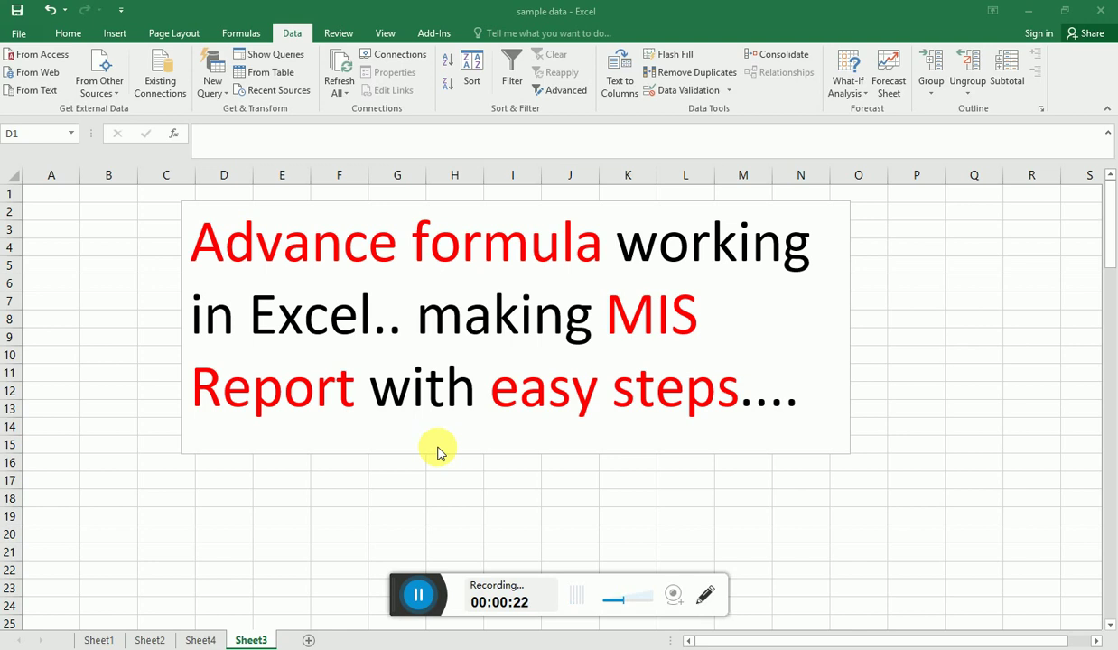
Step: Page through the caption slides on Sheet3, then switch to Sheet1's payment data table
{"action": "left_click", "coordinate": [229, 194]}
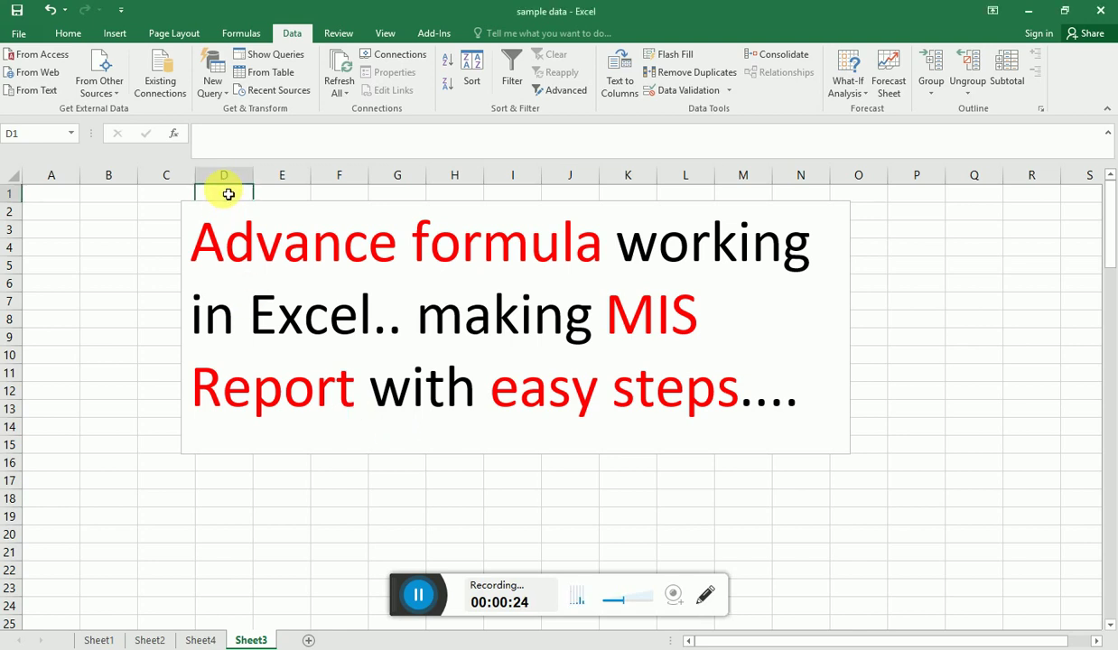
{"action": "key", "text": "Page_Down"}
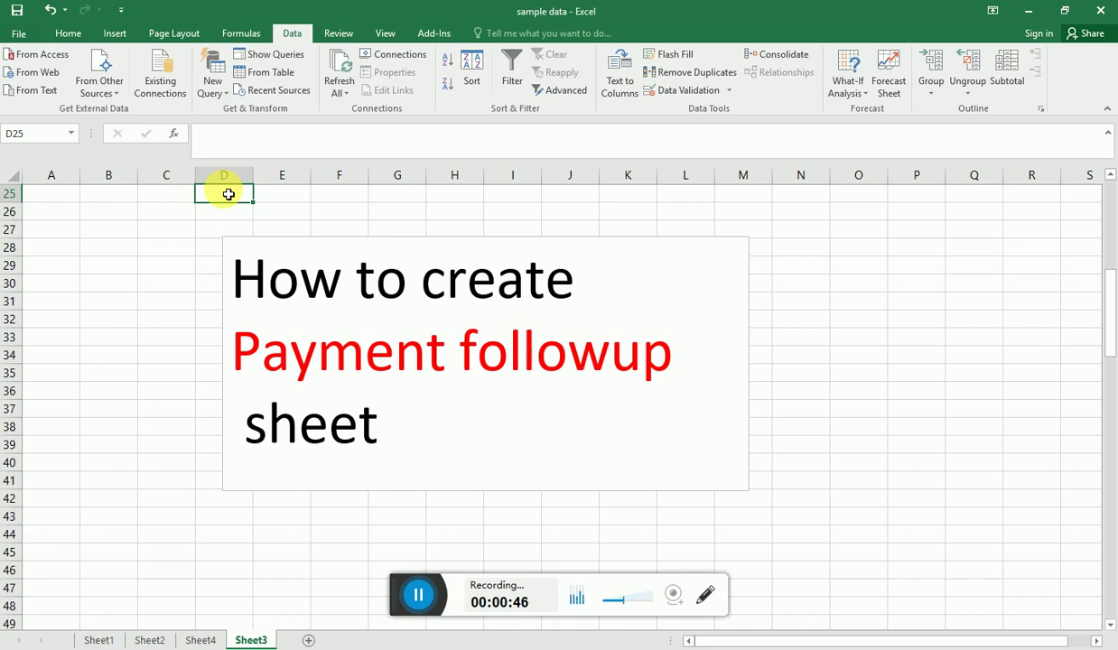
{"action": "key", "text": "Page_Down"}
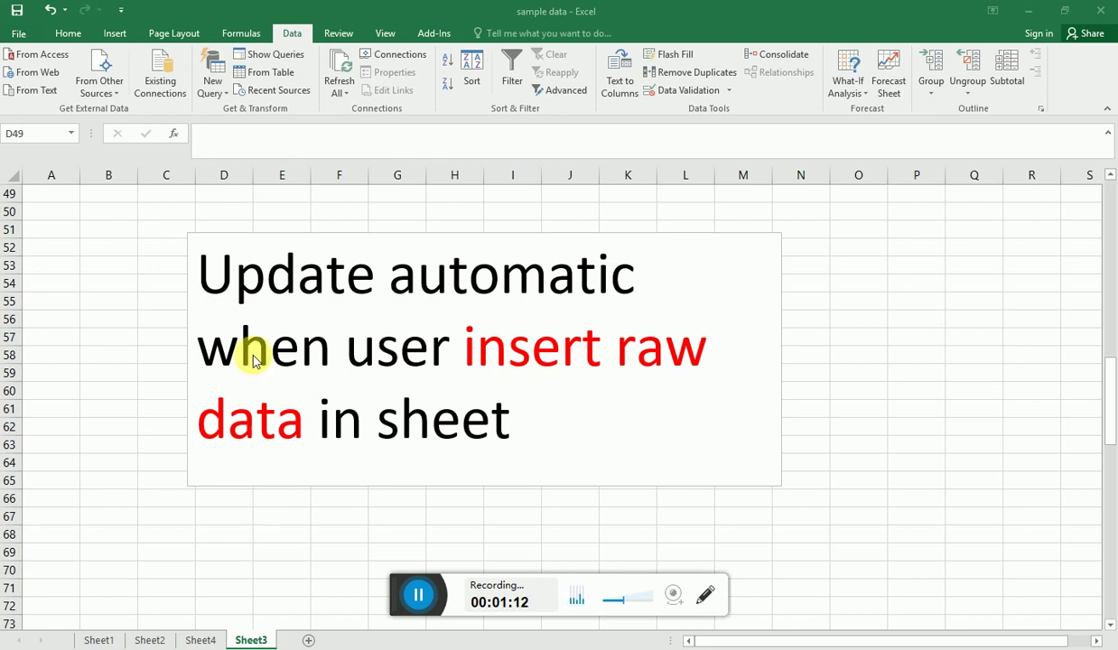
{"action": "left_click", "coordinate": [236, 219]}
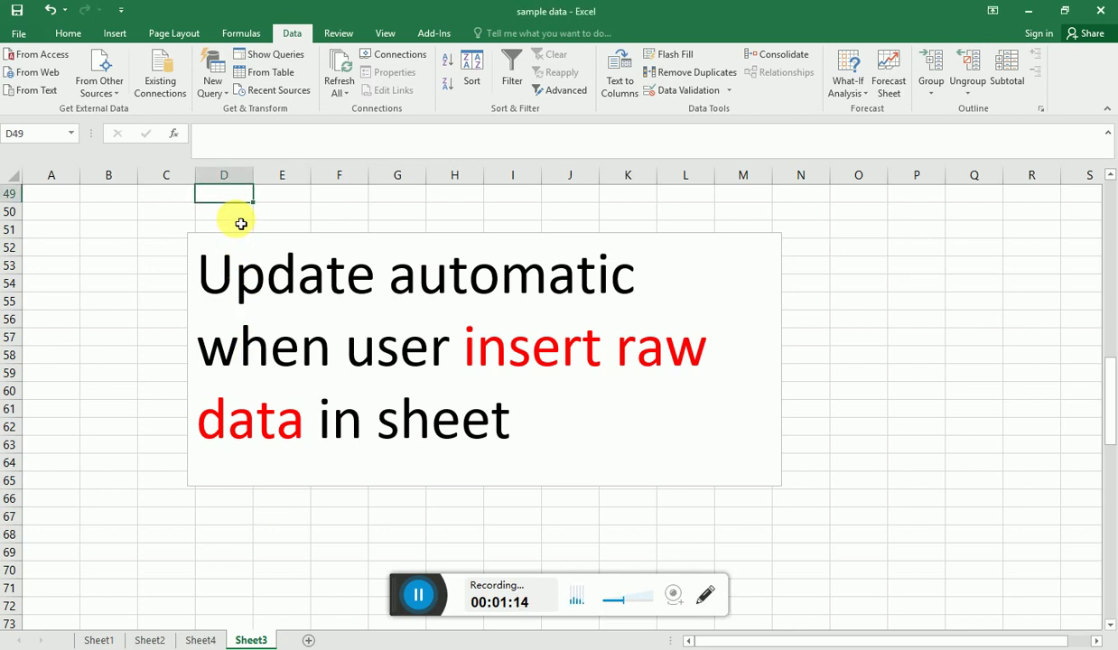
{"action": "key", "text": "Page_Down"}
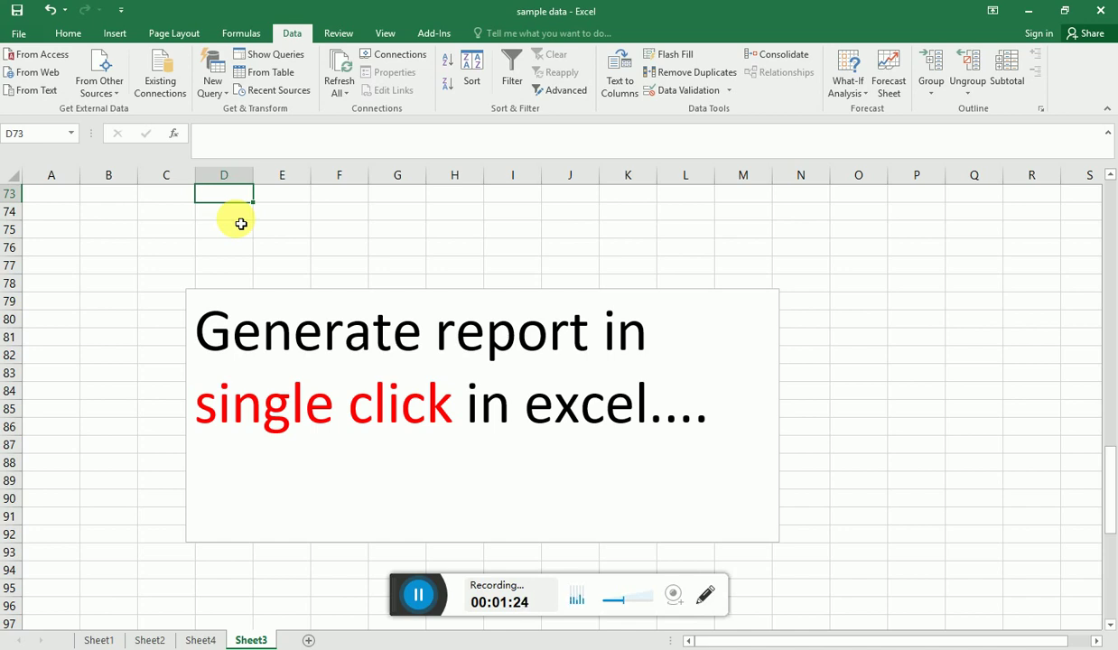
{"action": "key", "text": "Page_Down"}
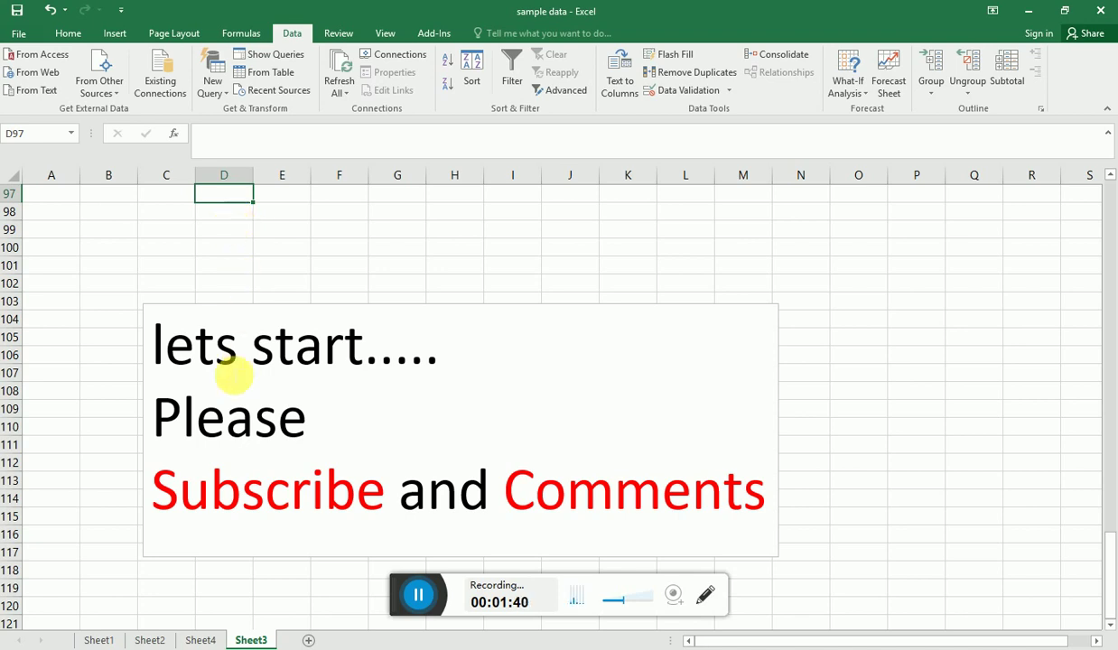
{"action": "left_click", "coordinate": [99, 640]}
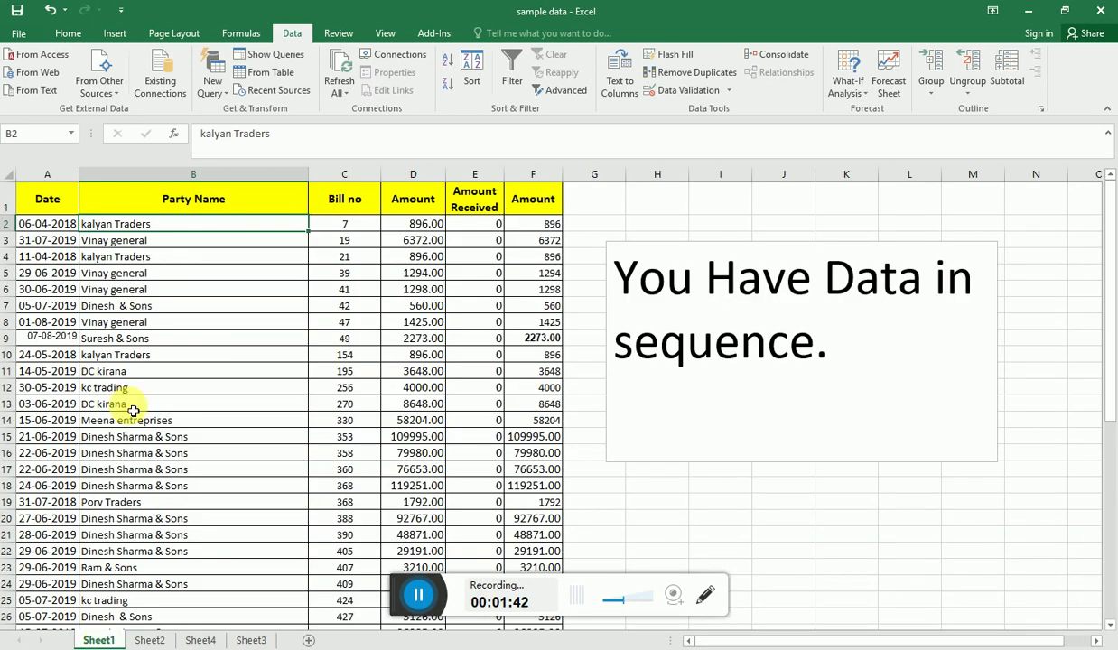
{"action": "left_click", "coordinate": [133, 274]}
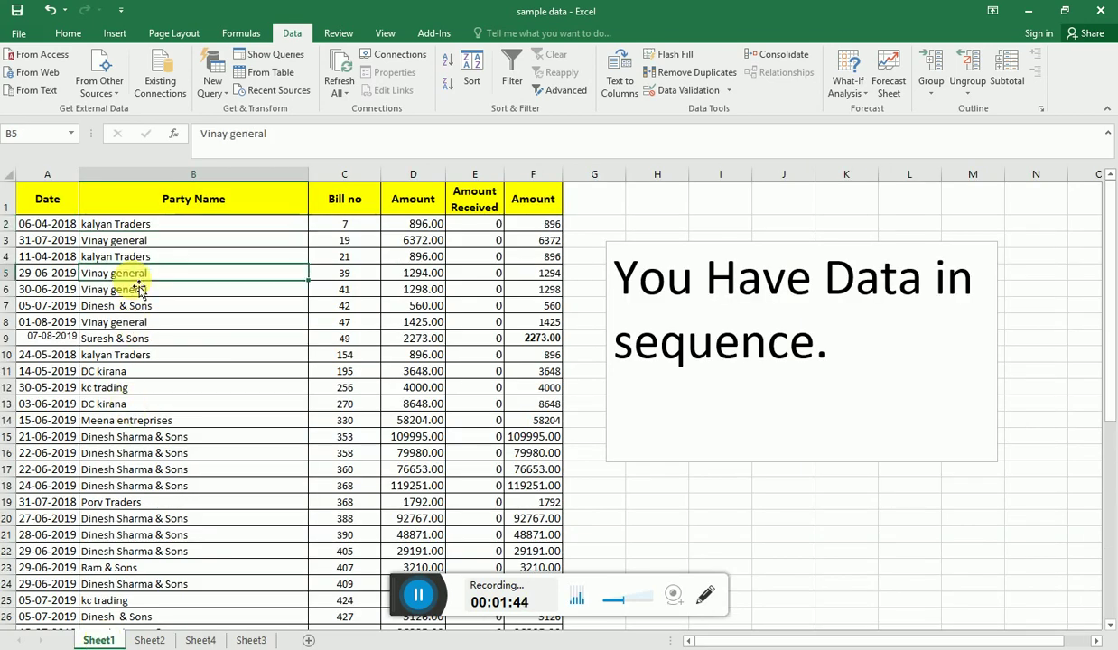
{"action": "key", "text": "Up"}
{"action": "key", "text": "Up"}
{"action": "key", "text": "Up"}
{"action": "key", "text": "Up"}
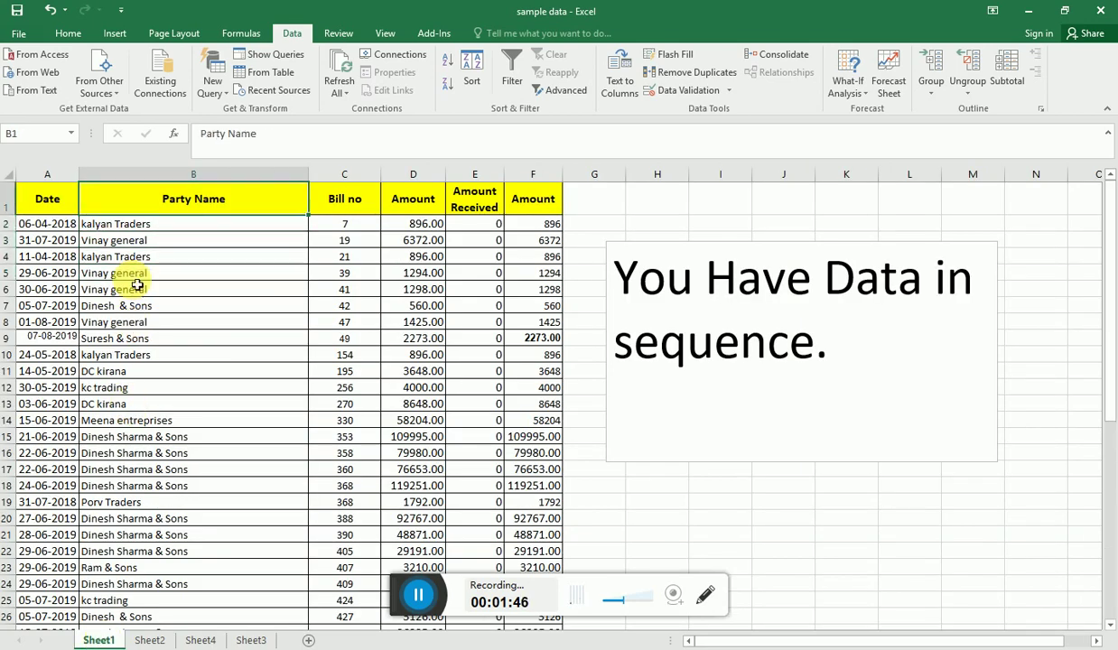
{"action": "key", "text": "Left"}
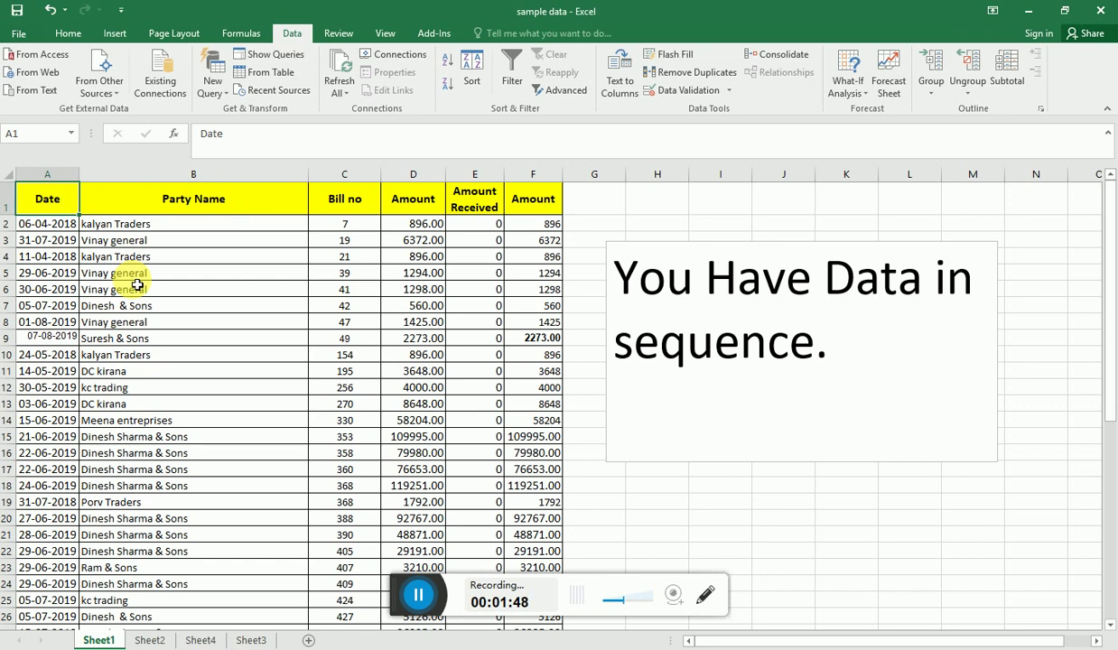
{"action": "key", "text": "Down"}
{"action": "key", "text": "Up"}
{"action": "key", "text": "shift+Down"}
{"action": "key", "text": "shift+Down"}
{"action": "key", "text": "shift+Down"}
{"action": "key", "text": "shift+Down"}
{"action": "key", "text": "shift+Down"}
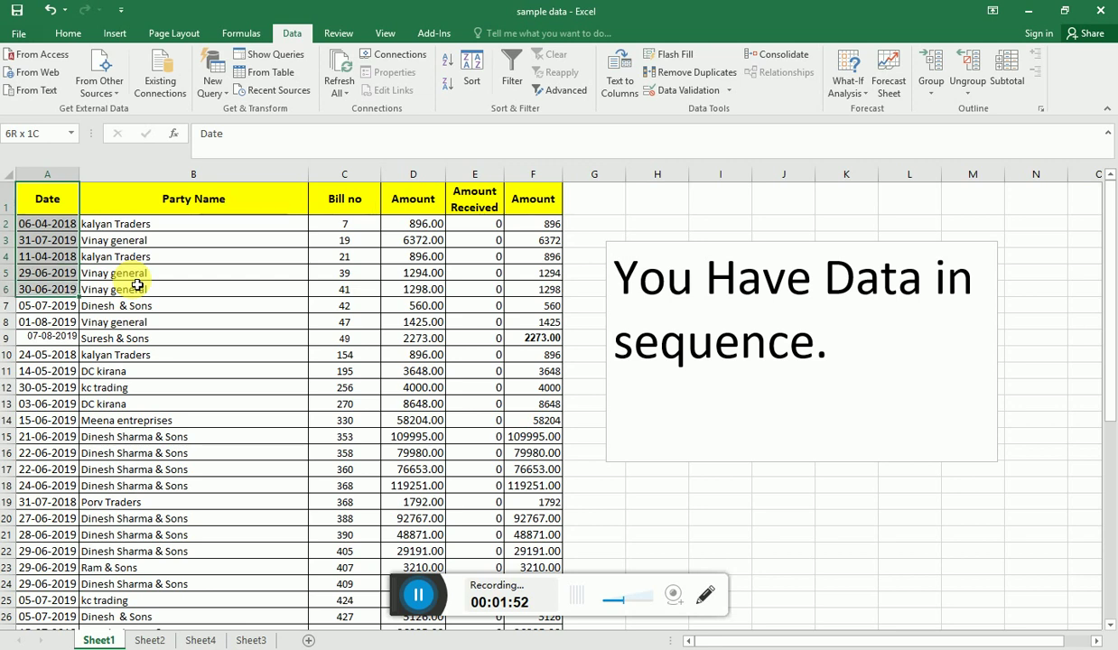
{"action": "key", "text": "Down"}
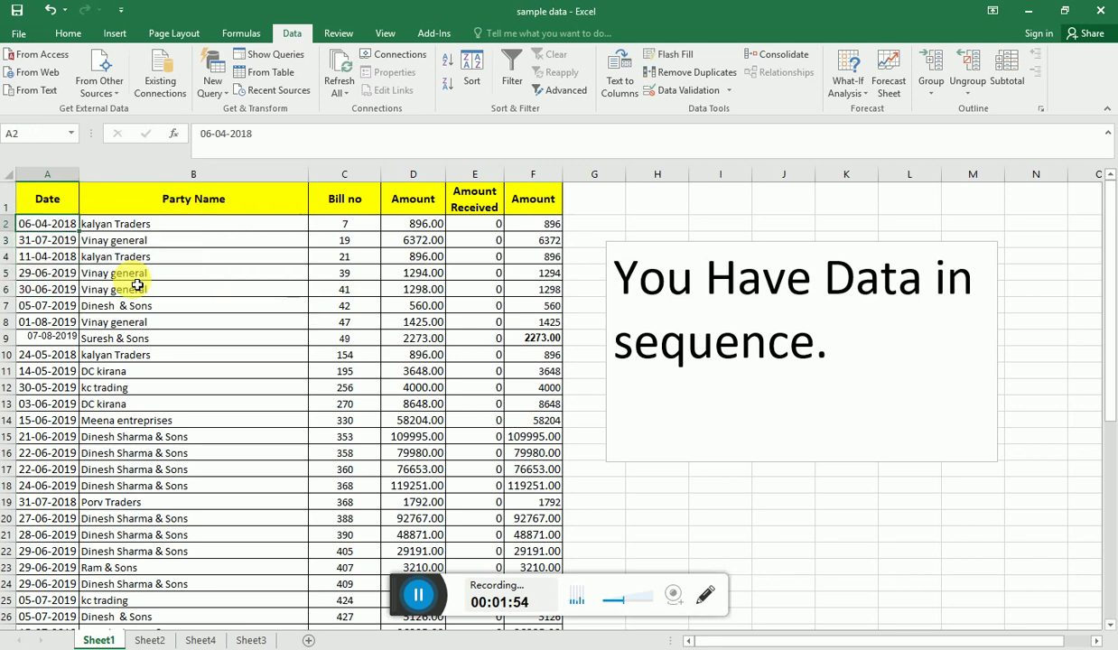
{"action": "key", "text": "Right"}
{"action": "key", "text": "Right"}
{"action": "key", "text": "Up"}
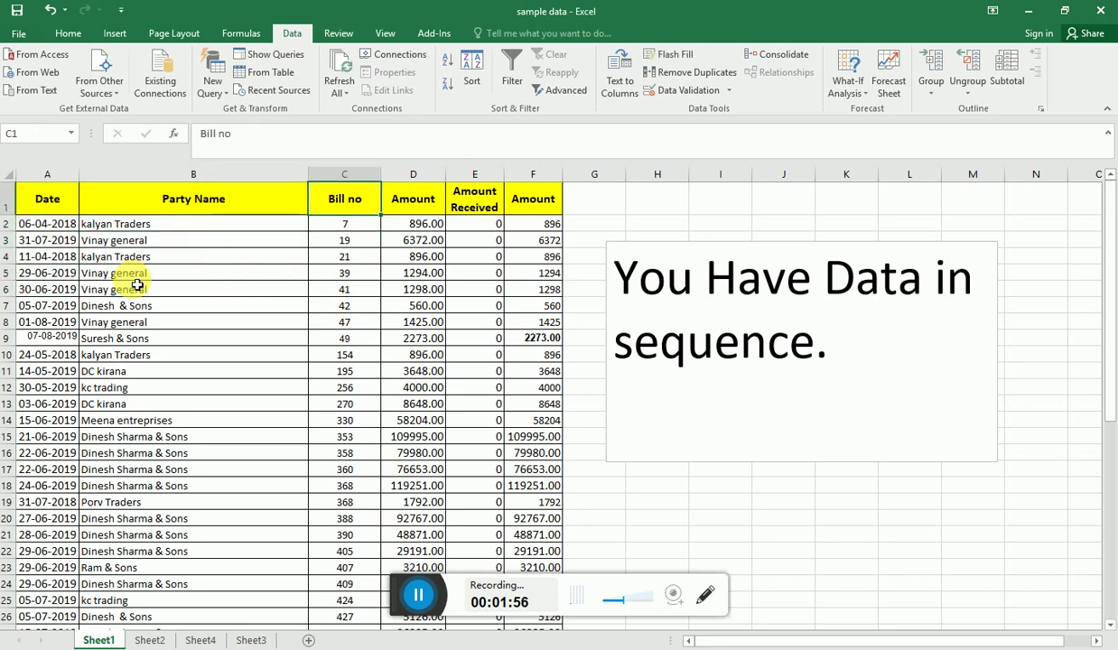
{"action": "key", "text": "Down"}
{"action": "key", "text": "Right"}
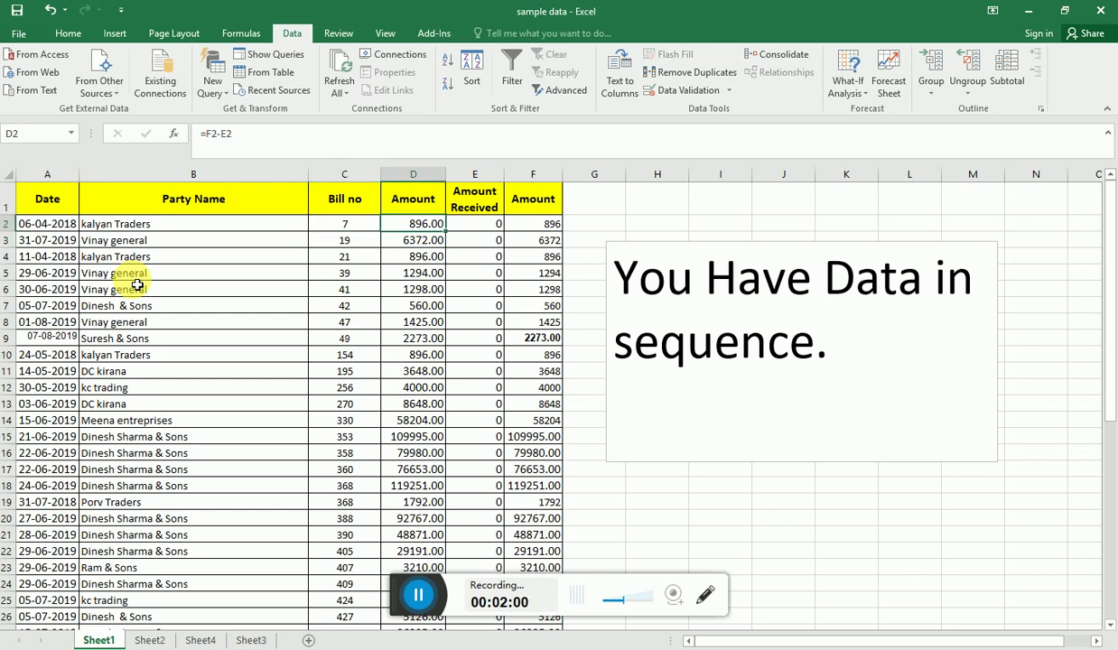
{"action": "key", "text": "Right"}
{"action": "key", "text": "Up"}
{"action": "key", "text": "Down"}
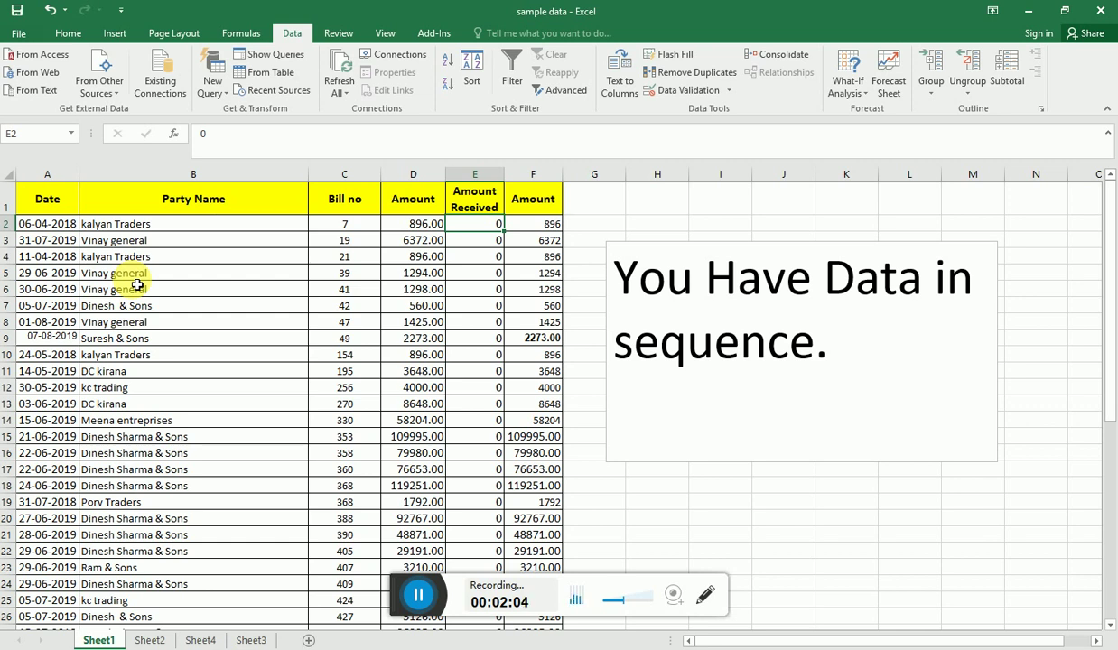
{"action": "key", "text": "Right"}
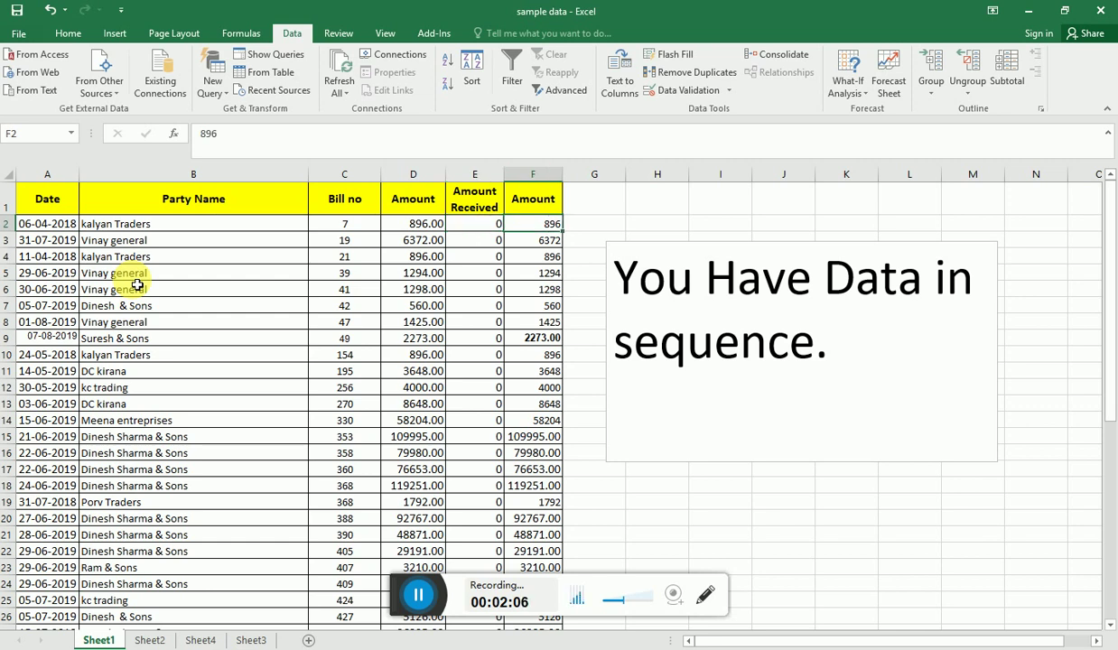
{"action": "key", "text": "Down"}
{"action": "key", "text": "Up"}
{"action": "key", "text": "Left"}
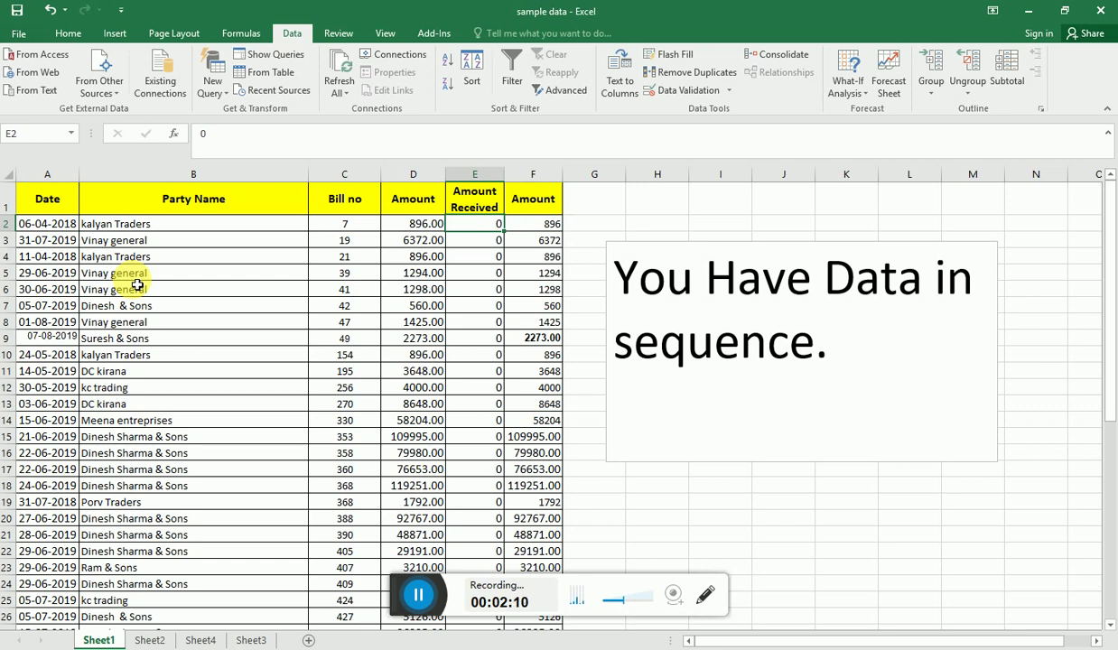
{"action": "left_click", "coordinate": [418, 594]}
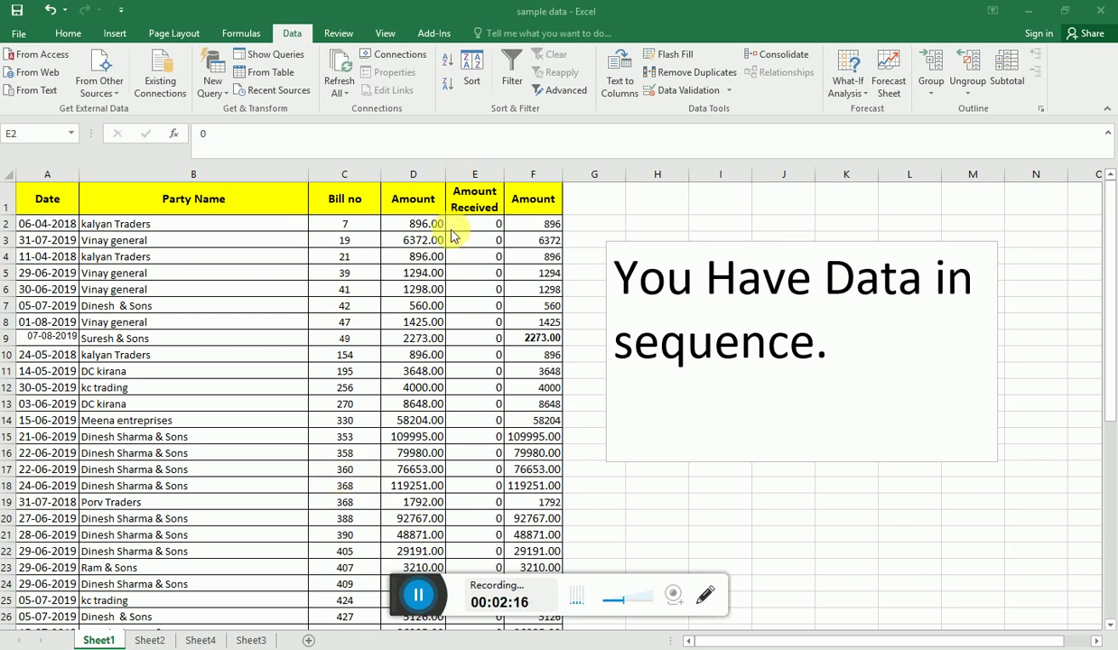
{"action": "left_click", "coordinate": [478, 231]}
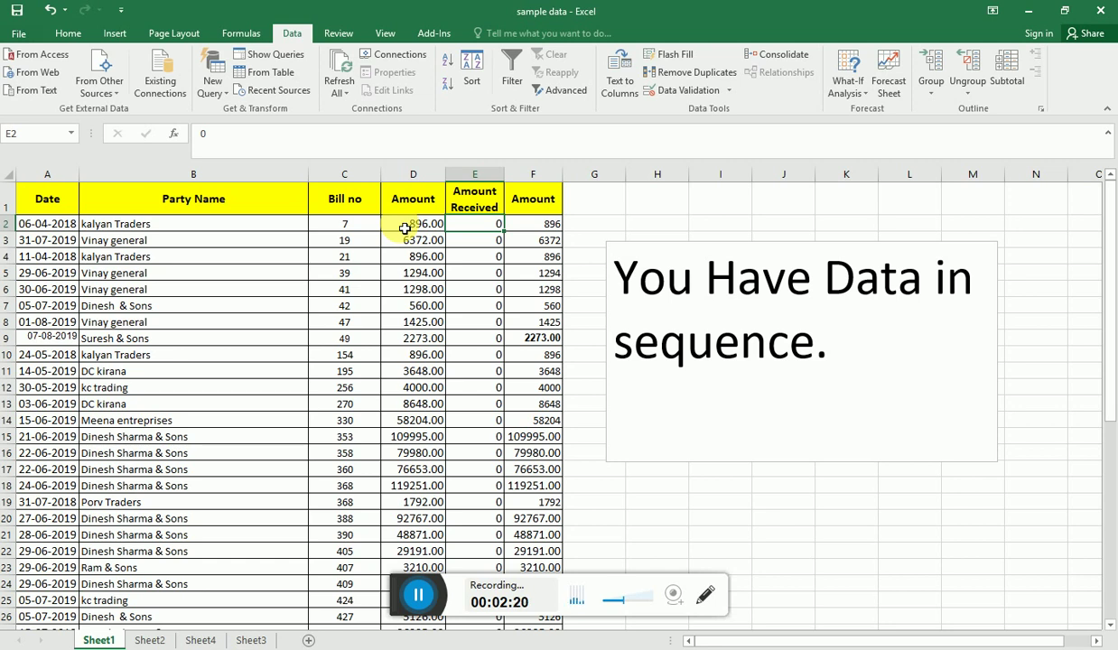
Step: Enter 800 as the first bill's received amount, check the D2 balance formula, then reset it to 0
{"action": "type", "text": "800"}
{"action": "key", "text": "Return"}
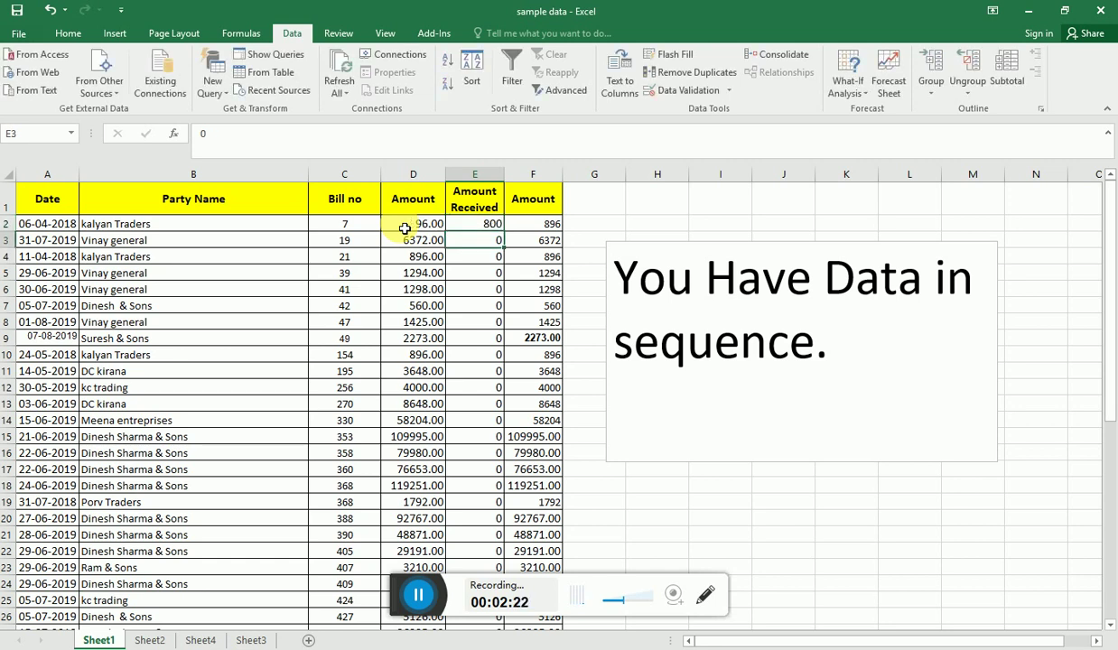
{"action": "left_click", "coordinate": [405, 229]}
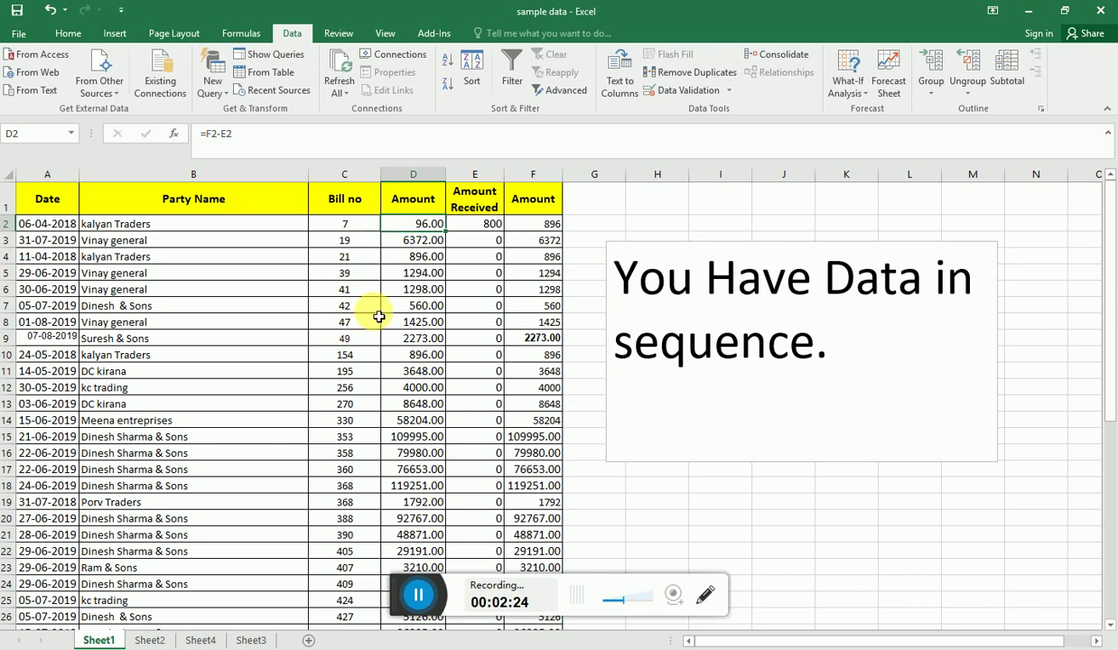
{"action": "left_click", "coordinate": [490, 226]}
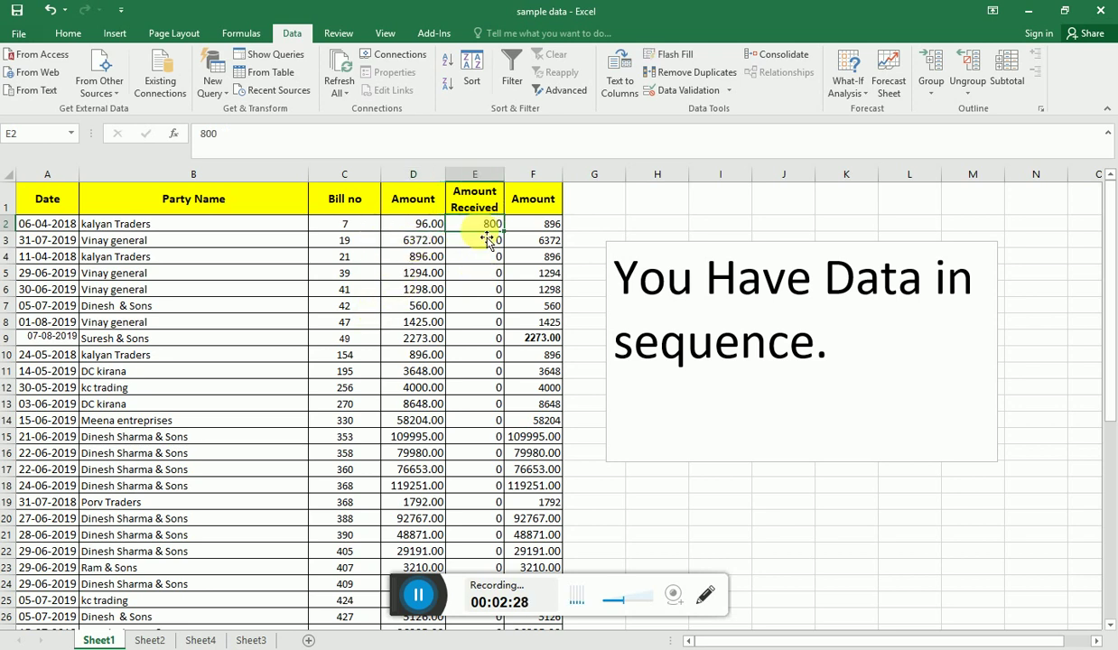
{"action": "left_click", "coordinate": [417, 225]}
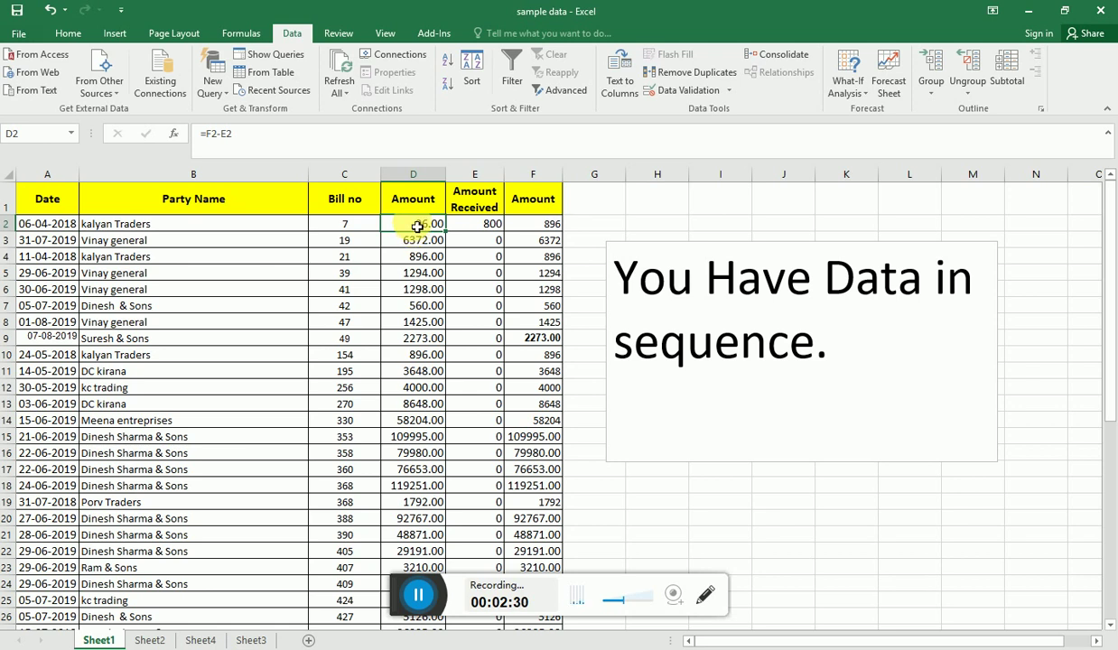
{"action": "double_click", "coordinate": [417, 227]}
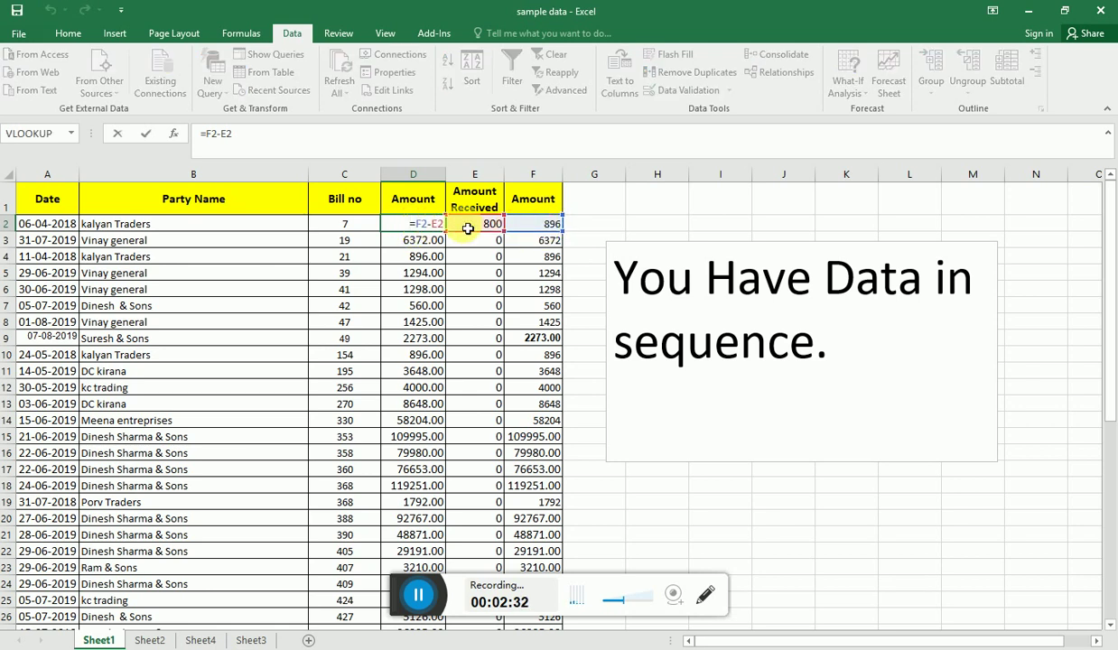
{"action": "key", "text": "Return"}
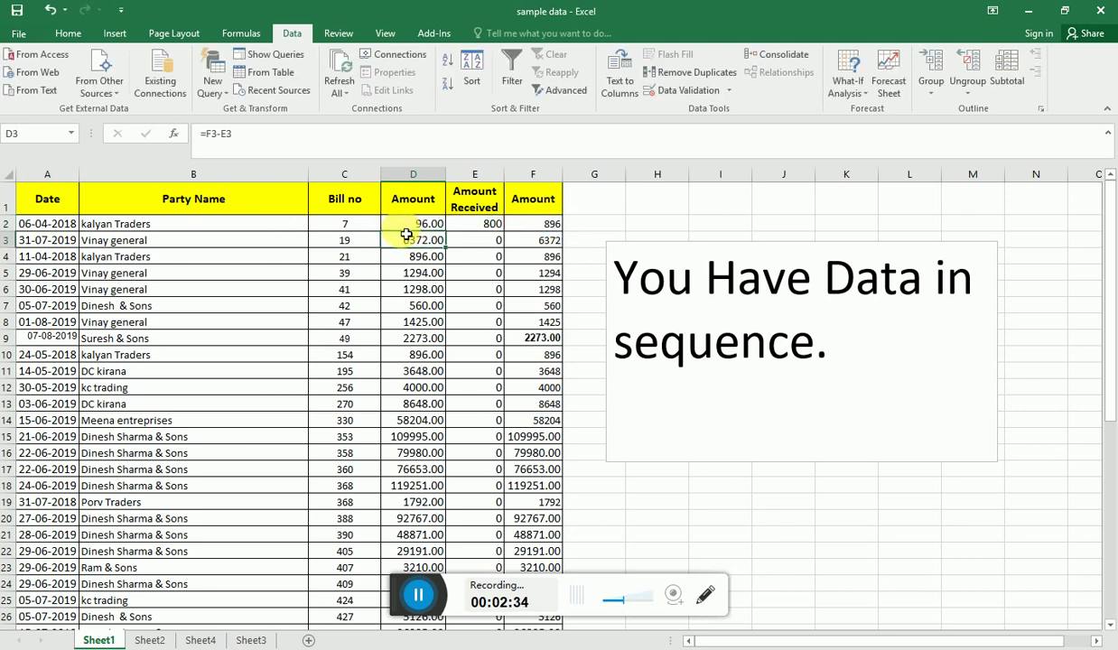
{"action": "key", "text": "Up"}
{"action": "key", "text": "Right"}
{"action": "type", "text": "0"}
{"action": "key", "text": "Return"}
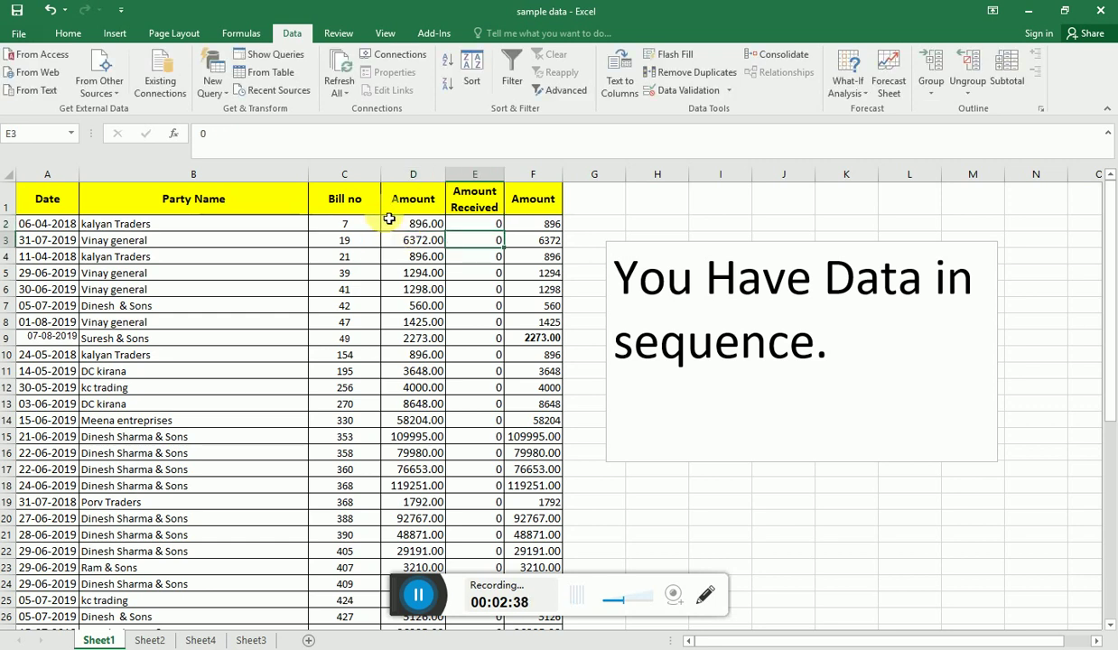
Step: Jump along the Bill no column and scroll down to the last record at row 49
{"action": "left_click", "coordinate": [350, 338]}
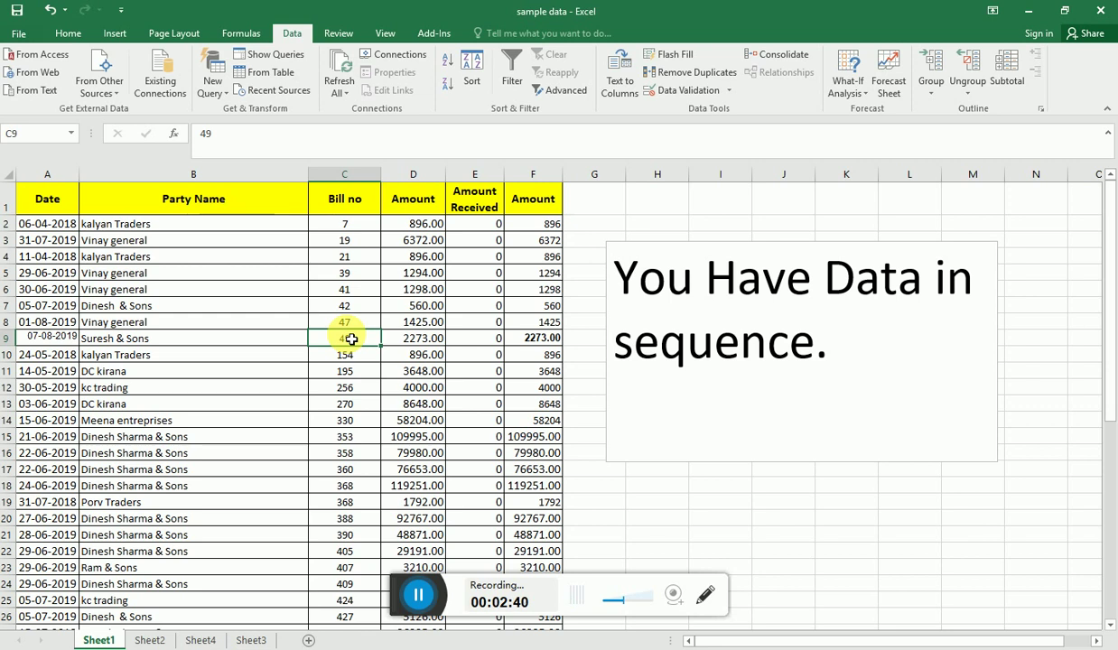
{"action": "key", "text": "ctrl+Down"}
{"action": "key", "text": "ctrl+Up"}
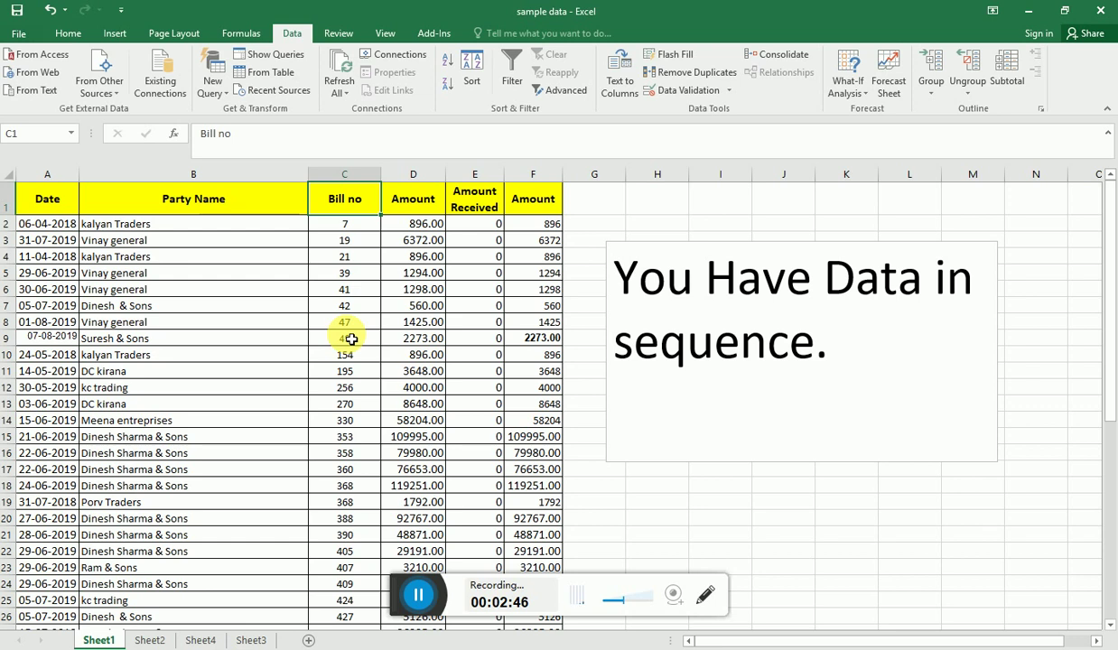
{"action": "scroll", "coordinate": [154, 443], "scroll_direction": "down", "scroll_amount": 6}
{"action": "scroll", "coordinate": [153, 452], "scroll_direction": "down", "scroll_amount": 6}
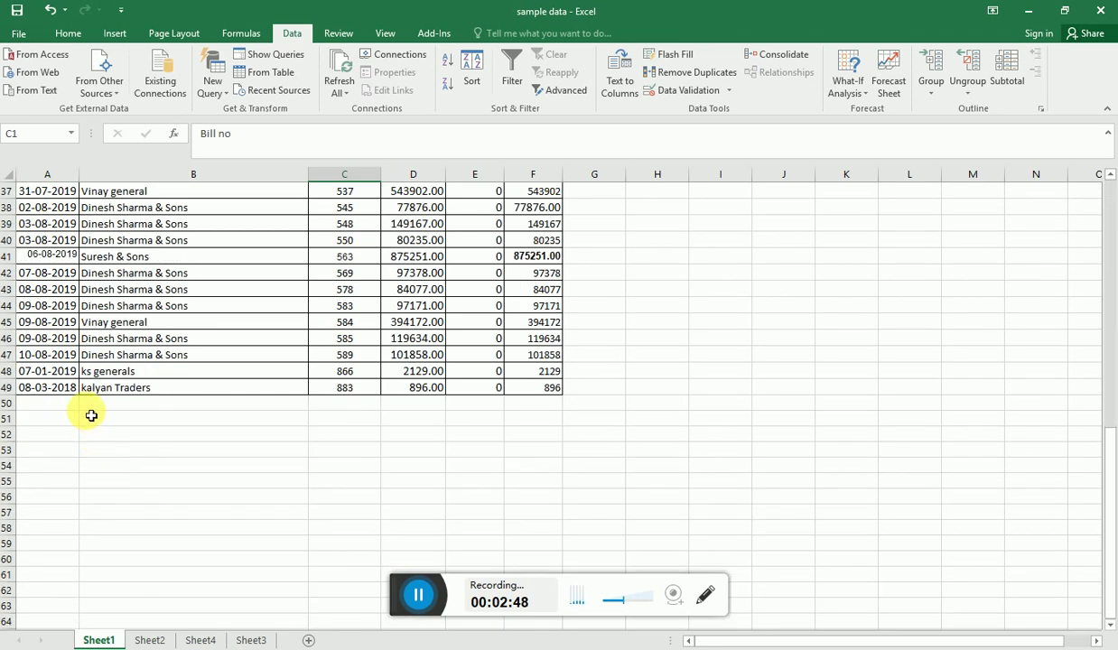
{"action": "left_click", "coordinate": [61, 394]}
{"action": "left_click_drag", "start_coordinate": [61, 395], "coordinate": [566, 534]}
{"action": "left_click", "coordinate": [533, 481]}
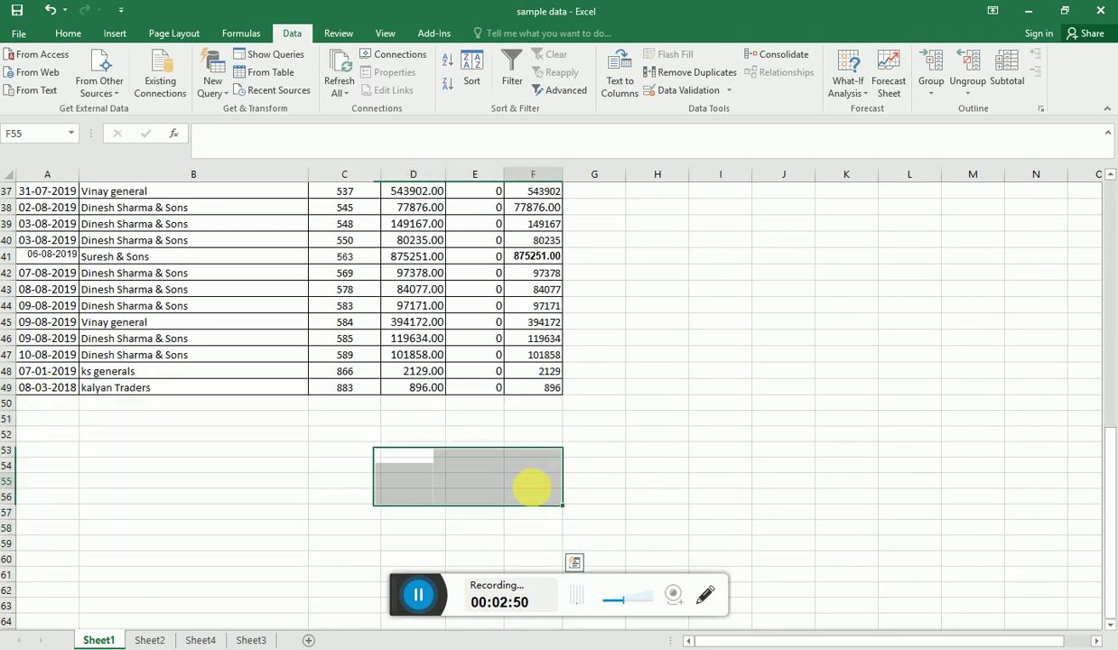
Step: Open Sheet2's report and look over its Company XYZ and Payment Receivable Report headings
{"action": "left_click", "coordinate": [150, 640]}
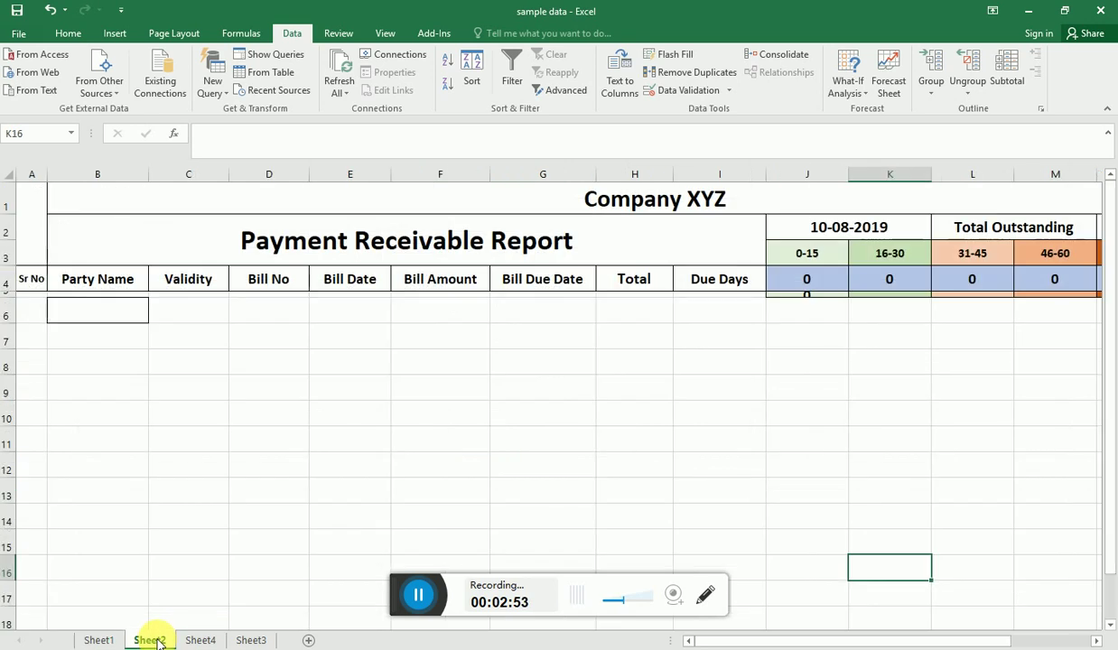
{"action": "left_click", "coordinate": [598, 243]}
{"action": "left_click_drag", "start_coordinate": [748, 205], "coordinate": [948, 255]}
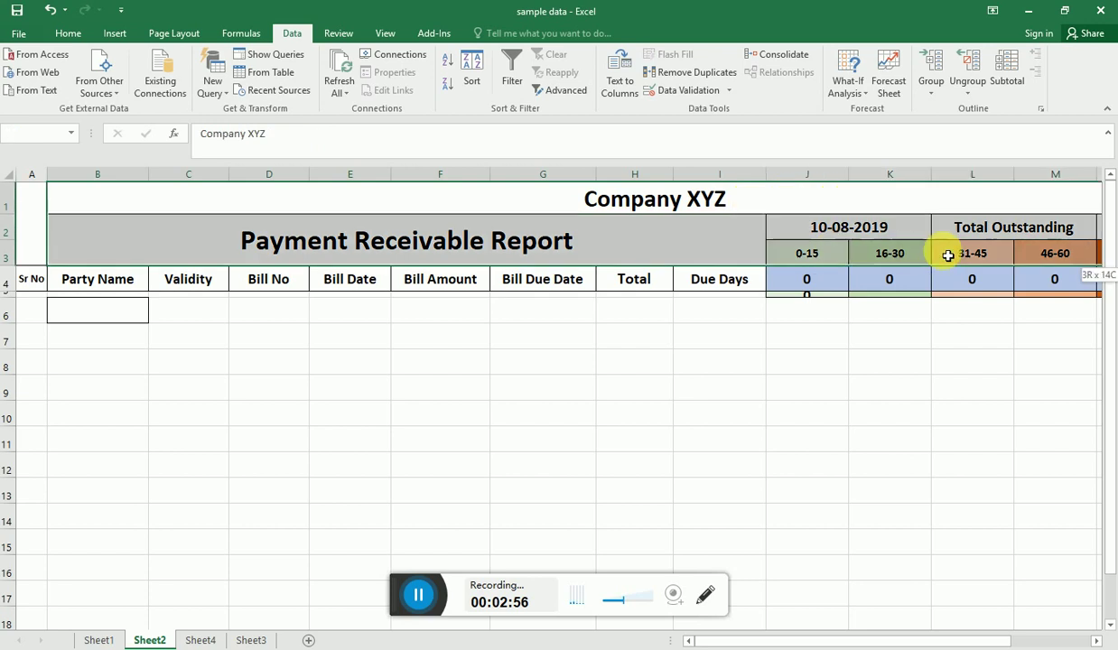
{"action": "left_click", "coordinate": [946, 253]}
{"action": "key", "text": "Up"}
{"action": "key", "text": "Up"}
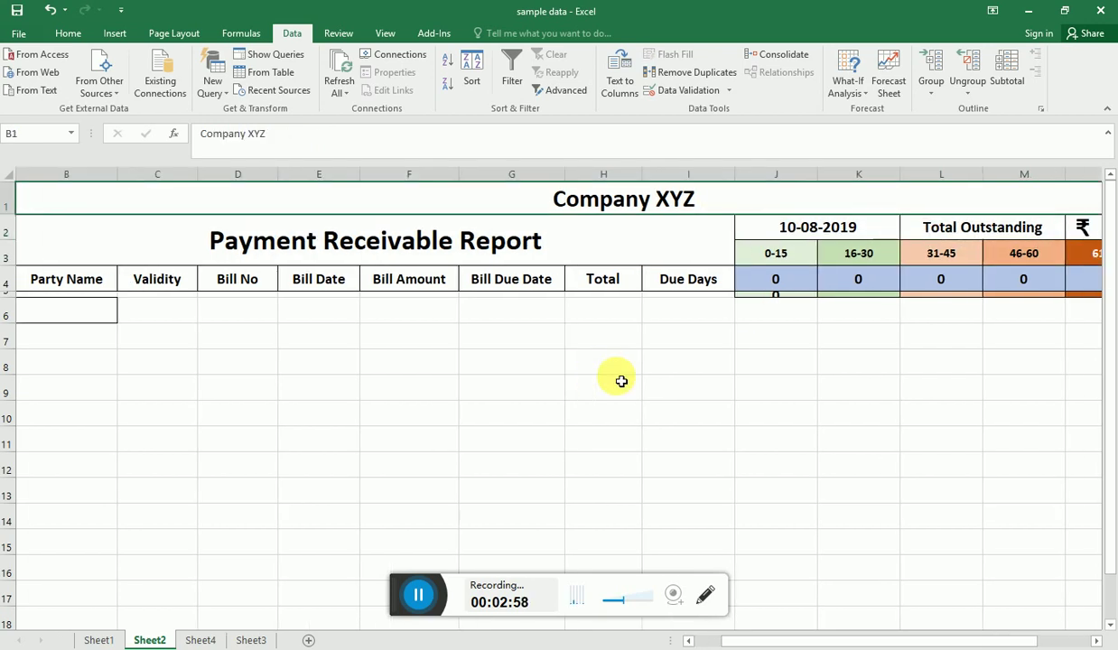
{"action": "key", "text": "Down"}
{"action": "key", "text": "Left"}
{"action": "key", "text": "Left"}
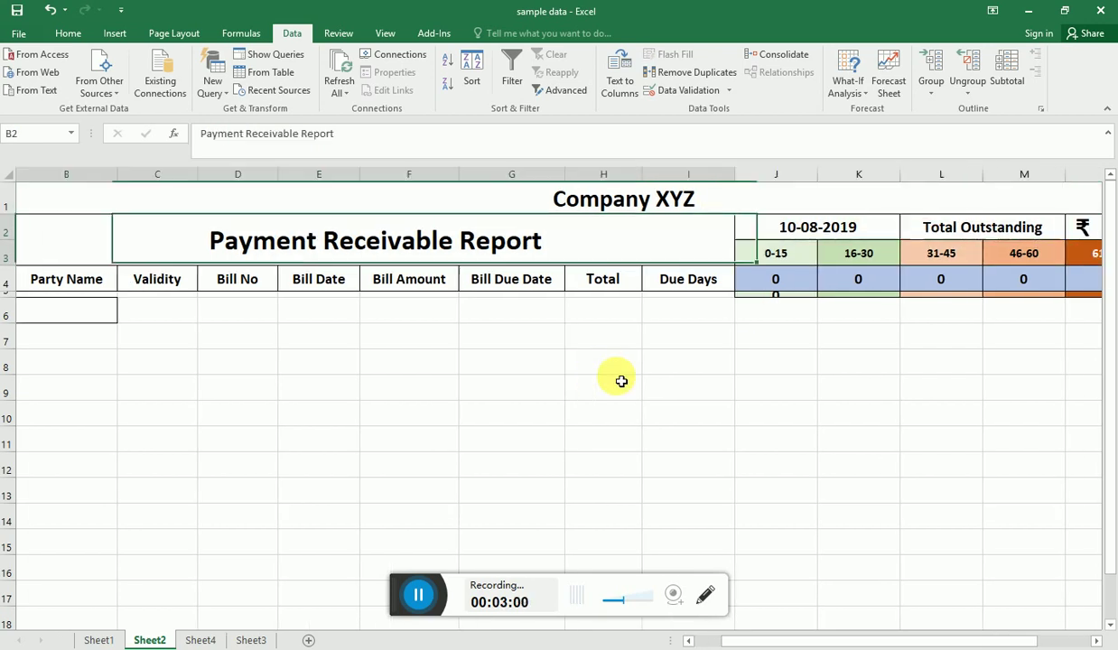
{"action": "key", "text": "Left"}
{"action": "key", "text": "Right"}
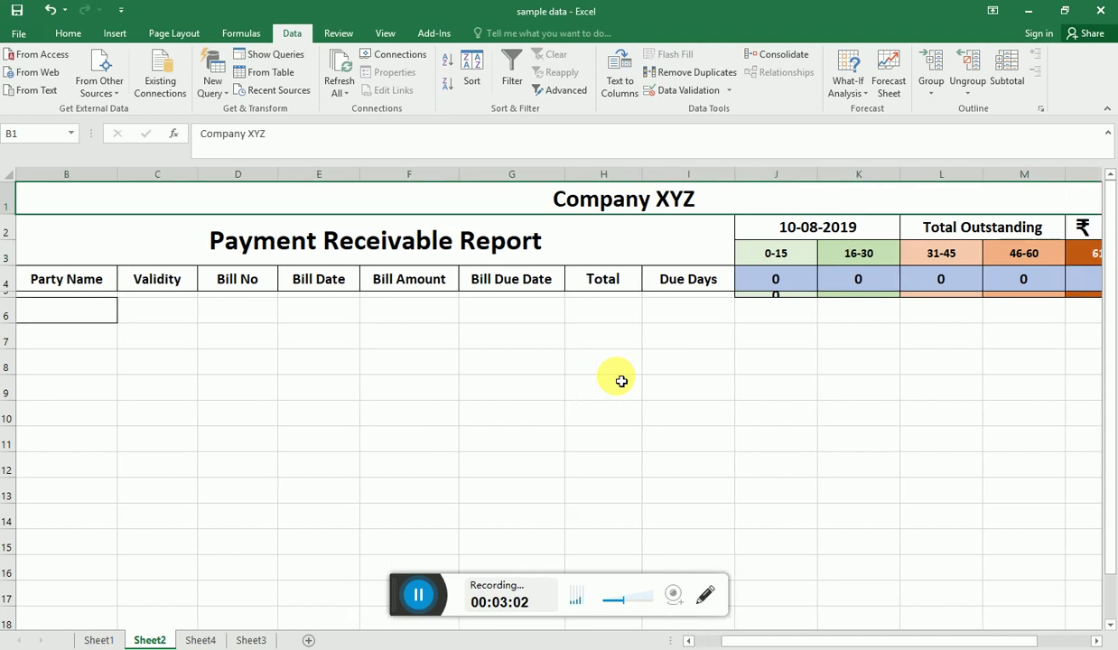
{"action": "left_click", "coordinate": [474, 253]}
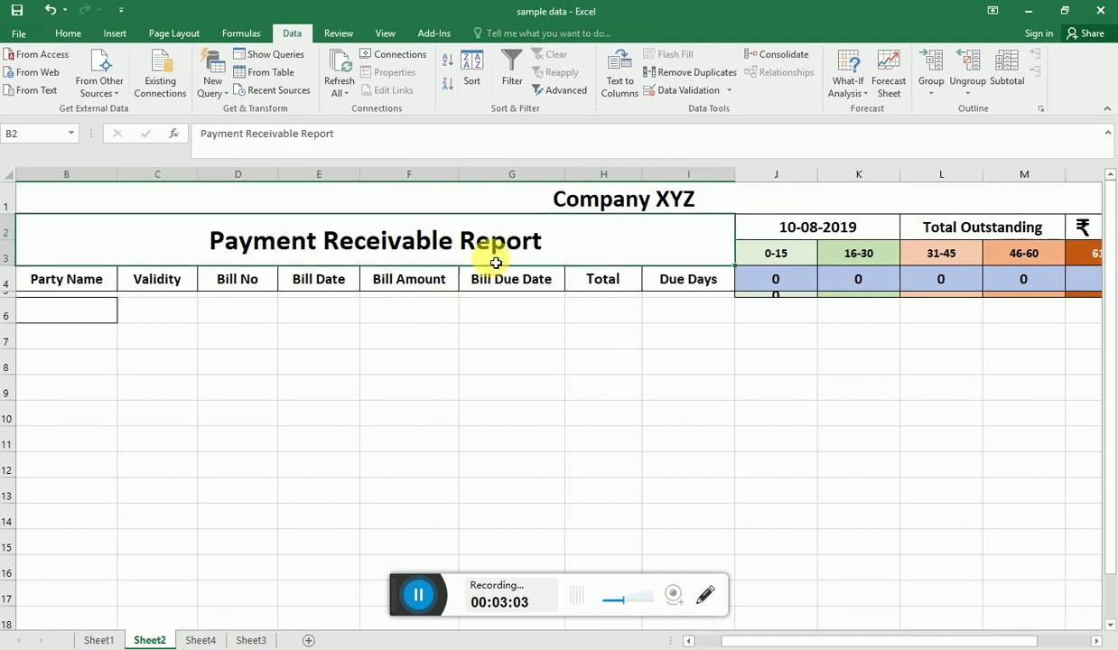
Step: Inspect the TODAY date formula, the SUM total outstanding formula and the 0-15 to 91-above bucket headings
{"action": "left_click", "coordinate": [804, 237]}
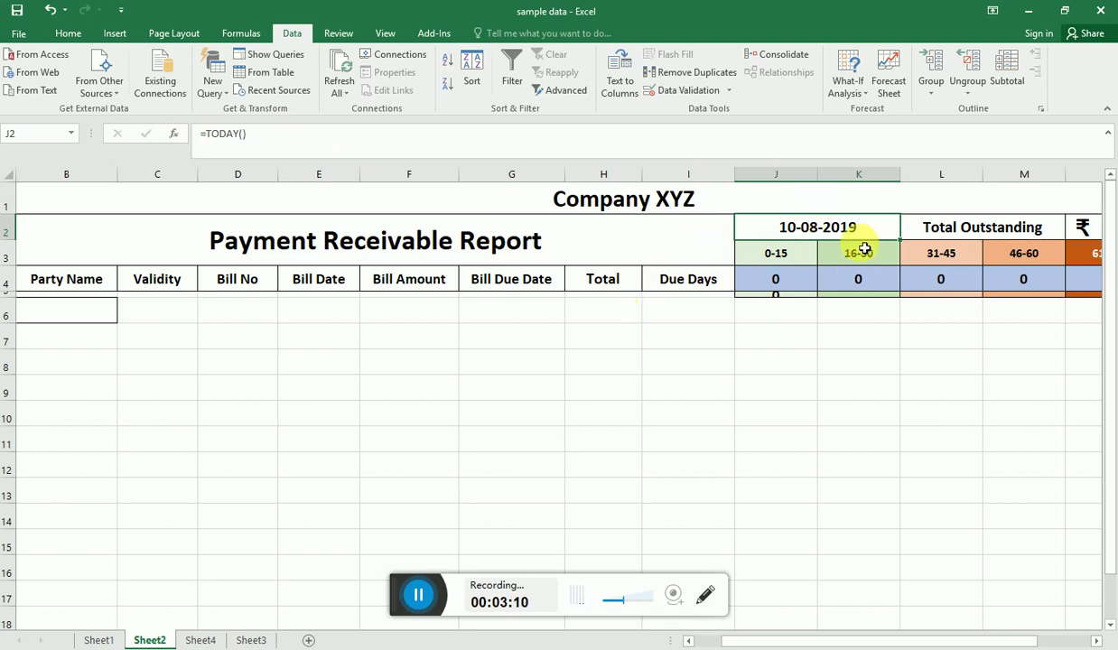
{"action": "left_click", "coordinate": [938, 233]}
{"action": "key", "text": "Right"}
{"action": "key", "text": "Right"}
{"action": "key", "text": "Right"}
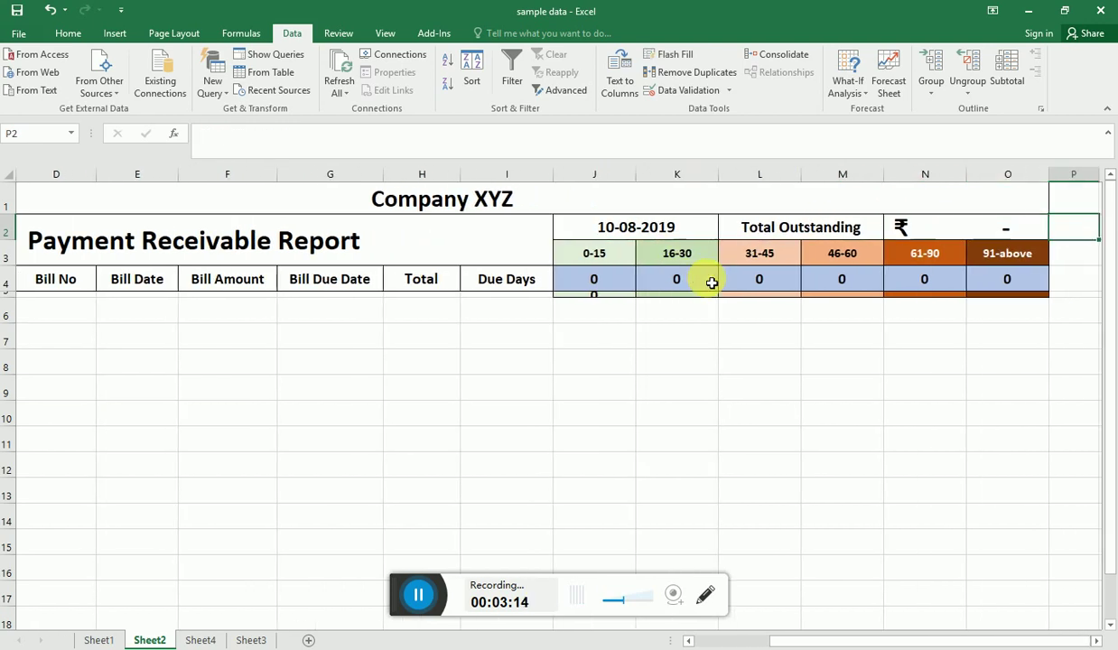
{"action": "key", "text": "Left"}
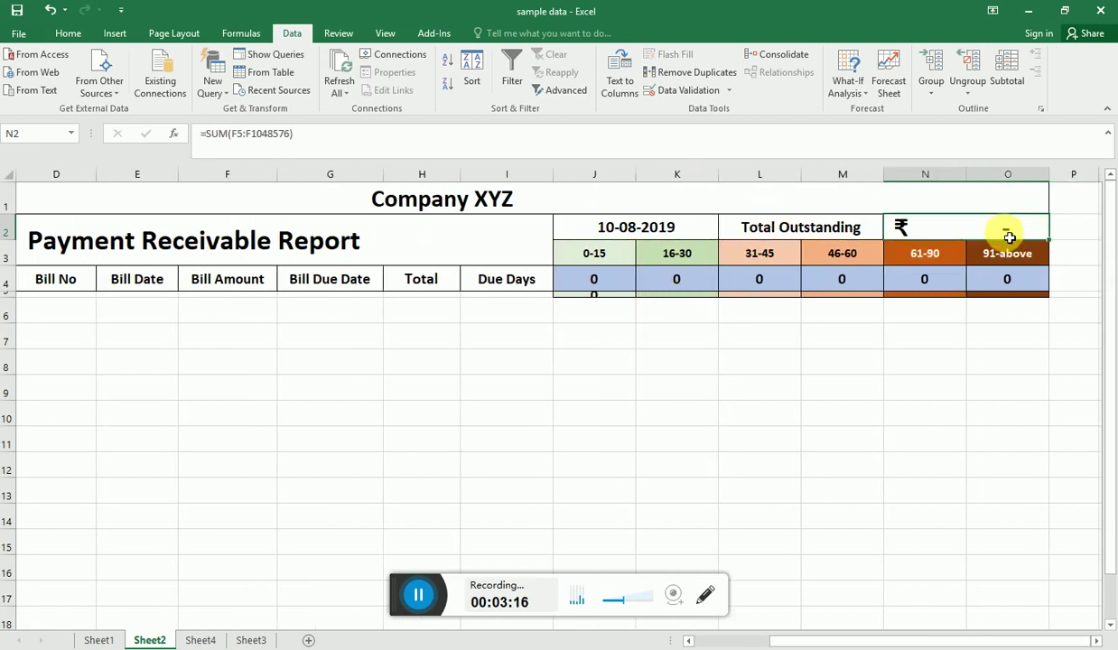
{"action": "double_click", "coordinate": [1006, 235]}
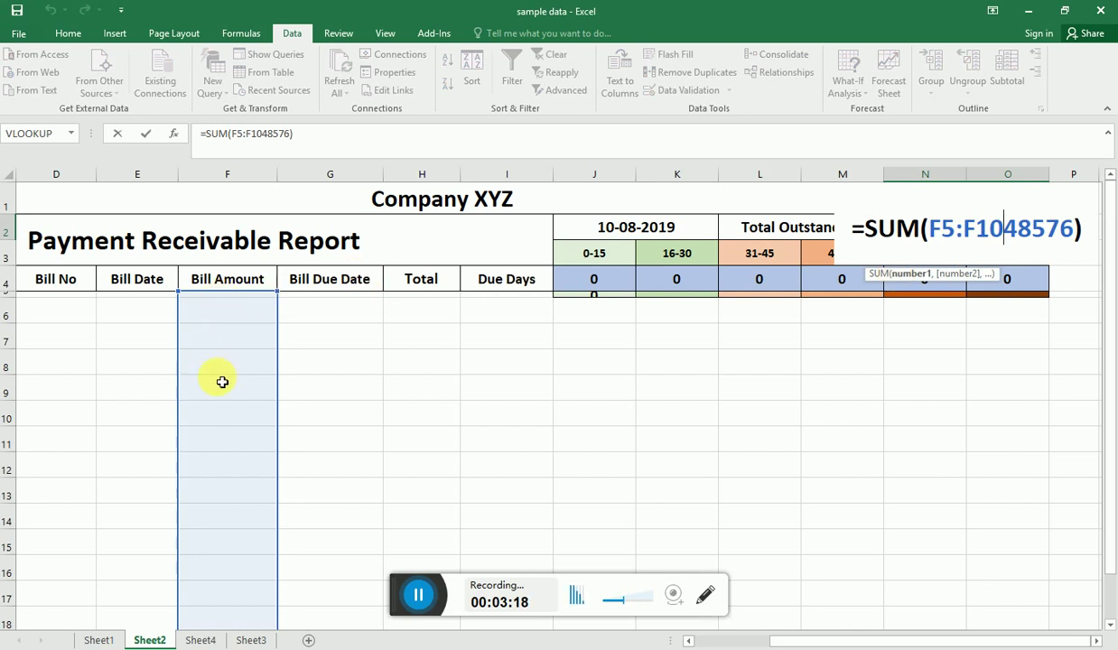
{"action": "key", "text": "Escape"}
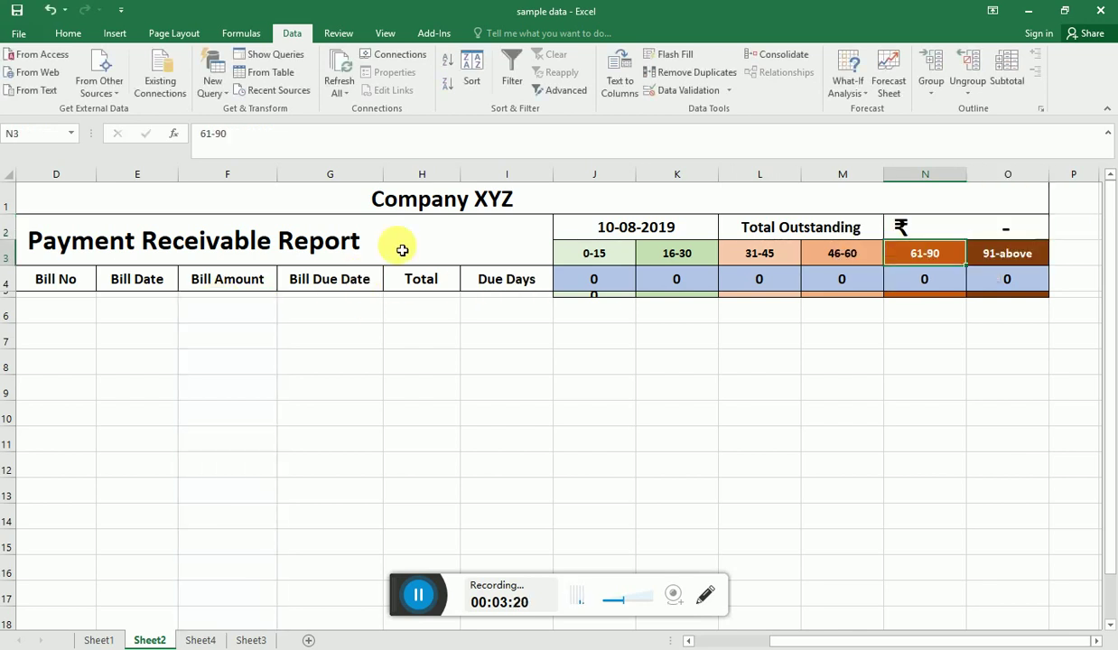
{"action": "key", "text": "Down"}
{"action": "key", "text": "Left"}
{"action": "key", "text": "Left"}
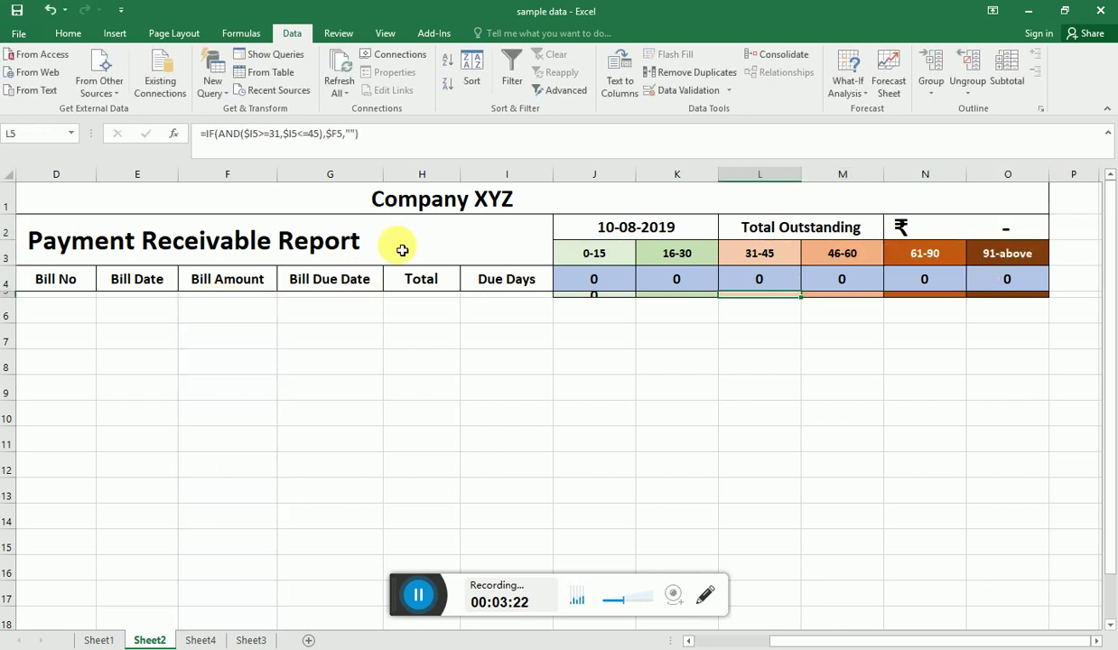
{"action": "left_click", "coordinate": [600, 253]}
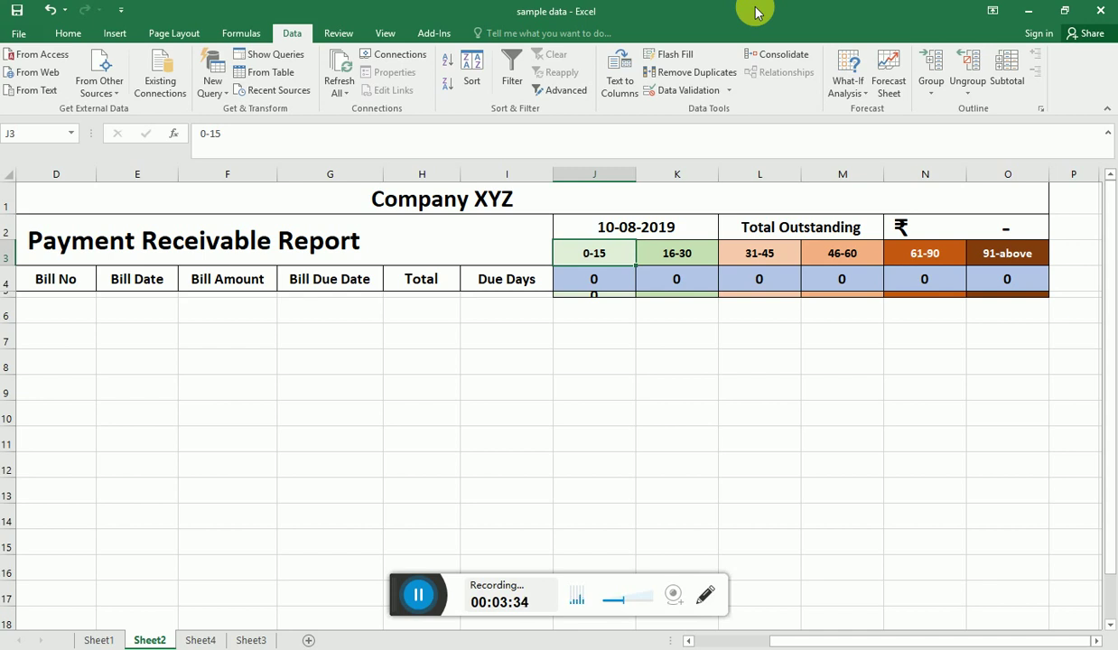
{"action": "mouse_move", "coordinate": [591, 255]}
{"action": "left_mouse_down"}
{"action": "mouse_move", "coordinate": [1066, 253]}
{"action": "mouse_move", "coordinate": [959, 262]}
{"action": "left_mouse_up"}
{"action": "left_click", "coordinate": [952, 264]}
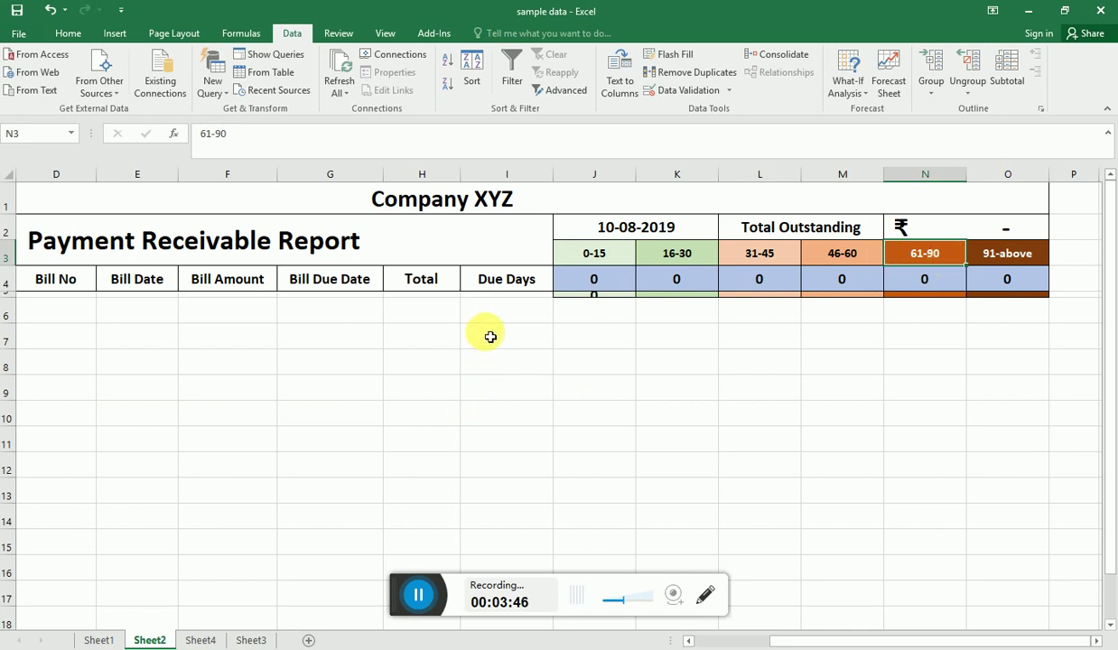
Step: After checking row 6 and Sheet1's data, widen the Party Name column B to 20.00
{"action": "left_click", "coordinate": [474, 310]}
{"action": "key", "text": "shift+Home"}
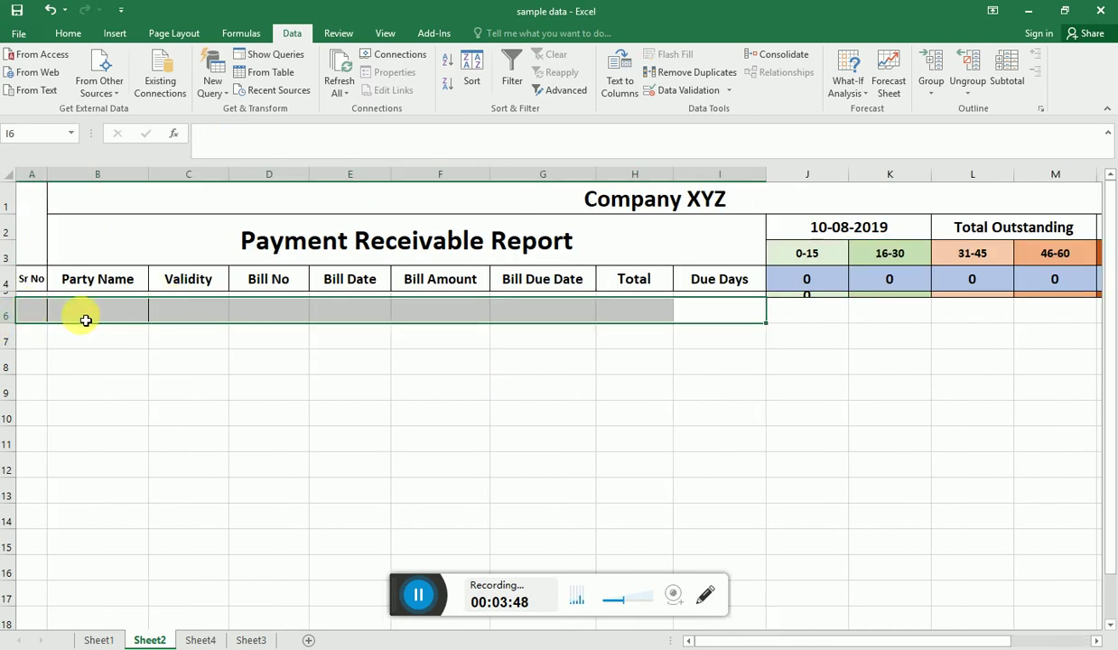
{"action": "left_click", "coordinate": [80, 316]}
{"action": "left_click", "coordinate": [32, 316]}
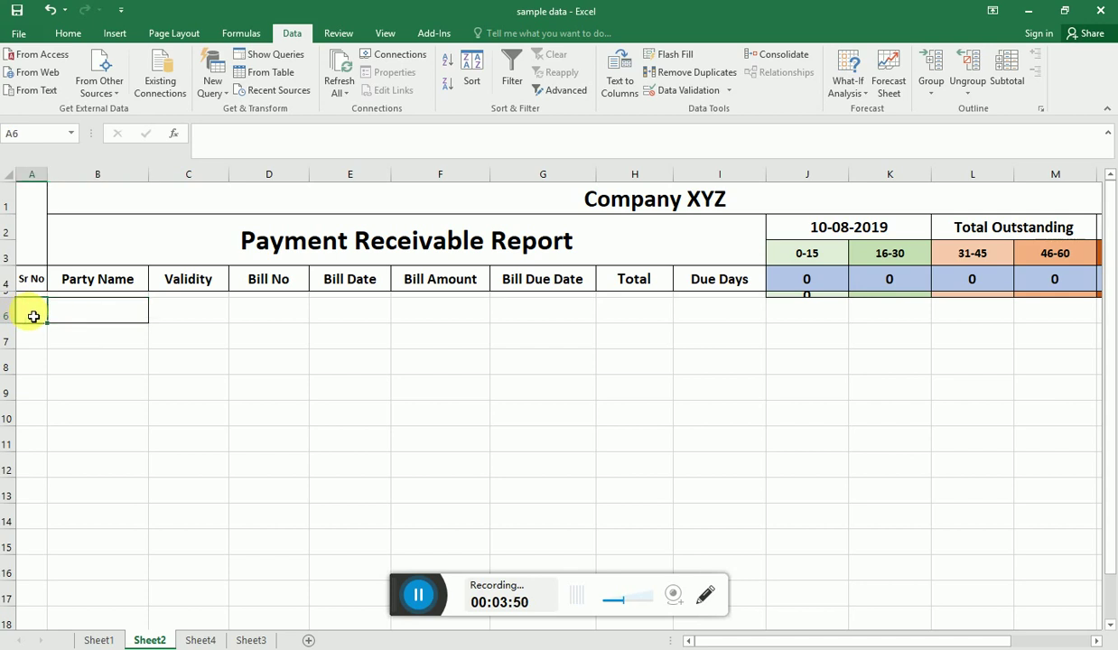
{"action": "key", "text": "Right"}
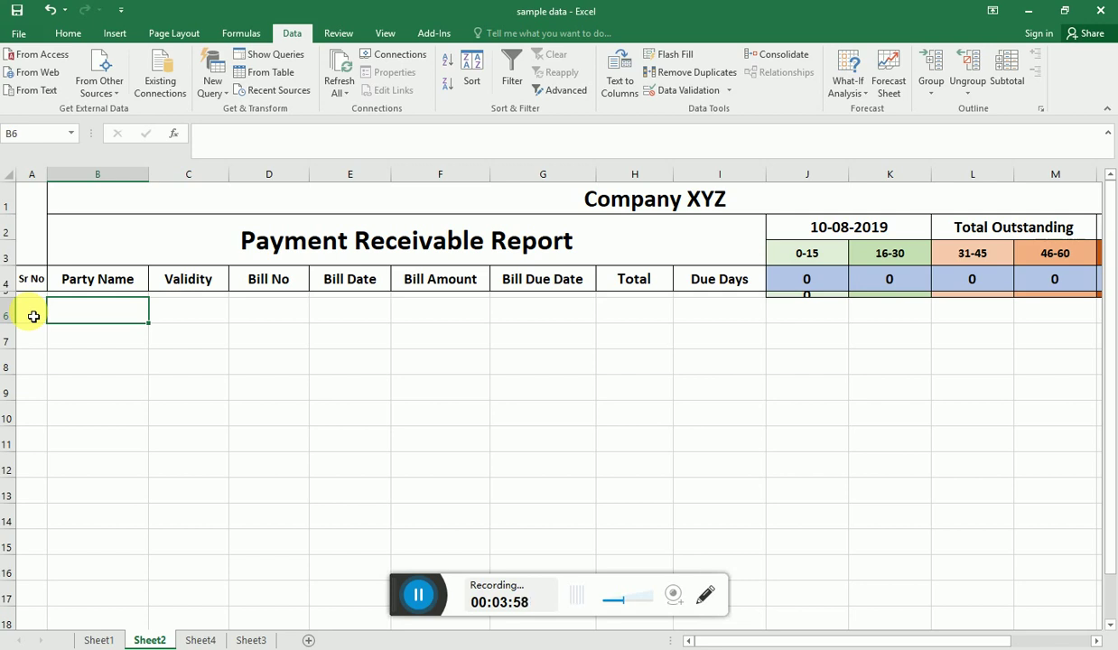
{"action": "left_click", "coordinate": [99, 640]}
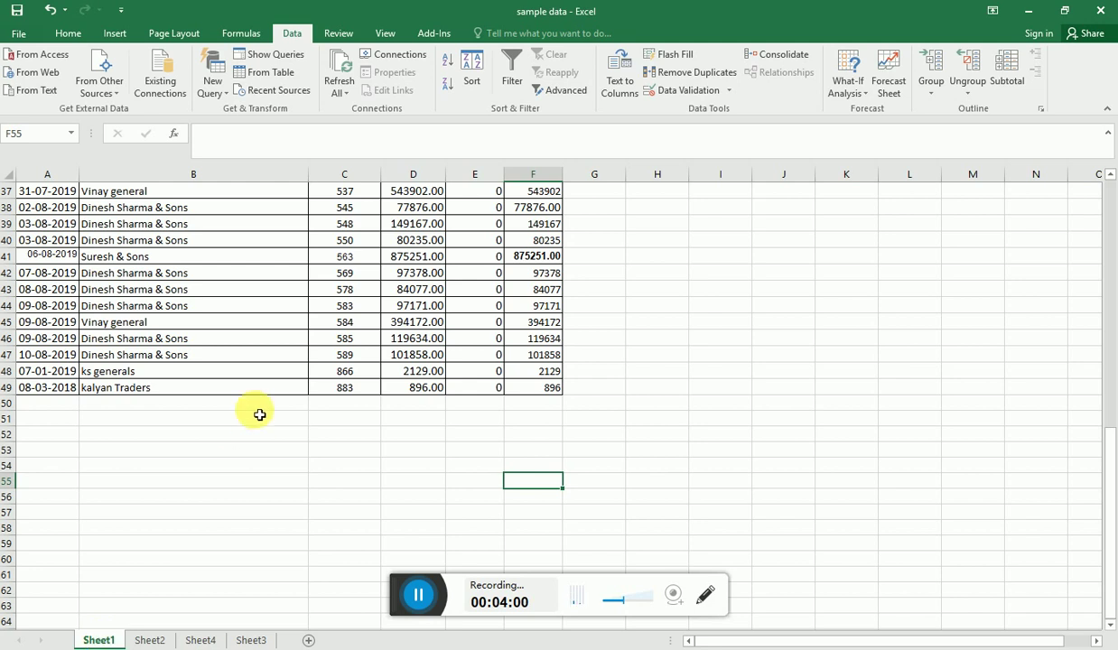
{"action": "scroll", "coordinate": [259, 415], "scroll_direction": "up", "scroll_amount": 12}
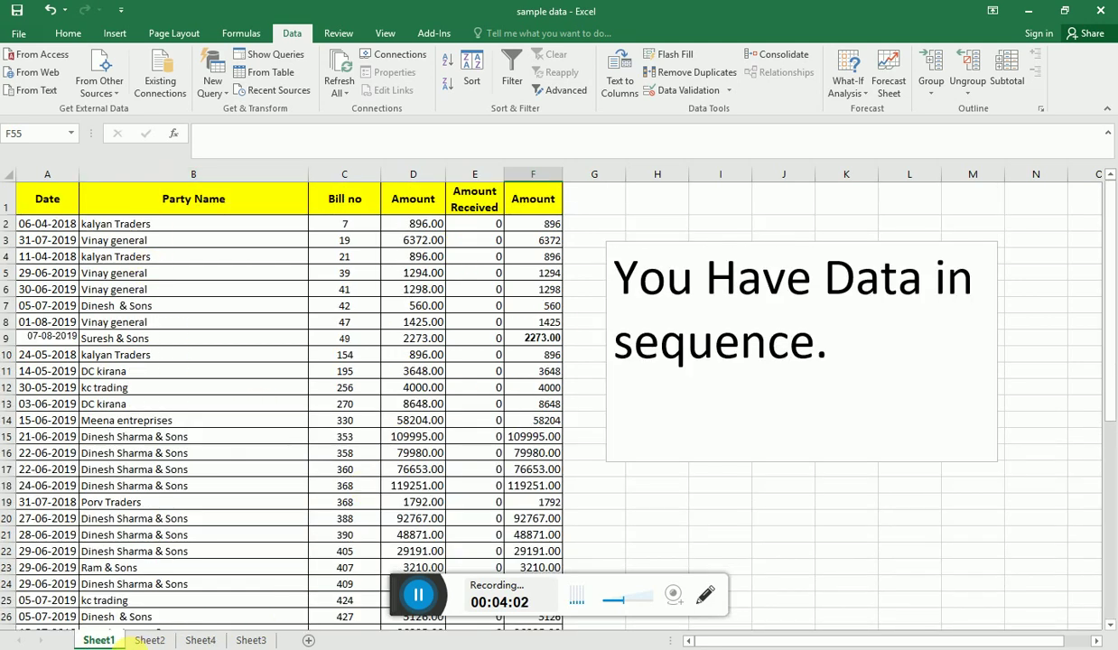
{"action": "left_click", "coordinate": [149, 640]}
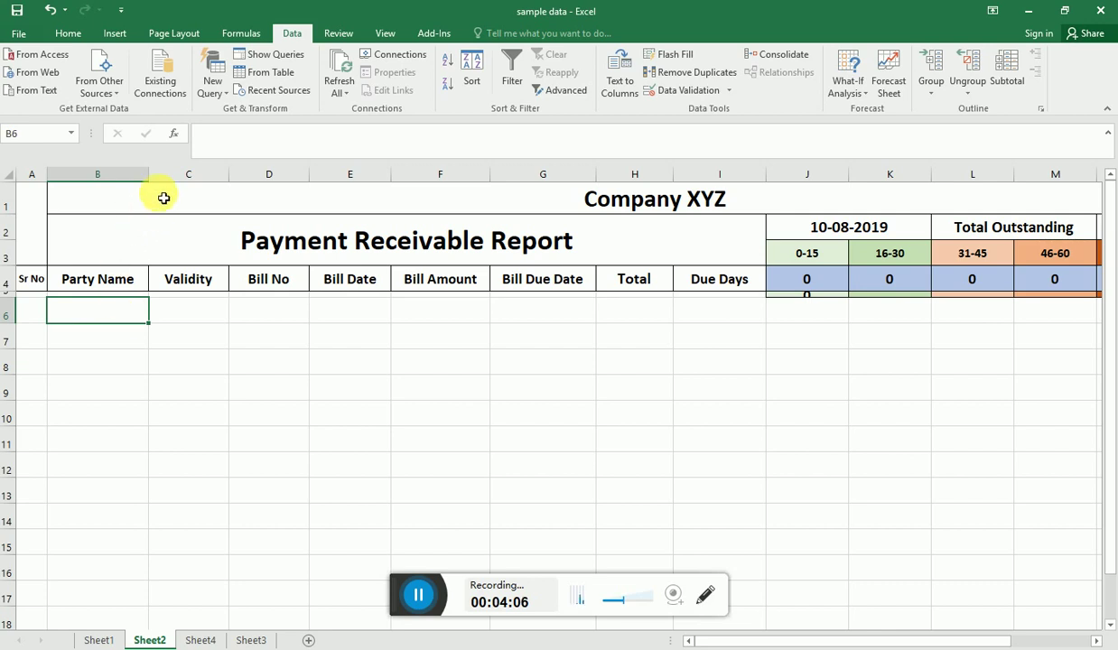
{"action": "left_click_drag", "start_coordinate": [149, 174], "coordinate": [215, 188]}
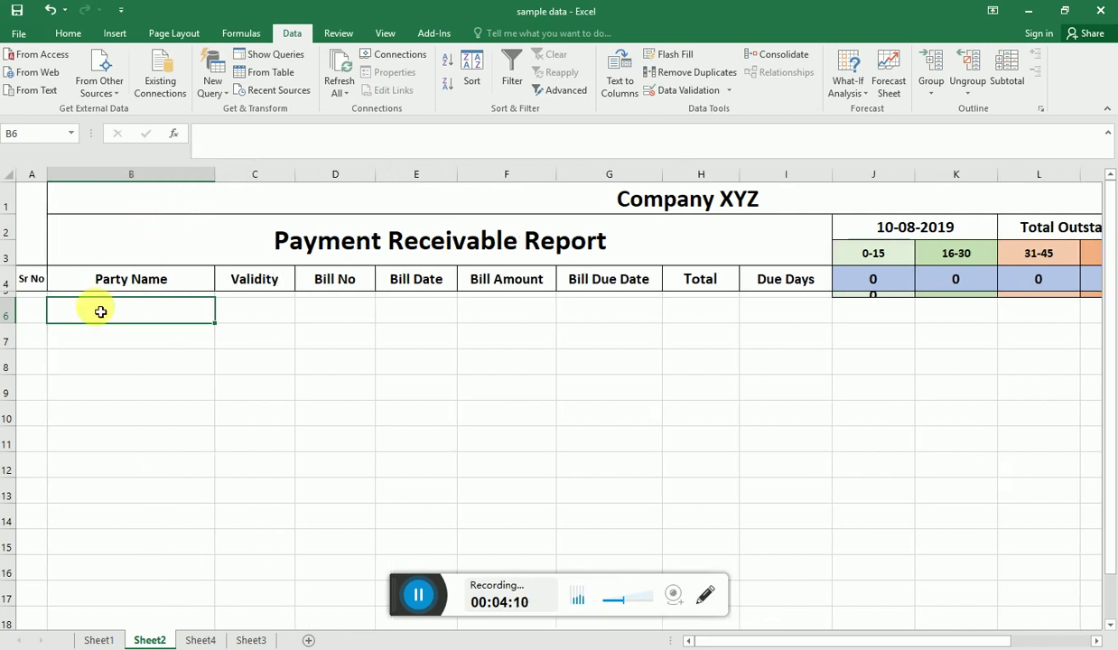
Step: Link the first Party Name in B6 to Sheet1's B2, kalyan Traders
{"action": "type", "text": "="}
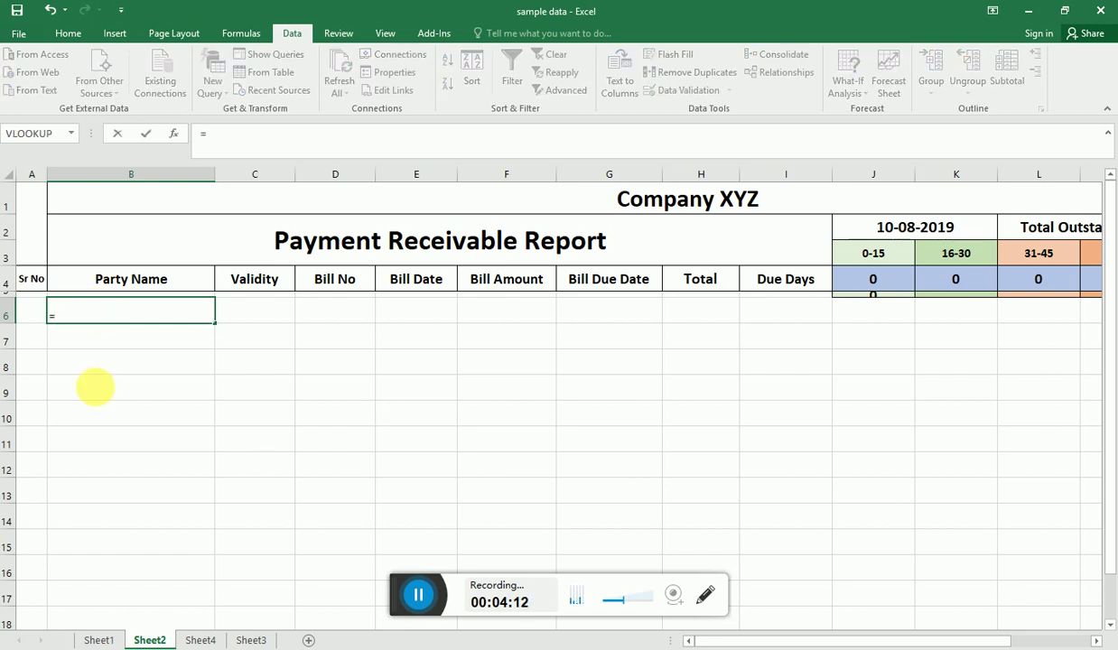
{"action": "left_click", "coordinate": [101, 640]}
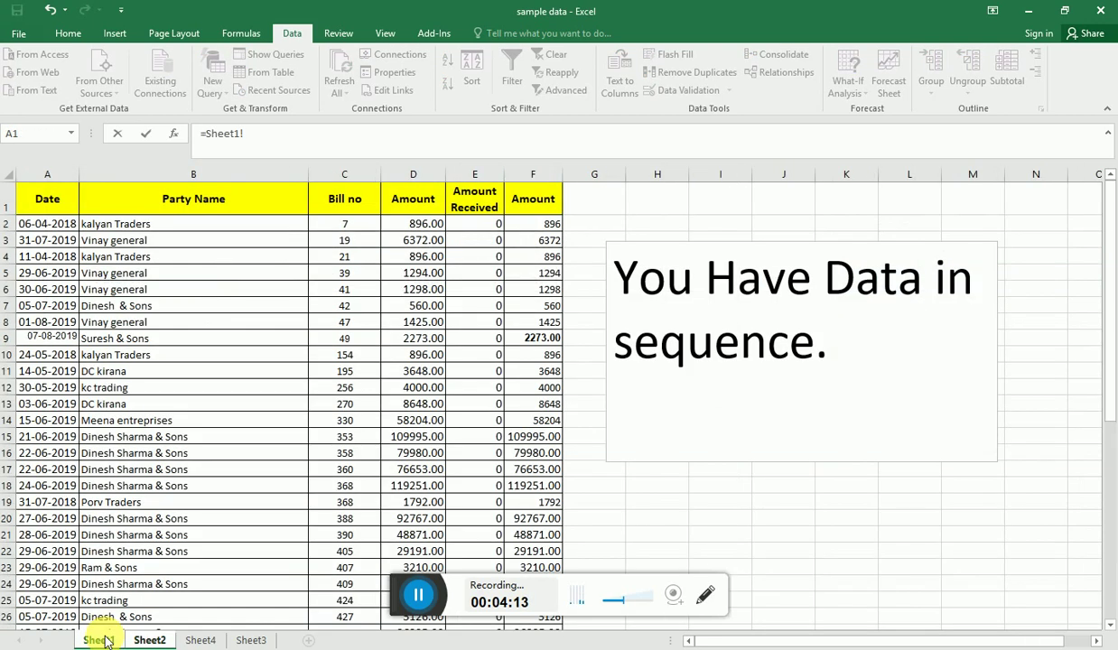
{"action": "left_click", "coordinate": [155, 228]}
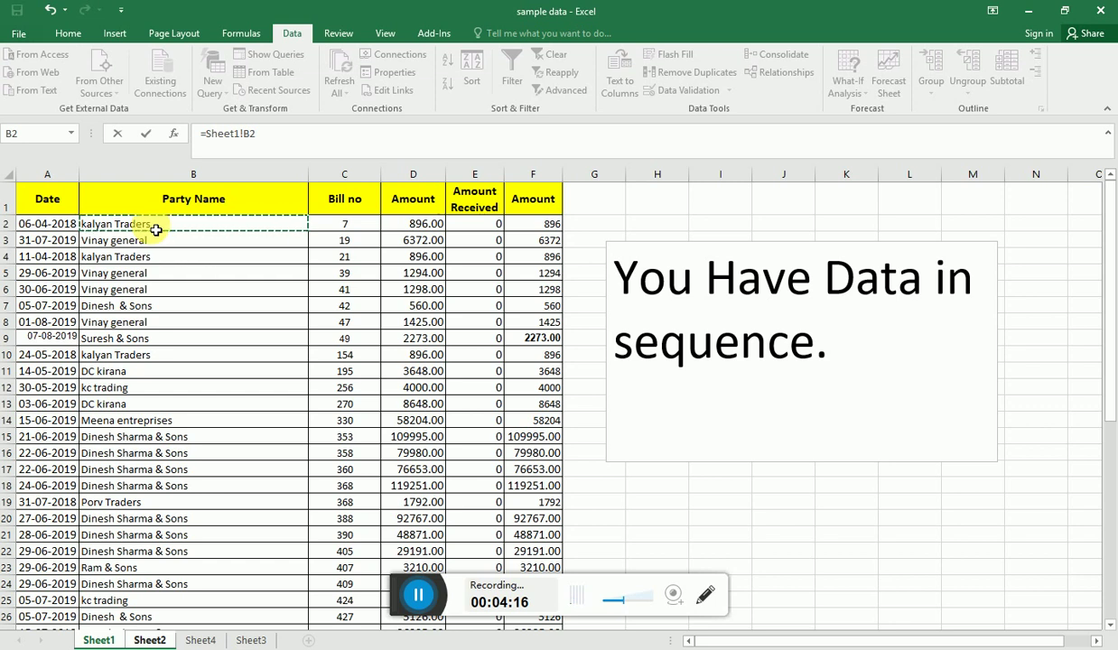
{"action": "key", "text": "Return"}
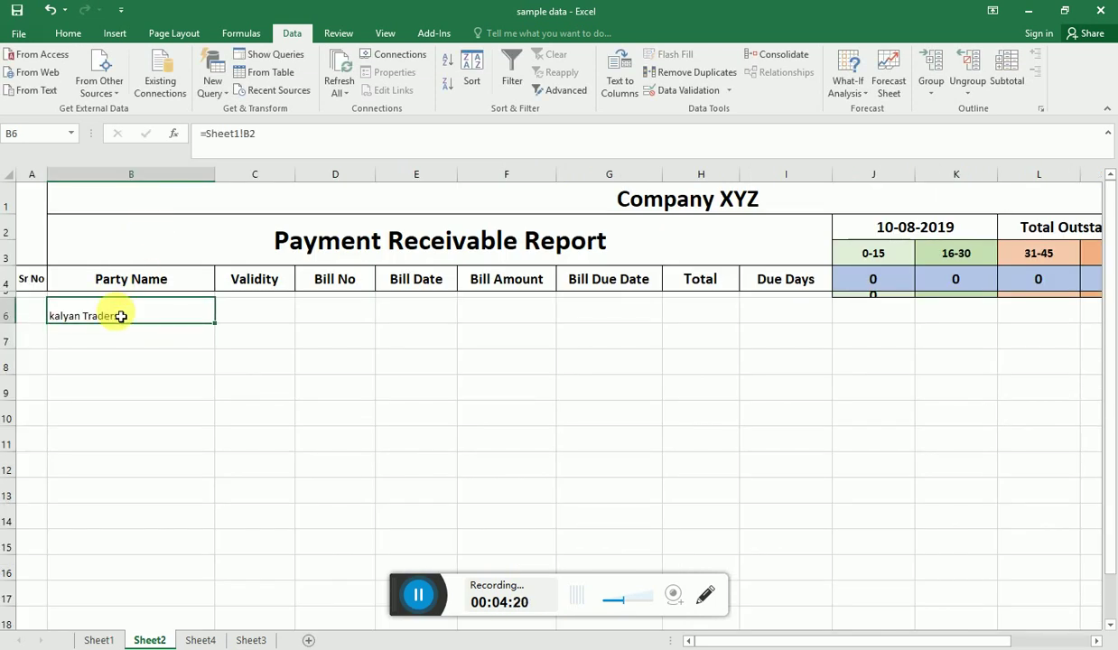
{"action": "left_click", "coordinate": [251, 315]}
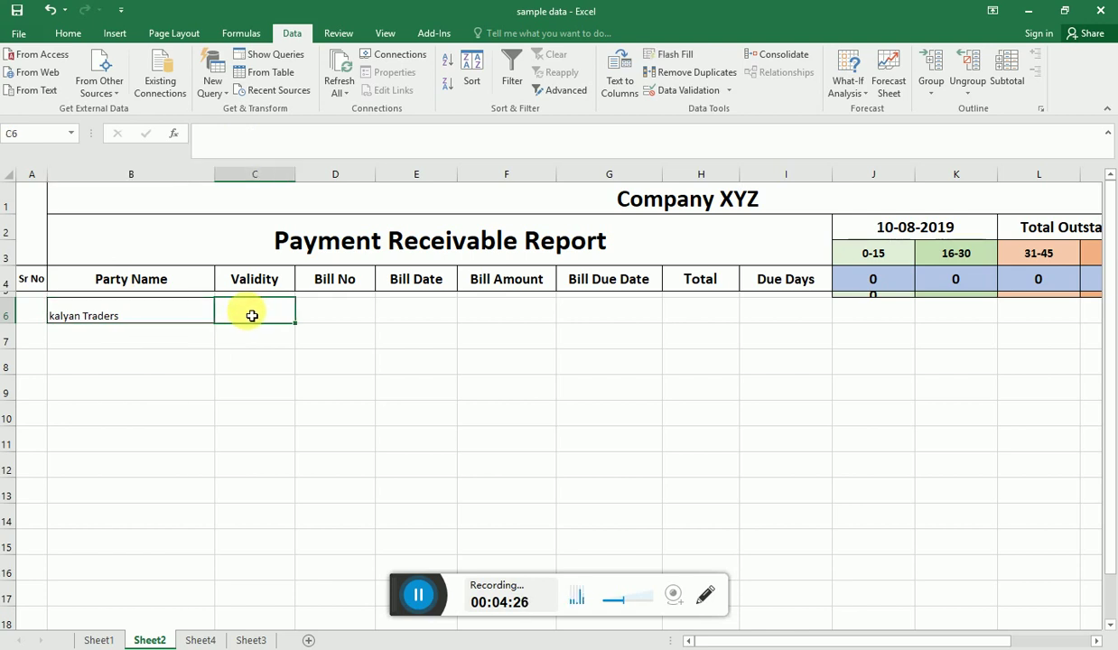
{"action": "key", "text": "Tab"}
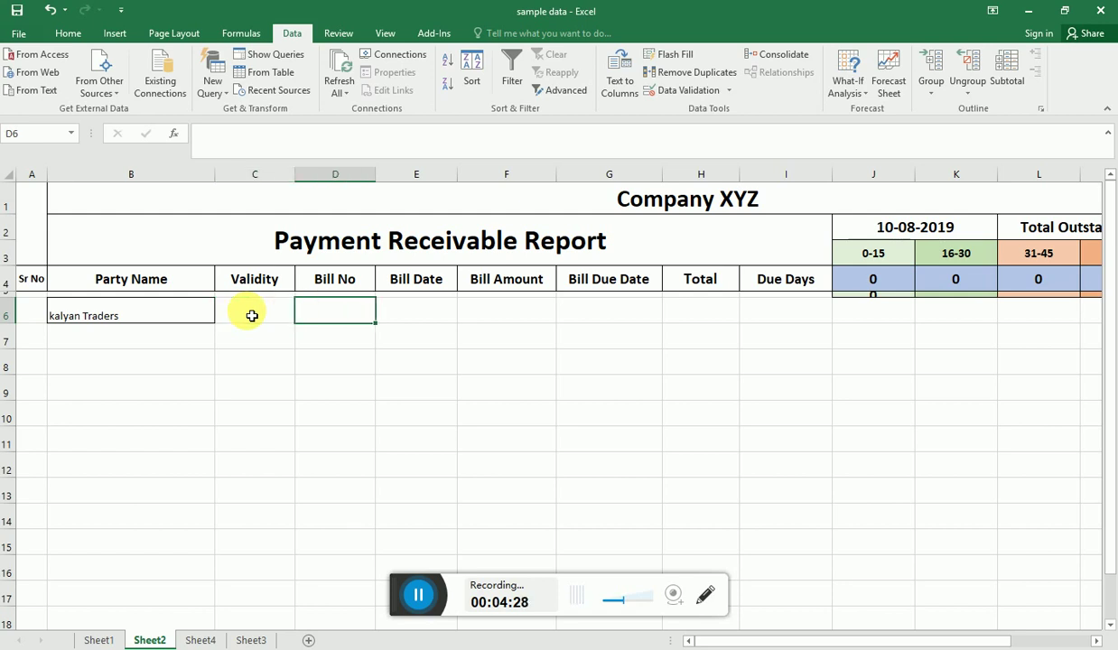
Step: Link Bill No and Bill Date to Sheet1's C2 and A2, giving 7 and 06-04-2018
{"action": "type", "text": "="}
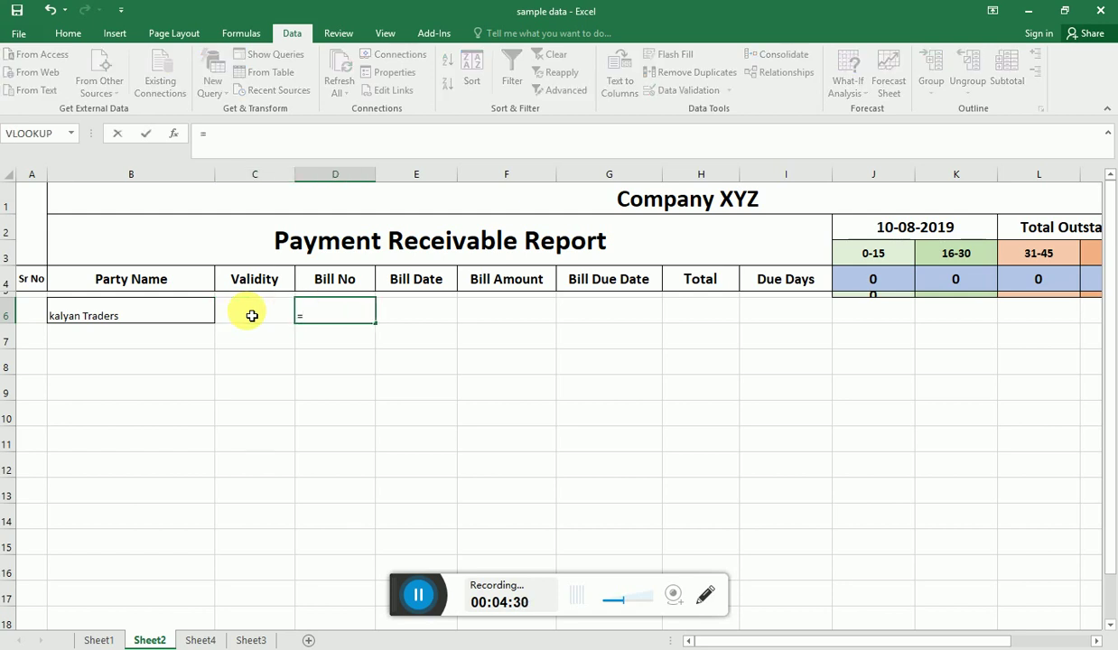
{"action": "left_click", "coordinate": [97, 640]}
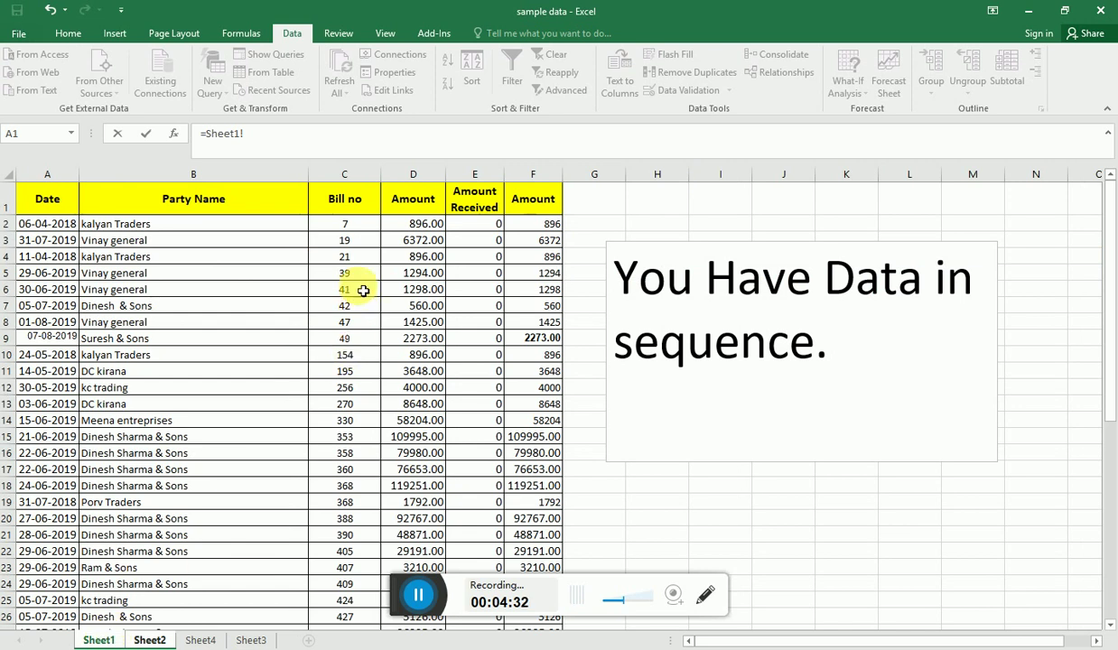
{"action": "left_click", "coordinate": [355, 229]}
{"action": "key", "text": "Return"}
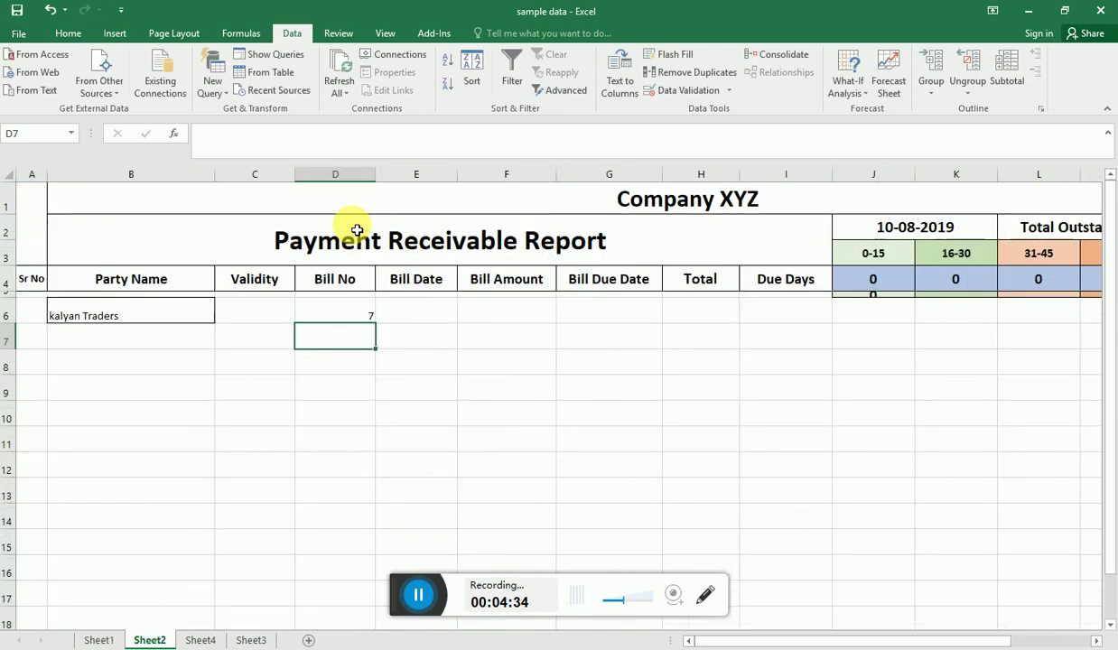
{"action": "key", "text": "Up"}
{"action": "key", "text": "Right"}
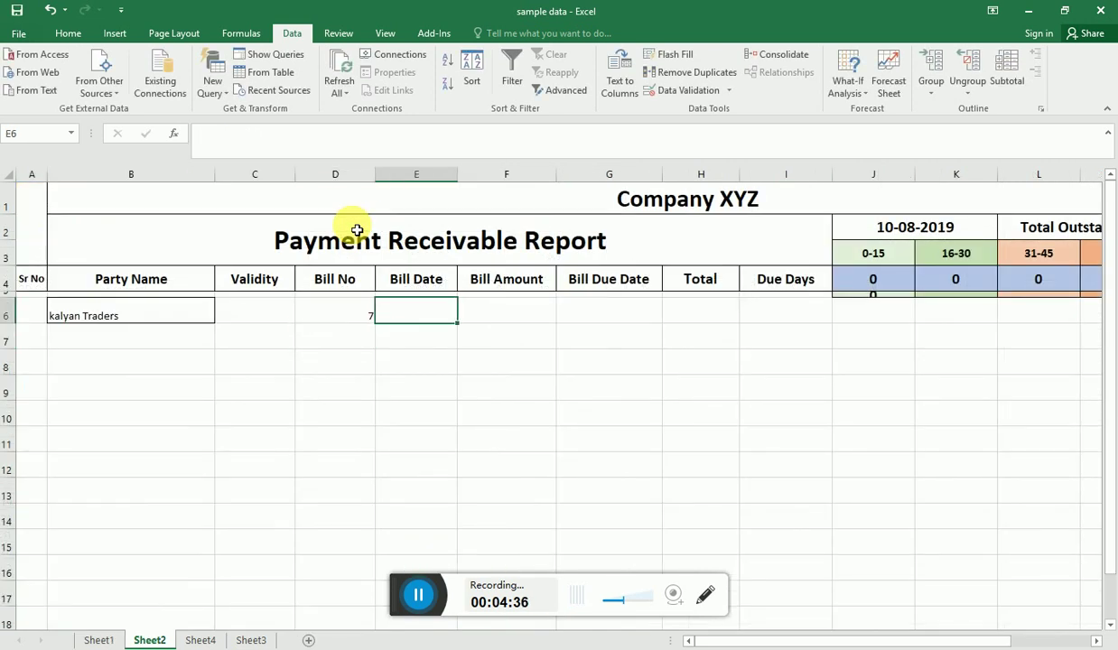
{"action": "type", "text": "="}
{"action": "left_click", "coordinate": [98, 640]}
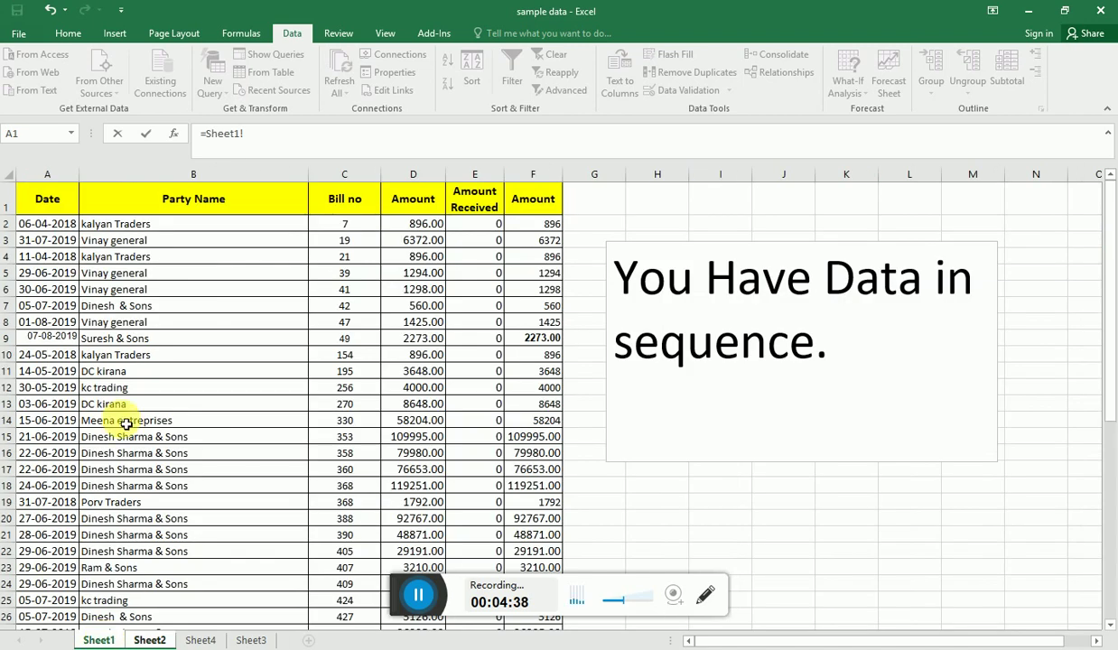
{"action": "left_click", "coordinate": [43, 229]}
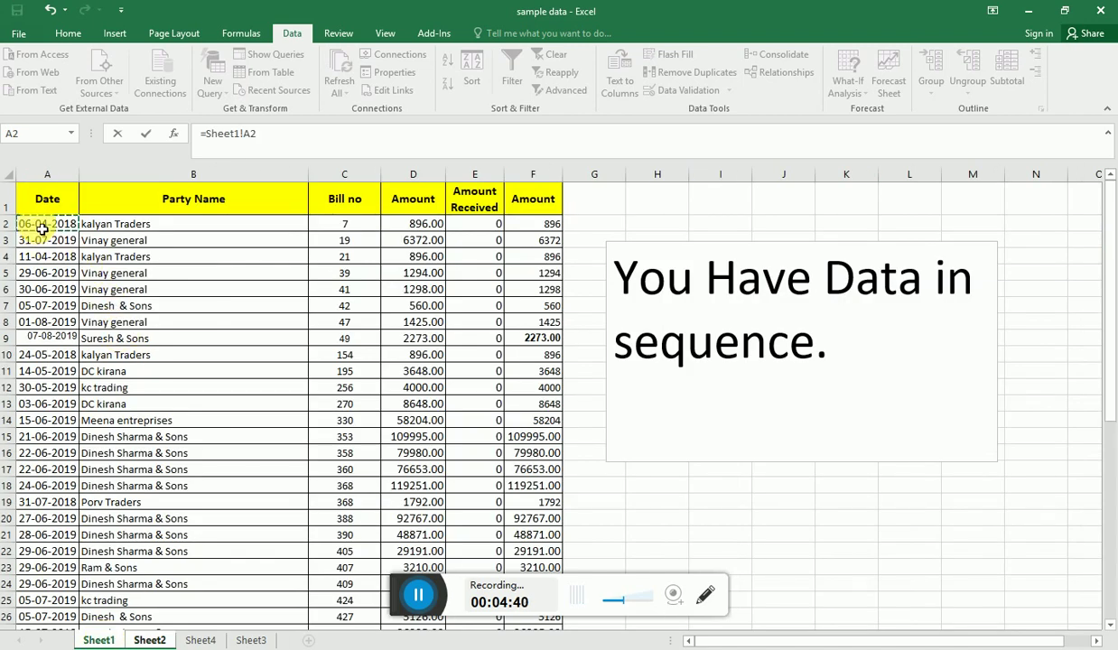
{"action": "key", "text": "Return"}
{"action": "key", "text": "Up"}
{"action": "key", "text": "Right"}
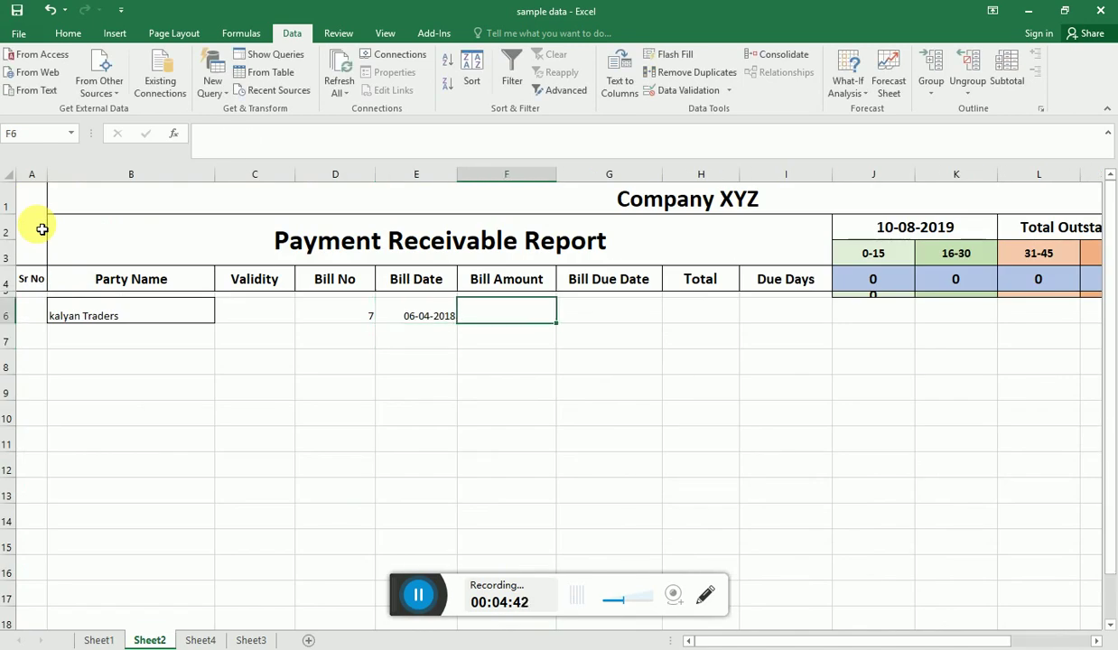
Step: Enter =Sheet1!D2 in F6 so the Bill Amount reads 896.00
{"action": "type", "text": "="}
{"action": "left_click", "coordinate": [100, 640]}
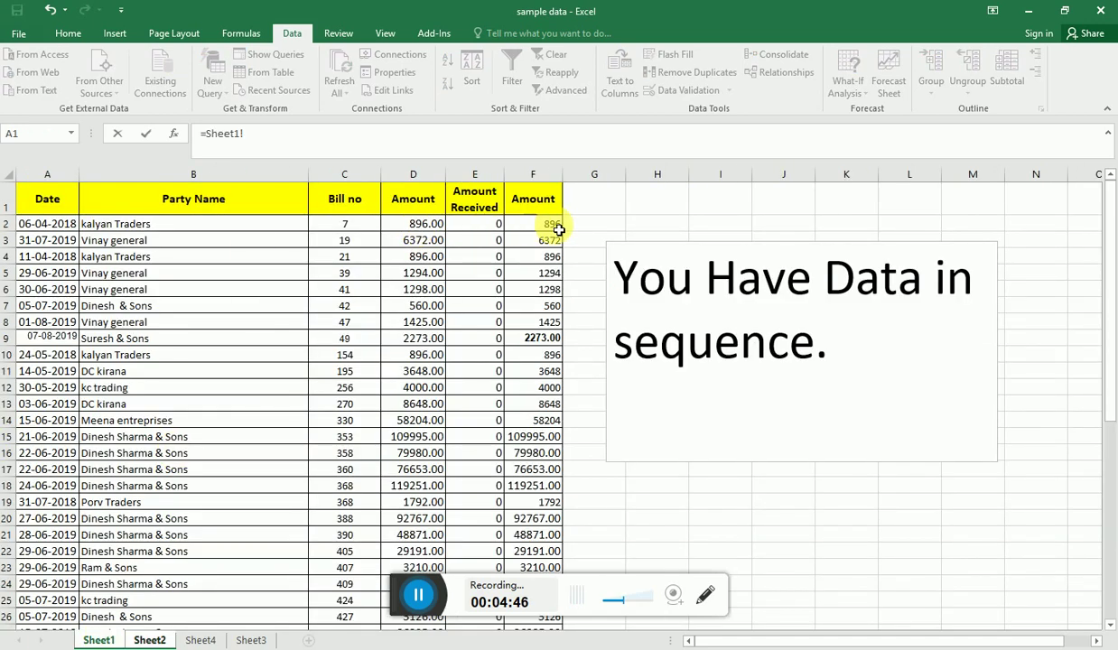
{"action": "left_click", "coordinate": [423, 229]}
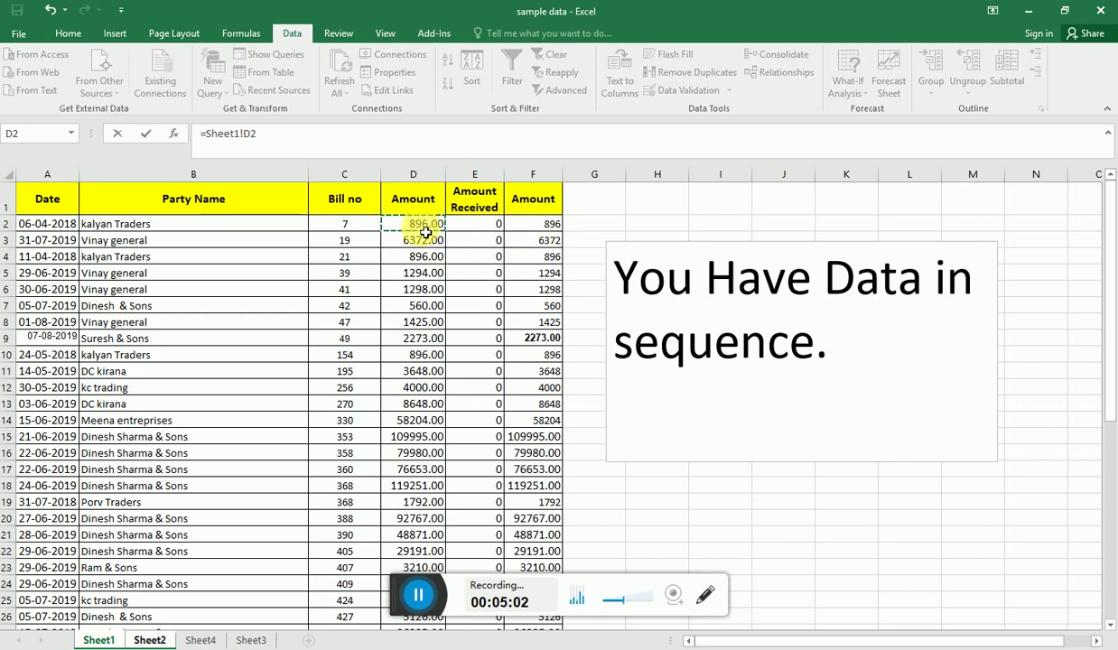
{"action": "left_click", "coordinate": [200, 640]}
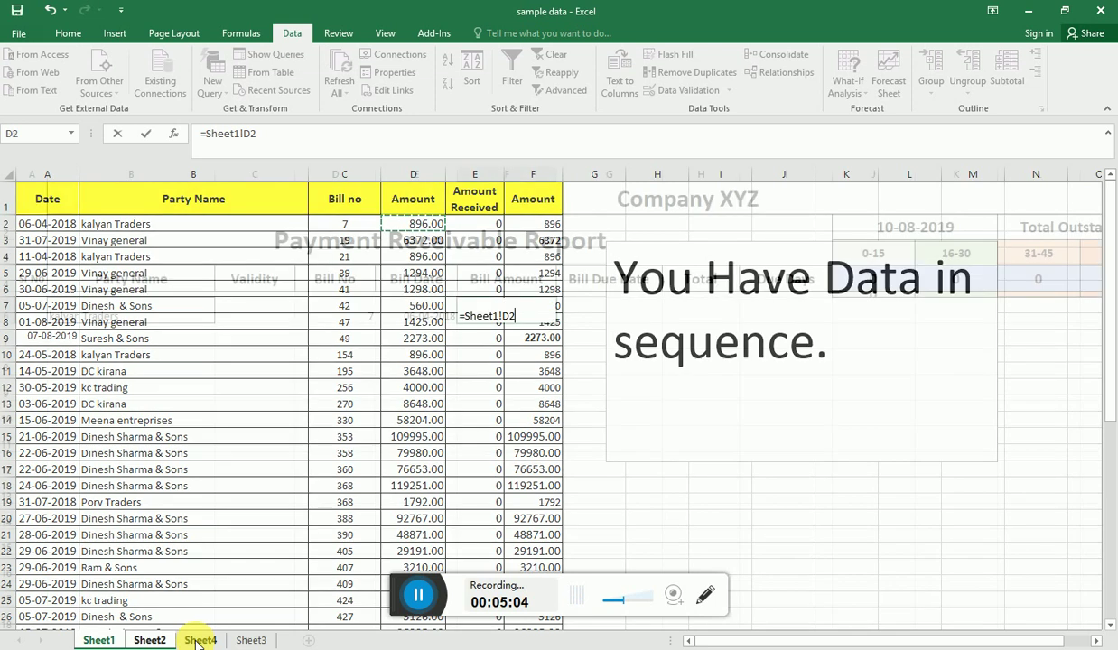
{"action": "left_click", "coordinate": [499, 305]}
{"action": "left_click", "coordinate": [640, 311]}
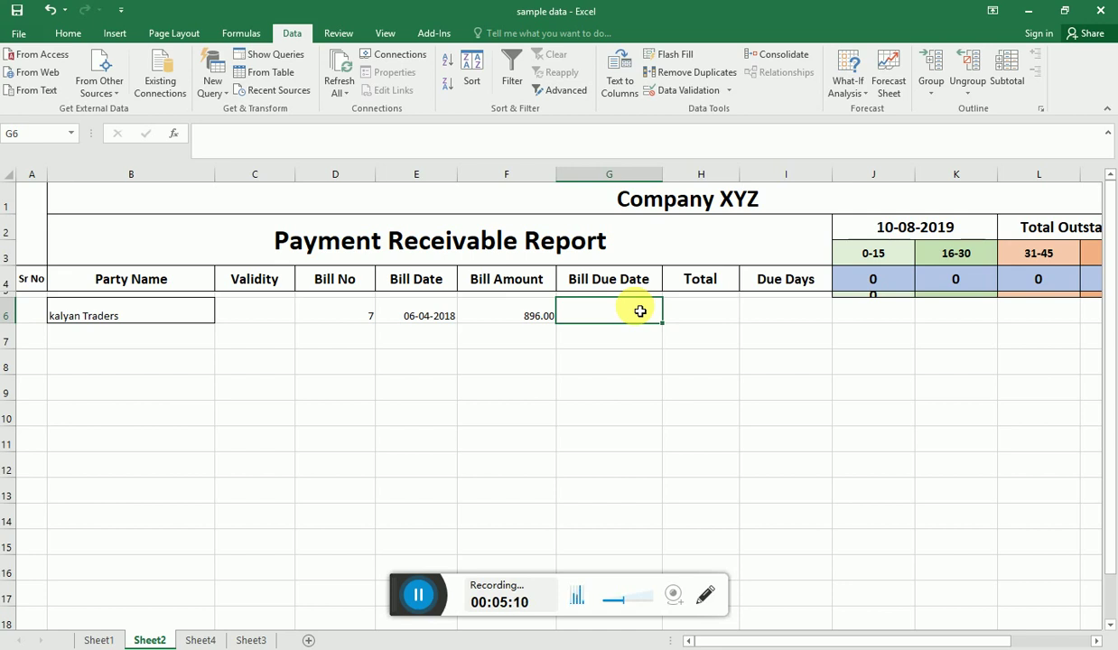
Step: Enter a Validity of 30 in C6
{"action": "key", "text": "Left"}
{"action": "key", "text": "Left"}
{"action": "key", "text": "Left"}
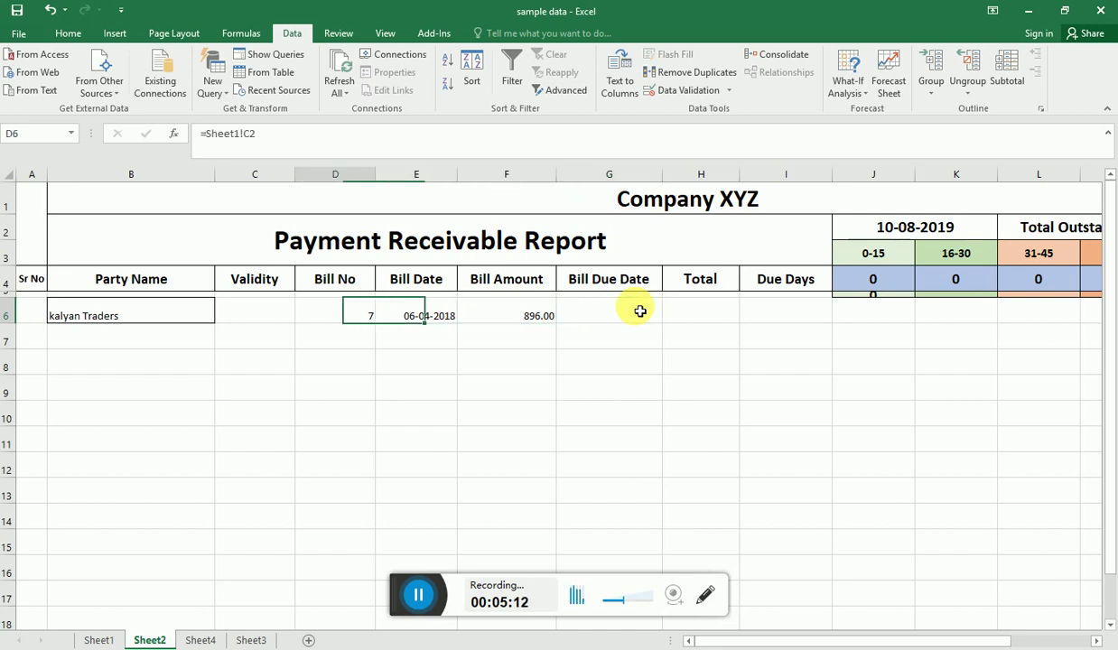
{"action": "key", "text": "Left"}
{"action": "type", "text": "30"}
{"action": "key", "text": "Return"}
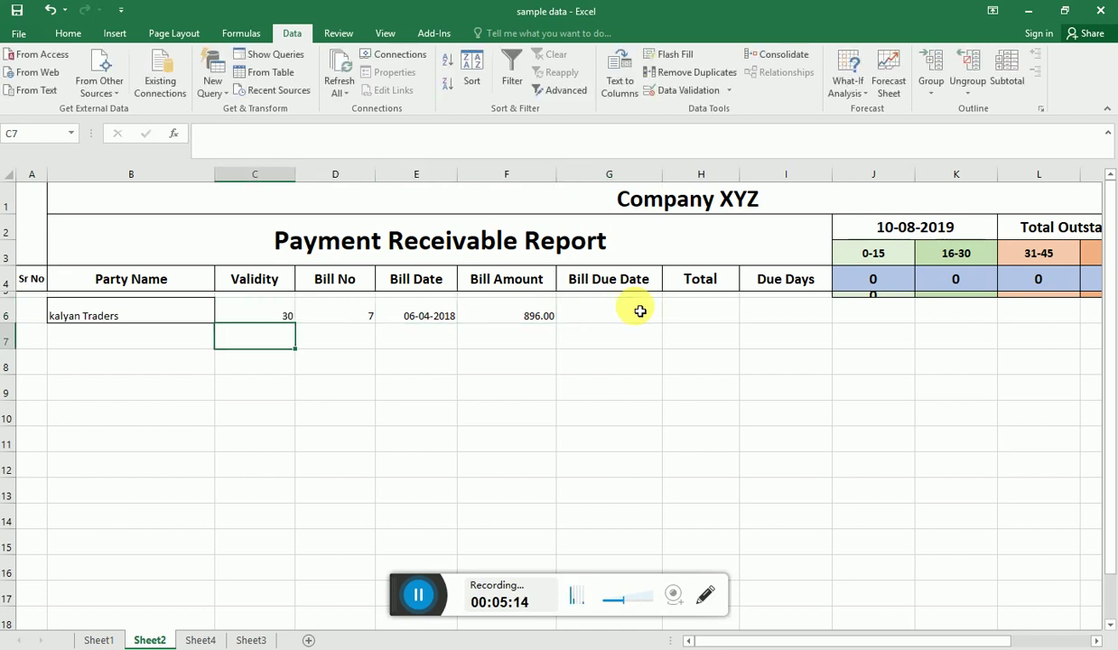
Step: Enter the Bill Due Date formula =E6+C6 in G6, giving 06-05-2018
{"action": "key", "text": "Up"}
{"action": "key", "text": "Right"}
{"action": "key", "text": "Right"}
{"action": "key", "text": "Right"}
{"action": "key", "text": "Right"}
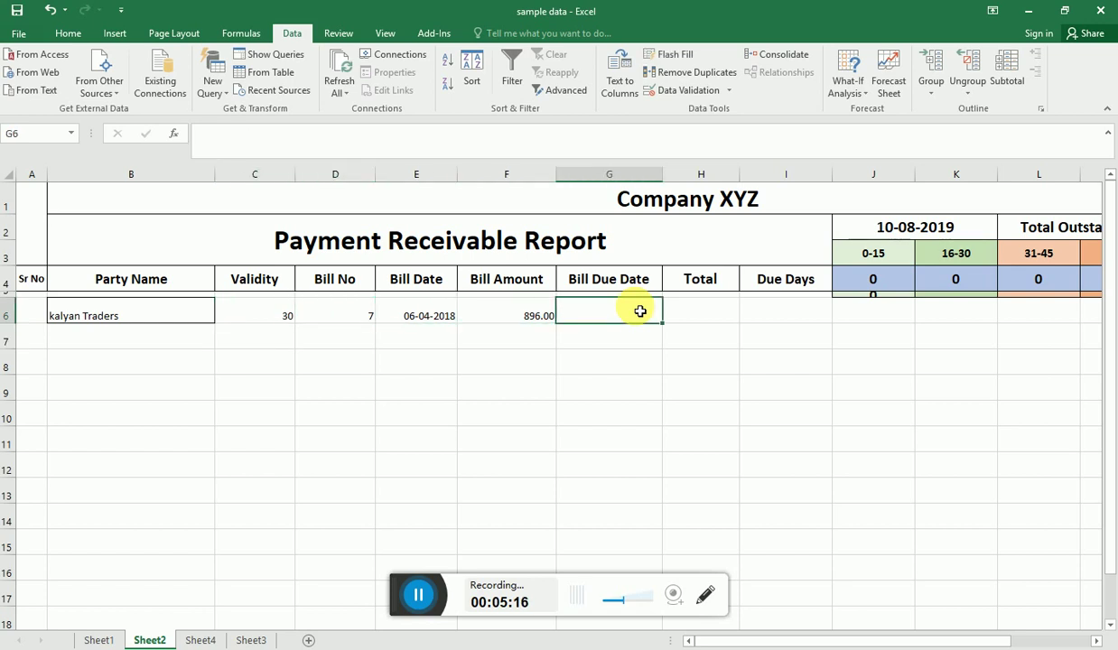
{"action": "type", "text": "="}
{"action": "key", "text": "Left"}
{"action": "key", "text": "Left"}
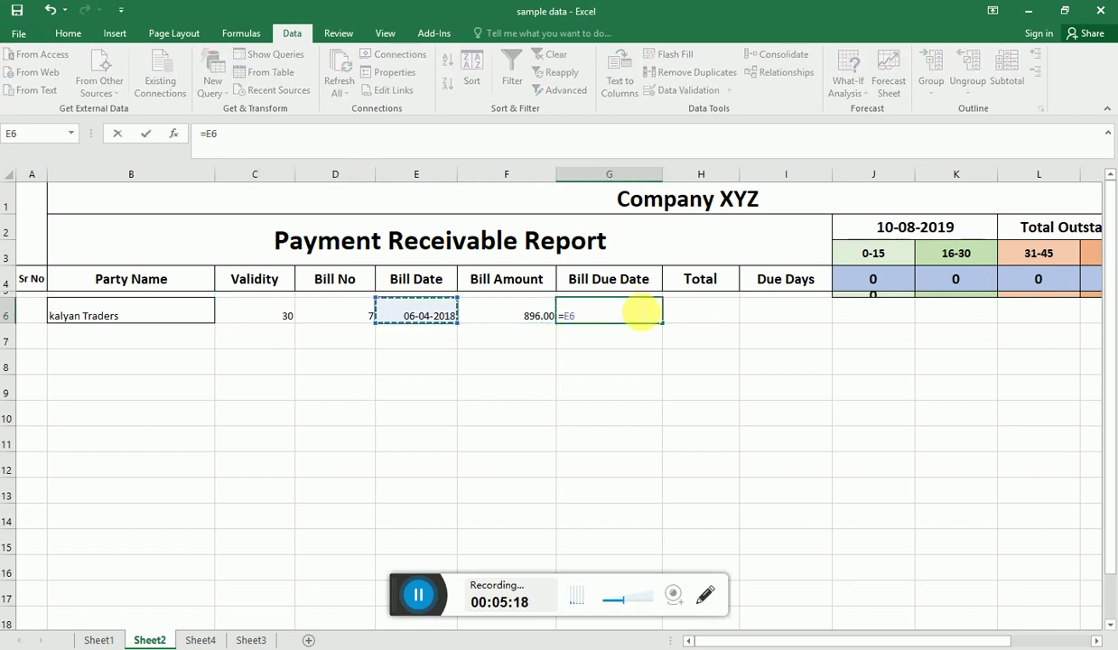
{"action": "type", "text": "+"}
{"action": "key", "text": "Left"}
{"action": "key", "text": "Left"}
{"action": "key", "text": "Left"}
{"action": "key", "text": "Left"}
{"action": "key", "text": "Left"}
{"action": "key", "text": "Right"}
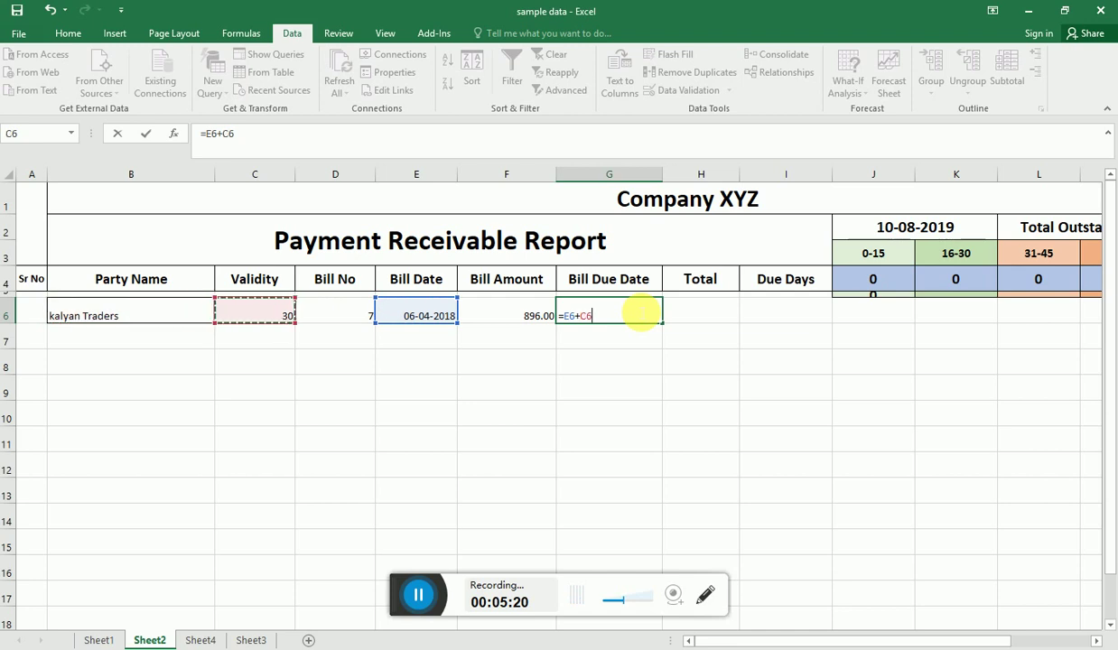
{"action": "key", "text": "Return"}
{"action": "key", "text": "Up"}
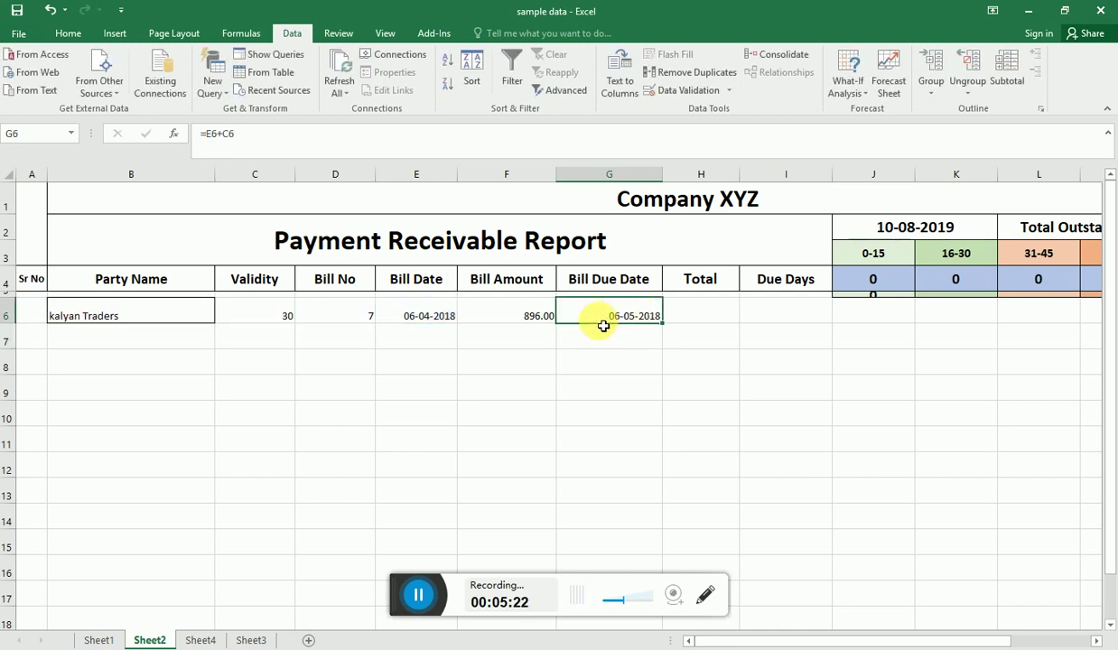
Step: Compare the Bill Date and Bill Due Date cells to verify the 30-day offset
{"action": "left_click", "coordinate": [422, 314]}
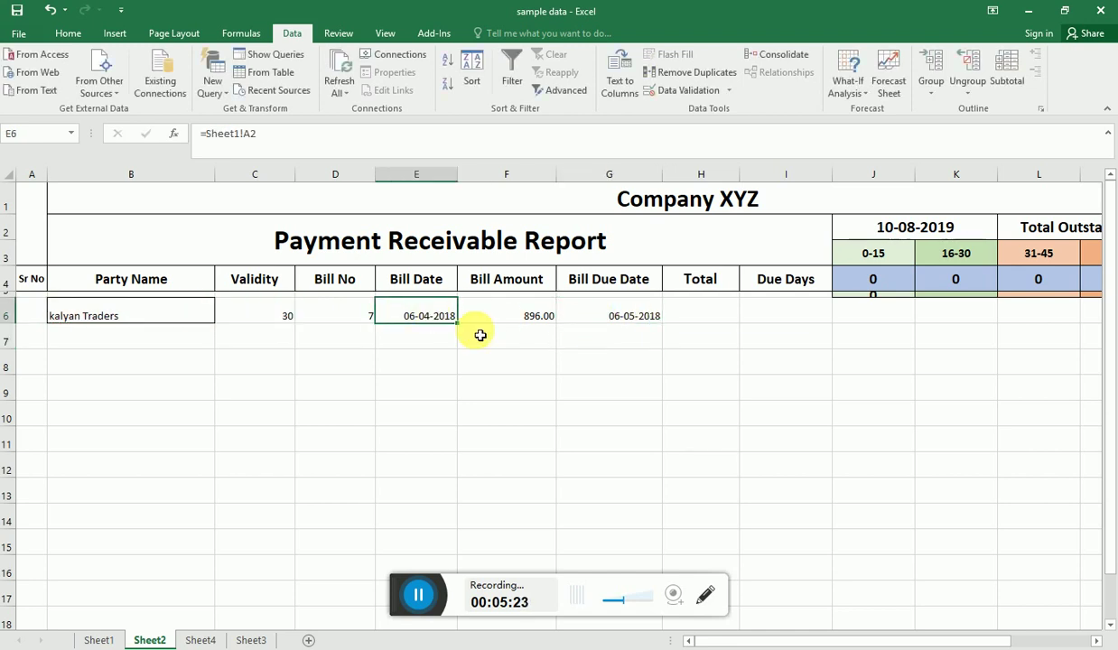
{"action": "left_click", "coordinate": [645, 316]}
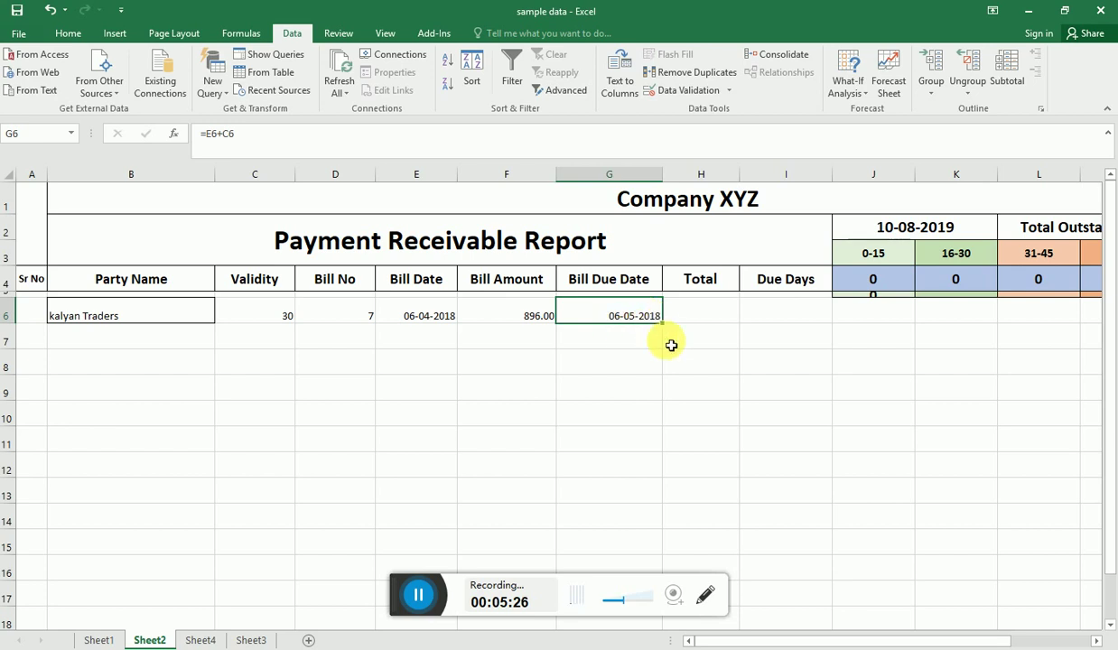
{"action": "left_click", "coordinate": [446, 330]}
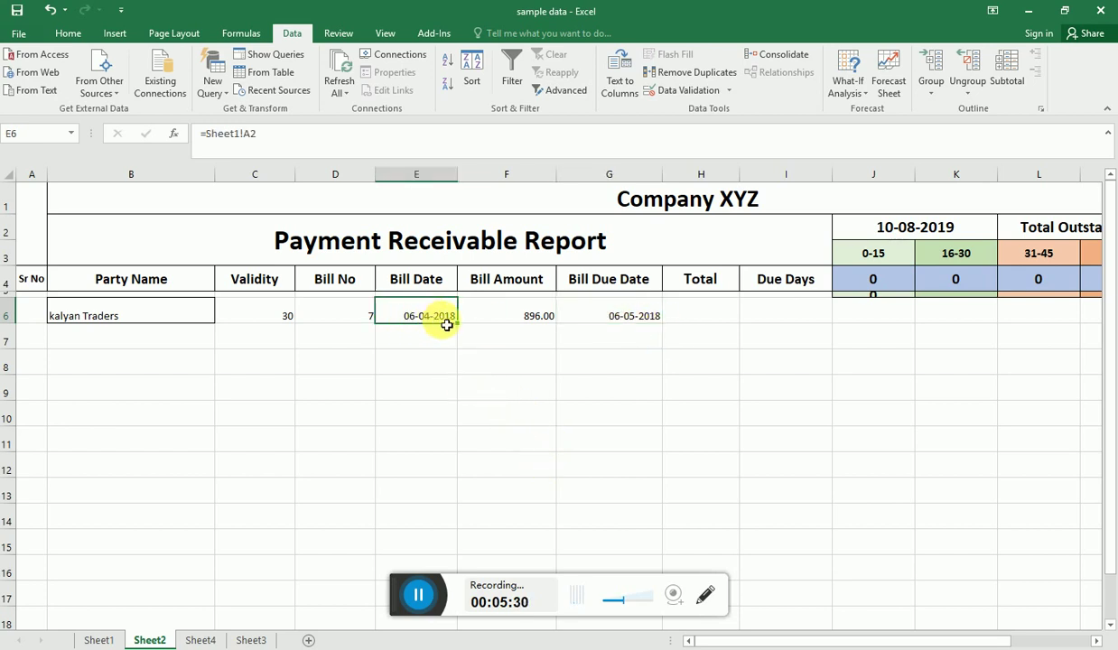
{"action": "left_click", "coordinate": [607, 318]}
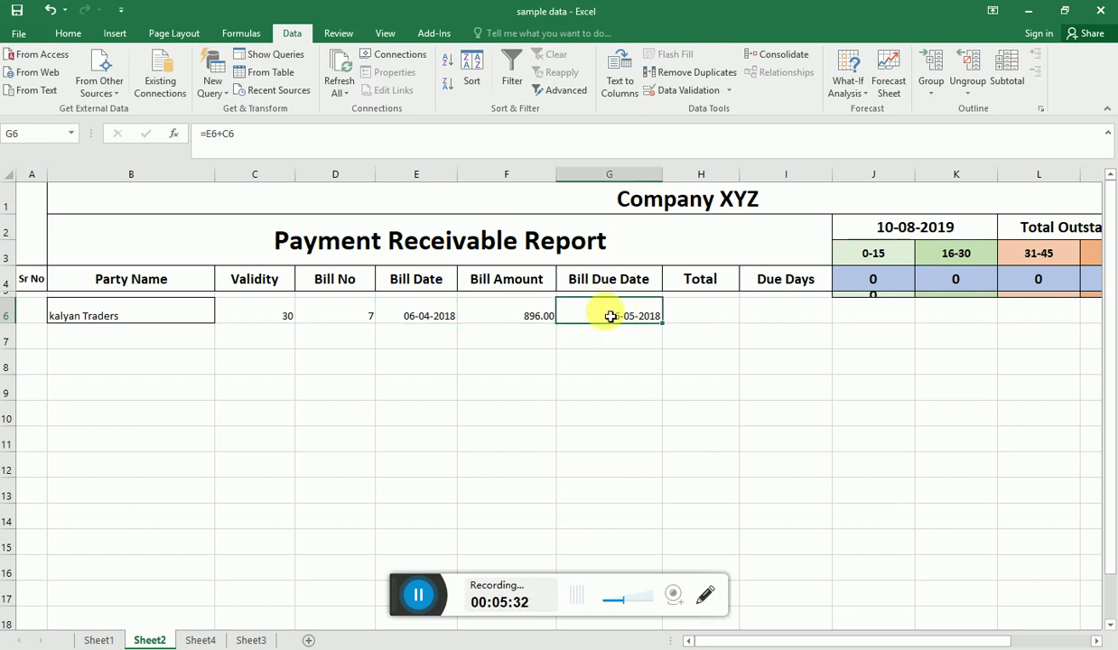
{"action": "left_click", "coordinate": [458, 318]}
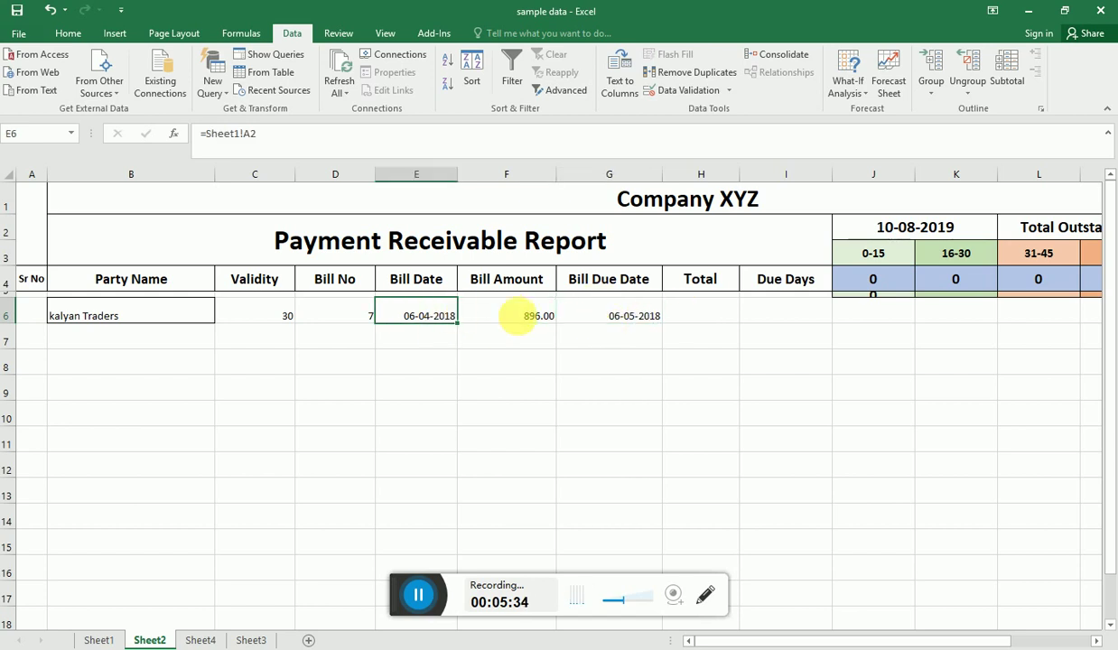
{"action": "left_click", "coordinate": [614, 323]}
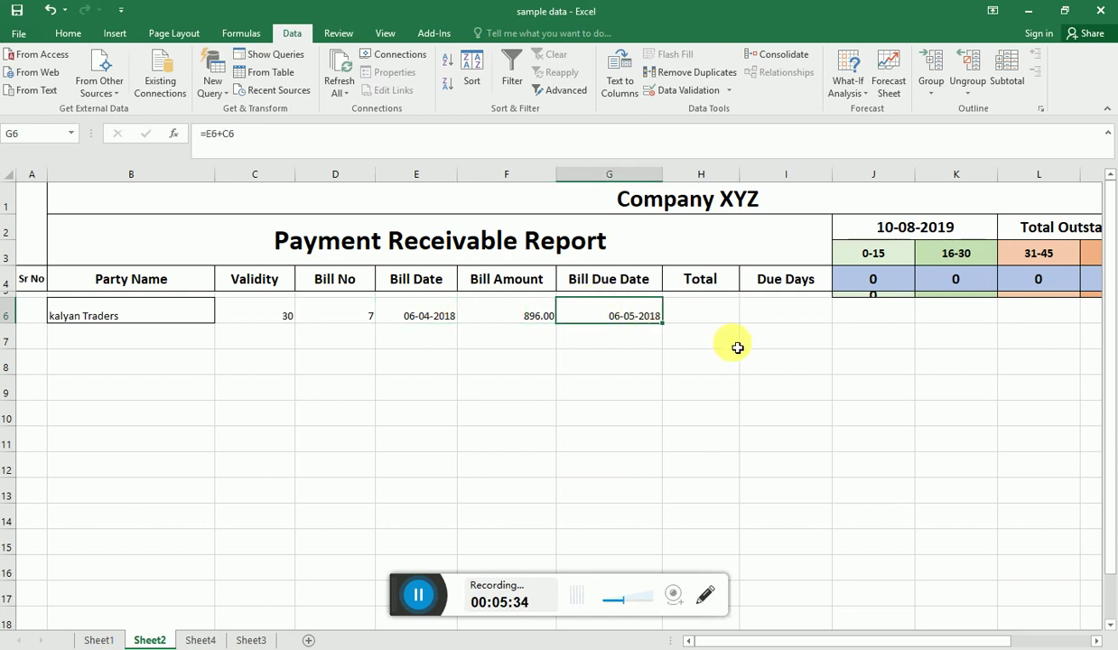
{"action": "left_click", "coordinate": [702, 316]}
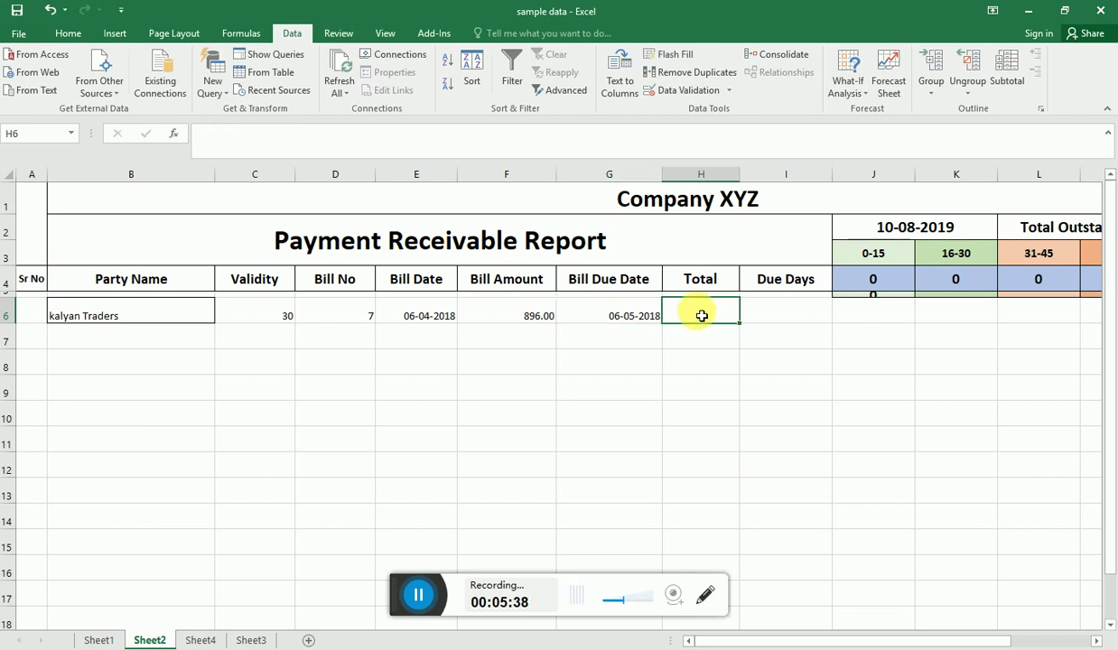
Step: Enter =TODAY()-G6 in the Due Days cell I6
{"action": "left_click", "coordinate": [763, 314]}
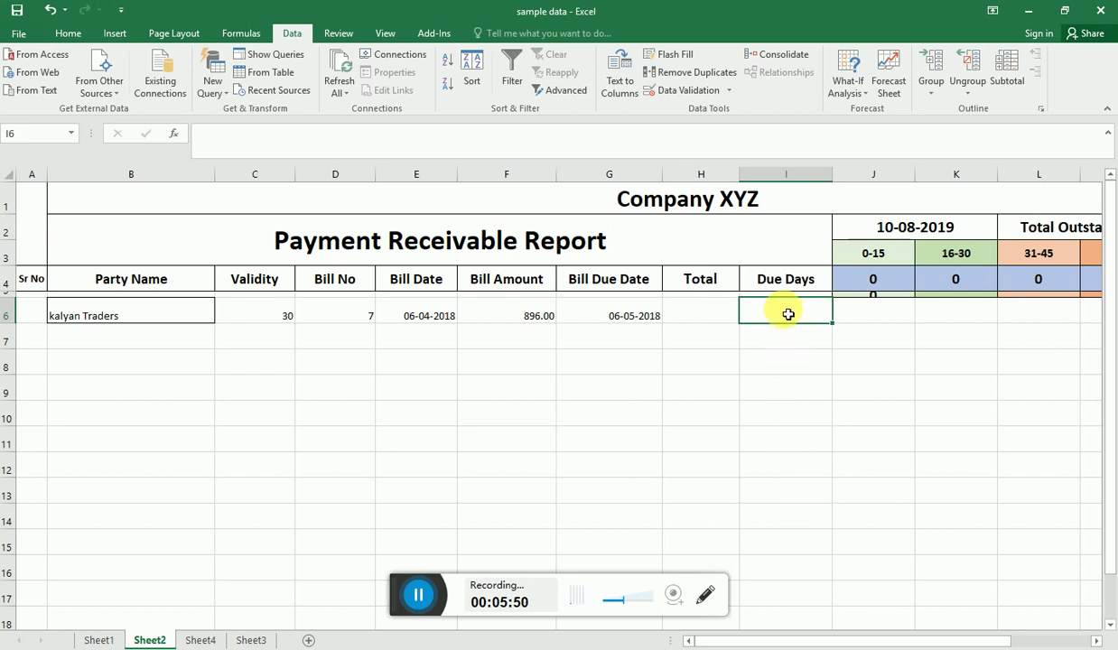
{"action": "type", "text": "="}
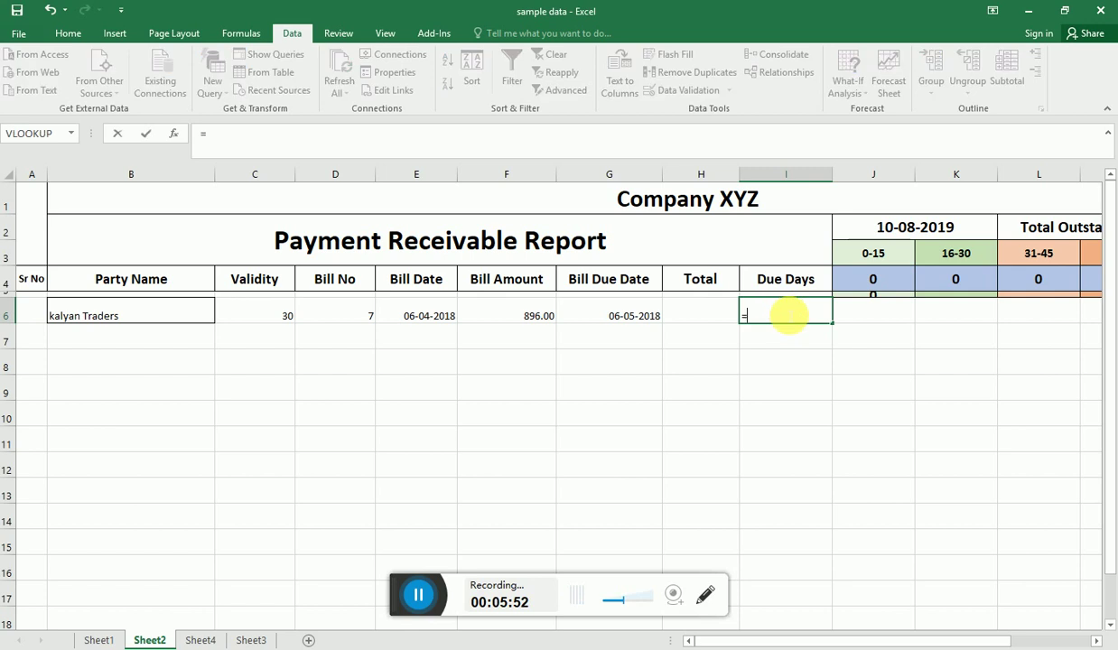
{"action": "key", "text": "Left"}
{"action": "key", "text": "Left"}
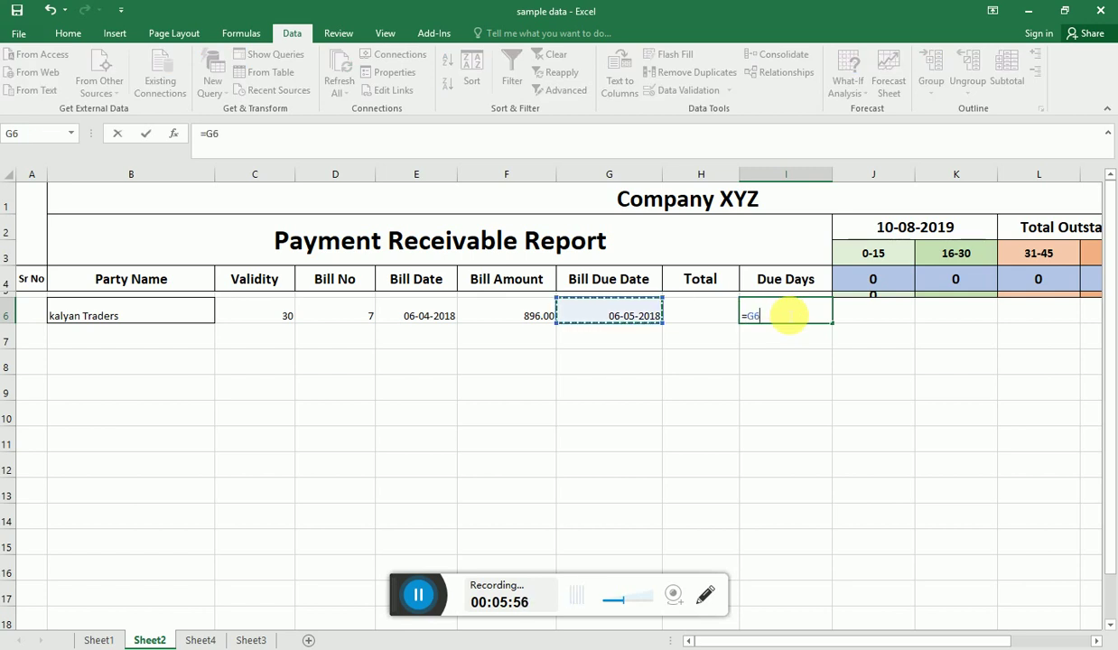
{"action": "key", "text": "BackSpace"}
{"action": "key", "text": "BackSpace"}
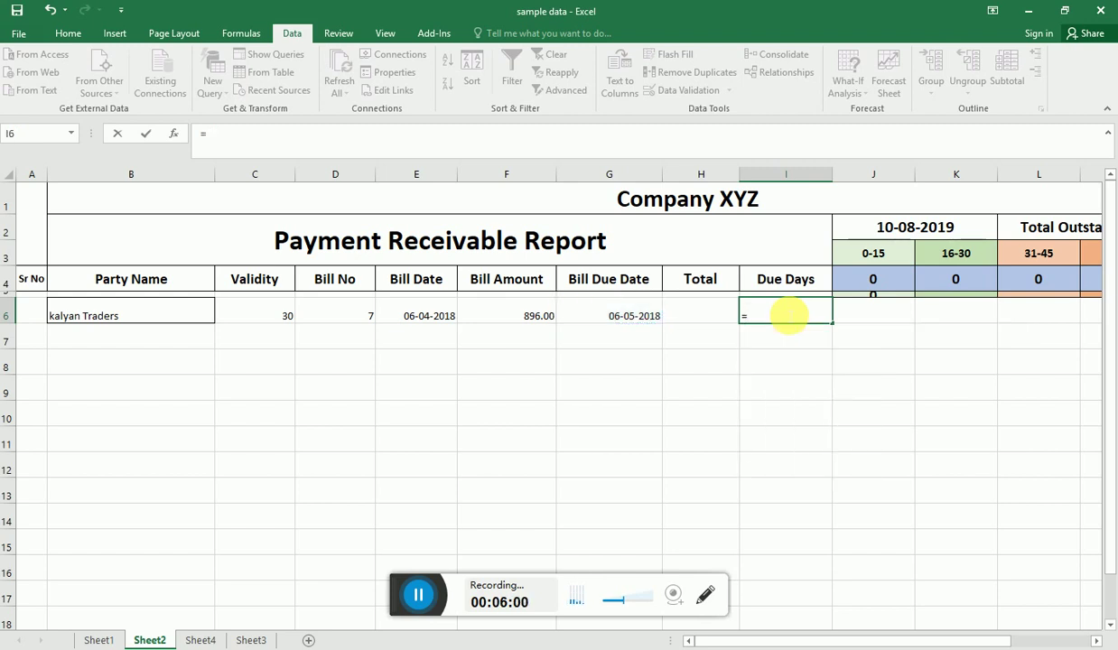
{"action": "type", "text": "tod"}
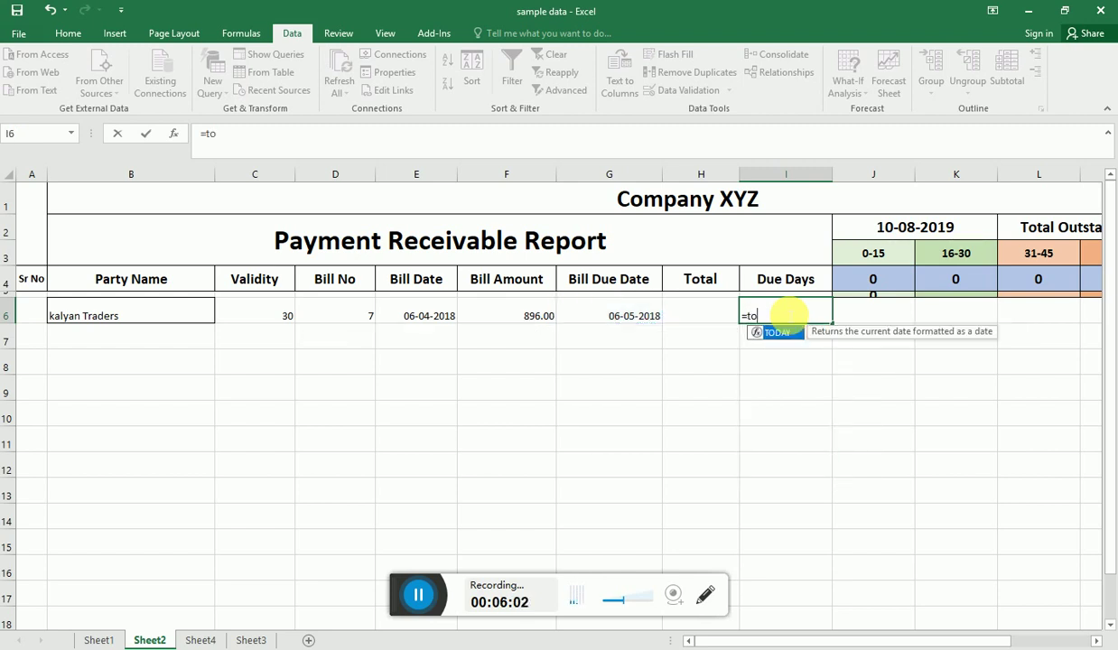
{"action": "type", "text": "ay"}
{"action": "type", "text": "()-"}
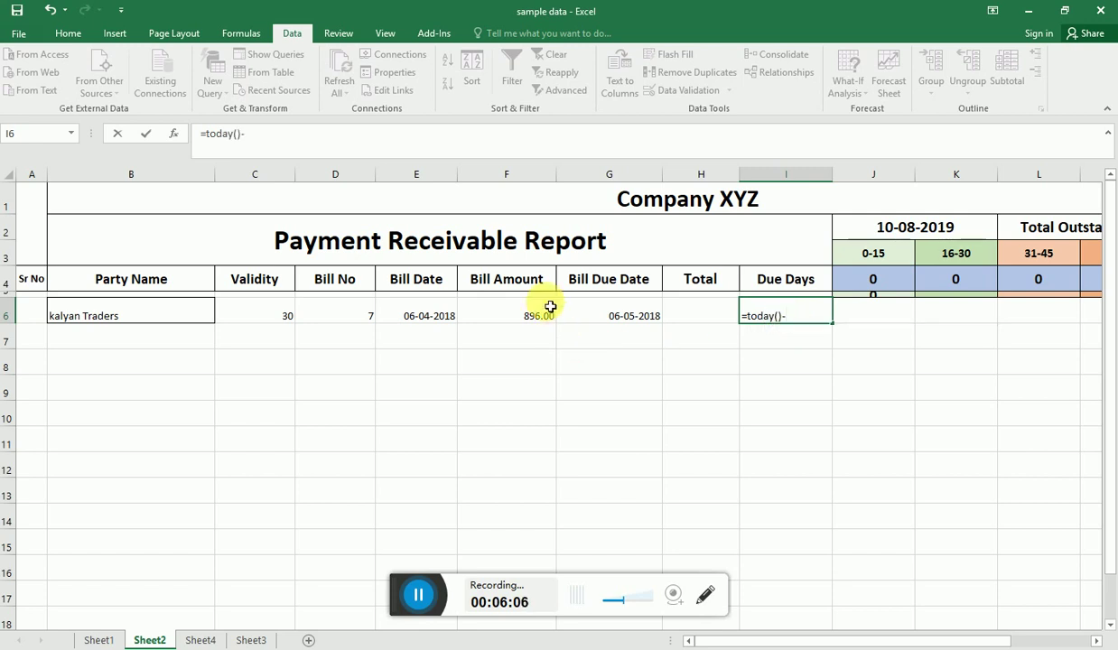
{"action": "left_click", "coordinate": [610, 316]}
{"action": "key", "text": "Return"}
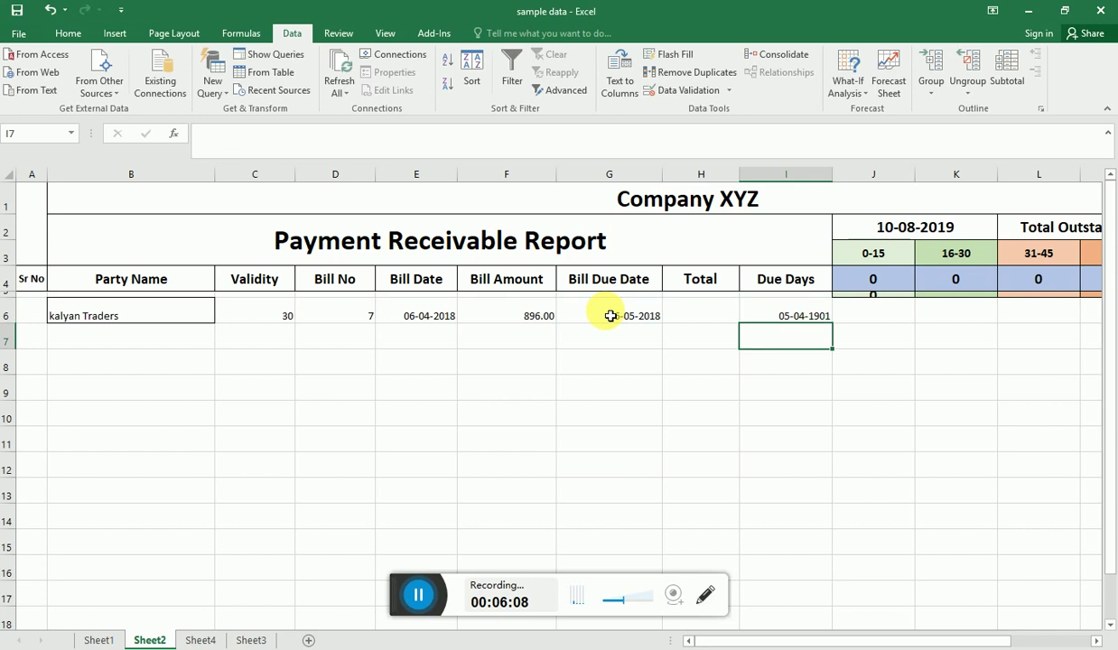
{"action": "key", "text": "Up"}
Step: Format the Due Days cell as Number and reduce decimals so it shows 461
{"action": "left_click", "coordinate": [68, 32]}
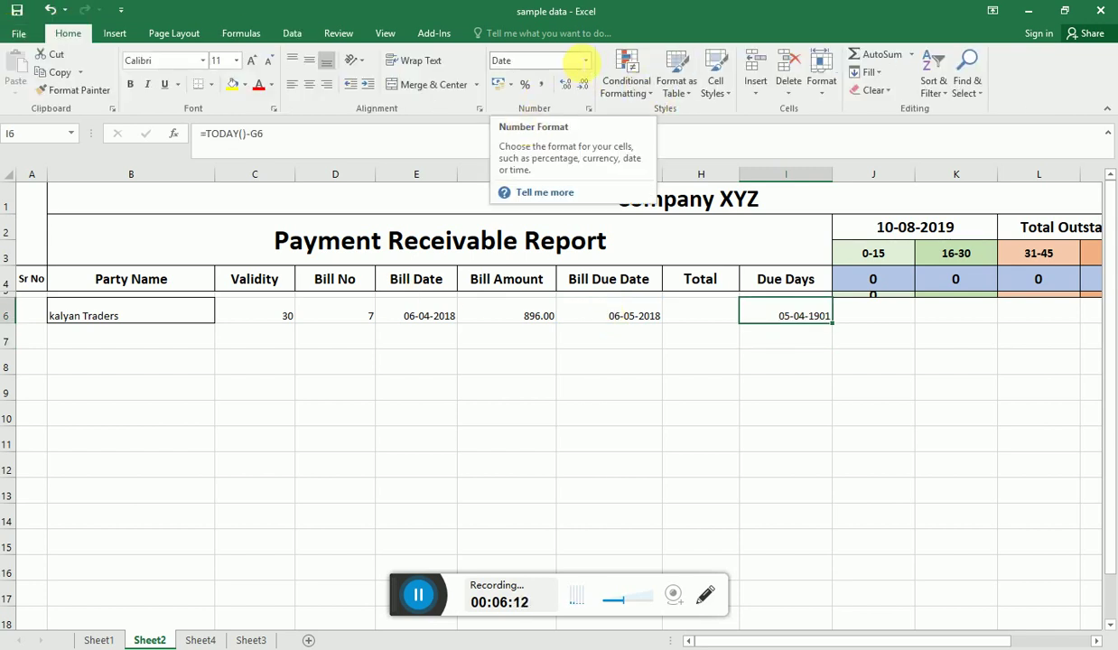
{"action": "left_click", "coordinate": [586, 64]}
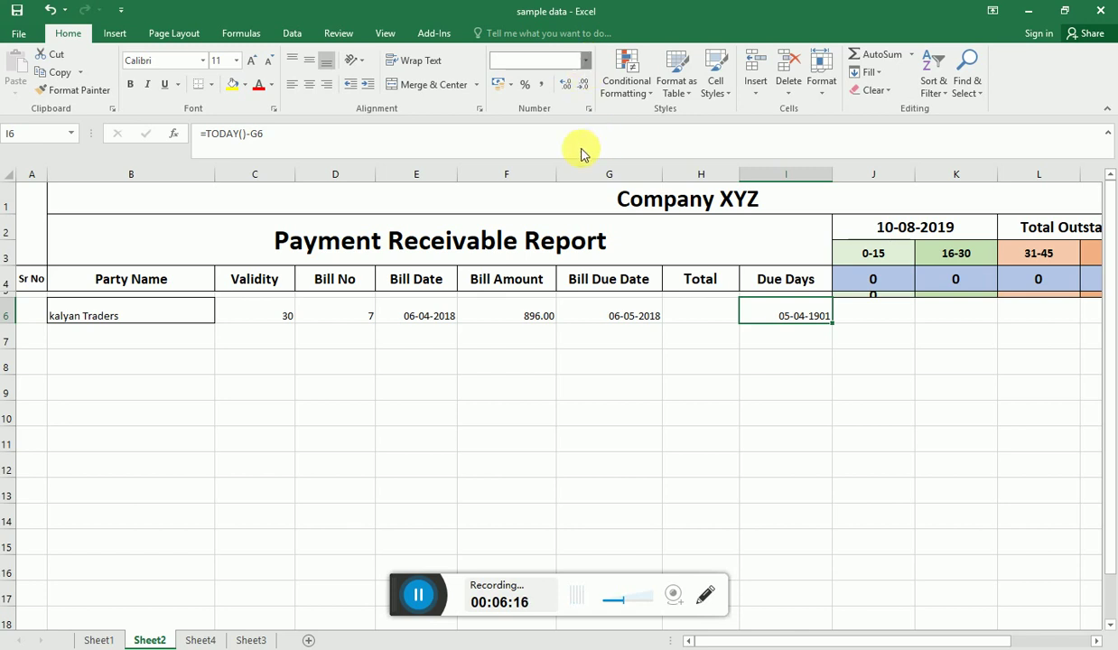
{"action": "key", "text": "alt+Down"}
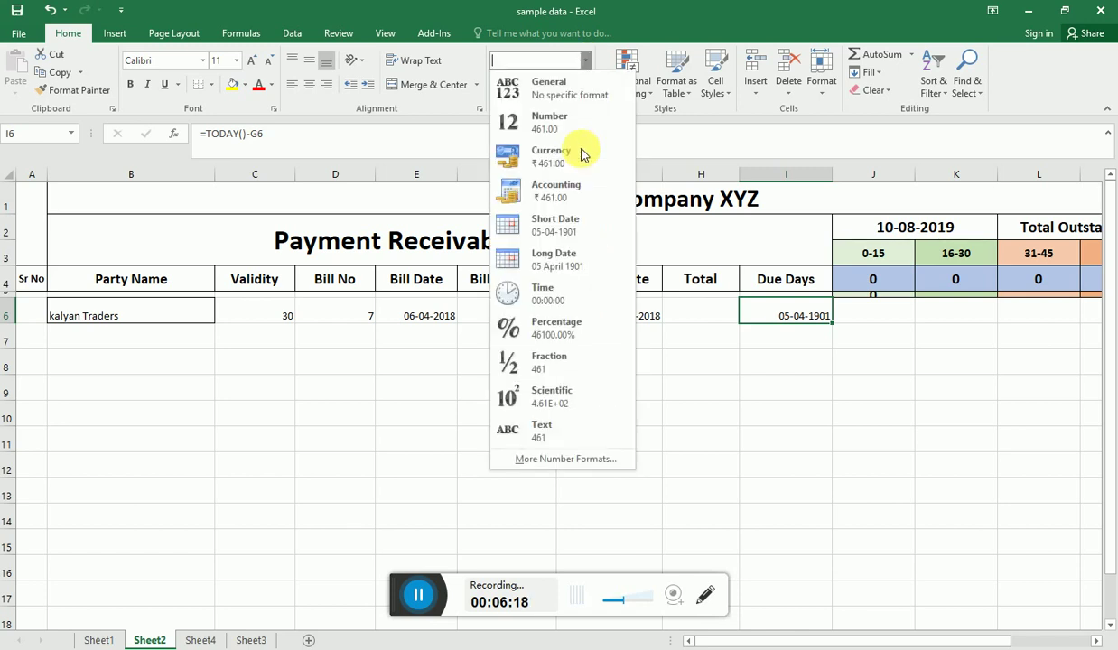
{"action": "left_click", "coordinate": [551, 122]}
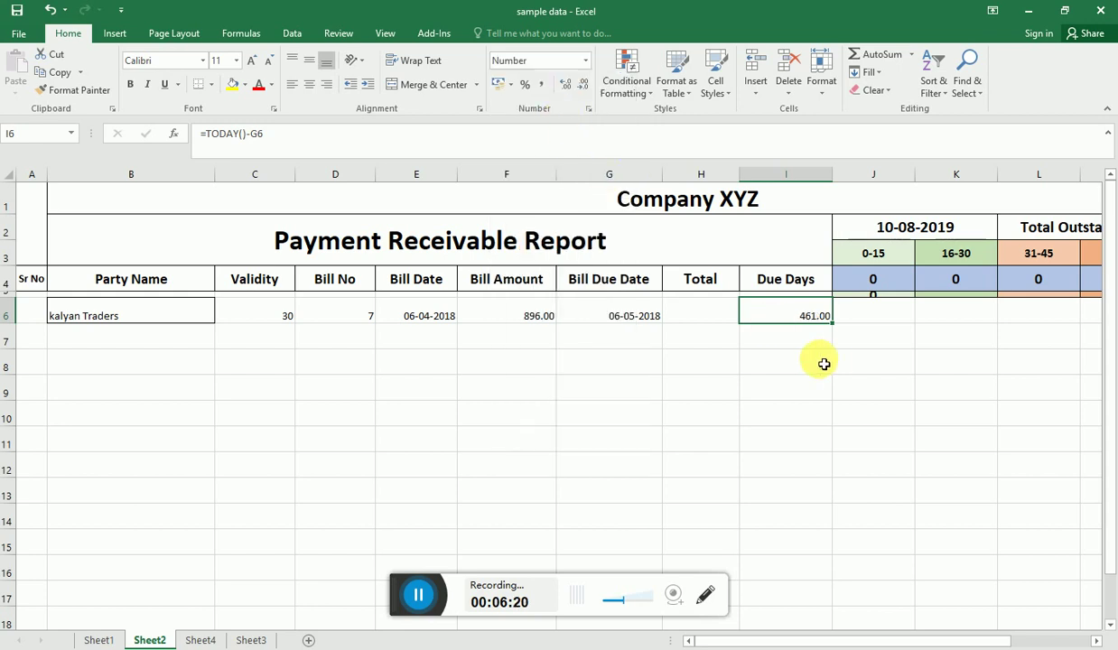
{"action": "left_click", "coordinate": [389, 597]}
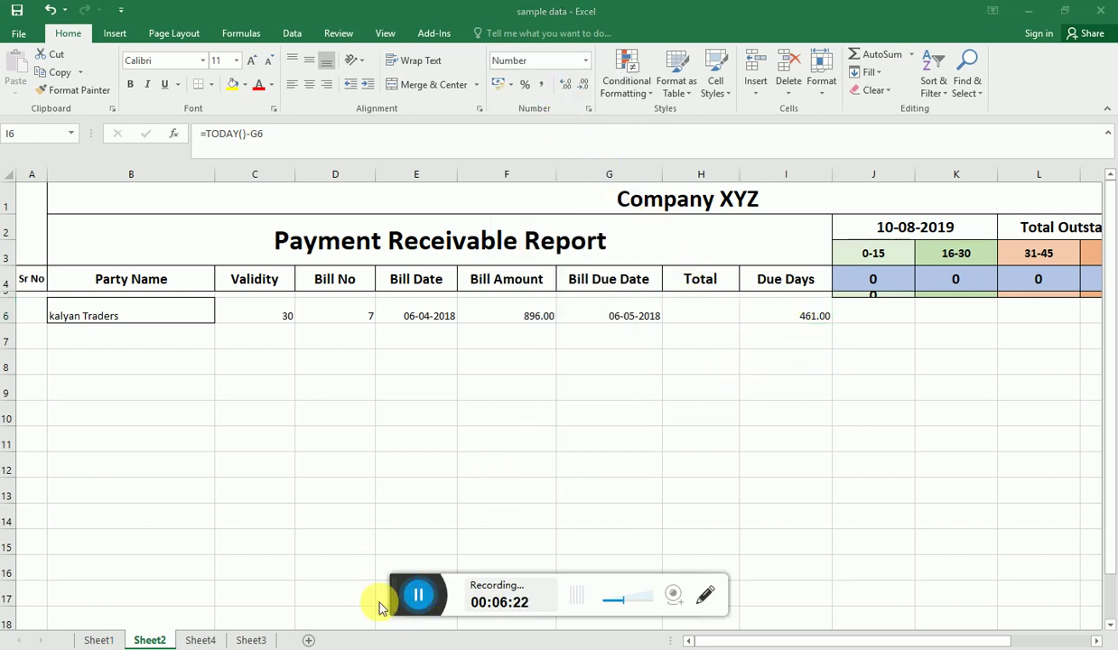
{"action": "left_click", "coordinate": [810, 316]}
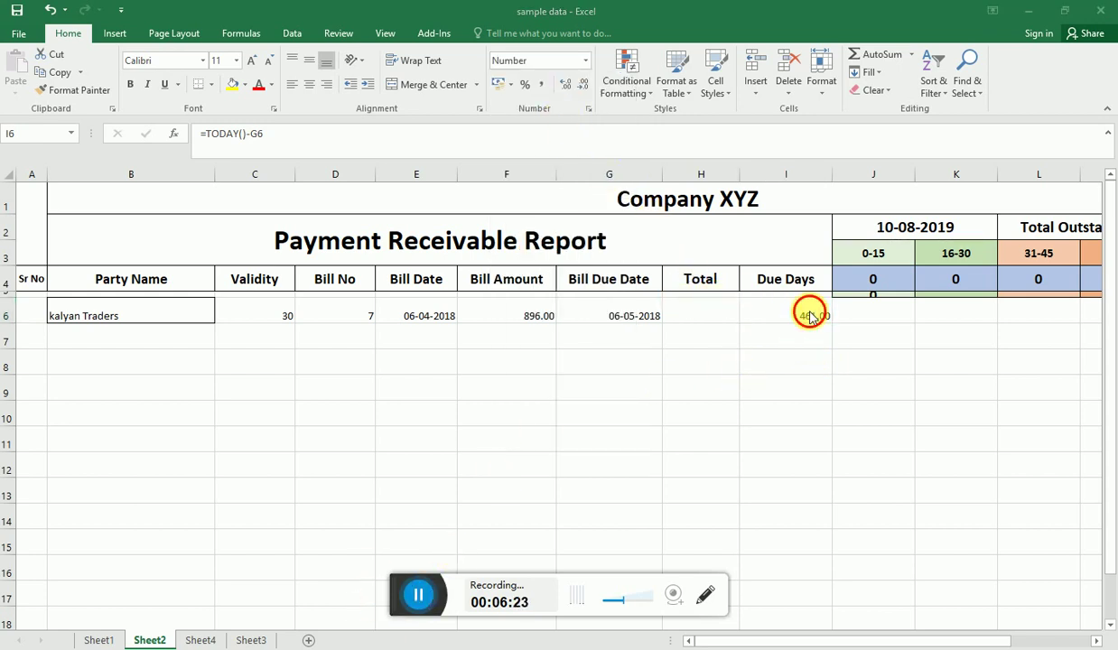
{"action": "left_click", "coordinate": [566, 87]}
{"action": "left_click", "coordinate": [581, 84]}
{"action": "left_click", "coordinate": [580, 84]}
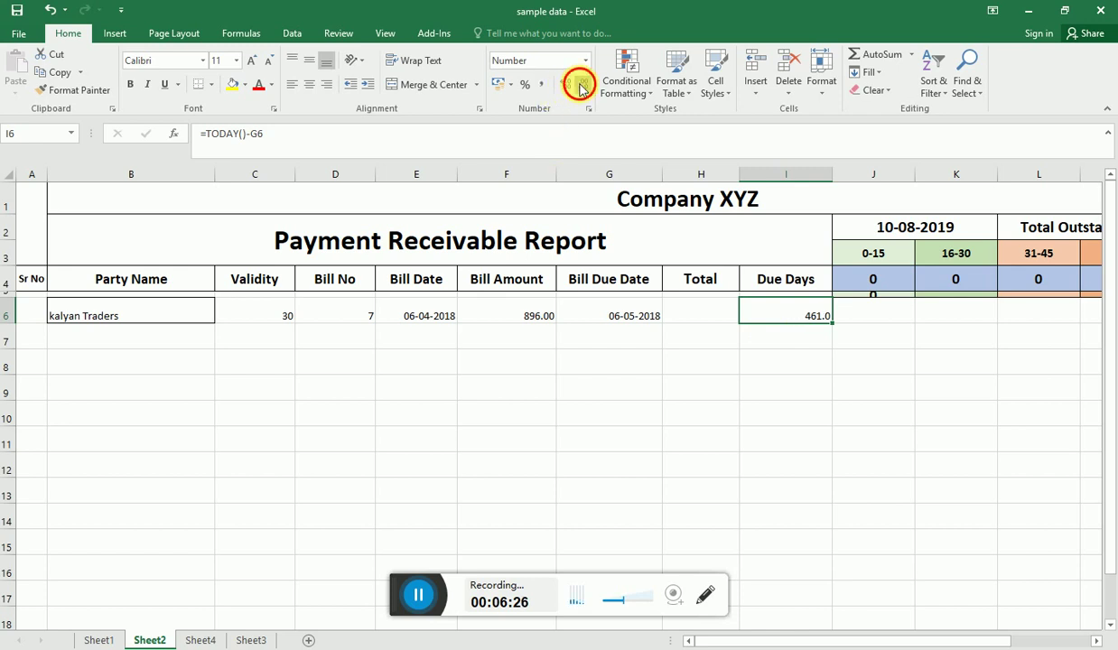
{"action": "left_click", "coordinate": [580, 84]}
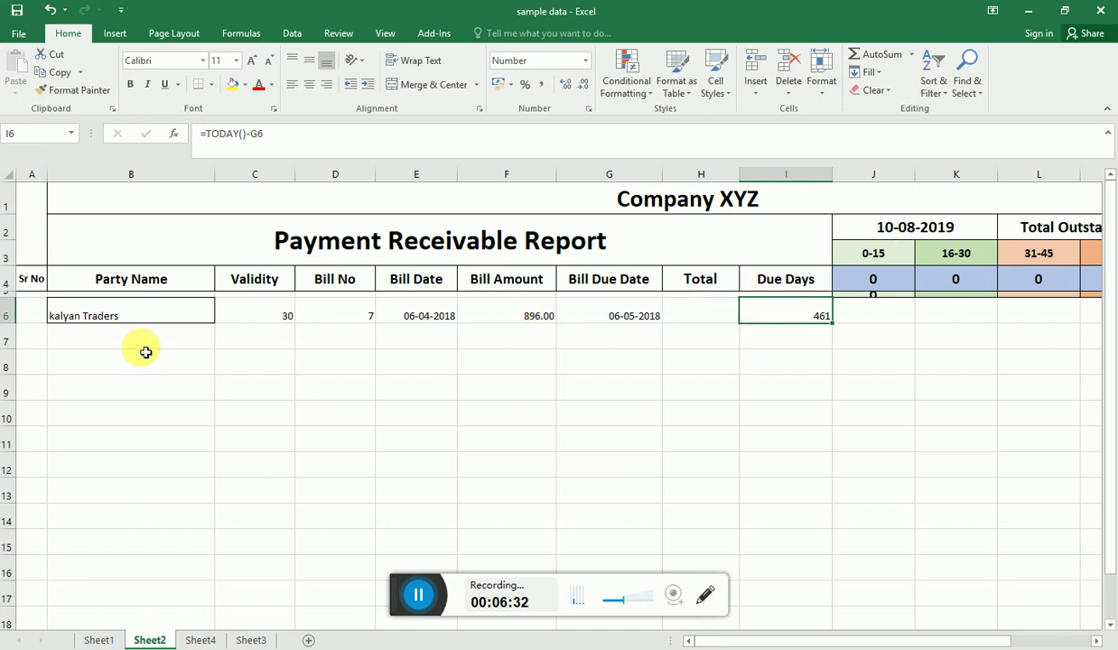
Step: Number the bills with =A6+1 in A7, filled down to row 17
{"action": "left_click", "coordinate": [148, 316]}
{"action": "left_click", "coordinate": [138, 332]}
{"action": "left_click", "coordinate": [142, 314]}
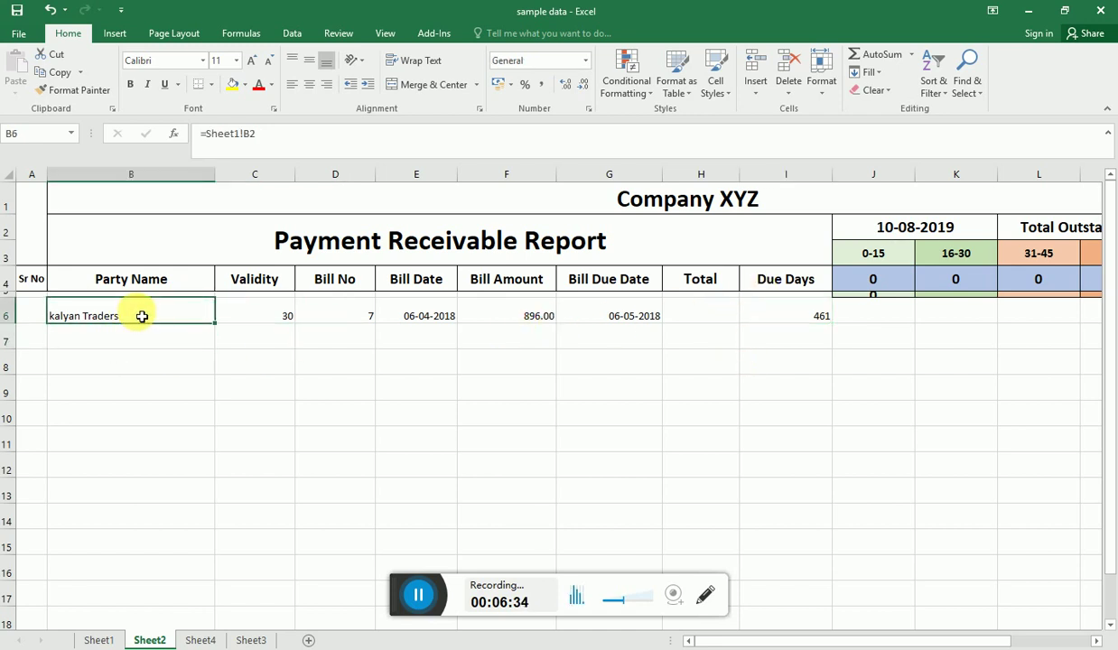
{"action": "left_click", "coordinate": [40, 311]}
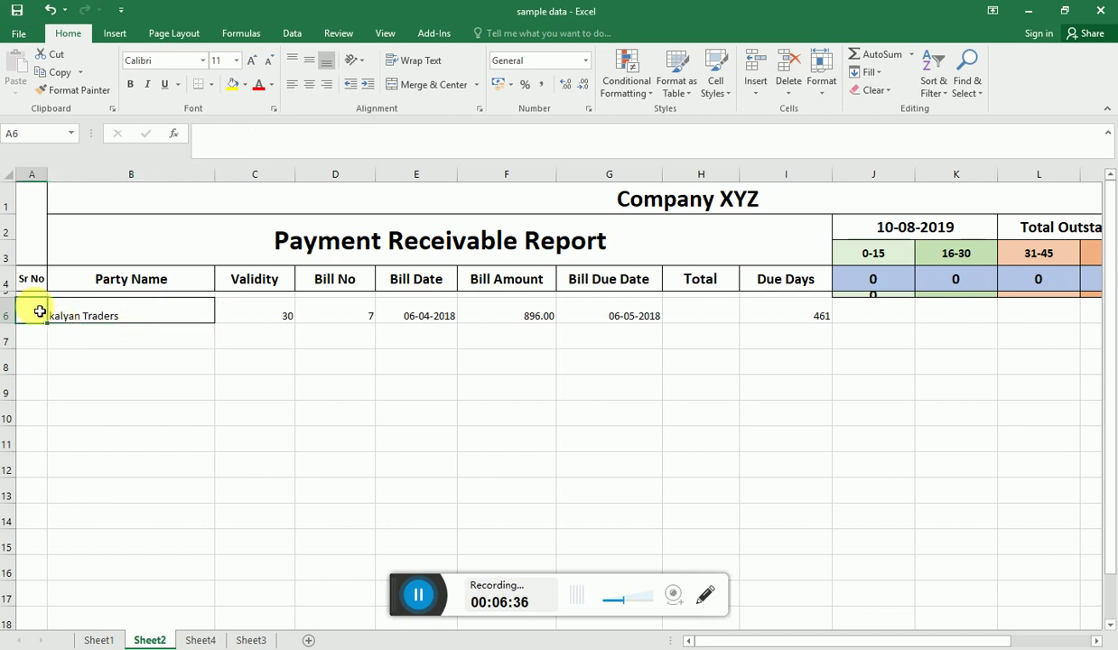
{"action": "key", "text": "Down"}
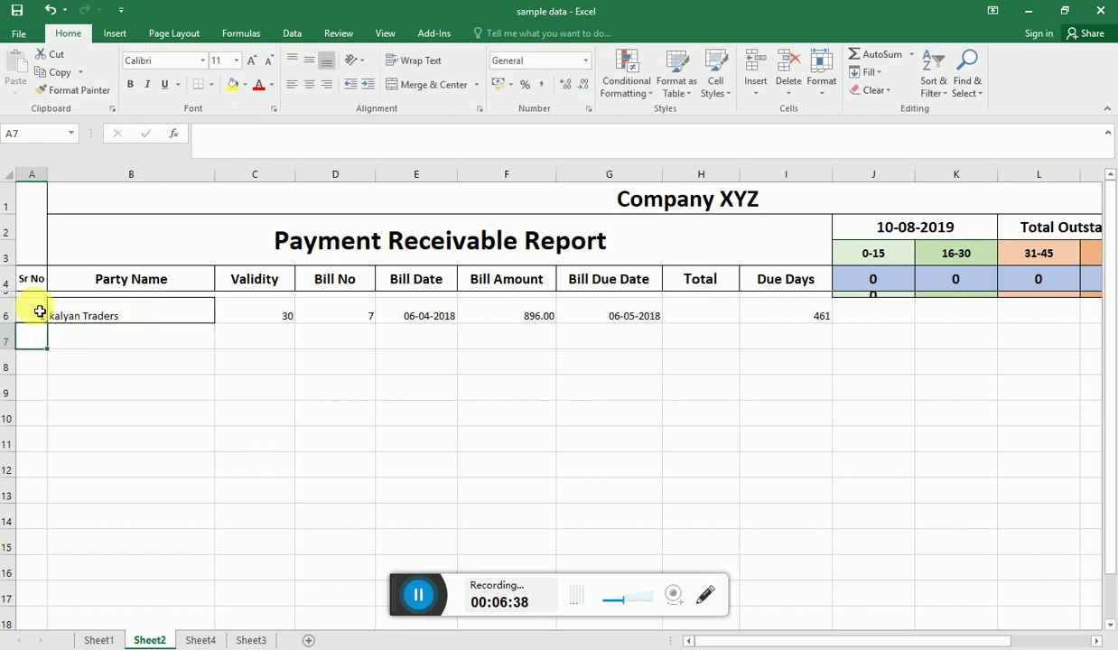
{"action": "type", "text": "="}
{"action": "left_click", "coordinate": [40, 312]}
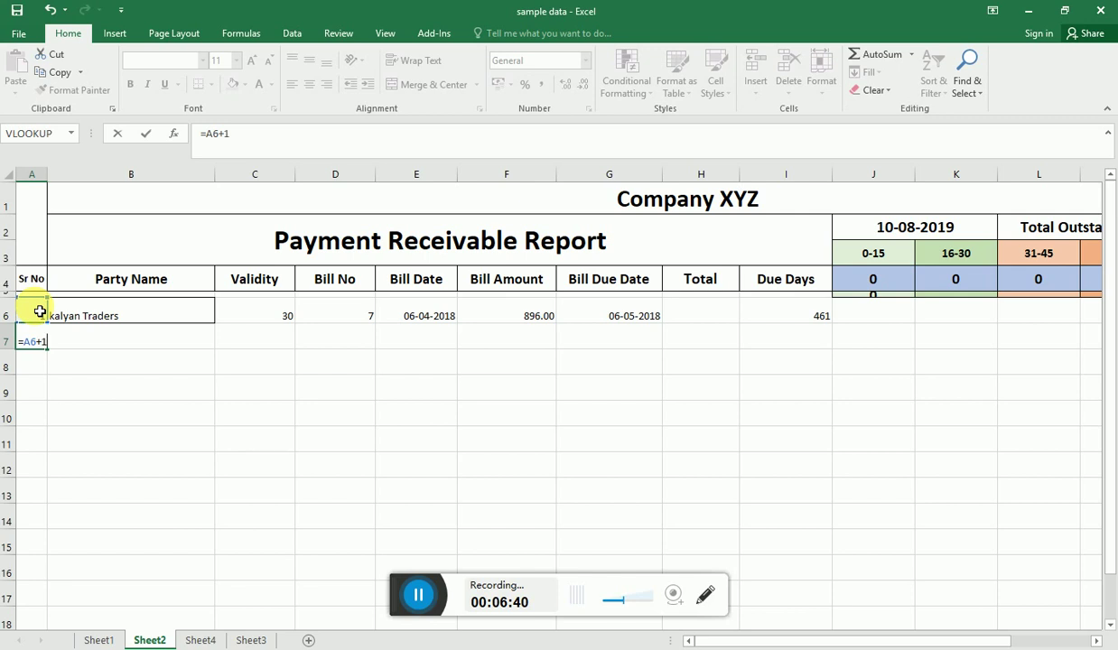
{"action": "key", "text": "Return"}
{"action": "key", "text": "Up"}
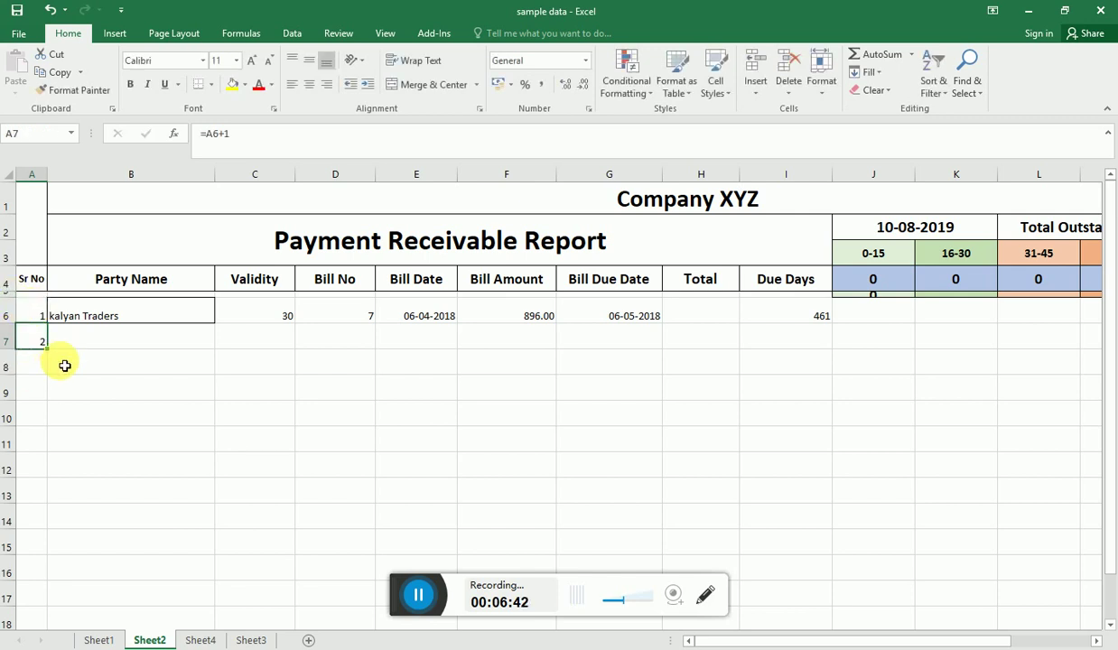
{"action": "left_click_drag", "start_coordinate": [51, 354], "coordinate": [44, 606]}
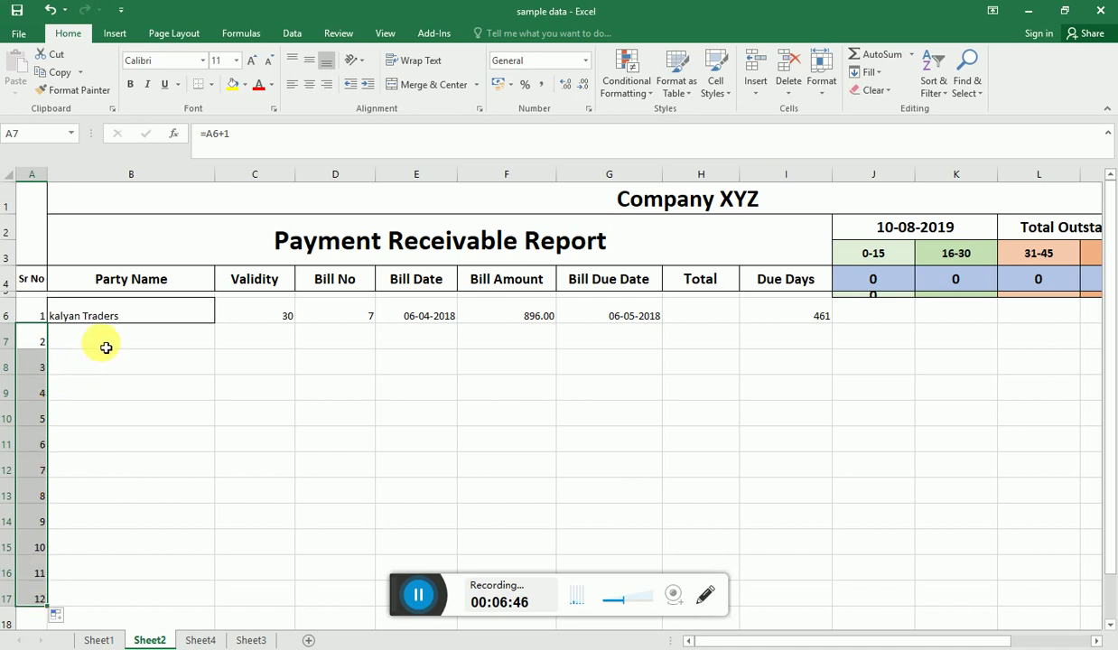
Step: Fill the row 6 bill formulas down to row 17 and give every bill a Validity of 30
{"action": "left_click", "coordinate": [135, 320]}
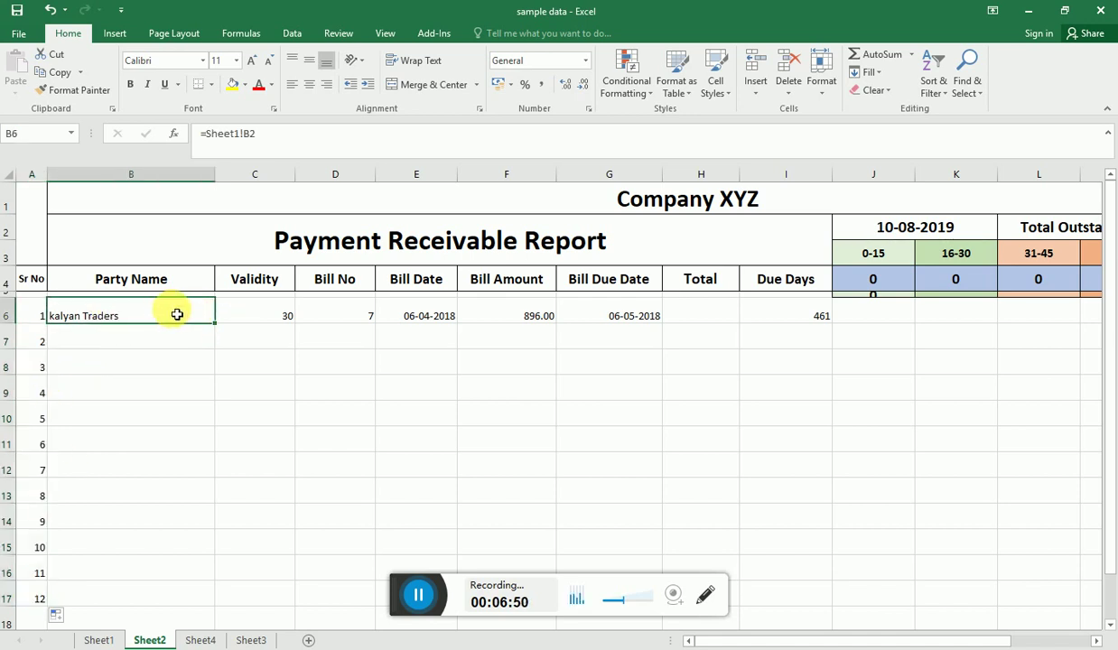
{"action": "mouse_move", "coordinate": [173, 314]}
{"action": "left_mouse_down"}
{"action": "mouse_move", "coordinate": [641, 317]}
{"action": "mouse_move", "coordinate": [676, 599]}
{"action": "left_mouse_up"}
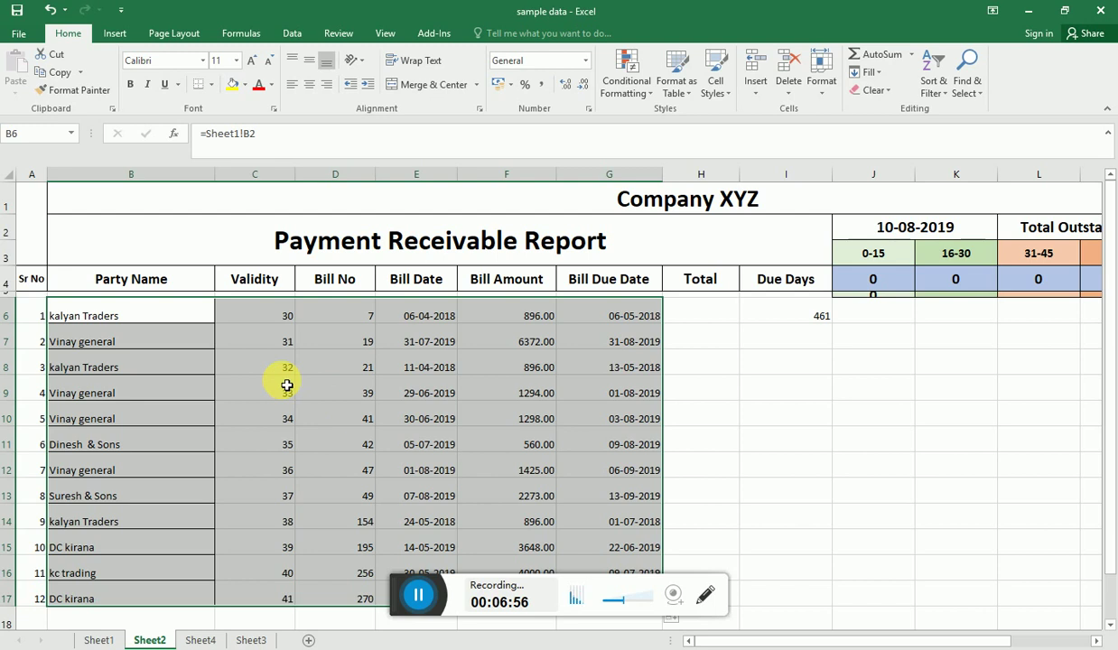
{"action": "left_click_drag", "start_coordinate": [295, 342], "coordinate": [283, 621]}
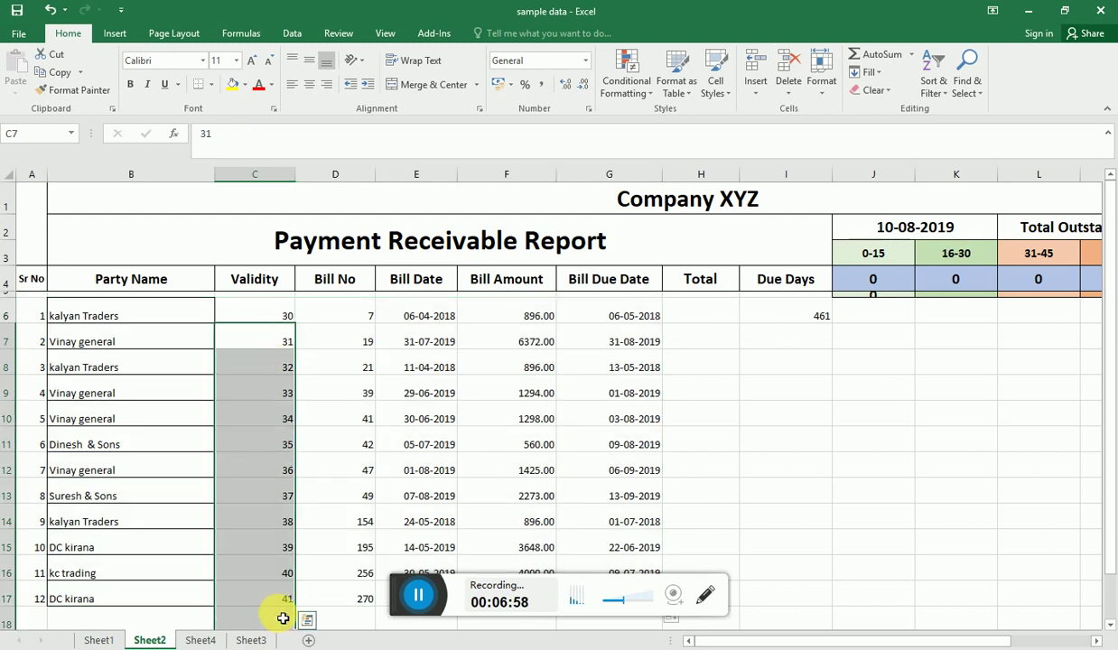
{"action": "key", "text": "Delete"}
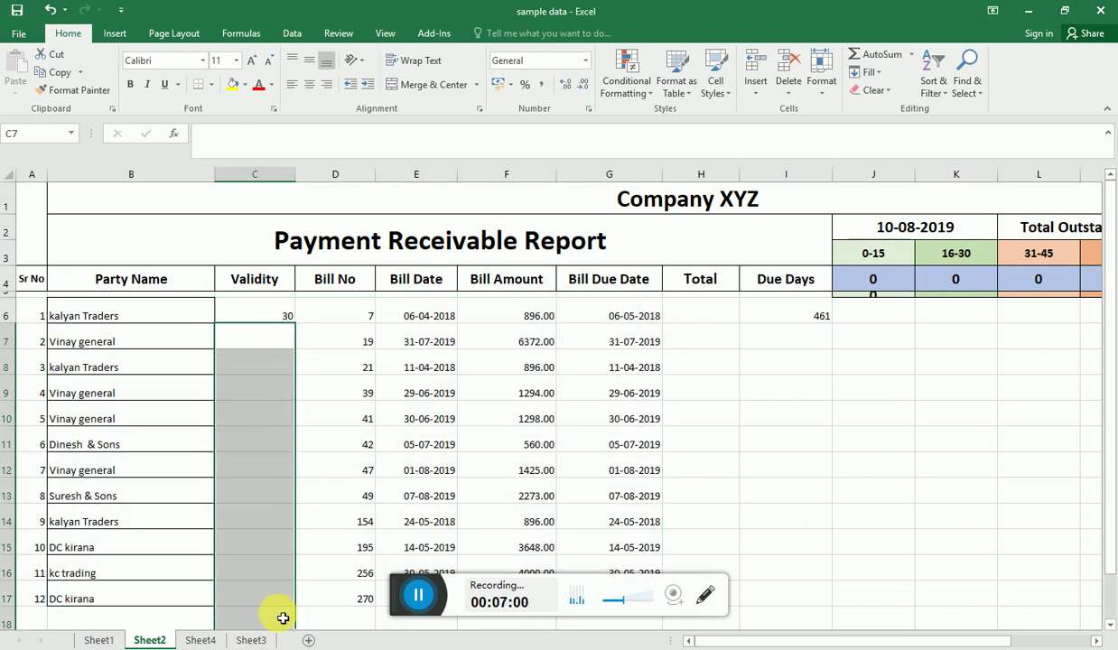
{"action": "key", "text": "Up"}
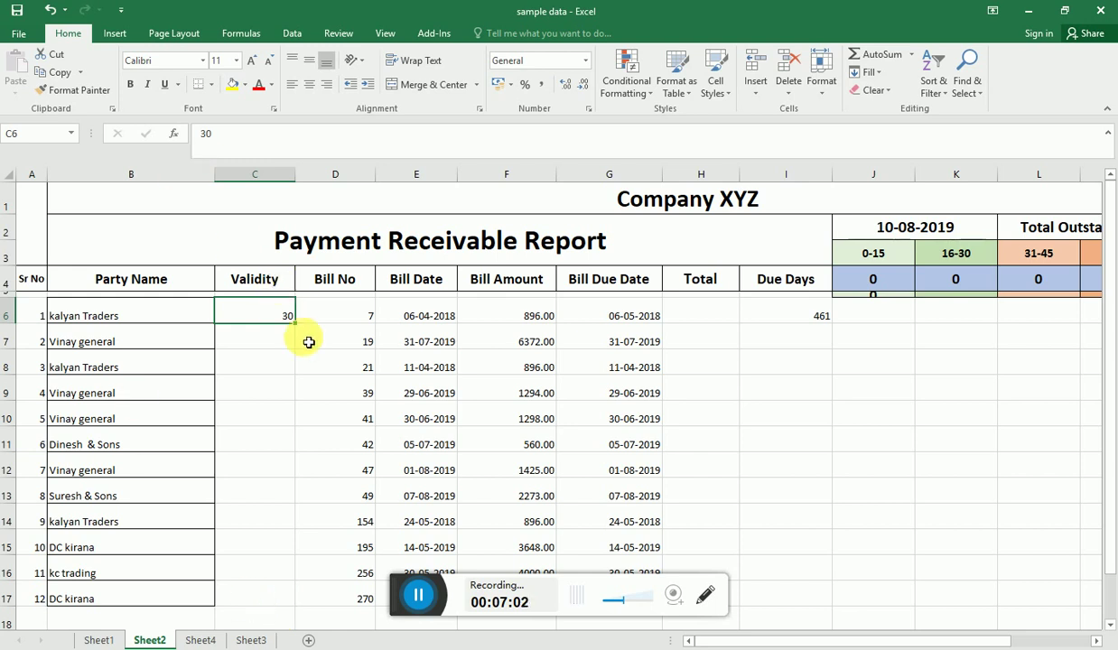
{"action": "mouse_move", "coordinate": [295, 323]}
{"action": "left_mouse_down"}
{"action": "mouse_move", "coordinate": [307, 643]}
{"action": "mouse_move", "coordinate": [291, 516]}
{"action": "left_mouse_up"}
{"action": "left_click", "coordinate": [251, 365]}
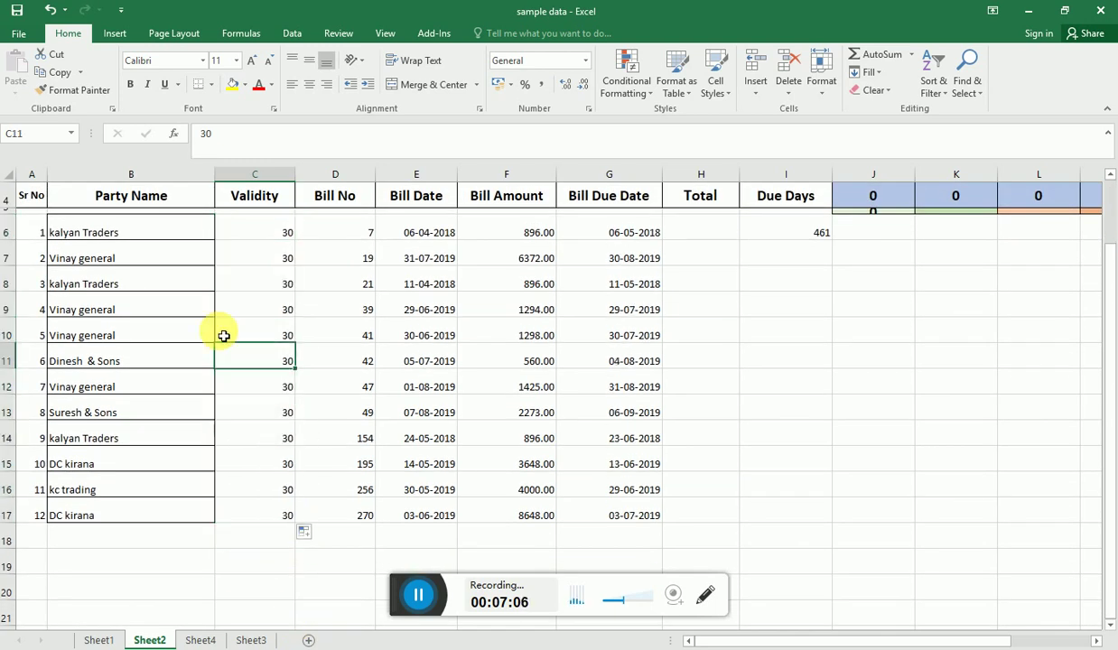
{"action": "left_click", "coordinate": [109, 515]}
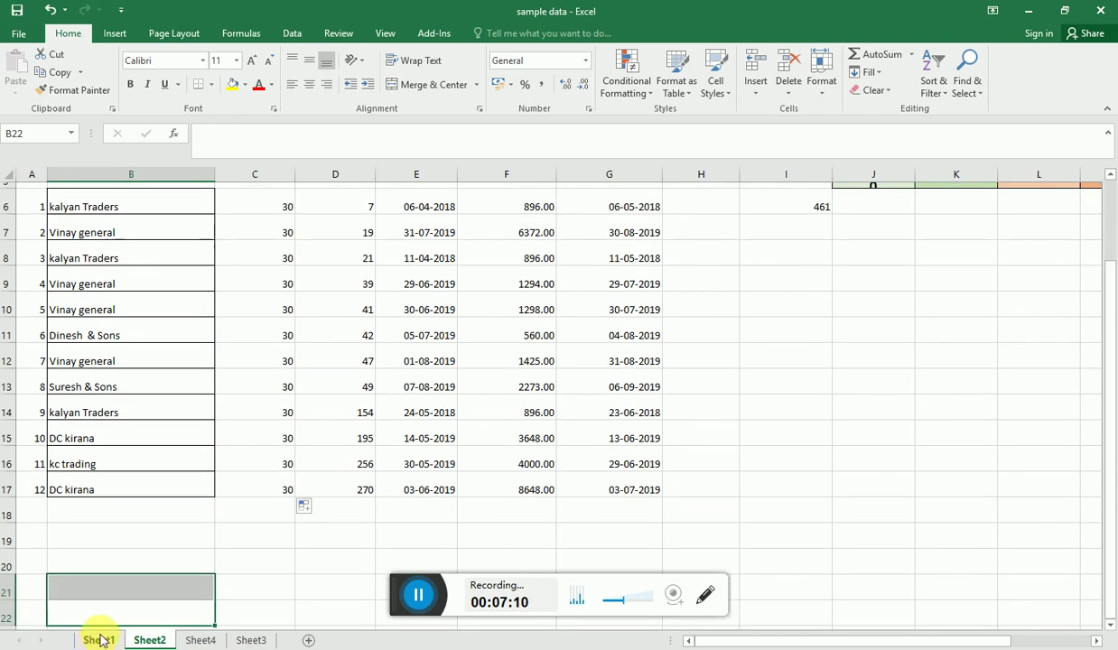
Step: Check the last bill row and the empty row 54 cells for leftover date formulas
{"action": "scroll", "coordinate": [99, 465], "scroll_direction": "down", "scroll_amount": 1}
{"action": "mouse_move", "coordinate": [40, 433]}
{"action": "left_mouse_down"}
{"action": "mouse_move", "coordinate": [656, 428]}
{"action": "mouse_move", "coordinate": [644, 523]}
{"action": "left_mouse_up"}
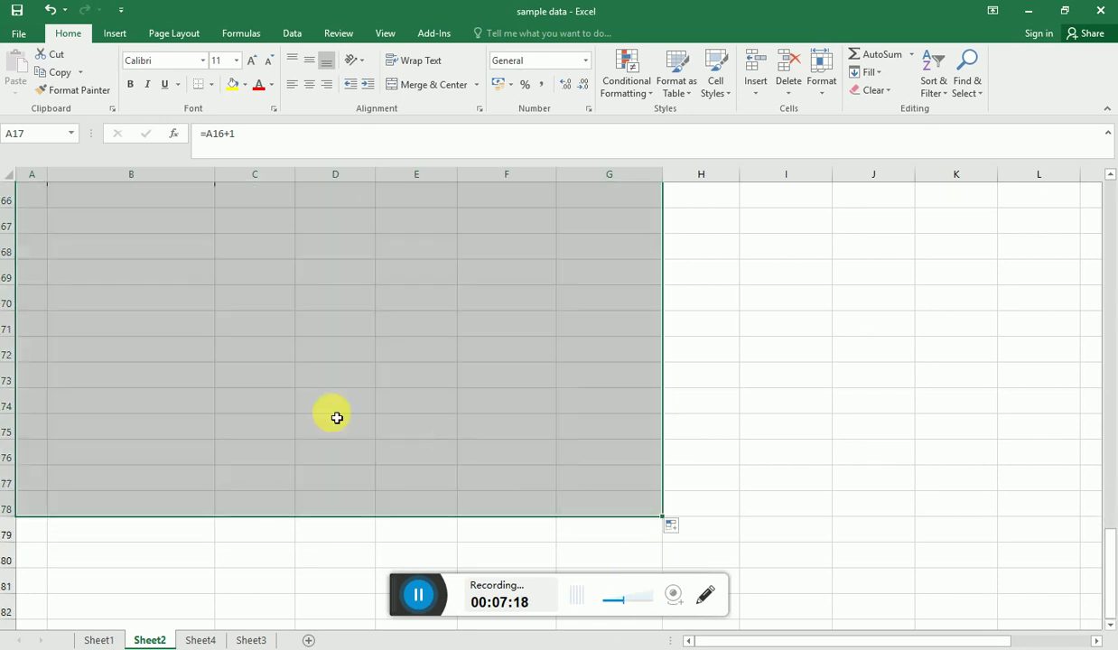
{"action": "scroll", "coordinate": [265, 424], "scroll_direction": "up", "scroll_amount": 8}
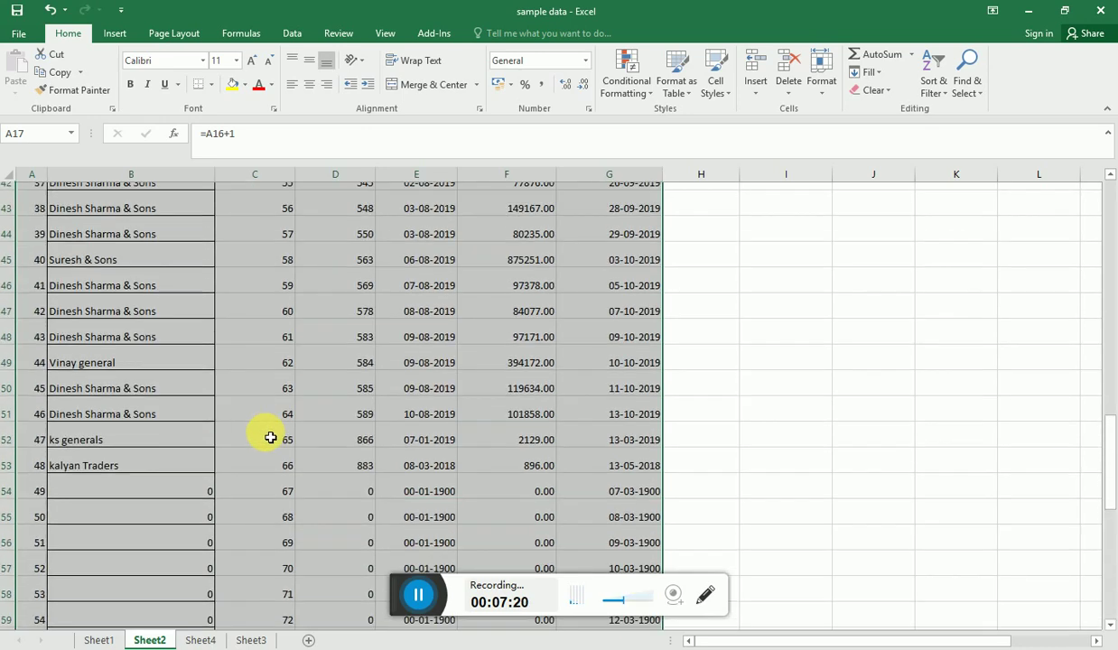
{"action": "left_click", "coordinate": [95, 505]}
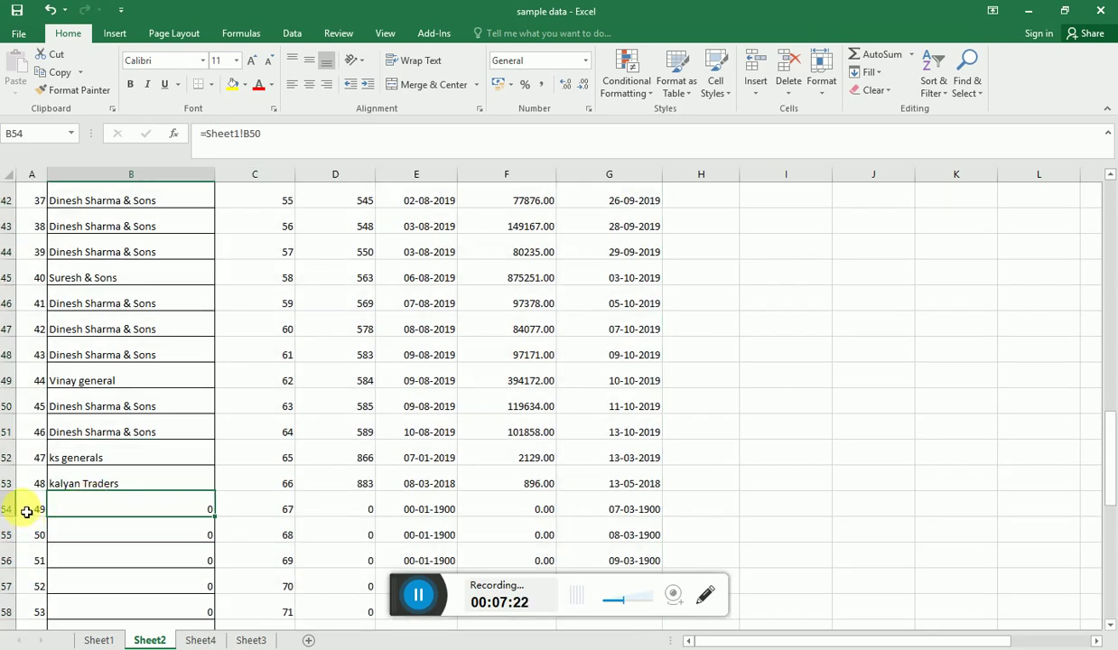
{"action": "scroll", "coordinate": [155, 523], "scroll_direction": "down", "scroll_amount": 1}
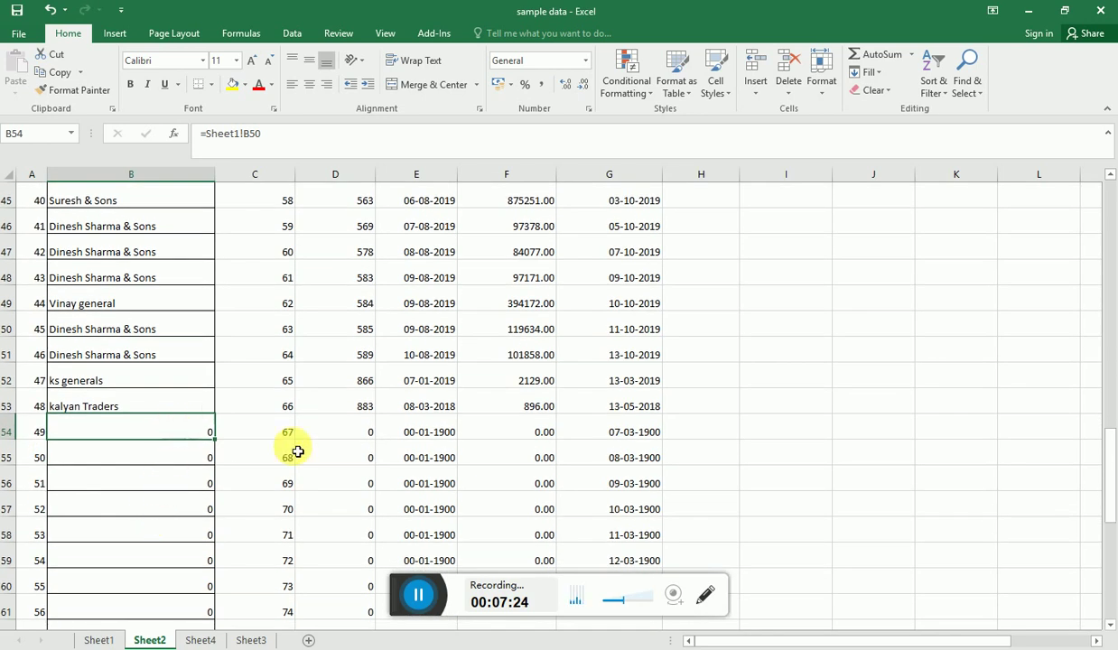
{"action": "left_click", "coordinate": [413, 432]}
{"action": "scroll", "coordinate": [505, 447], "scroll_direction": "down", "scroll_amount": 1}
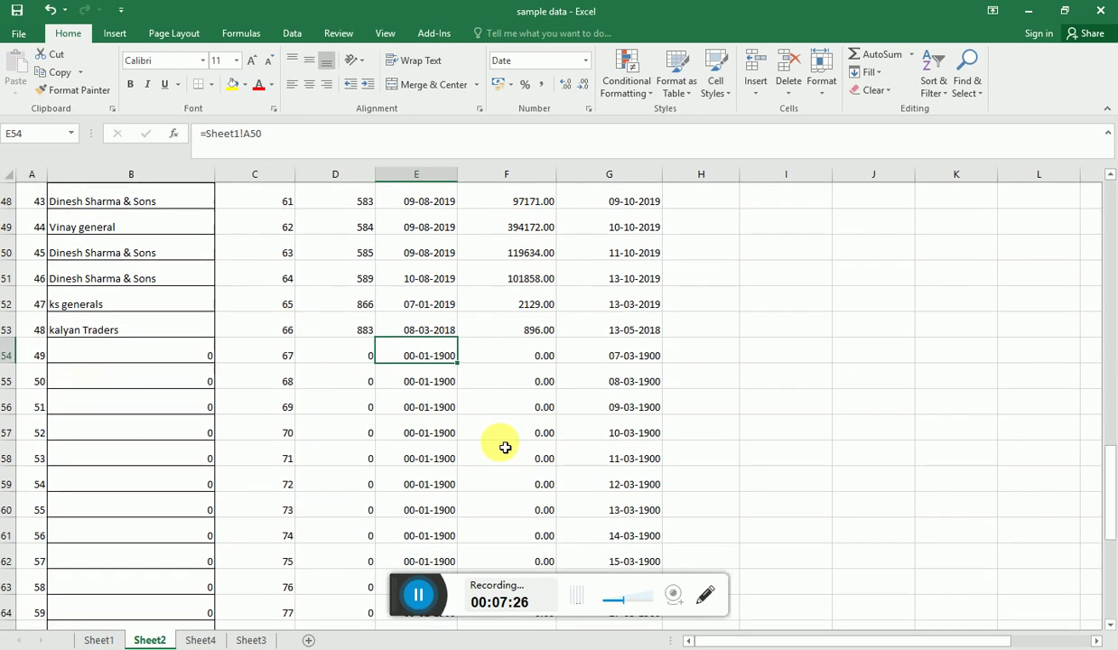
{"action": "left_click", "coordinate": [524, 354]}
{"action": "left_click", "coordinate": [586, 358]}
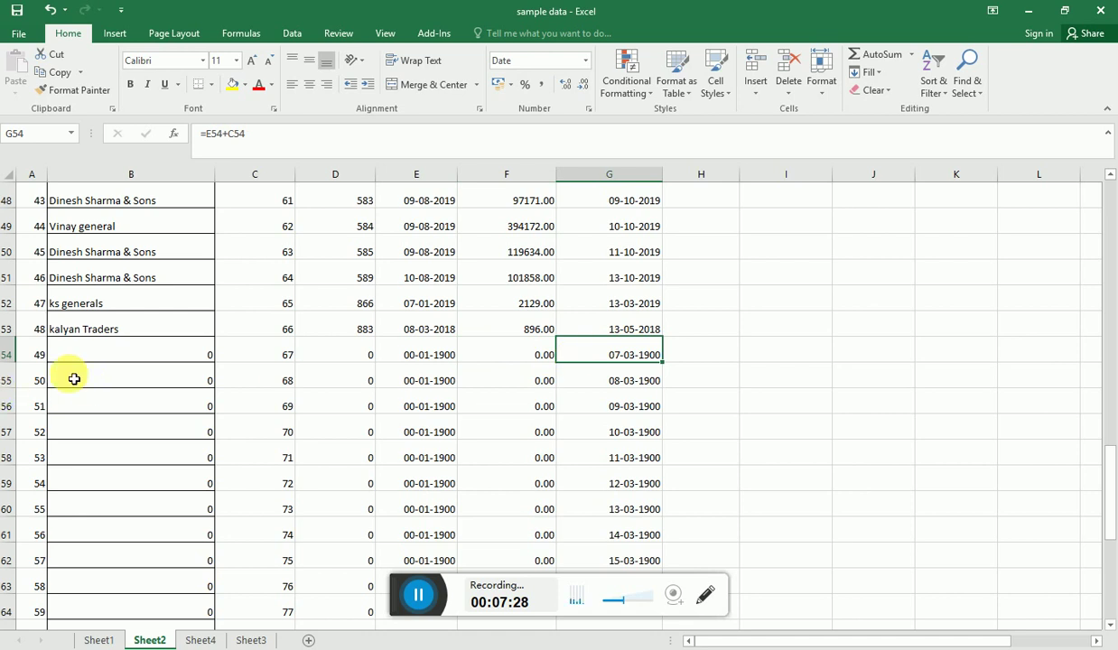
Step: Clear the leftover zero-filled rows from A55 down through column G
{"action": "mouse_move", "coordinate": [36, 355]}
{"action": "left_mouse_down"}
{"action": "mouse_move", "coordinate": [664, 557]}
{"action": "mouse_move", "coordinate": [624, 368]}
{"action": "left_mouse_up"}
{"action": "left_click", "coordinate": [614, 352]}
{"action": "left_click", "coordinate": [36, 279]}
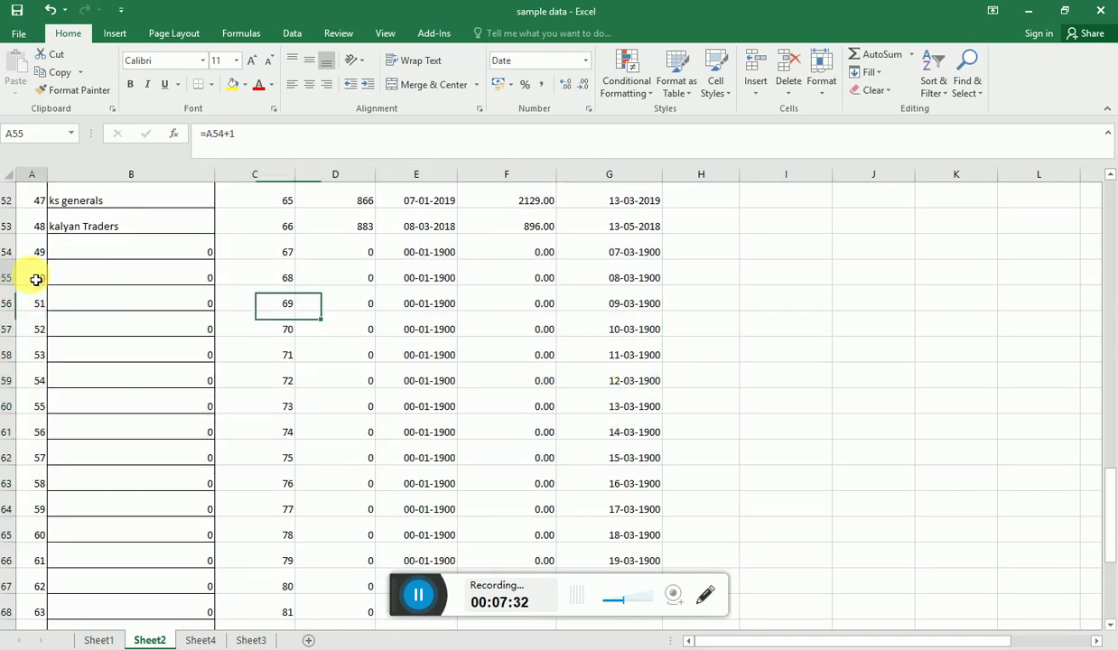
{"action": "mouse_move", "coordinate": [36, 280]}
{"action": "left_mouse_down"}
{"action": "mouse_move", "coordinate": [650, 645]}
{"action": "mouse_move", "coordinate": [636, 246]}
{"action": "left_mouse_up"}
{"action": "scroll", "coordinate": [498, 219], "scroll_direction": "up", "scroll_amount": 10}
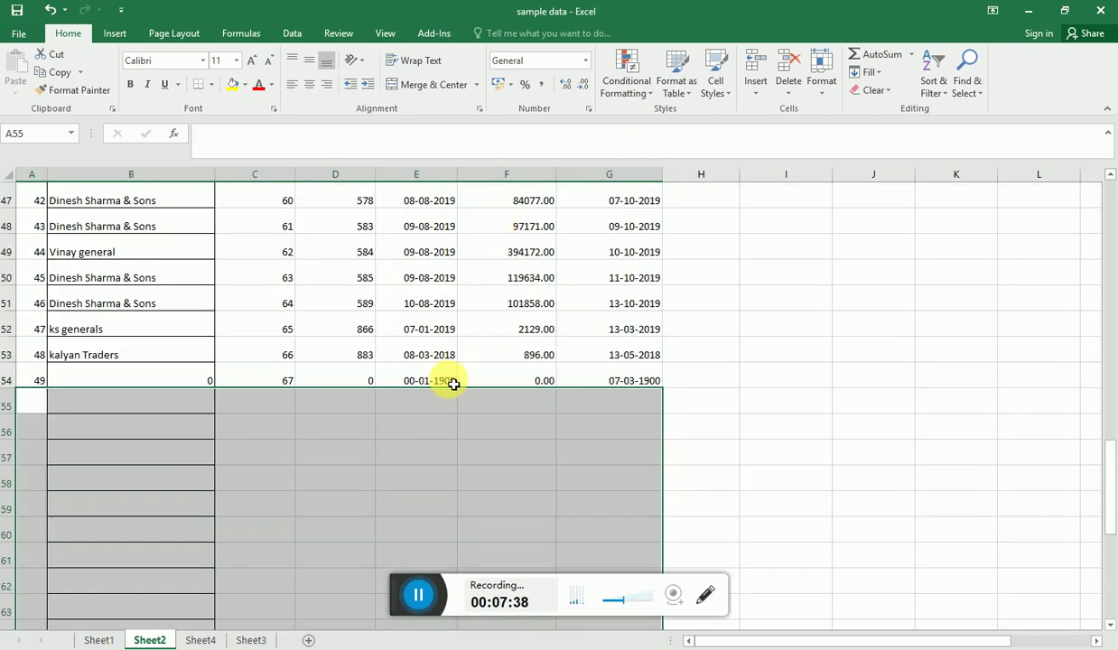
{"action": "left_click", "coordinate": [425, 360]}
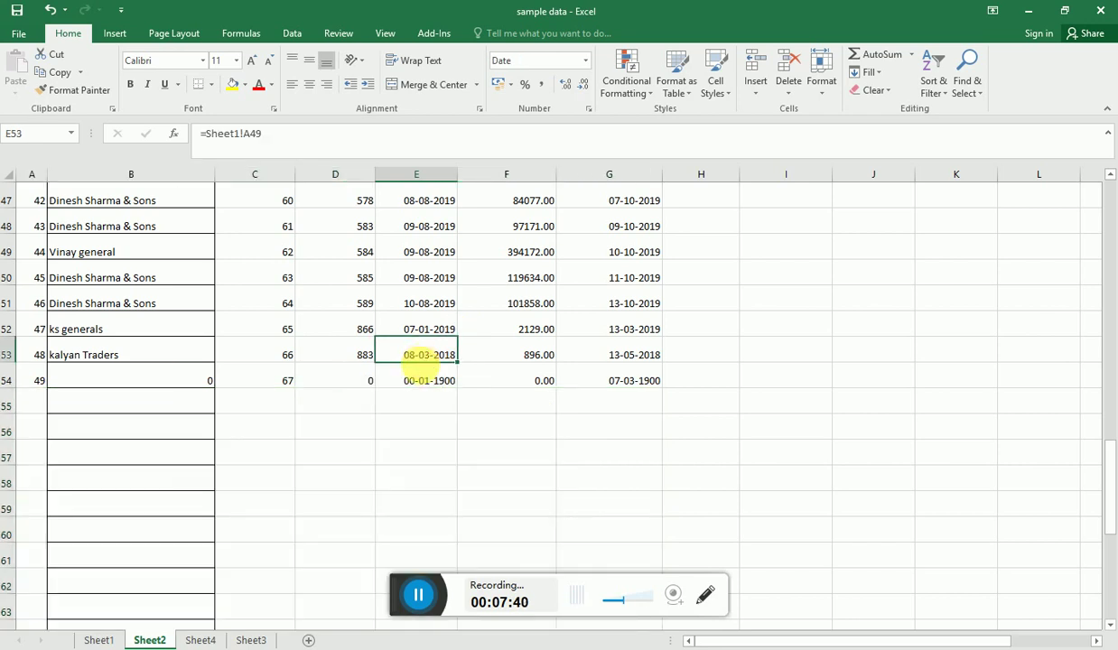
{"action": "scroll", "coordinate": [422, 379], "scroll_direction": "up", "scroll_amount": 5}
{"action": "scroll", "coordinate": [325, 352], "scroll_direction": "up", "scroll_amount": 3}
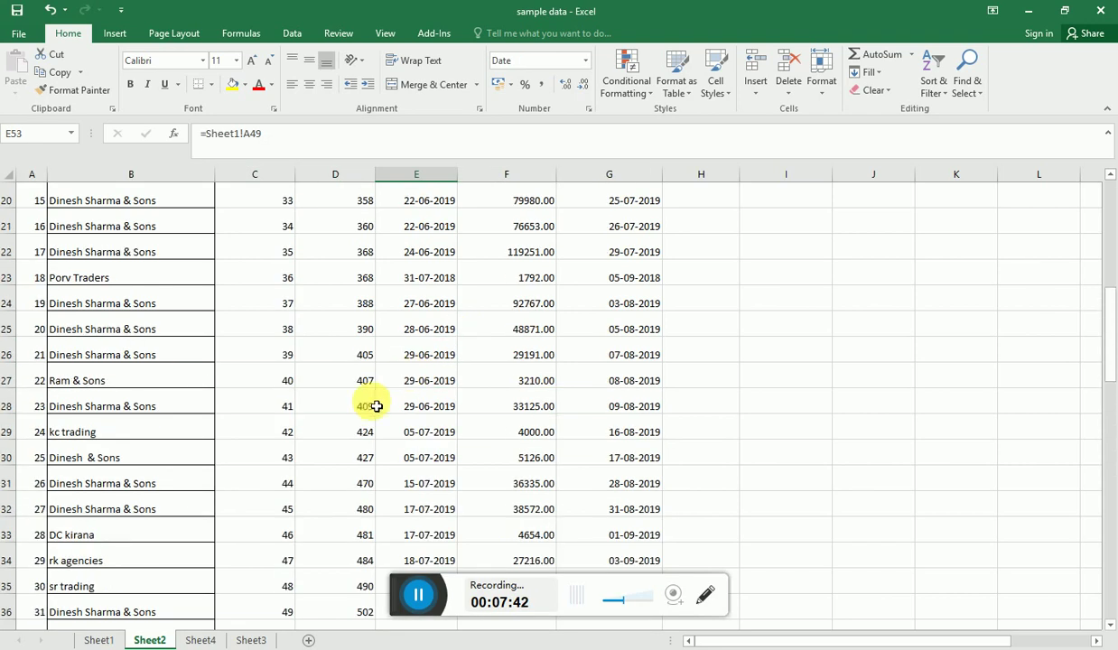
{"action": "scroll", "coordinate": [330, 352], "scroll_direction": "up", "scroll_amount": 5}
{"action": "scroll", "coordinate": [334, 353], "scroll_direction": "up", "scroll_amount": 2}
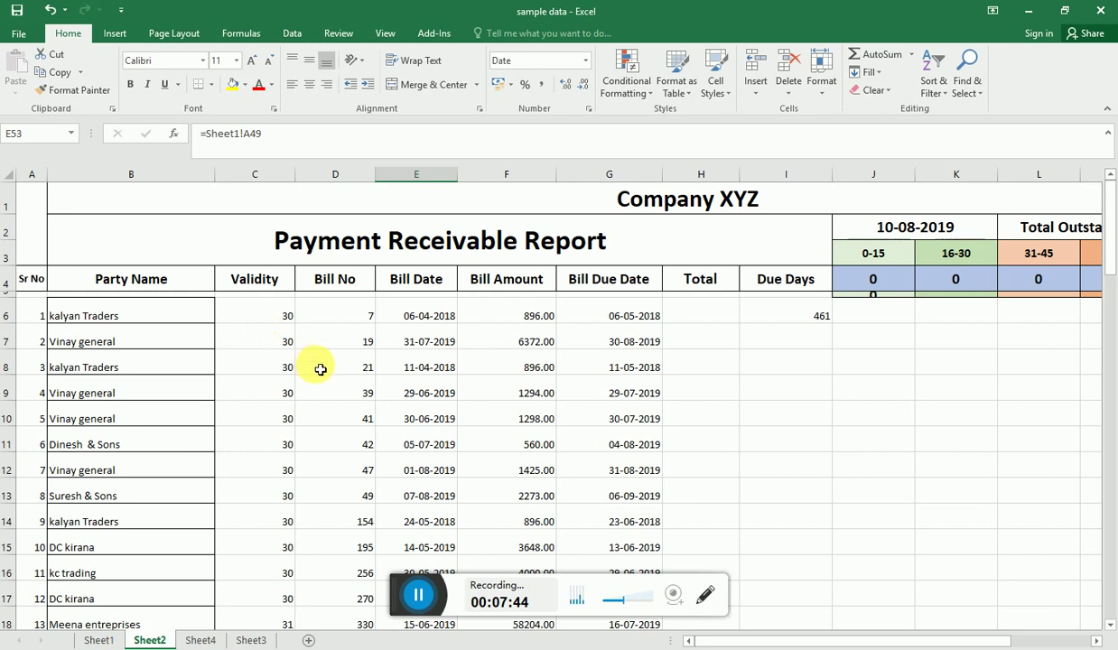
Step: Centre the values in columns C through I for data rows 6 to 54
{"action": "mouse_move", "coordinate": [28, 317]}
{"action": "left_mouse_down"}
{"action": "mouse_move", "coordinate": [738, 596]}
{"action": "mouse_move", "coordinate": [782, 637]}
{"action": "mouse_move", "coordinate": [776, 581]}
{"action": "left_mouse_up"}
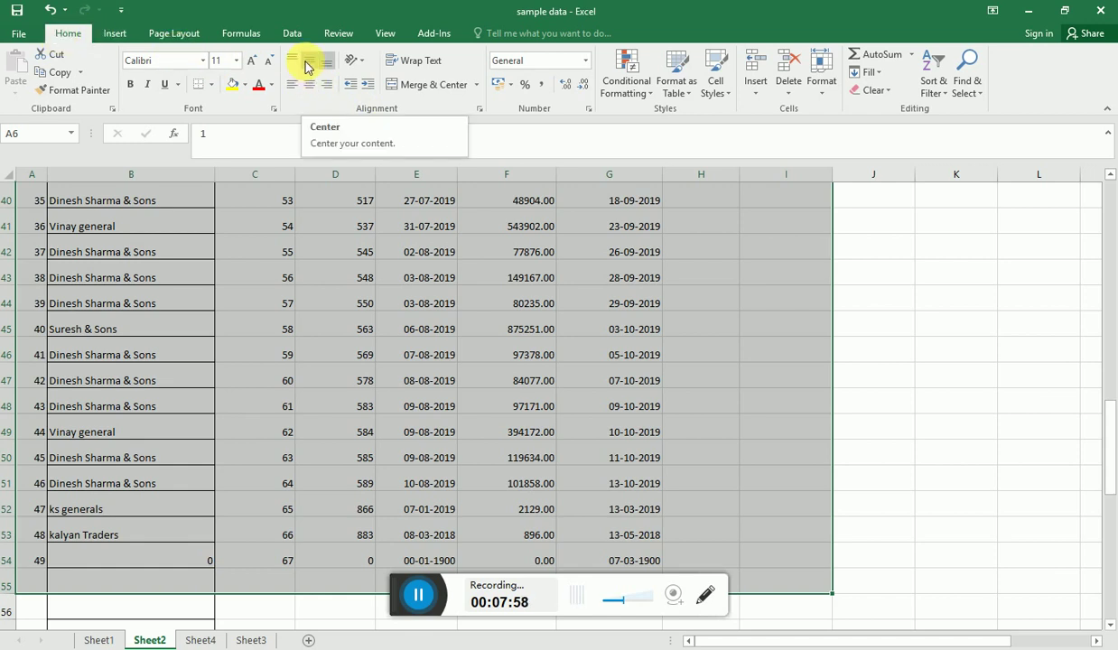
{"action": "left_click", "coordinate": [308, 67]}
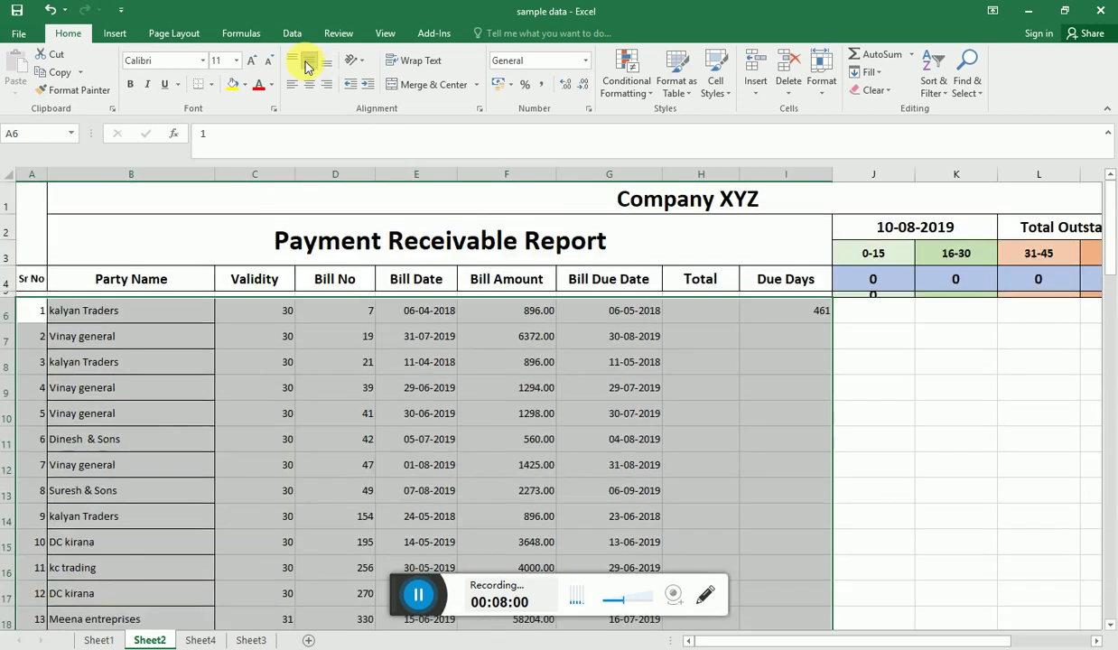
{"action": "mouse_move", "coordinate": [269, 311]}
{"action": "left_mouse_down"}
{"action": "mouse_move", "coordinate": [455, 394]}
{"action": "mouse_move", "coordinate": [766, 642]}
{"action": "left_mouse_up"}
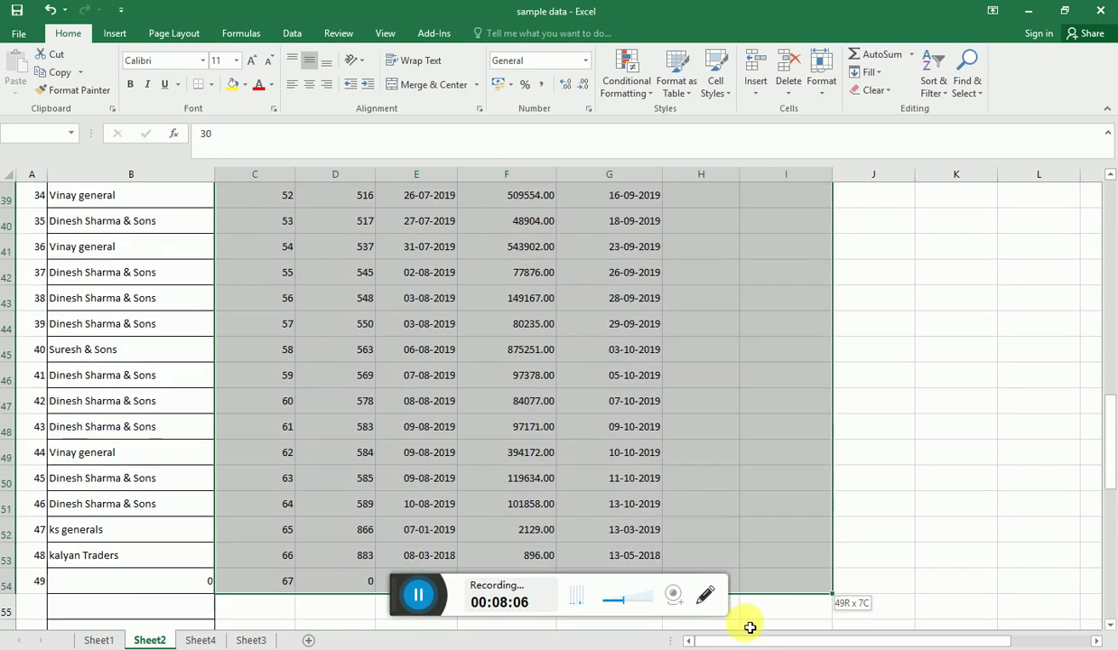
{"action": "left_click_drag", "start_coordinate": [765, 642], "coordinate": [744, 579]}
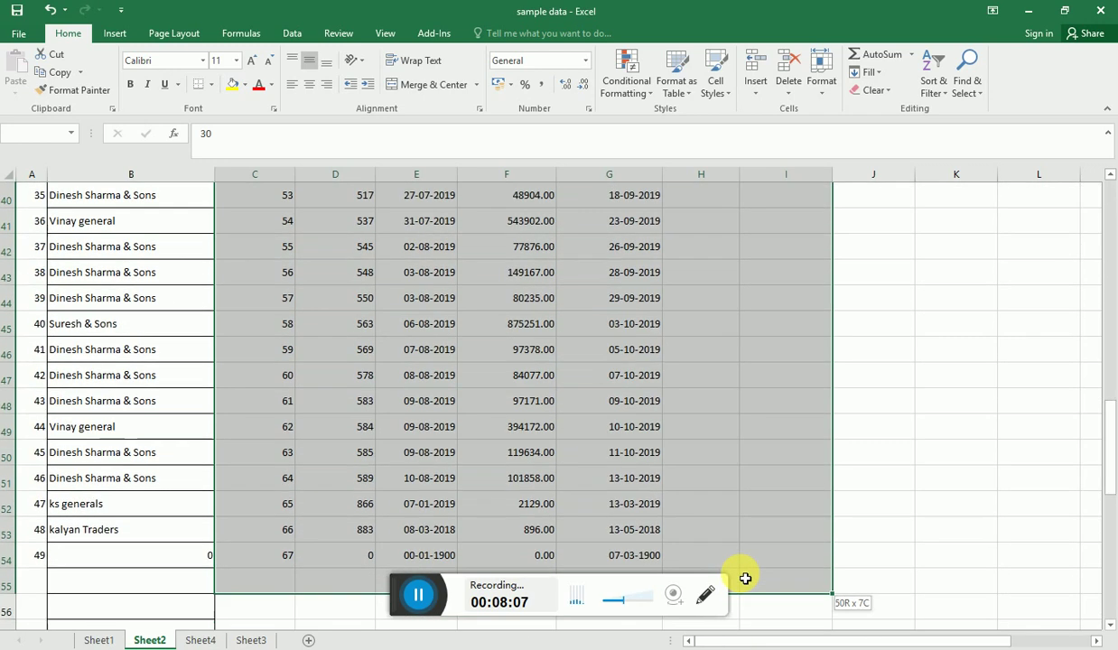
{"action": "left_click", "coordinate": [309, 84]}
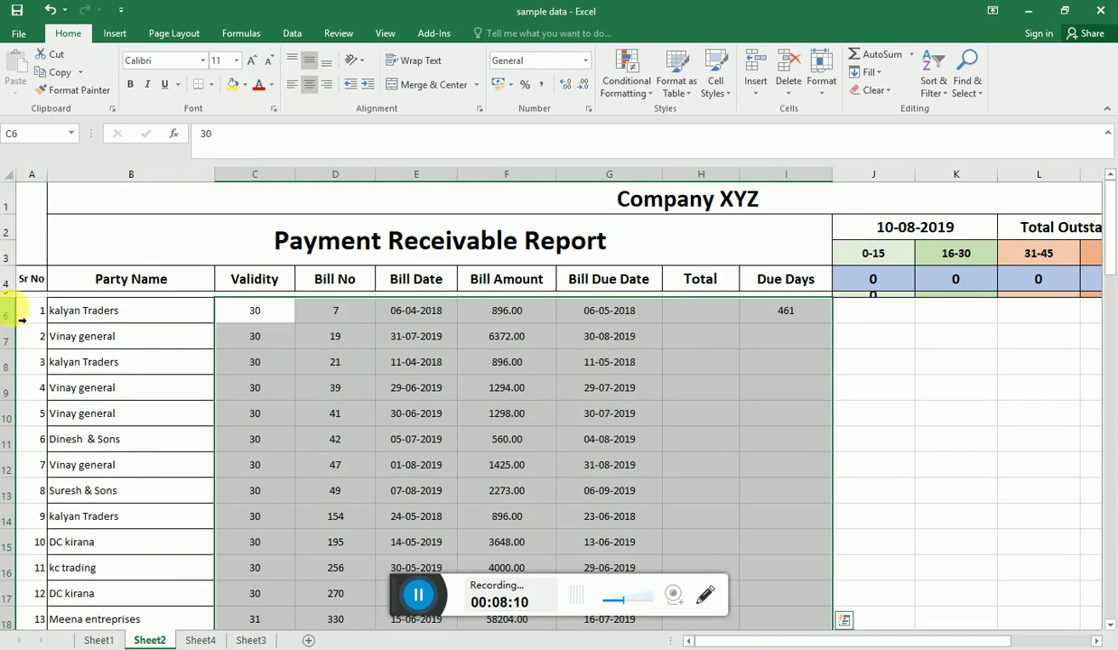
Step: Set the data rows to a height of 16.75
{"action": "mouse_move", "coordinate": [22, 319]}
{"action": "left_mouse_down"}
{"action": "mouse_move", "coordinate": [2, 596]}
{"action": "mouse_move", "coordinate": [18, 574]}
{"action": "left_mouse_up"}
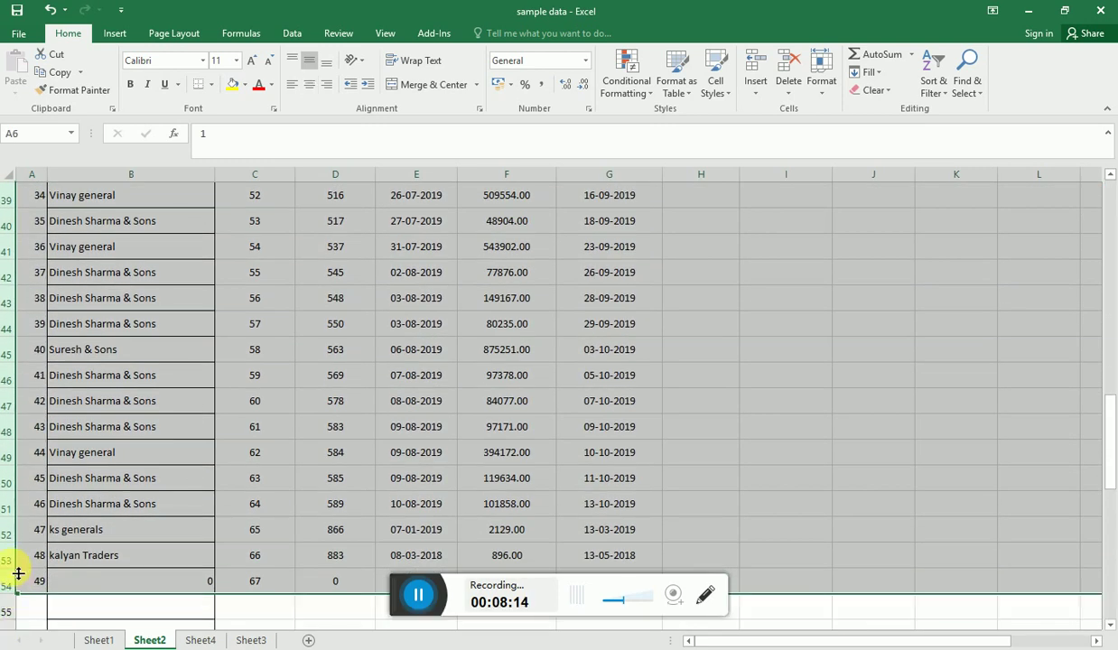
{"action": "left_click_drag", "start_coordinate": [17, 574], "coordinate": [13, 563]}
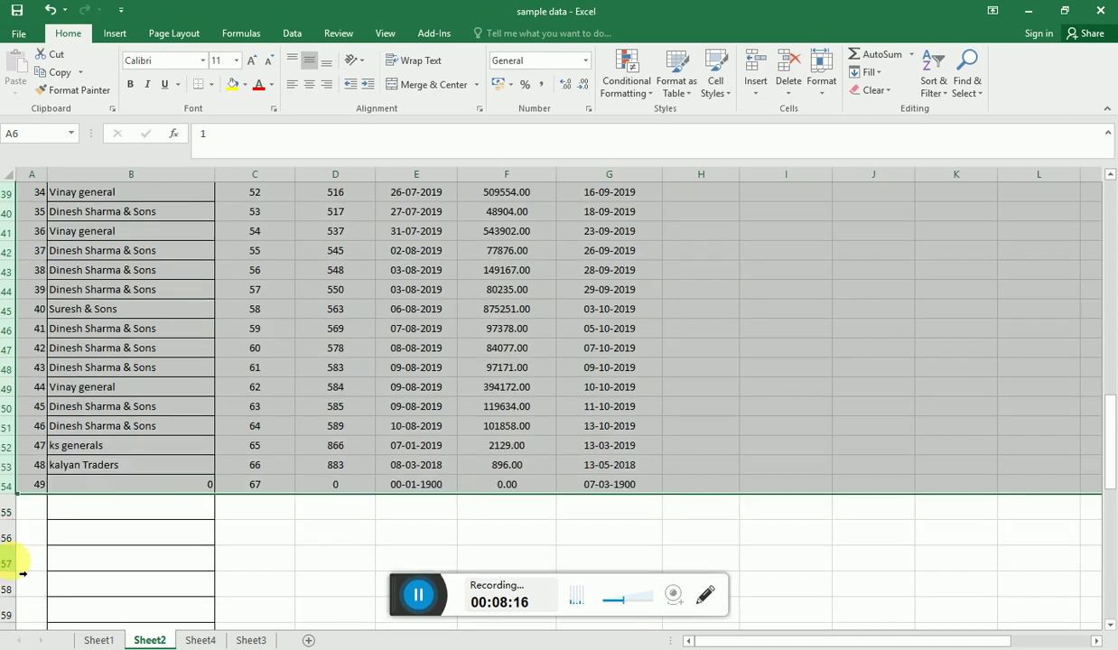
{"action": "scroll", "coordinate": [256, 390], "scroll_direction": "up", "scroll_amount": 7}
{"action": "scroll", "coordinate": [257, 390], "scroll_direction": "up", "scroll_amount": 6}
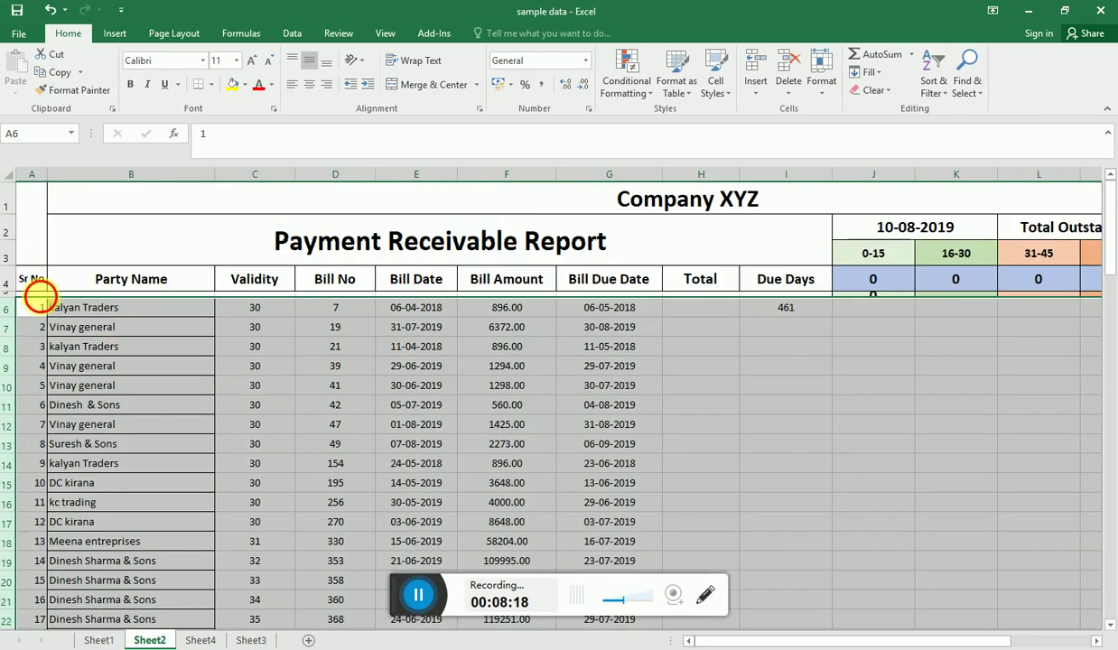
Step: Apply All Borders to the table from A4 to I54
{"action": "left_click_drag", "start_coordinate": [32, 289], "coordinate": [646, 643]}
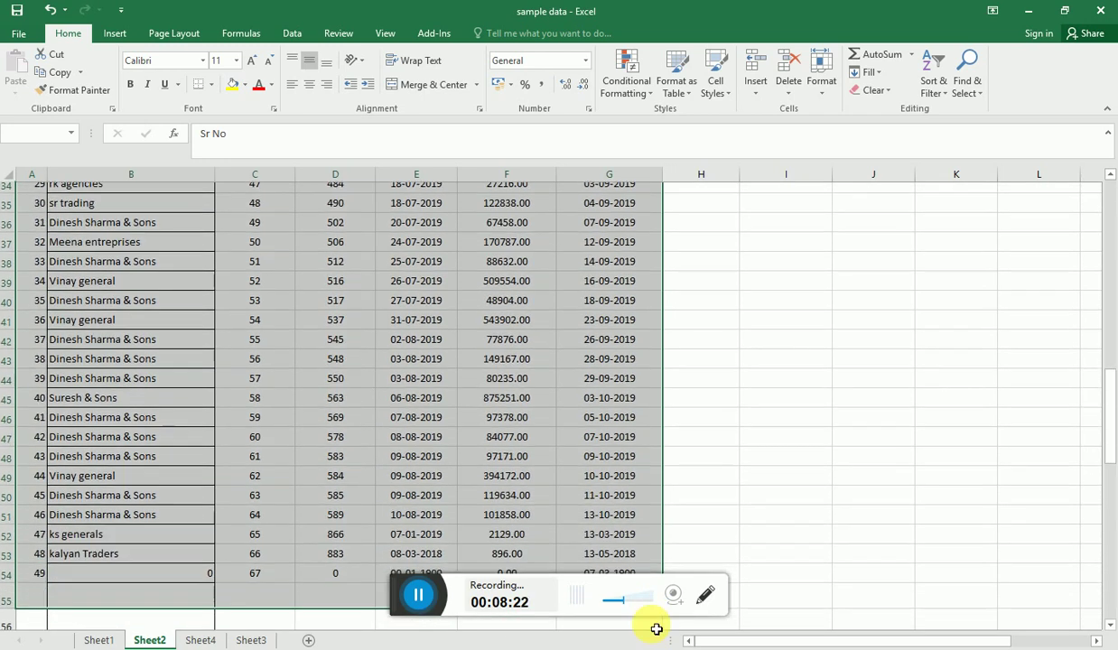
{"action": "left_click_drag", "start_coordinate": [645, 644], "coordinate": [778, 566]}
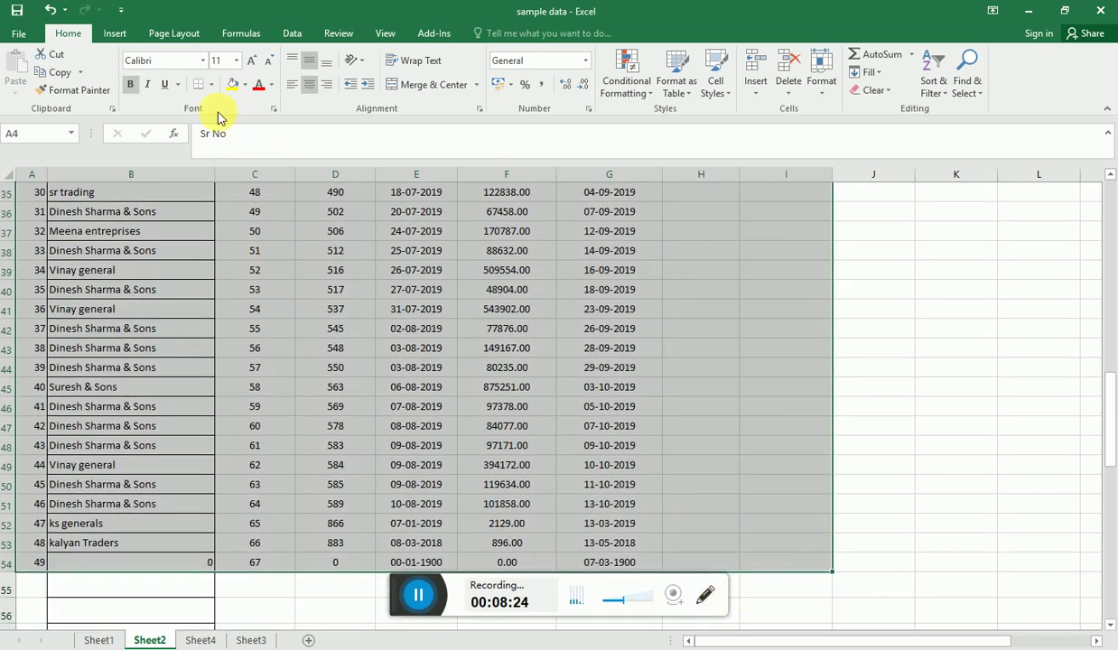
{"action": "left_click", "coordinate": [215, 85]}
{"action": "left_click", "coordinate": [223, 218]}
{"action": "scroll", "coordinate": [225, 220], "scroll_direction": "up", "scroll_amount": 10}
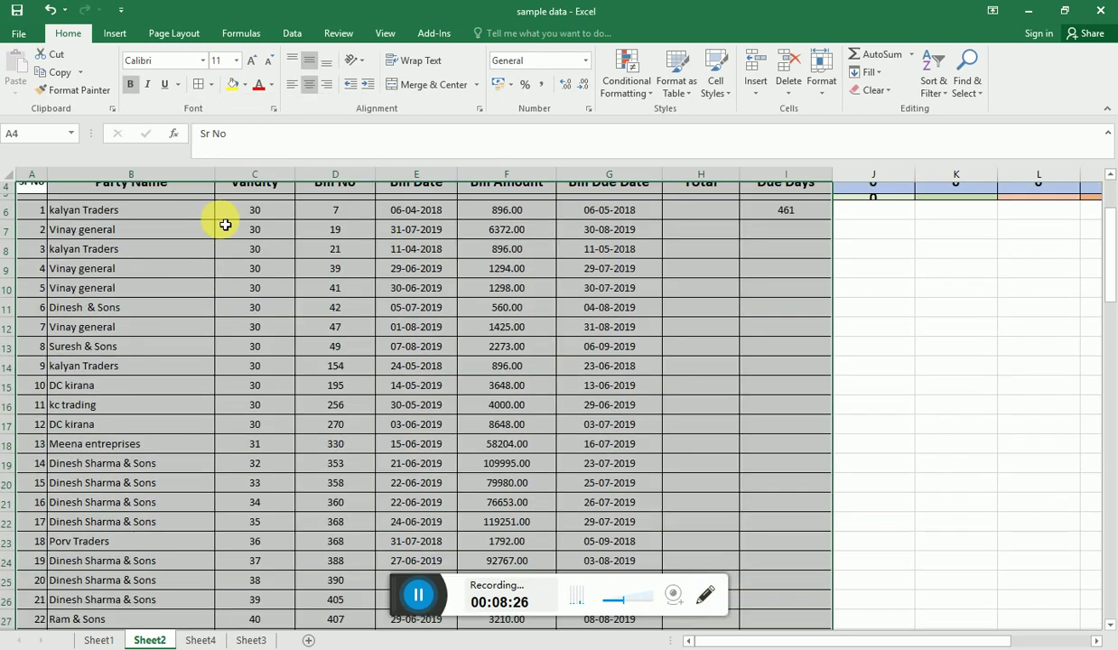
{"action": "scroll", "coordinate": [225, 220], "scroll_direction": "up", "scroll_amount": 2}
{"action": "left_click", "coordinate": [625, 405]}
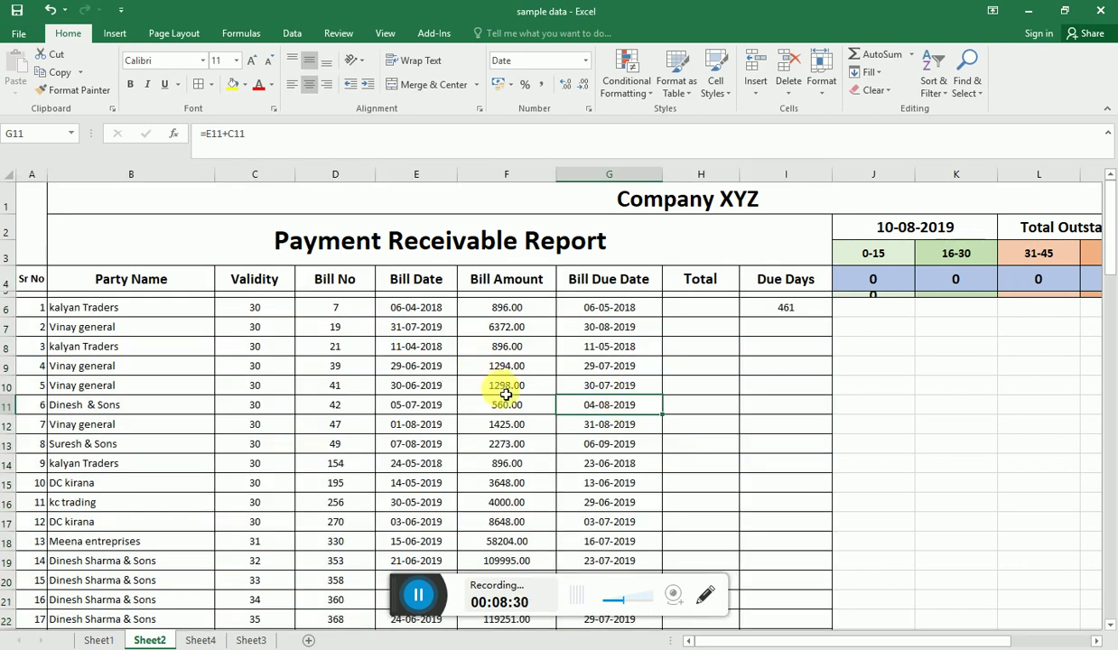
Step: Centre the serial numbers in column A
{"action": "scroll", "coordinate": [505, 394], "scroll_direction": "down", "scroll_amount": 3}
{"action": "scroll", "coordinate": [83, 289], "scroll_direction": "up", "scroll_amount": 3}
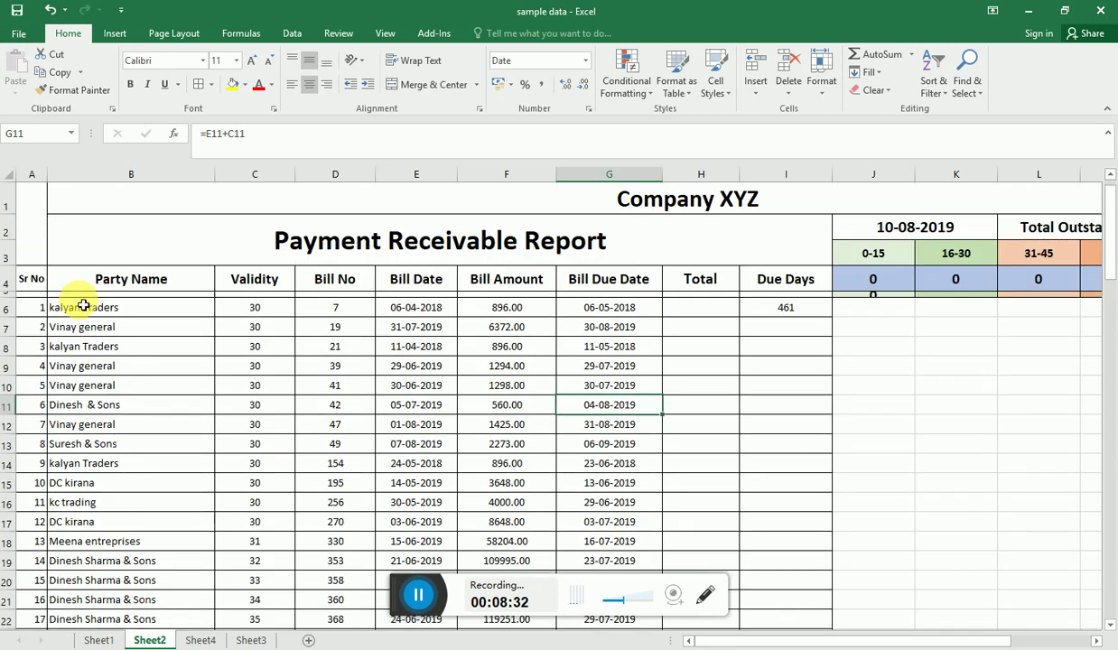
{"action": "left_click", "coordinate": [34, 176]}
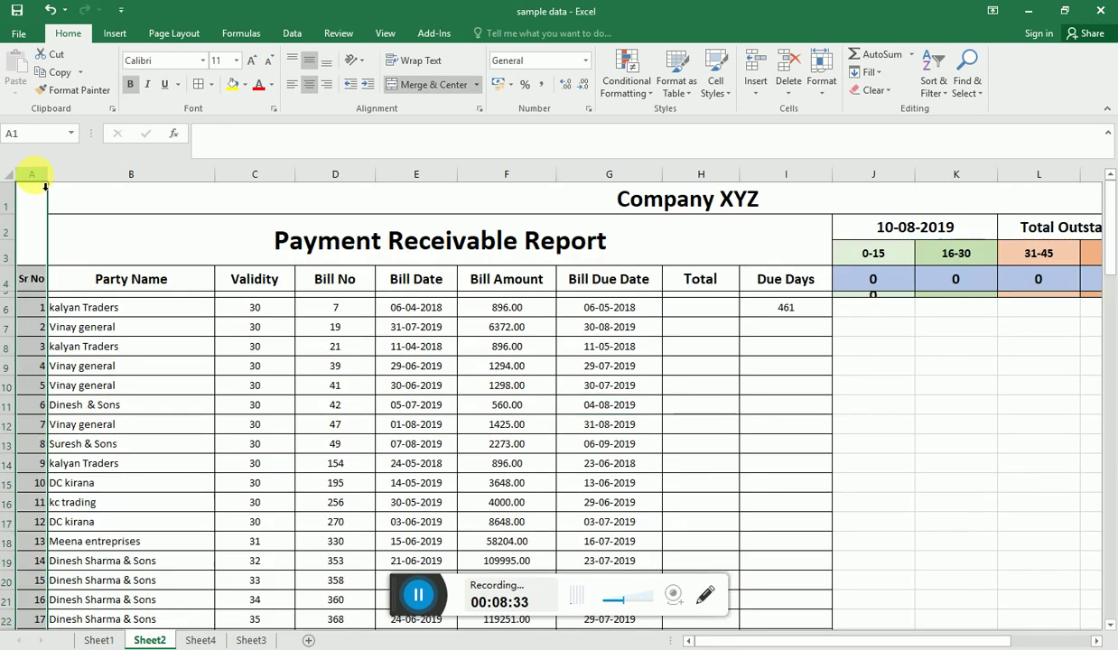
{"action": "left_click", "coordinate": [310, 88]}
{"action": "left_click", "coordinate": [510, 385]}
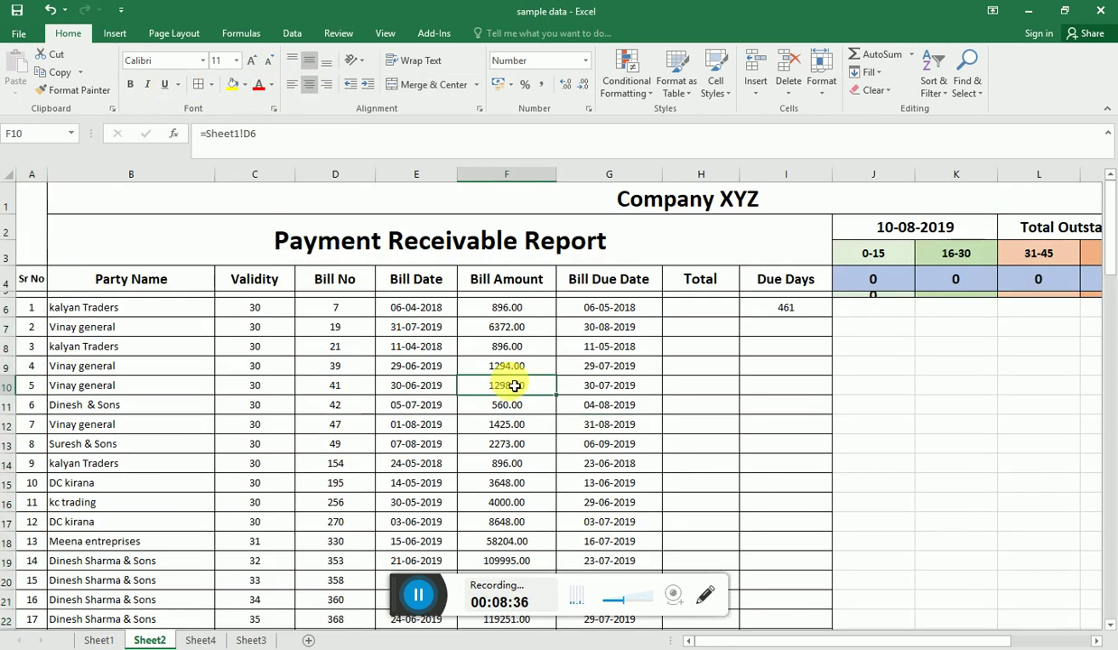
{"action": "left_click", "coordinate": [801, 308]}
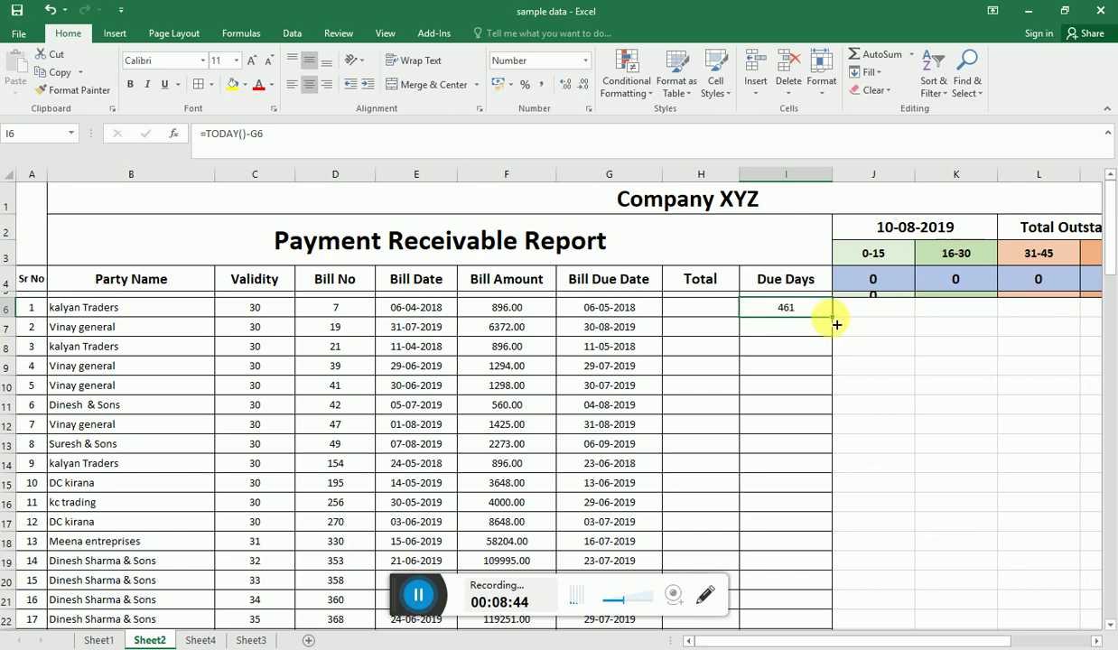
Step: Fill the I6 Due Days formula down to I54 and verify the I12 and G12 formulas
{"action": "mouse_move", "coordinate": [840, 321]}
{"action": "left_mouse_down"}
{"action": "mouse_move", "coordinate": [794, 623]}
{"action": "mouse_move", "coordinate": [849, 574]}
{"action": "left_mouse_up"}
{"action": "scroll", "coordinate": [846, 492], "scroll_direction": "up", "scroll_amount": 10}
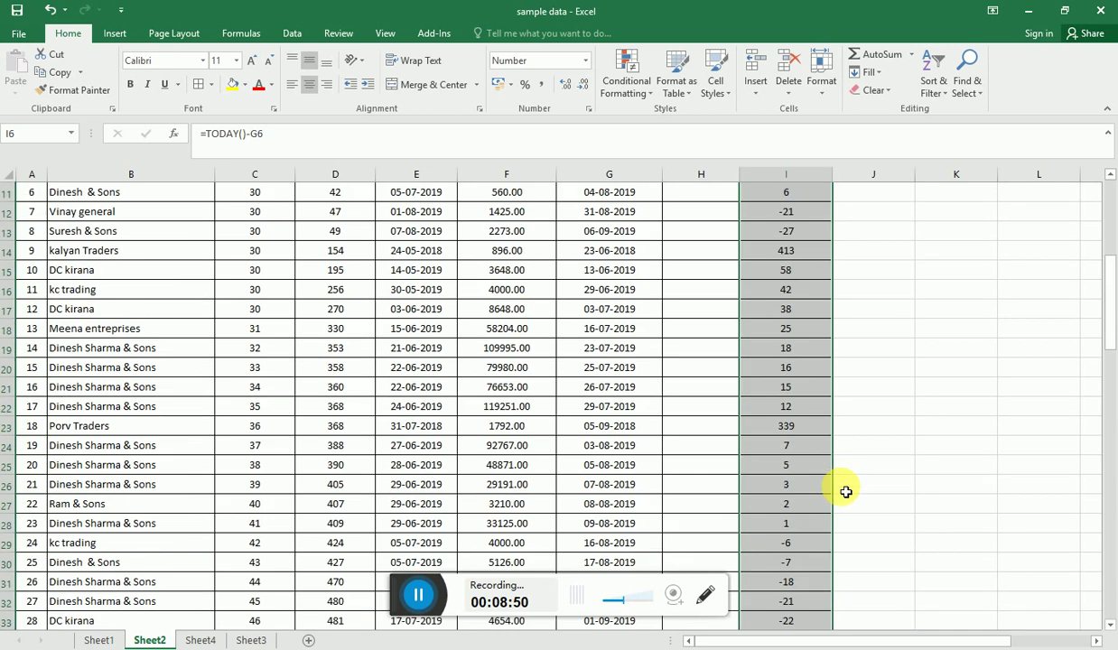
{"action": "left_click", "coordinate": [799, 394]}
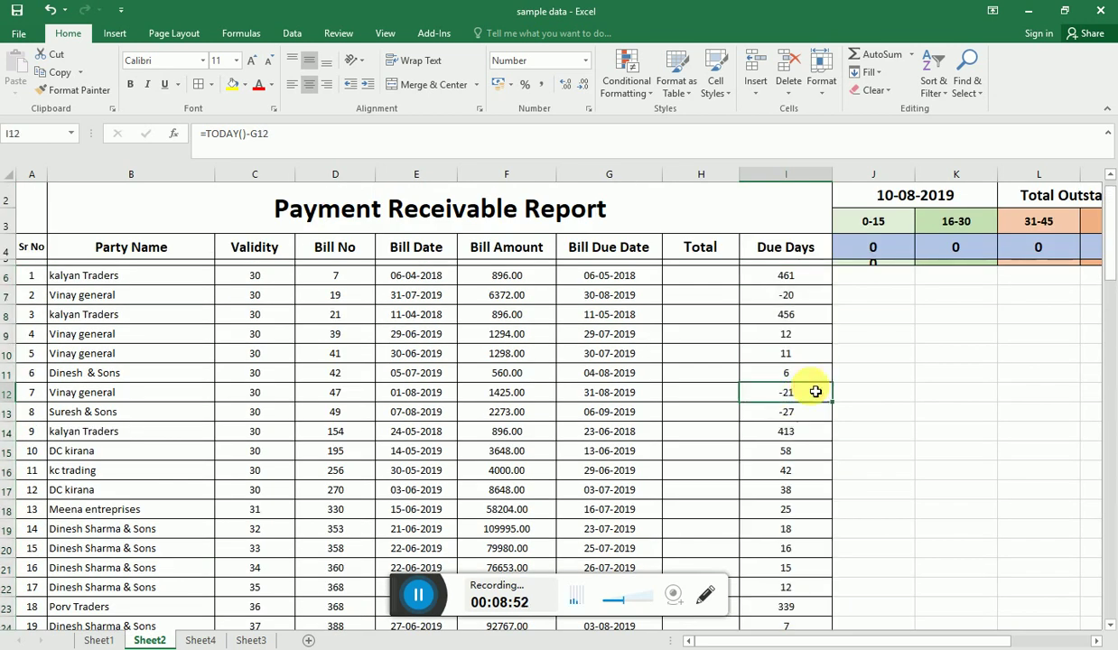
{"action": "left_click_drag", "start_coordinate": [811, 401], "coordinate": [589, 400]}
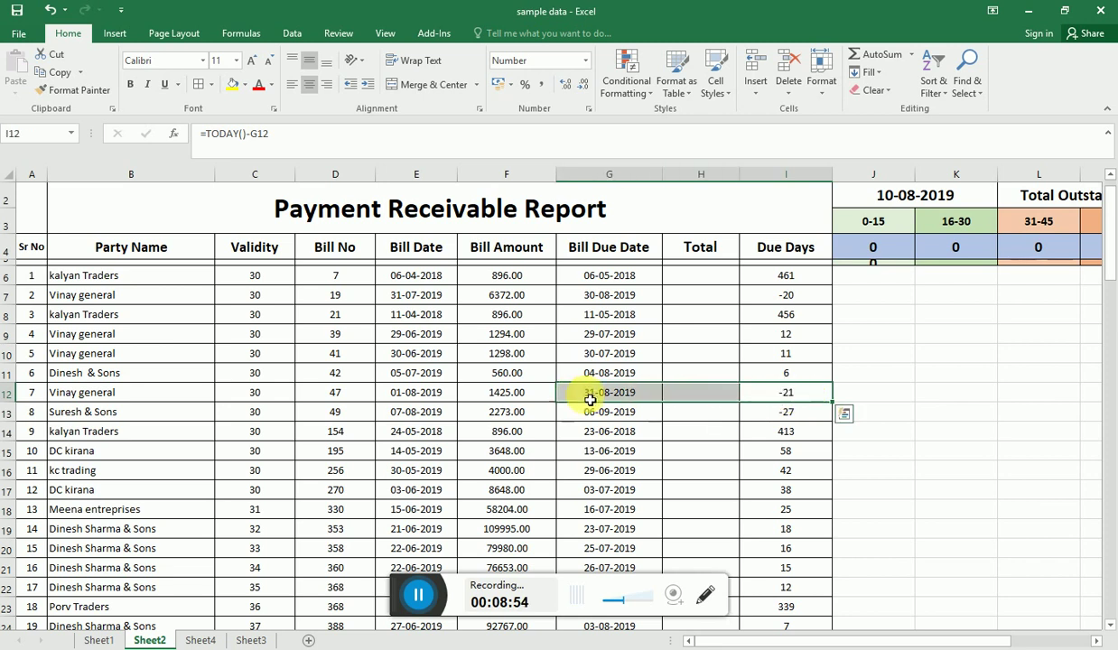
{"action": "left_click", "coordinate": [592, 399]}
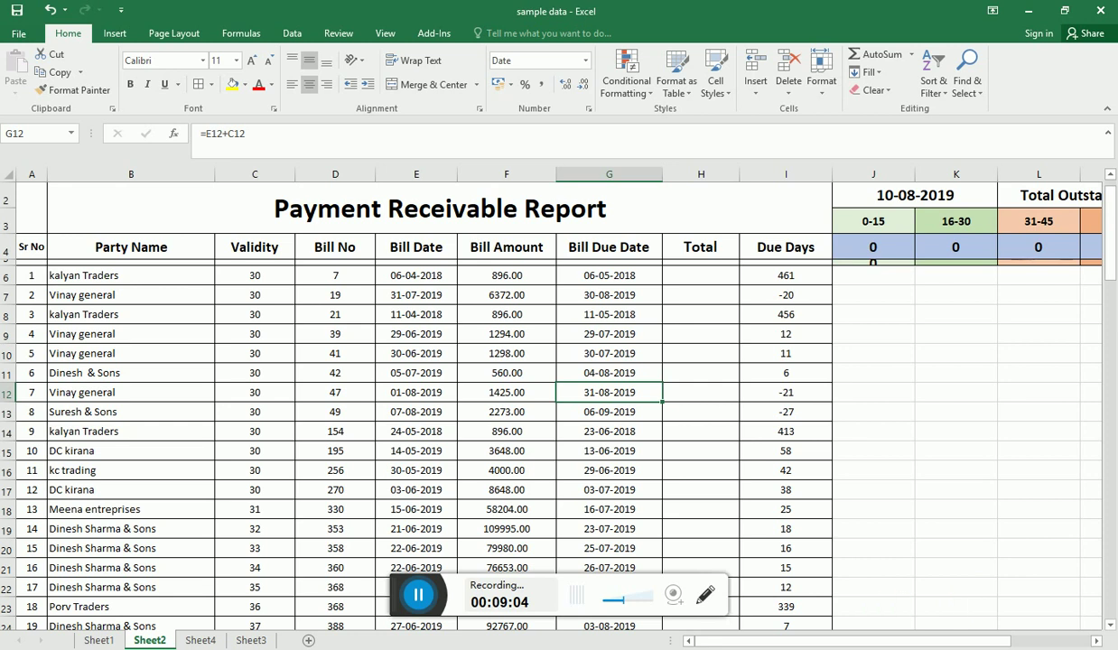
{"action": "left_click", "coordinate": [813, 397]}
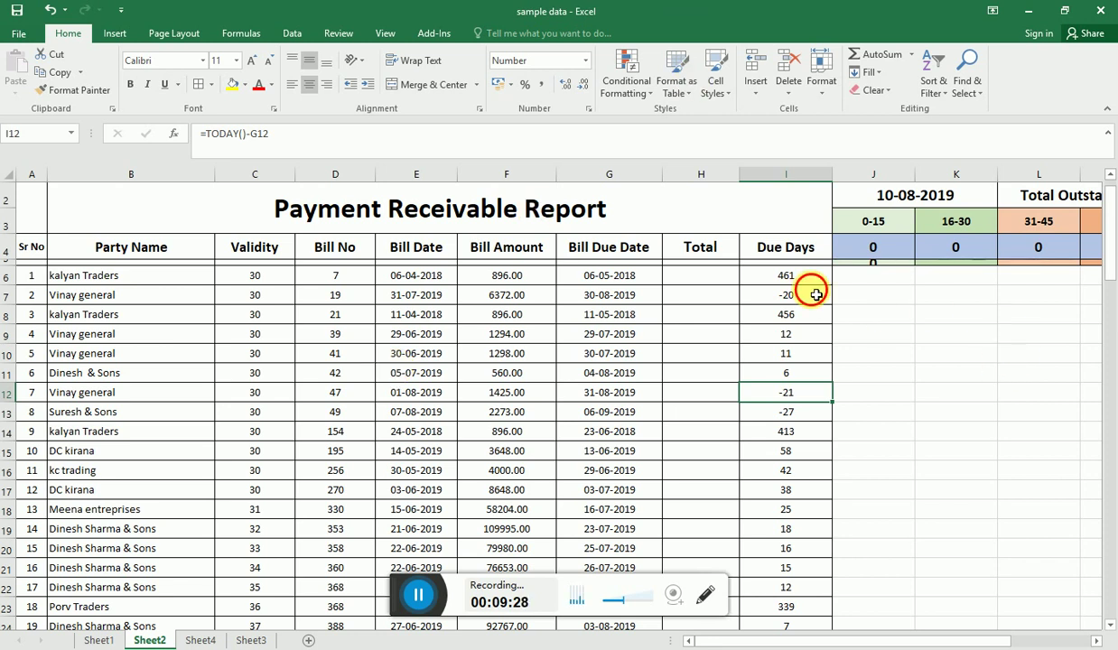
{"action": "left_click", "coordinate": [853, 276]}
{"action": "scroll", "coordinate": [877, 319], "scroll_direction": "up", "scroll_amount": 1}
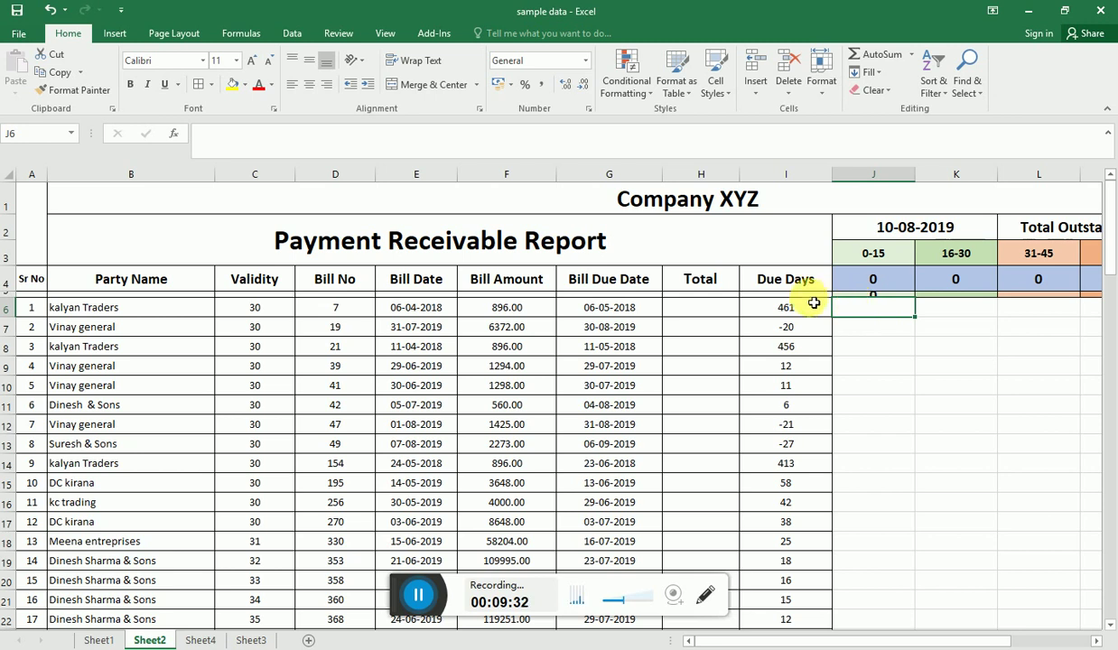
{"action": "left_click_drag", "start_coordinate": [787, 424], "coordinate": [144, 424]}
{"action": "left_click", "coordinate": [163, 424]}
{"action": "left_click_drag", "start_coordinate": [272, 432], "coordinate": [867, 432]}
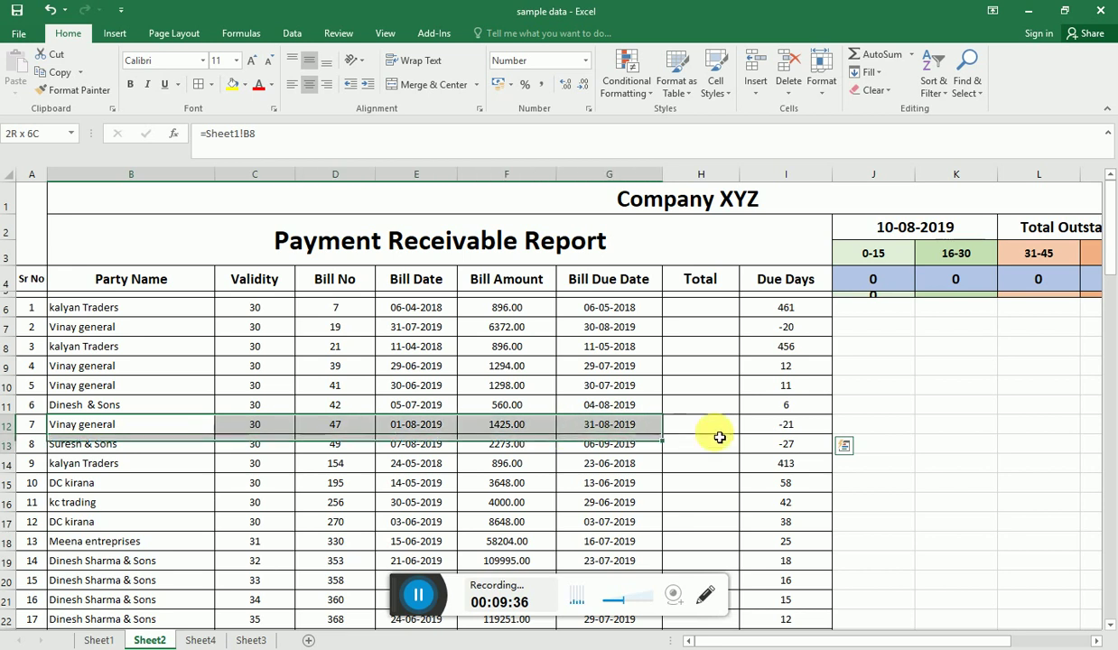
{"action": "left_click", "coordinate": [867, 431]}
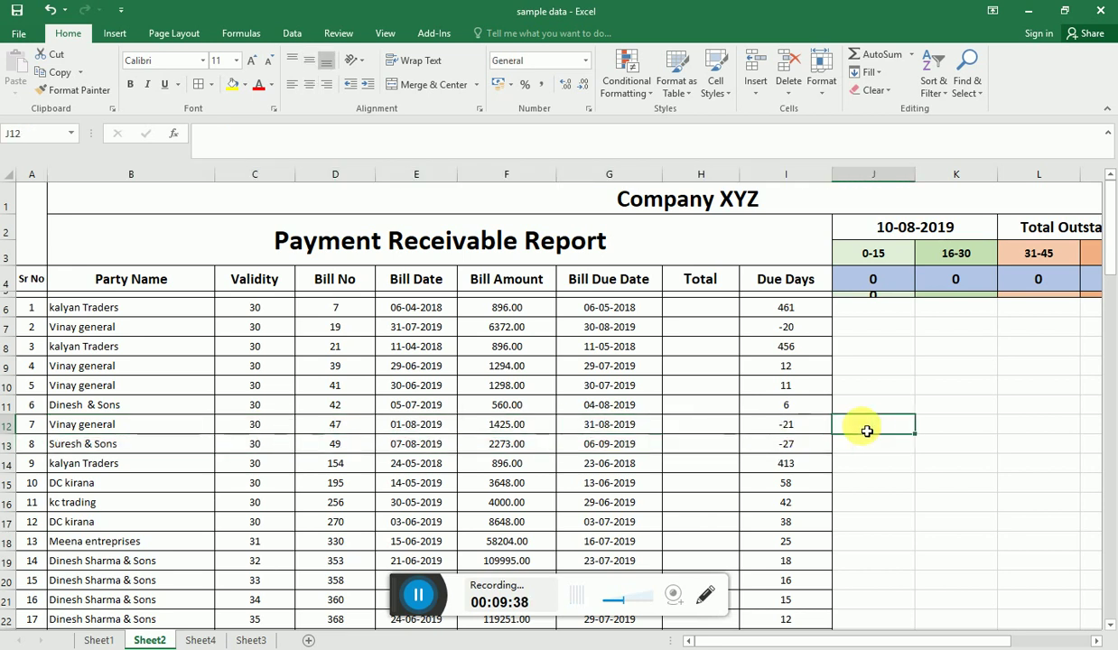
{"action": "left_click_drag", "start_coordinate": [867, 431], "coordinate": [130, 434]}
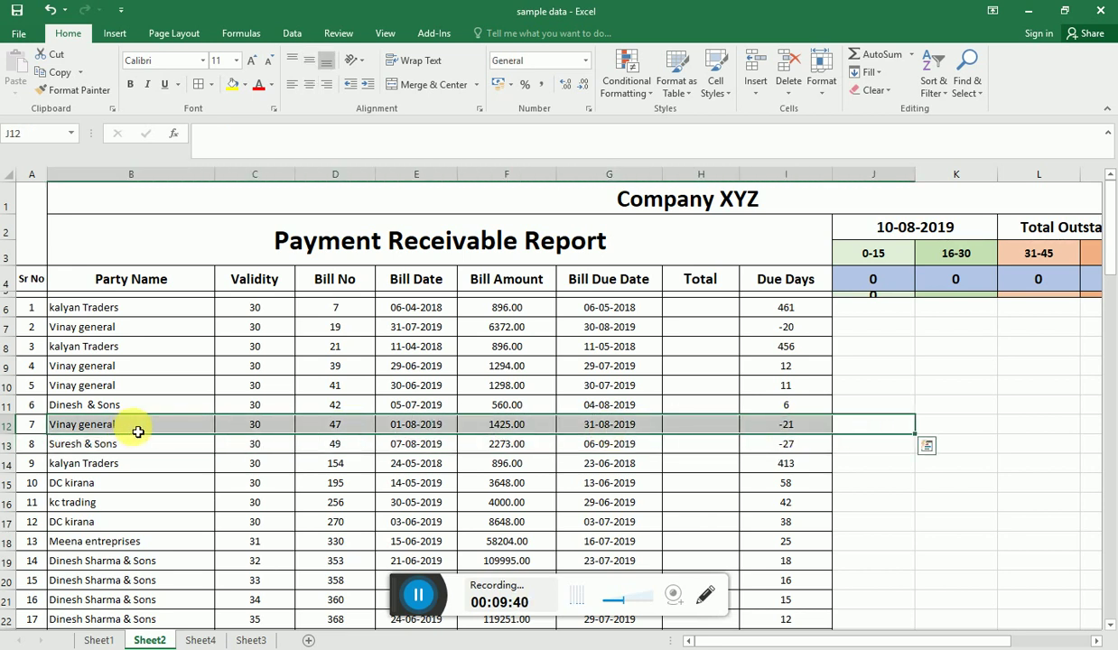
{"action": "left_click_drag", "start_coordinate": [138, 431], "coordinate": [893, 428]}
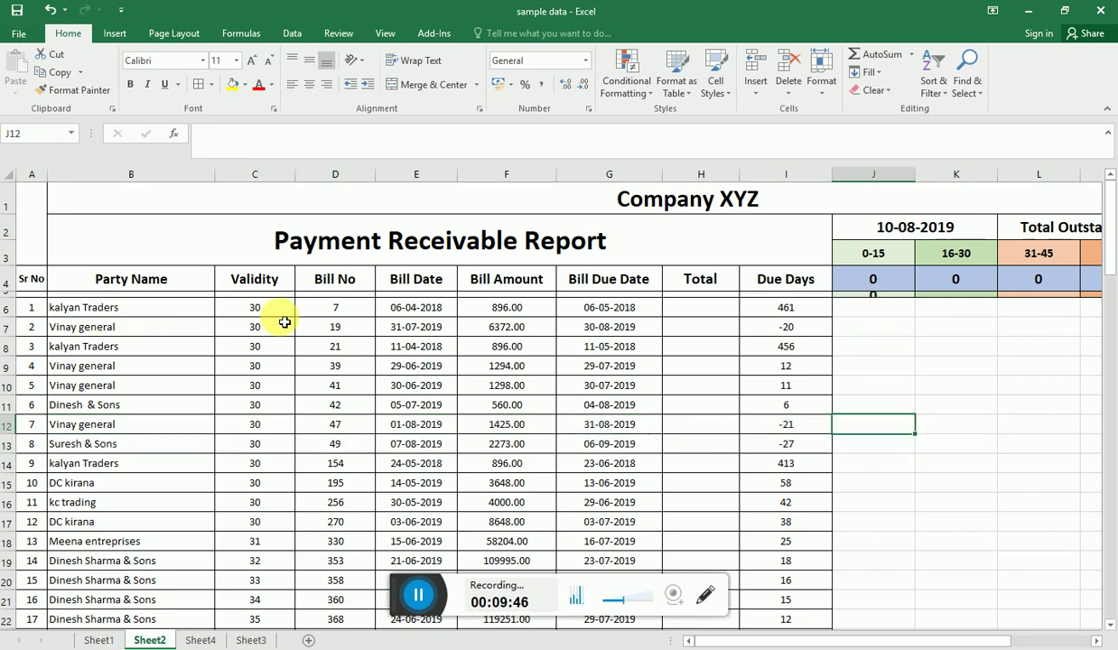
{"action": "left_click", "coordinate": [872, 308]}
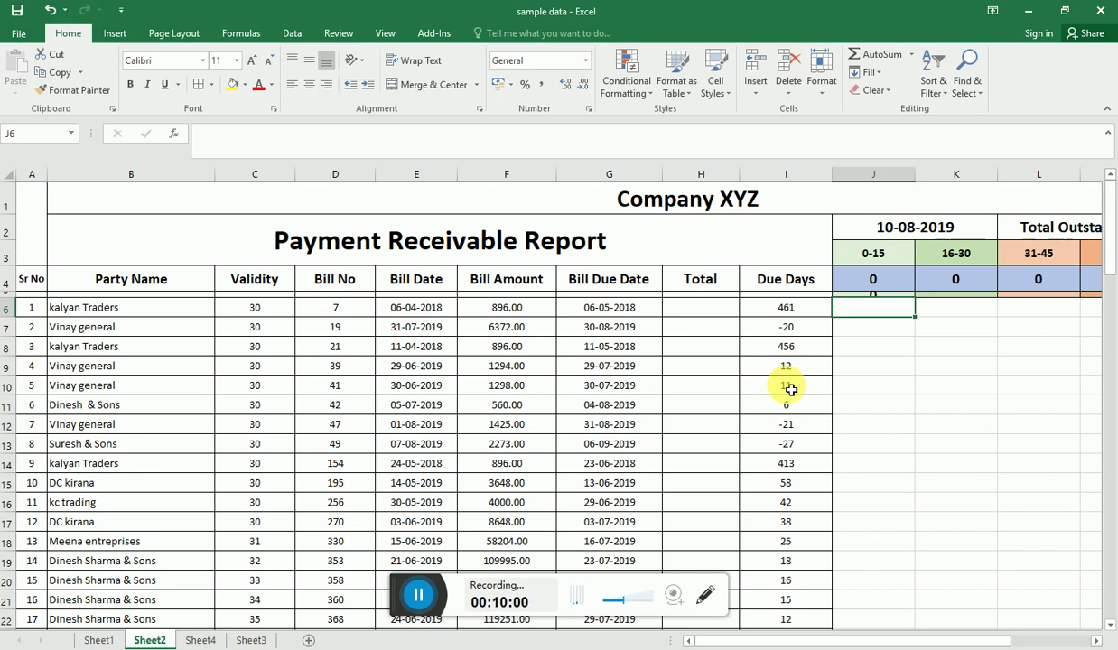
Step: Enter =IF(AND(I6>=-9999,I6<=15),F6,"") in J6 for the 0-15 bucket
{"action": "key", "text": "Up"}
{"action": "key", "text": "Down"}
{"action": "type", "text": "=if"}
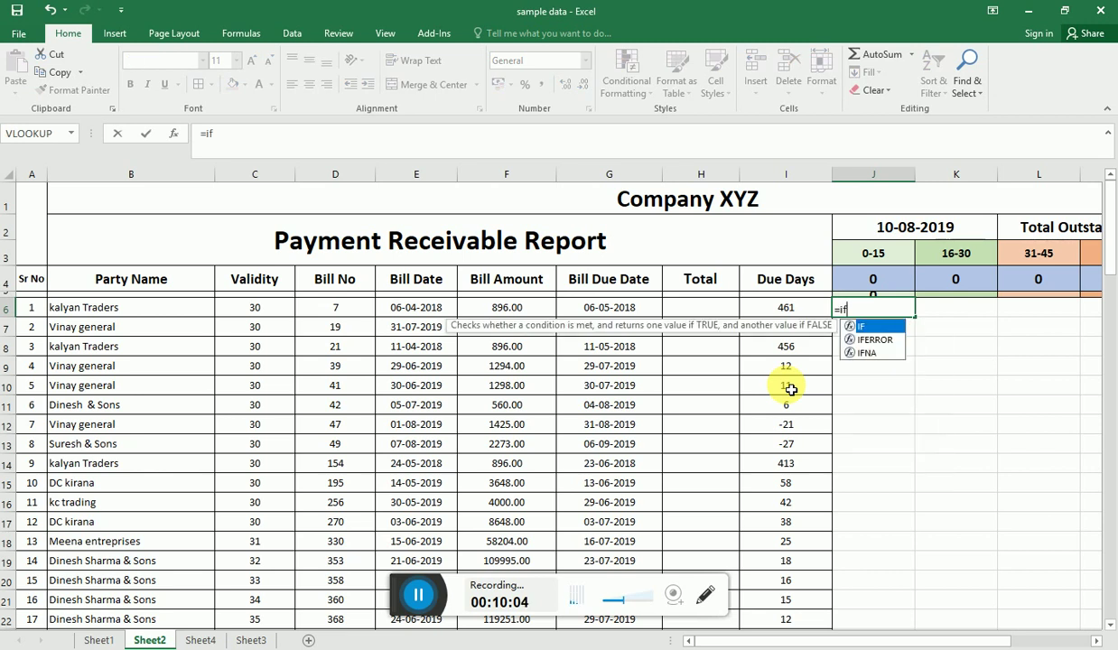
{"action": "type", "text": "("}
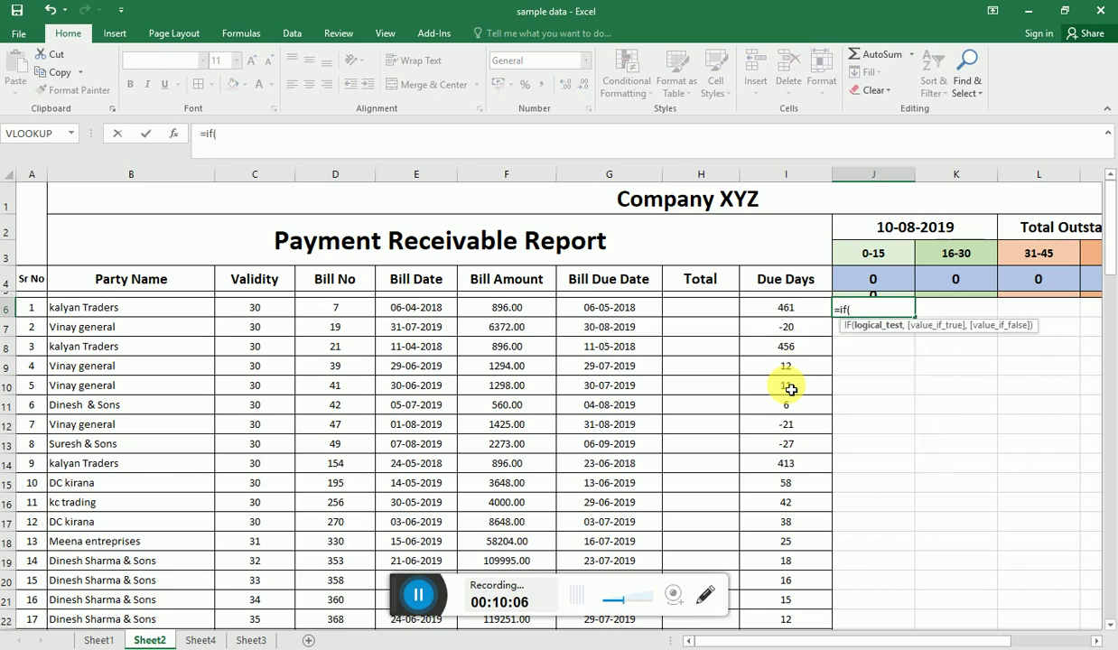
{"action": "type", "text": "and"}
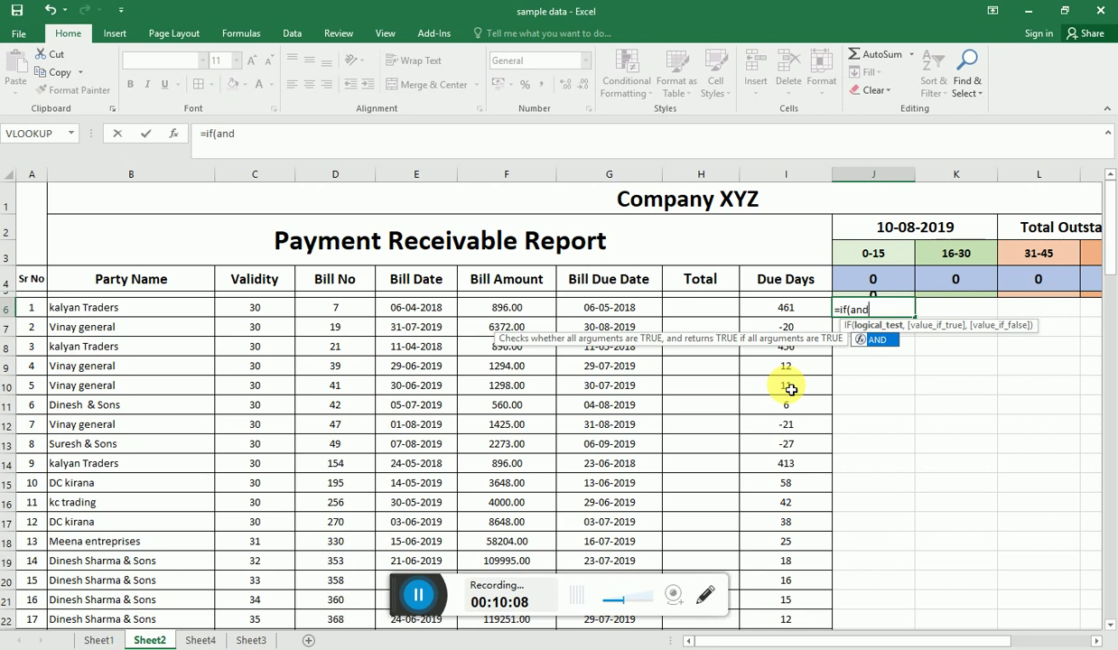
{"action": "type", "text": "("}
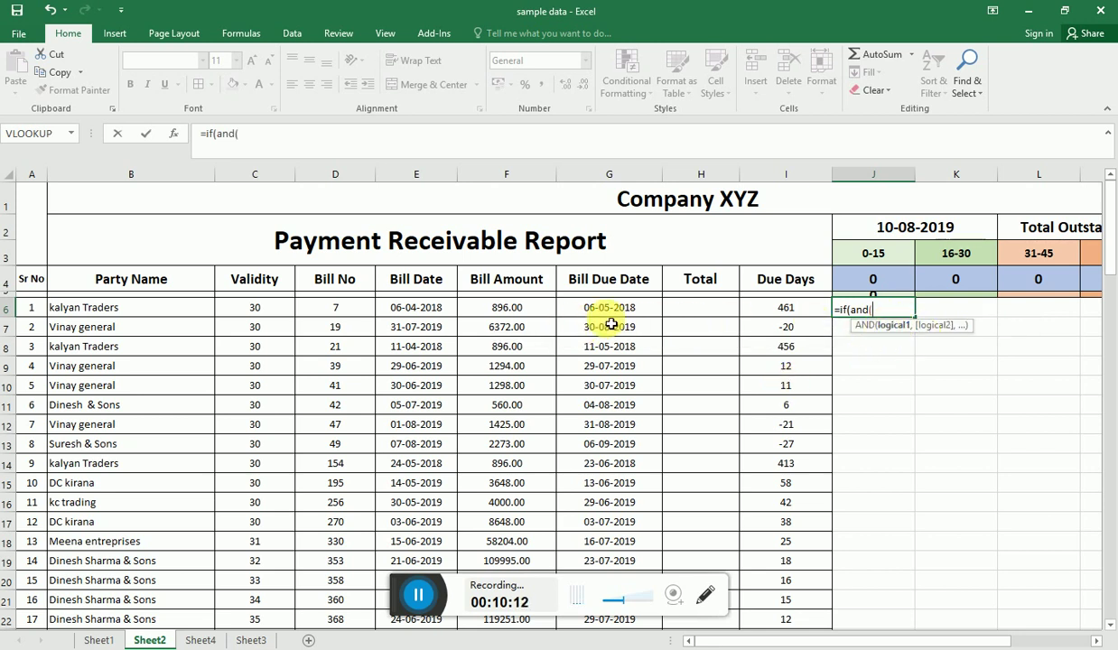
{"action": "left_click", "coordinate": [779, 314]}
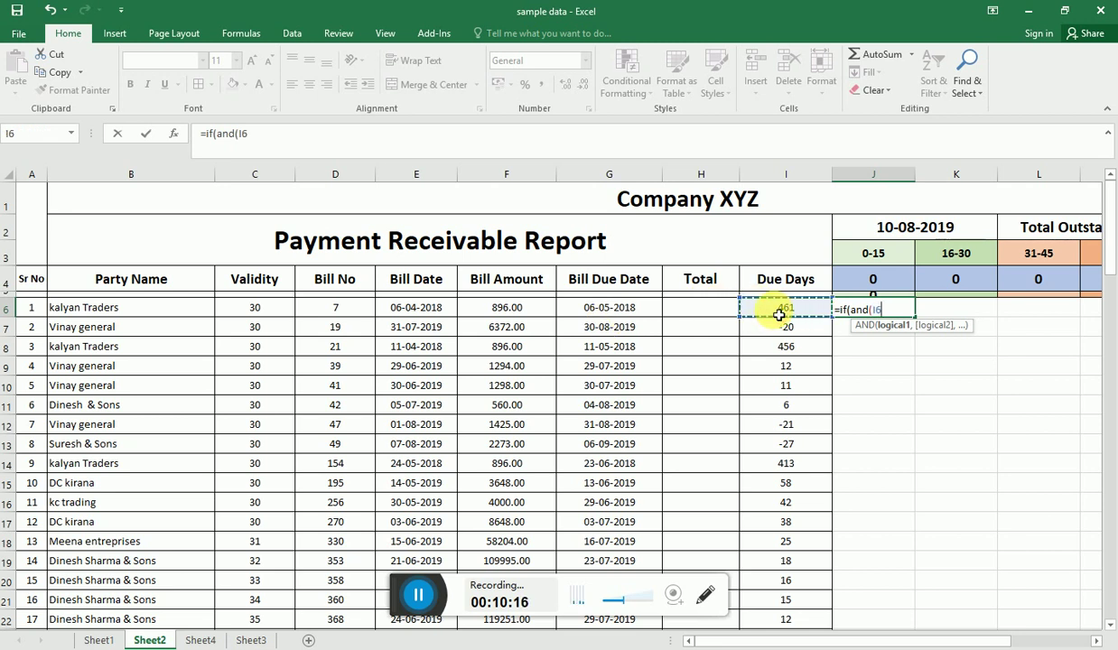
{"action": "type", "text": ">"}
{"action": "type", "text": "=-9999"}
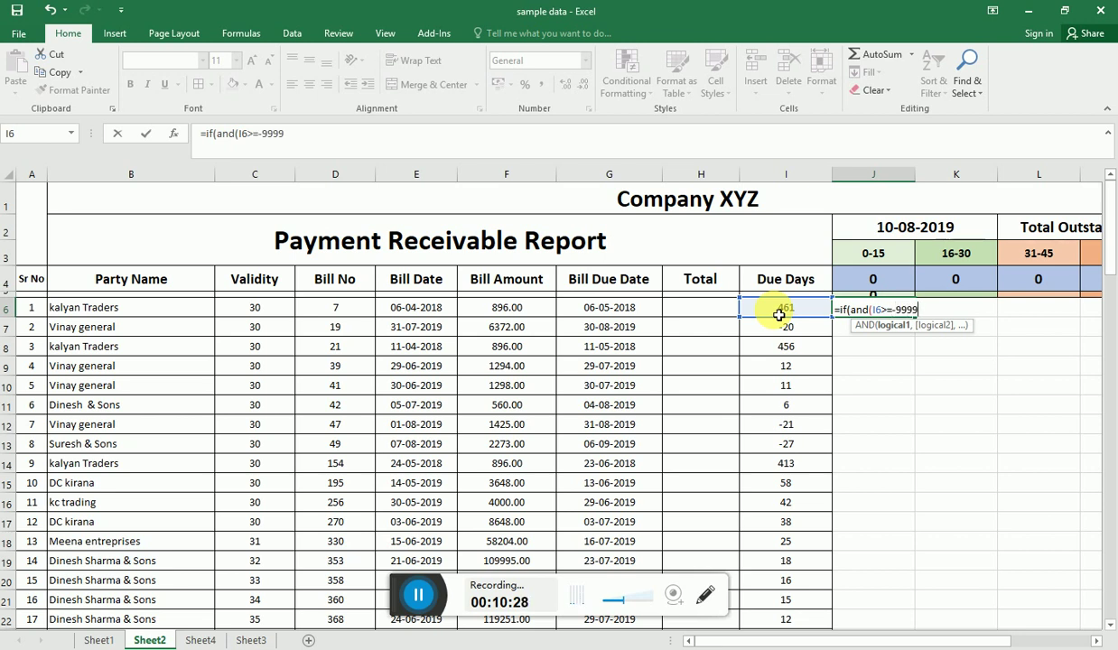
{"action": "type", "text": ","}
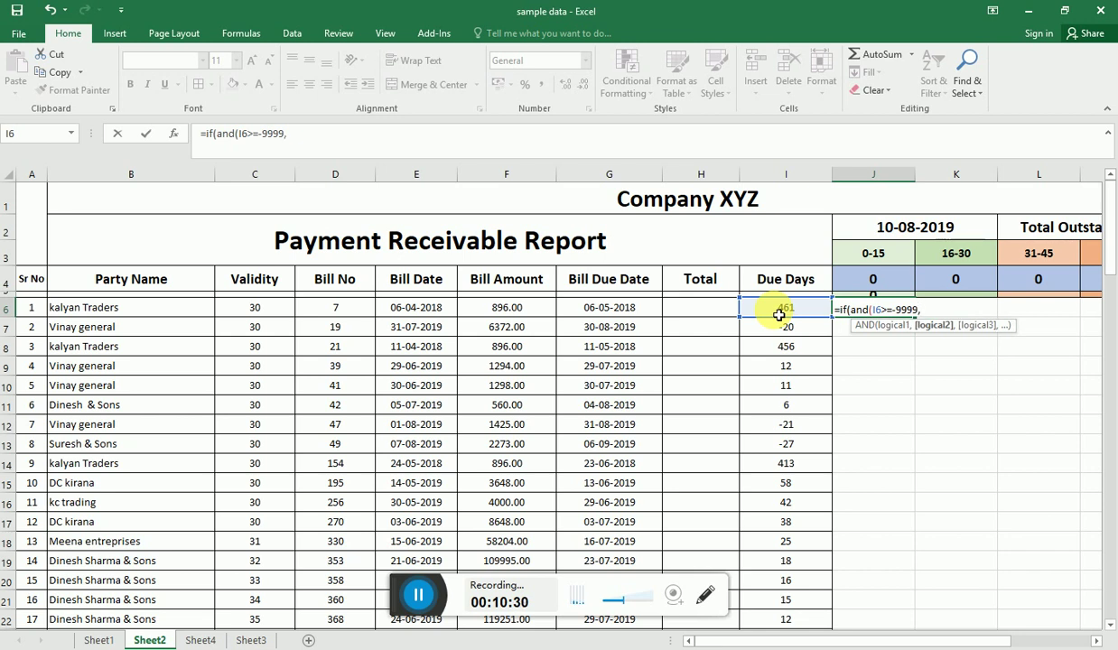
{"action": "left_click", "coordinate": [778, 311]}
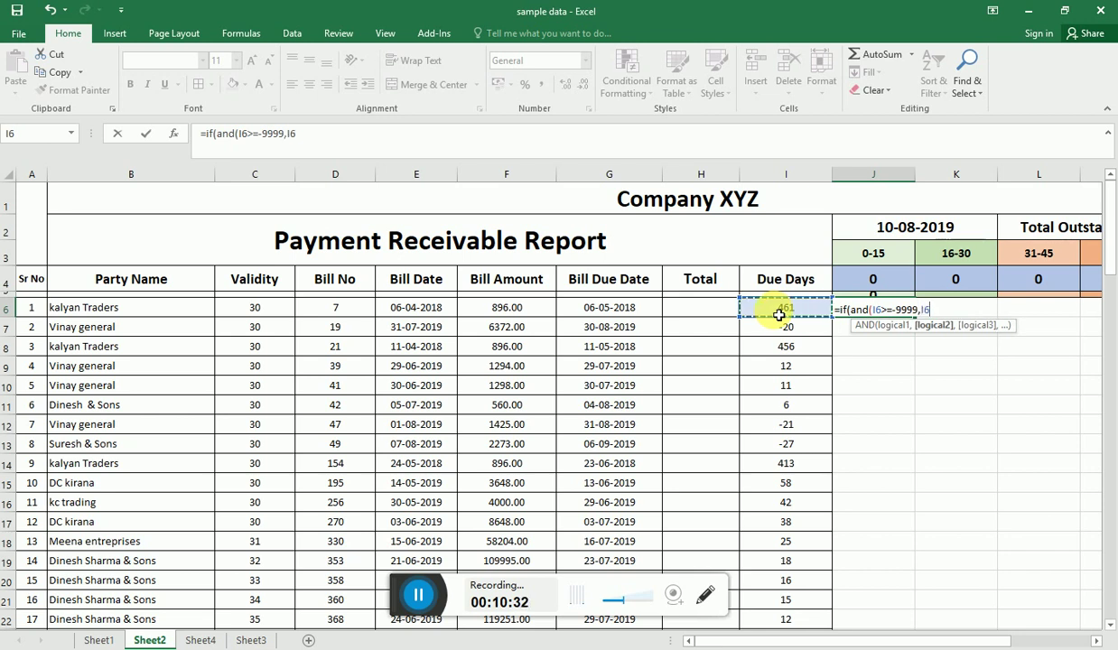
{"action": "type", "text": "<=15"}
{"action": "type", "text": ")"}
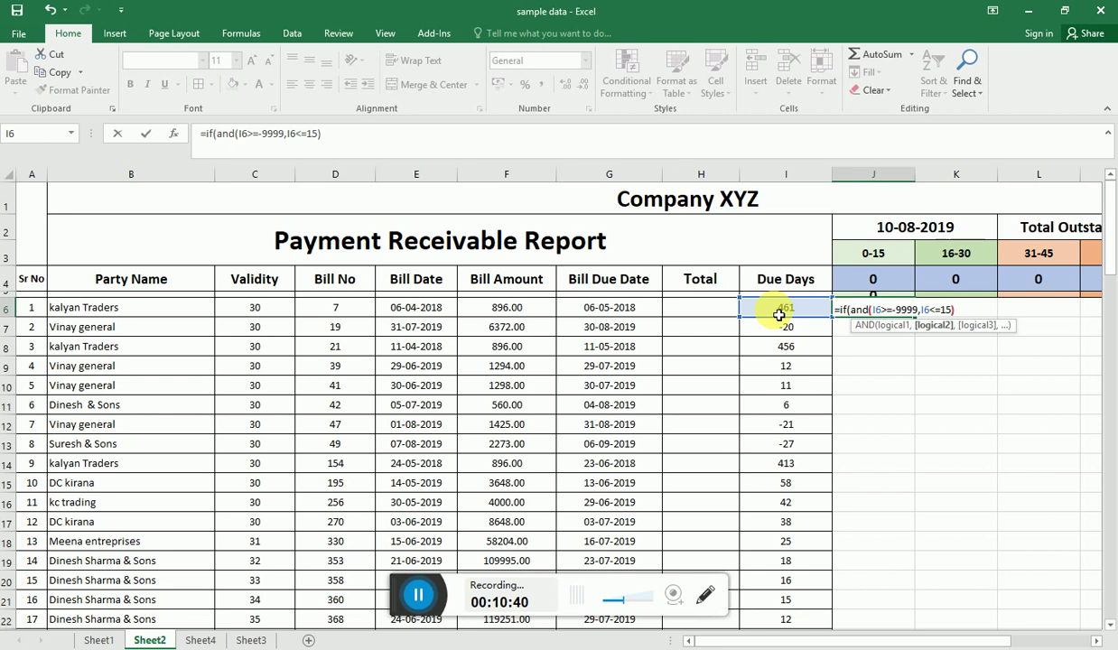
{"action": "type", "text": ","}
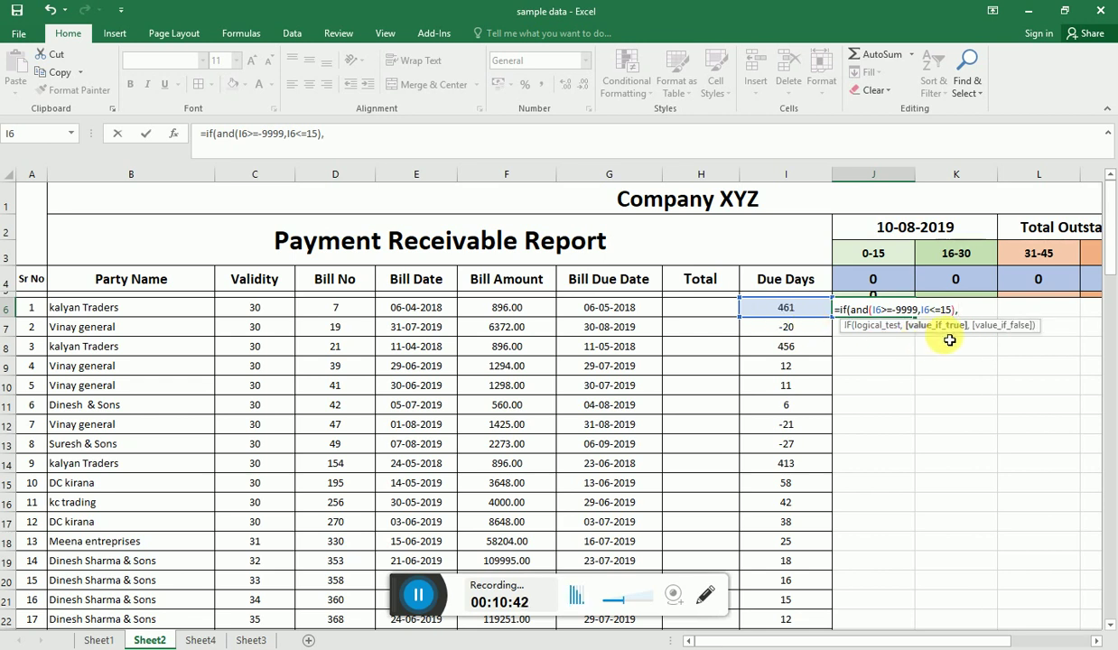
{"action": "left_click", "coordinate": [516, 305]}
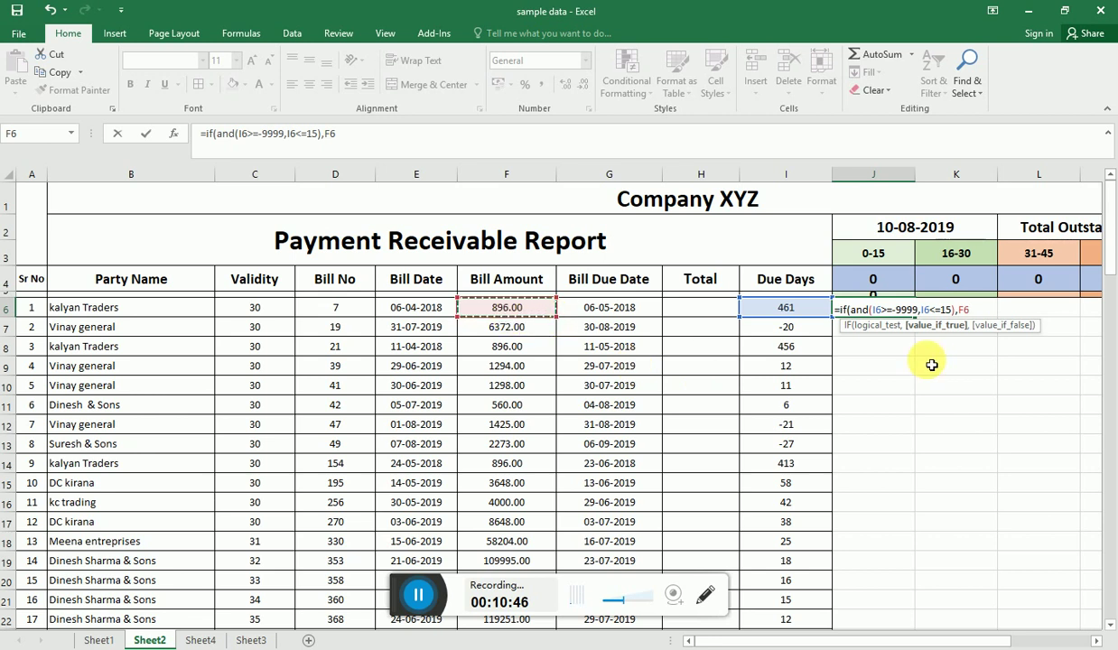
{"action": "type", "text": ","}
{"action": "type", "text": "\"\""}
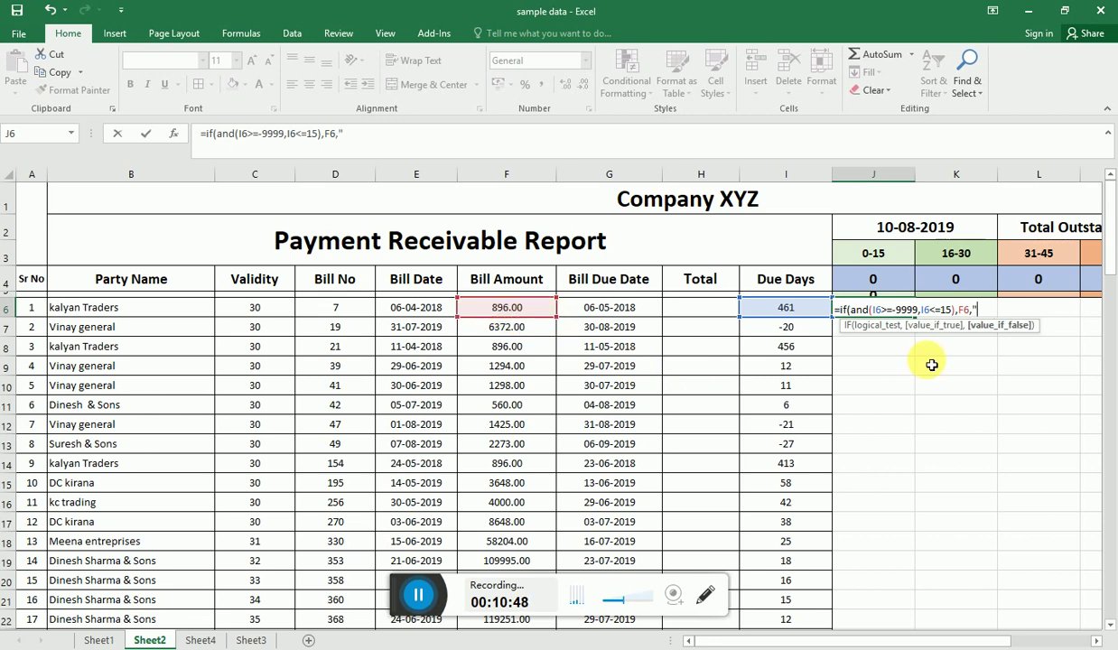
{"action": "type", "text": ")"}
{"action": "key", "text": "ctrl+Return"}
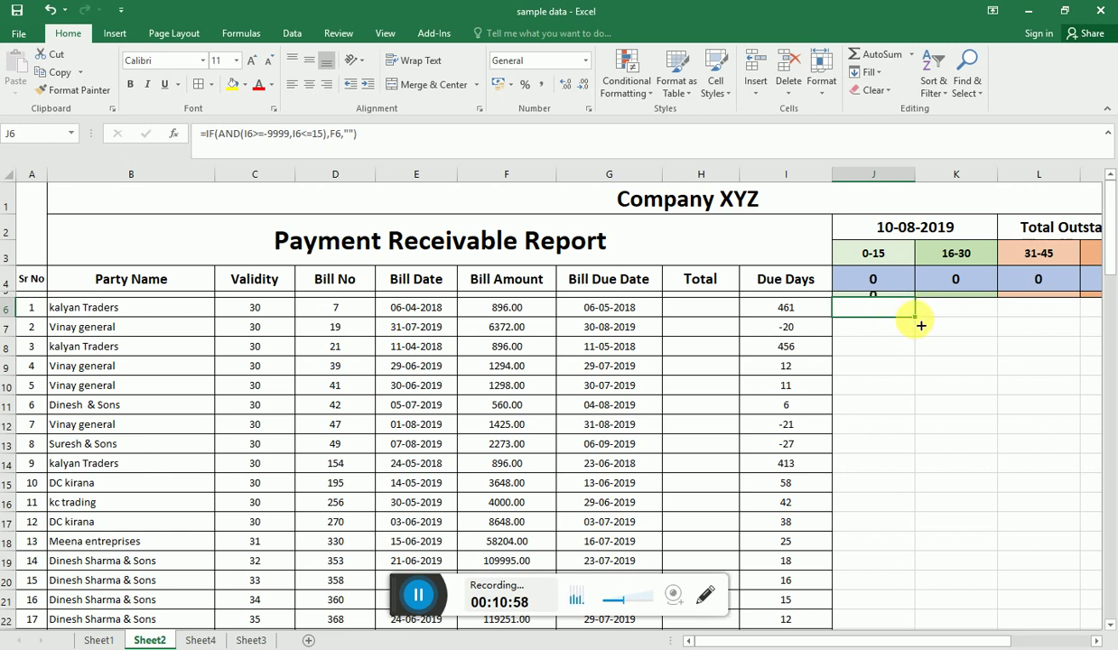
Step: Copy the J6 formula to J7 and verify it references I7 and F7
{"action": "left_click_drag", "start_coordinate": [919, 325], "coordinate": [921, 334]}
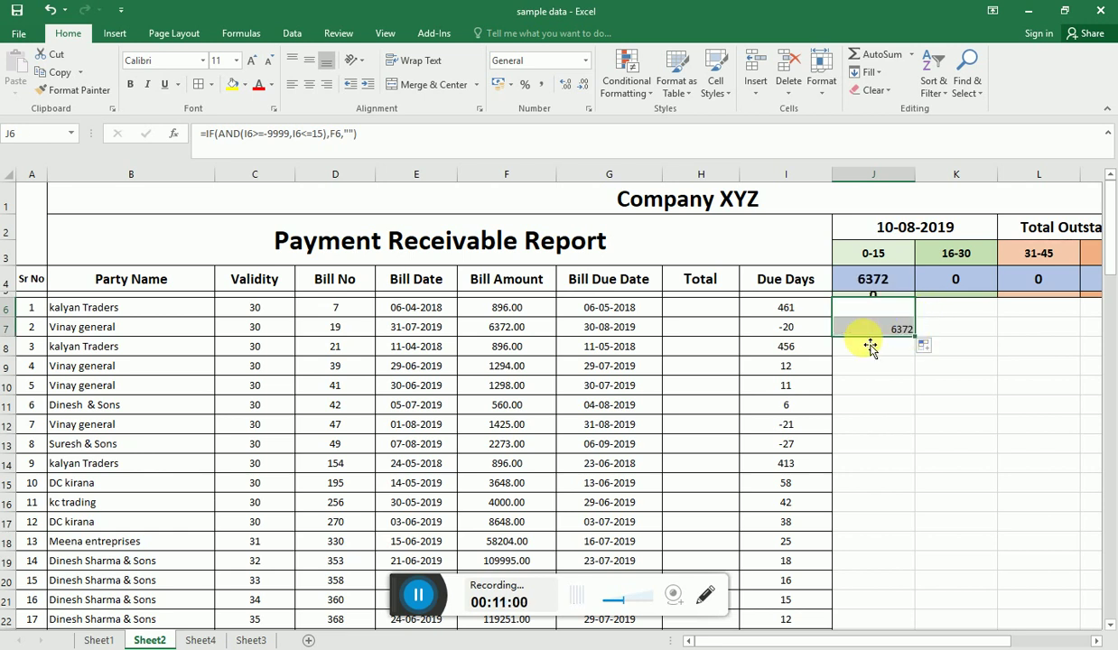
{"action": "double_click", "coordinate": [880, 310]}
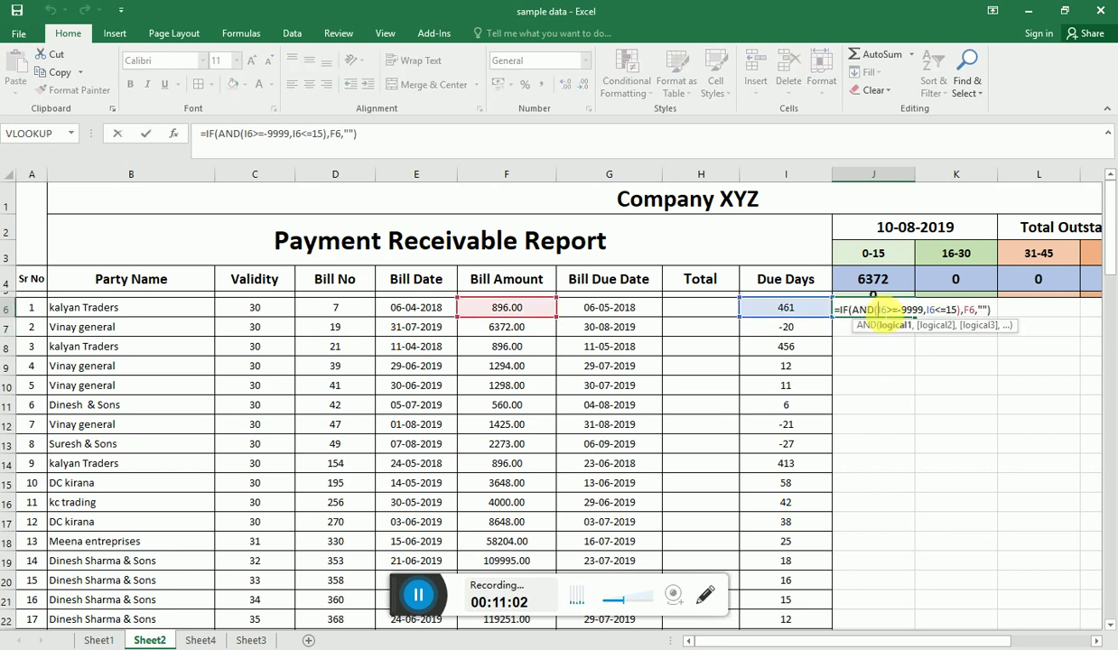
{"action": "key", "text": "Return"}
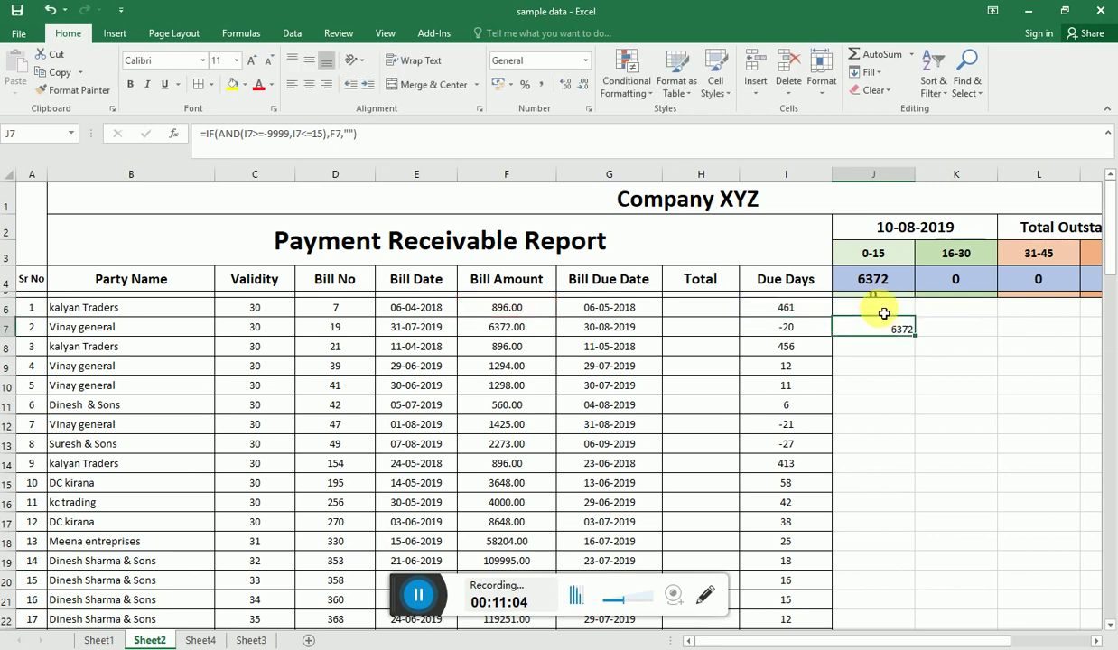
{"action": "key", "text": "F2"}
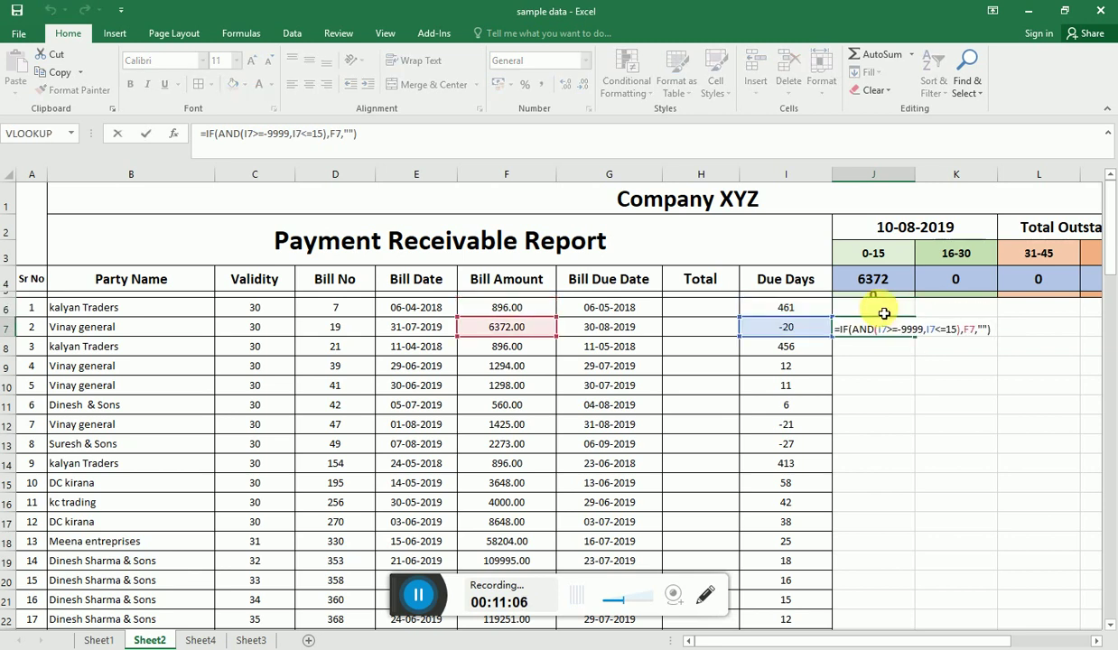
{"action": "key", "text": "Escape"}
{"action": "left_click", "coordinate": [785, 325]}
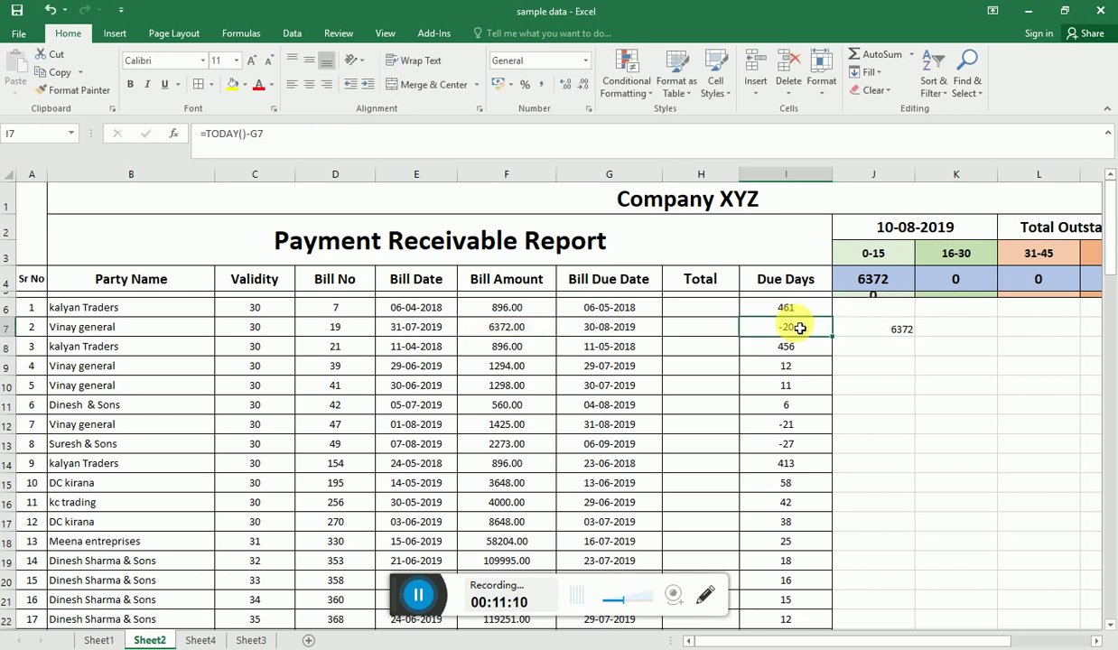
{"action": "left_click", "coordinate": [516, 330]}
{"action": "left_click", "coordinate": [890, 328]}
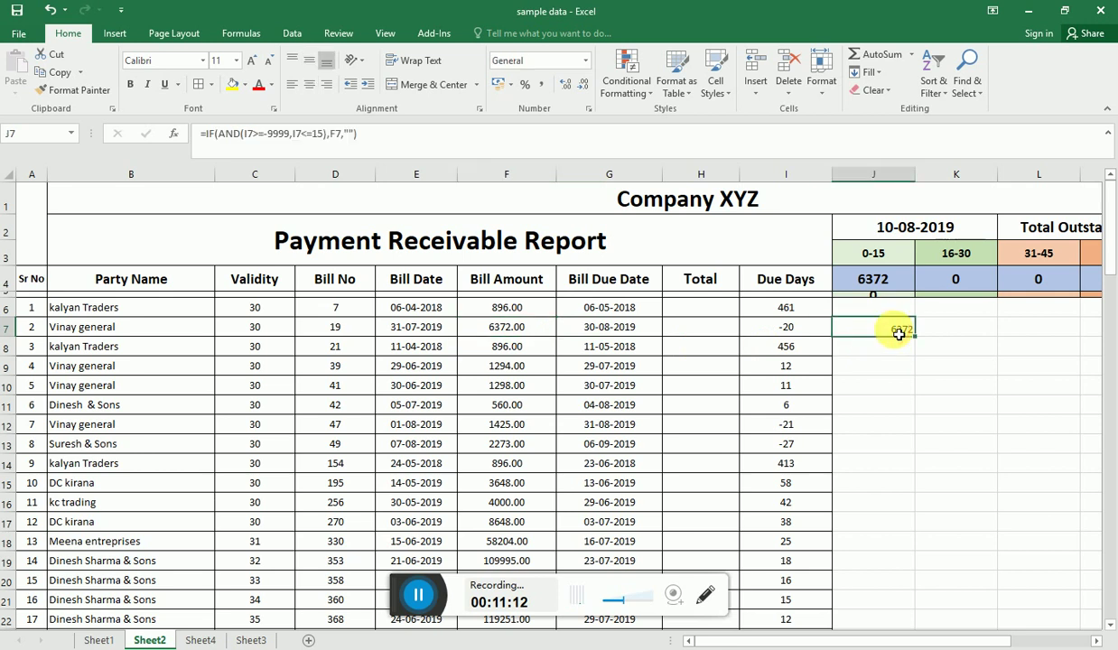
Step: Fill the 0-15 formula down column J to the final bill rows, totalling 4161087
{"action": "double_click", "coordinate": [916, 338]}
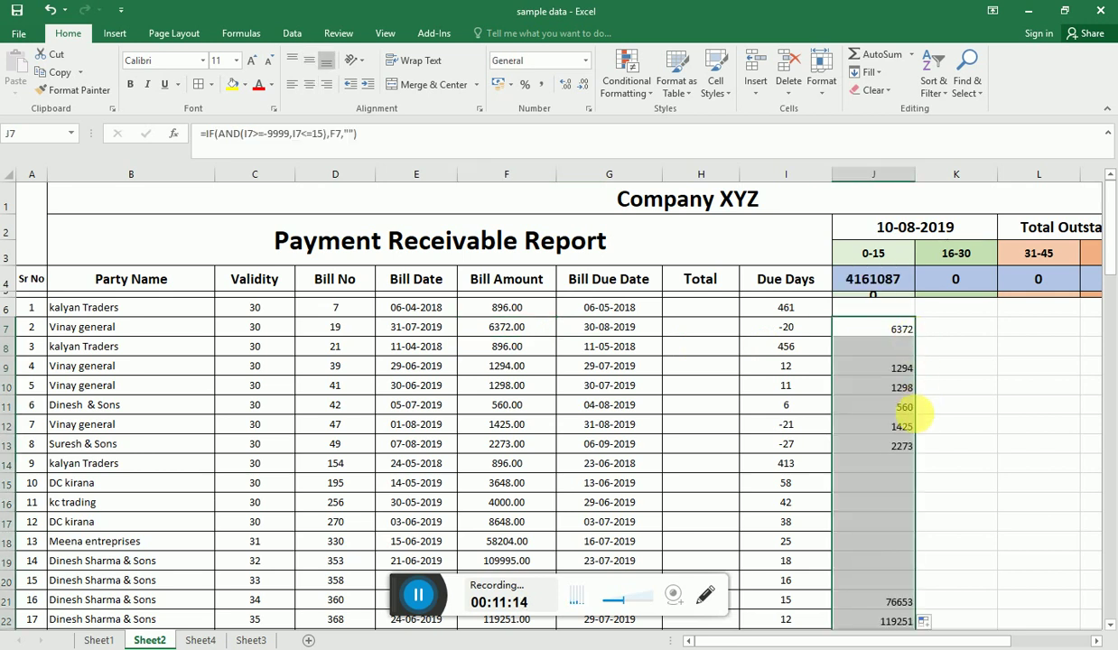
{"action": "left_click", "coordinate": [878, 328]}
{"action": "left_click", "coordinate": [894, 307]}
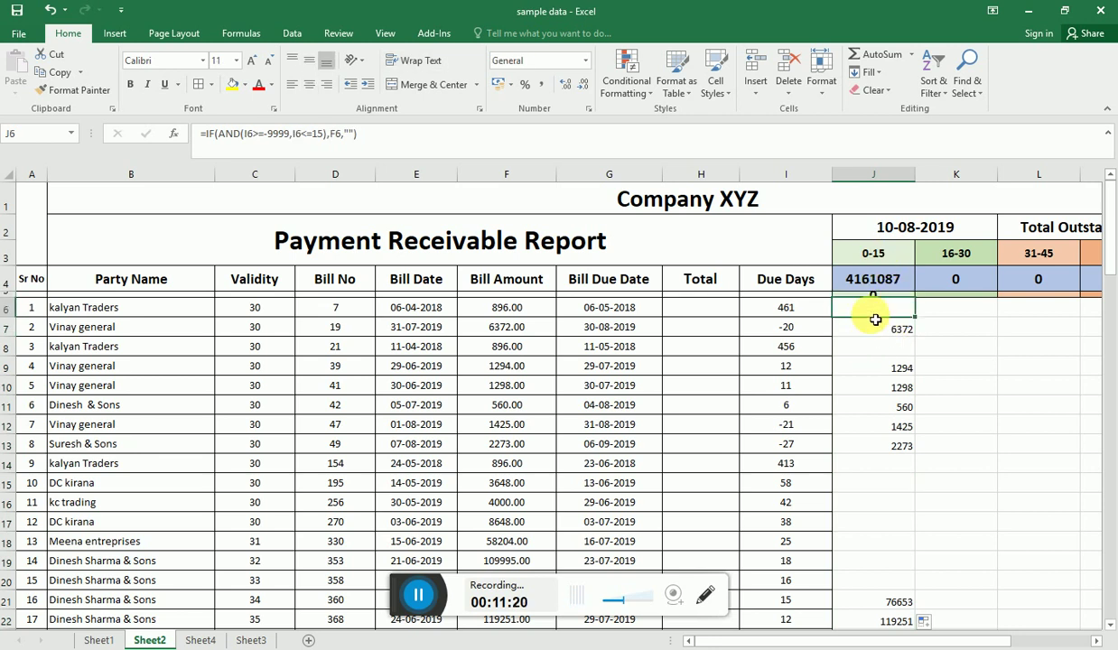
{"action": "scroll", "coordinate": [890, 374], "scroll_direction": "down", "scroll_amount": 3}
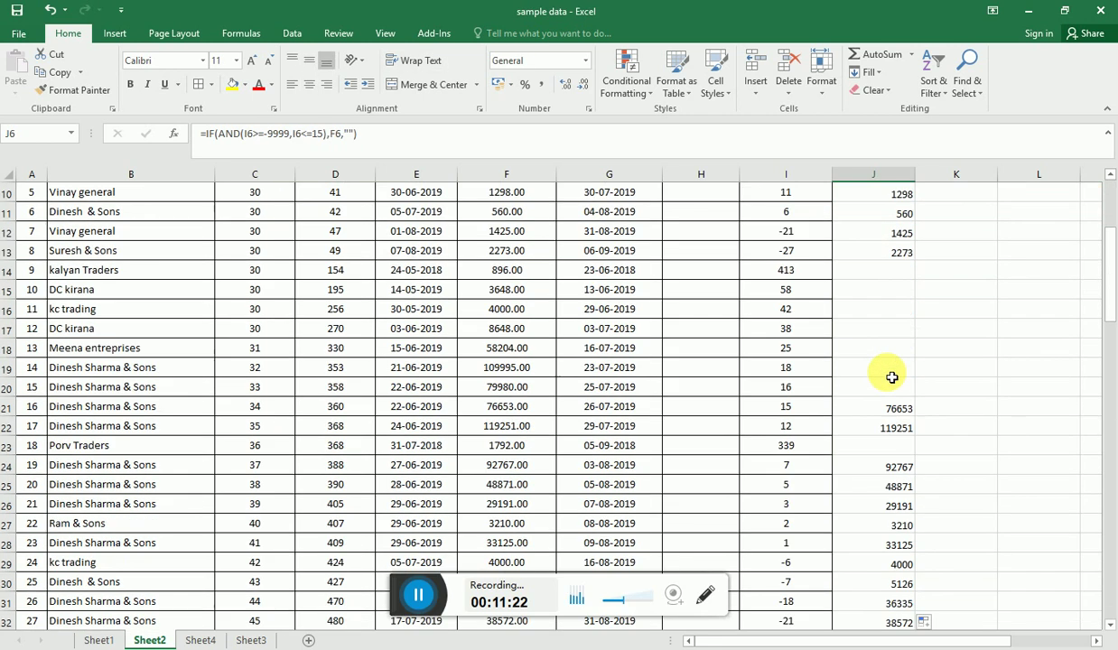
{"action": "scroll", "coordinate": [890, 349], "scroll_direction": "down", "scroll_amount": 3}
{"action": "scroll", "coordinate": [892, 377], "scroll_direction": "down", "scroll_amount": 1}
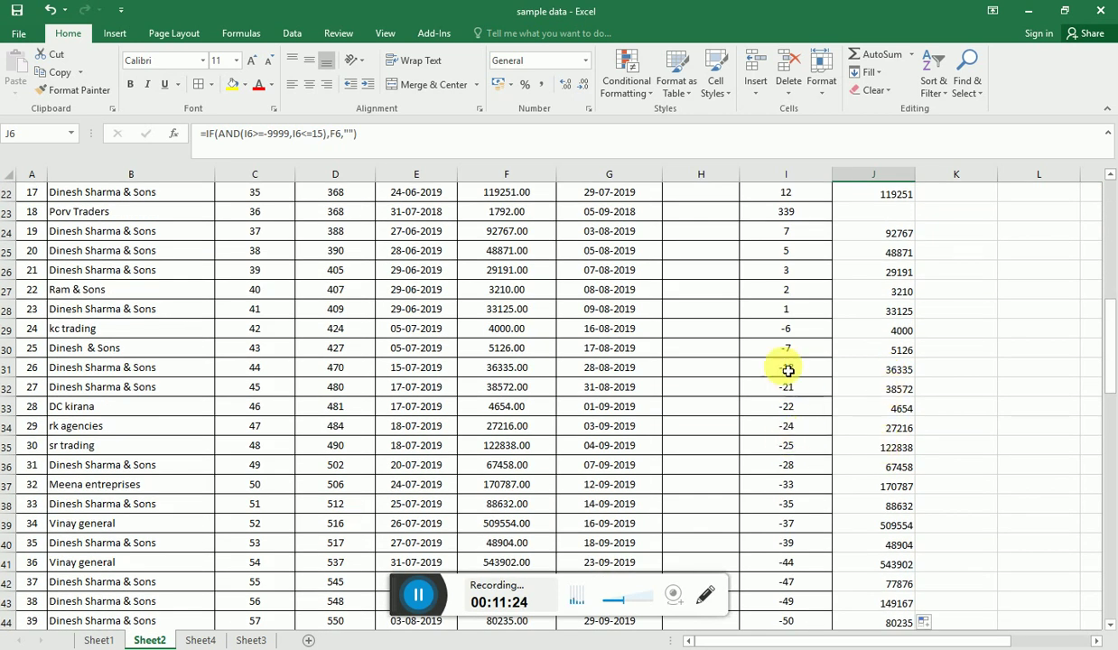
{"action": "scroll", "coordinate": [849, 424], "scroll_direction": "down", "scroll_amount": 2}
{"action": "scroll", "coordinate": [901, 478], "scroll_direction": "down", "scroll_amount": 6}
{"action": "left_click", "coordinate": [907, 289]}
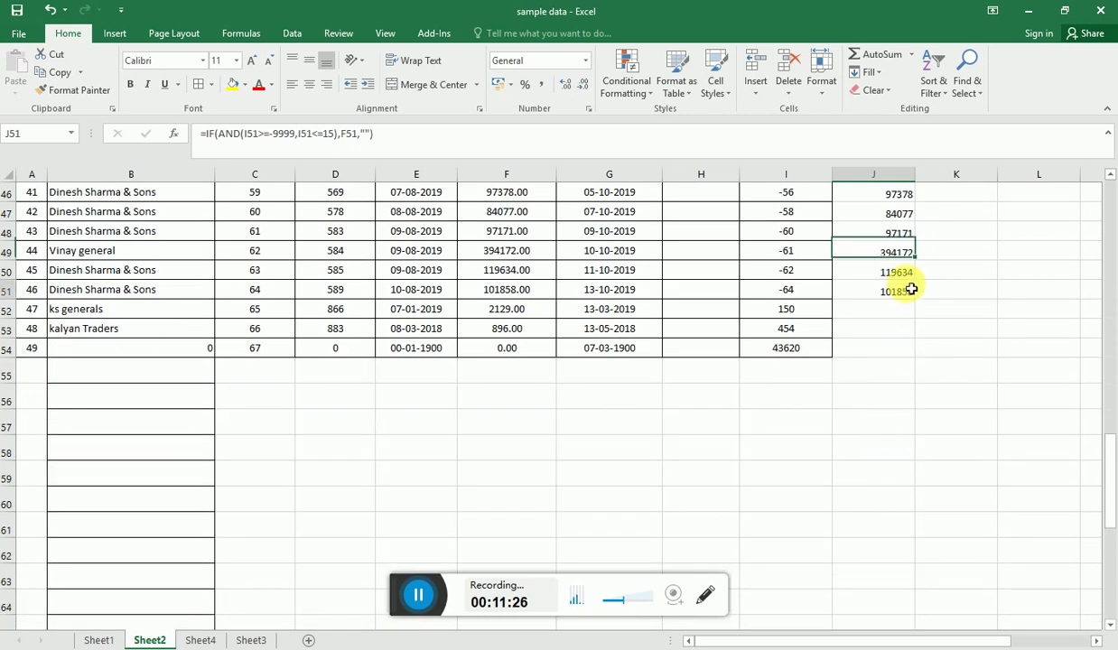
{"action": "left_click_drag", "start_coordinate": [914, 299], "coordinate": [921, 358]}
Step: Finish filling the 0-15 formula into J52:J54 and check the J54 formula
{"action": "left_click", "coordinate": [898, 310]}
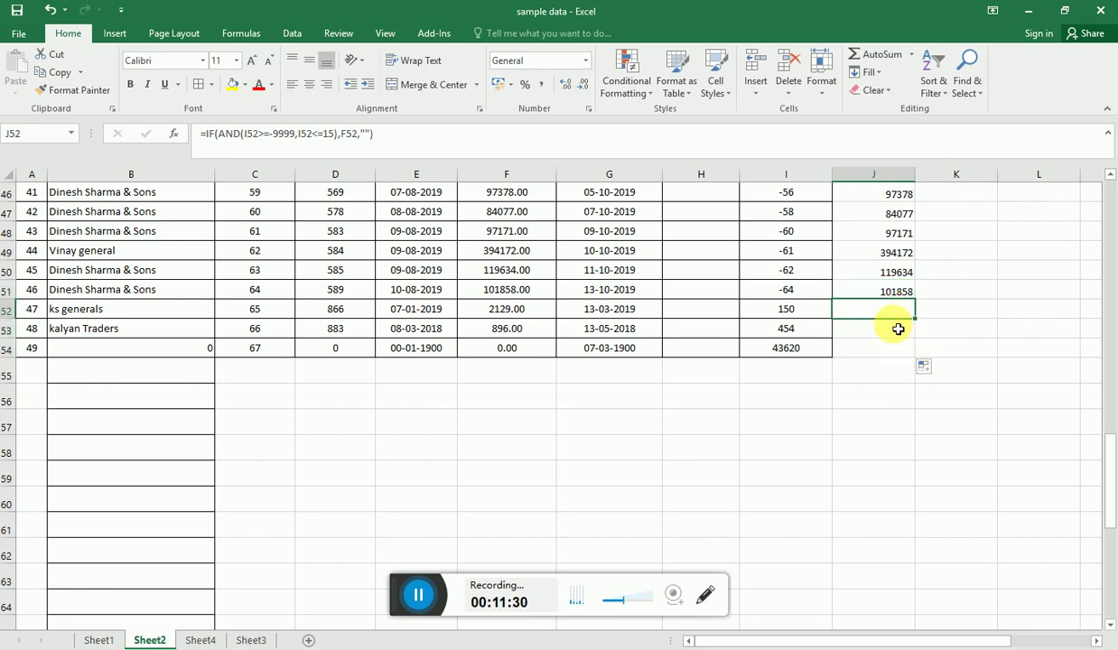
{"action": "left_click", "coordinate": [899, 329]}
{"action": "left_click", "coordinate": [894, 352]}
{"action": "scroll", "coordinate": [857, 331], "scroll_direction": "up", "scroll_amount": 15}
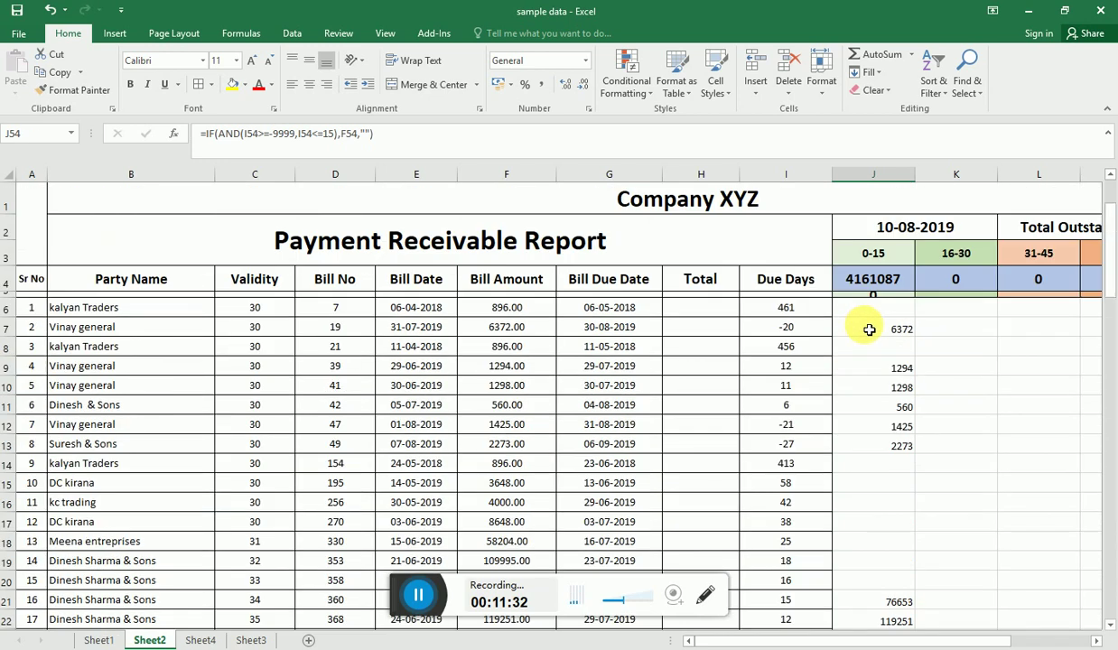
{"action": "left_click", "coordinate": [880, 308]}
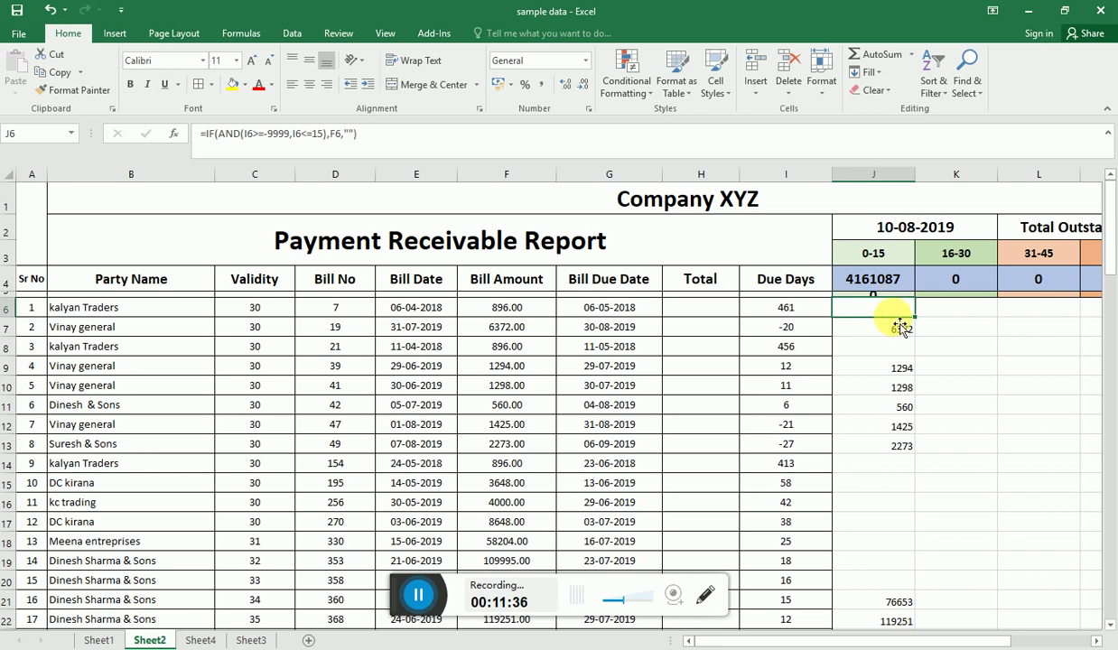
Step: Copy the 0-15 bucket formula from J6
{"action": "key", "text": "Right"}
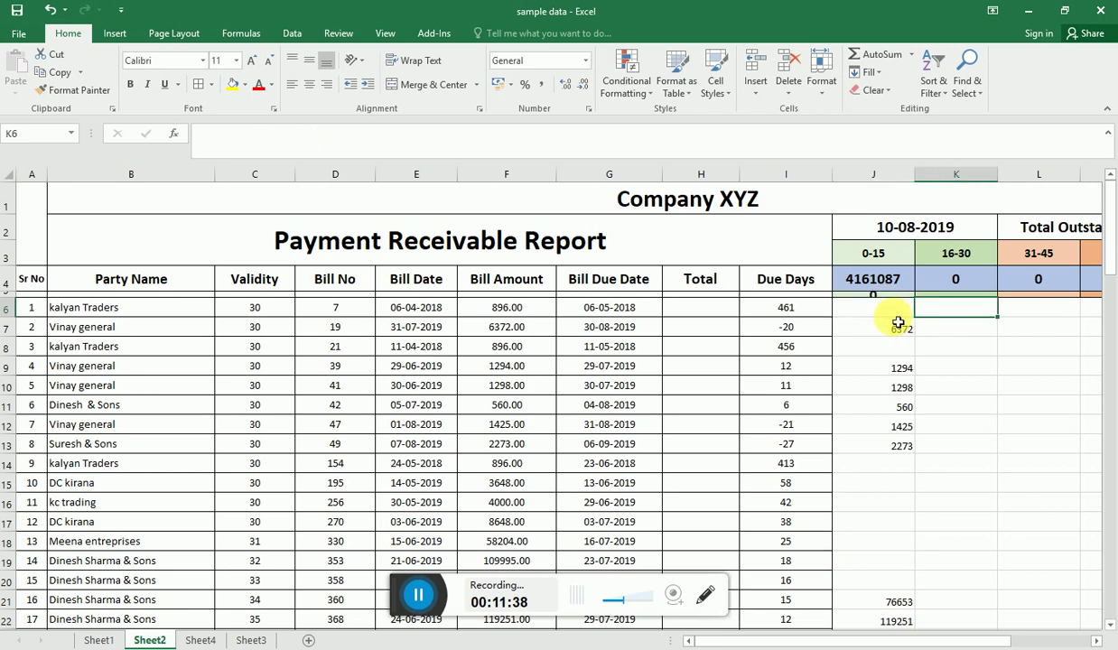
{"action": "type", "text": "="}
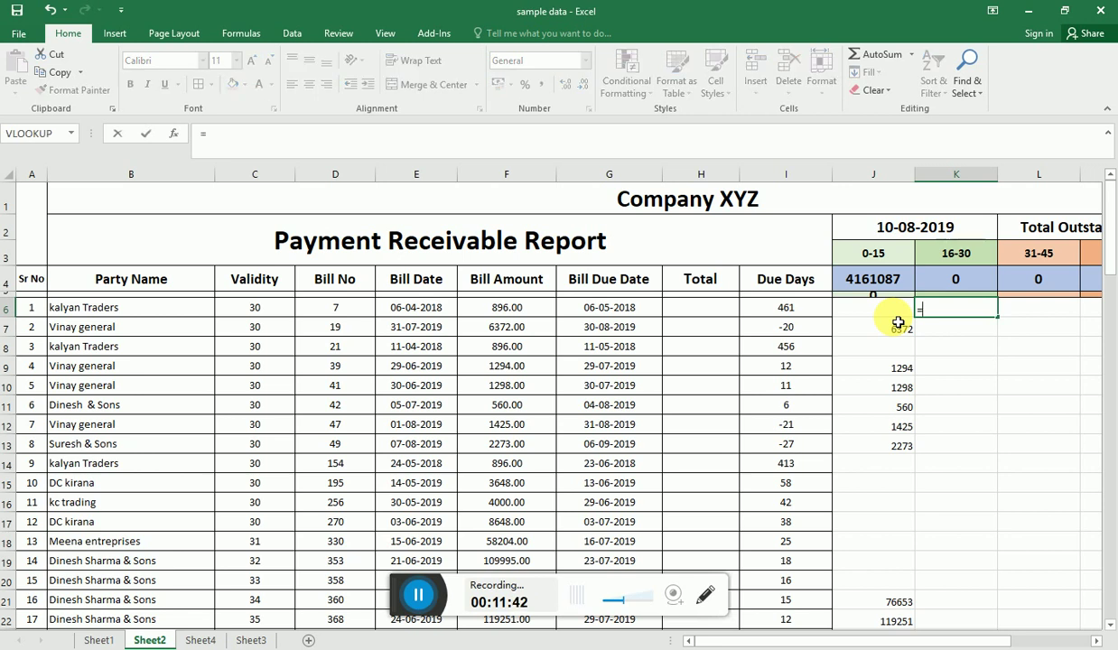
{"action": "key", "text": "Escape"}
{"action": "key", "text": "Left"}
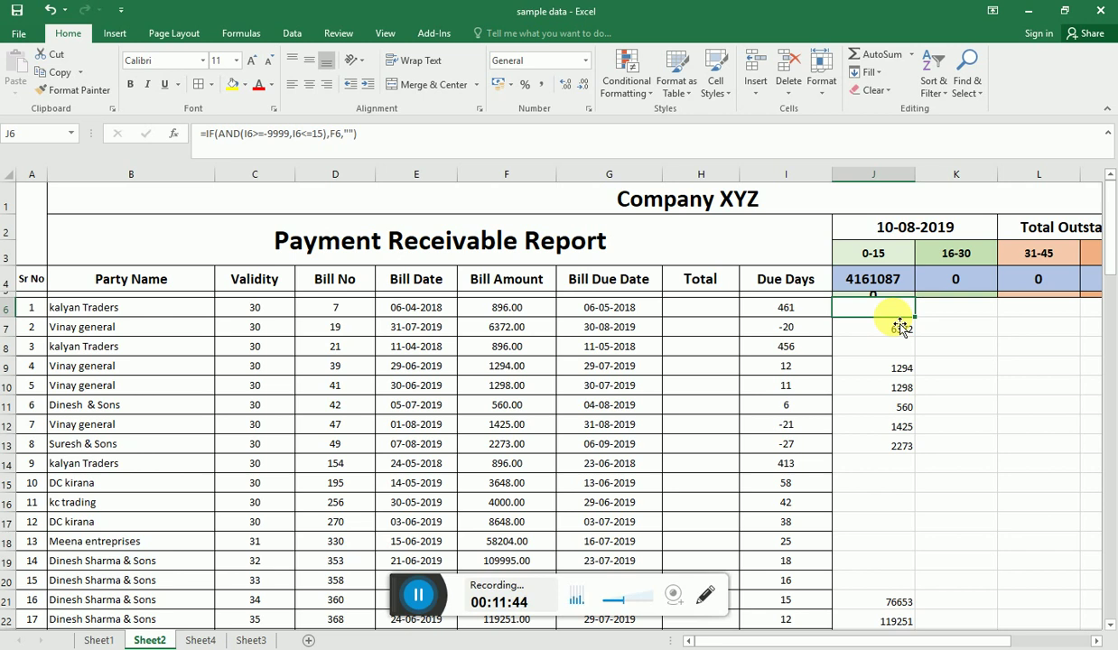
{"action": "key", "text": "ctrl+c"}
{"action": "key", "text": "Right"}
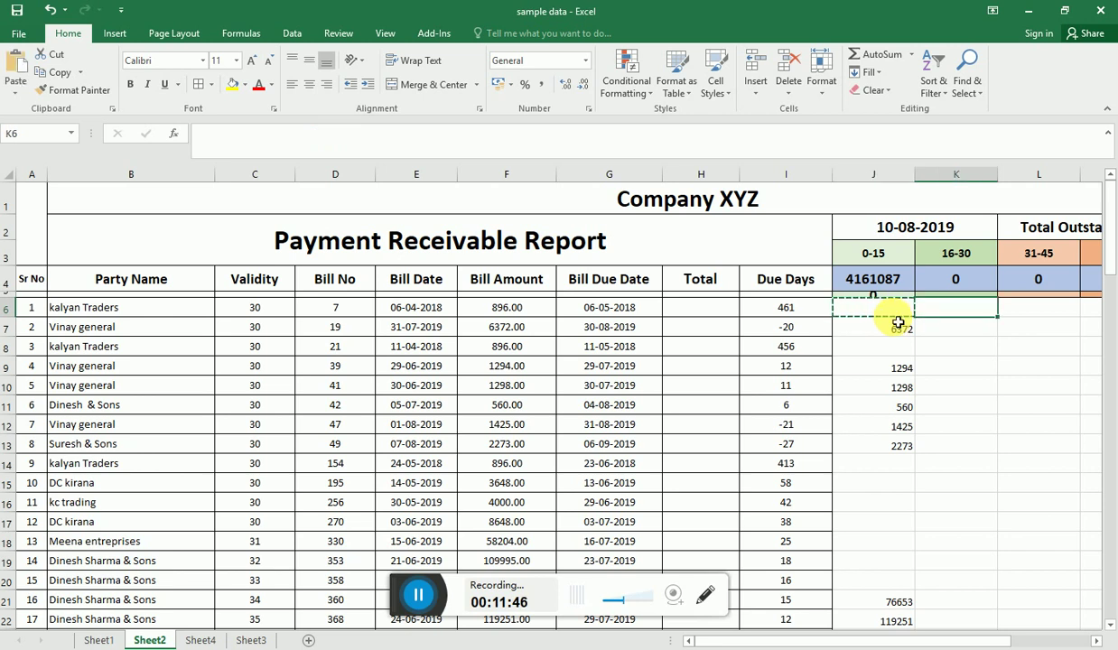
{"action": "key", "text": "Left"}
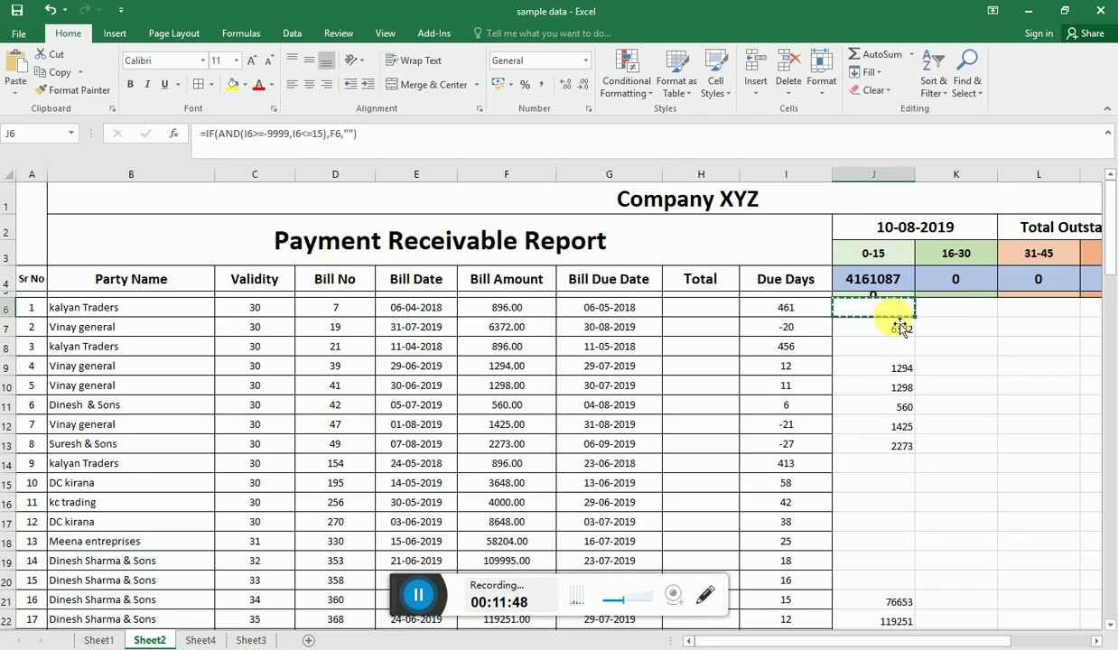
Step: Paste J6's formula text into K6 and accept Excel's suggested correction
{"action": "key", "text": "F2"}
{"action": "key", "text": "shift+Home"}
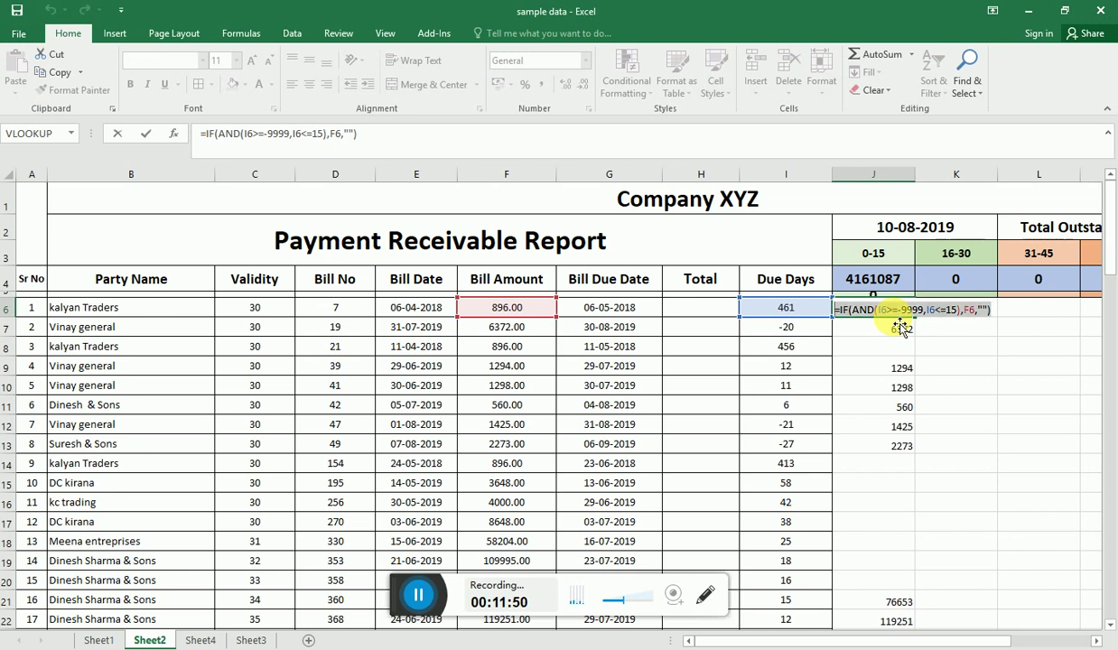
{"action": "key", "text": "Escape"}
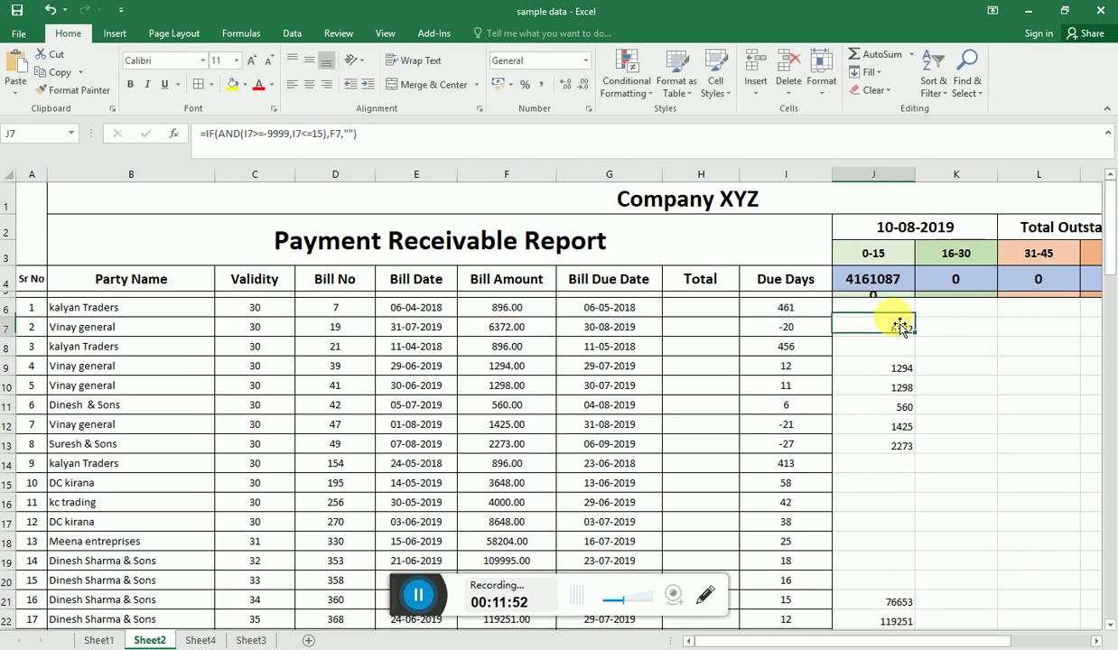
{"action": "key", "text": "Right"}
{"action": "type", "text": "="}
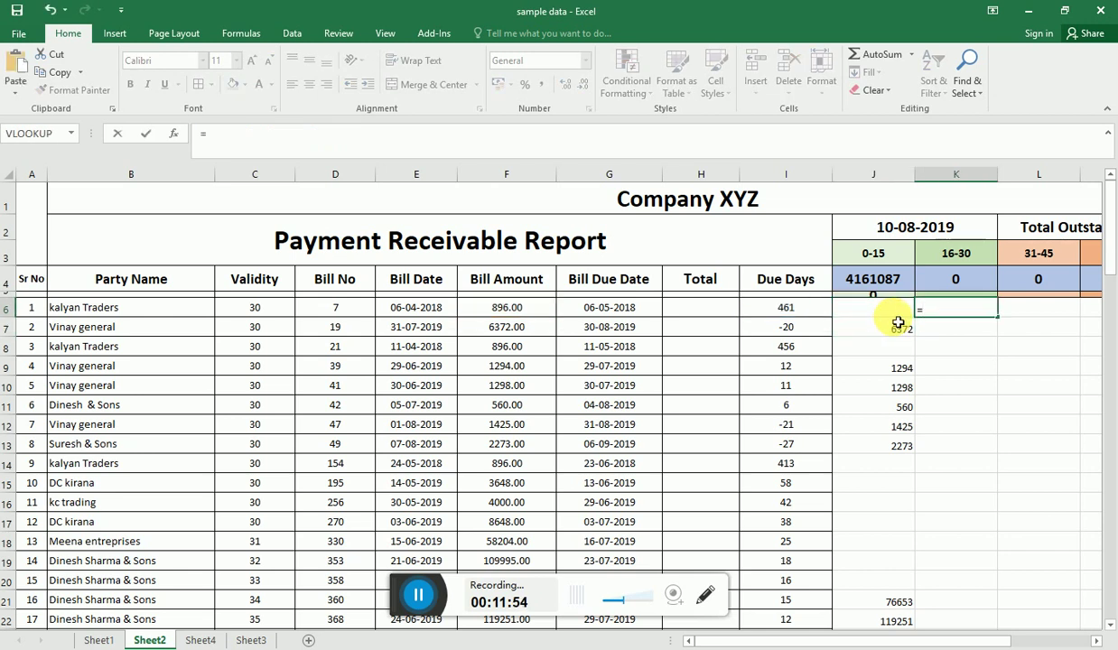
{"action": "key", "text": "ctrl+v"}
{"action": "key", "text": "Return"}
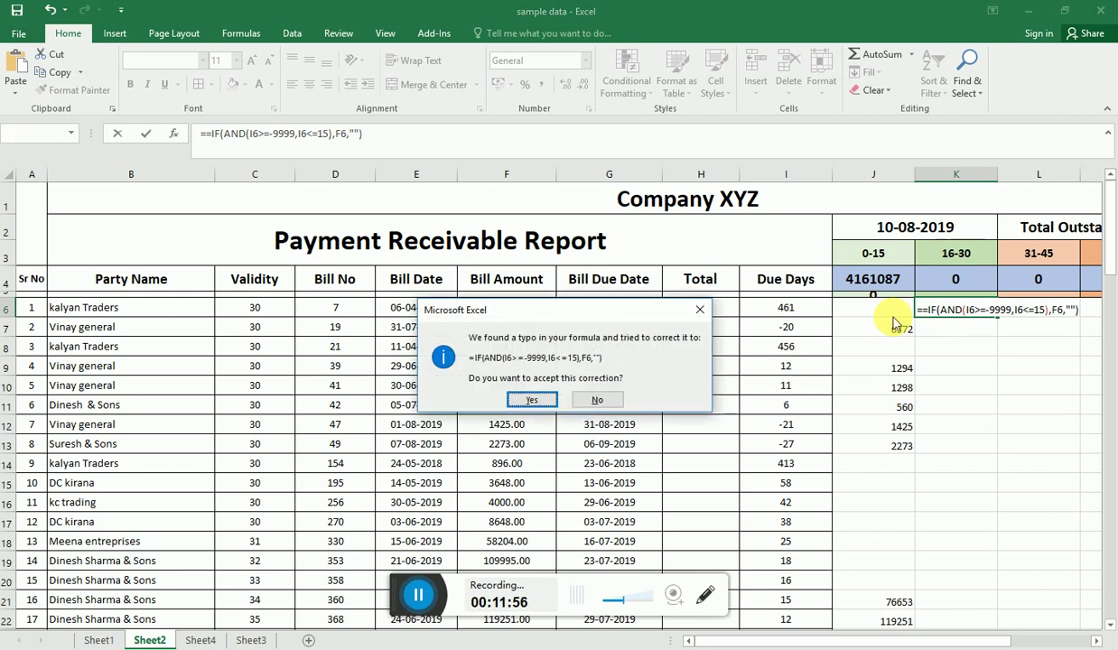
{"action": "key", "text": "Return"}
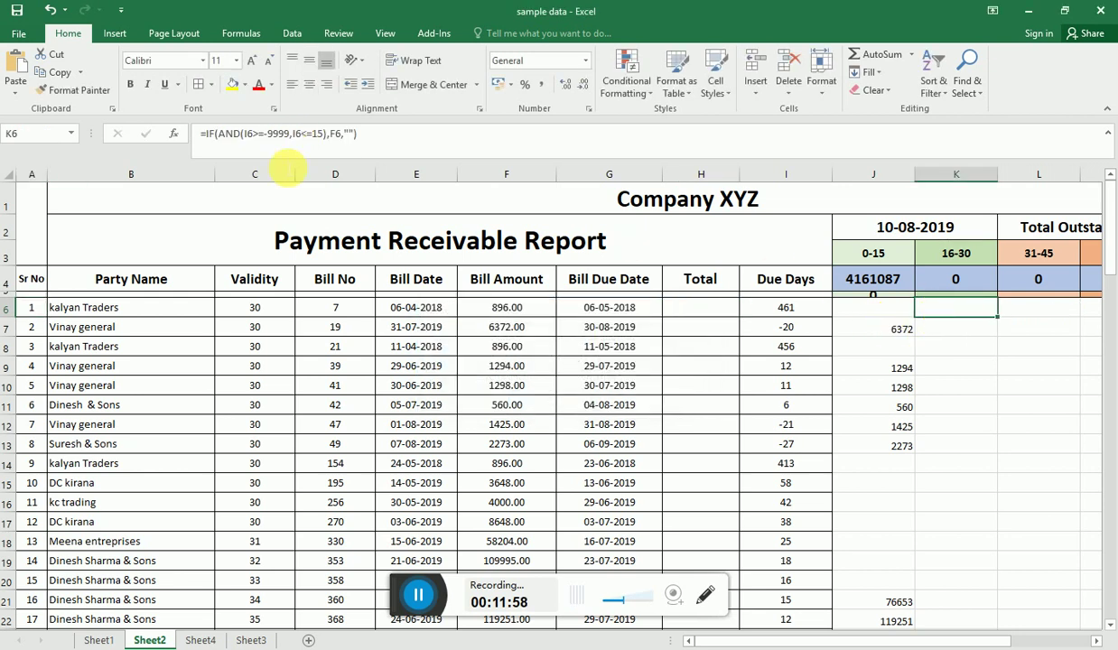
Step: Change K6's formula to =IF(AND(I6>=16,I6<=30),F6,"")
{"action": "double_click", "coordinate": [931, 309]}
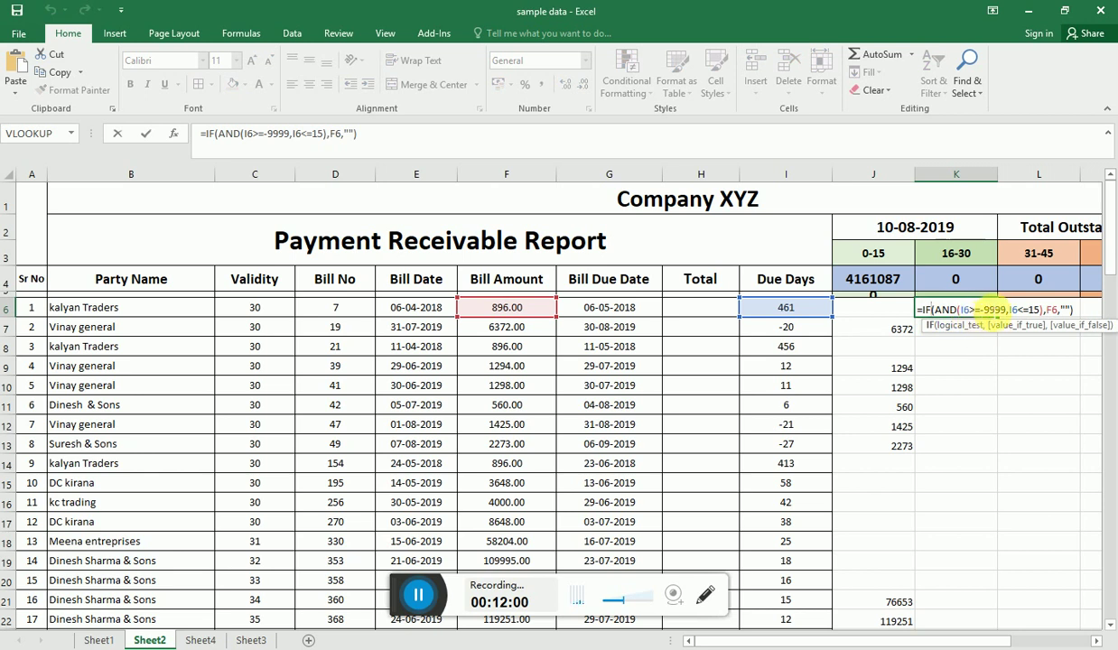
{"action": "left_click", "coordinate": [980, 310]}
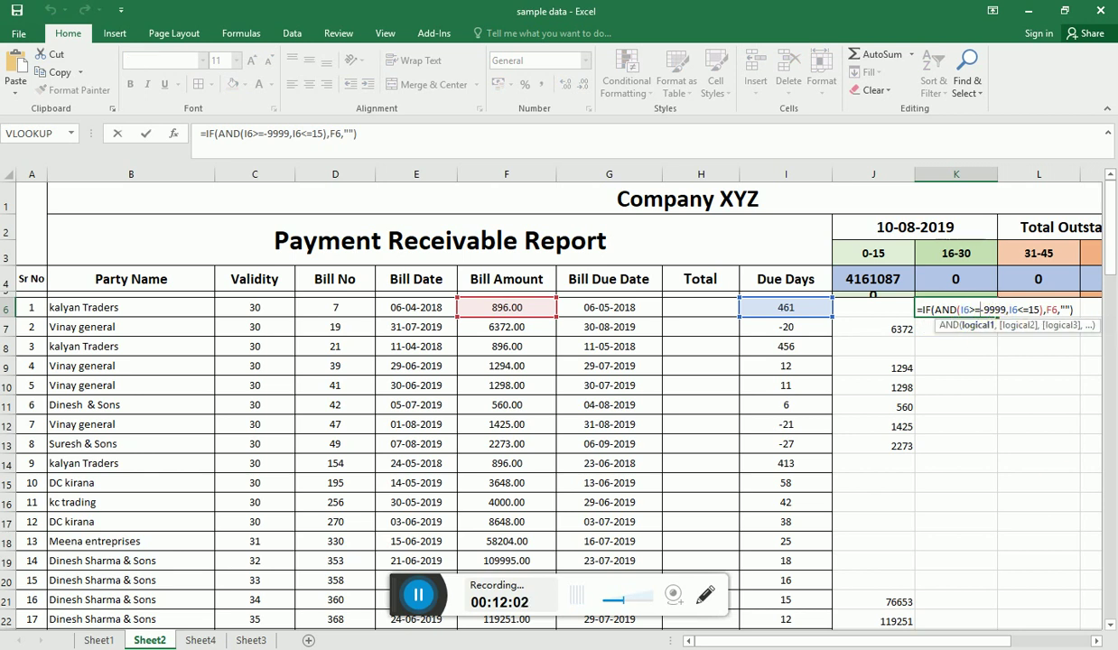
{"action": "key", "text": "Delete"}
{"action": "key", "text": "Delete"}
{"action": "key", "text": "Delete"}
{"action": "key", "text": "Delete"}
{"action": "key", "text": "Delete"}
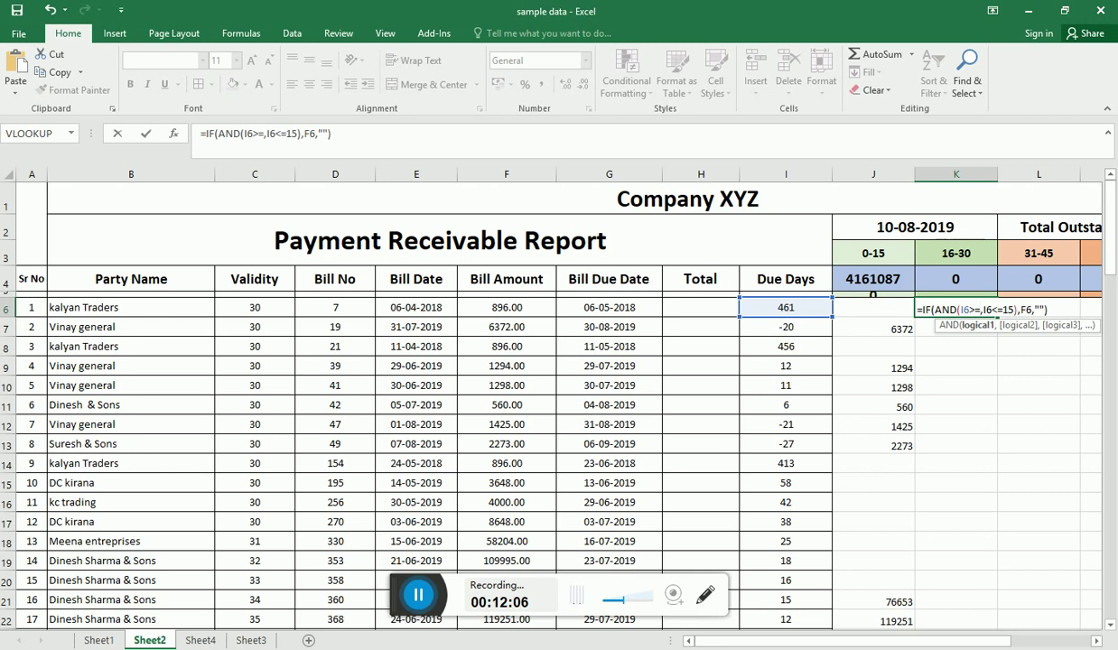
{"action": "type", "text": "16"}
{"action": "key", "text": "Right"}
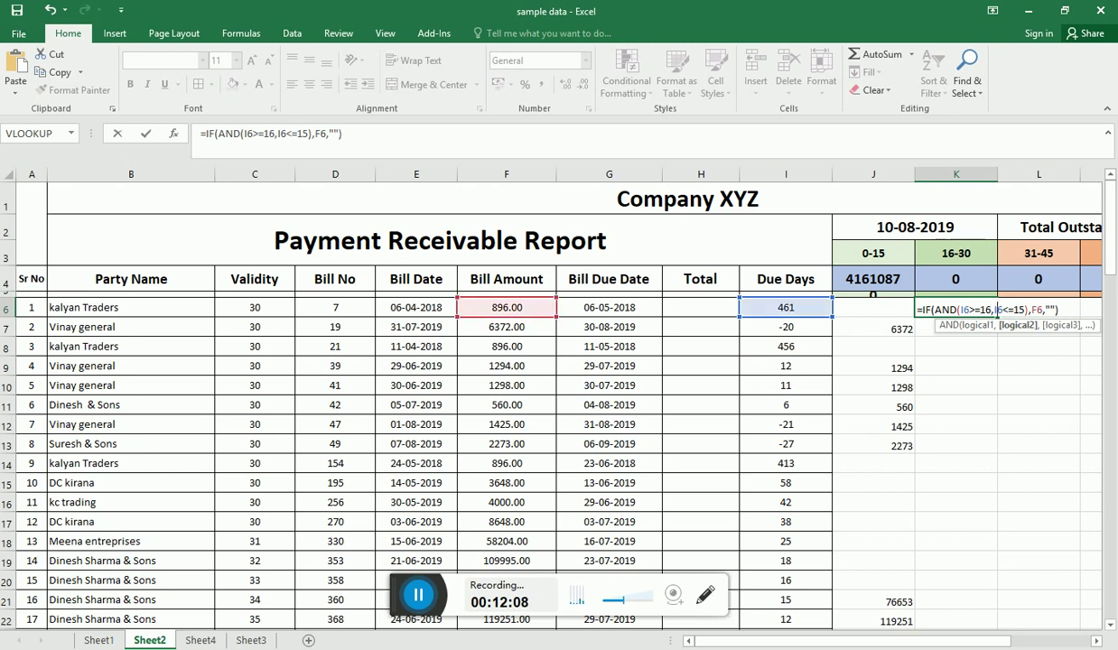
{"action": "key", "text": "Right"}
{"action": "key", "text": "Right"}
{"action": "key", "text": "Right"}
{"action": "key", "text": "Delete"}
{"action": "key", "text": "Delete"}
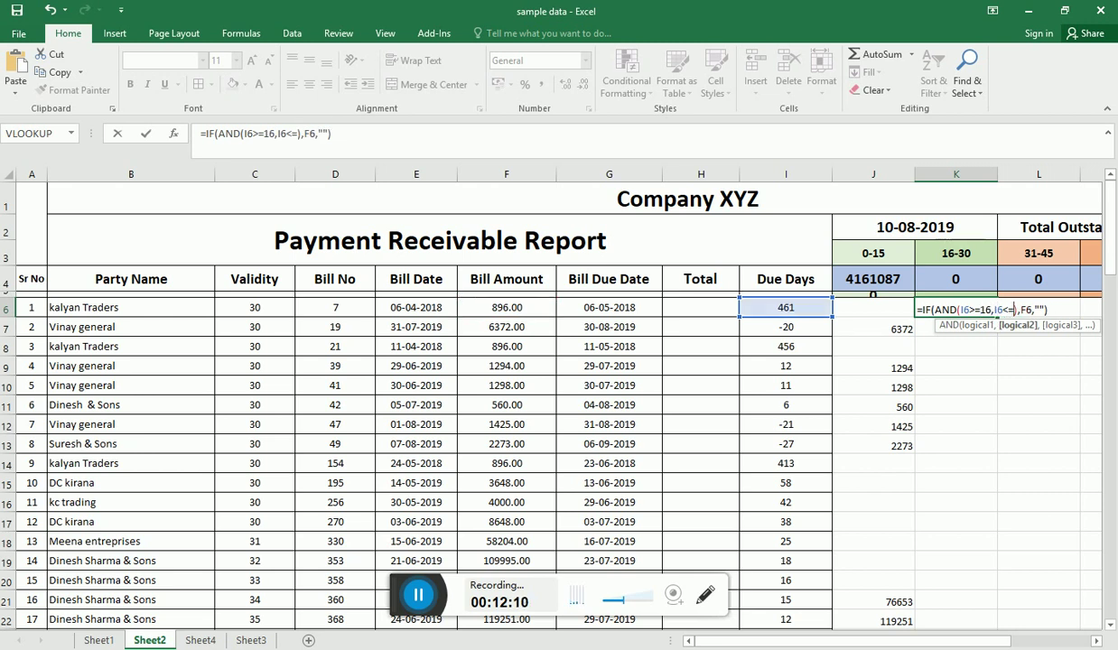
{"action": "type", "text": "30"}
{"action": "key", "text": "Return"}
{"action": "key", "text": "Up"}
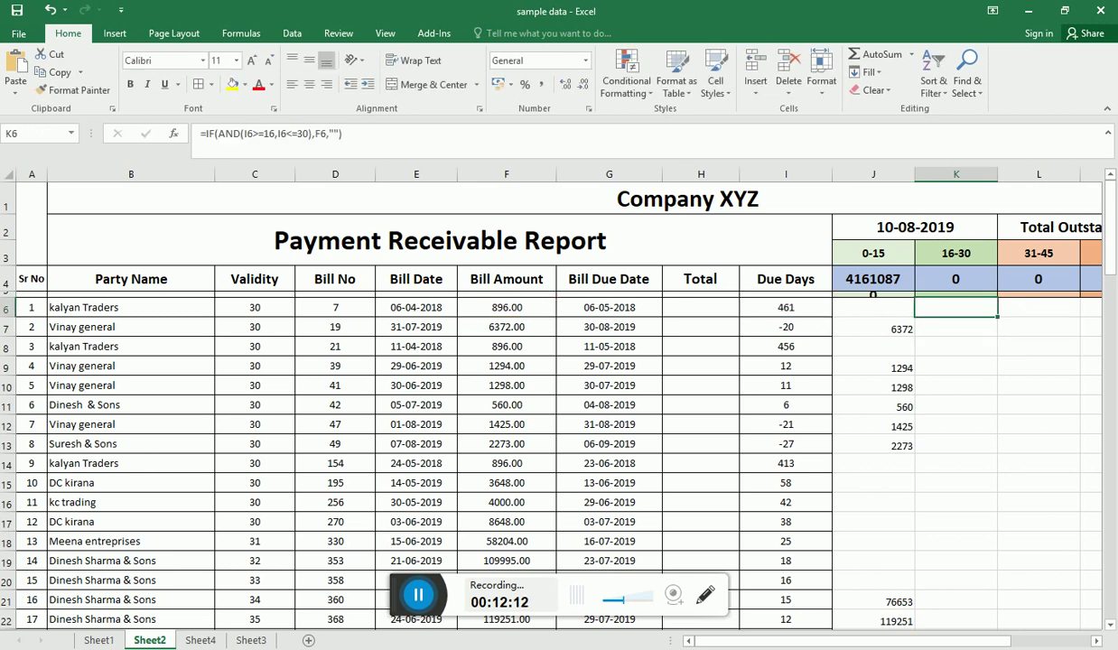
Step: Fill the 16-30 formula down column K and check the K18:K20 amounts
{"action": "double_click", "coordinate": [997, 316]}
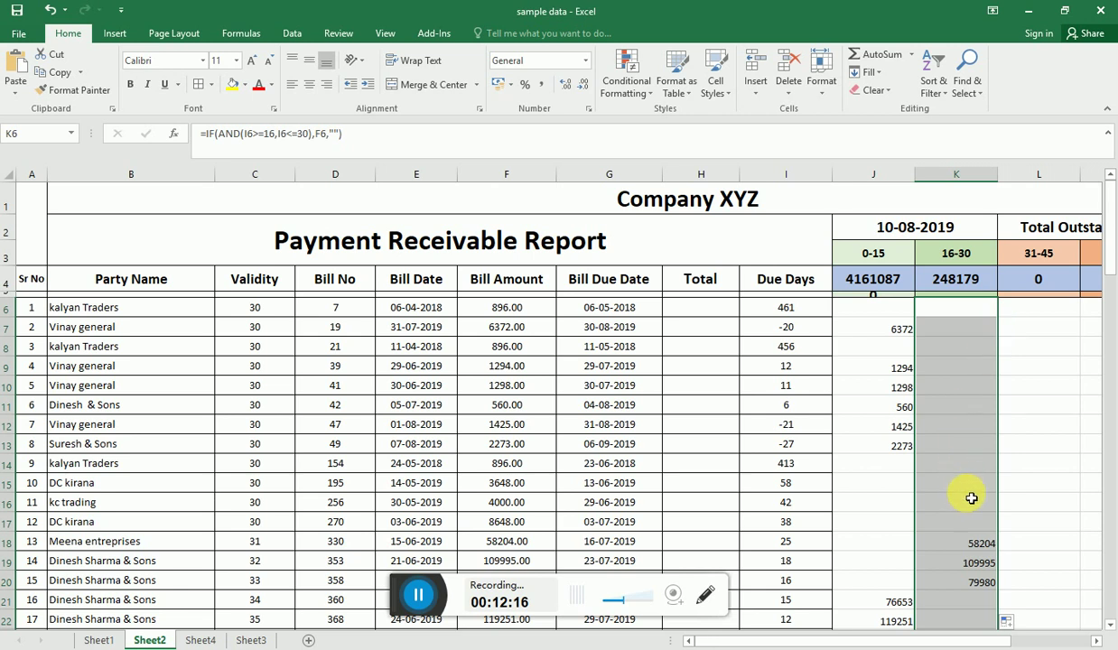
{"action": "mouse_move", "coordinate": [984, 543]}
{"action": "left_mouse_down"}
{"action": "mouse_move", "coordinate": [779, 591]}
{"action": "mouse_move", "coordinate": [996, 551]}
{"action": "left_mouse_up"}
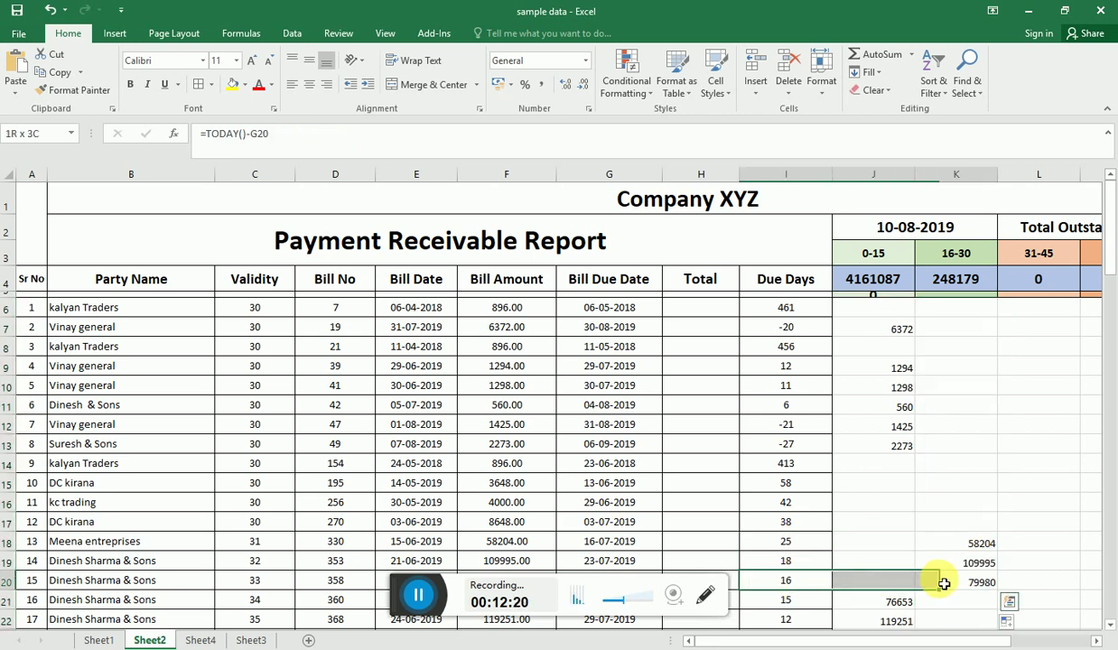
{"action": "scroll", "coordinate": [995, 552], "scroll_direction": "down", "scroll_amount": 5}
{"action": "scroll", "coordinate": [995, 552], "scroll_direction": "down", "scroll_amount": 3}
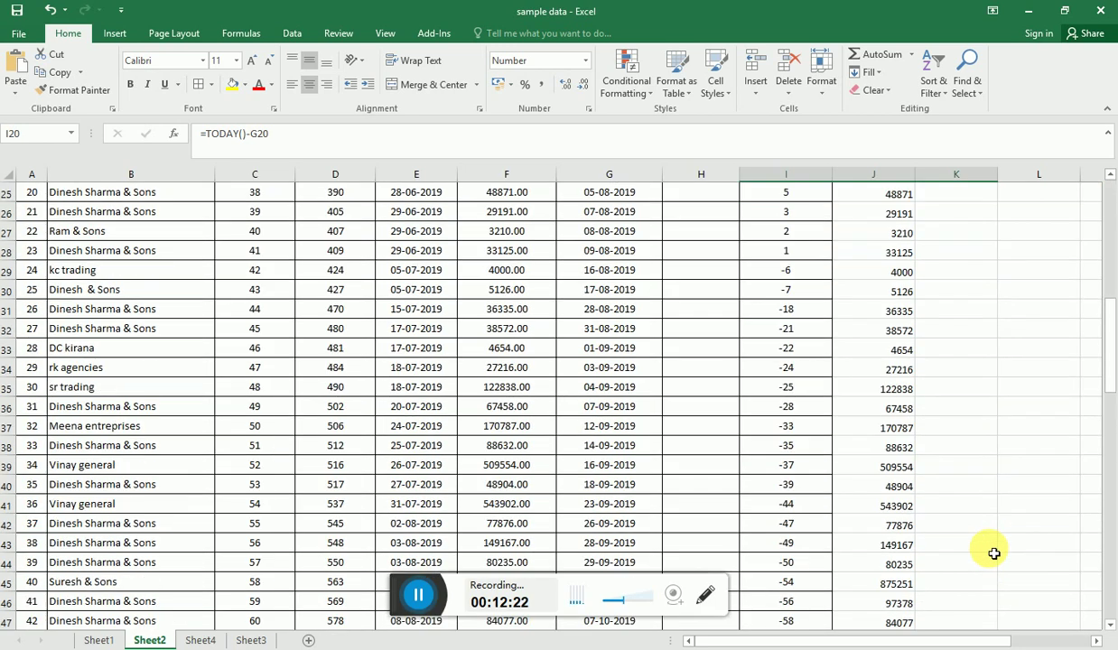
{"action": "scroll", "coordinate": [996, 552], "scroll_direction": "down", "scroll_amount": 4}
{"action": "scroll", "coordinate": [992, 555], "scroll_direction": "up", "scroll_amount": 6}
{"action": "scroll", "coordinate": [992, 555], "scroll_direction": "up", "scroll_amount": 4}
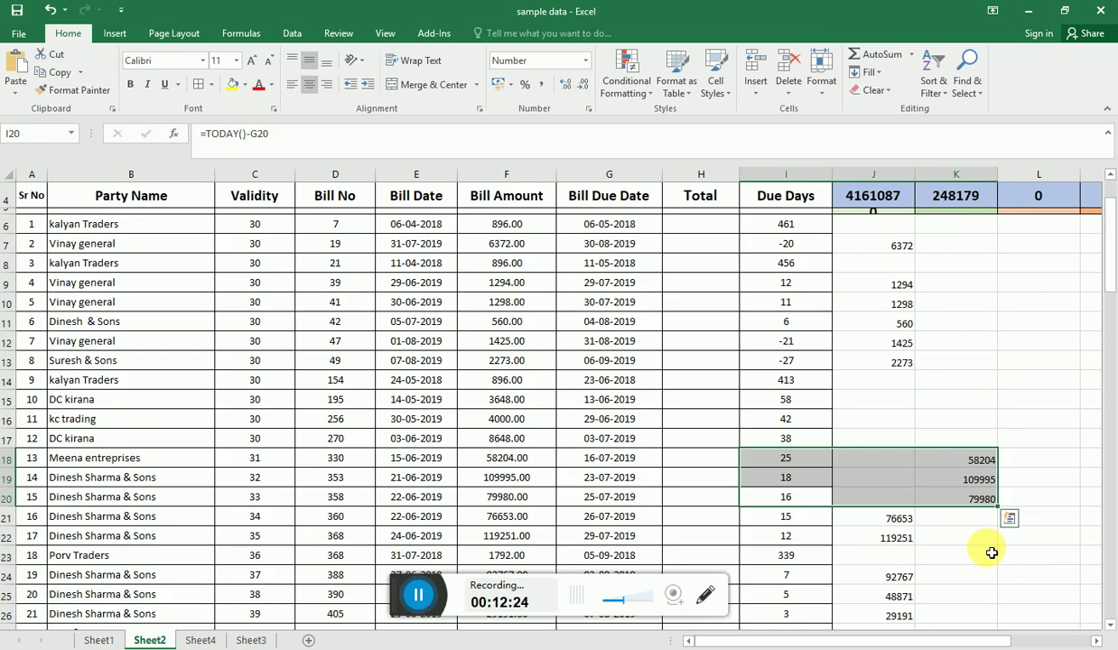
{"action": "left_click_drag", "start_coordinate": [979, 463], "coordinate": [982, 499]}
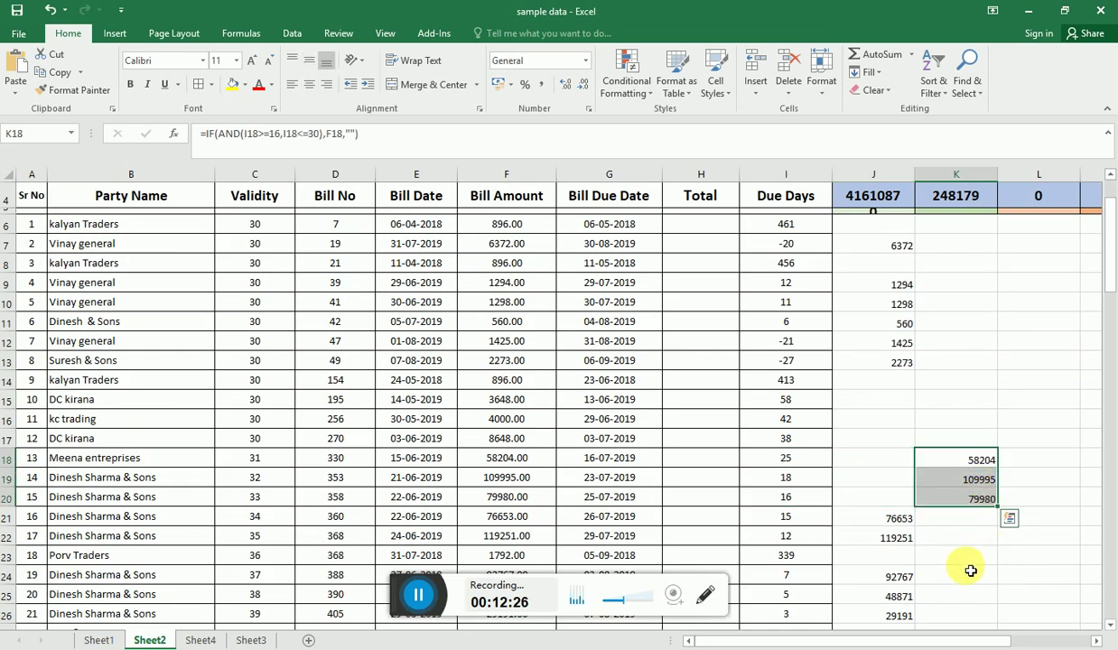
{"action": "scroll", "coordinate": [1055, 269], "scroll_direction": "up", "scroll_amount": 1}
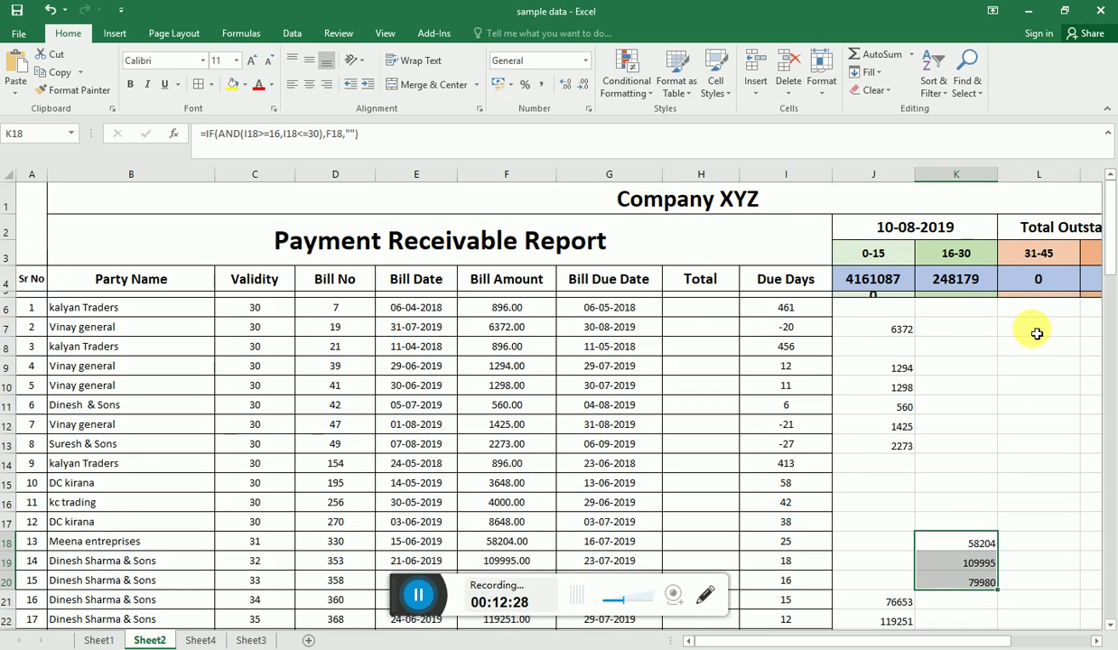
{"action": "left_click", "coordinate": [1029, 310]}
Step: Paste the 0-15 bucket formula into L6
{"action": "left_click_drag", "start_coordinate": [934, 317], "coordinate": [1048, 310]}
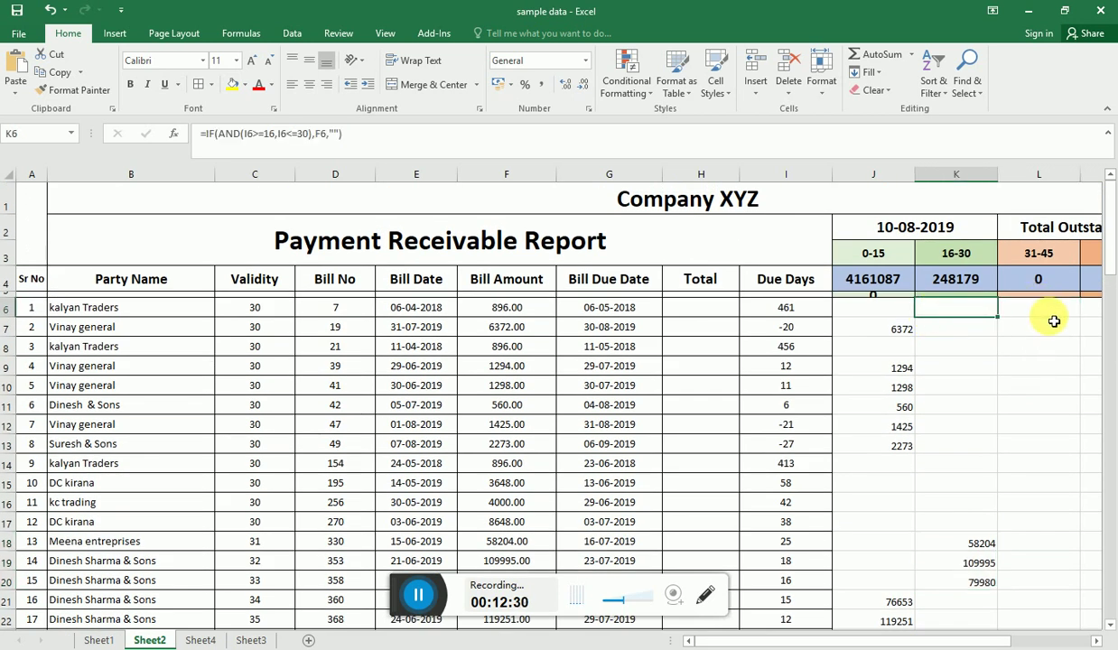
{"action": "double_click", "coordinate": [1039, 309]}
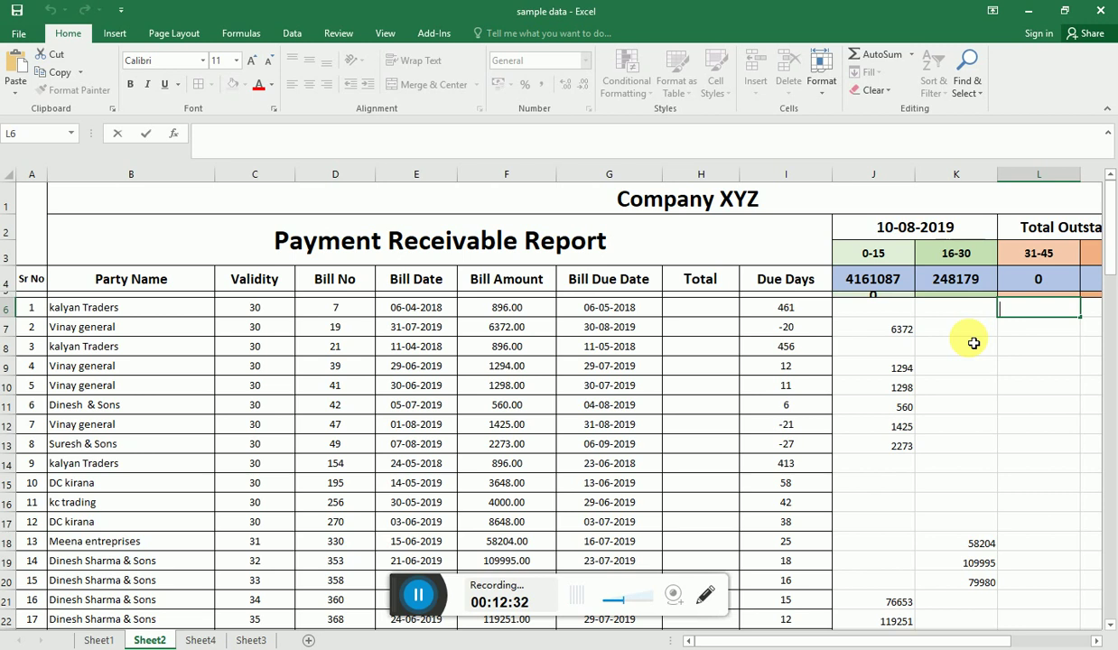
{"action": "type", "text": "=IF(AND(I6>=-9999,I6<=15),F6,\"\")"}
{"action": "key", "text": "shift+Return"}
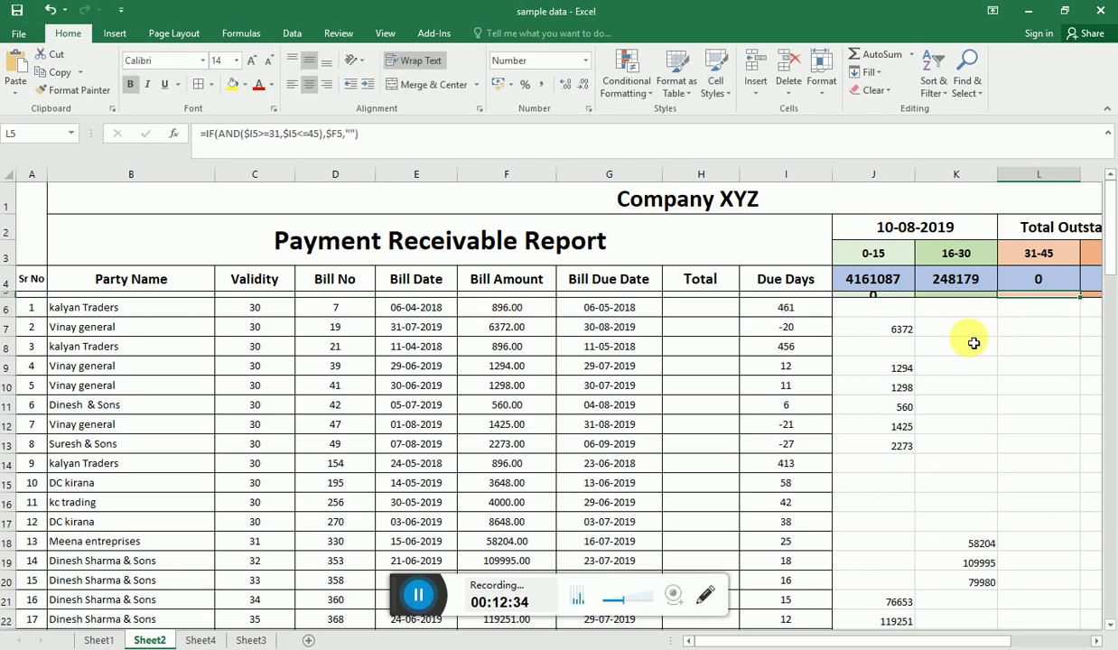
{"action": "key", "text": "Down"}
Step: Edit L6's bounds to make it =IF(AND(I6>=31,I6<=45),F6,"")
{"action": "key", "text": "F2"}
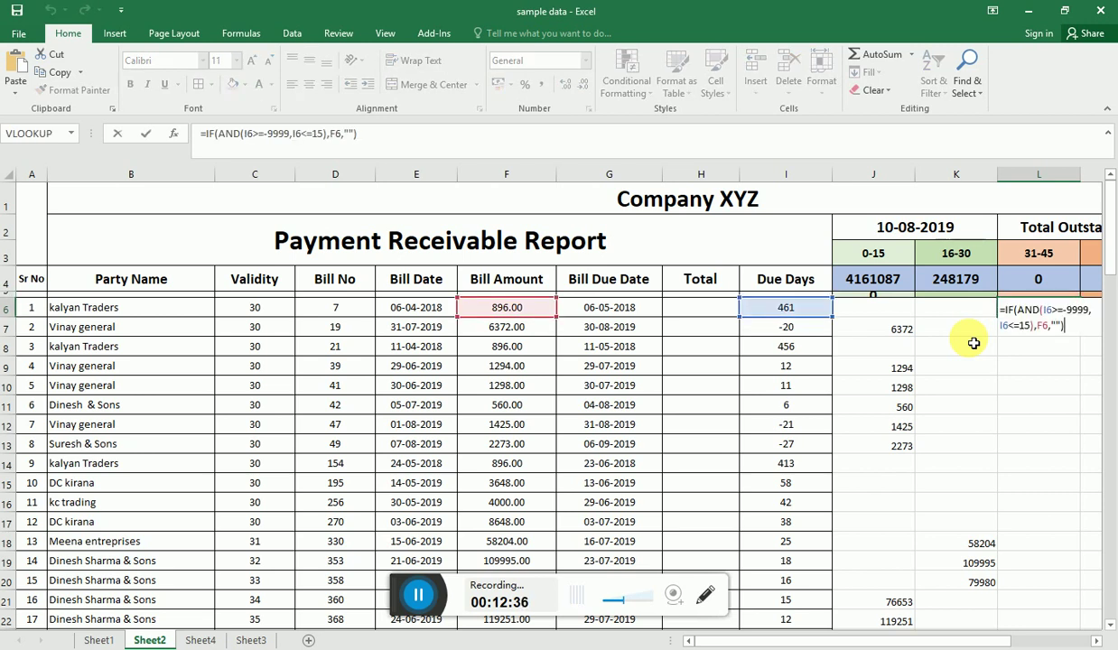
{"action": "key", "text": "Left"}
{"action": "key", "text": "Left"}
{"action": "key", "text": "Left"}
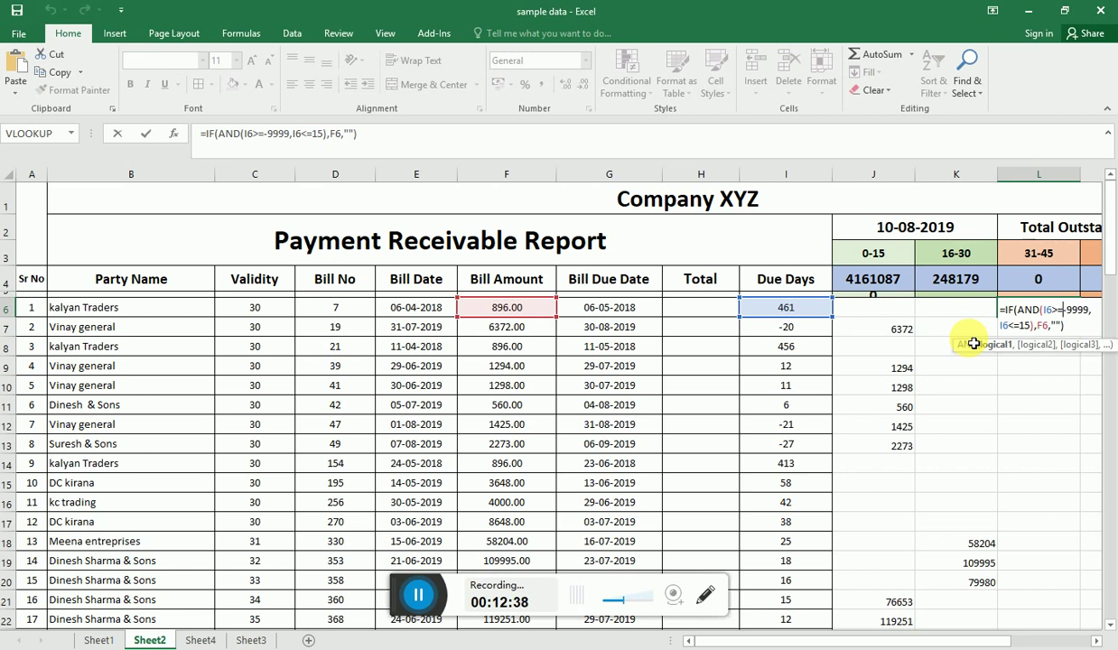
{"action": "key", "text": "BackSpace"}
{"action": "key", "text": "BackSpace"}
{"action": "key", "text": "BackSpace"}
{"action": "key", "text": "BackSpace"}
{"action": "key", "text": "BackSpace"}
{"action": "type", "text": "31"}
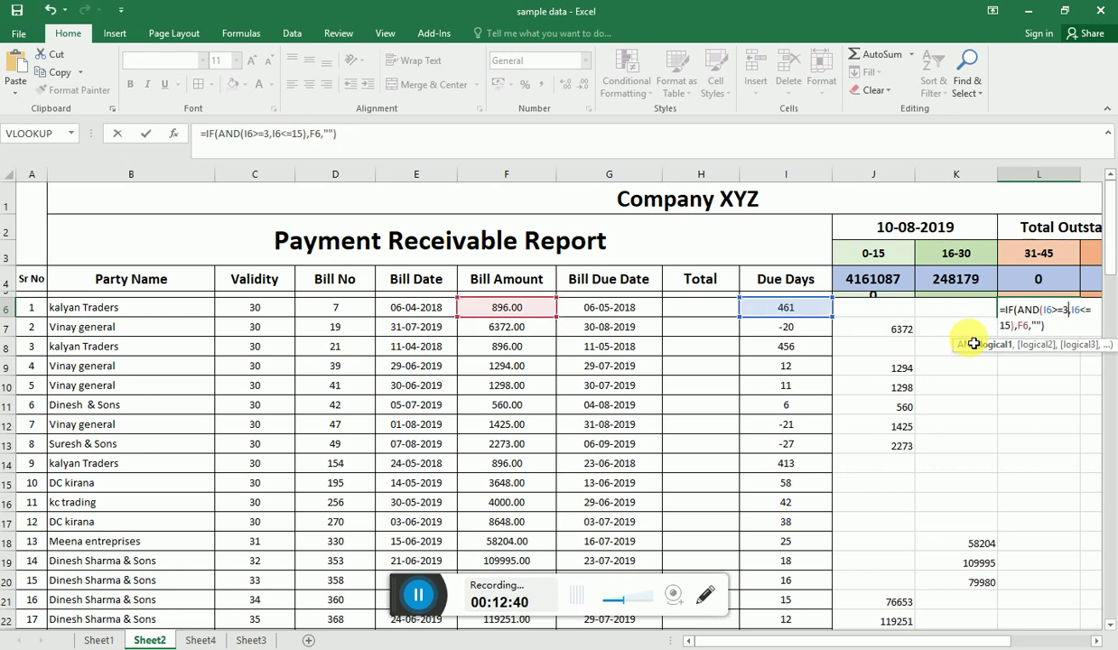
{"action": "key", "text": "End"}
{"action": "key", "text": "Left"}
{"action": "key", "text": "Left"}
{"action": "key", "text": "Left"}
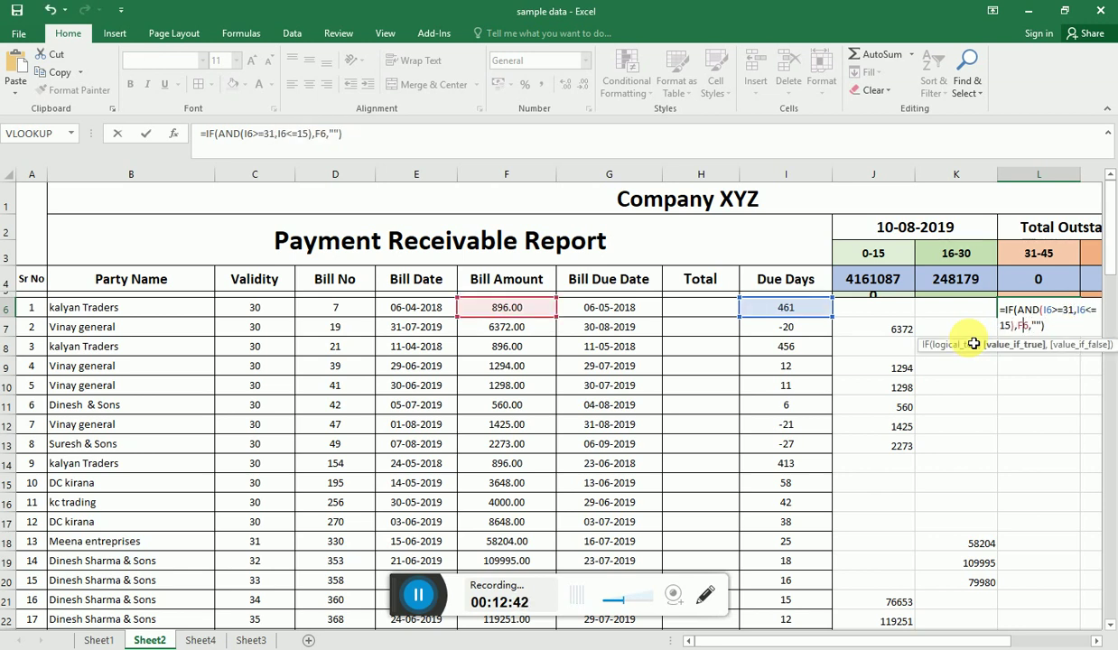
{"action": "key", "text": "Left"}
{"action": "key", "text": "Left"}
{"action": "key", "text": "BackSpace"}
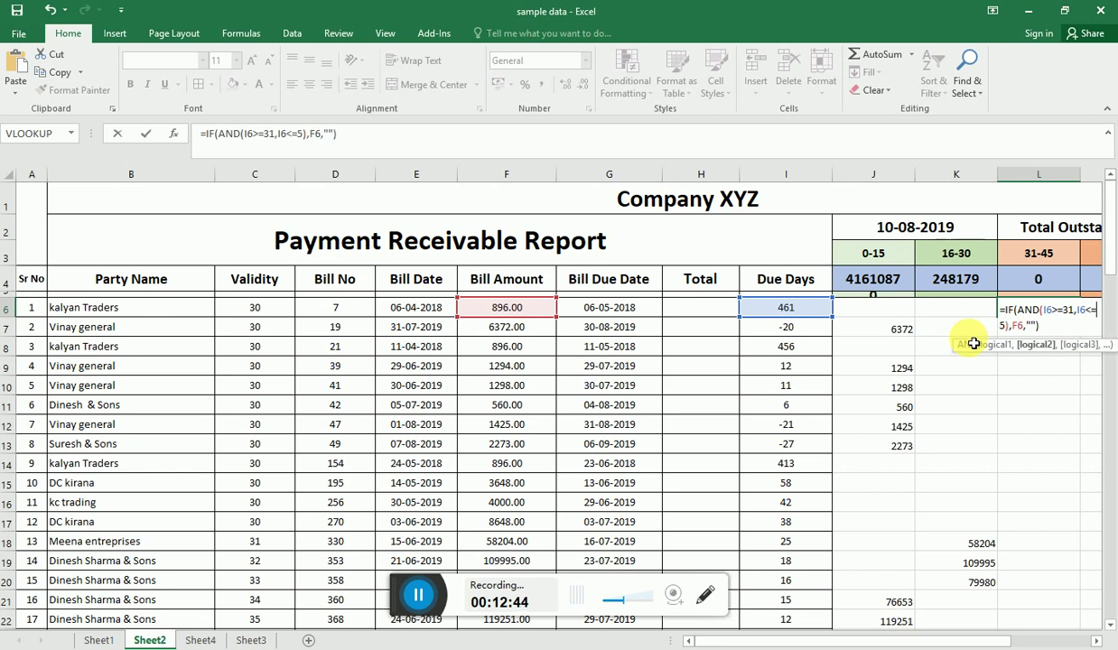
{"action": "type", "text": "4"}
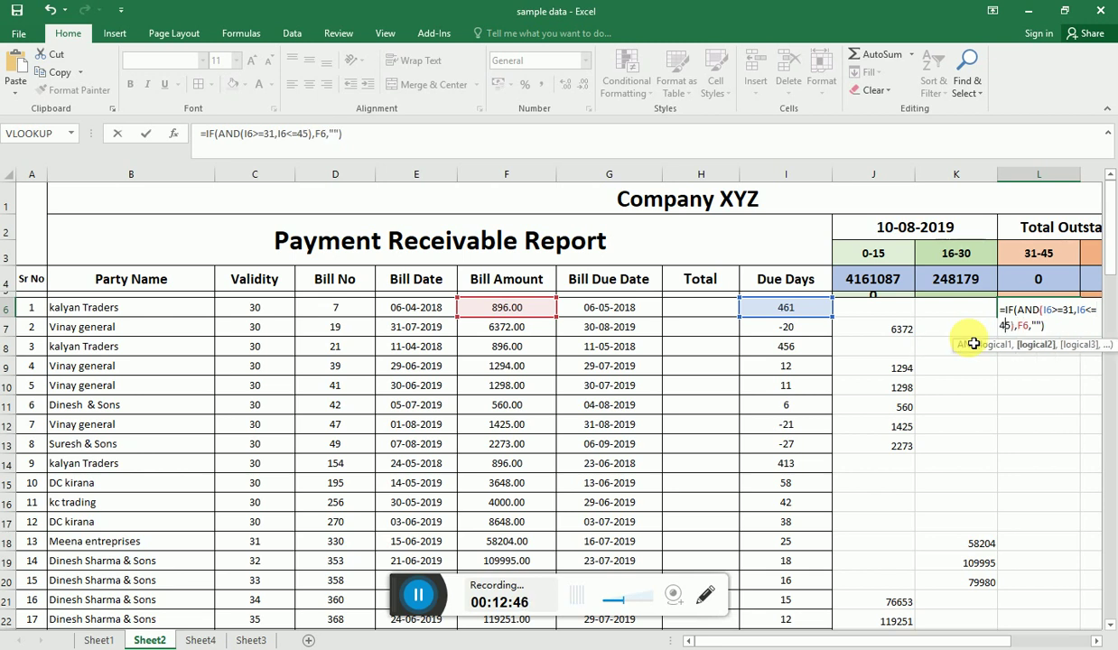
{"action": "key", "text": "Return"}
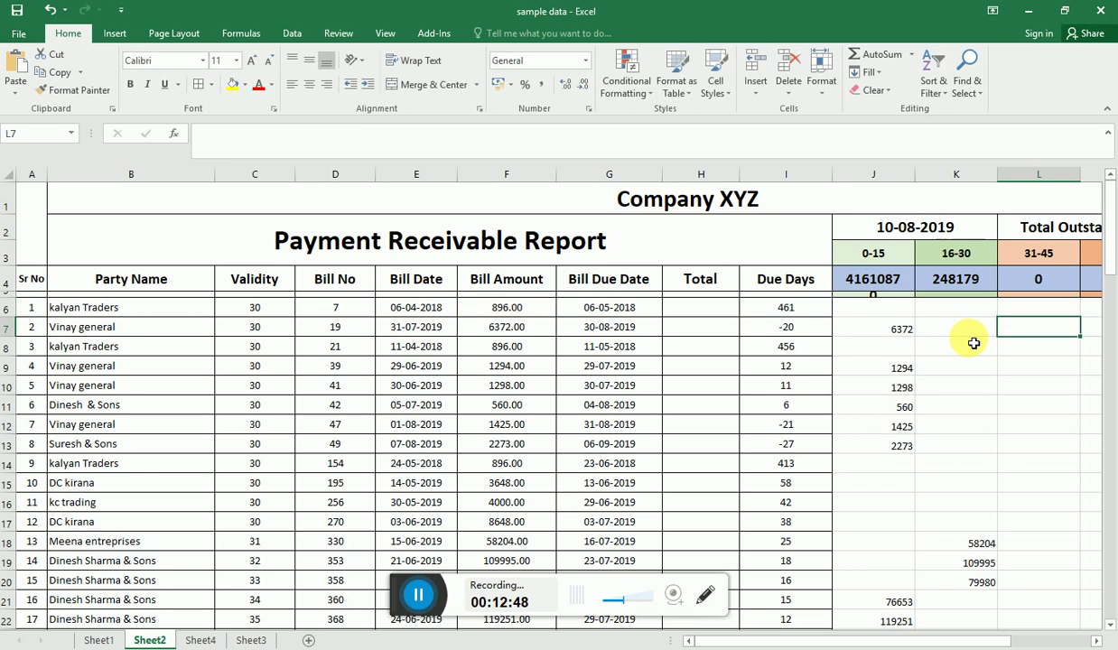
{"action": "key", "text": "Up"}
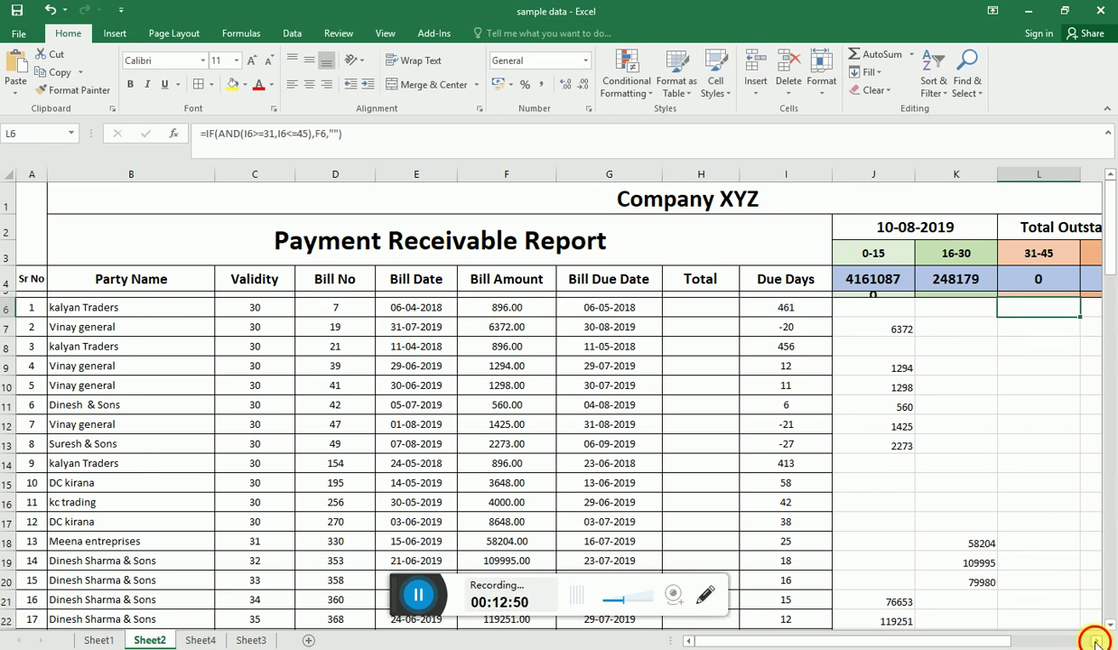
Step: Fill the 31-45 formula down column L and check the rows 16–17 amounts
{"action": "left_click", "coordinate": [1094, 639]}
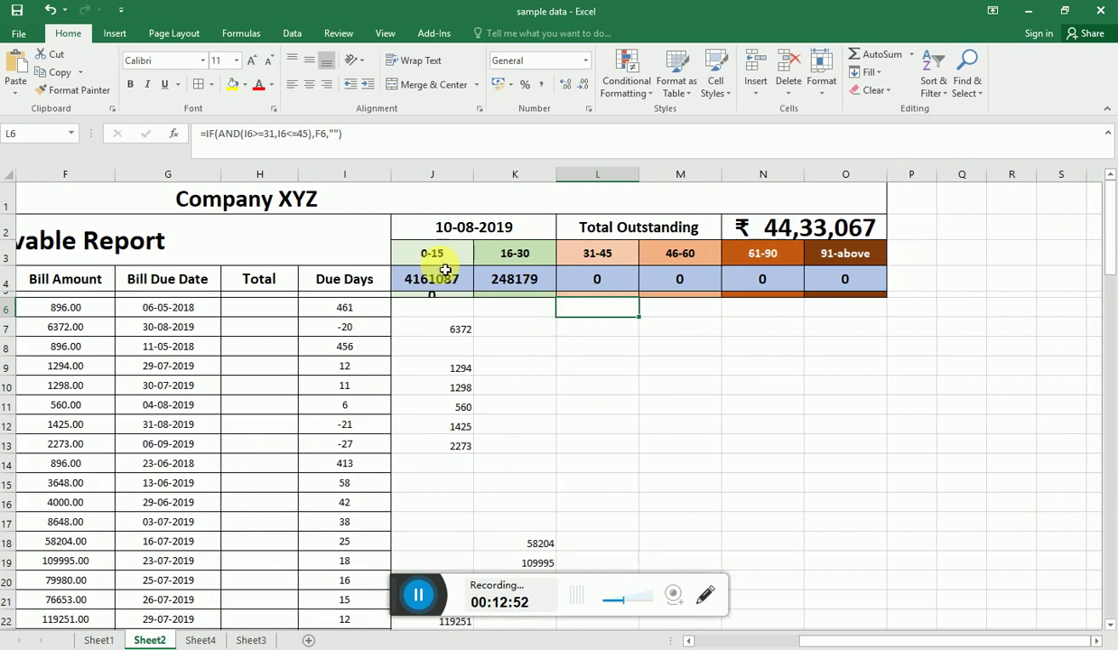
{"action": "double_click", "coordinate": [642, 316]}
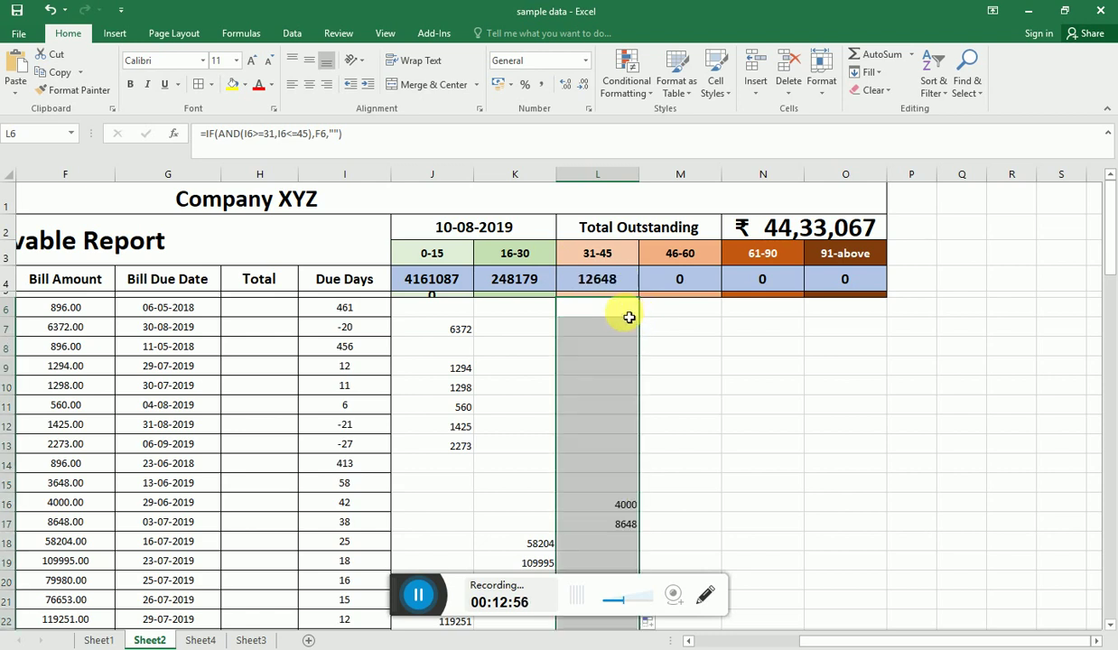
{"action": "mouse_move", "coordinate": [618, 508]}
{"action": "left_mouse_down"}
{"action": "mouse_move", "coordinate": [398, 534]}
{"action": "mouse_move", "coordinate": [618, 534]}
{"action": "left_mouse_up"}
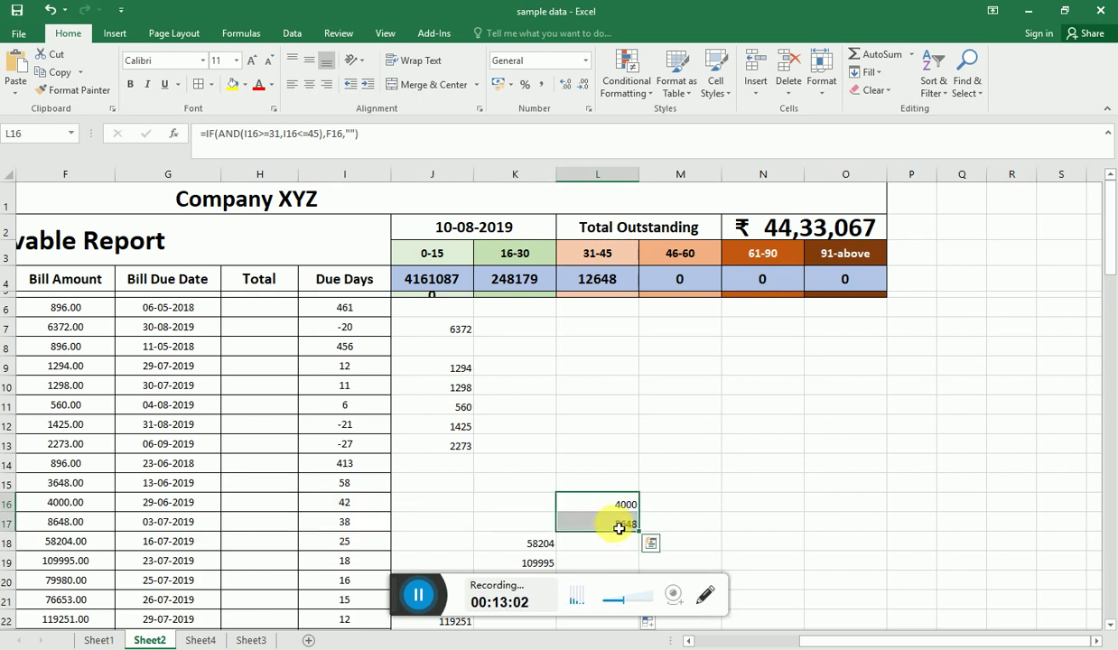
Step: Enter =IF(AND(I6>=46,I6<=60),F6,"") in M6 by adapting the base formula's bounds to 46 and 60
{"action": "left_click", "coordinate": [686, 311]}
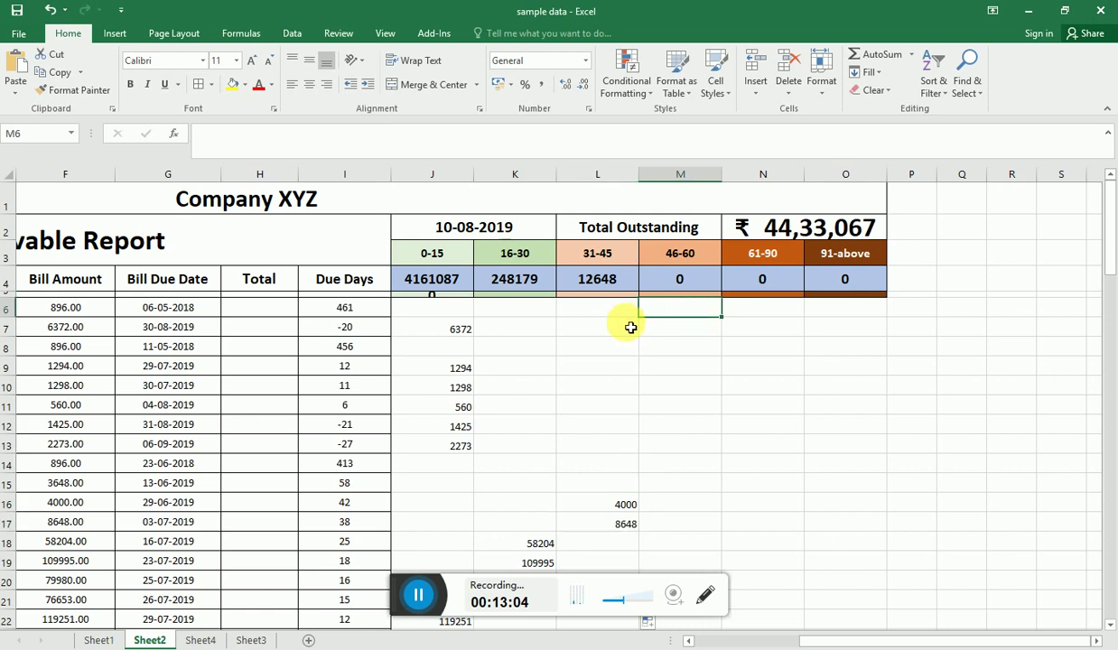
{"action": "type", "text": "="}
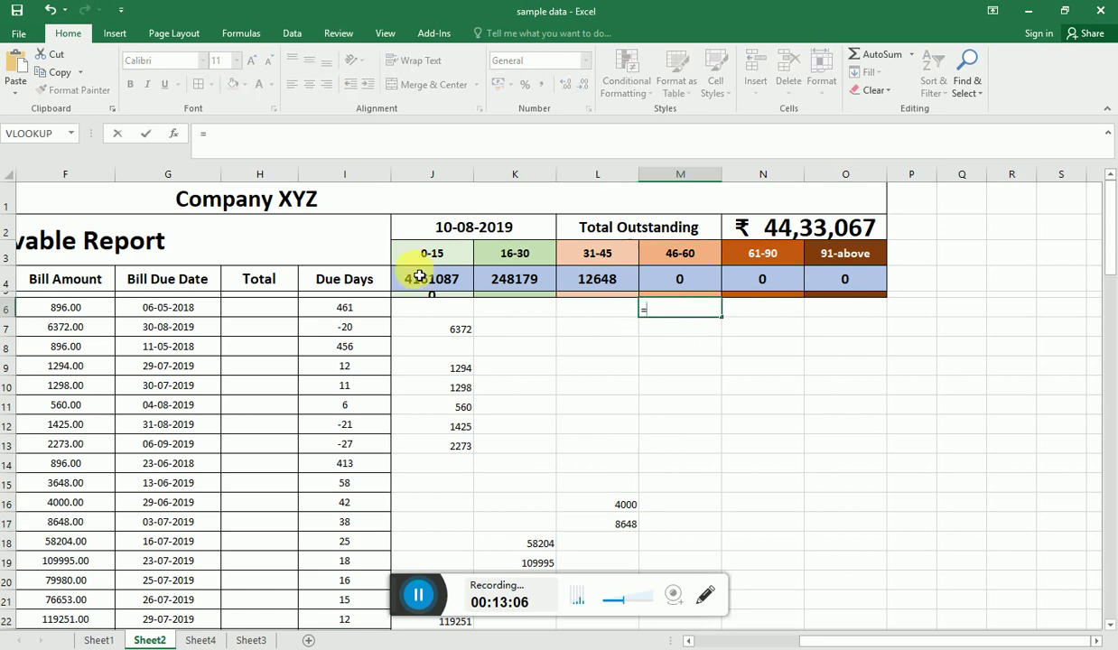
{"action": "key", "text": "Escape"}
{"action": "type", "text": "=IF(AND(I6>=-9999,I6<=15),F6,\"\")"}
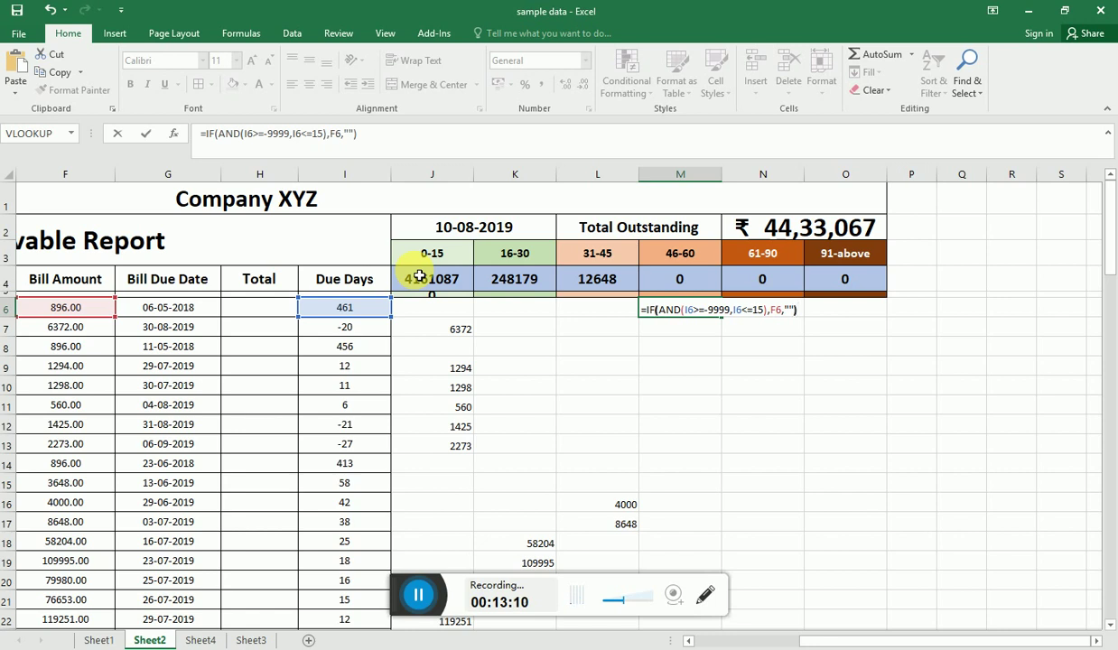
{"action": "key", "text": "Left"}
{"action": "key", "text": "Left"}
{"action": "key", "text": "Left"}
{"action": "key", "text": "Left"}
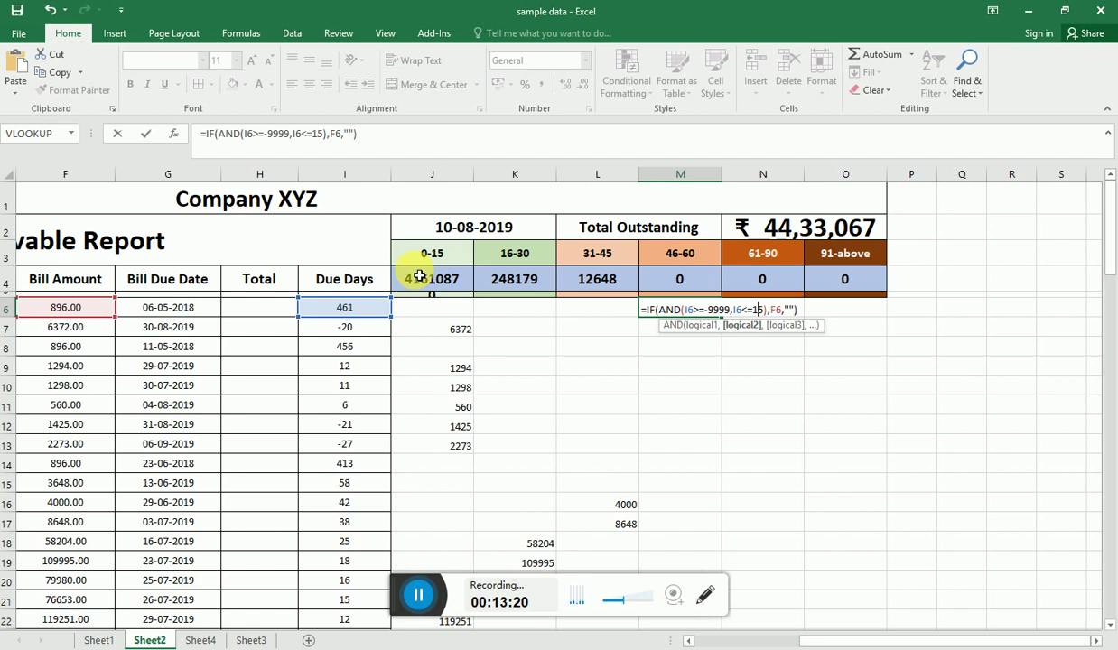
{"action": "key", "text": "BackSpace"}
{"action": "key", "text": "BackSpace"}
{"action": "key", "text": "BackSpace"}
{"action": "key", "text": "BackSpace"}
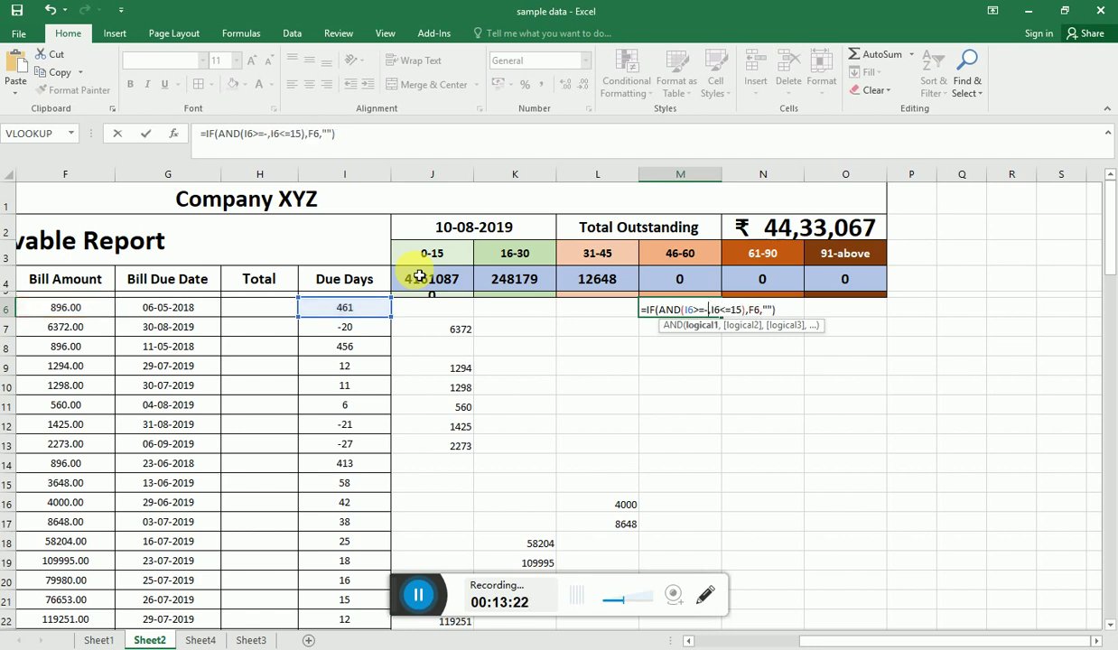
{"action": "key", "text": "BackSpace"}
{"action": "type", "text": "46"}
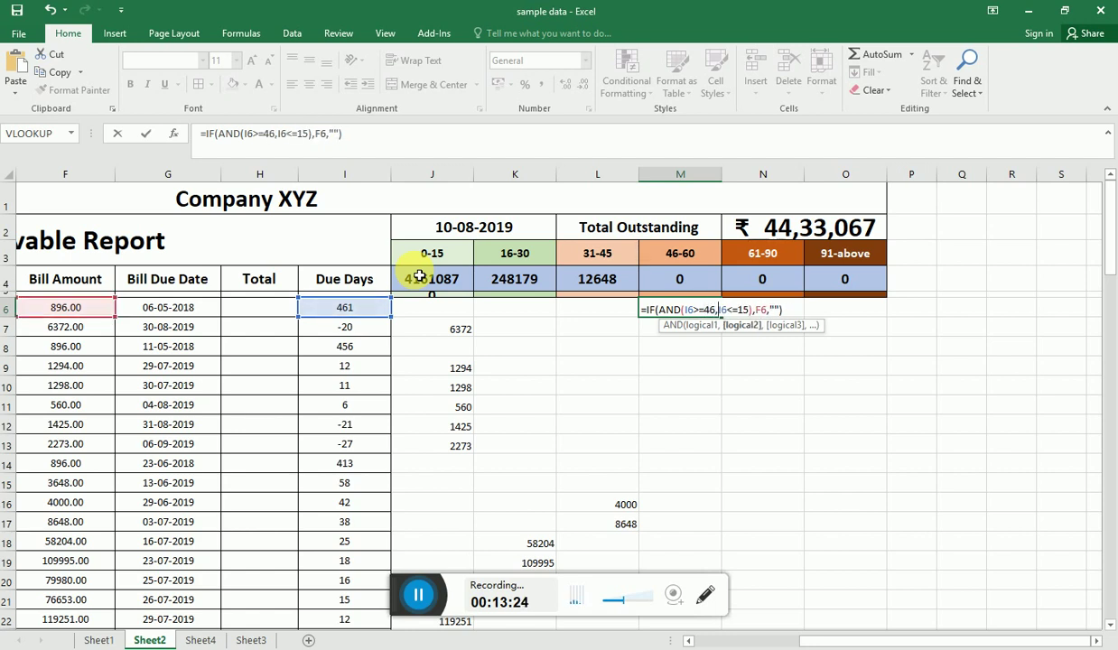
{"action": "key", "text": "Delete"}
{"action": "key", "text": "Delete"}
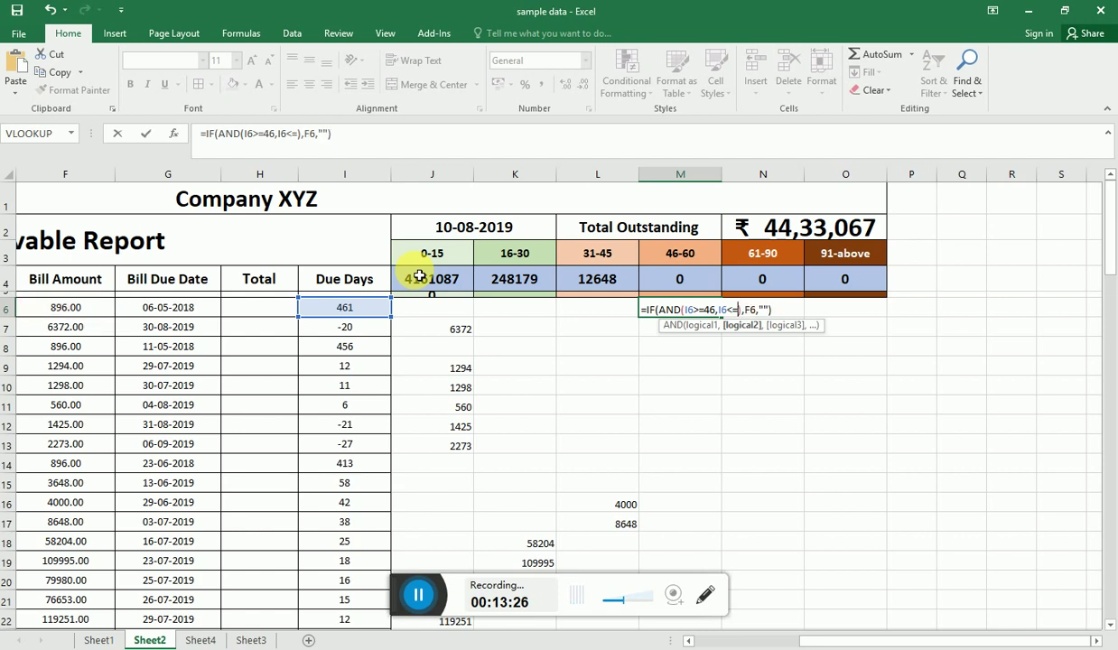
{"action": "type", "text": "60"}
{"action": "key", "text": "ctrl+Return"}
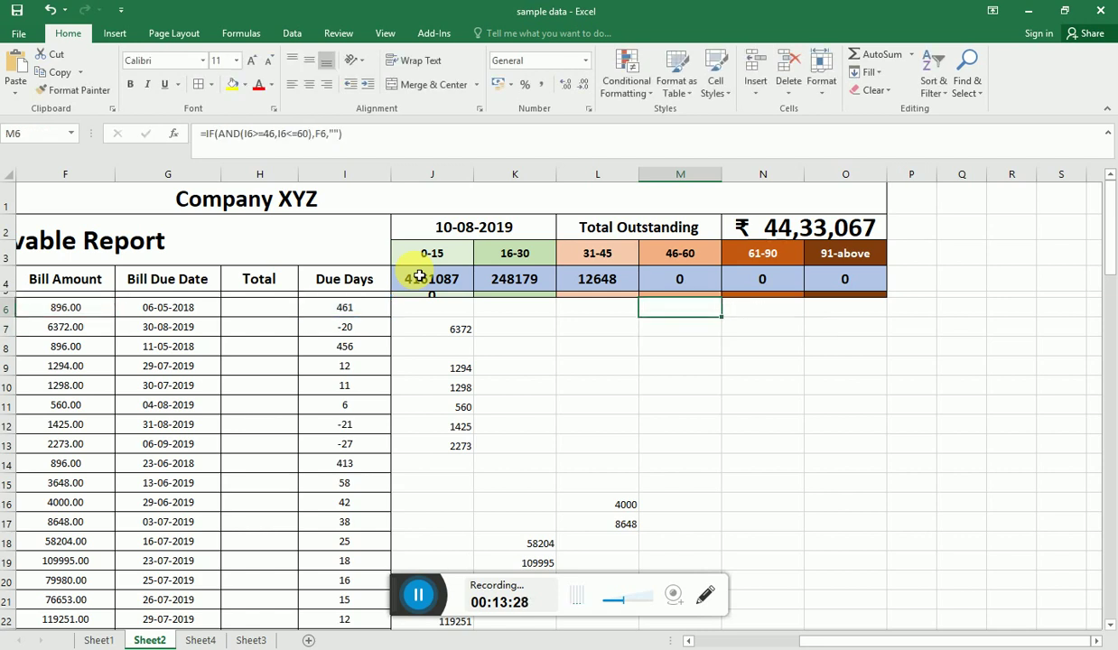
{"action": "key", "text": "Right"}
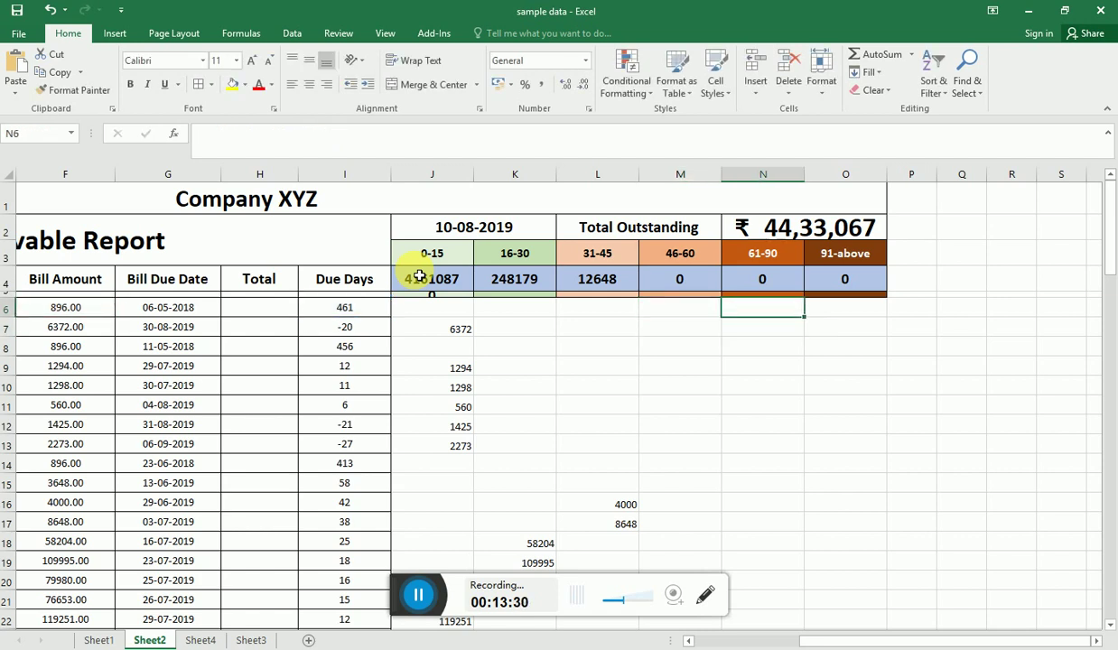
Step: Paste the base formula into N6 and change its bounds to 61 and 90
{"action": "key", "text": "F2"}
{"action": "type", "text": "=IF(AND(I6>=-9999,I6<=15),F6,\"\")"}
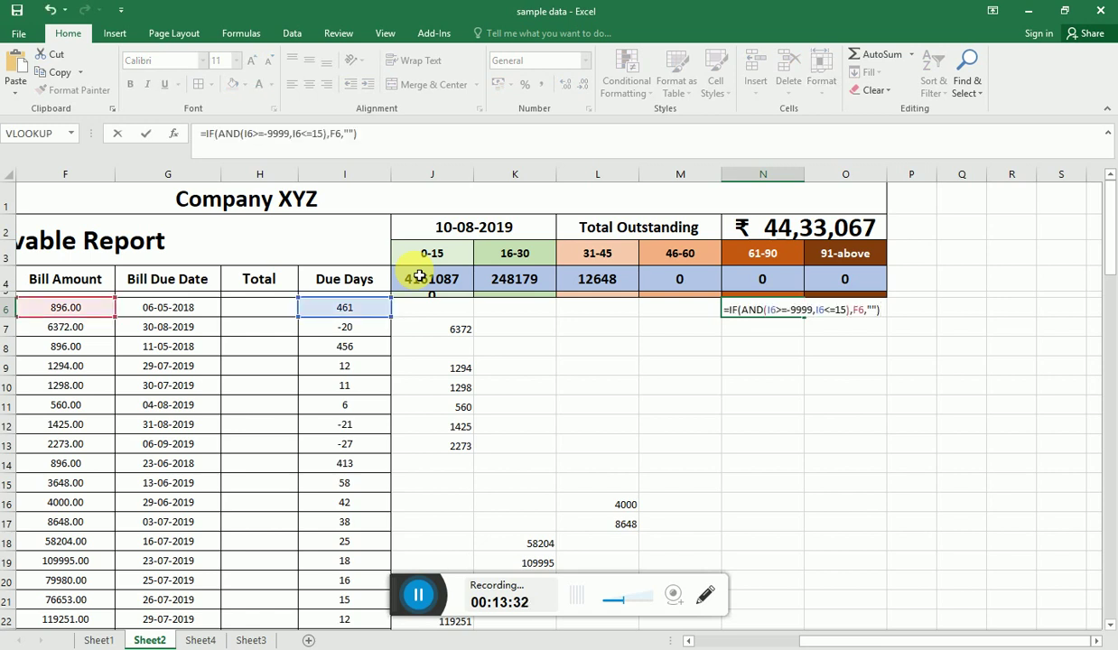
{"action": "double_click", "coordinate": [806, 311]}
{"action": "key", "text": "BackSpace"}
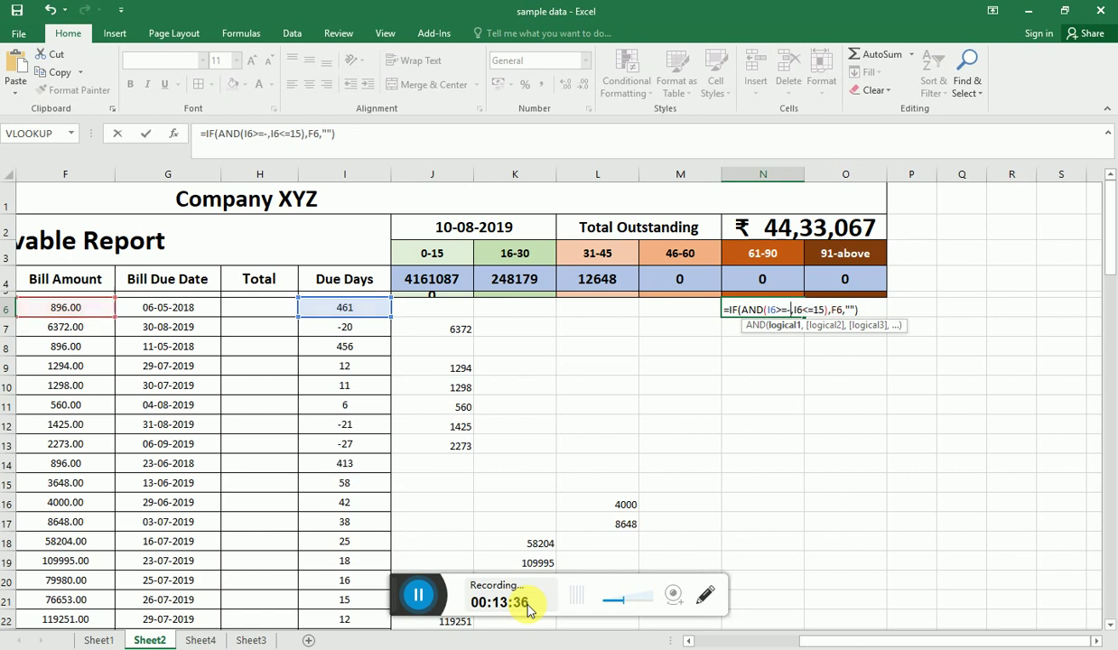
{"action": "key", "text": "BackSpace"}
{"action": "type", "text": "61"}
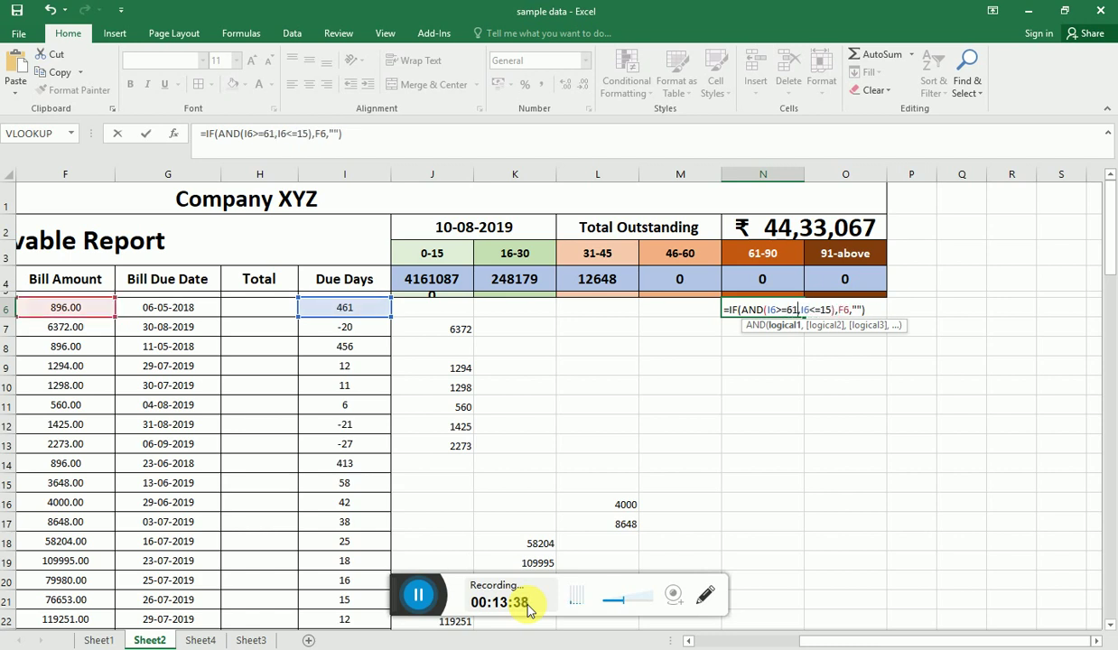
{"action": "key", "text": "Delete"}
{"action": "key", "text": "Delete"}
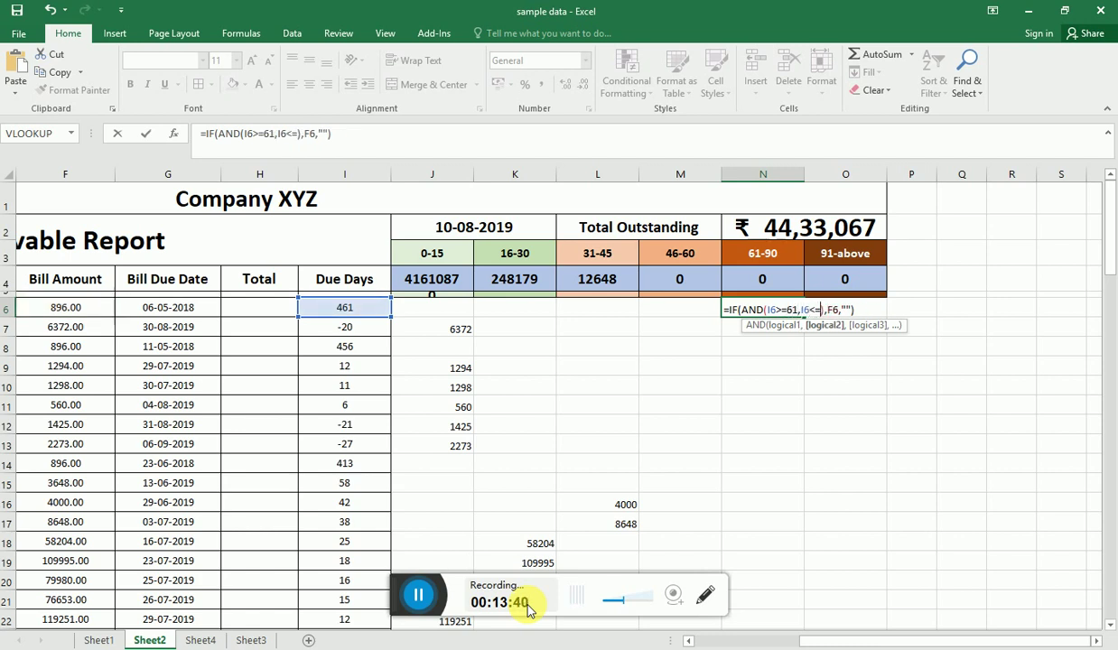
{"action": "type", "text": "90"}
{"action": "key", "text": "Return"}
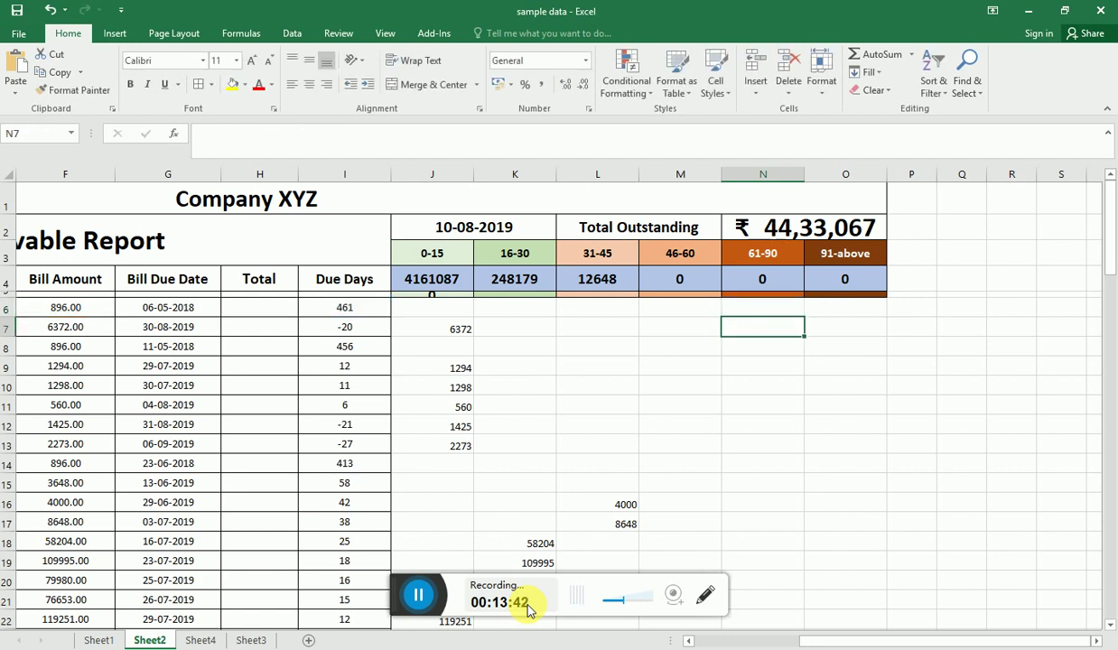
{"action": "key", "text": "Up"}
Step: Paste the base formula into O6 with bounds 91 to 99999, returning 896
{"action": "key", "text": "Right"}
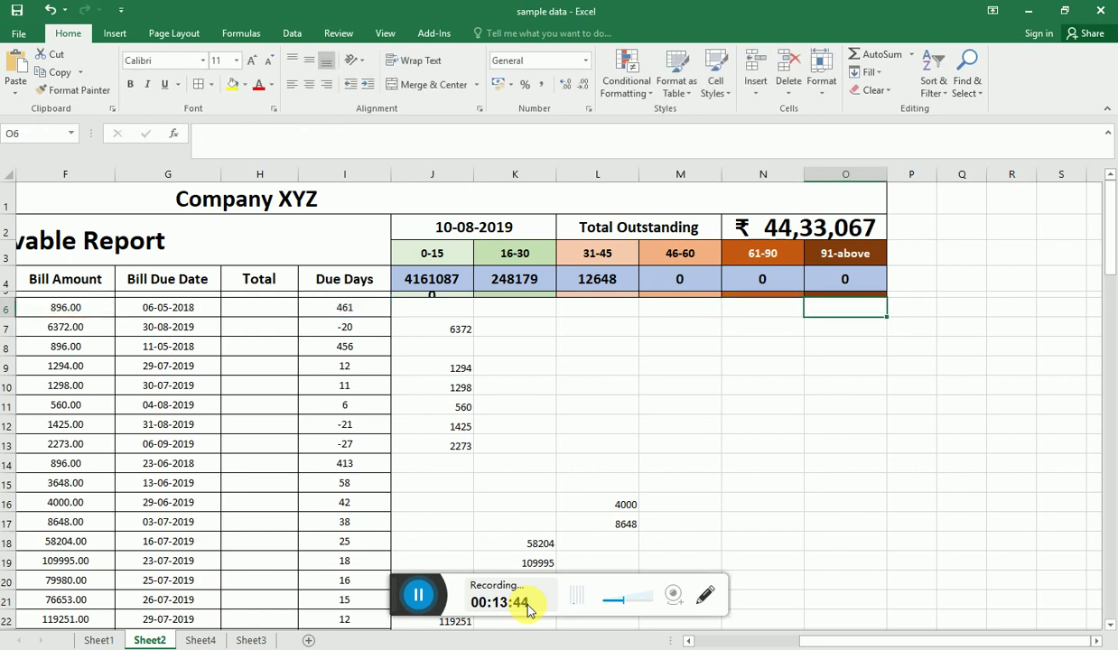
{"action": "type", "text": "=IF(AND(I6>=-9999,I6<=15),F6,\"\")"}
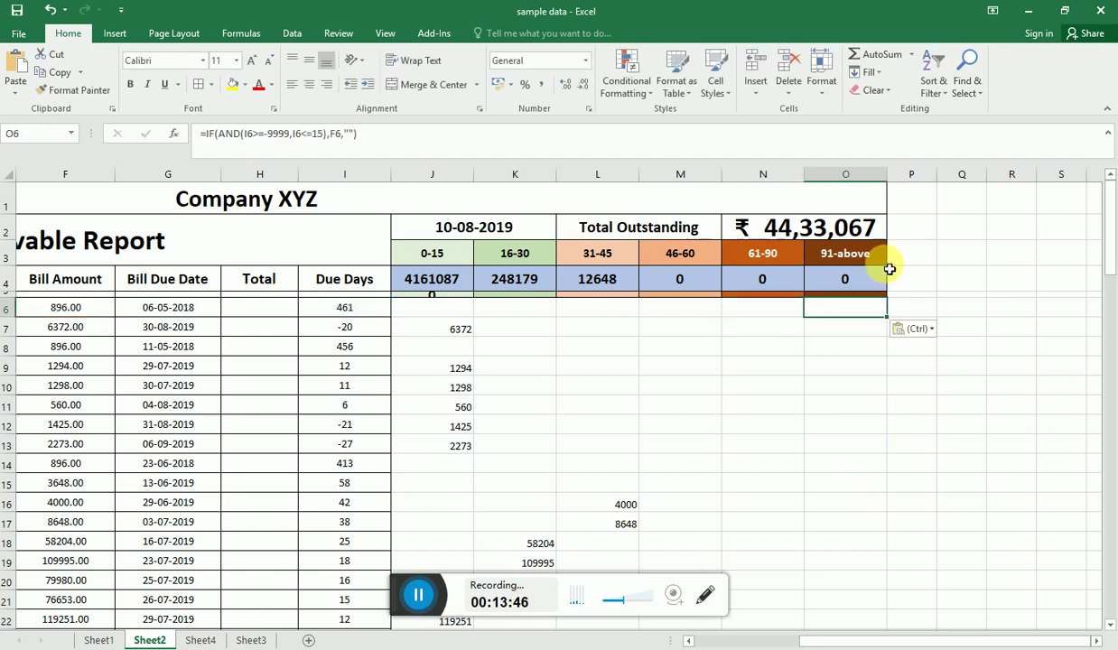
{"action": "double_click", "coordinate": [849, 310]}
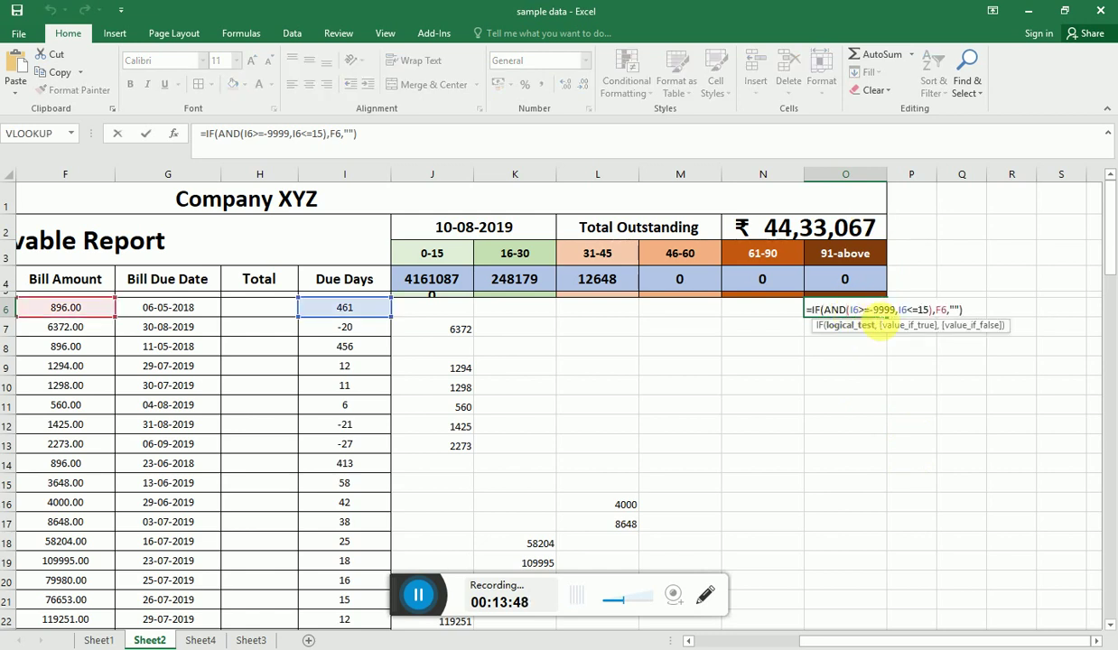
{"action": "left_click", "coordinate": [872, 309]}
{"action": "key", "text": "BackSpace"}
{"action": "key", "text": "BackSpace"}
{"action": "key", "text": "BackSpace"}
{"action": "key", "text": "BackSpace"}
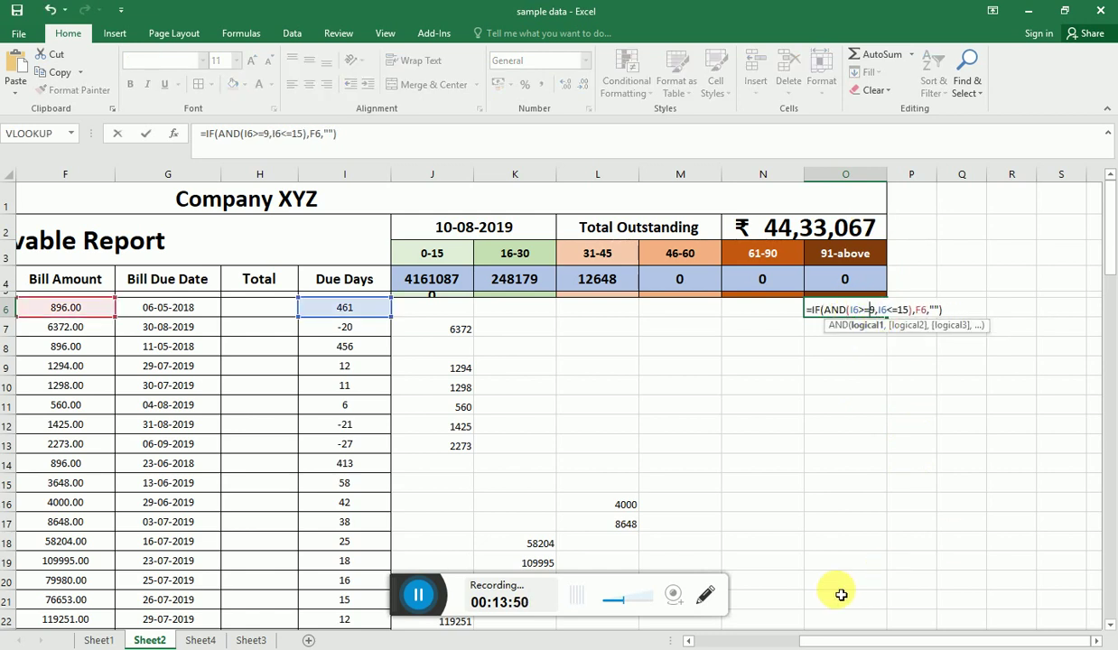
{"action": "type", "text": "1"}
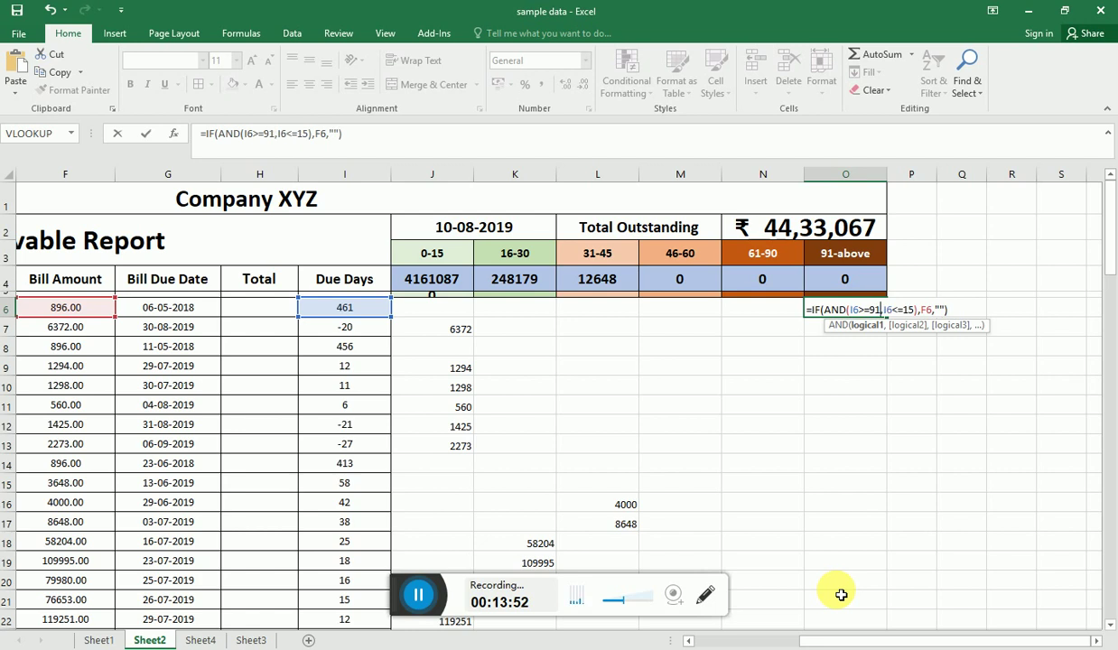
{"action": "key", "text": "Right"}
{"action": "key", "text": "Right"}
{"action": "key", "text": "Right"}
{"action": "key", "text": "Left"}
{"action": "key", "text": "Left"}
{"action": "key", "text": "BackSpace"}
{"action": "key", "text": "BackSpace"}
{"action": "type", "text": "999"}
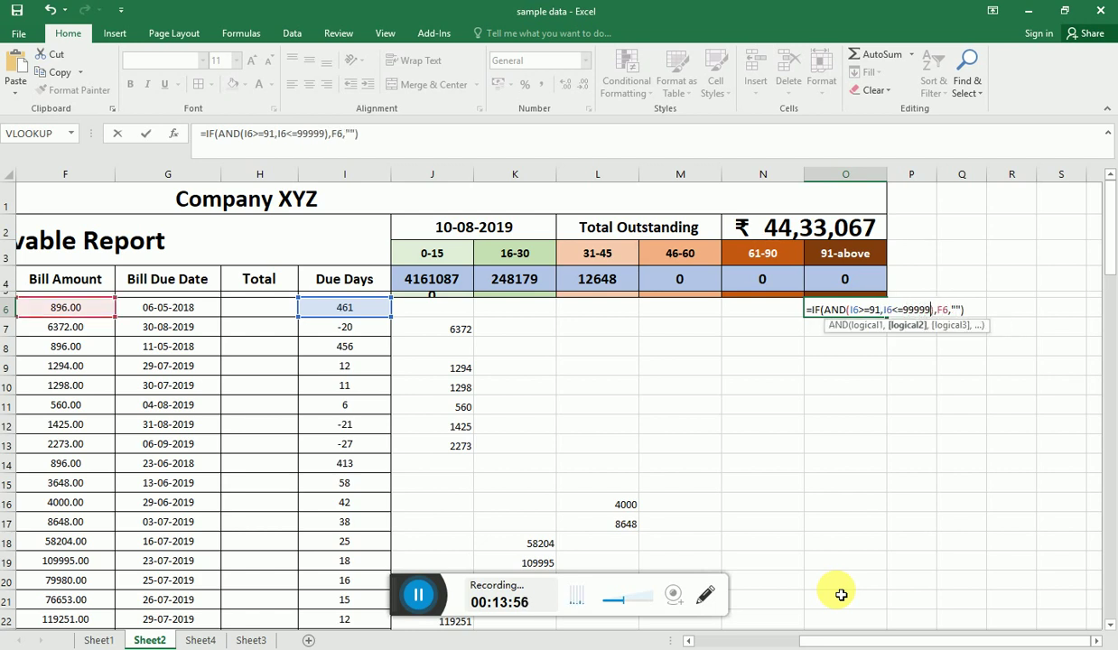
{"action": "key", "text": "Return"}
{"action": "key", "text": "Up"}
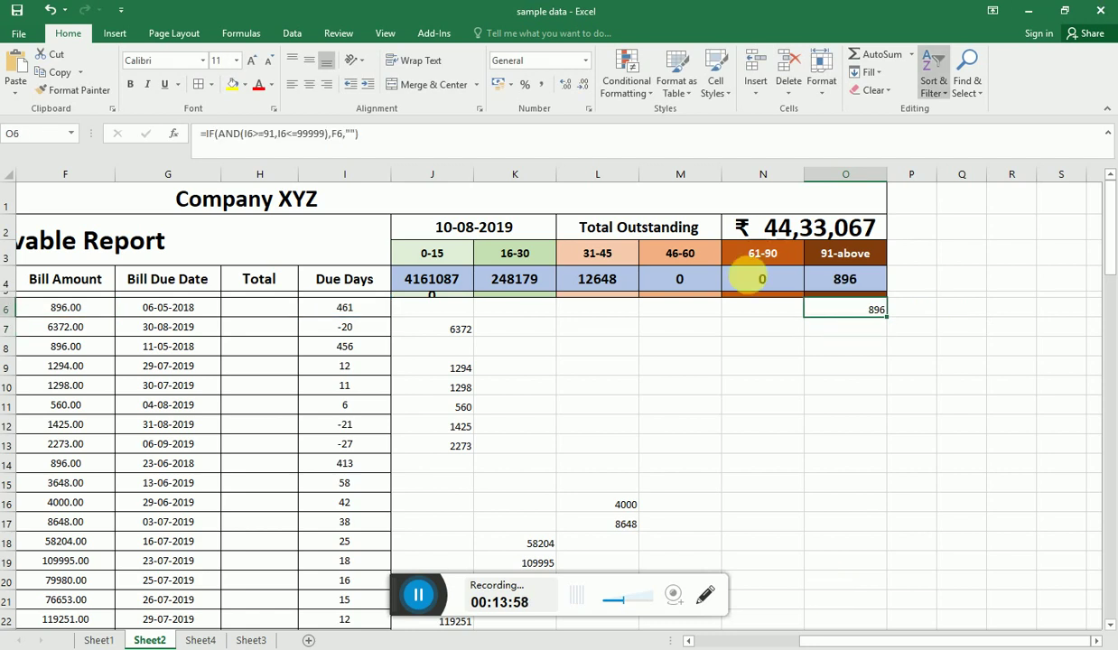
Step: Fill the M6:O6 bucket formulas down to every bill row
{"action": "left_click", "coordinate": [357, 314]}
{"action": "left_click", "coordinate": [868, 321]}
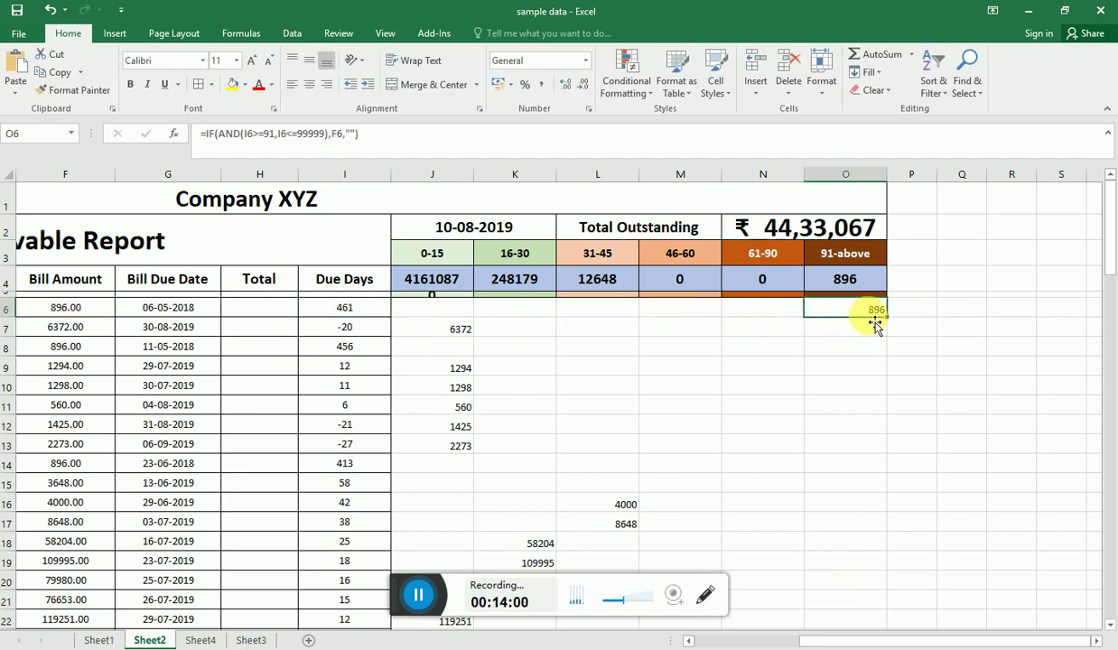
{"action": "left_click_drag", "start_coordinate": [868, 318], "coordinate": [686, 311]}
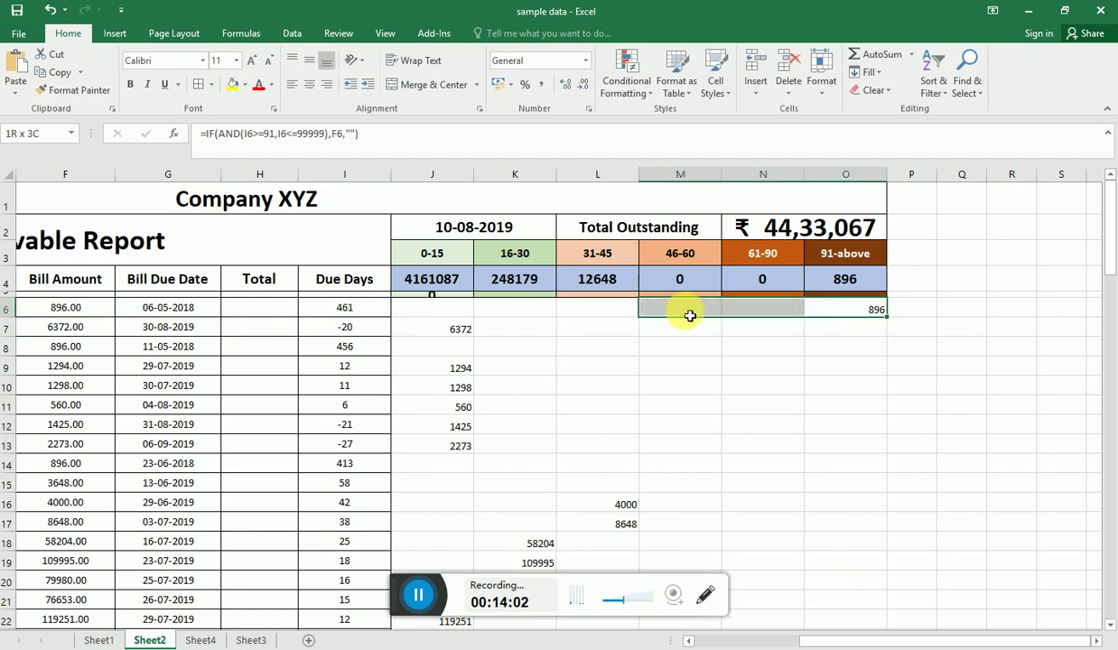
{"action": "double_click", "coordinate": [892, 326]}
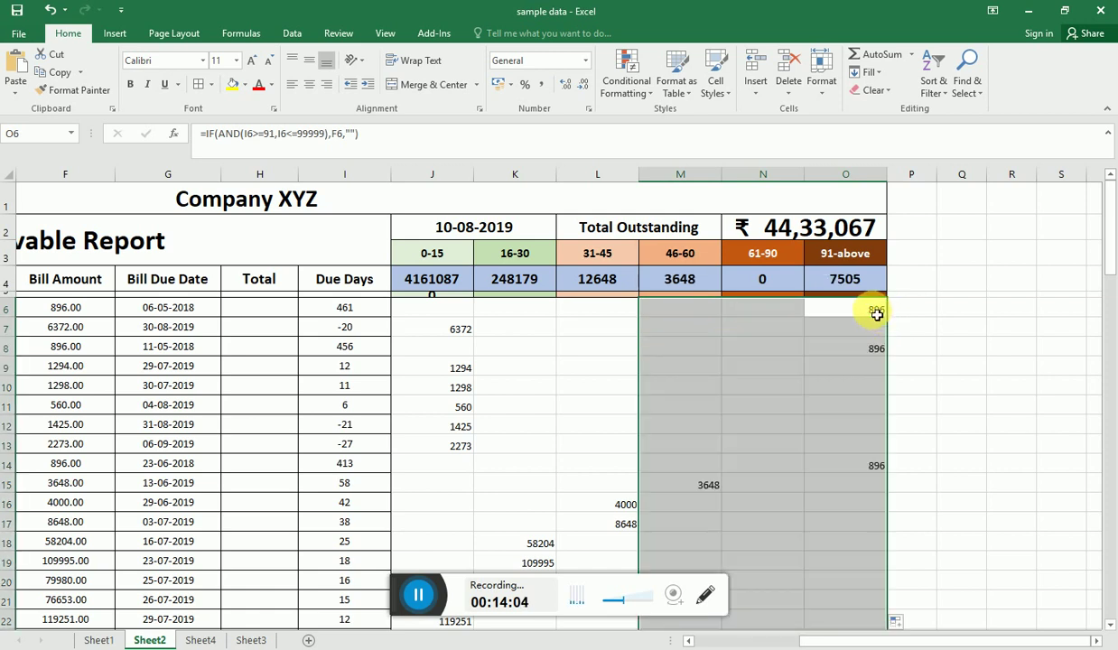
Step: Check the bucket results in the last rows, including the 46-60 formula in M52
{"action": "scroll", "coordinate": [786, 435], "scroll_direction": "down", "scroll_amount": 1}
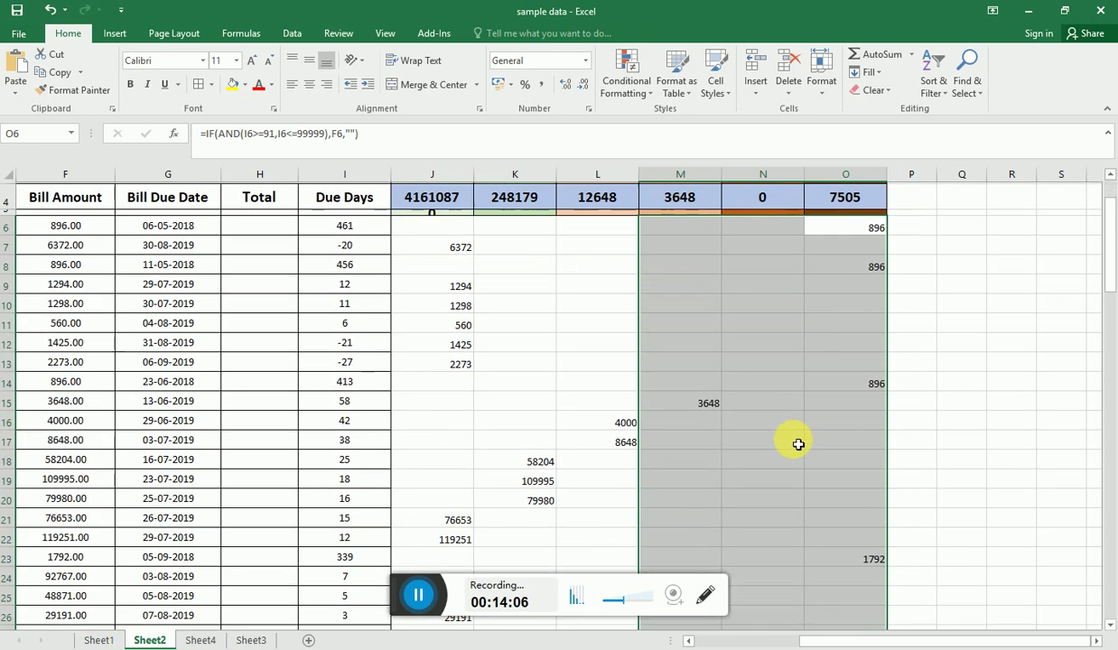
{"action": "scroll", "coordinate": [795, 443], "scroll_direction": "down", "scroll_amount": 5}
{"action": "scroll", "coordinate": [795, 444], "scroll_direction": "down", "scroll_amount": 2}
{"action": "scroll", "coordinate": [799, 446], "scroll_direction": "down", "scroll_amount": 4}
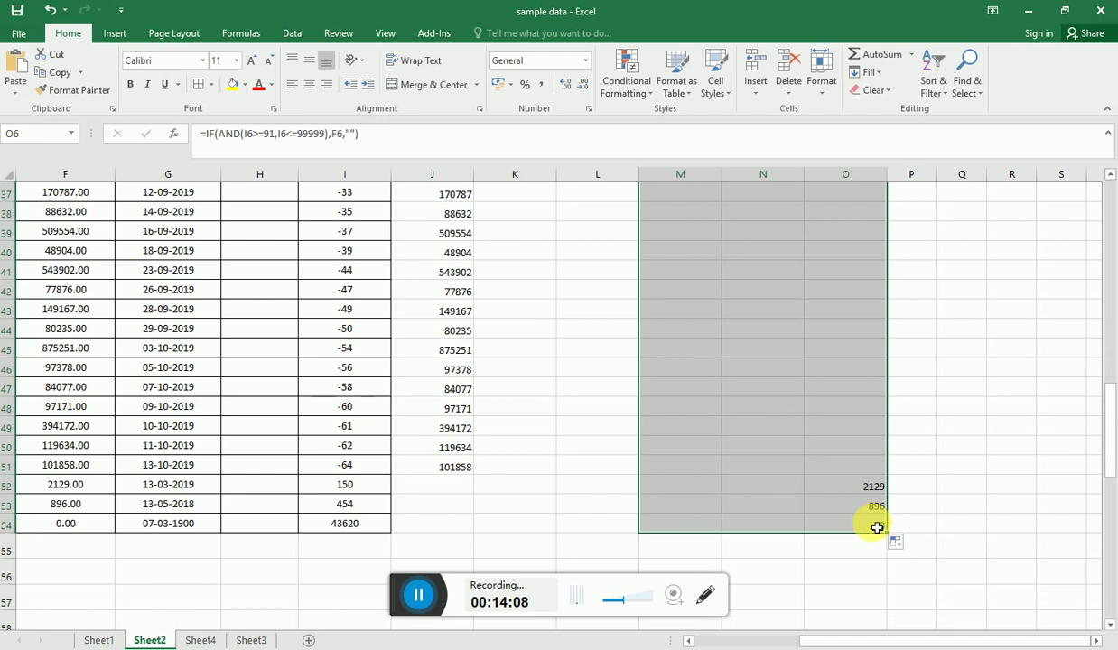
{"action": "mouse_move", "coordinate": [871, 523]}
{"action": "left_mouse_down"}
{"action": "mouse_move", "coordinate": [432, 165]}
{"action": "mouse_move", "coordinate": [459, 312]}
{"action": "left_mouse_up"}
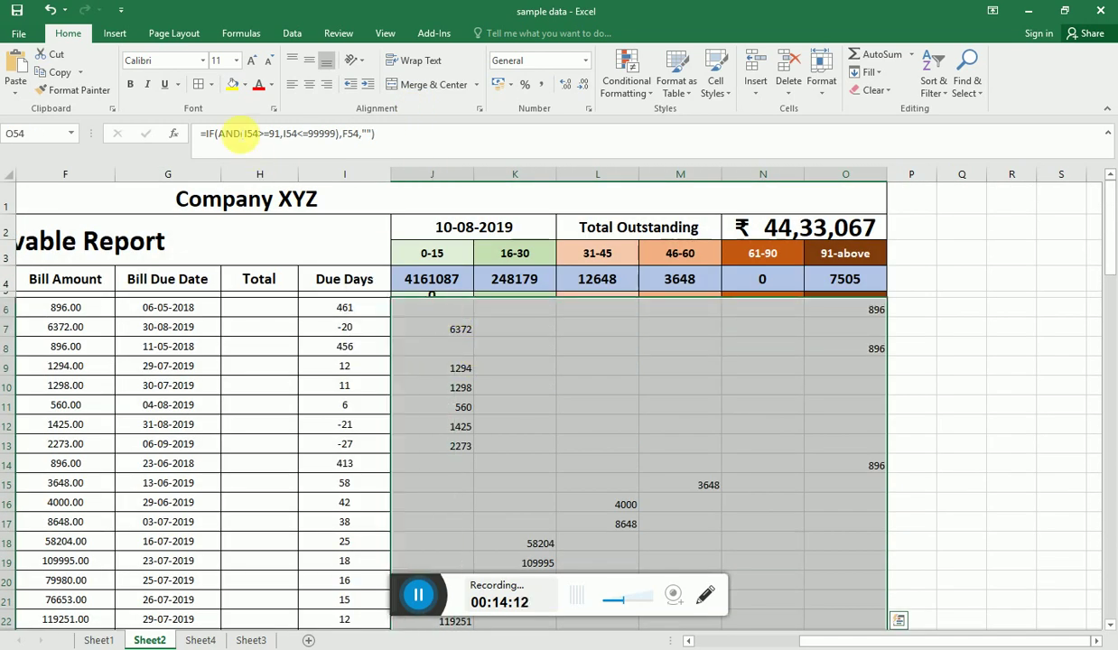
{"action": "scroll", "coordinate": [774, 461], "scroll_direction": "down", "scroll_amount": 14}
{"action": "left_click", "coordinate": [710, 377]}
{"action": "scroll", "coordinate": [709, 377], "scroll_direction": "up", "scroll_amount": 8}
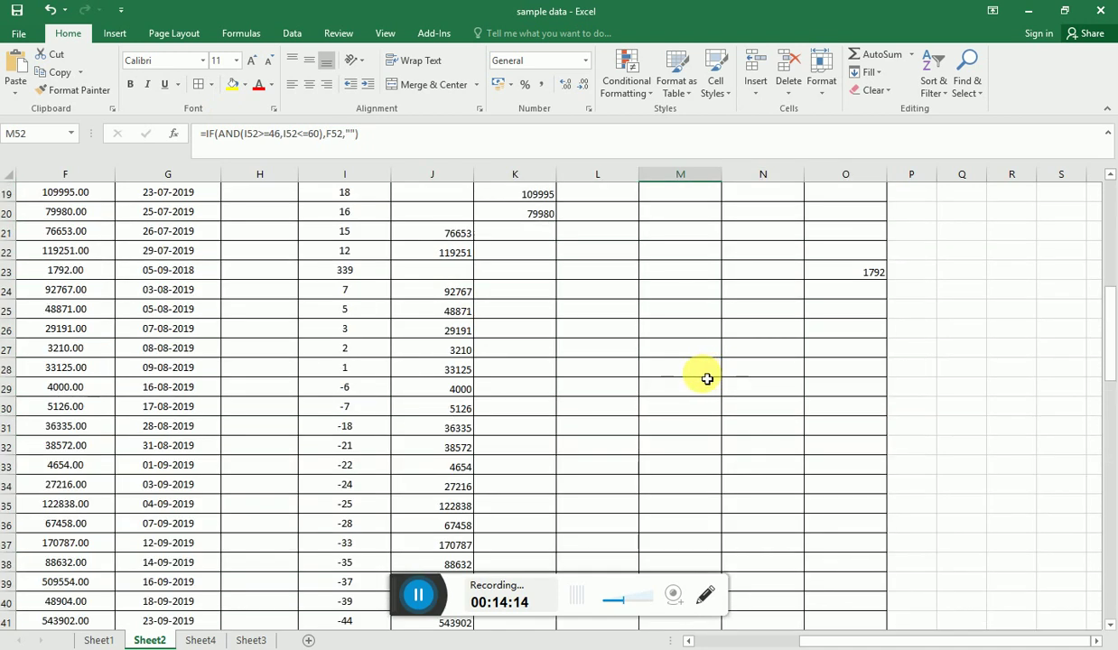
{"action": "scroll", "coordinate": [705, 379], "scroll_direction": "up", "scroll_amount": 5}
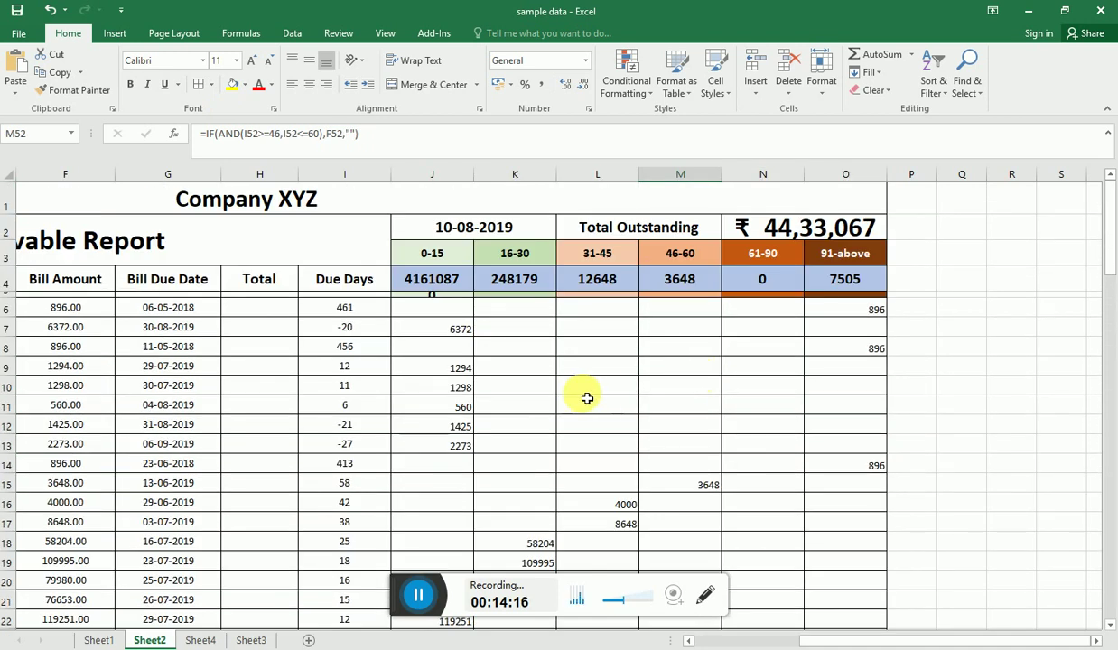
Step: Select bill records and party names in rows 7 to 12 to inspect them
{"action": "left_click_drag", "start_coordinate": [586, 347], "coordinate": [3, 356]}
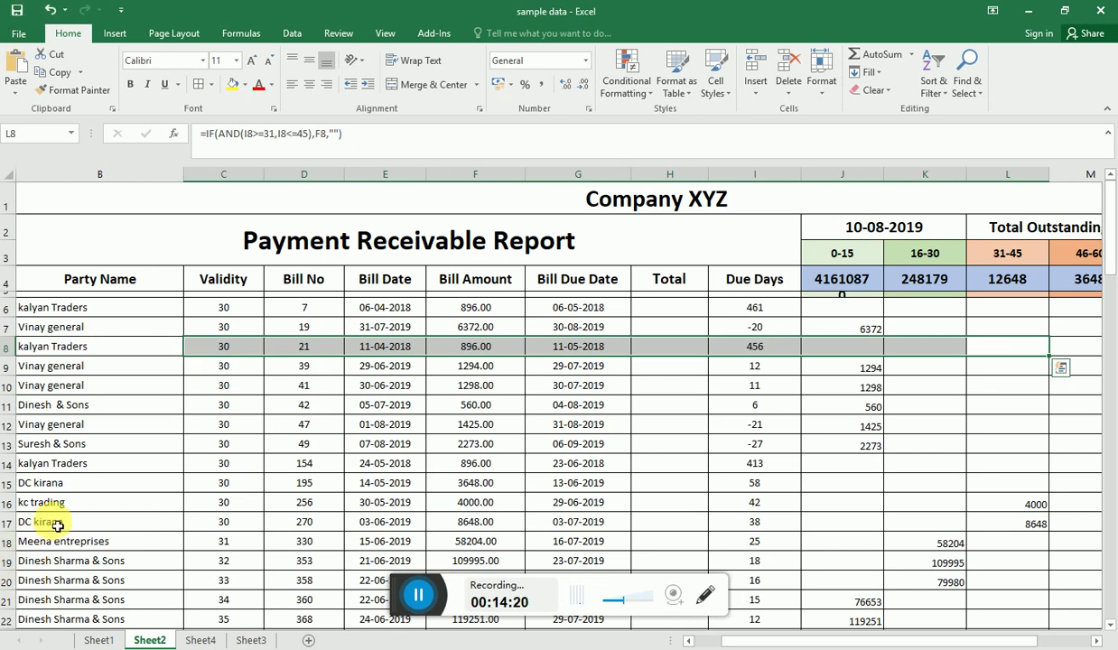
{"action": "left_click", "coordinate": [301, 366]}
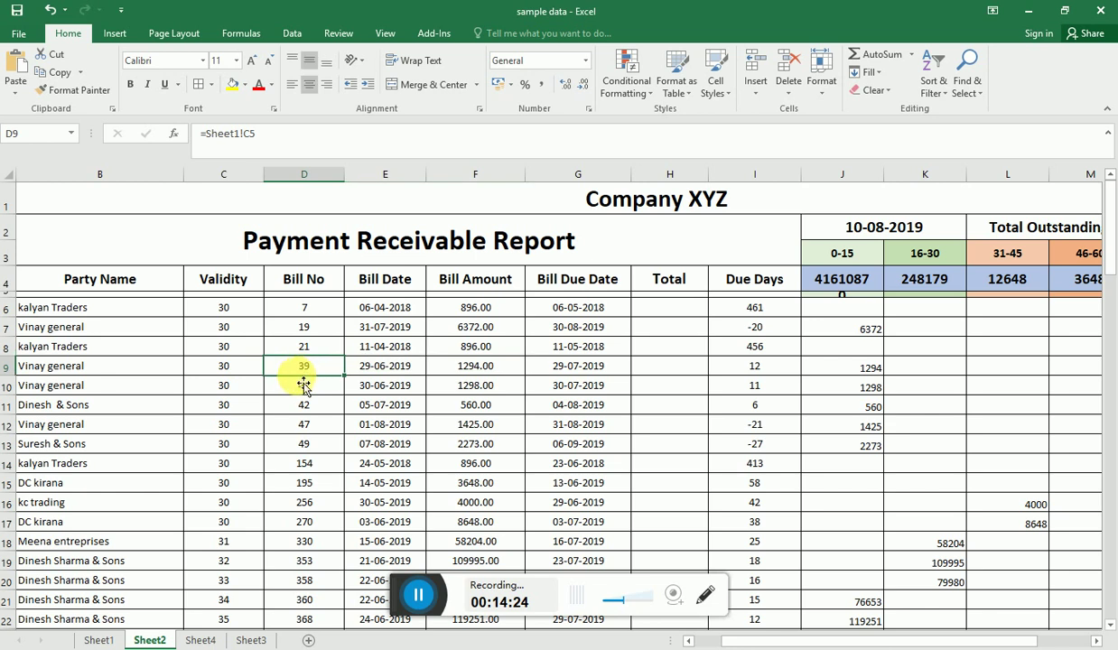
{"action": "mouse_move", "coordinate": [220, 370]}
{"action": "left_mouse_down"}
{"action": "mouse_move", "coordinate": [64, 386]}
{"action": "mouse_move", "coordinate": [38, 349]}
{"action": "left_mouse_up"}
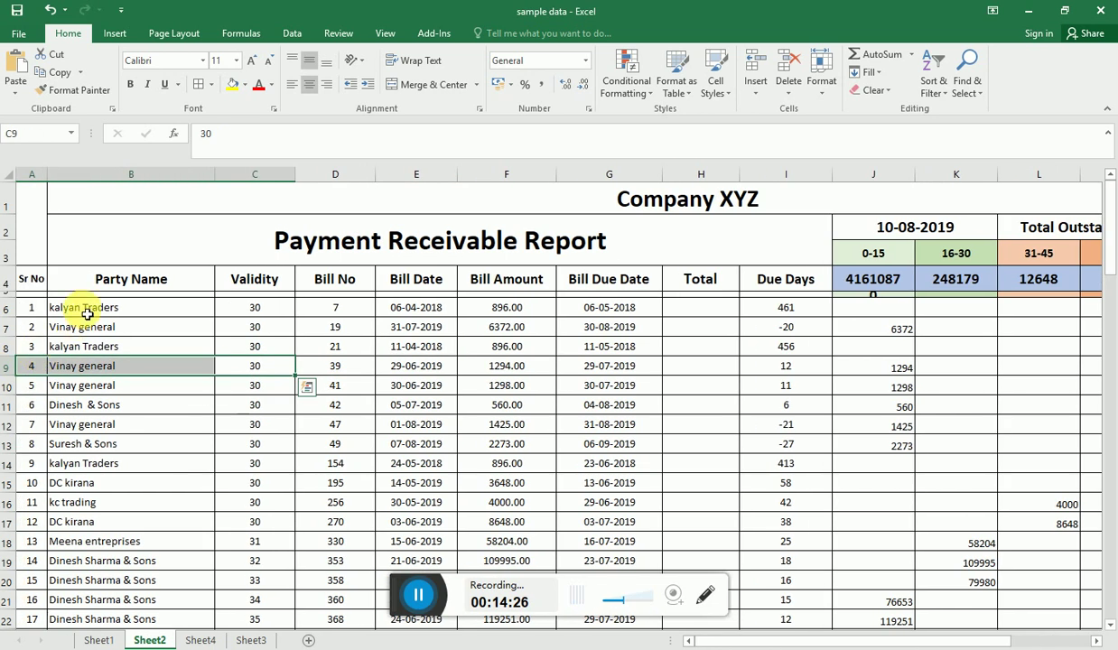
{"action": "left_click_drag", "start_coordinate": [95, 300], "coordinate": [104, 311]}
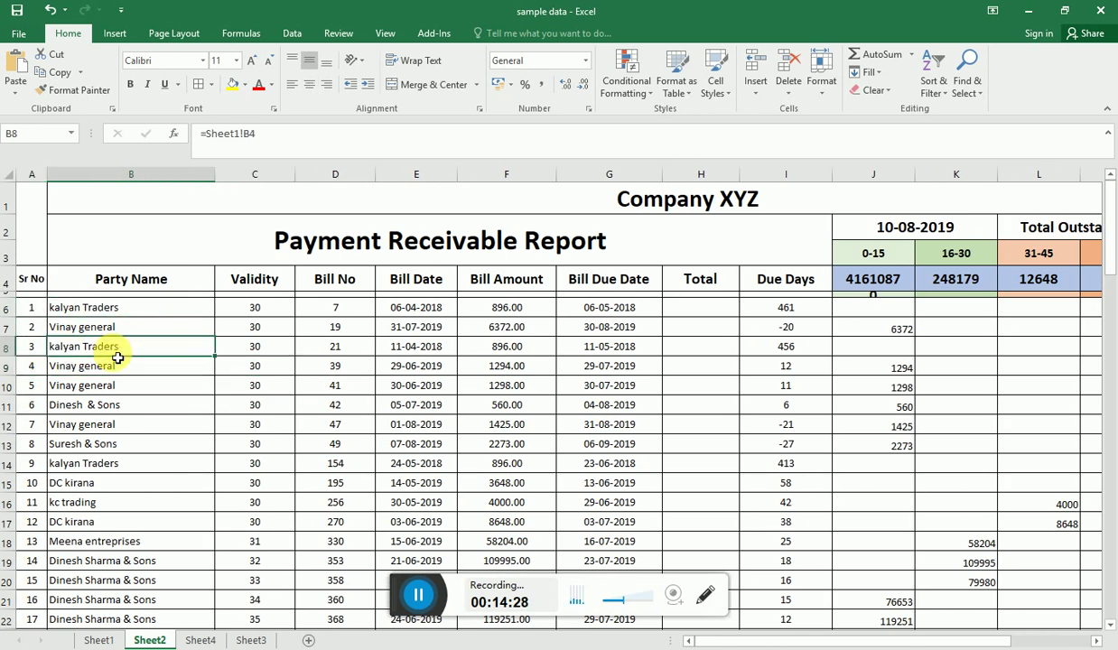
{"action": "left_click", "coordinate": [122, 334]}
{"action": "left_click_drag", "start_coordinate": [120, 367], "coordinate": [120, 387]}
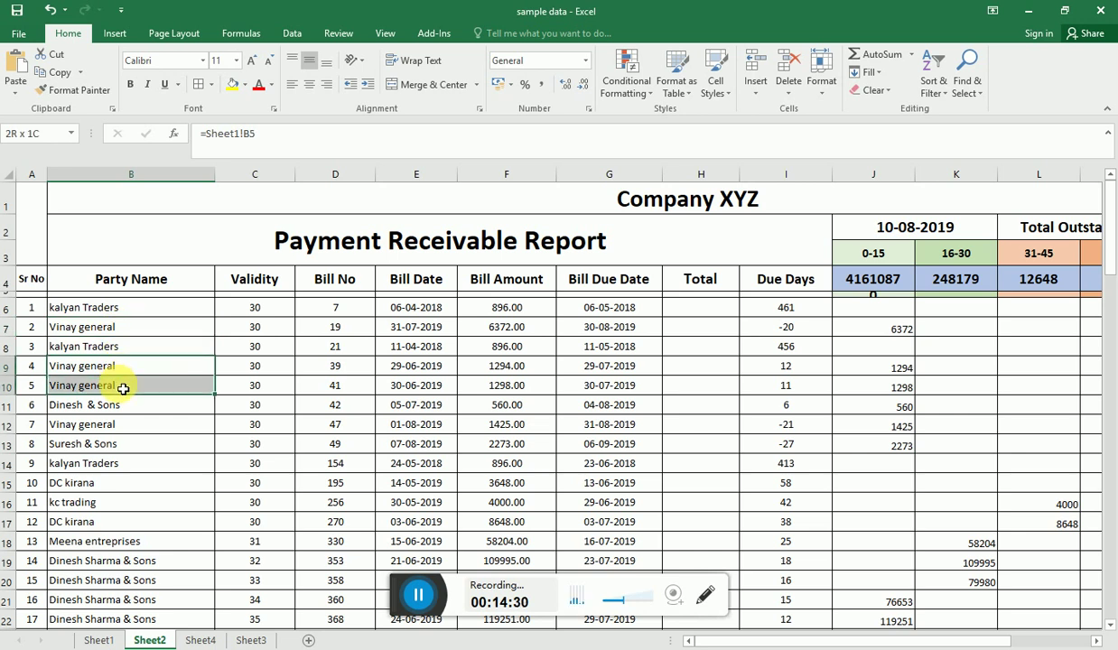
{"action": "left_click", "coordinate": [120, 405]}
{"action": "left_click", "coordinate": [129, 433]}
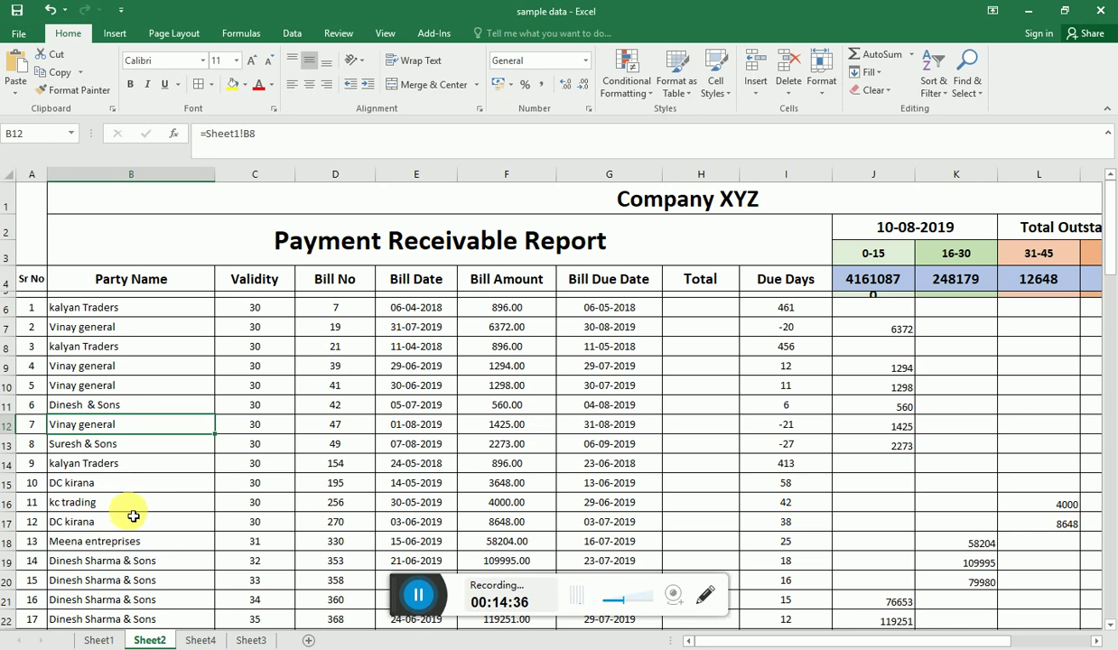
Step: Review the first record's Bill Date, Bill Amount and due date formula in row 6
{"action": "left_click", "coordinate": [106, 308]}
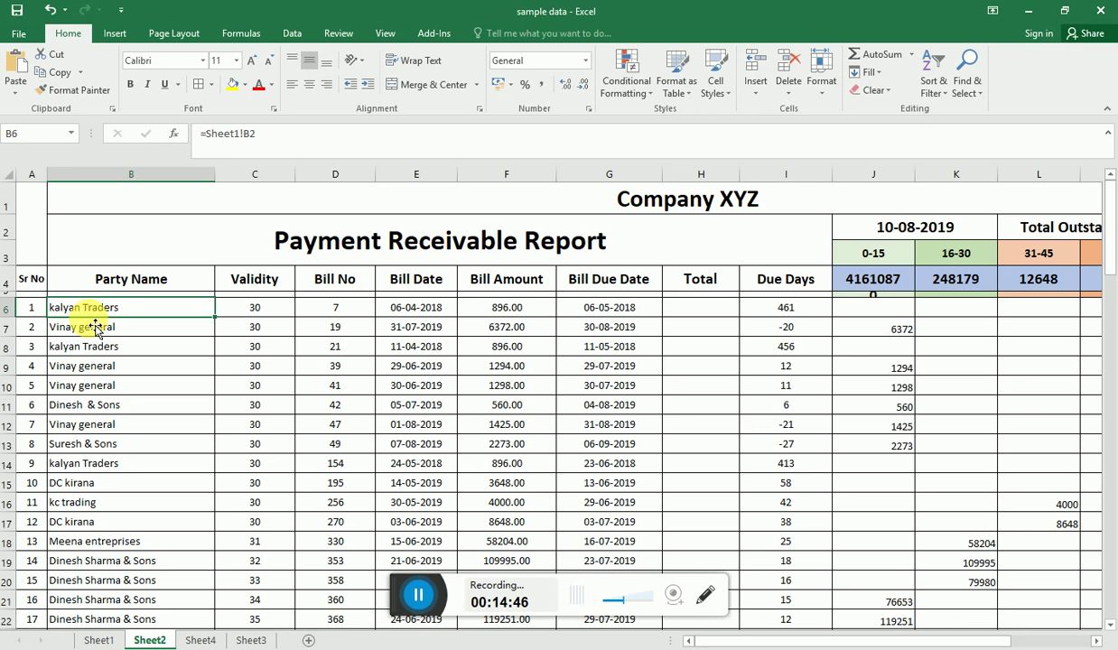
{"action": "key", "text": "shift+Right"}
{"action": "key", "text": "shift+Right"}
{"action": "key", "text": "shift+Right"}
{"action": "key", "text": "shift+Right"}
{"action": "key", "text": "shift+Right"}
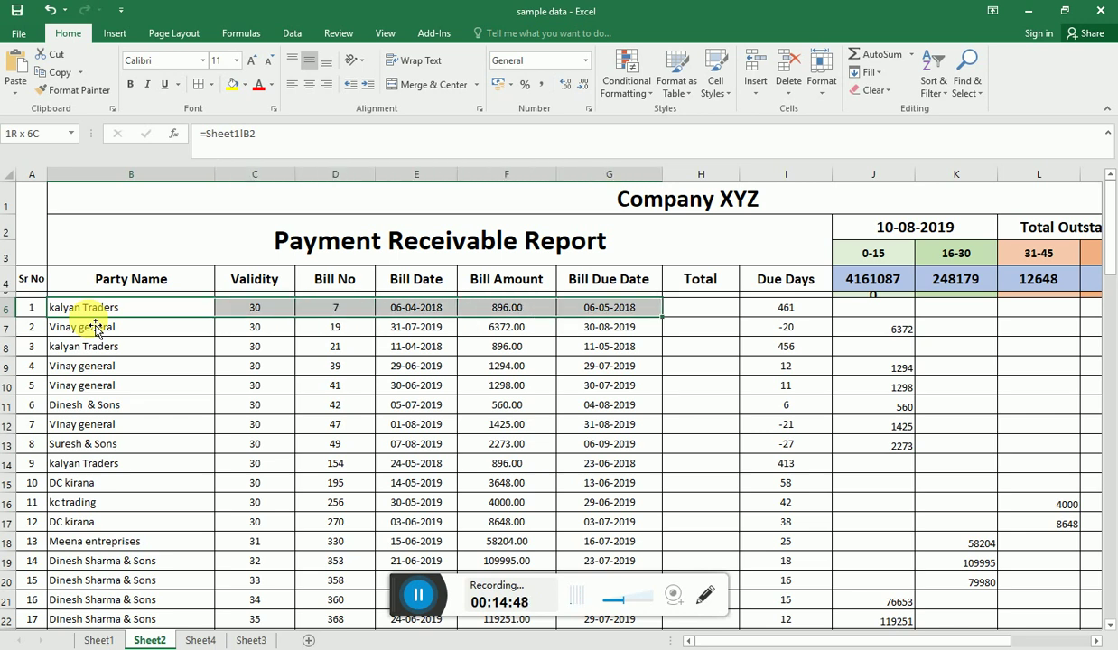
{"action": "left_click", "coordinate": [610, 307]}
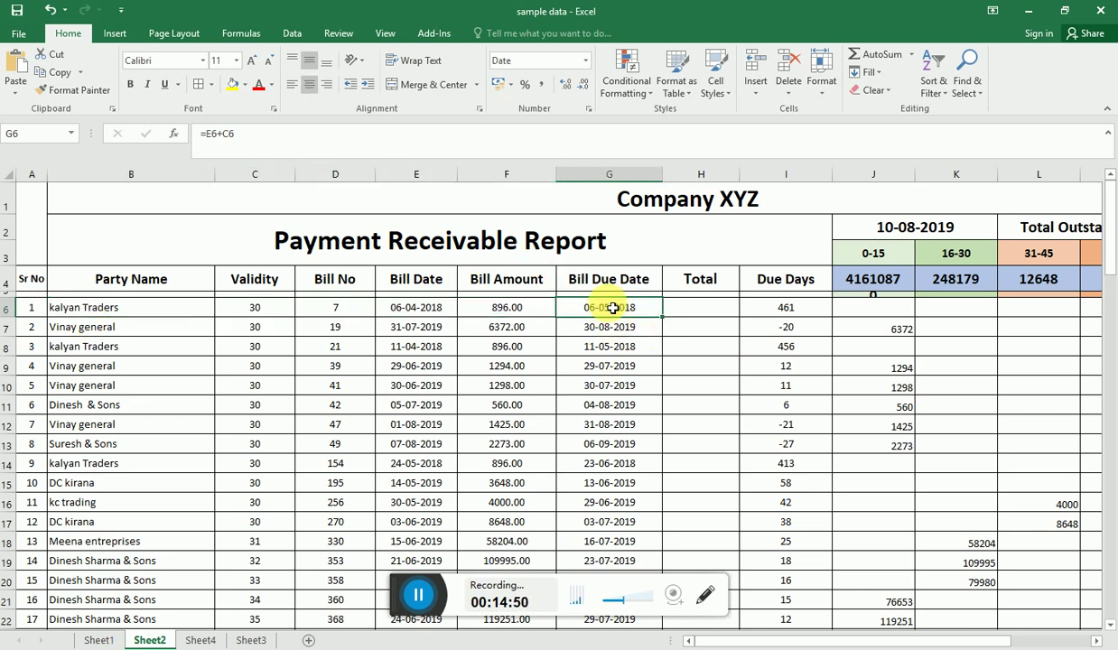
{"action": "left_click", "coordinate": [523, 311]}
{"action": "left_click", "coordinate": [621, 305]}
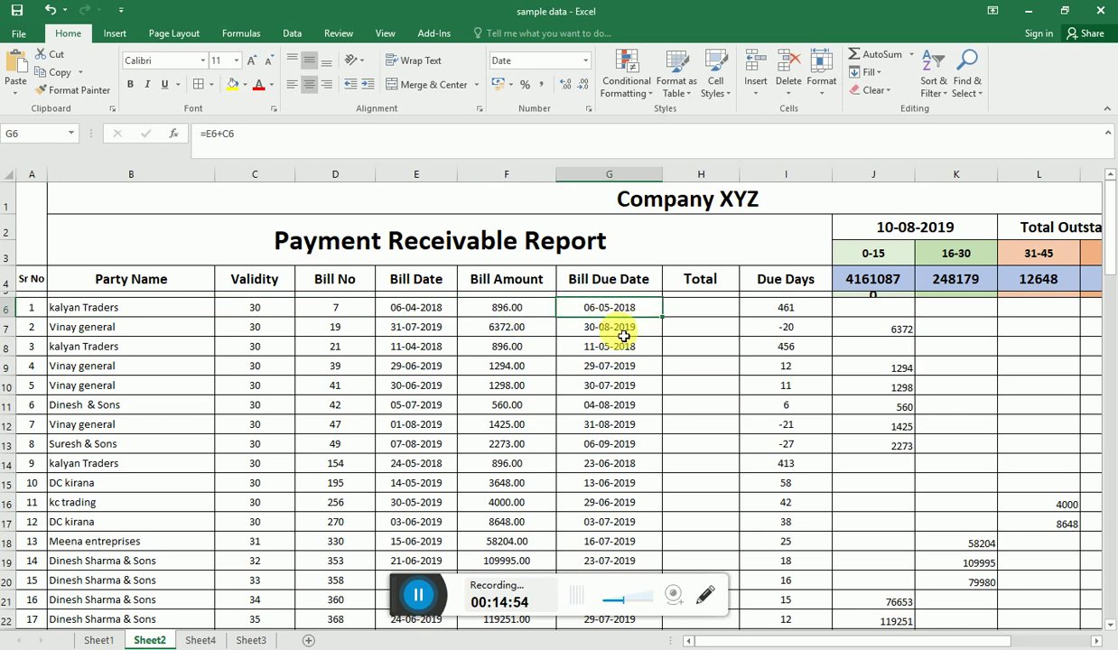
{"action": "left_click", "coordinate": [506, 310]}
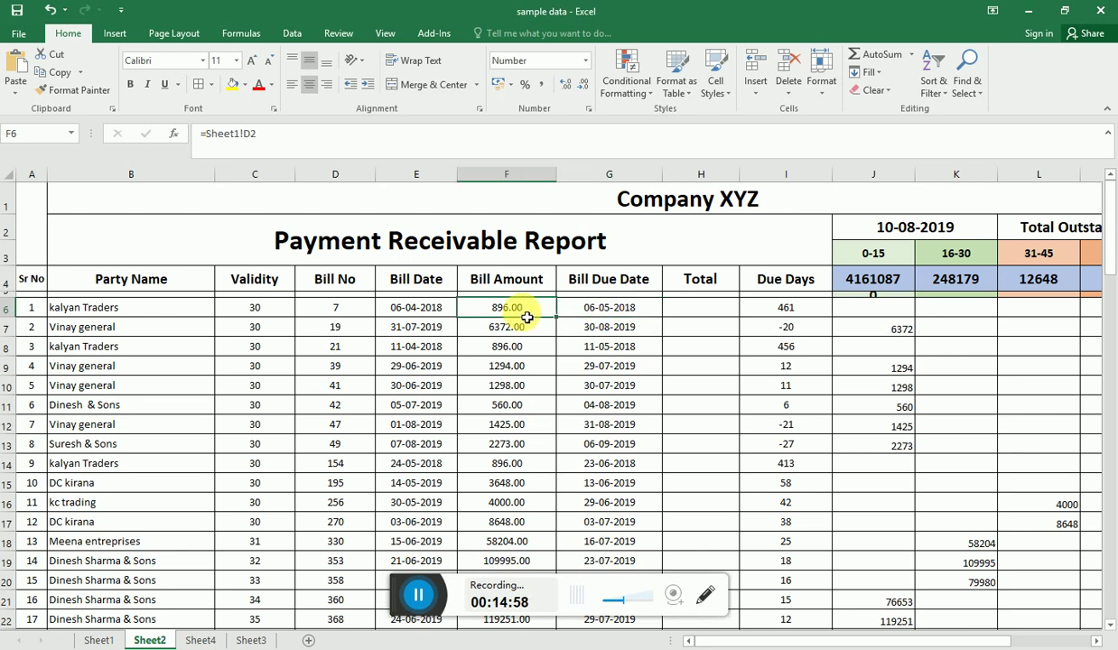
{"action": "left_click", "coordinate": [423, 316]}
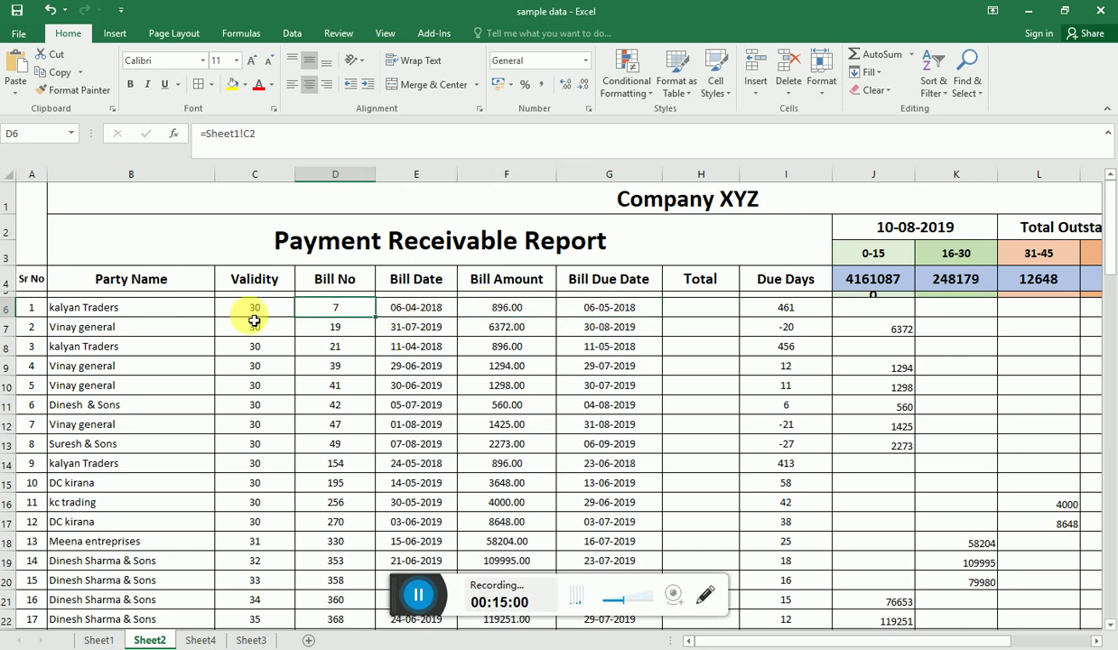
{"action": "left_click", "coordinate": [104, 307]}
Step: Select B6:F6 and extend the selection down to the last record in row 54
{"action": "left_click_drag", "start_coordinate": [227, 319], "coordinate": [546, 310]}
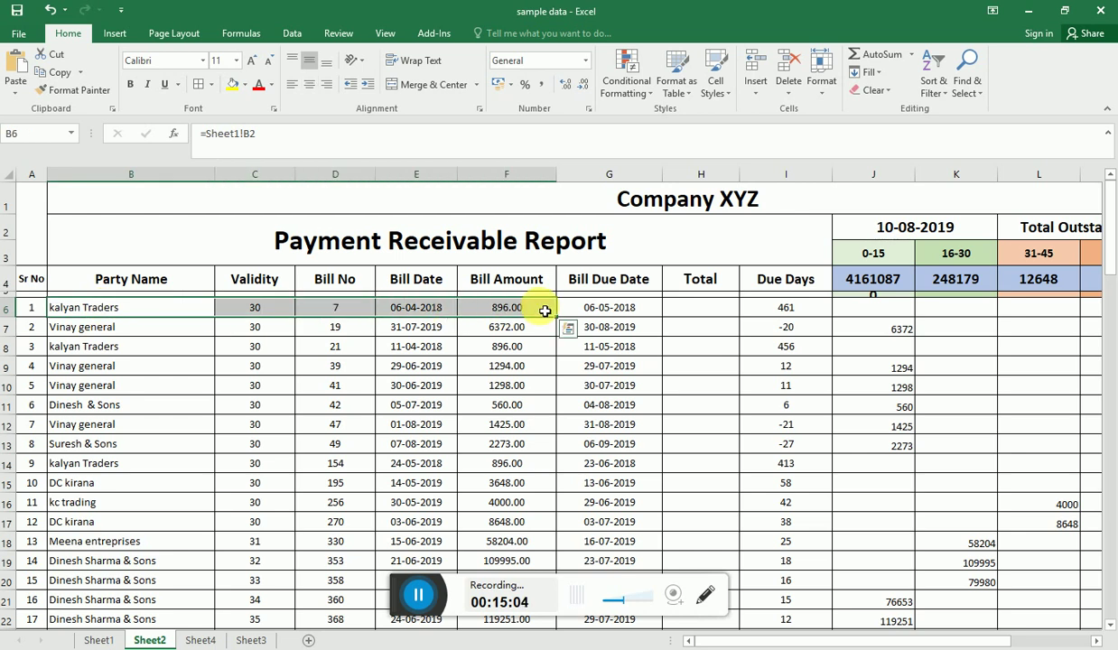
{"action": "key", "text": "ctrl+shift+Down"}
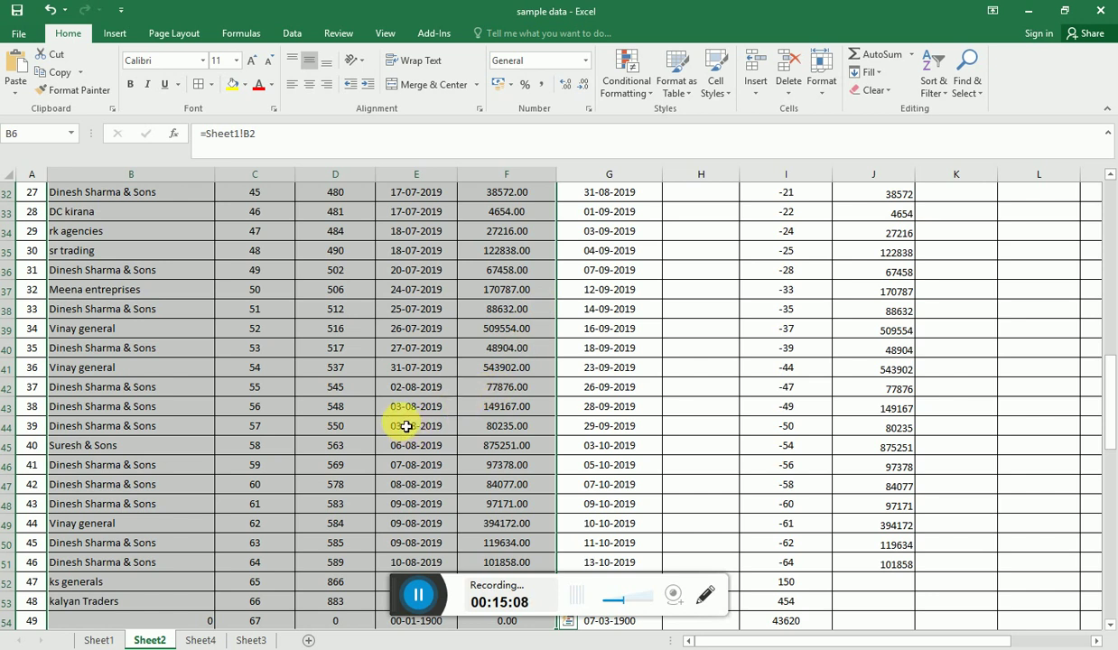
{"action": "scroll", "coordinate": [436, 349], "scroll_direction": "up", "scroll_amount": 10}
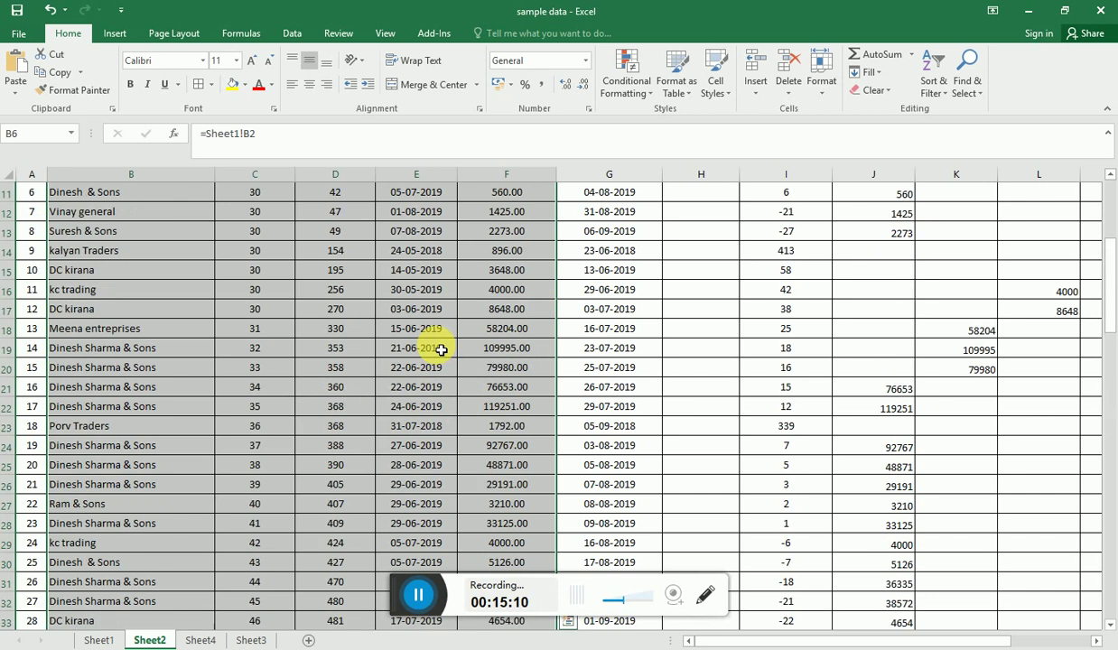
Step: Open the Sort dialog from the Data ribbon's Sort & Filter group
{"action": "left_click", "coordinate": [292, 34]}
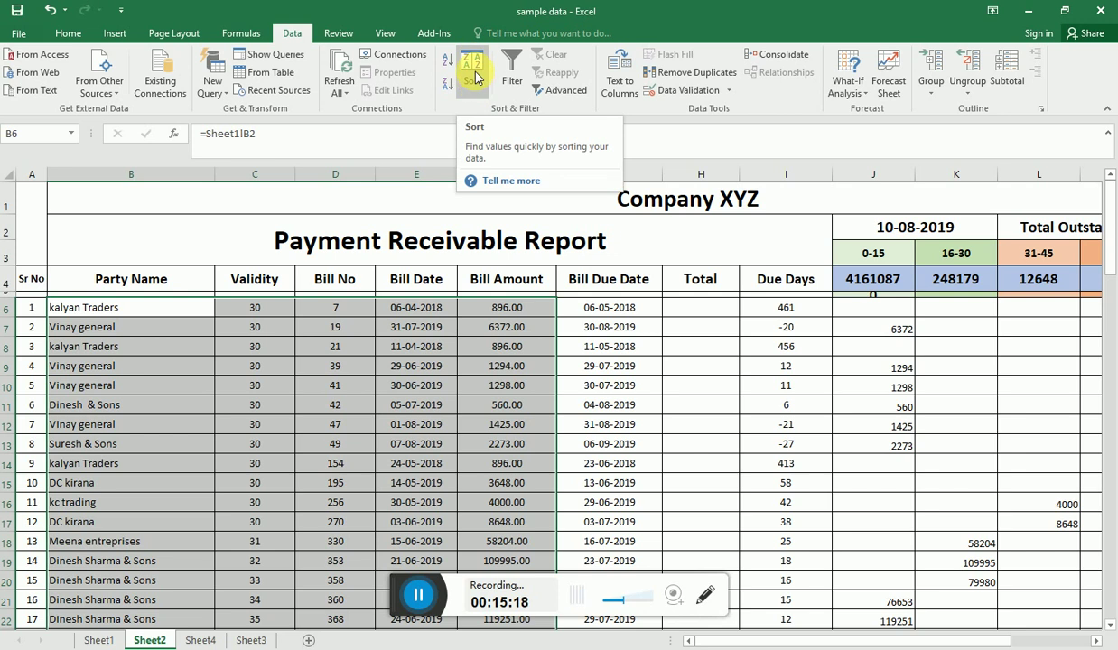
{"action": "left_click", "coordinate": [474, 77]}
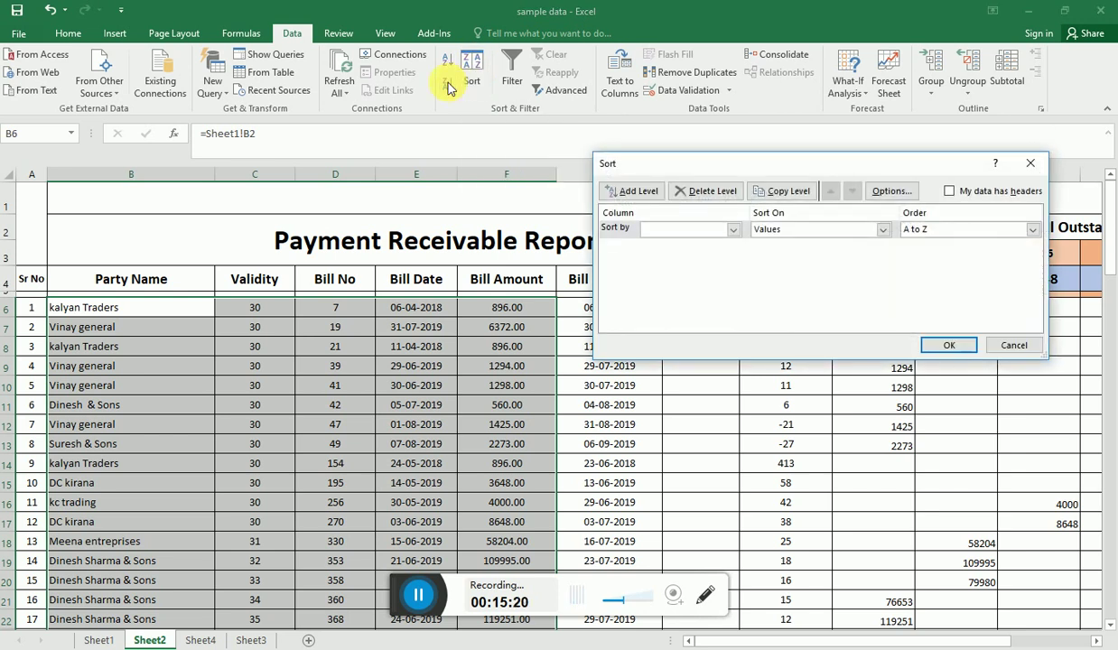
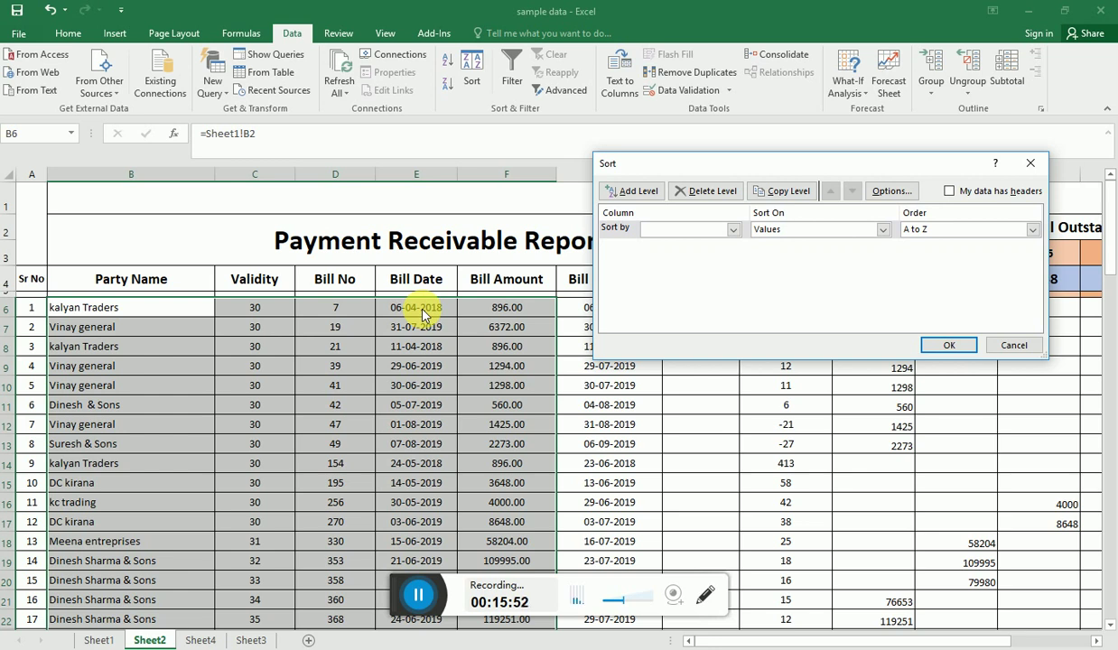
Step: Sort the selected report rows A to Z by the Party Name column
{"action": "left_click", "coordinate": [664, 232]}
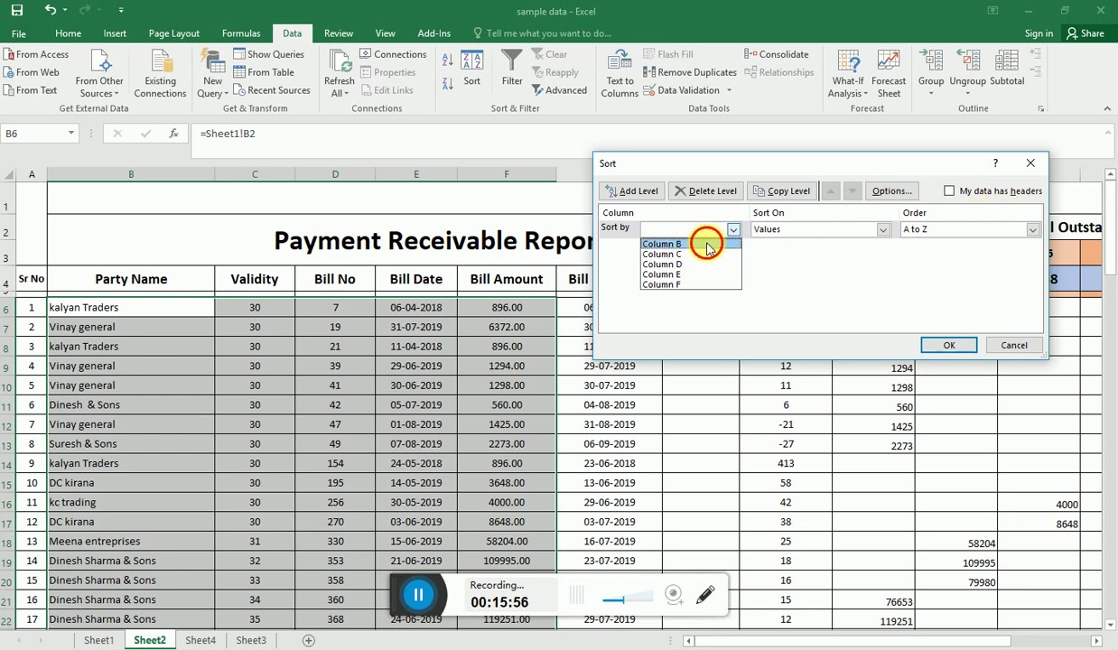
{"action": "left_click", "coordinate": [722, 244]}
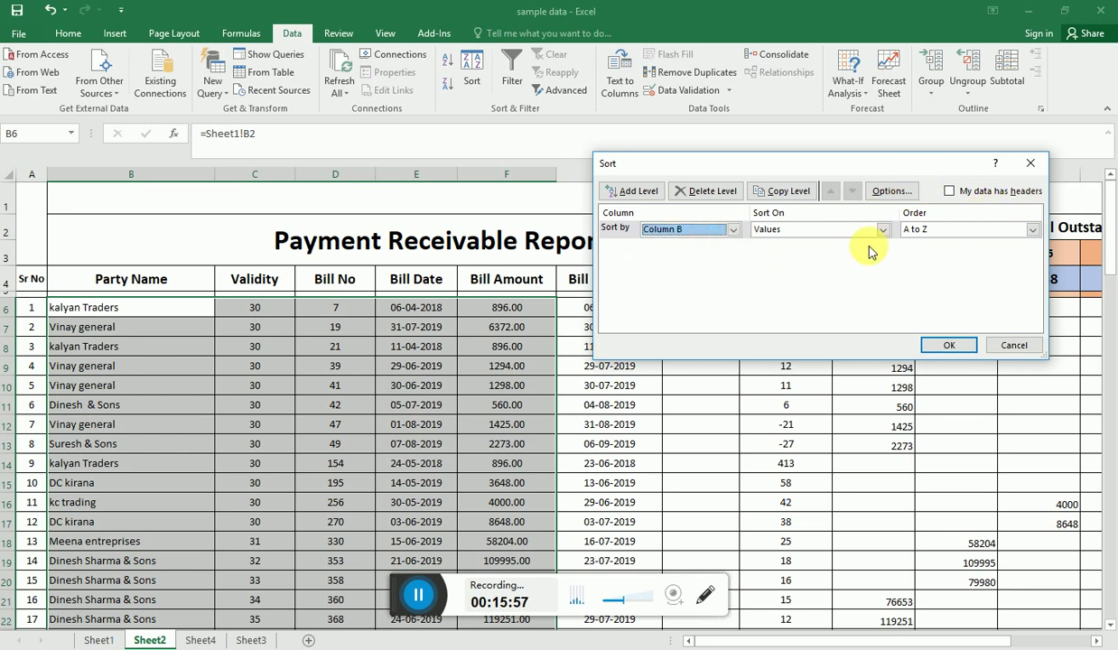
{"action": "left_click", "coordinate": [944, 348]}
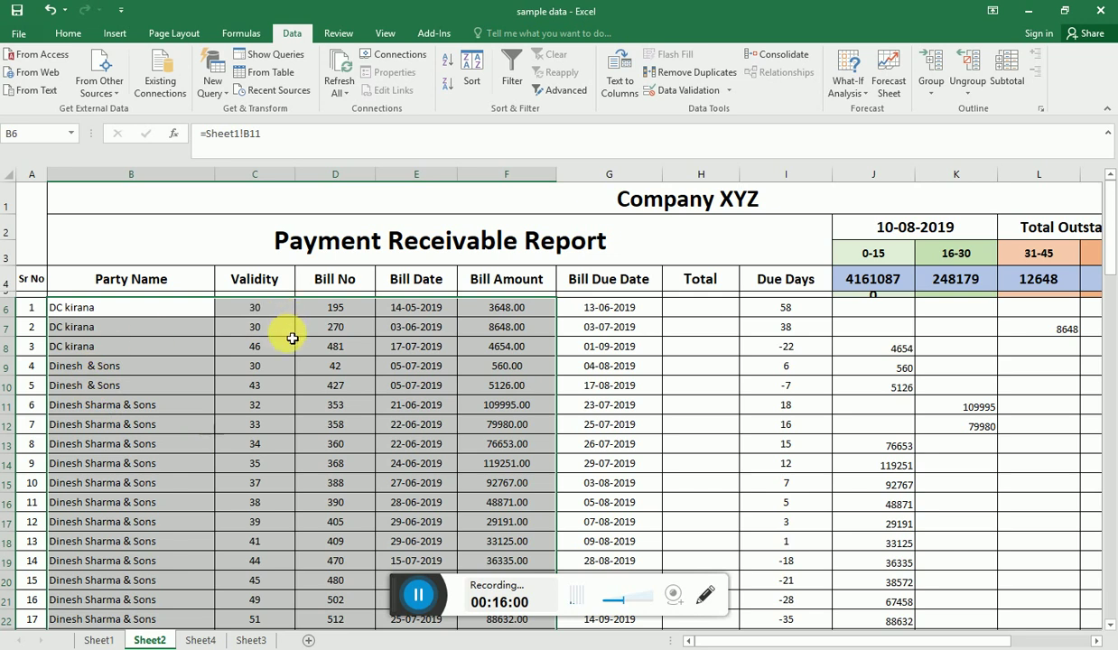
Step: Inspect the sorted DC kirana, Dinesh Sharma & Sons and kalyan Traders rows and their formulas
{"action": "left_click_drag", "start_coordinate": [77, 327], "coordinate": [109, 350]}
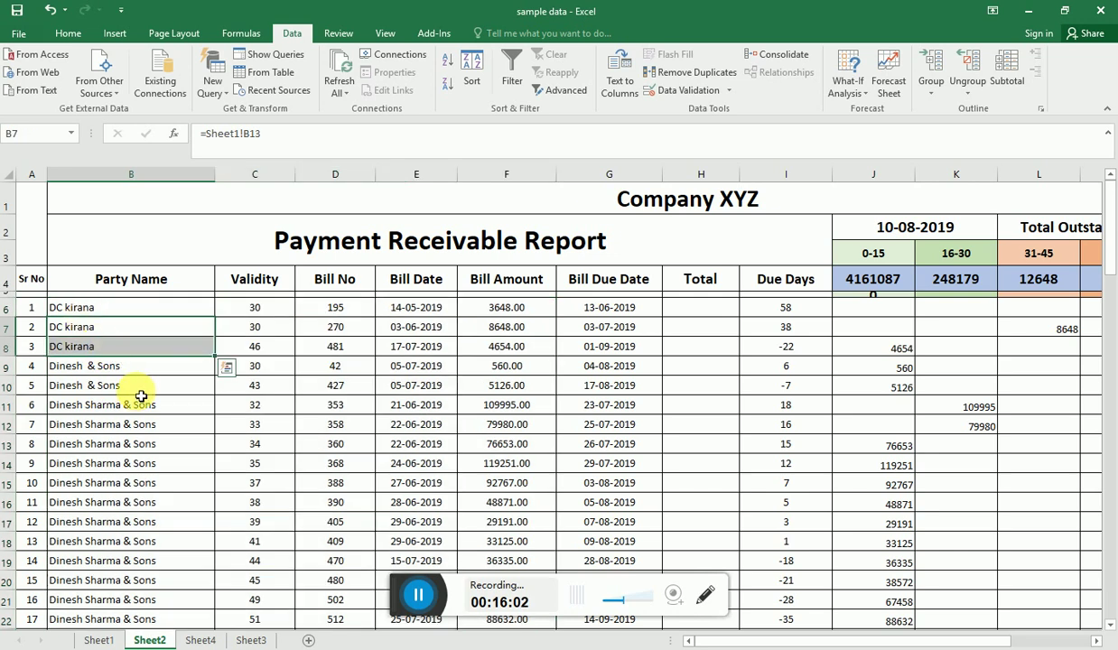
{"action": "left_click", "coordinate": [144, 386]}
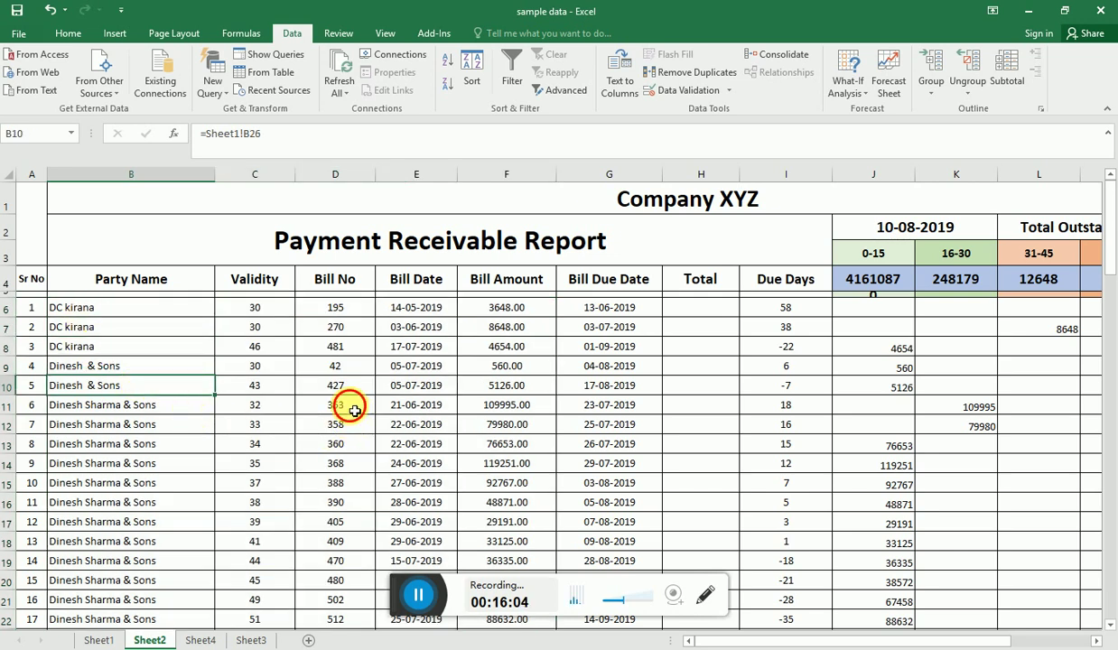
{"action": "left_click_drag", "start_coordinate": [354, 410], "coordinate": [360, 584]}
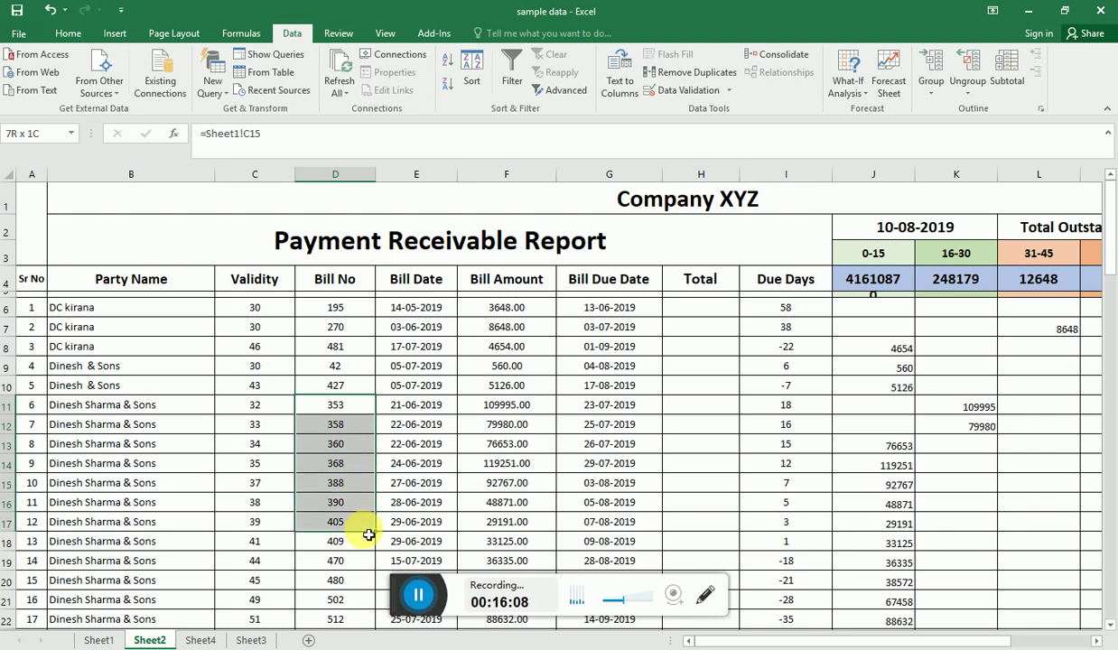
{"action": "left_click", "coordinate": [333, 600]}
{"action": "scroll", "coordinate": [347, 583], "scroll_direction": "down", "scroll_amount": 2}
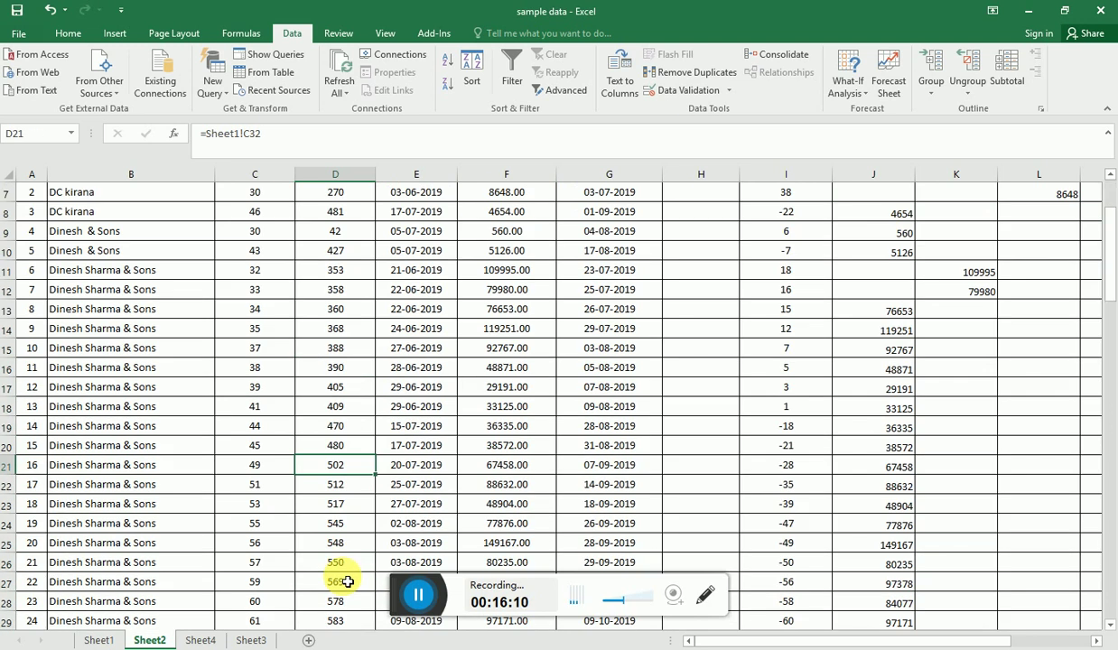
{"action": "scroll", "coordinate": [343, 582], "scroll_direction": "down", "scroll_amount": 2}
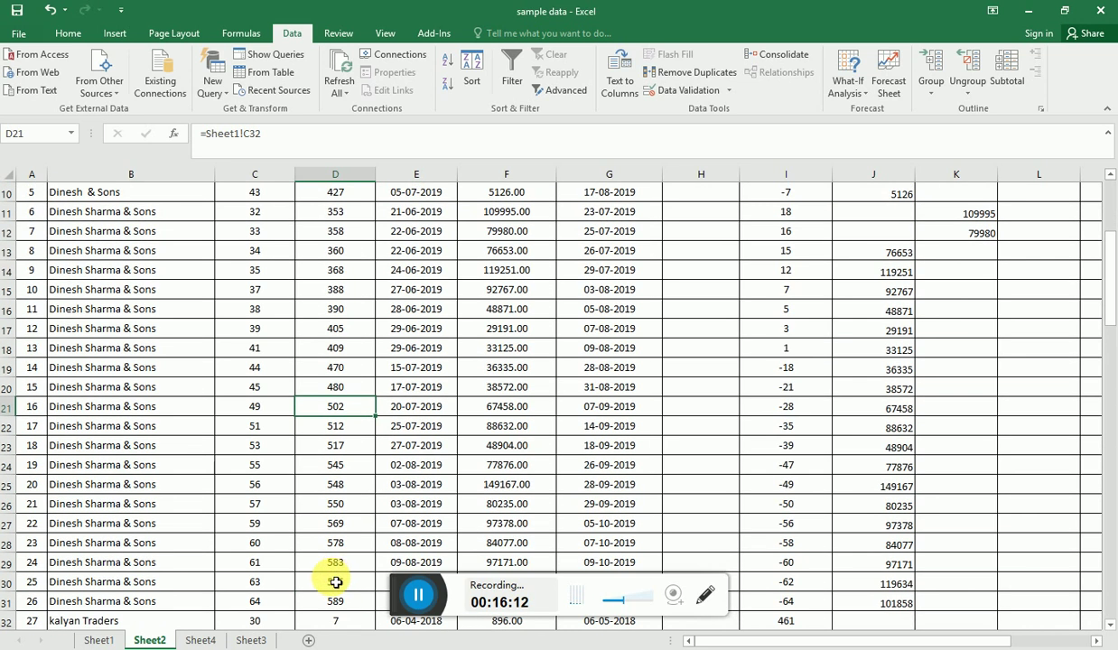
{"action": "left_click", "coordinate": [346, 560]}
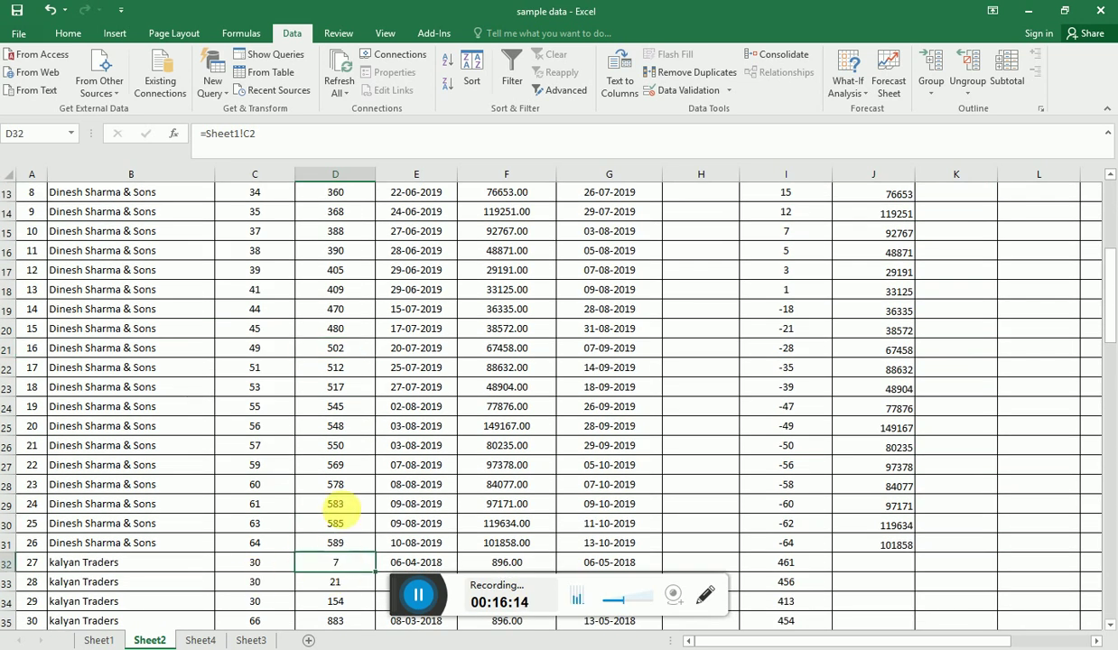
{"action": "scroll", "coordinate": [395, 570], "scroll_direction": "up", "scroll_amount": 5}
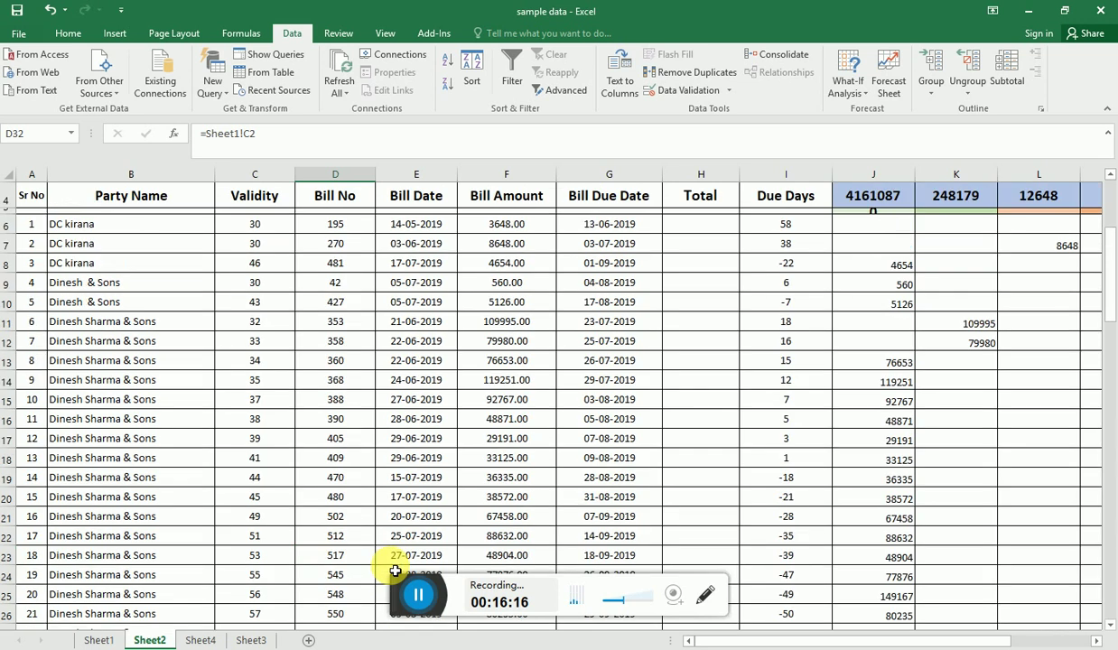
Step: Reselect the report block from the first party name down to the last row
{"action": "left_click", "coordinate": [67, 307]}
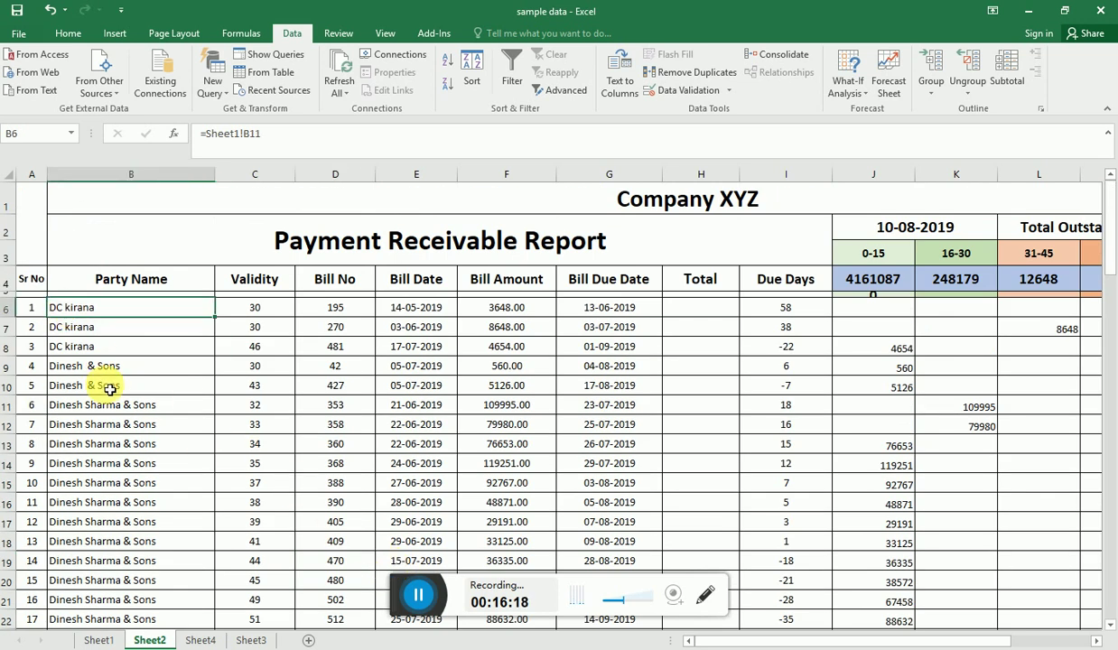
{"action": "key", "text": "shift+Right"}
{"action": "key", "text": "shift+Right"}
{"action": "key", "text": "shift+Right"}
{"action": "key", "text": "shift+Right"}
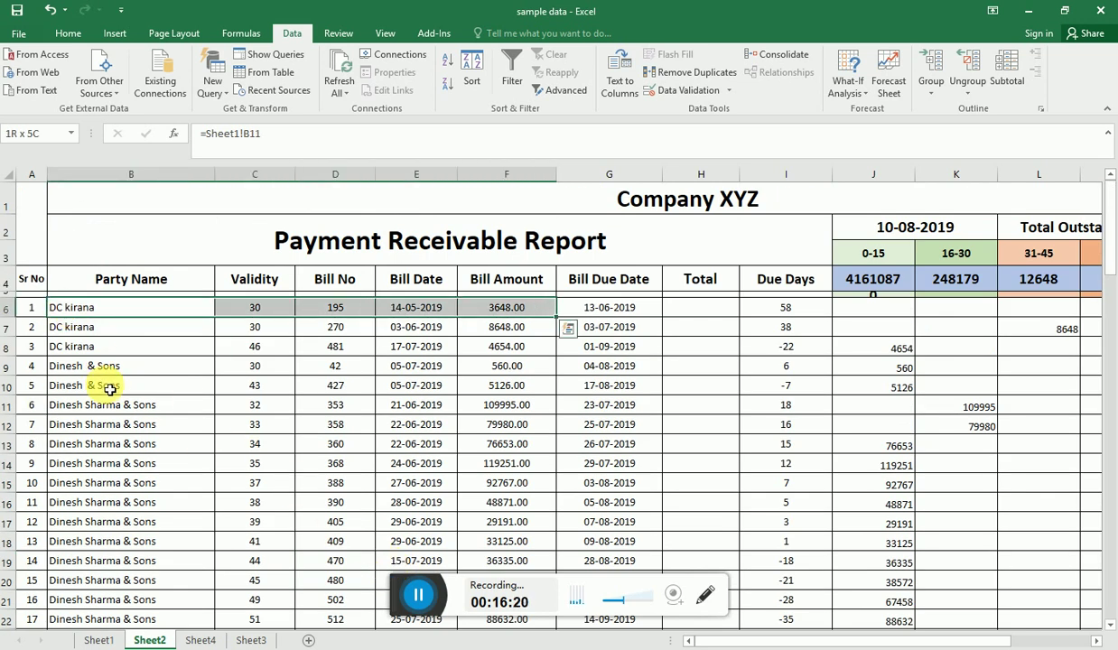
{"action": "key", "text": "ctrl+shift+Down"}
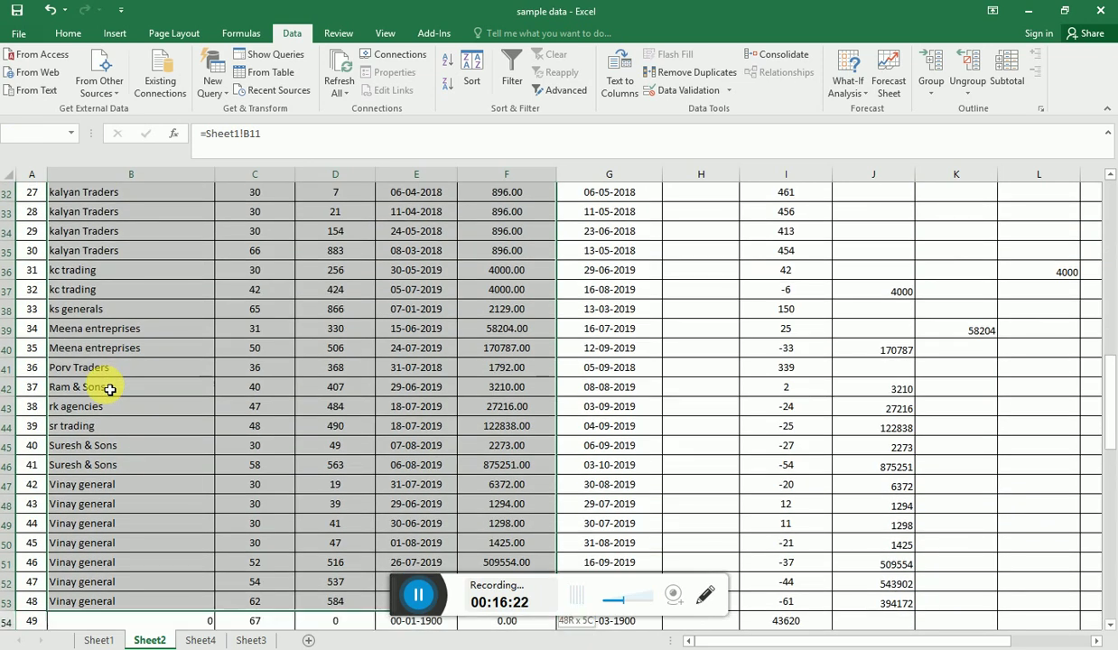
Step: Add a Bill Date level under Party Name, sorting oldest to newest within each party
{"action": "left_click", "coordinate": [470, 63]}
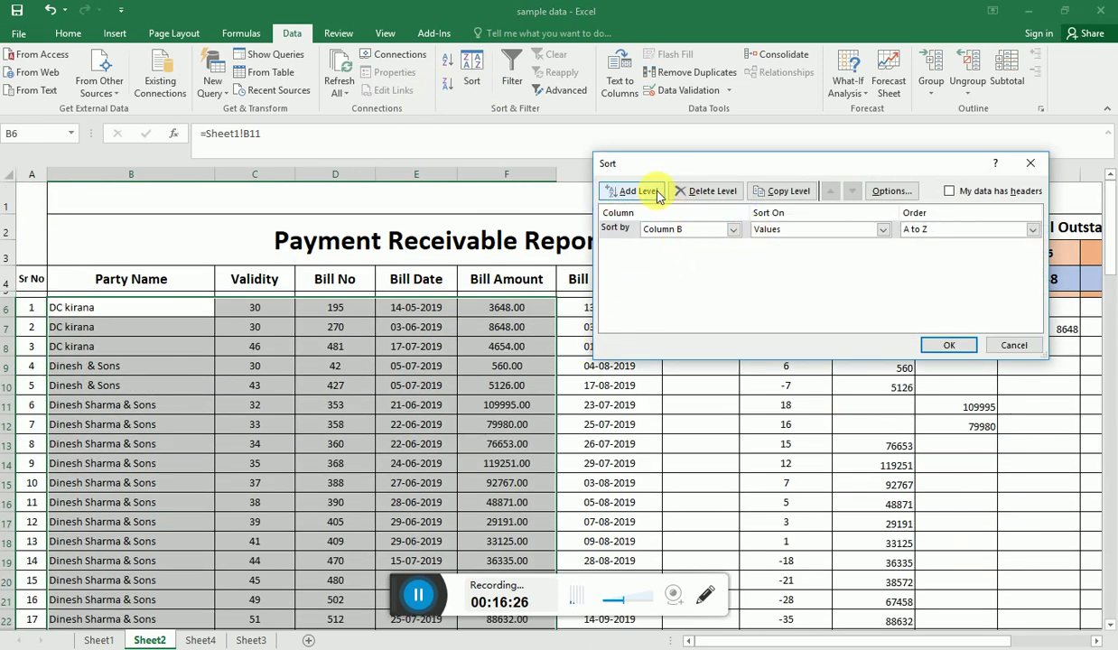
{"action": "left_click", "coordinate": [629, 192]}
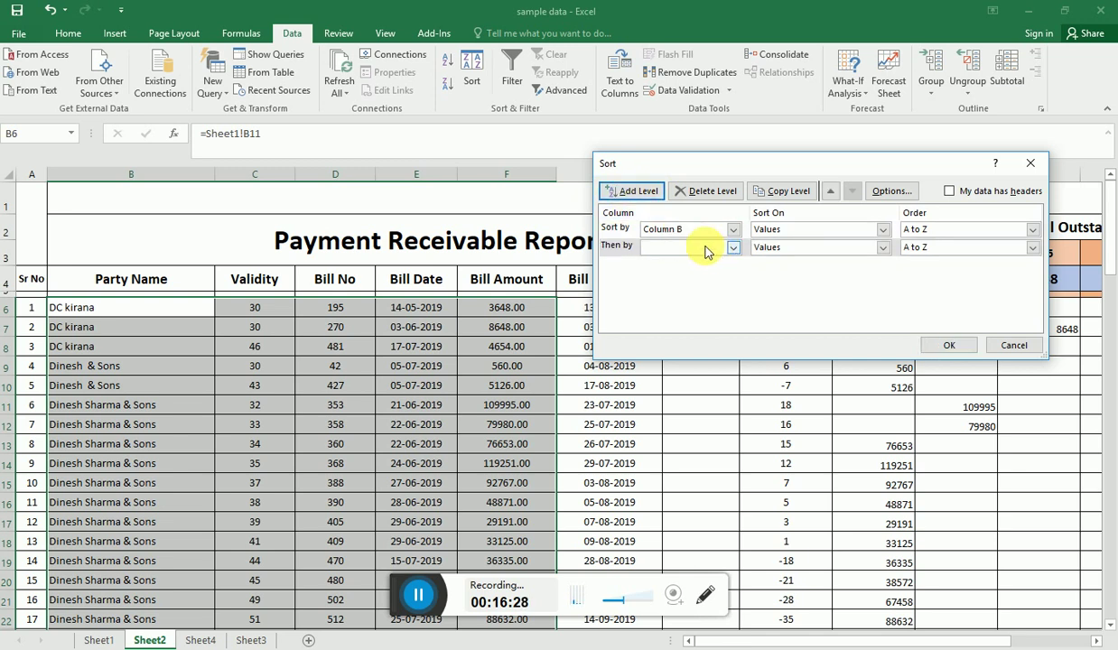
{"action": "left_click", "coordinate": [704, 247]}
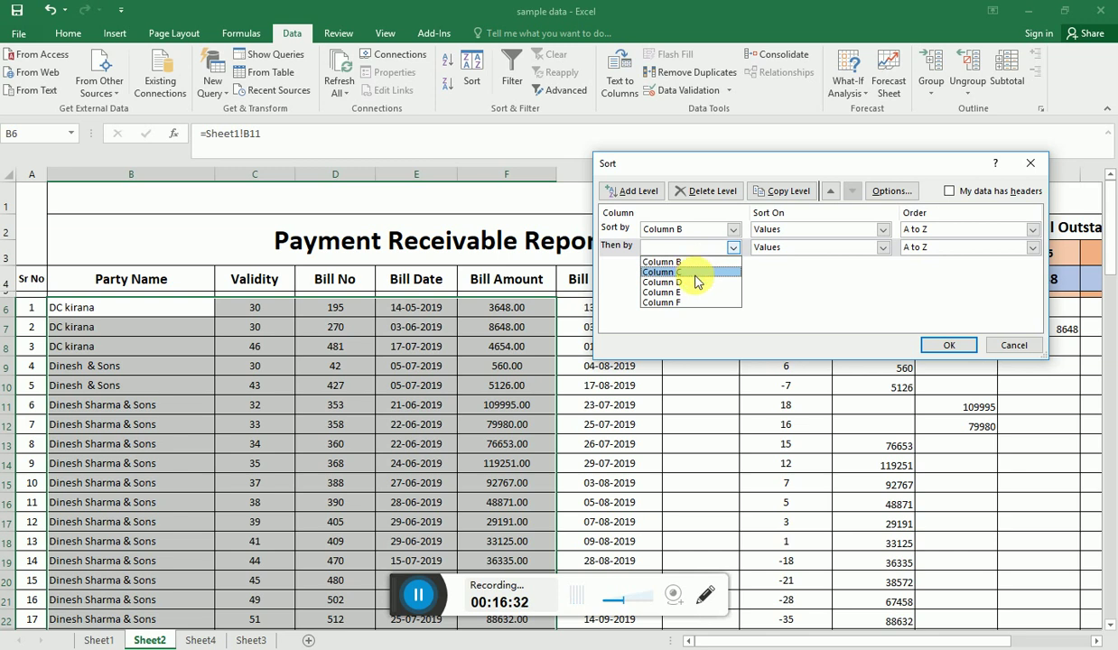
{"action": "left_click", "coordinate": [672, 291]}
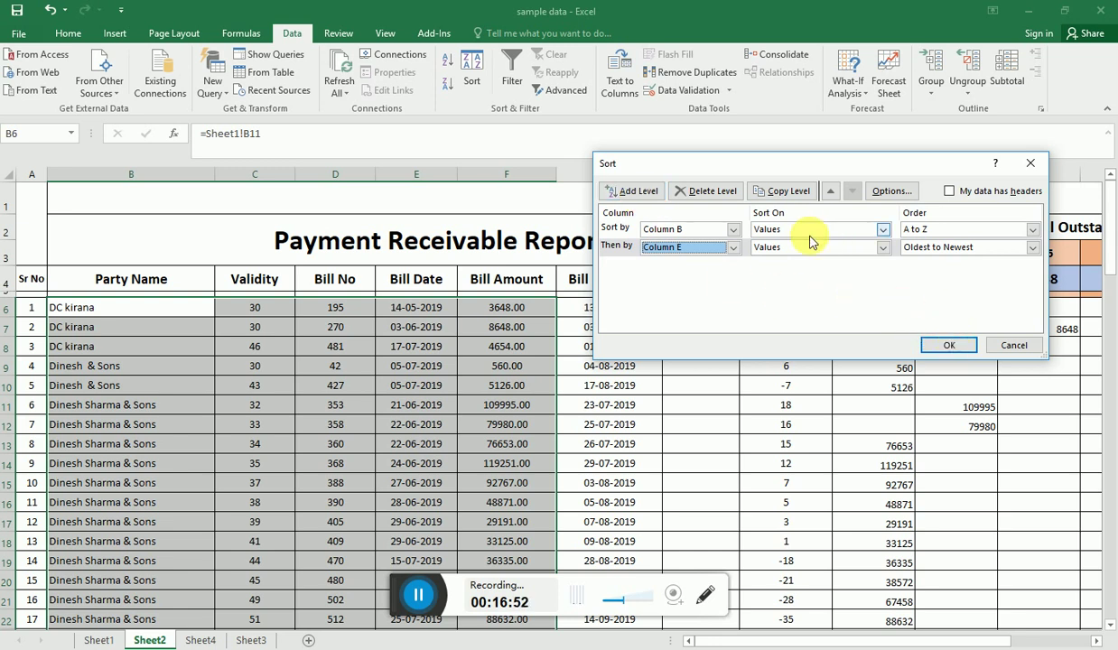
{"action": "left_click", "coordinate": [938, 346]}
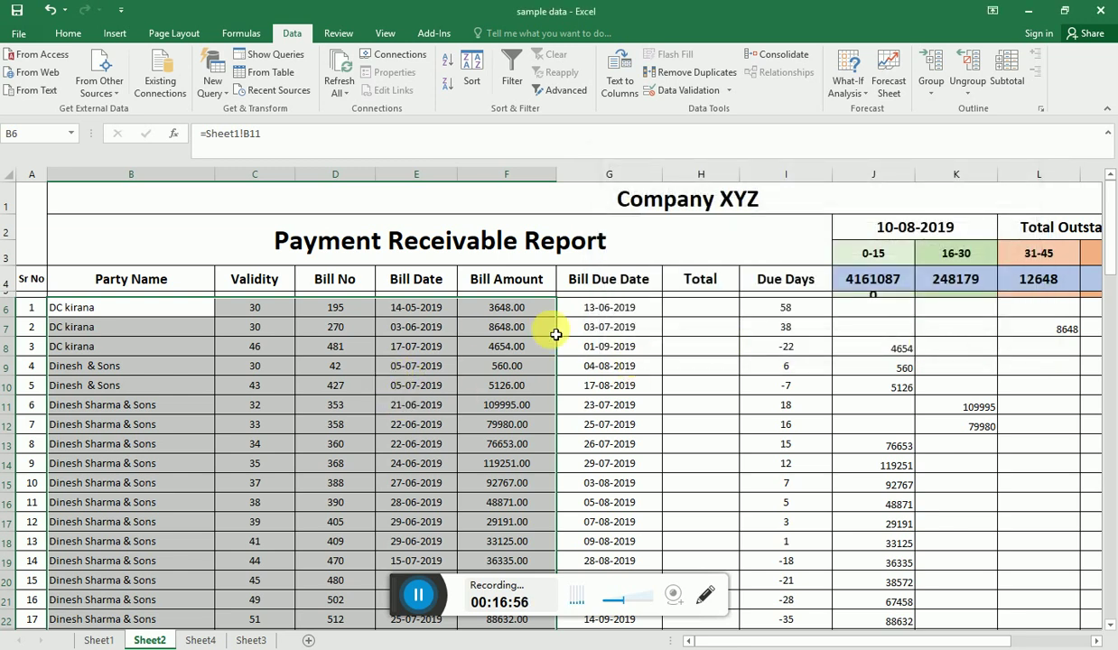
{"action": "left_click", "coordinate": [495, 325]}
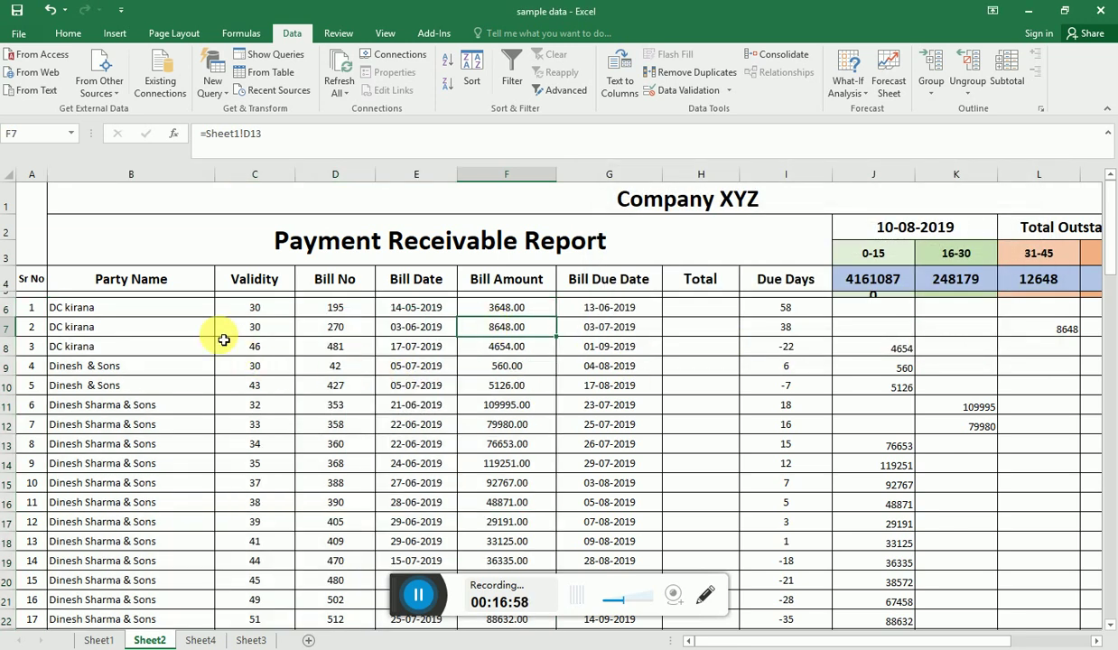
Step: On Sheet1, fill cell A50 with the date from the row above
{"action": "left_click", "coordinate": [99, 640]}
{"action": "scroll", "coordinate": [163, 502], "scroll_direction": "down", "scroll_amount": 6}
{"action": "scroll", "coordinate": [162, 505], "scroll_direction": "down", "scroll_amount": 7}
{"action": "scroll", "coordinate": [159, 510], "scroll_direction": "down", "scroll_amount": 4}
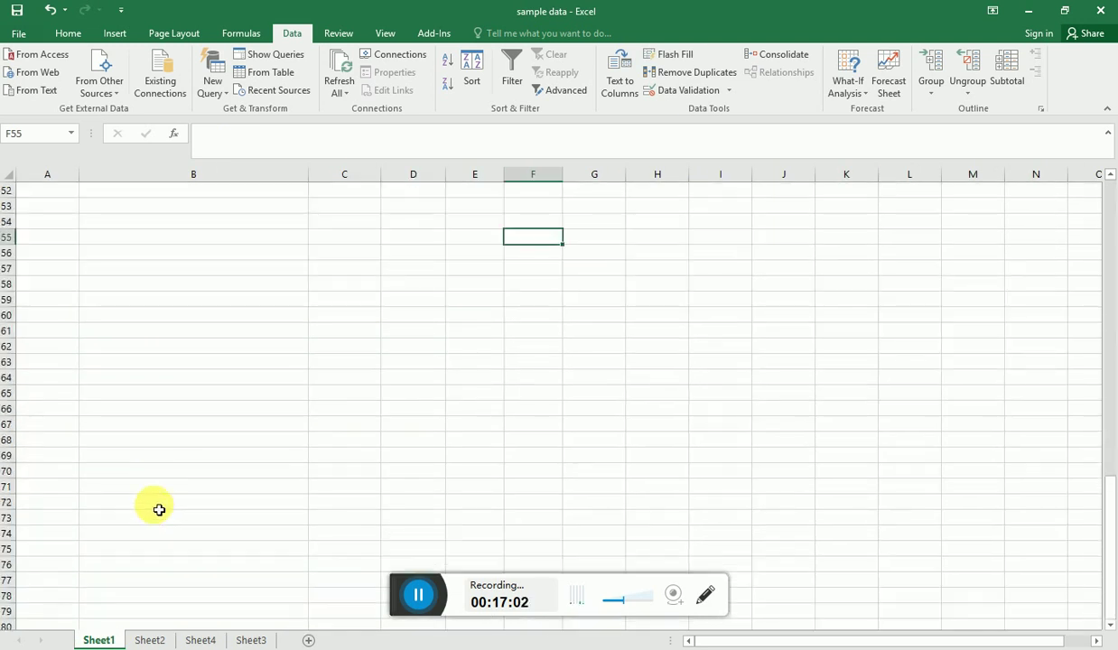
{"action": "scroll", "coordinate": [158, 510], "scroll_direction": "up", "scroll_amount": 5}
{"action": "left_click", "coordinate": [112, 409]}
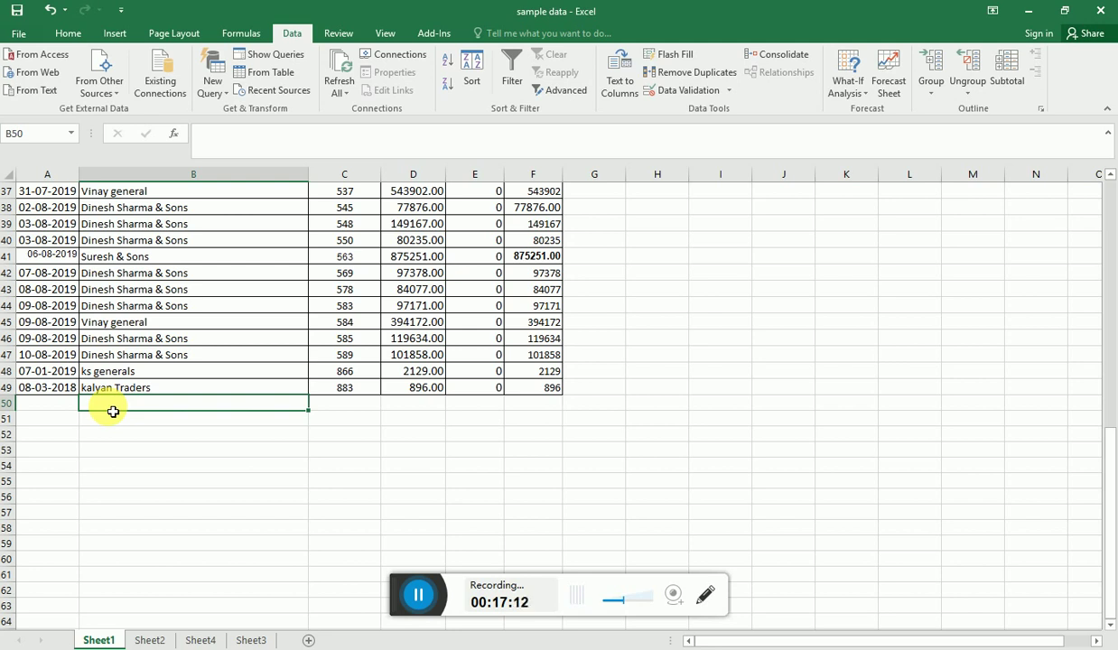
{"action": "key", "text": "Up"}
{"action": "key", "text": "Up"}
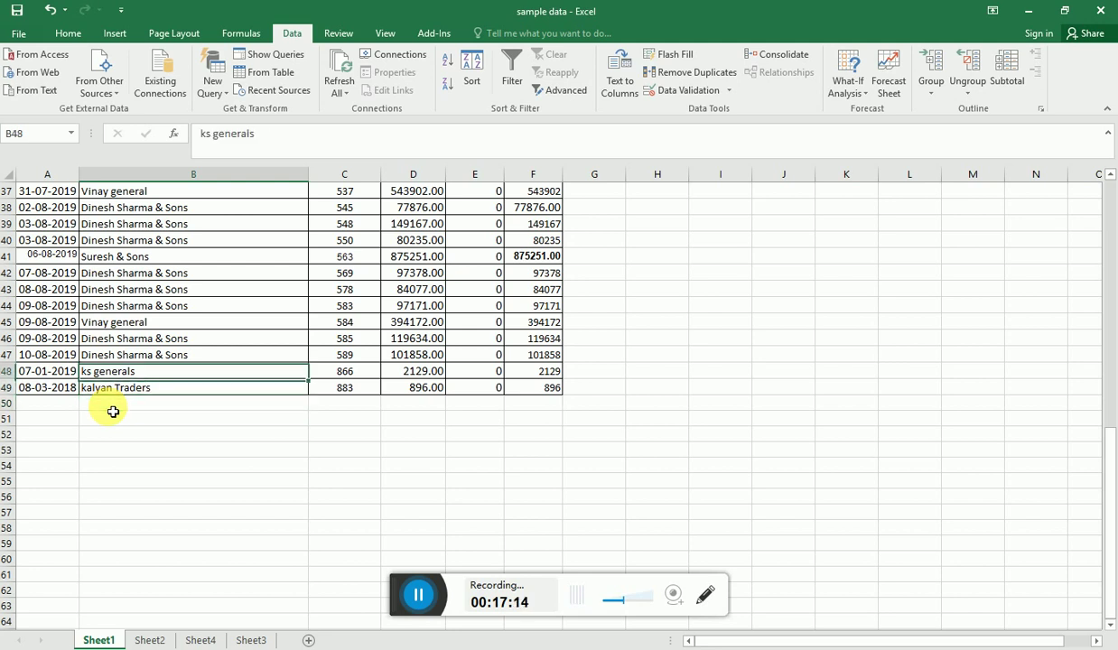
{"action": "key", "text": "Up"}
{"action": "key", "text": "Up"}
{"action": "key", "text": "Up"}
{"action": "key", "text": "Left"}
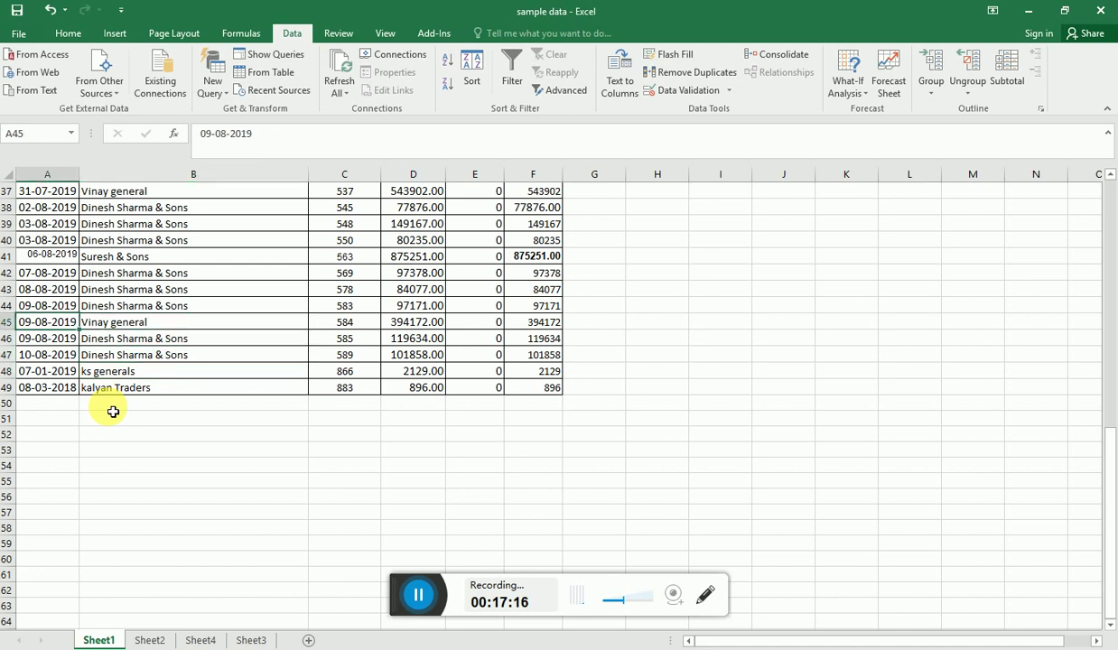
{"action": "key", "text": "Up"}
{"action": "key", "text": "Right"}
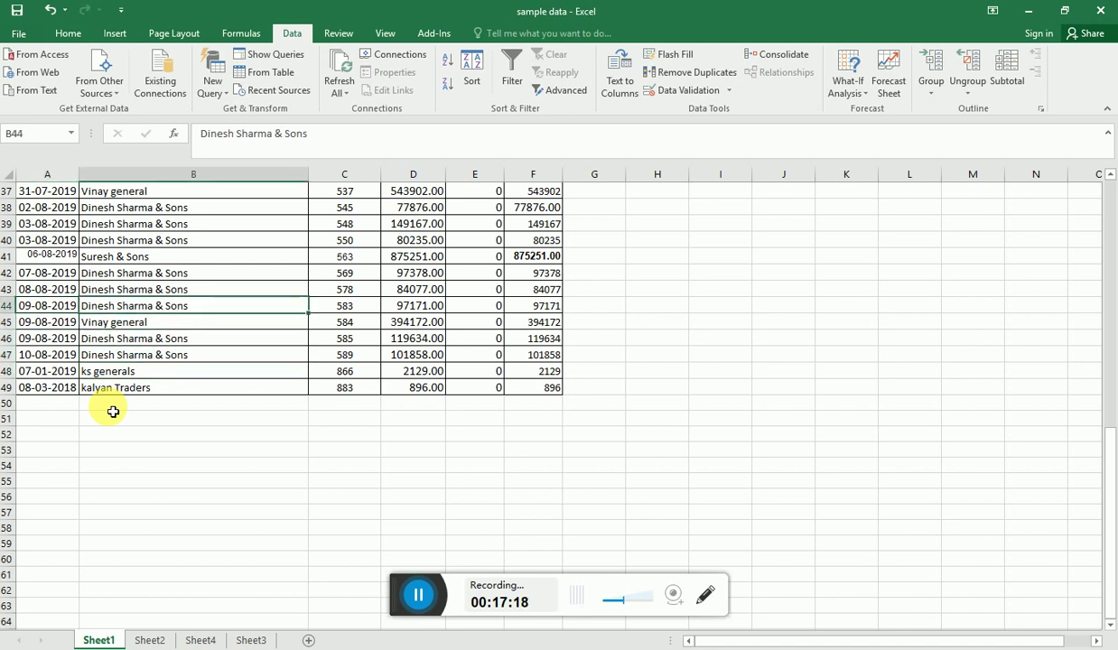
{"action": "key", "text": "shift+Right"}
{"action": "key", "text": "shift+Right"}
{"action": "key", "text": "shift+Right"}
{"action": "key", "text": "shift+Right"}
{"action": "key", "text": "shift+Down"}
{"action": "key", "text": "Down"}
{"action": "key", "text": "Left"}
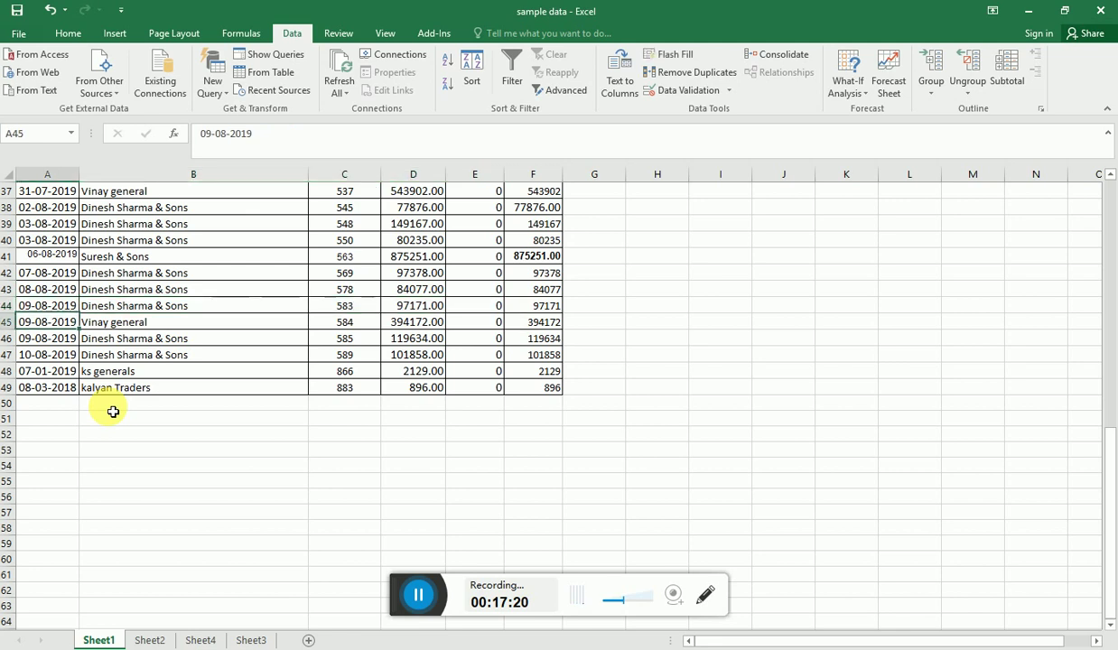
{"action": "key", "text": "Down"}
{"action": "key", "text": "Down"}
{"action": "key", "text": "Down"}
{"action": "key", "text": "Down"}
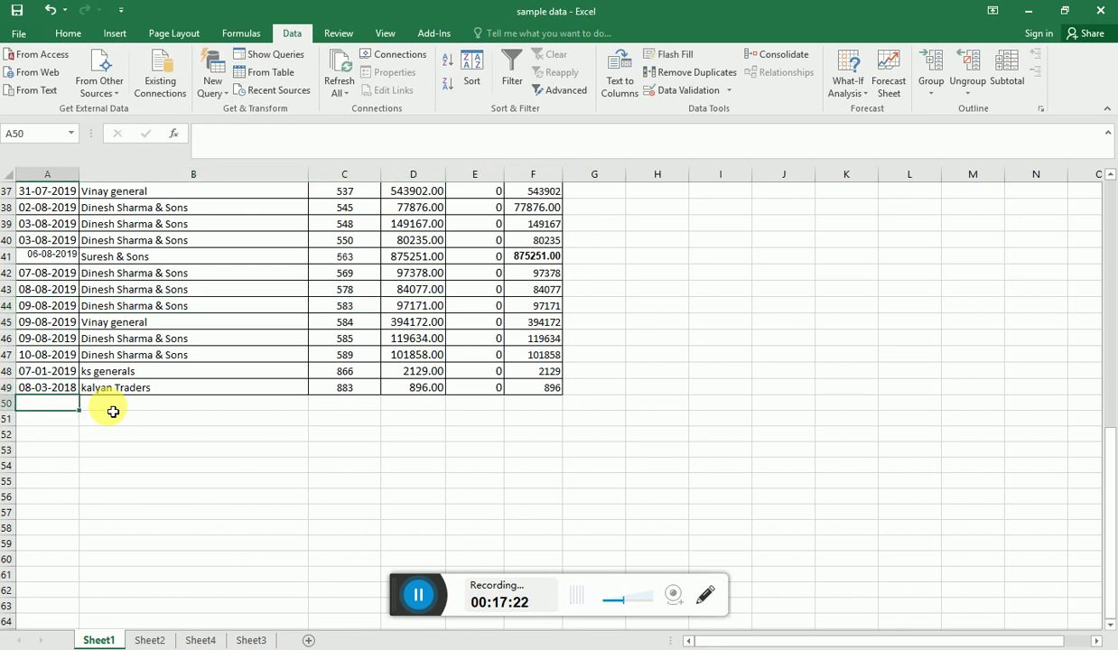
{"action": "key", "text": "ctrl+d"}
Step: Enter Dinesh Sharma & Sons as the party and 884 as the bill number in row 50
{"action": "key", "text": "Tab"}
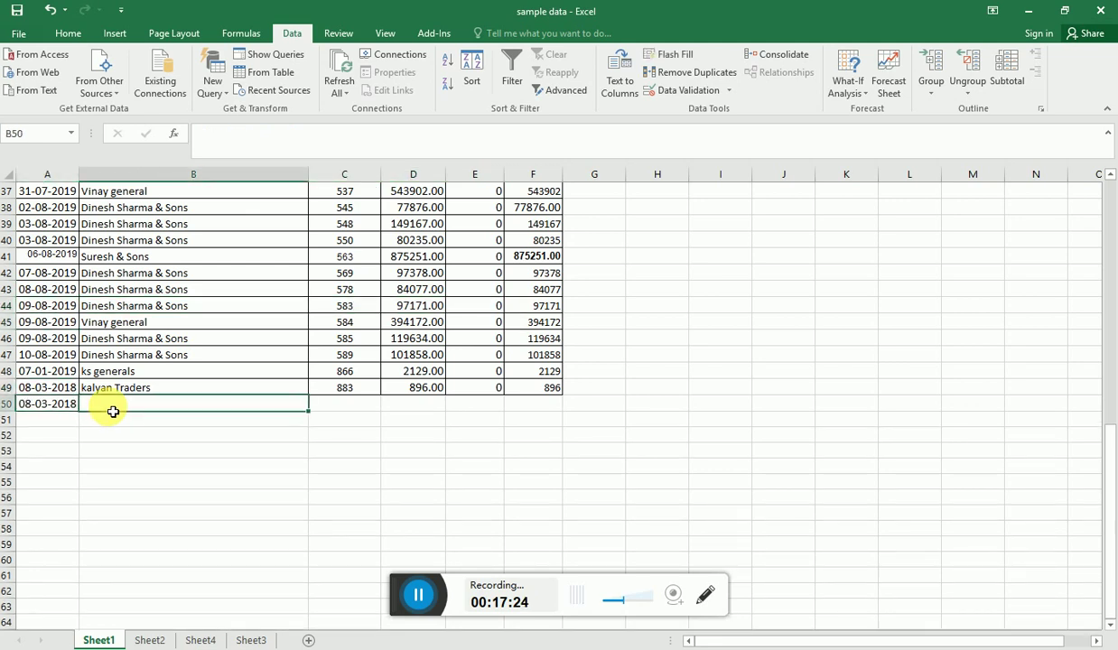
{"action": "type", "text": "Dines"}
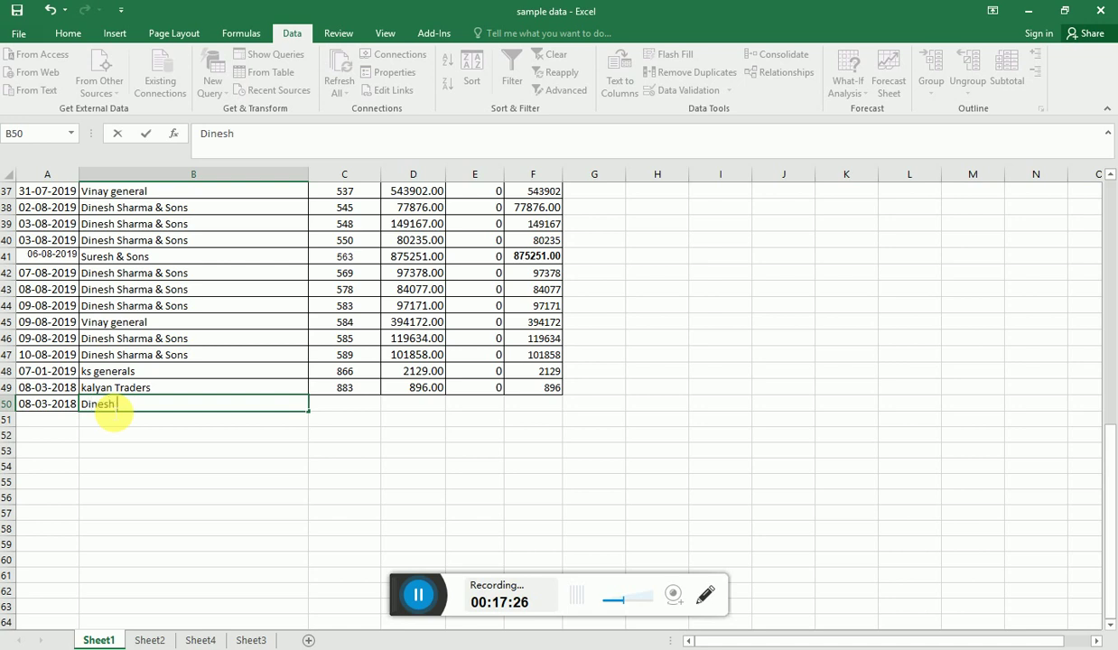
{"action": "type", "text": "harma & Sons"}
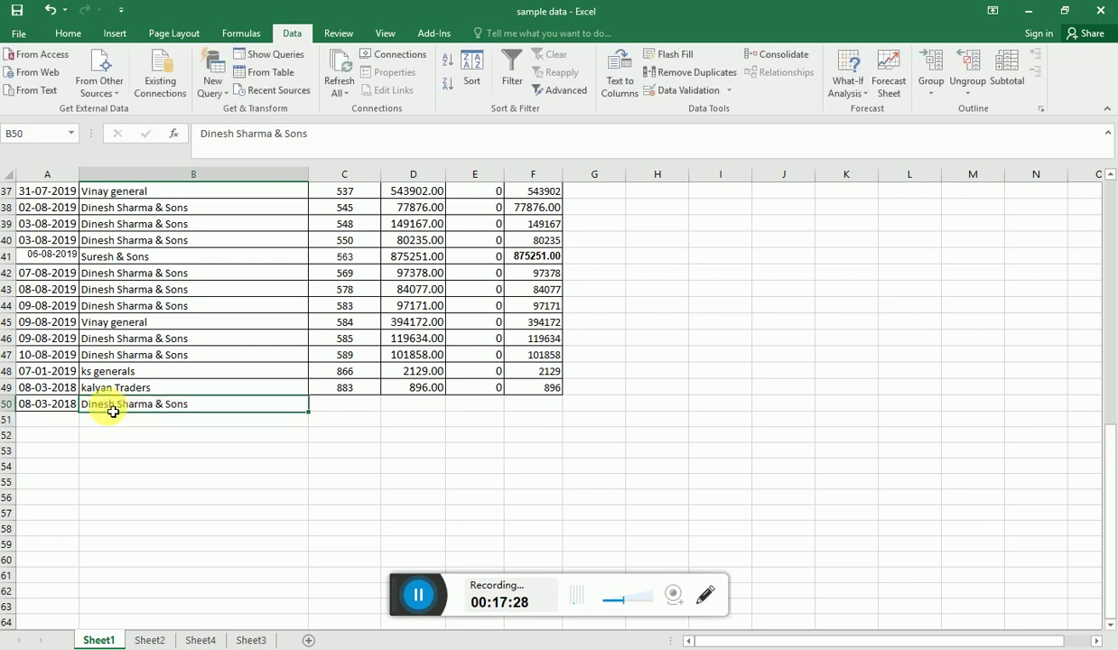
{"action": "key", "text": "Tab"}
{"action": "type", "text": "90"}
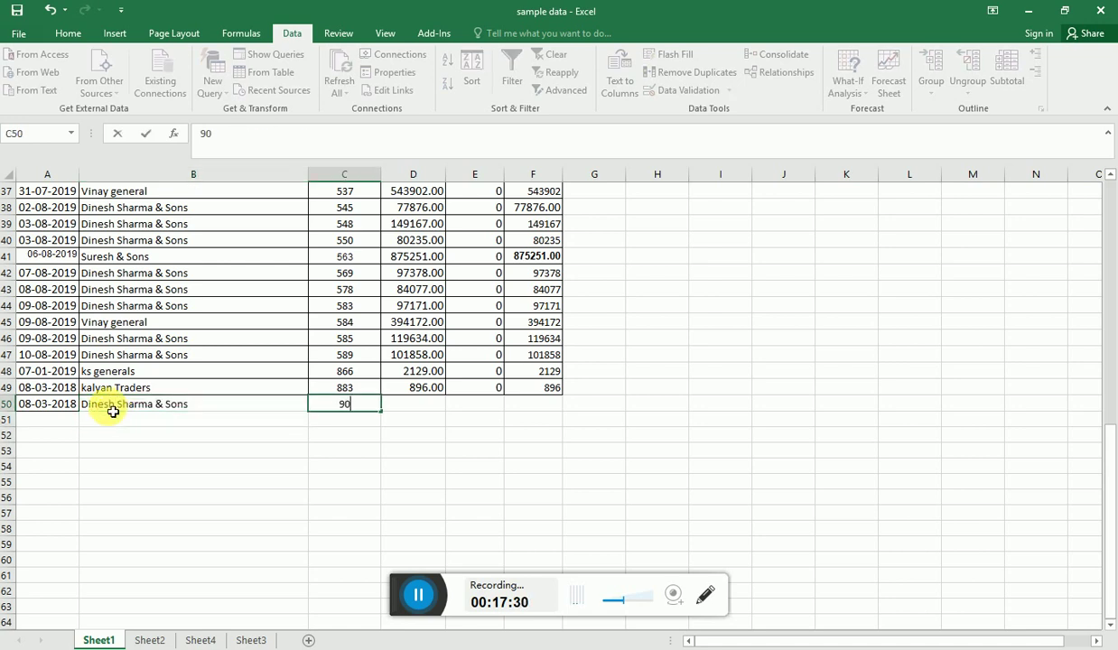
{"action": "type", "text": "0"}
{"action": "key", "text": "BackSpace"}
{"action": "key", "text": "BackSpace"}
{"action": "key", "text": "BackSpace"}
{"action": "type", "text": "4"}
{"action": "key", "text": "Tab"}
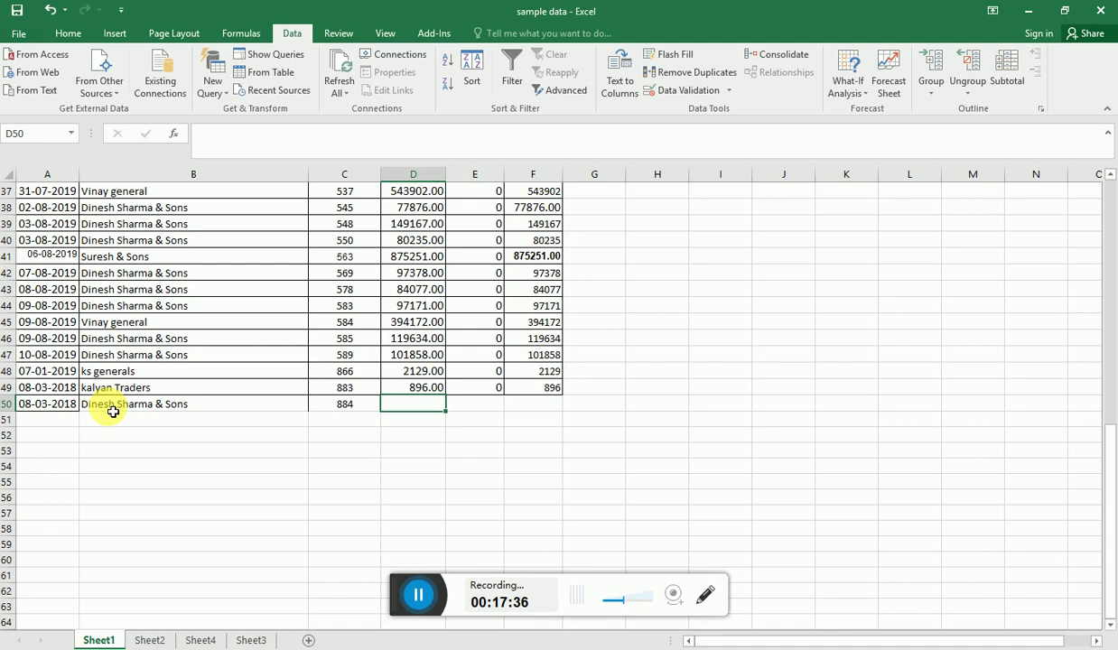
Step: Enter 1000 as the amount in cell F50
{"action": "key", "text": "Up"}
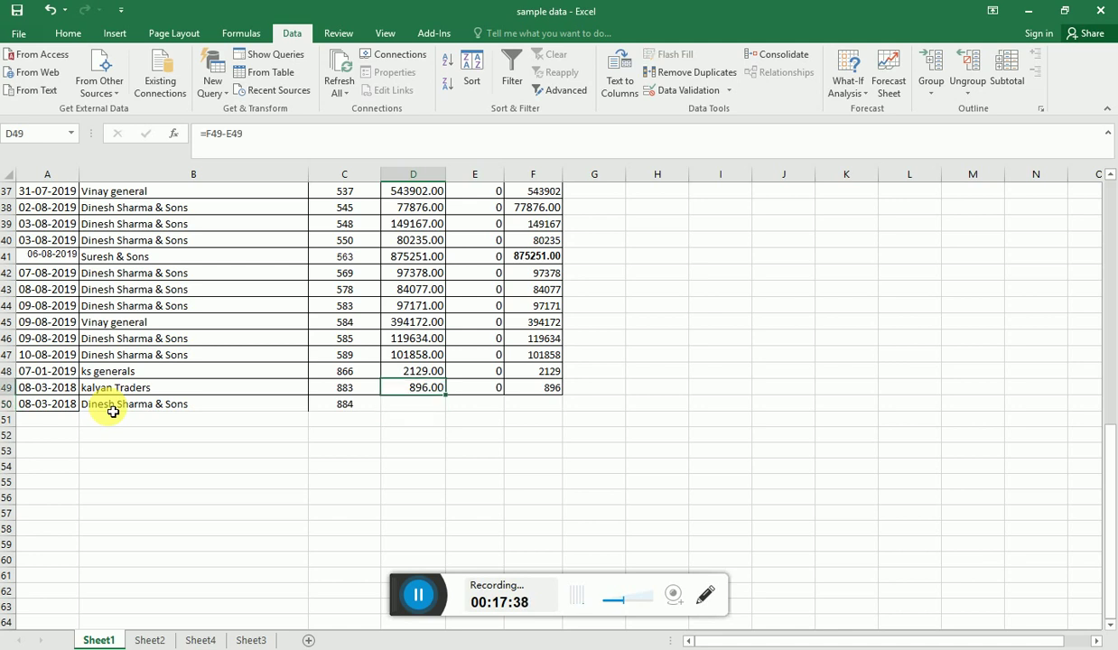
{"action": "key", "text": "Down"}
{"action": "key", "text": "Right"}
{"action": "key", "text": "Right"}
{"action": "key", "text": "Up"}
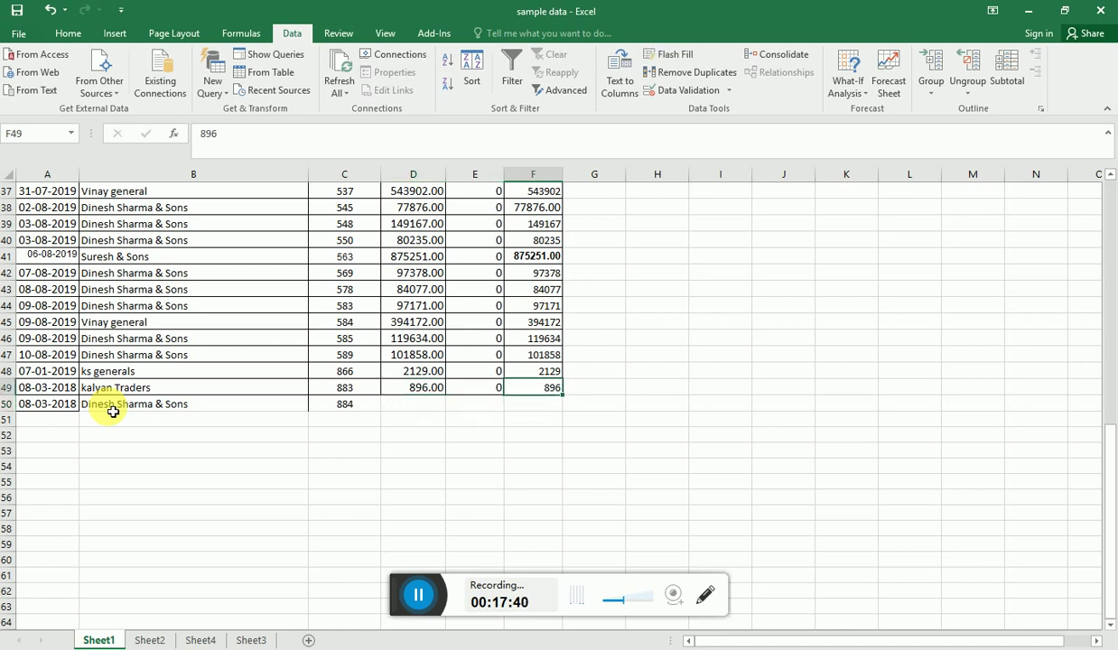
{"action": "key", "text": "Down"}
{"action": "type", "text": "100"}
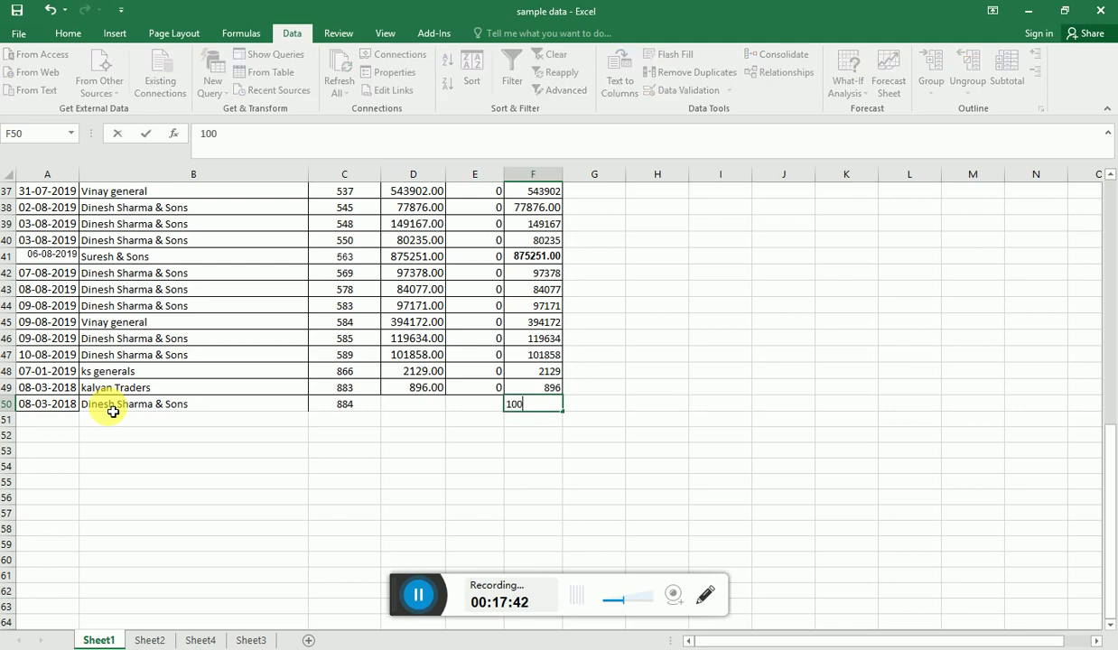
{"action": "type", "text": "0"}
{"action": "key", "text": "Return"}
Step: Fill the row-49 formulas down into D50:E50 with Ctrl+D
{"action": "key", "text": "Up"}
{"action": "key", "text": "Left"}
{"action": "key", "text": "Left"}
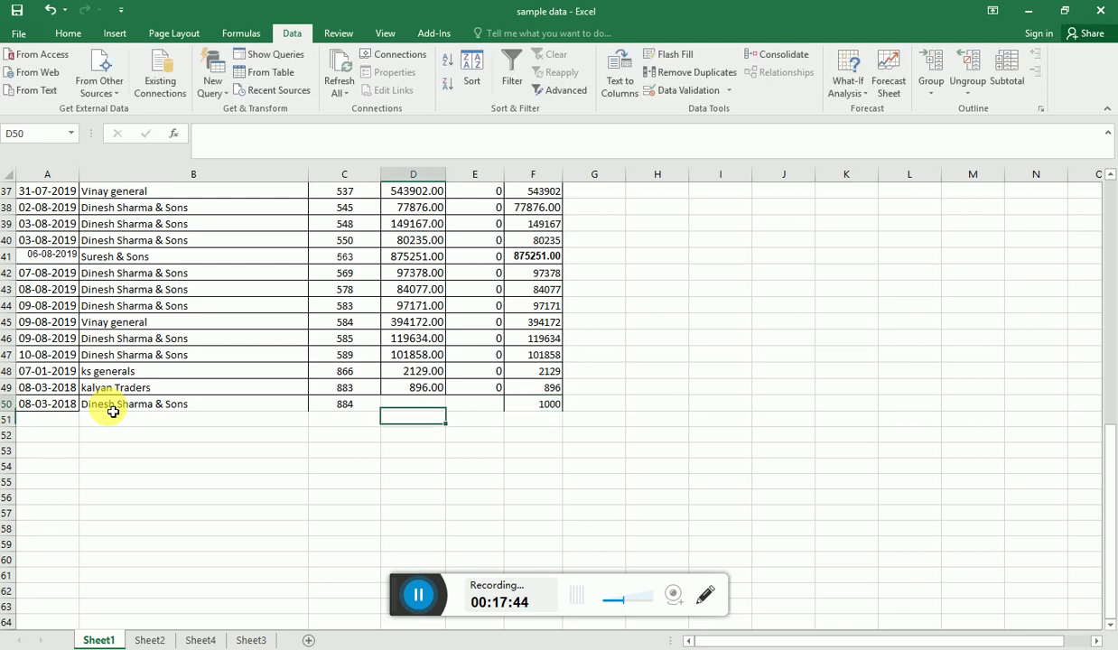
{"action": "key", "text": "Up"}
{"action": "key", "text": "Up"}
{"action": "key", "text": "Down"}
{"action": "key", "text": "Down"}
{"action": "key", "text": "shift+Right"}
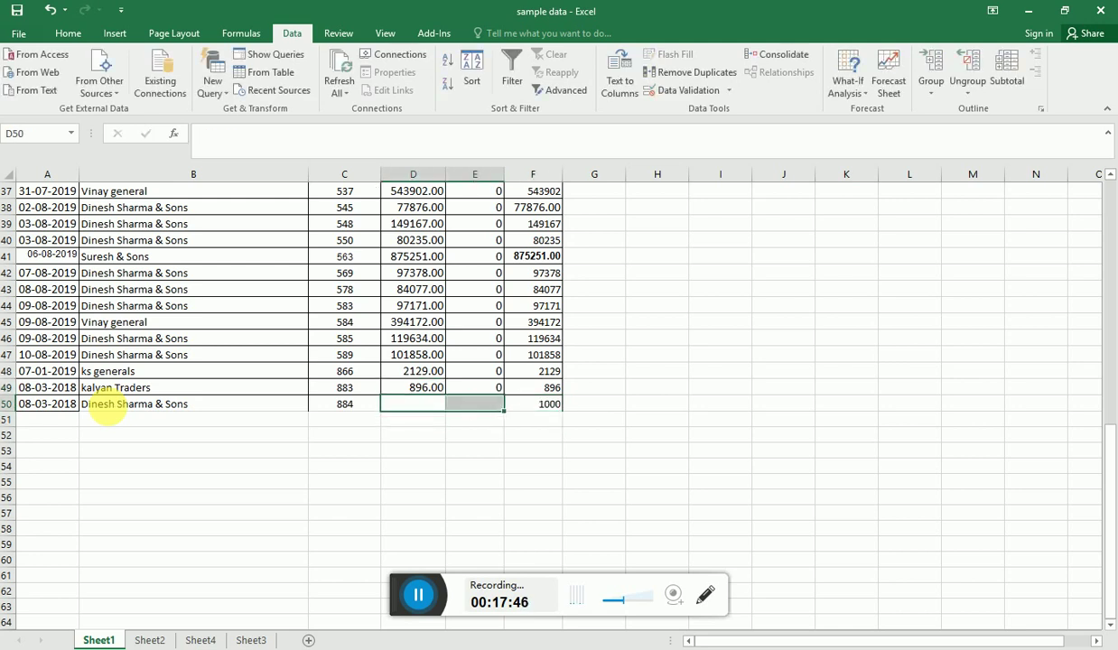
{"action": "key", "text": "ctrl+d"}
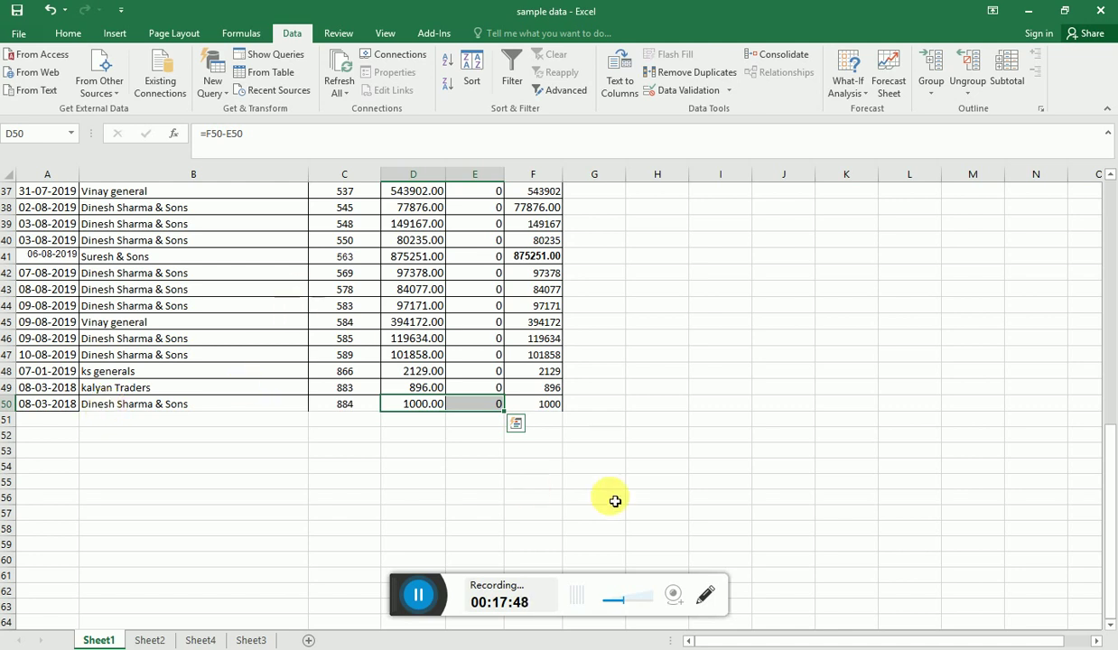
Step: Check the source references of the last Sheet2 report rows, B52 and B54
{"action": "left_click", "coordinate": [489, 424]}
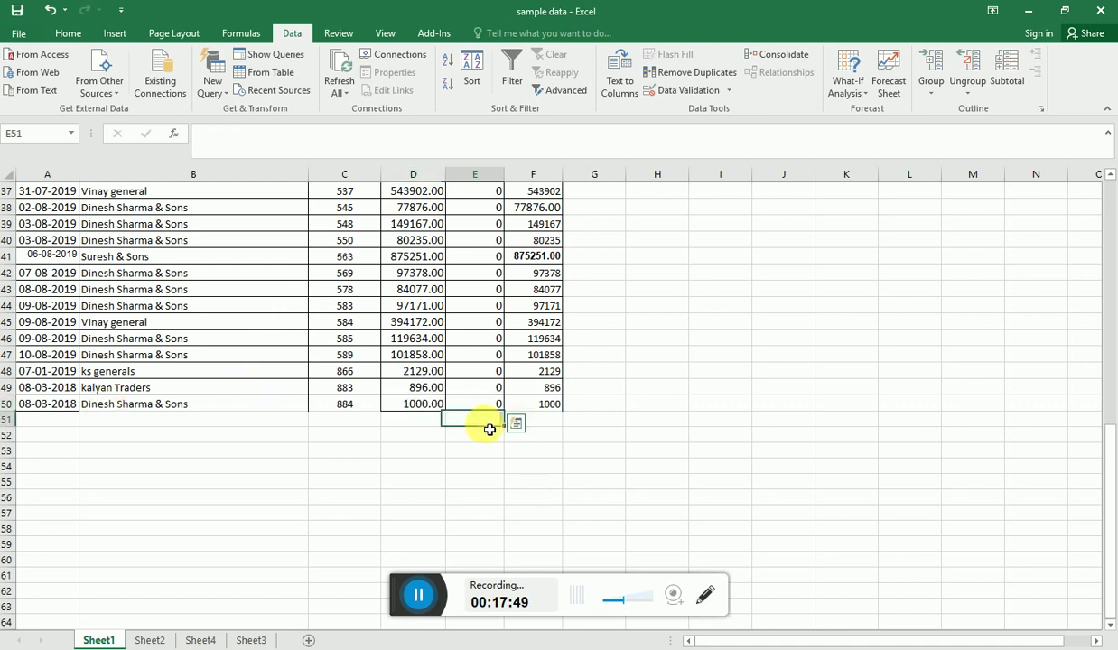
{"action": "left_click", "coordinate": [149, 639]}
{"action": "scroll", "coordinate": [242, 500], "scroll_direction": "down", "scroll_amount": 6}
{"action": "scroll", "coordinate": [242, 502], "scroll_direction": "down", "scroll_amount": 7}
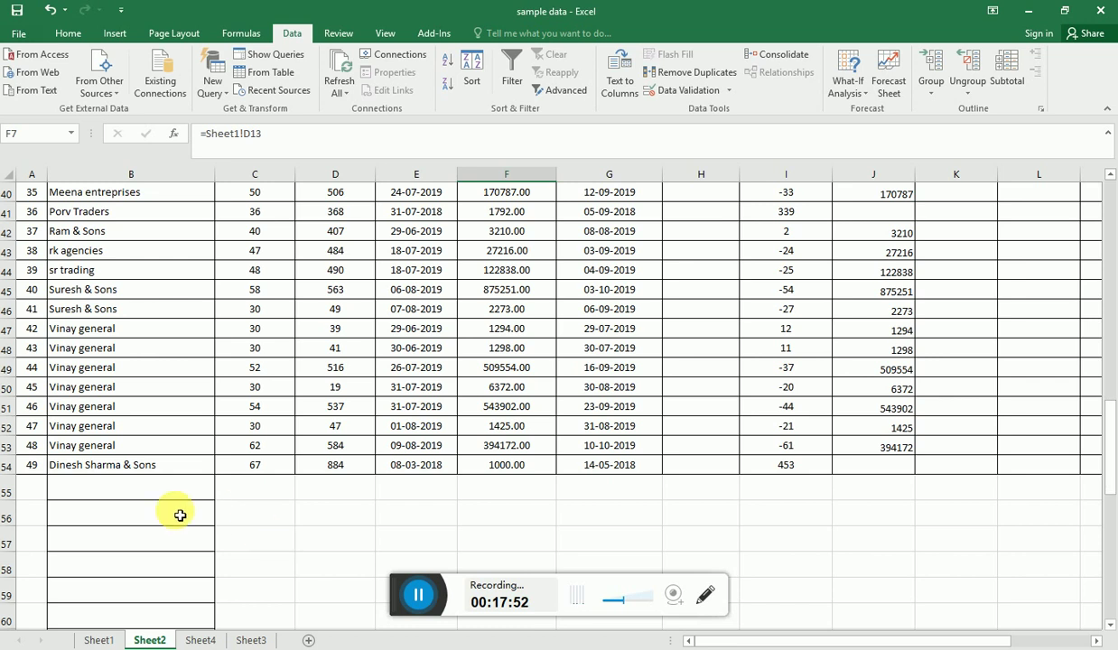
{"action": "mouse_move", "coordinate": [125, 468]}
{"action": "left_mouse_down"}
{"action": "mouse_move", "coordinate": [622, 464]}
{"action": "mouse_move", "coordinate": [142, 464]}
{"action": "left_mouse_up"}
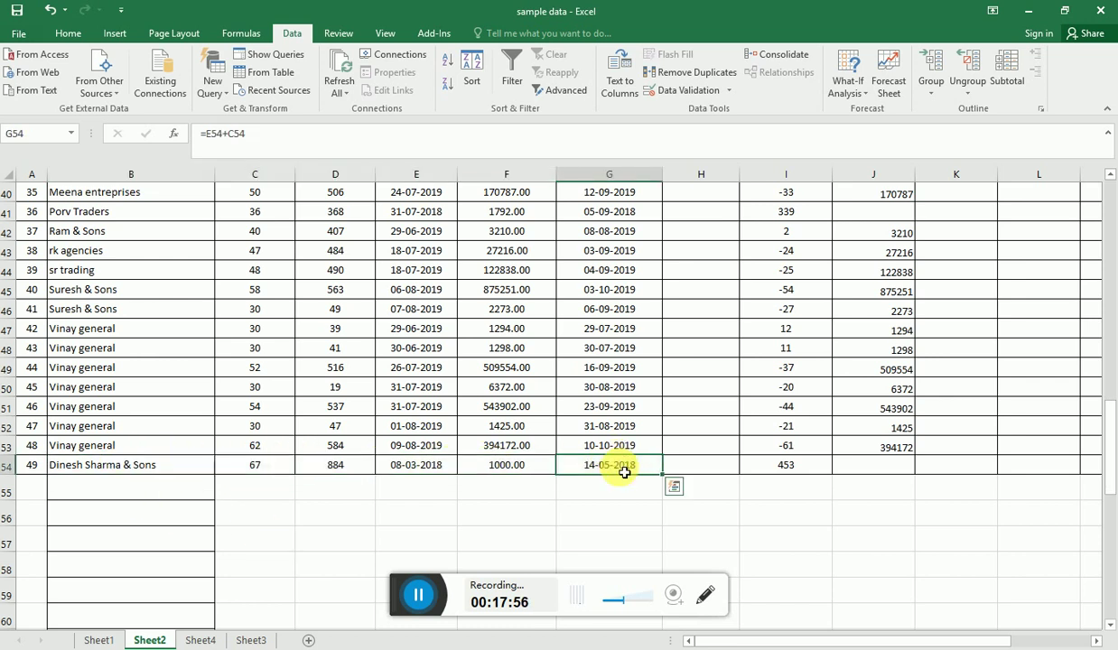
{"action": "left_click", "coordinate": [145, 465]}
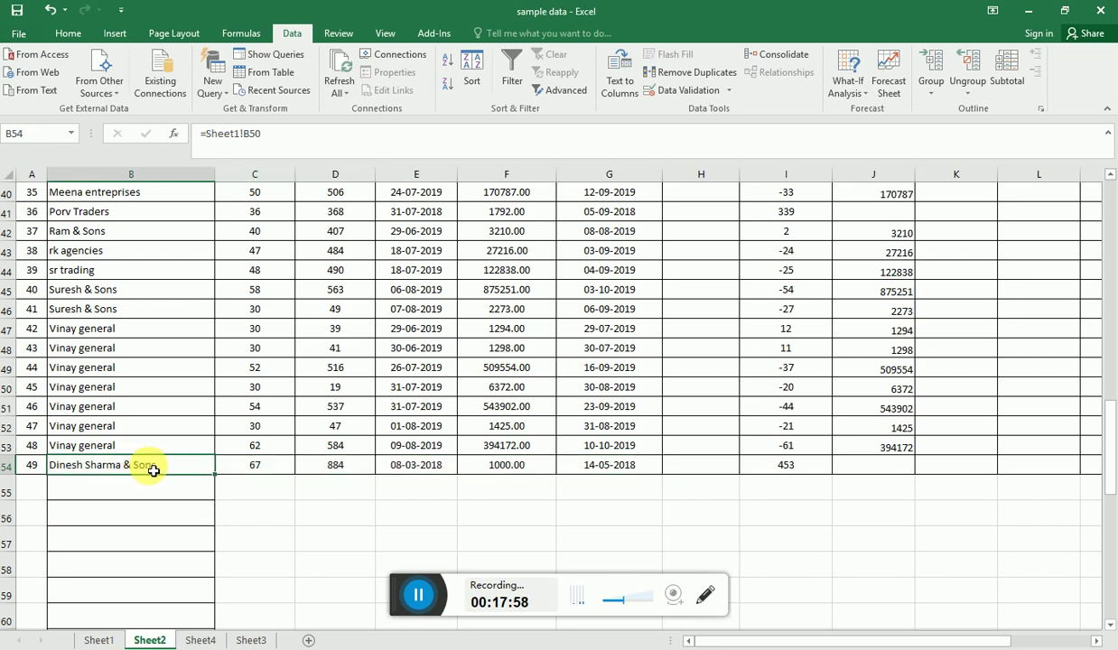
{"action": "left_click", "coordinate": [98, 640]}
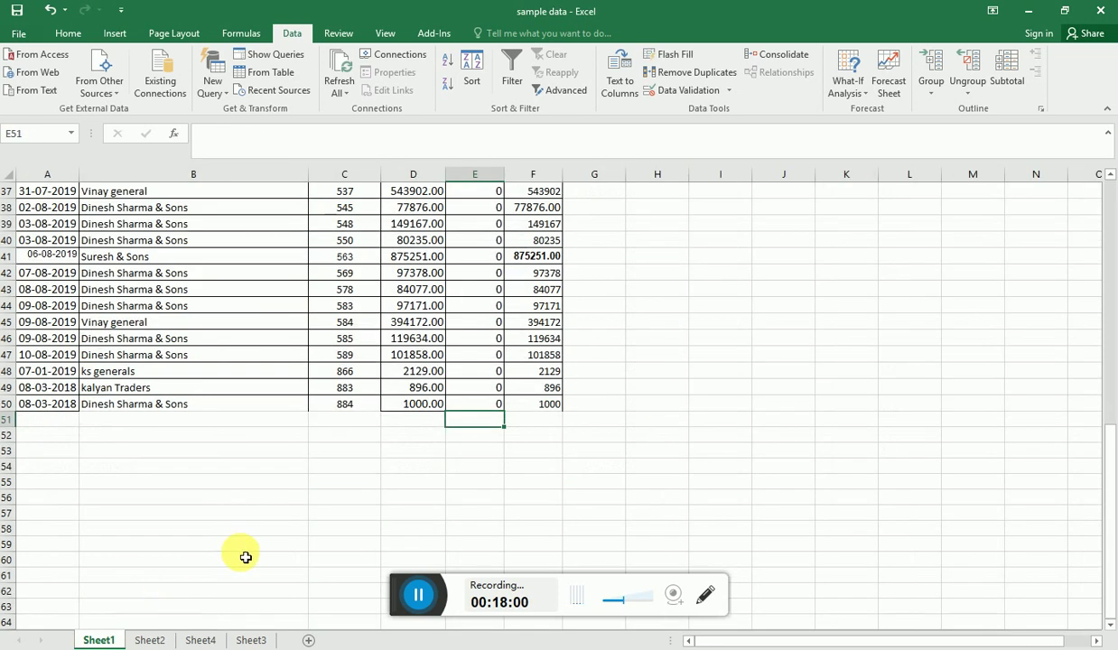
{"action": "left_click", "coordinate": [151, 638]}
{"action": "left_click_drag", "start_coordinate": [135, 308], "coordinate": [135, 289]}
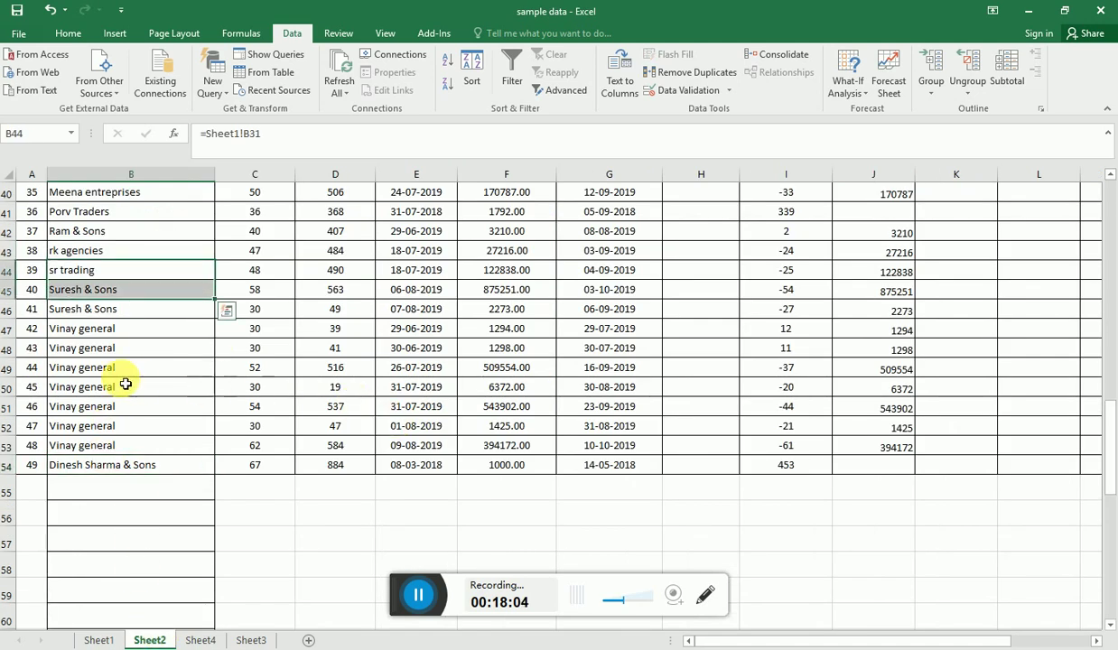
{"action": "left_click", "coordinate": [124, 425]}
{"action": "left_click", "coordinate": [95, 640]}
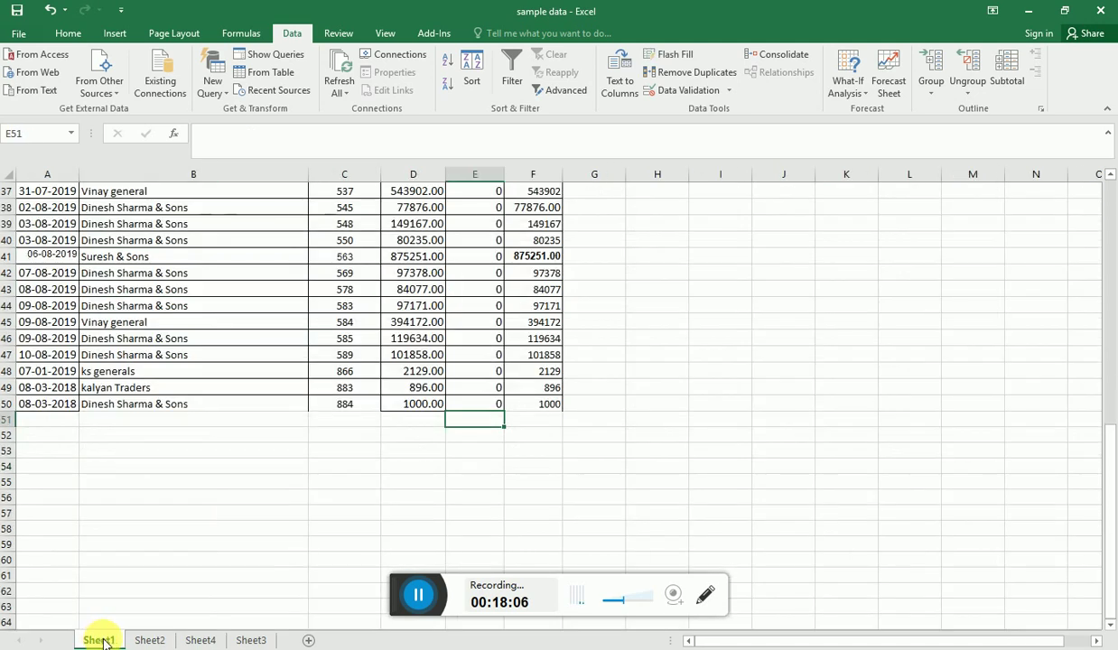
Step: Change the bill number in Sheet1 cell C50 to 8
{"action": "left_click", "coordinate": [52, 408]}
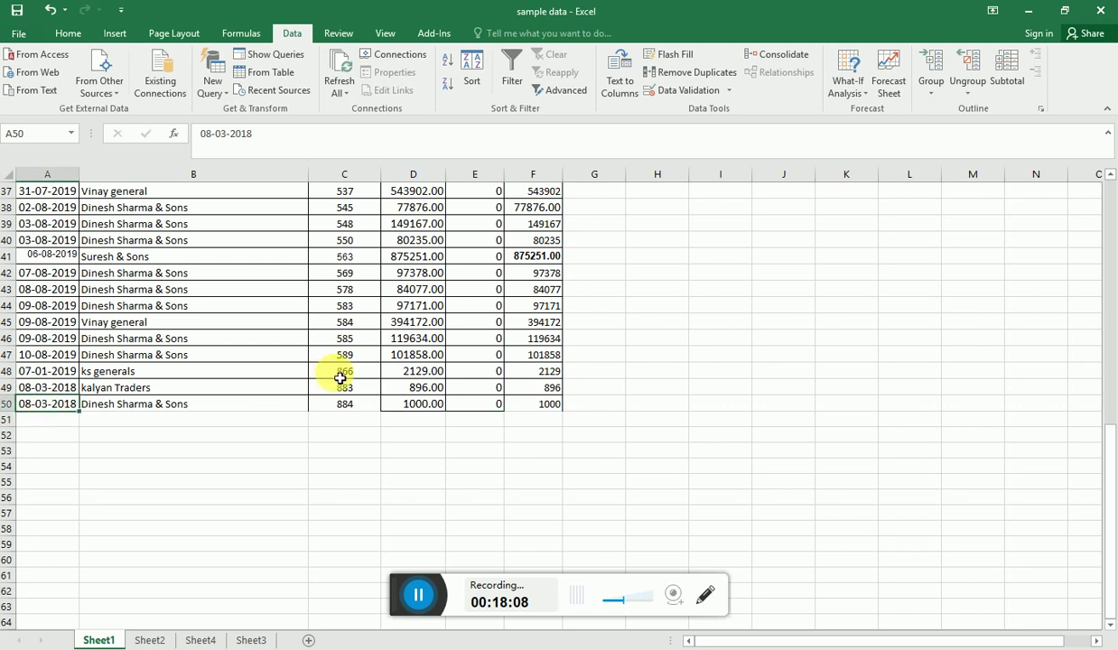
{"action": "left_click", "coordinate": [337, 405]}
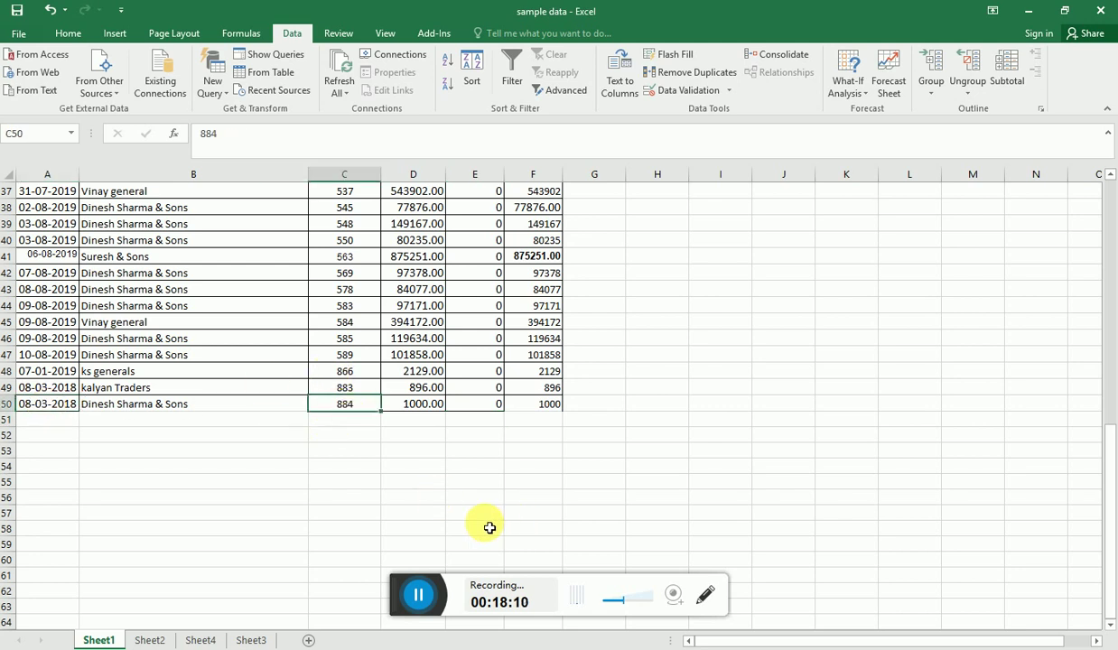
{"action": "type", "text": "8"}
{"action": "key", "text": "Return"}
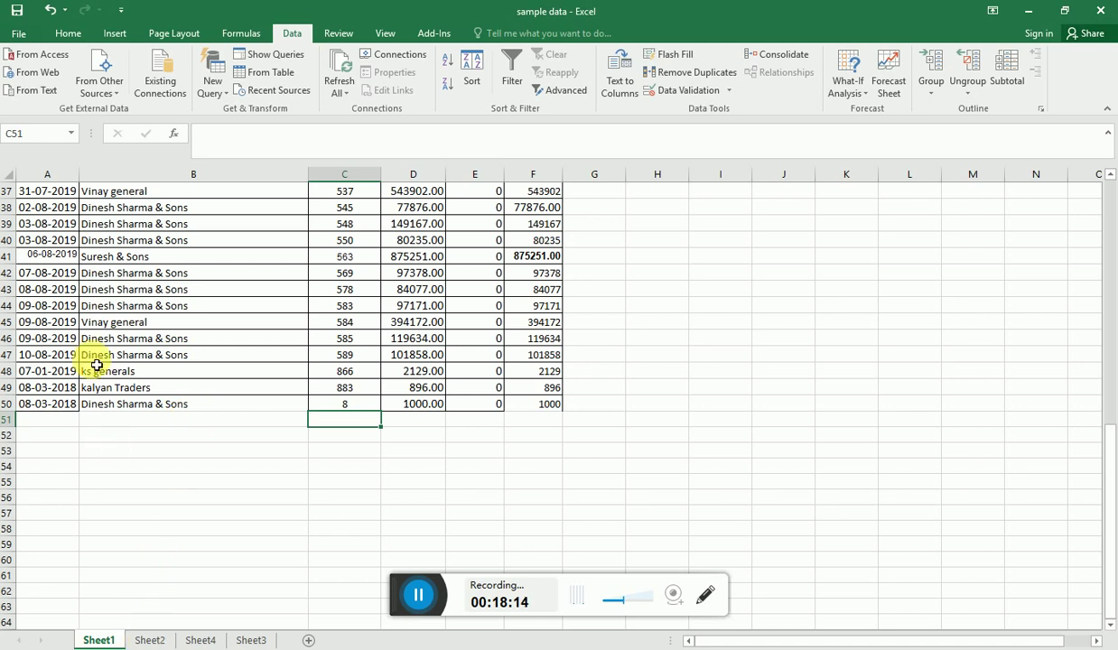
Step: Select A2:F50 on Sheet1 from A2 using Ctrl+Shift+Right and Ctrl+Shift+Down
{"action": "scroll", "coordinate": [279, 416], "scroll_direction": "up", "scroll_amount": 12}
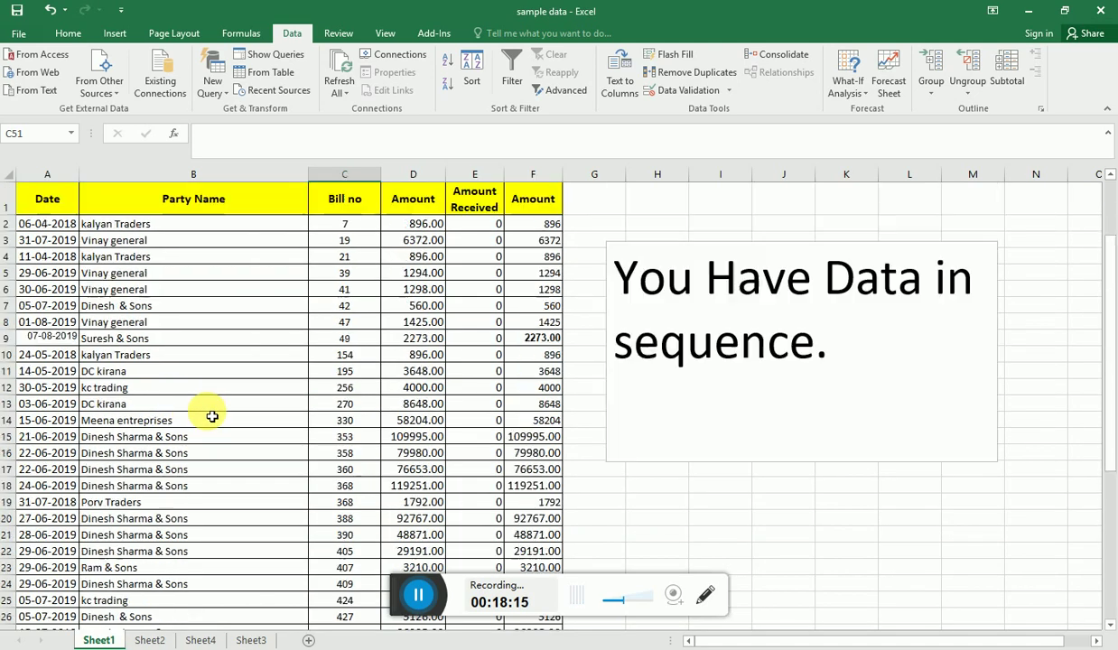
{"action": "left_click", "coordinate": [59, 228]}
{"action": "key", "text": "ctrl+shift+Right"}
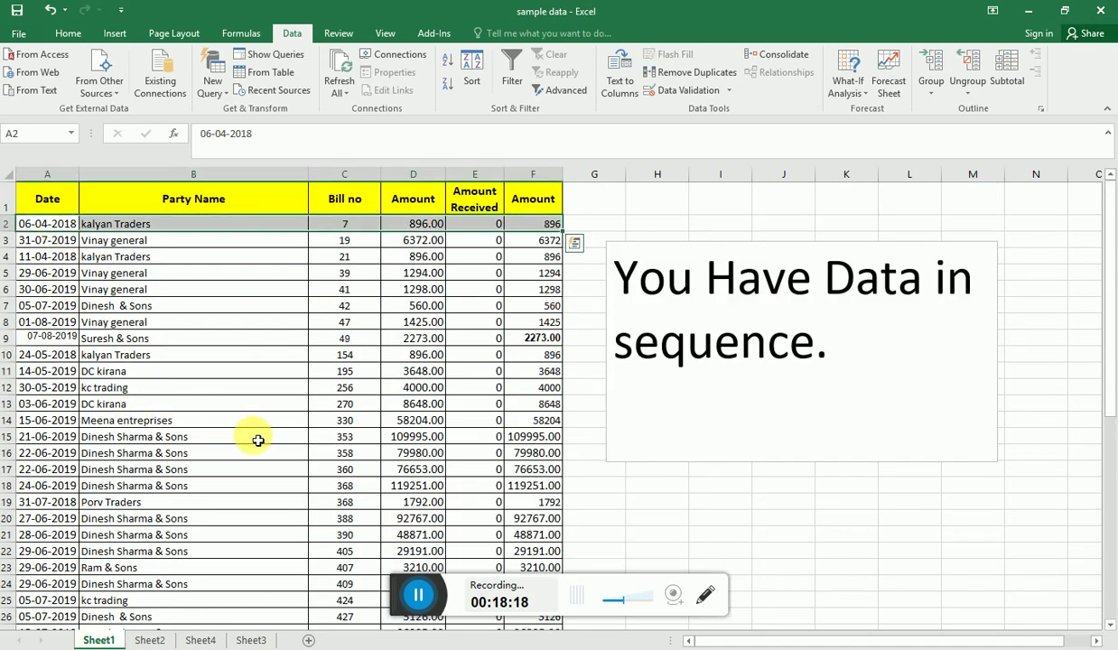
{"action": "key", "text": "ctrl+shift+Down"}
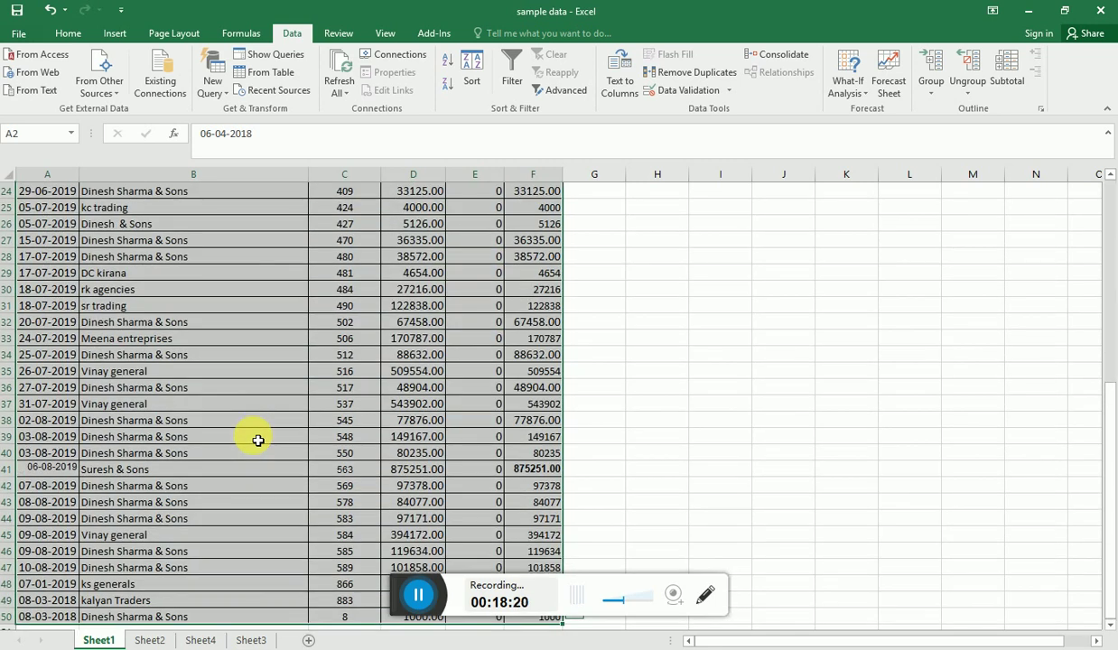
{"action": "left_click", "coordinate": [150, 640]}
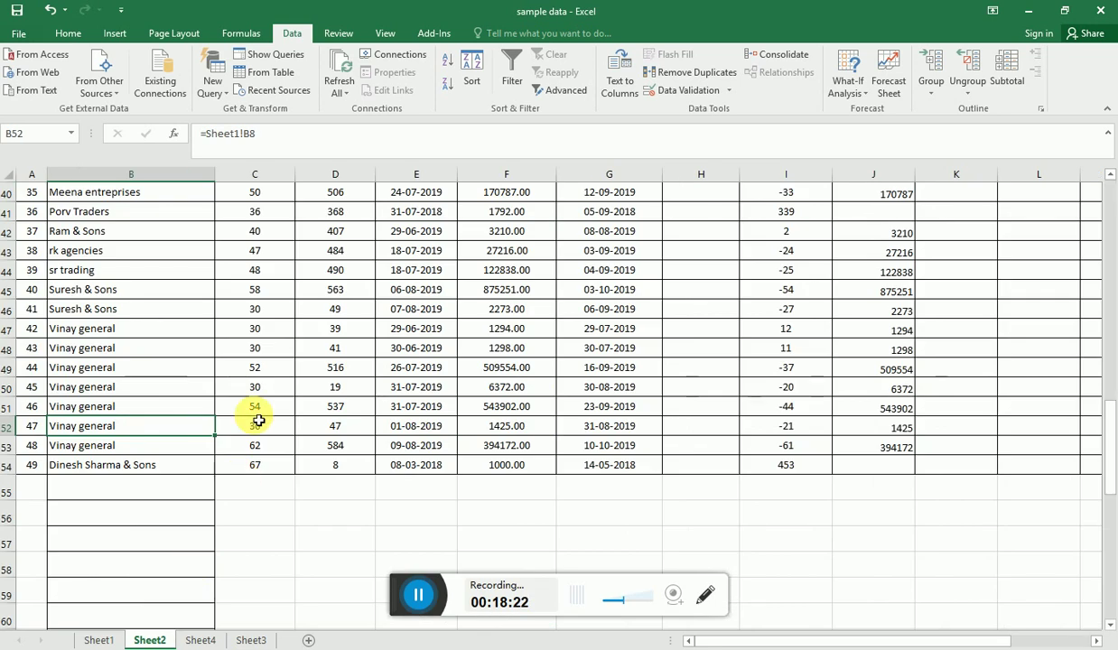
{"action": "left_click", "coordinate": [99, 640]}
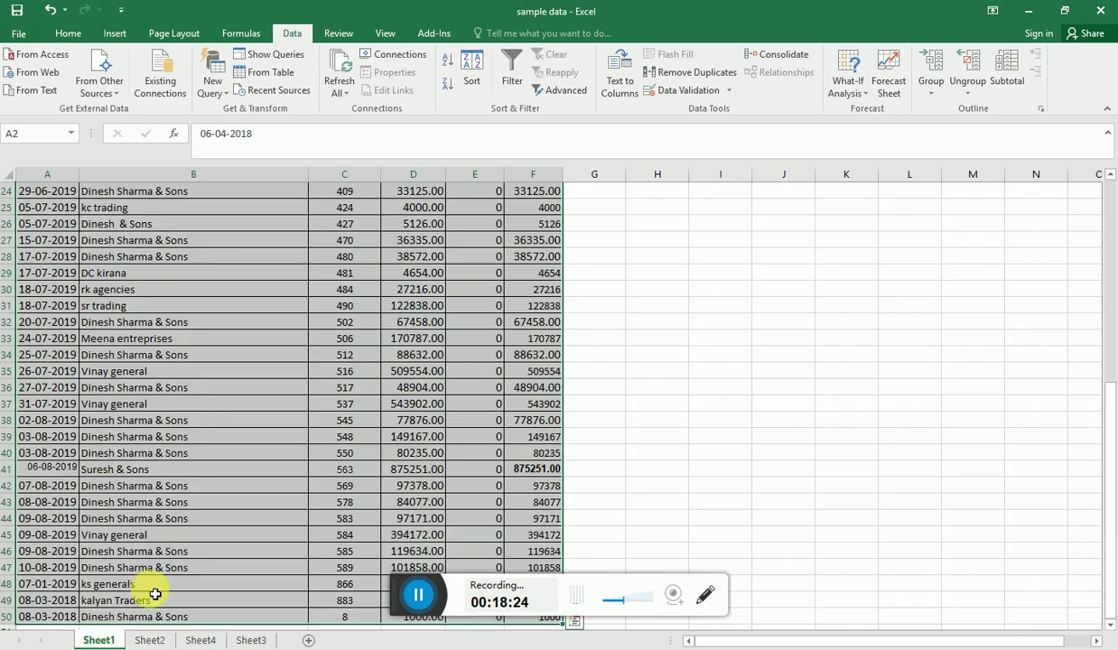
{"action": "scroll", "coordinate": [301, 365], "scroll_direction": "up", "scroll_amount": 8}
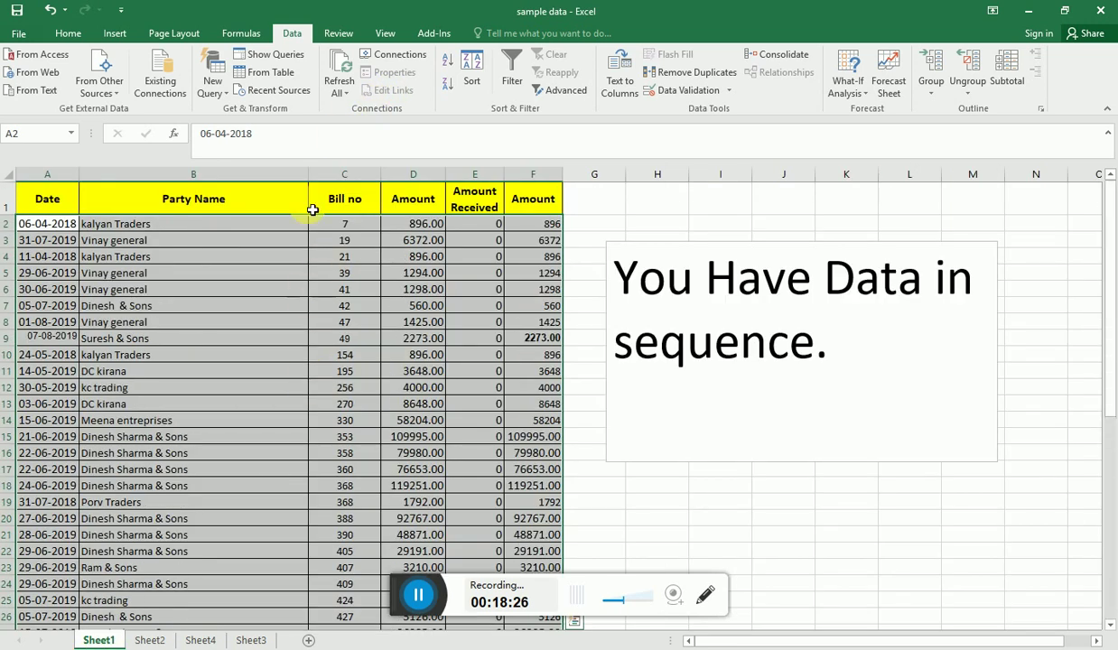
Step: Sort by column B A to Z, then column A oldest first, then column C smallest first
{"action": "left_click", "coordinate": [468, 65]}
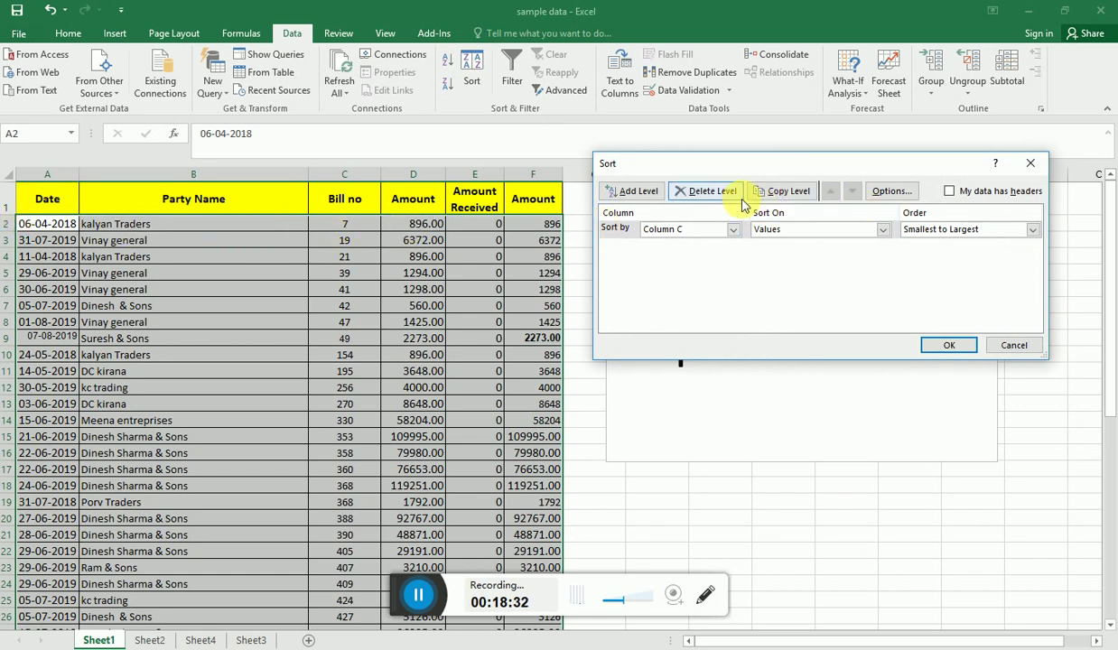
{"action": "left_click", "coordinate": [733, 230]}
{"action": "left_click", "coordinate": [655, 249]}
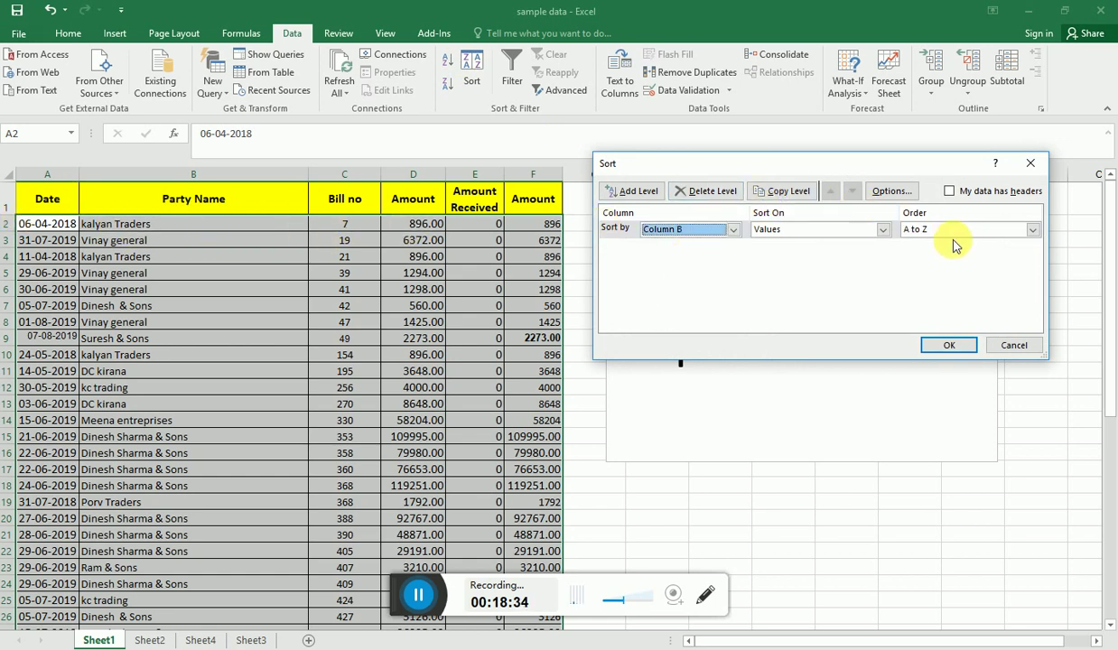
{"action": "left_click", "coordinate": [625, 191]}
{"action": "left_click", "coordinate": [688, 247]}
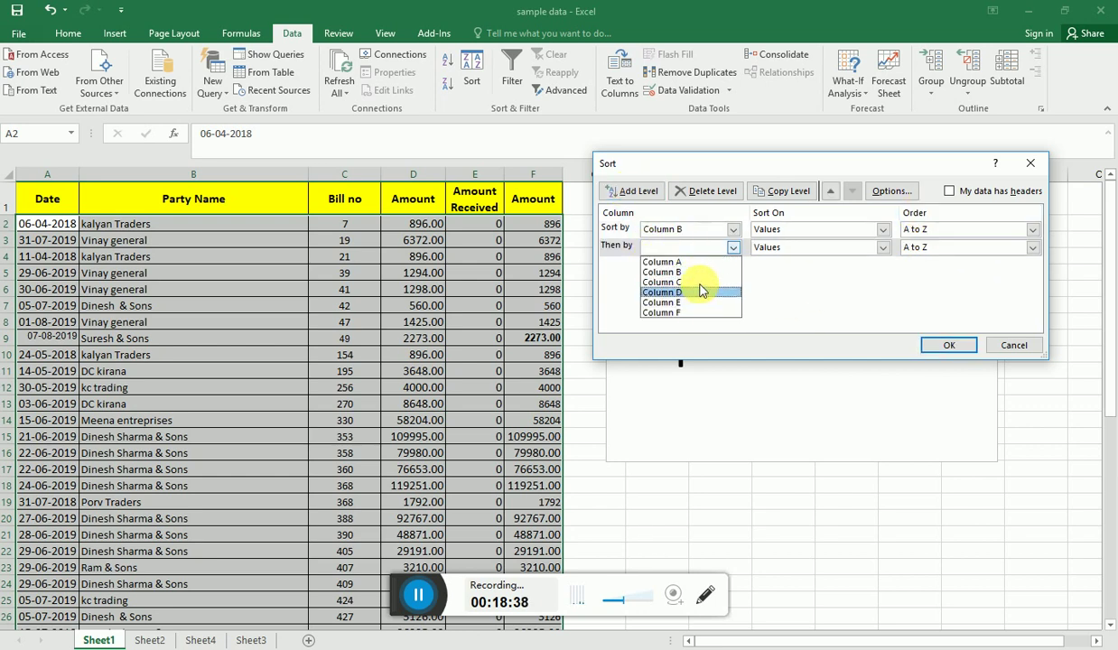
{"action": "left_click", "coordinate": [697, 262]}
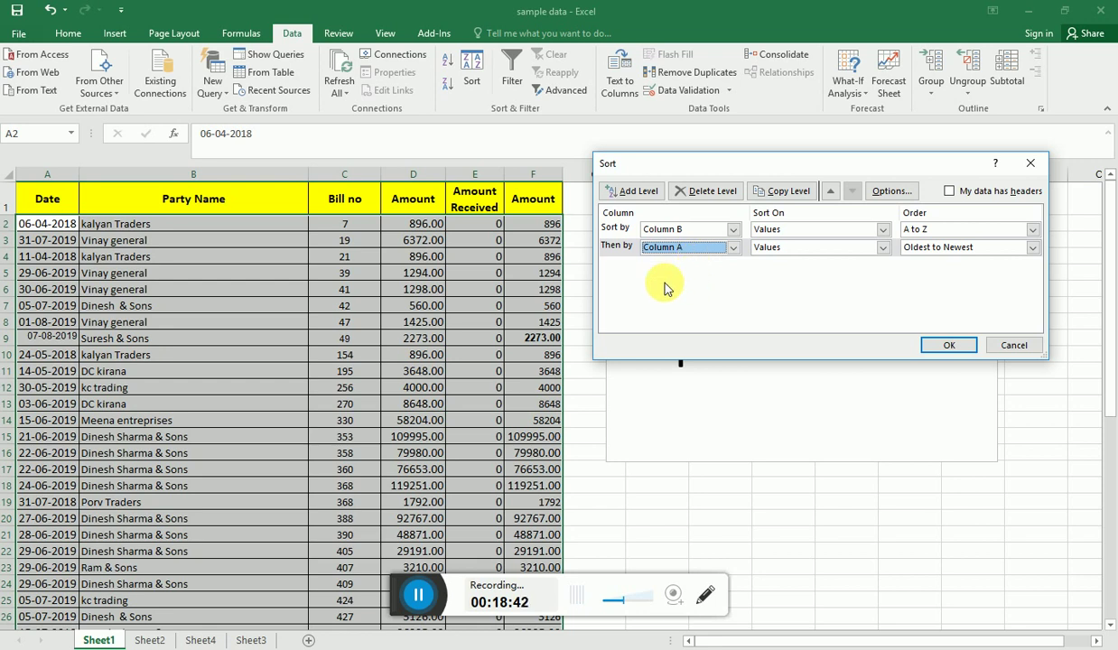
{"action": "left_click", "coordinate": [624, 191]}
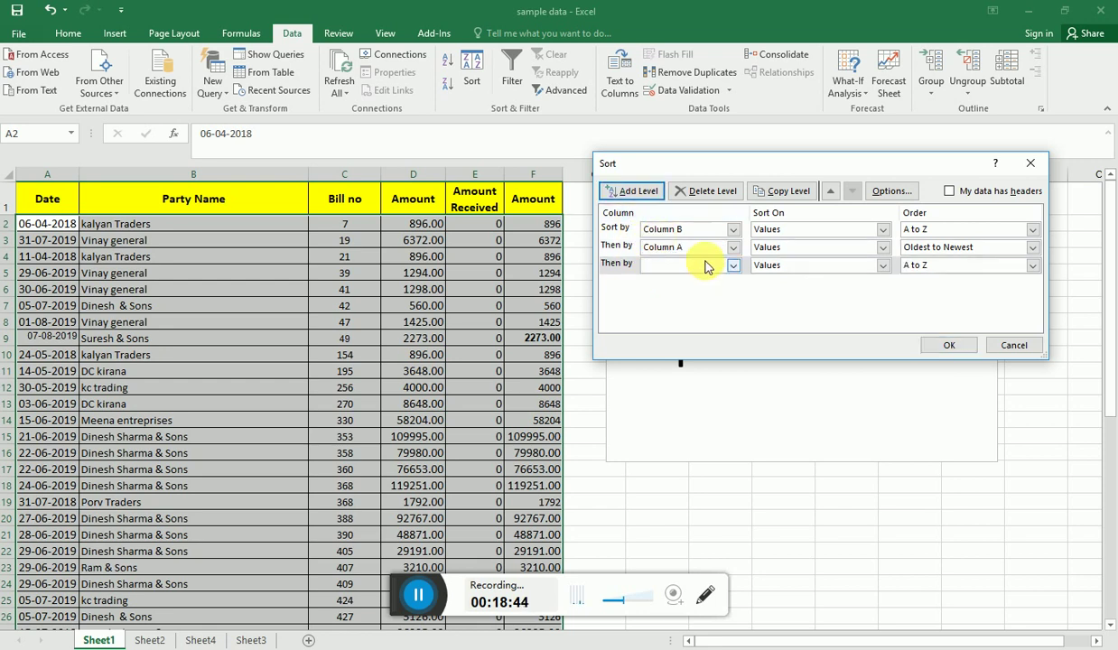
{"action": "left_click", "coordinate": [707, 266]}
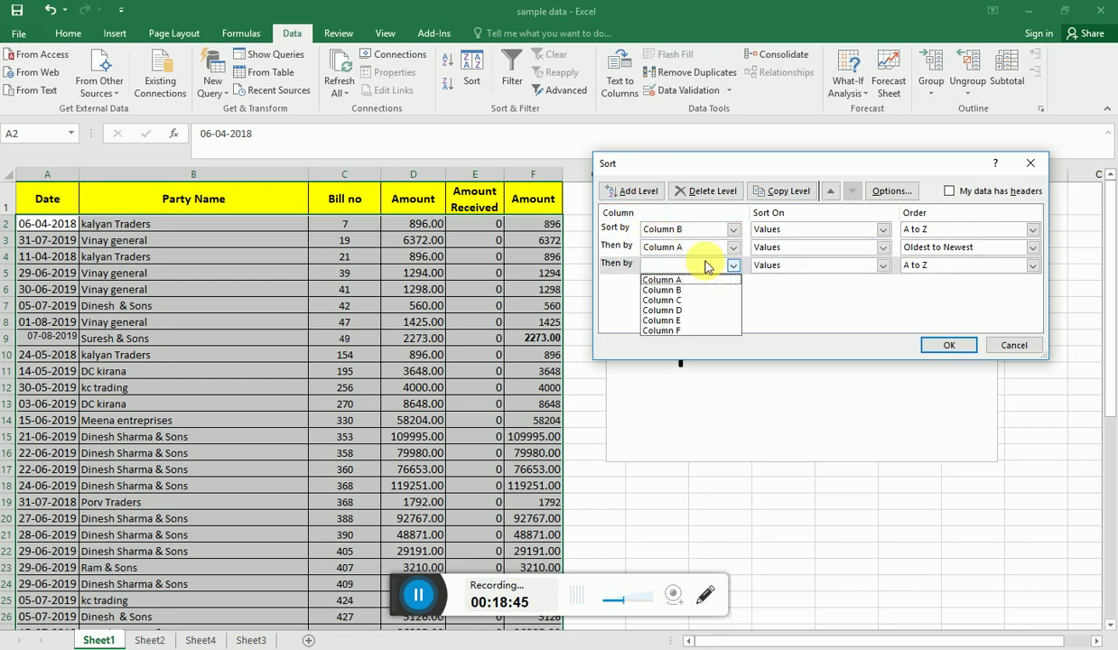
{"action": "left_click", "coordinate": [676, 301]}
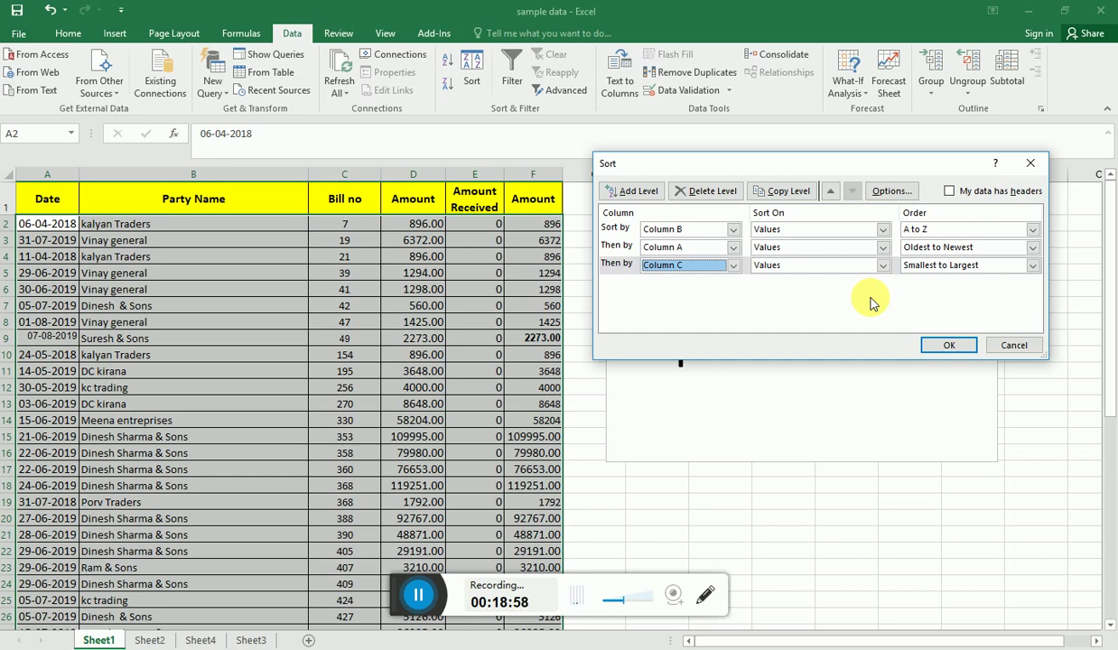
{"action": "left_click", "coordinate": [941, 343]}
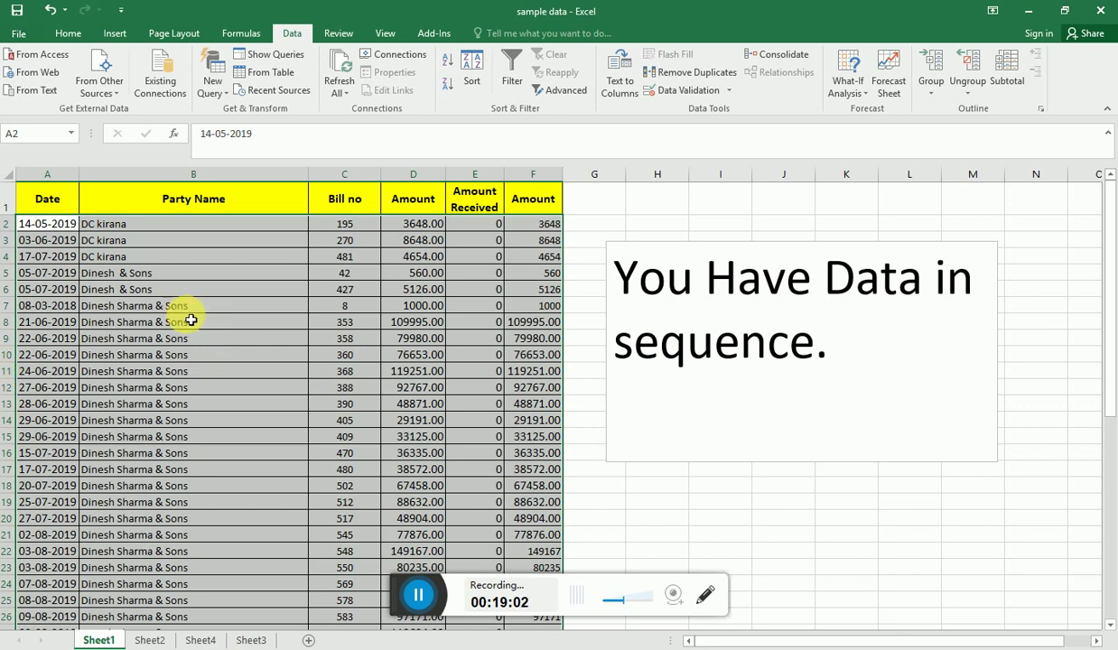
Step: Paste A8's date into A7, edit it to 20-06-2019, then view Sheet2
{"action": "left_click", "coordinate": [187, 307]}
{"action": "mouse_move", "coordinate": [37, 307]}
{"action": "left_mouse_down"}
{"action": "mouse_move", "coordinate": [538, 310]}
{"action": "mouse_move", "coordinate": [43, 313]}
{"action": "left_mouse_up"}
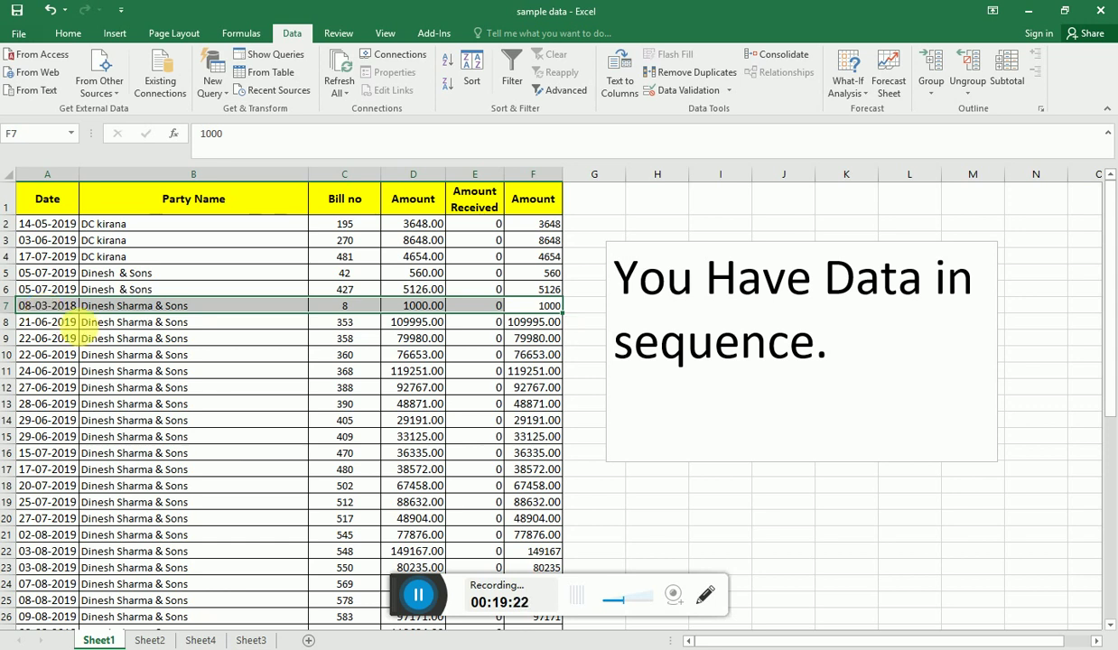
{"action": "left_click", "coordinate": [54, 323]}
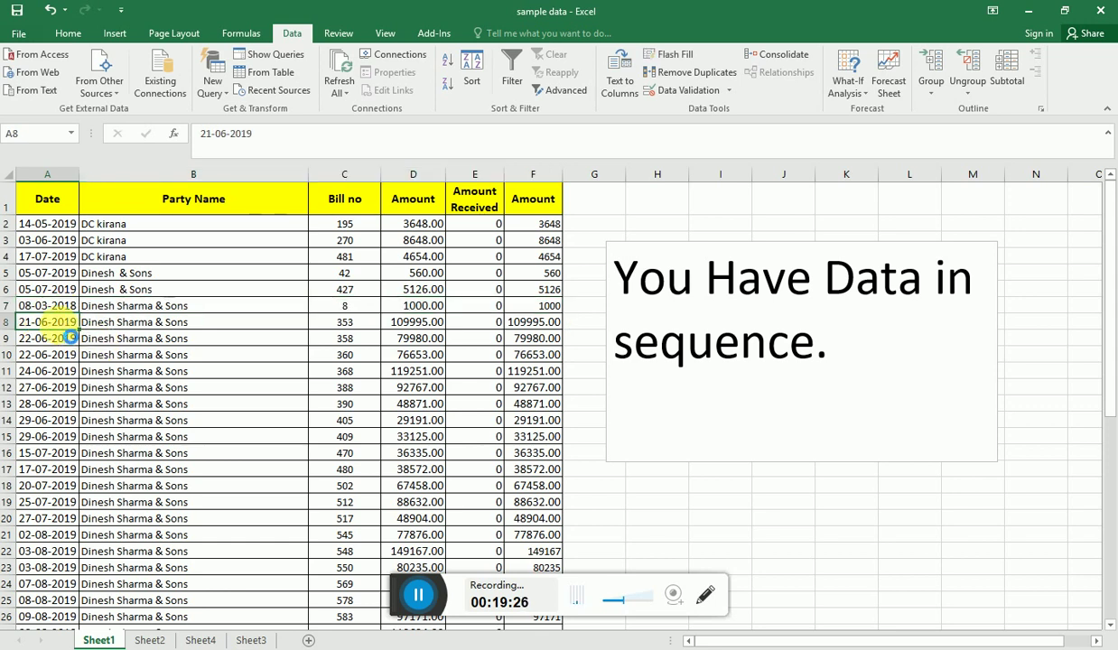
{"action": "key", "text": "ctrl+c"}
{"action": "key", "text": "Up"}
{"action": "key", "text": "ctrl+v"}
{"action": "key", "text": "F2"}
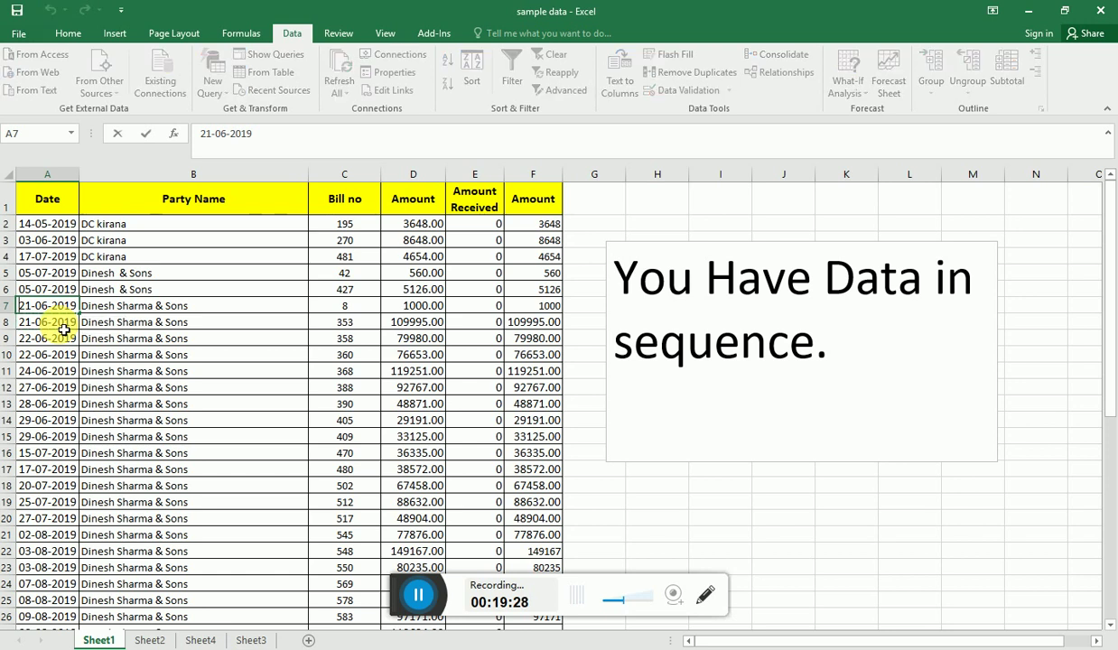
{"action": "key", "text": "Return"}
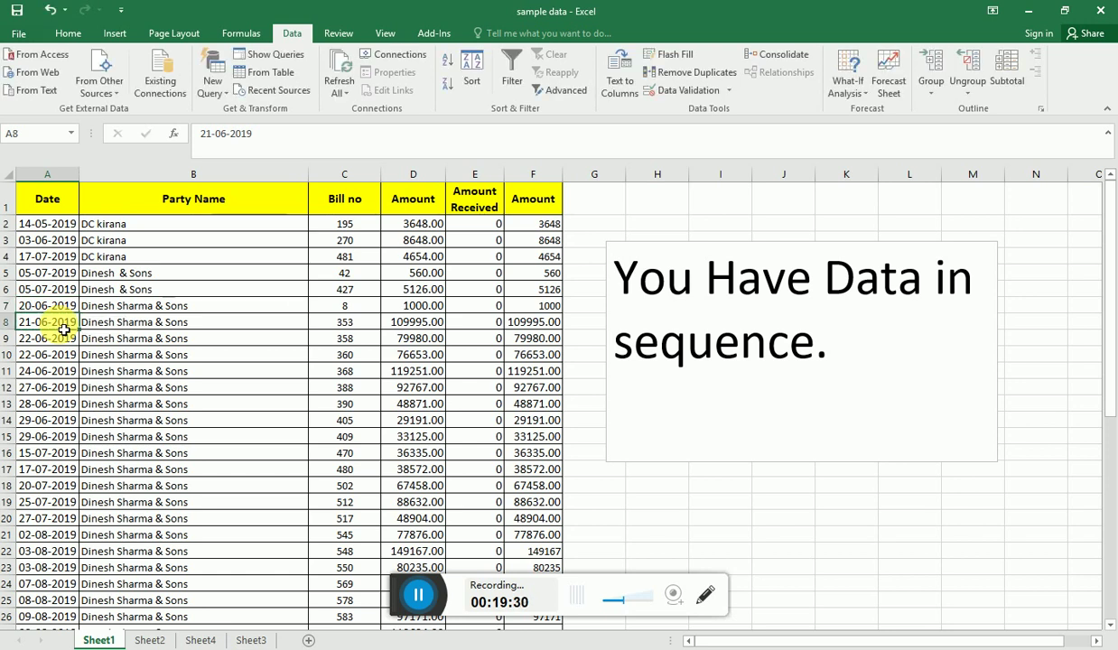
{"action": "left_click", "coordinate": [150, 640]}
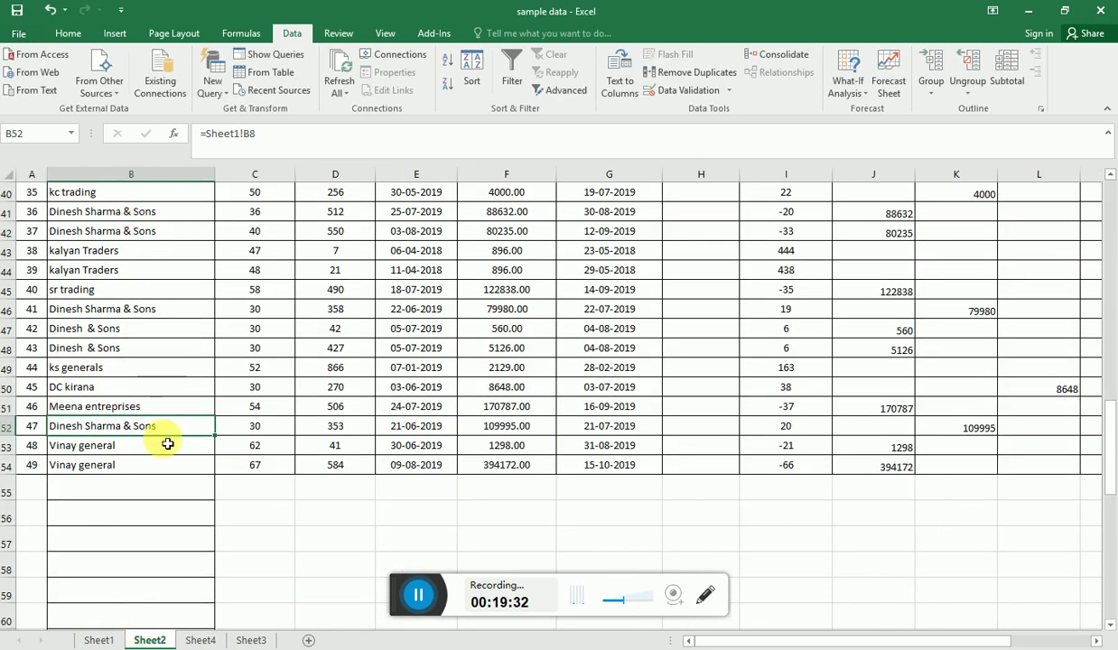
Step: Inspect report row 9 for bill 8 and G9's =E9+C9 formula, then return to Sheet1
{"action": "left_click_drag", "start_coordinate": [92, 490], "coordinate": [272, 496]}
{"action": "scroll", "coordinate": [261, 493], "scroll_direction": "up", "scroll_amount": 9}
{"action": "scroll", "coordinate": [232, 468], "scroll_direction": "up", "scroll_amount": 4}
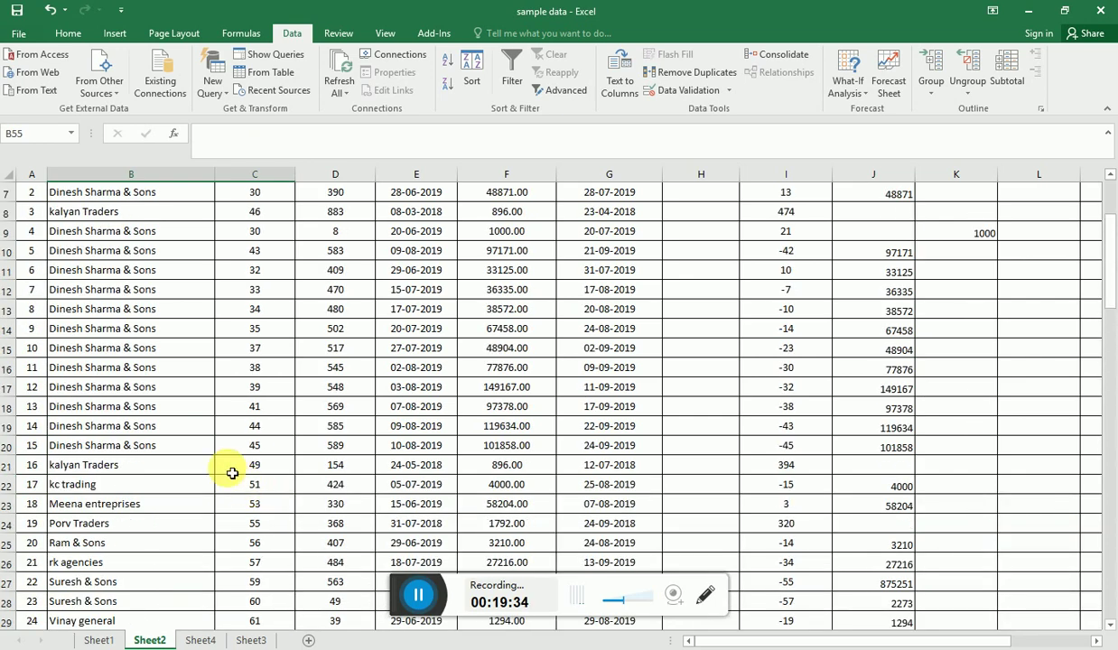
{"action": "scroll", "coordinate": [200, 469], "scroll_direction": "up", "scroll_amount": 1}
{"action": "left_click_drag", "start_coordinate": [101, 365], "coordinate": [849, 373]}
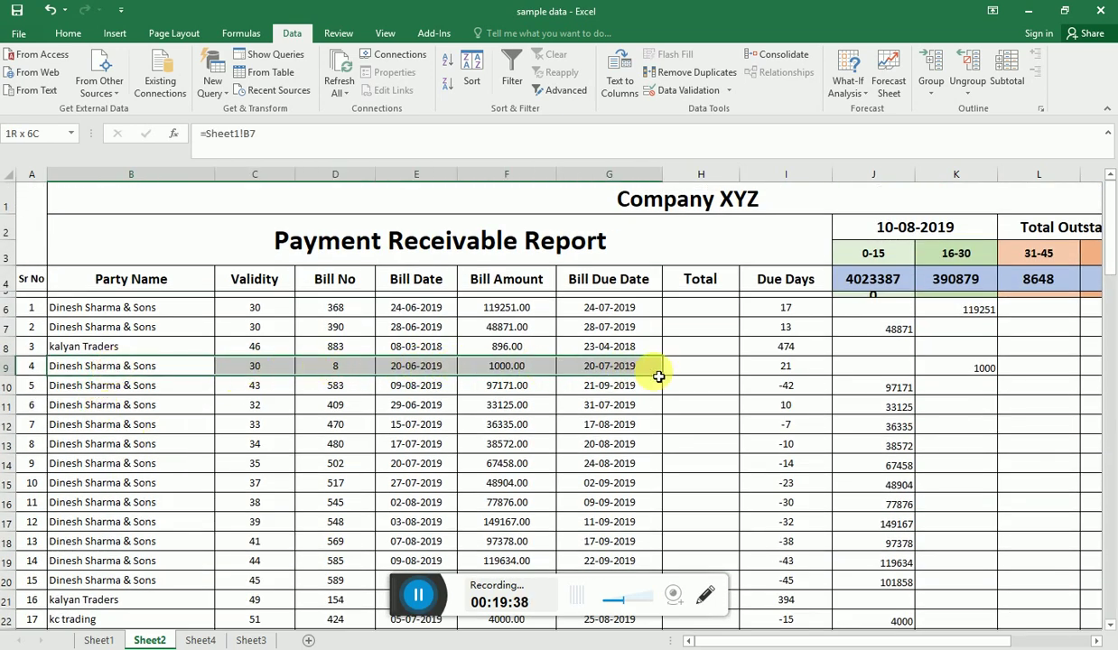
{"action": "left_click", "coordinate": [599, 366]}
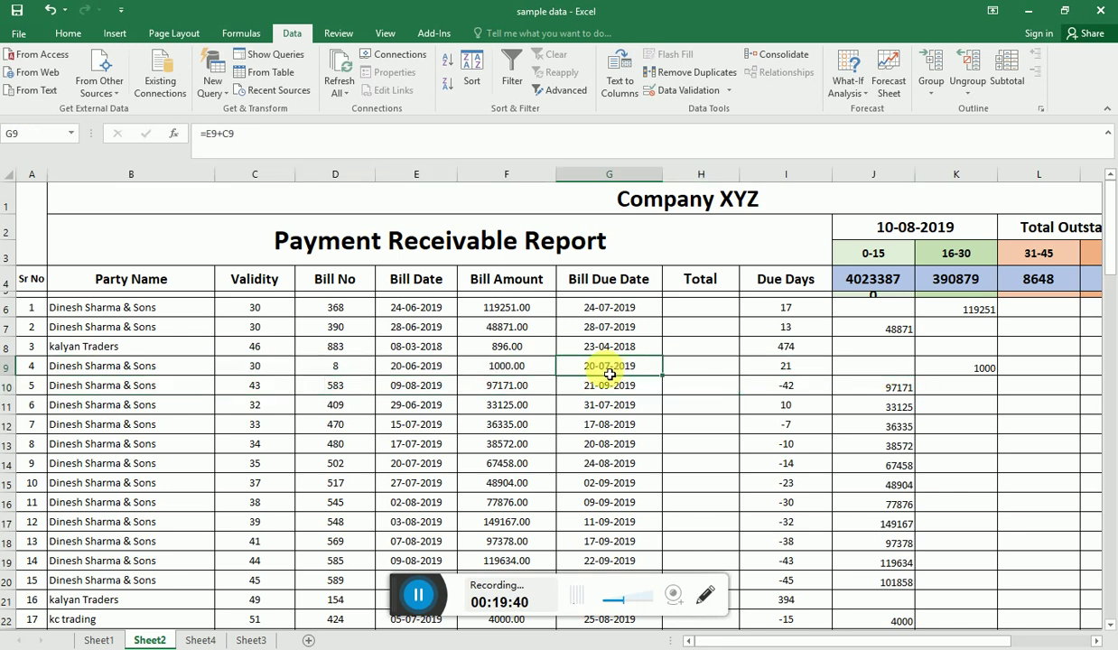
{"action": "left_click", "coordinate": [100, 639]}
{"action": "scroll", "coordinate": [137, 537], "scroll_direction": "down", "scroll_amount": 2}
{"action": "scroll", "coordinate": [137, 537], "scroll_direction": "down", "scroll_amount": 12}
{"action": "scroll", "coordinate": [137, 537], "scroll_direction": "down", "scroll_amount": 1}
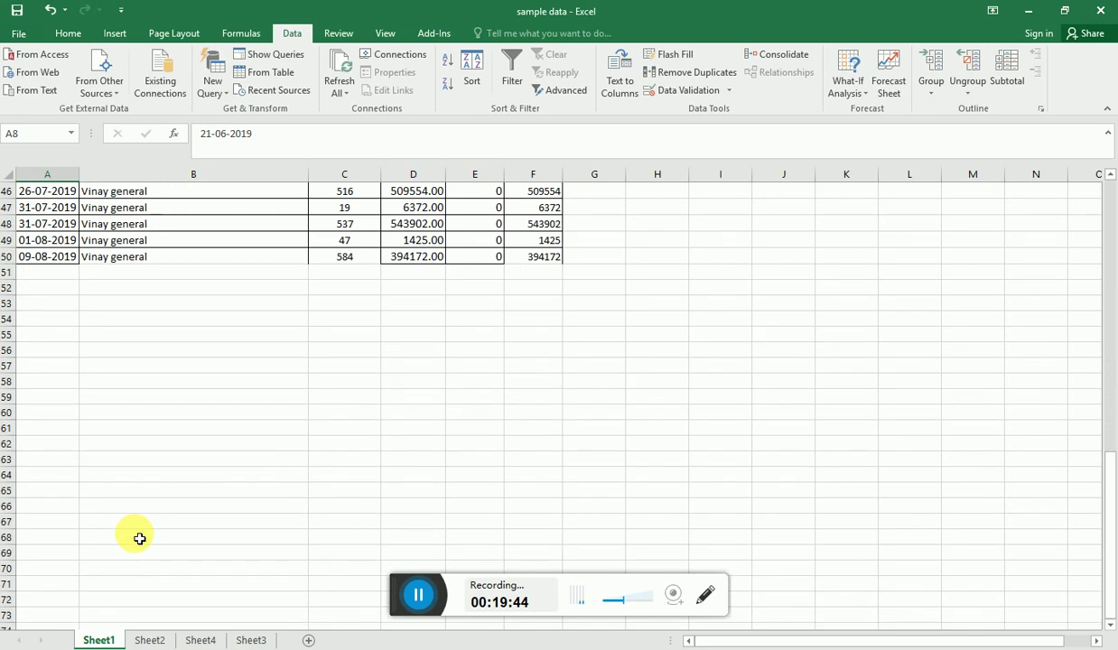
{"action": "scroll", "coordinate": [140, 539], "scroll_direction": "up", "scroll_amount": 1}
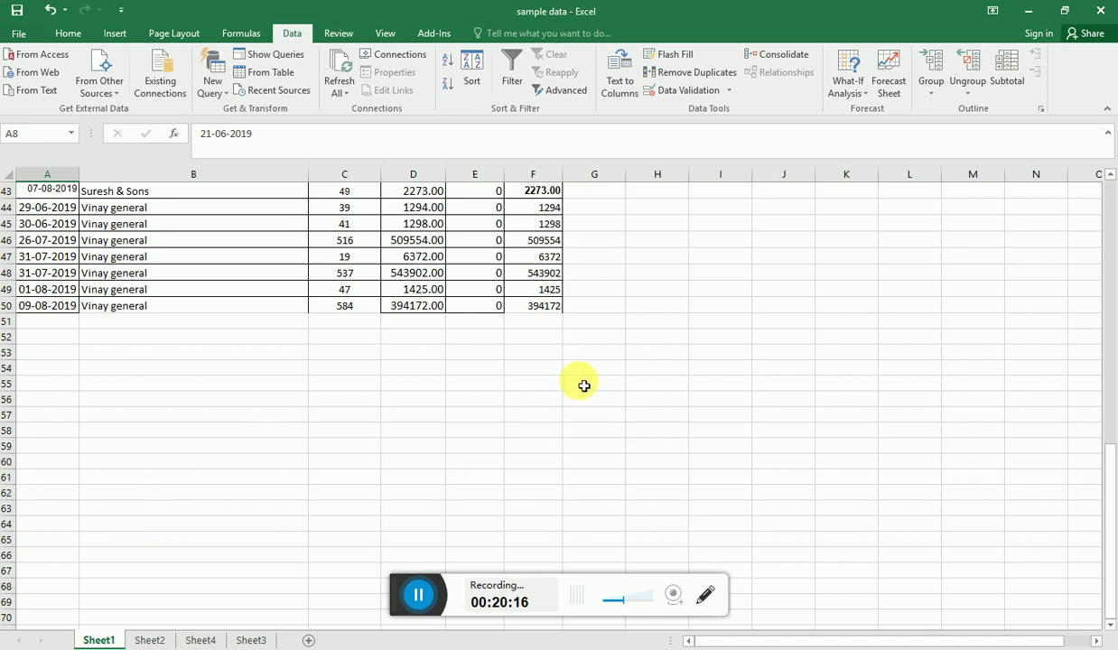
{"action": "scroll", "coordinate": [581, 384], "scroll_direction": "up", "scroll_amount": 14}
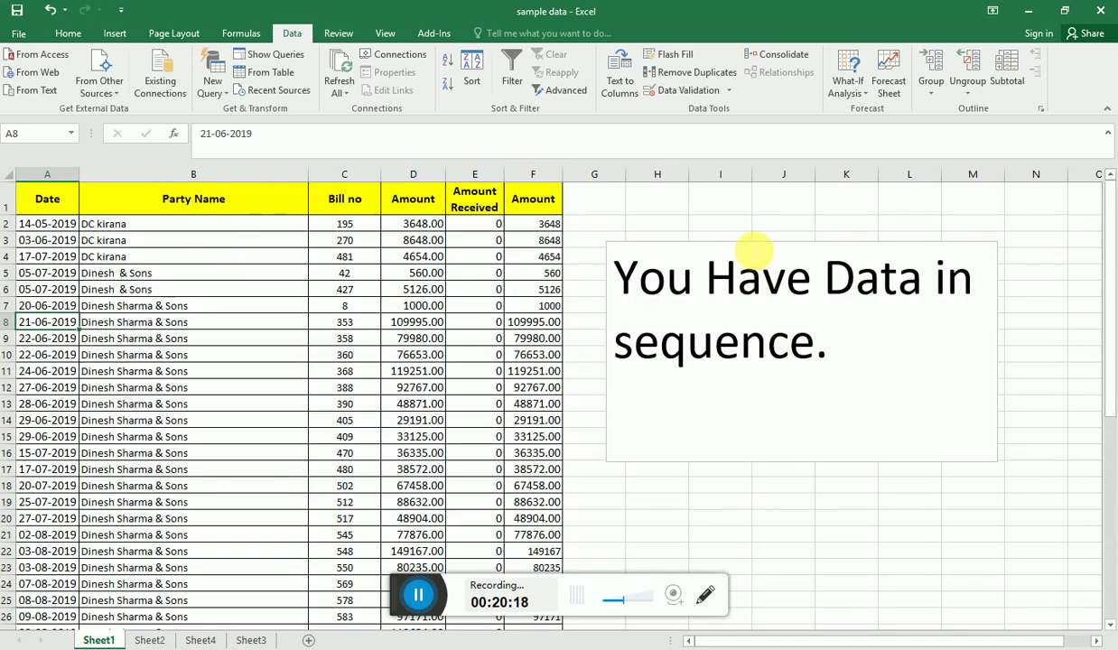
Step: Delete the 'You Have Data in sequence.' text box and widen column I to about 206 pixels
{"action": "left_click", "coordinate": [758, 242]}
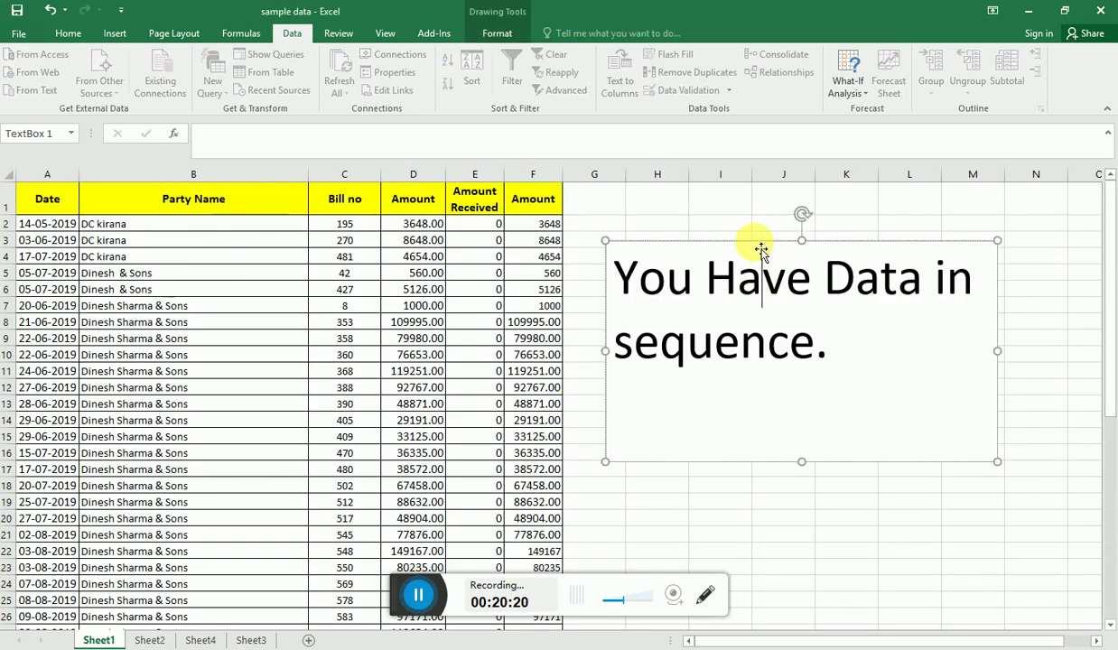
{"action": "key", "text": "Delete"}
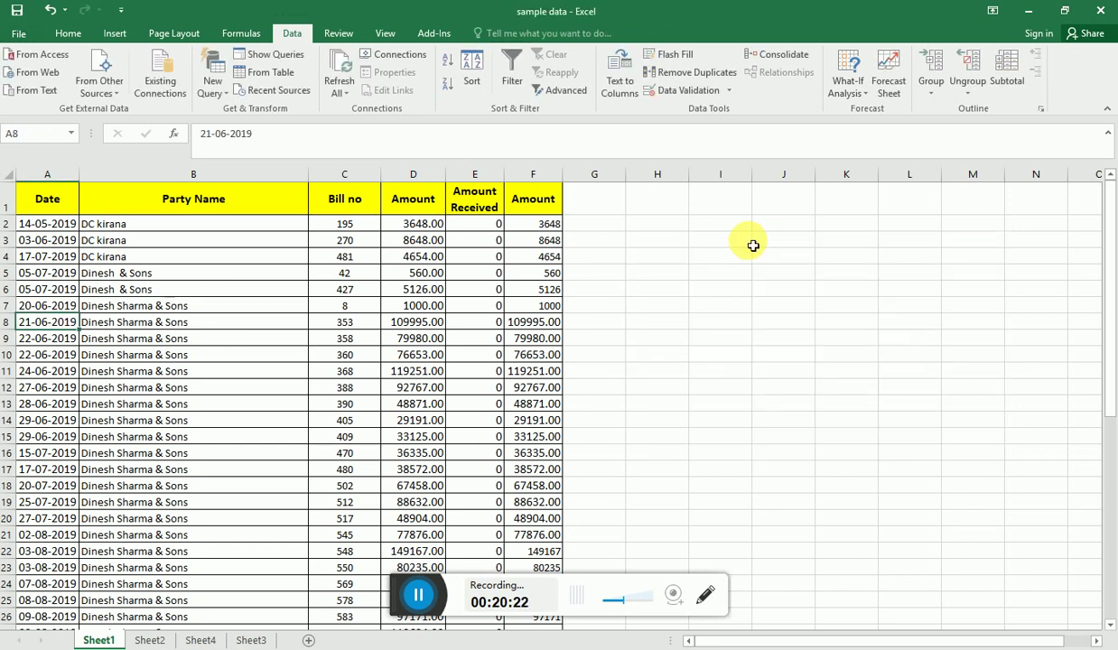
{"action": "left_click", "coordinate": [595, 203]}
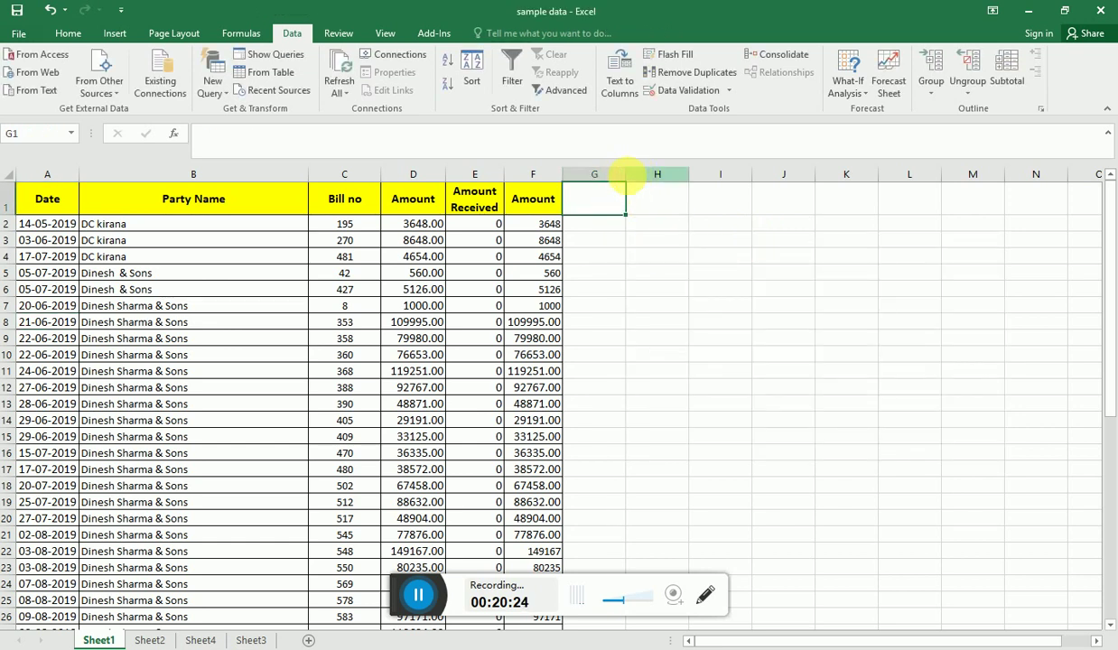
{"action": "left_click_drag", "start_coordinate": [752, 174], "coordinate": [878, 174]}
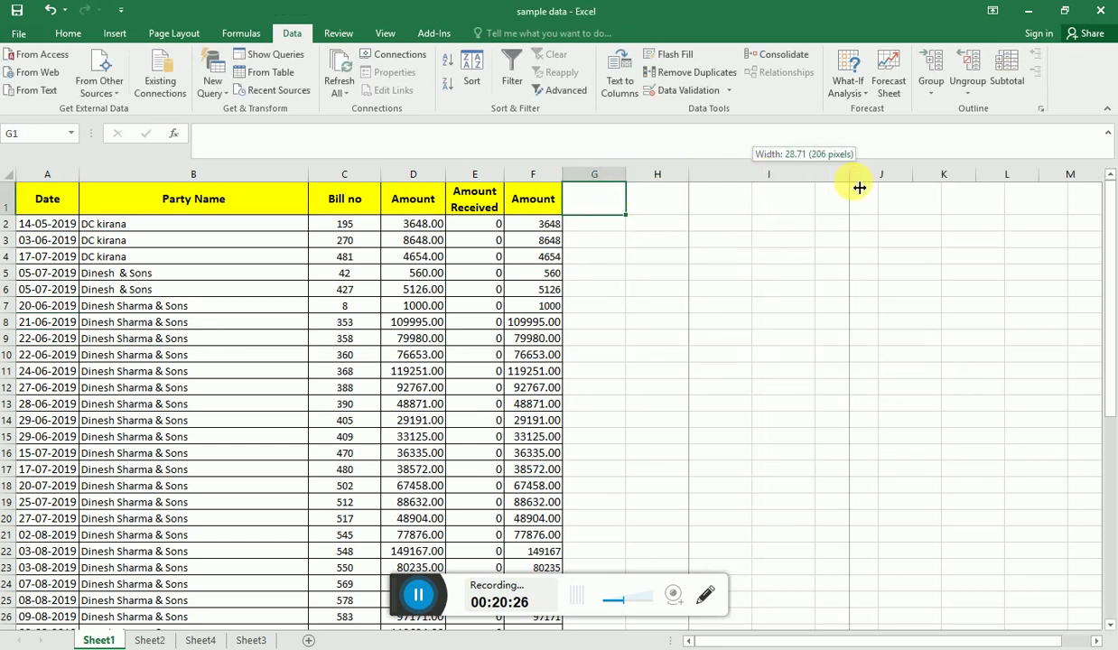
{"action": "left_click", "coordinate": [788, 209]}
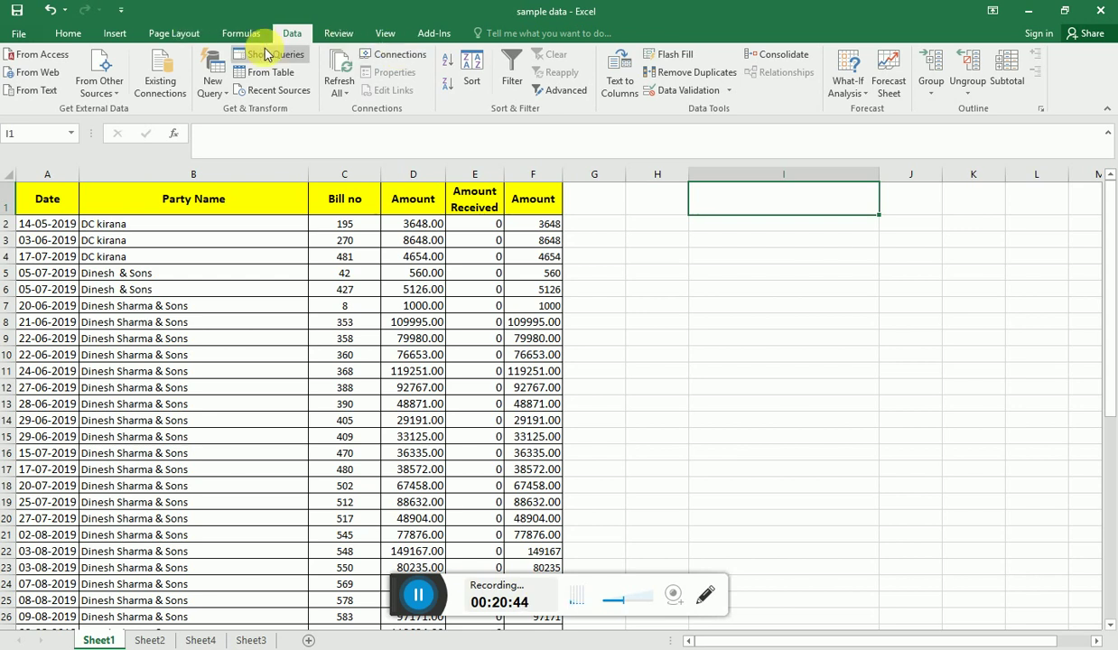
Step: Tick Developer under Main Tabs in Customize the Ribbon and confirm with OK
{"action": "right_click", "coordinate": [17, 40]}
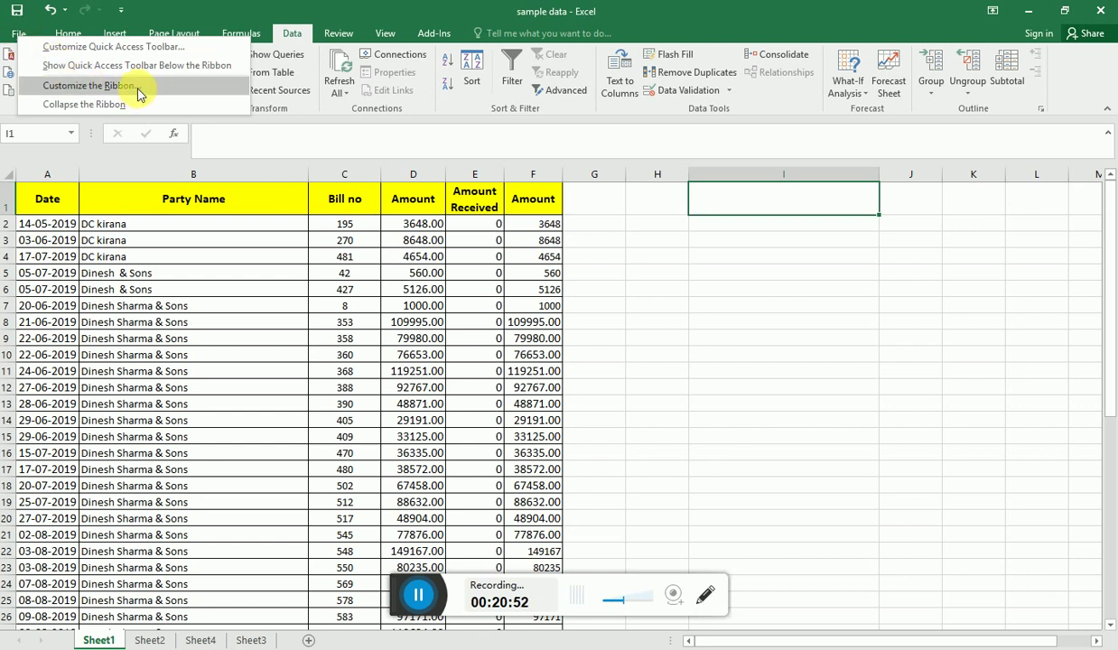
{"action": "left_click", "coordinate": [140, 87]}
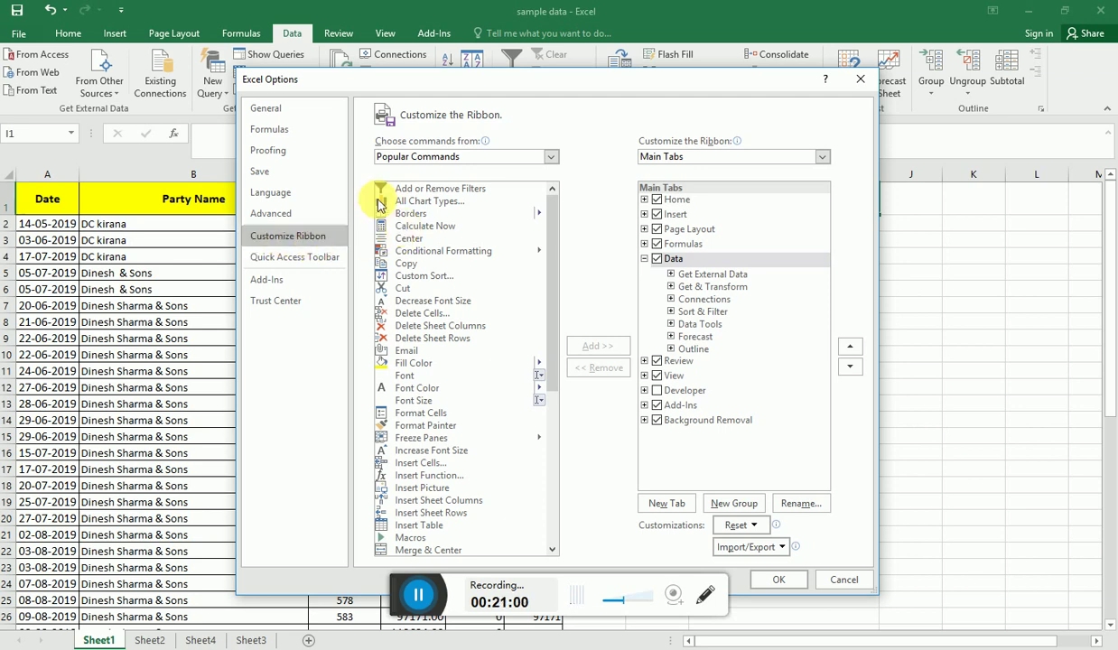
{"action": "mouse_move", "coordinate": [551, 251]}
{"action": "left_mouse_down"}
{"action": "mouse_move", "coordinate": [567, 417]}
{"action": "mouse_move", "coordinate": [578, 210]}
{"action": "left_mouse_up"}
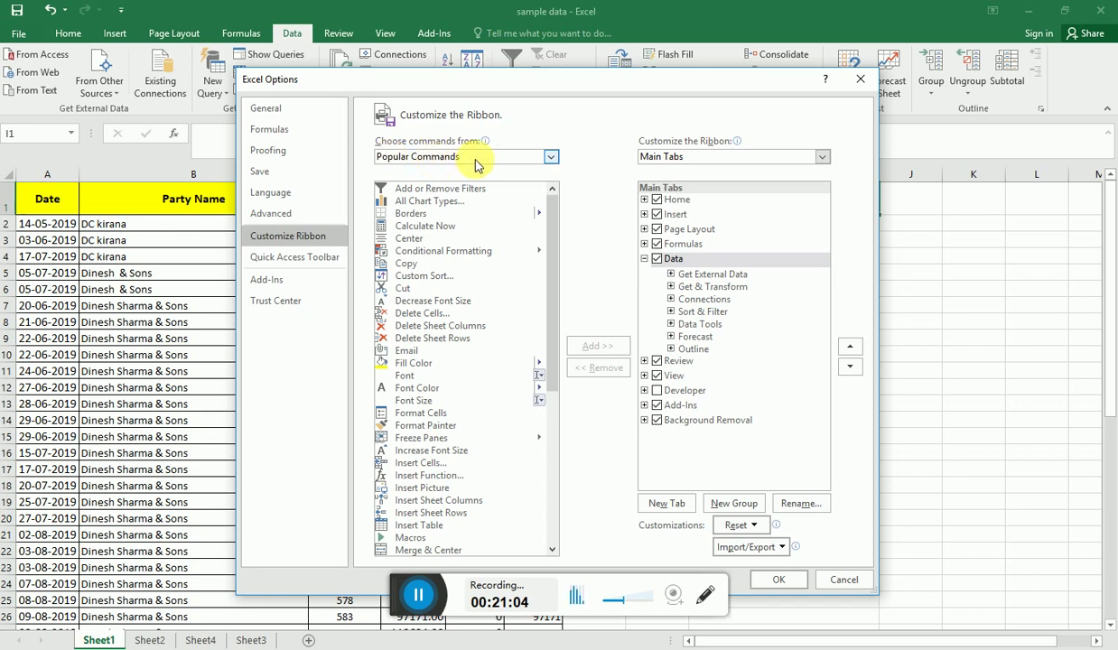
{"action": "left_click", "coordinate": [717, 158]}
{"action": "left_click", "coordinate": [718, 160]}
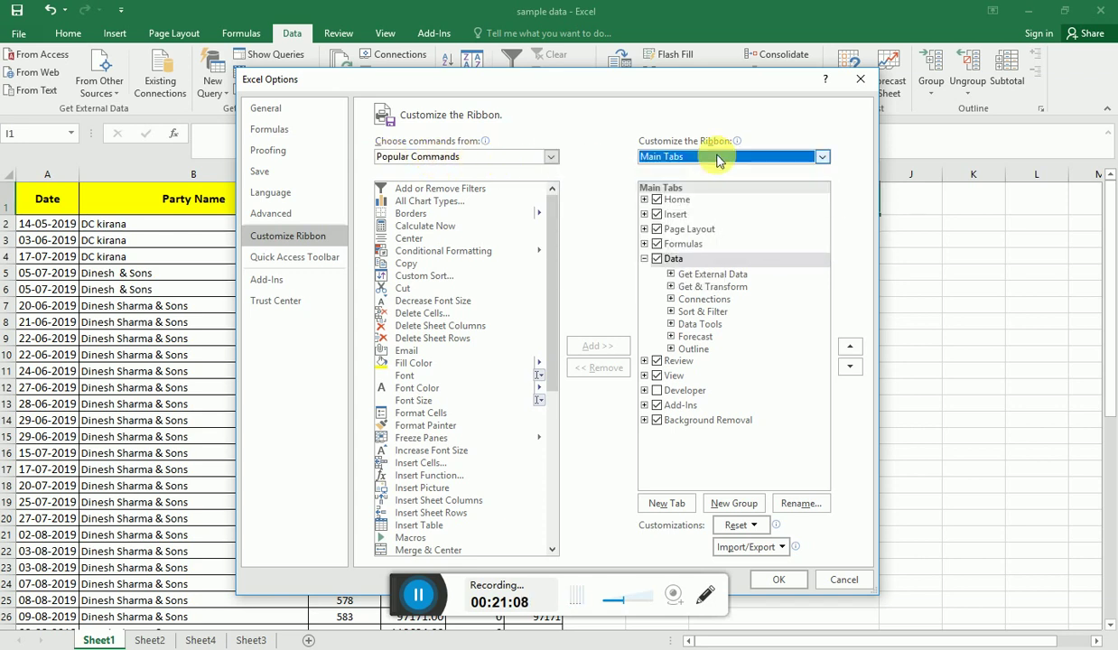
{"action": "left_click", "coordinate": [644, 258]}
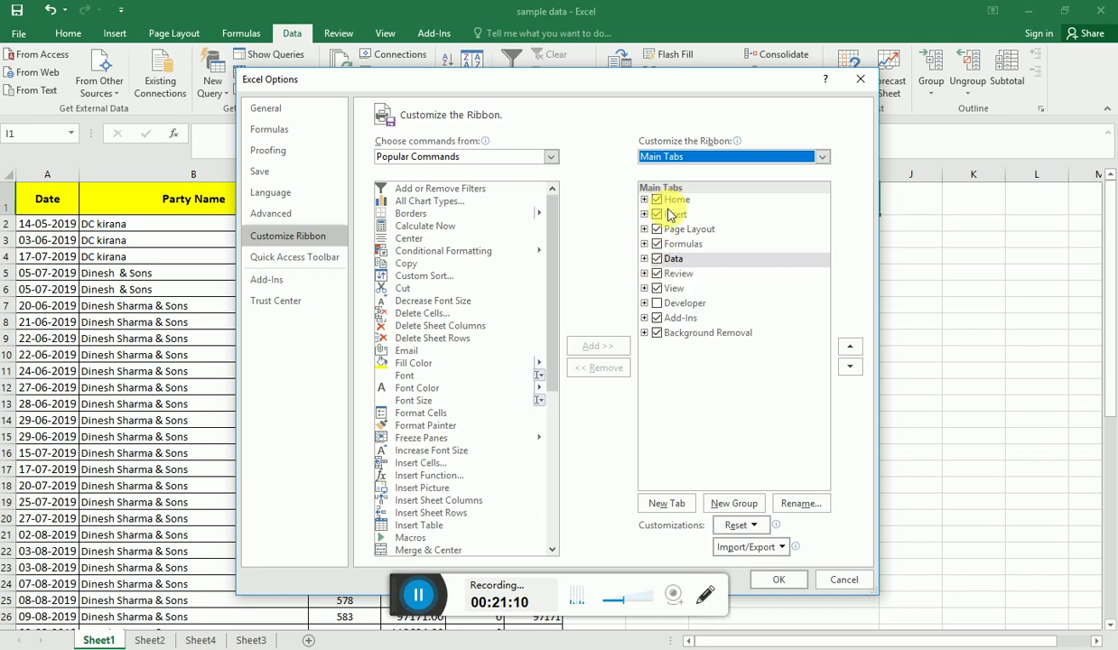
{"action": "left_click", "coordinate": [644, 303]}
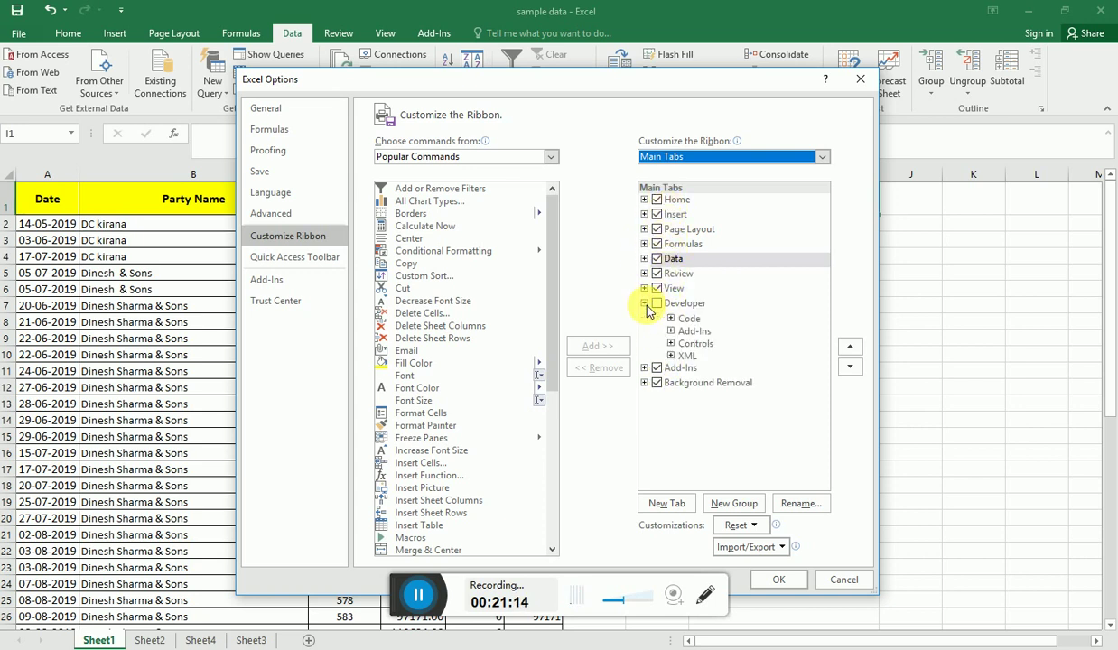
{"action": "left_click", "coordinate": [645, 304]}
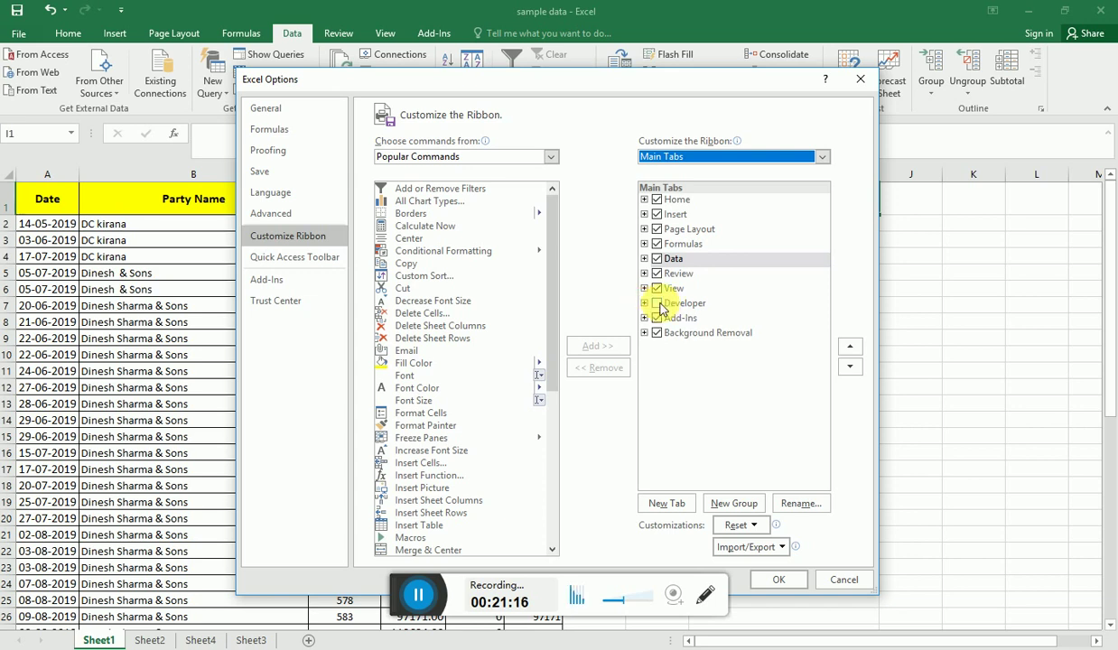
{"action": "left_click", "coordinate": [657, 304]}
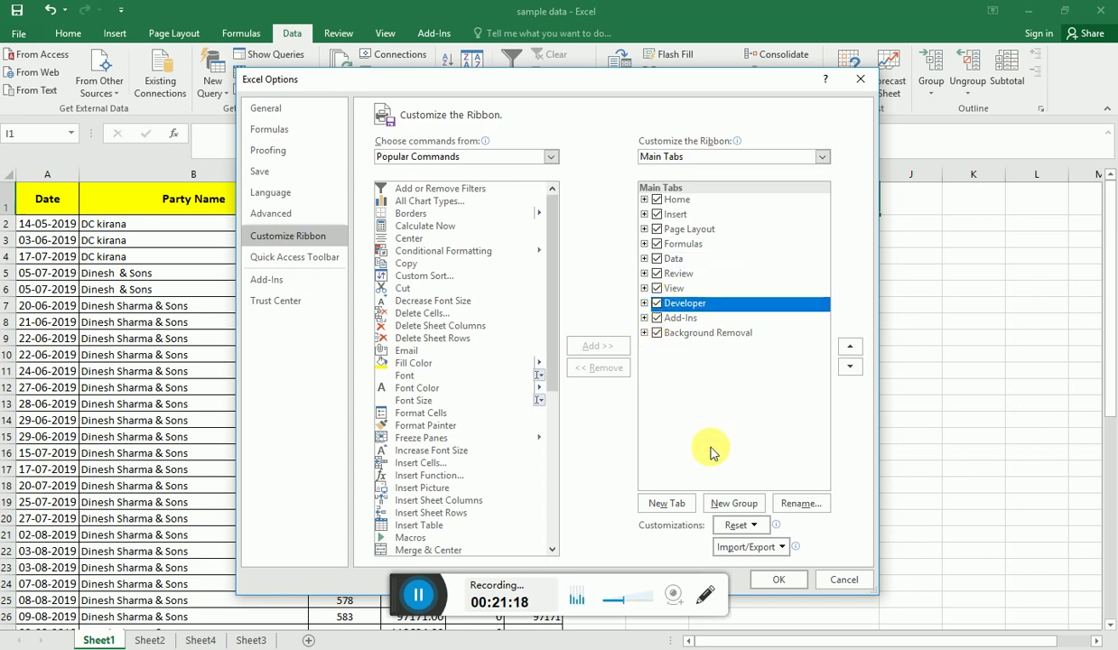
{"action": "left_click", "coordinate": [770, 582]}
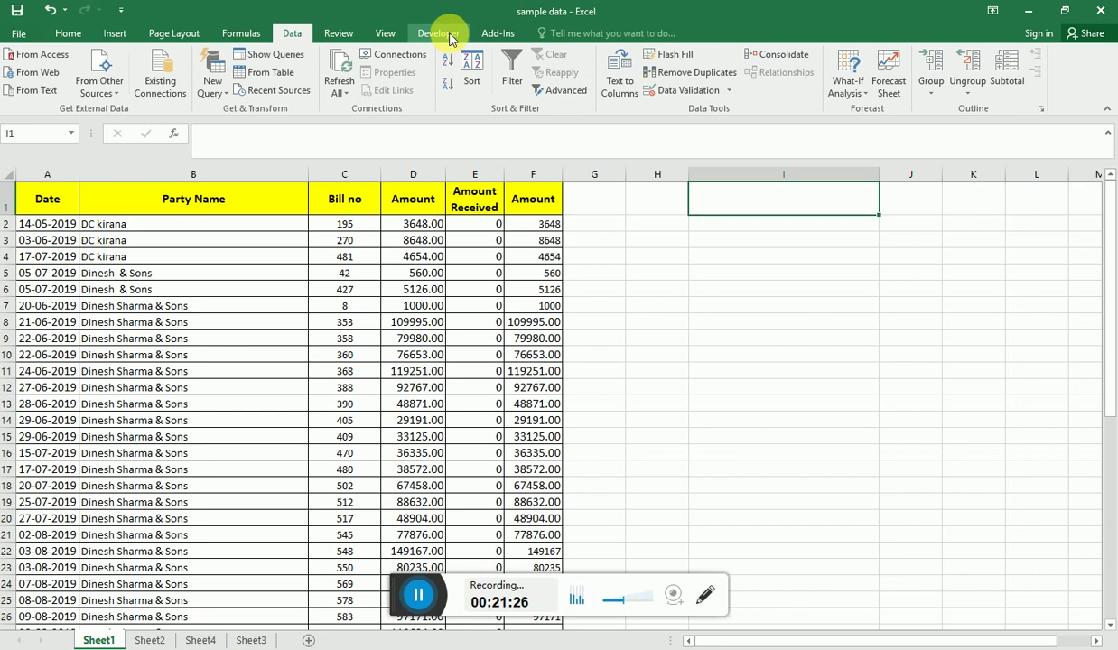
Step: Show the Developer tab, look over the amounts block D4:F9, and select cell I1
{"action": "left_click", "coordinate": [451, 38]}
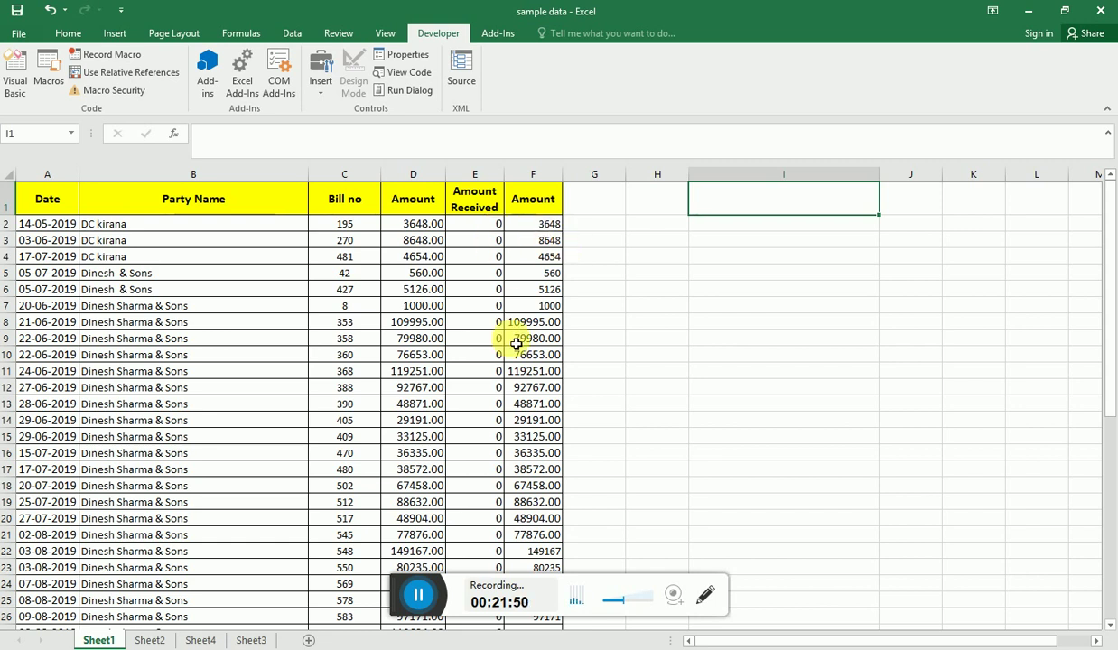
{"action": "left_click", "coordinate": [439, 294]}
{"action": "left_click_drag", "start_coordinate": [409, 258], "coordinate": [528, 339]}
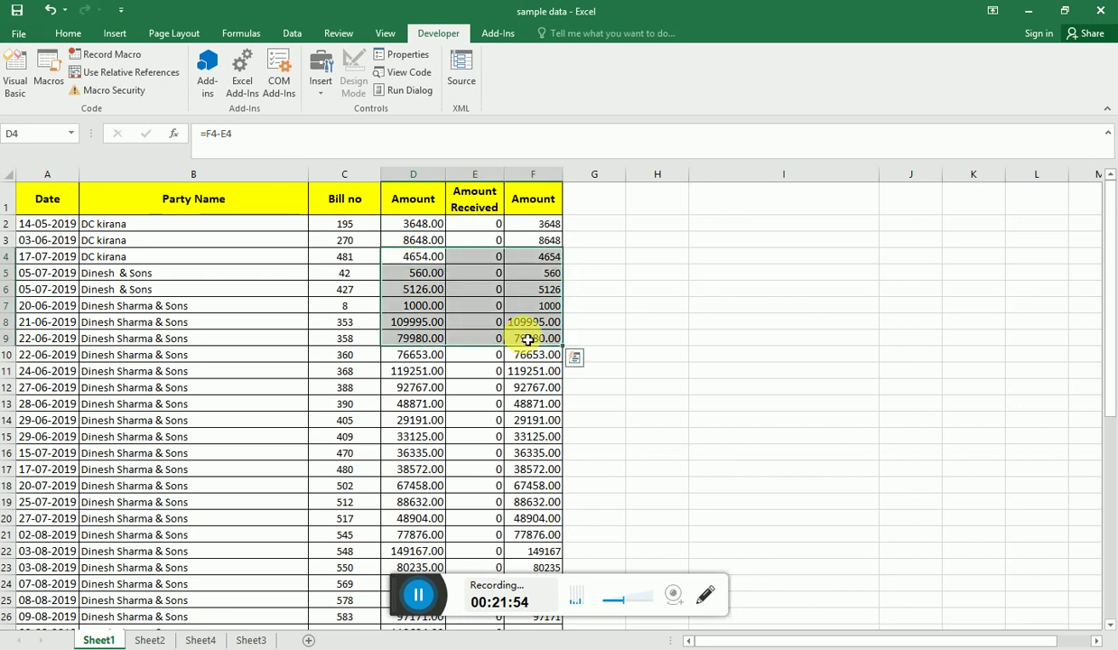
{"action": "left_click", "coordinate": [744, 202]}
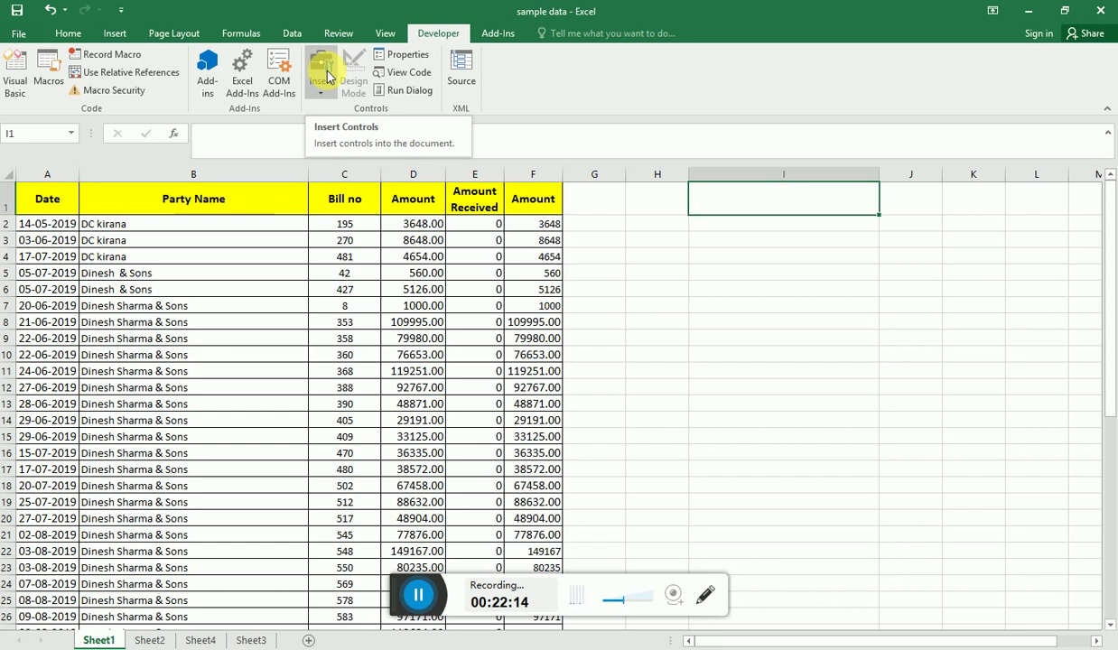
Step: Draw a form-control Button 1 over cell I1 without a macro, then shrink it
{"action": "left_click", "coordinate": [320, 98]}
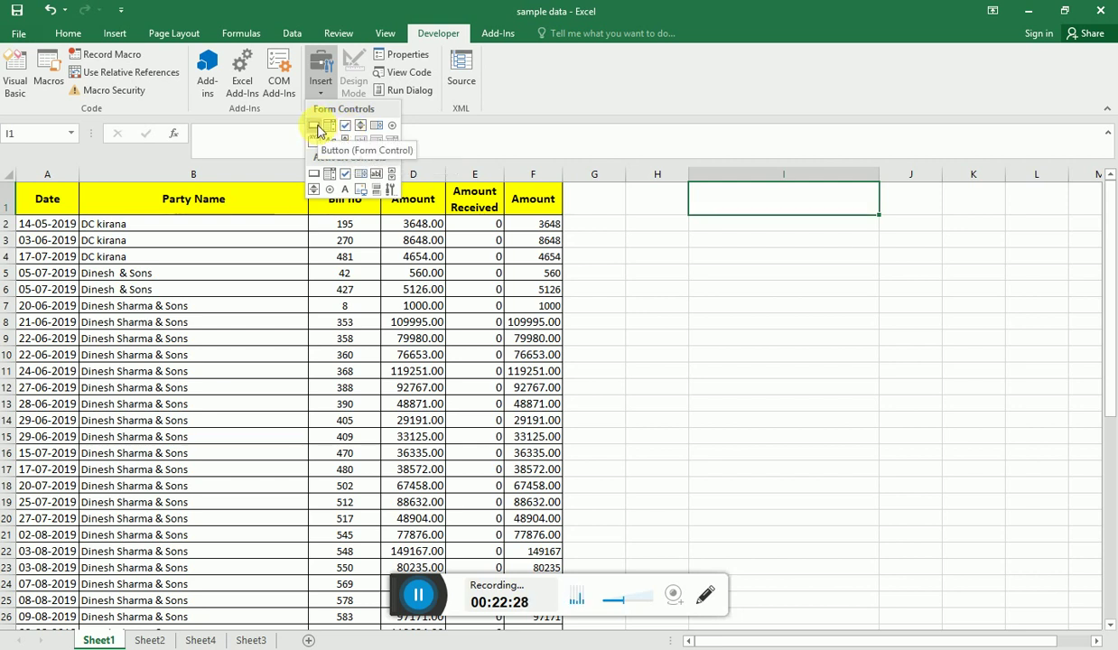
{"action": "left_click", "coordinate": [315, 131]}
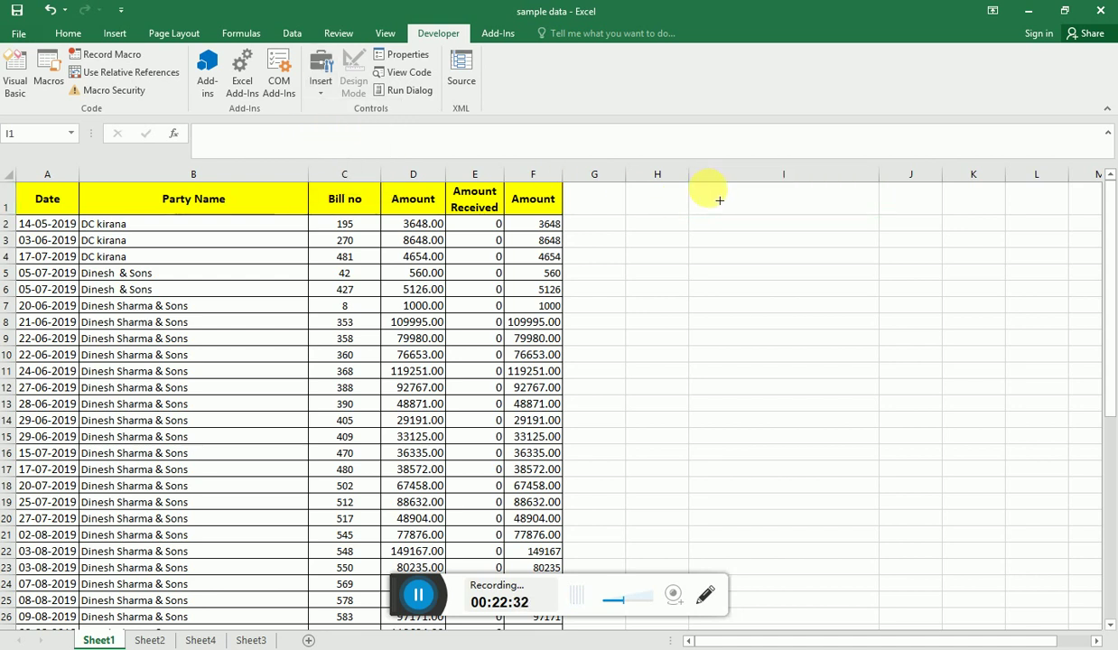
{"action": "mouse_move", "coordinate": [709, 188]}
{"action": "left_mouse_down"}
{"action": "mouse_move", "coordinate": [853, 229]}
{"action": "mouse_move", "coordinate": [847, 221]}
{"action": "left_mouse_up"}
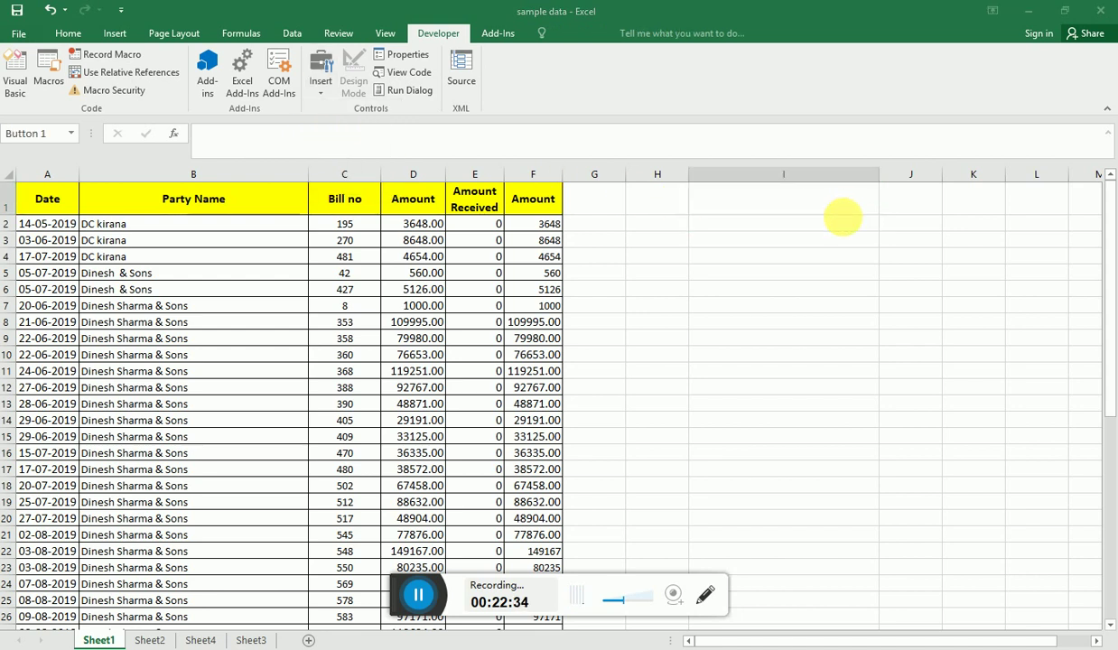
{"action": "left_click", "coordinate": [953, 124]}
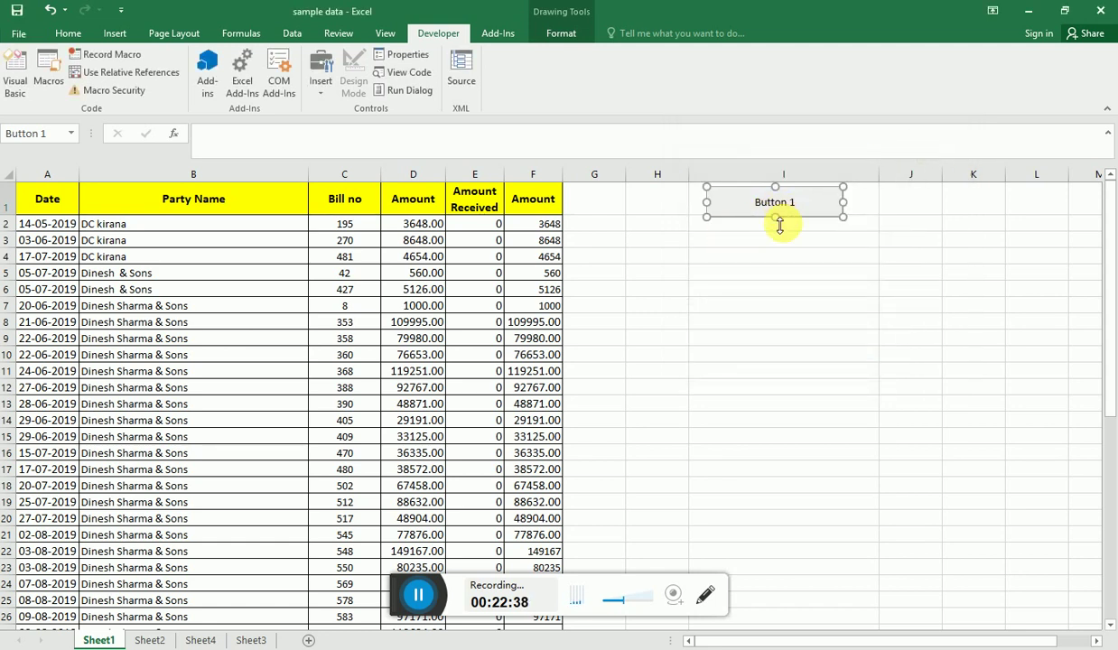
{"action": "left_click_drag", "start_coordinate": [777, 217], "coordinate": [776, 210]}
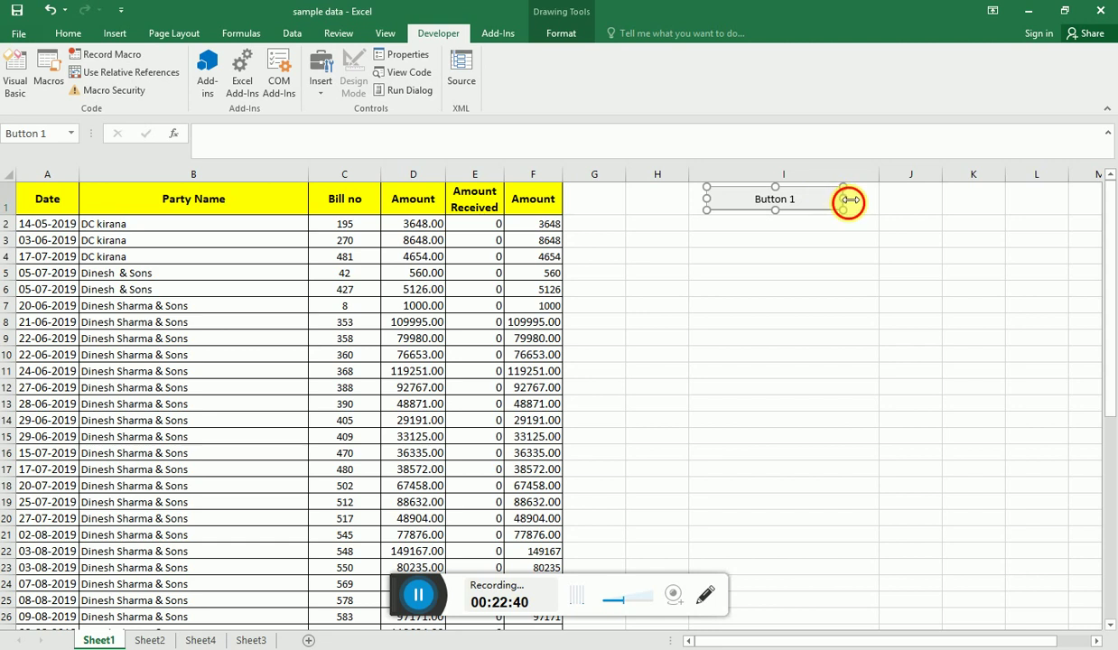
{"action": "left_click_drag", "start_coordinate": [843, 198], "coordinate": [825, 198]}
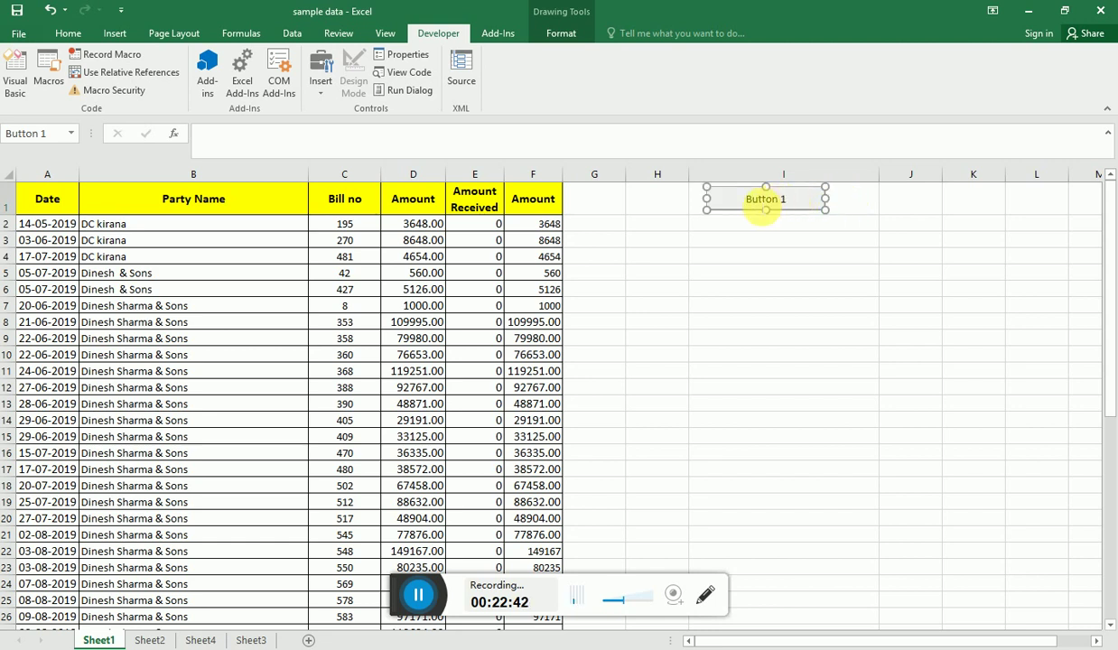
Step: Bring up Button 1's context menu with Edit Text and Assign Macro
{"action": "left_click", "coordinate": [763, 204]}
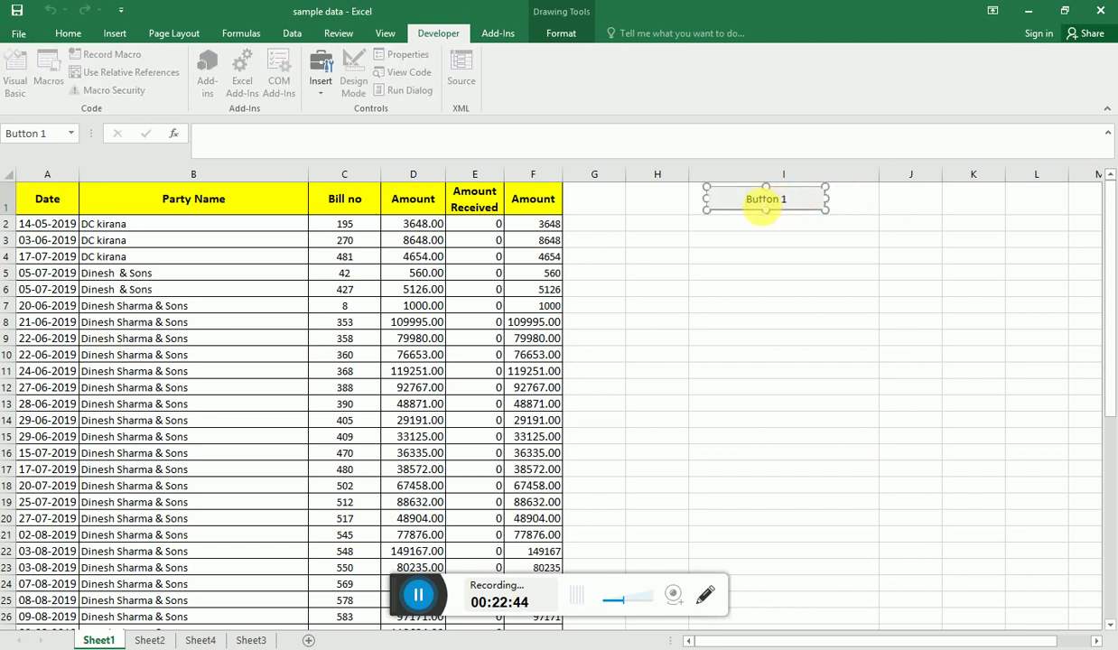
{"action": "left_click", "coordinate": [763, 252]}
{"action": "left_click", "coordinate": [761, 199], "text": "ctrl"}
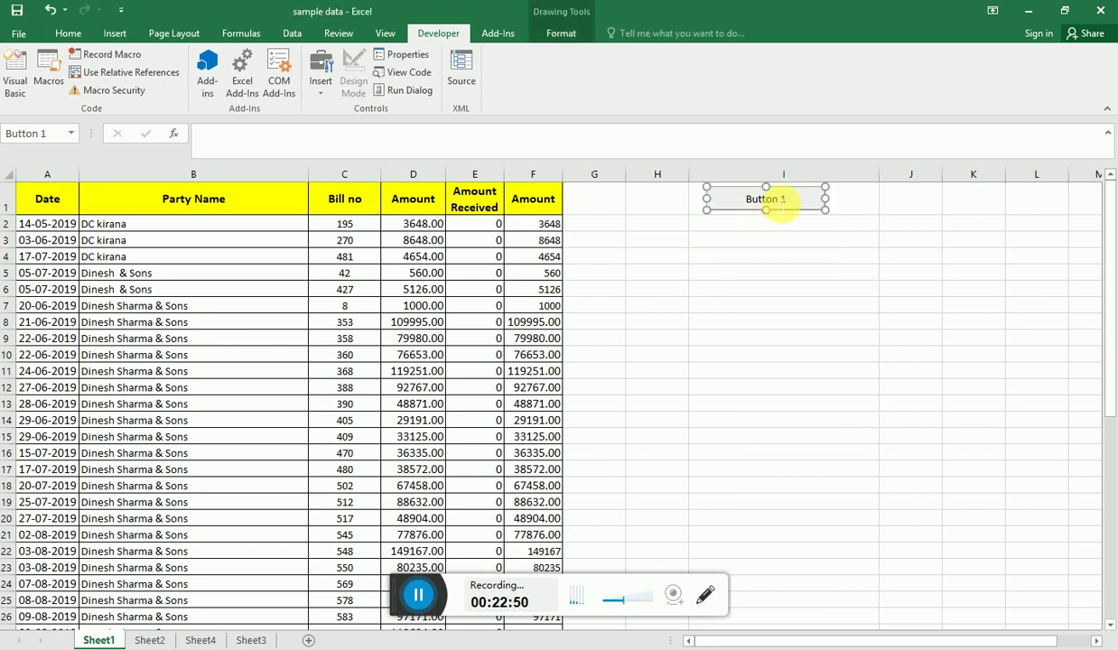
{"action": "right_click", "coordinate": [776, 202]}
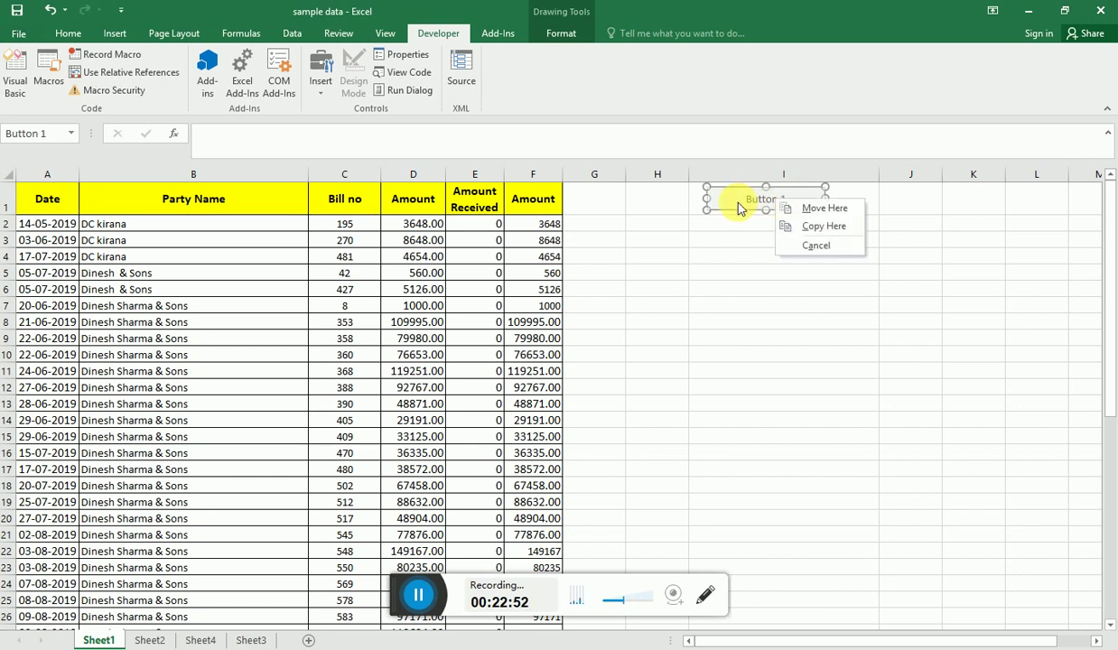
{"action": "left_click", "coordinate": [738, 206]}
{"action": "right_click", "coordinate": [741, 203]}
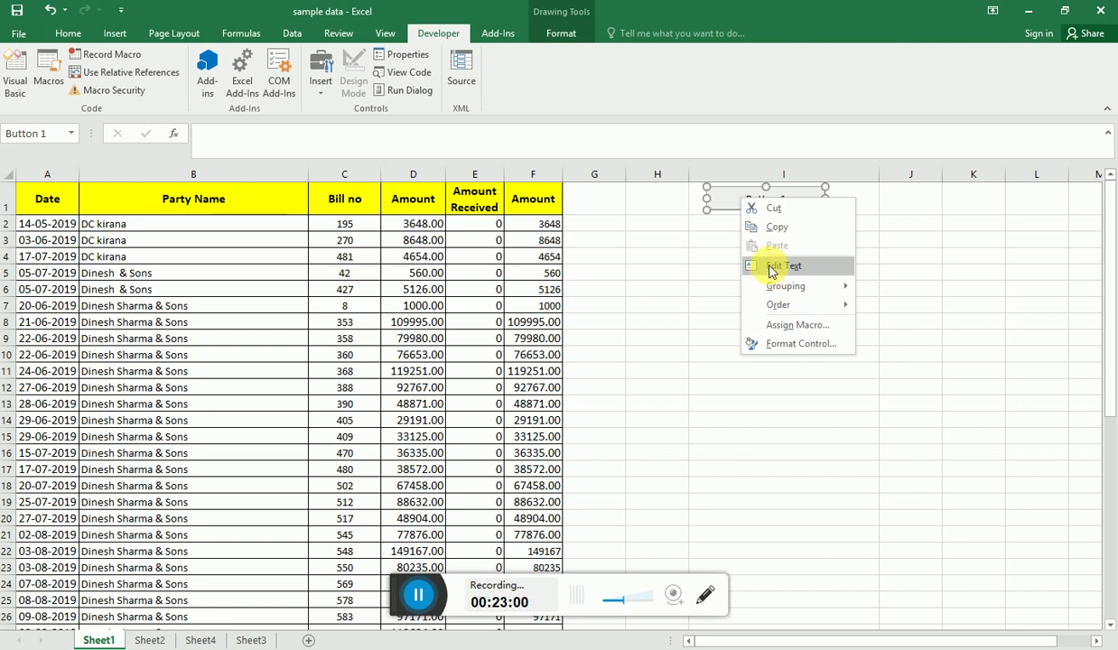
Step: Replace the Button 1 label with 'Generate Report'
{"action": "left_click", "coordinate": [771, 266]}
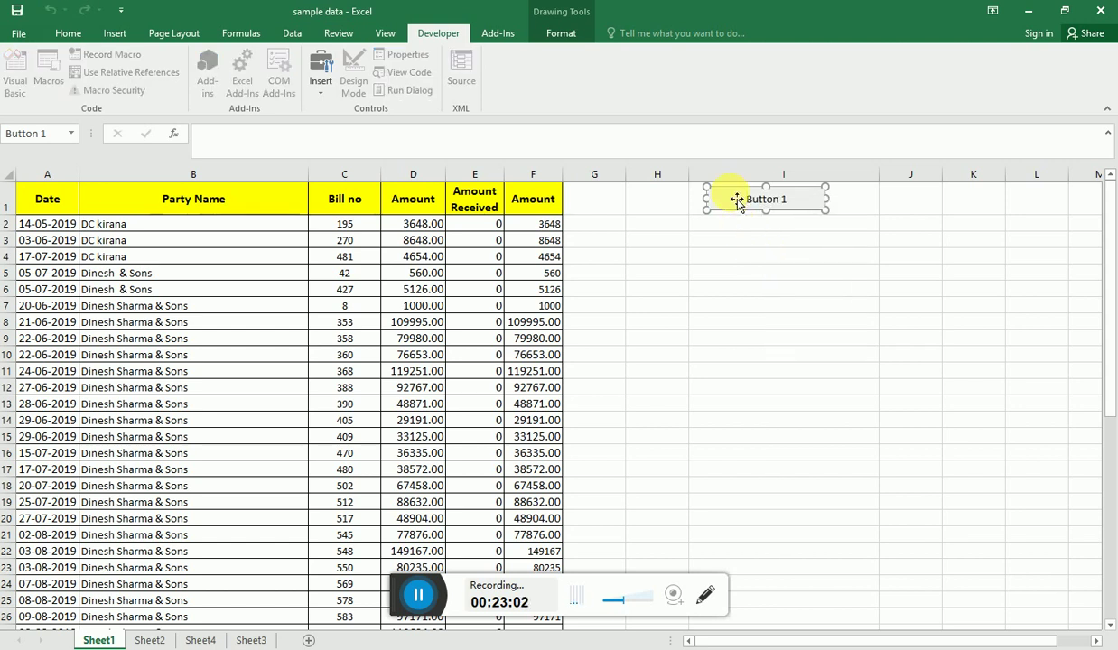
{"action": "left_click_drag", "start_coordinate": [722, 199], "coordinate": [804, 200]}
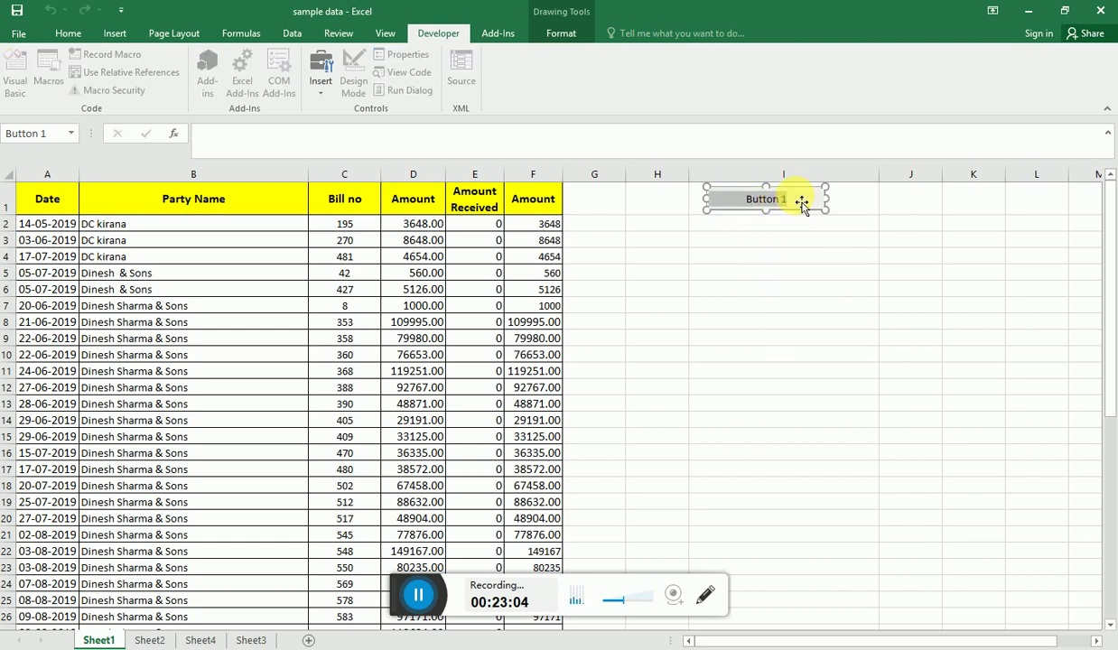
{"action": "key", "text": "BackSpace"}
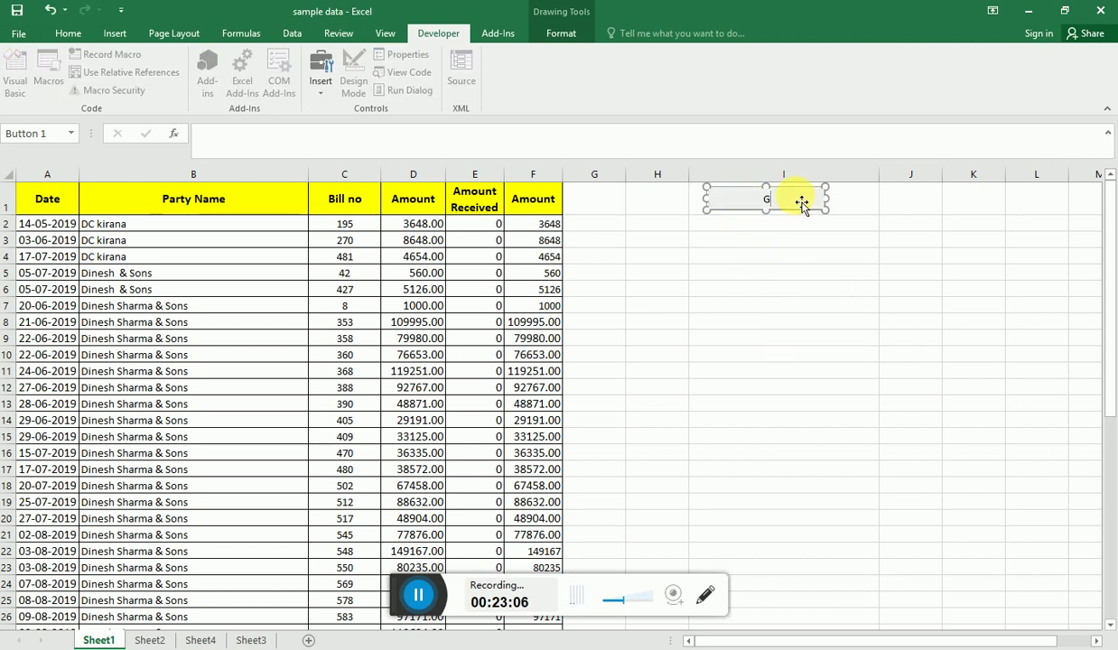
{"action": "type", "text": "Genera"}
{"action": "type", "text": "te R"}
{"action": "type", "text": "eport"}
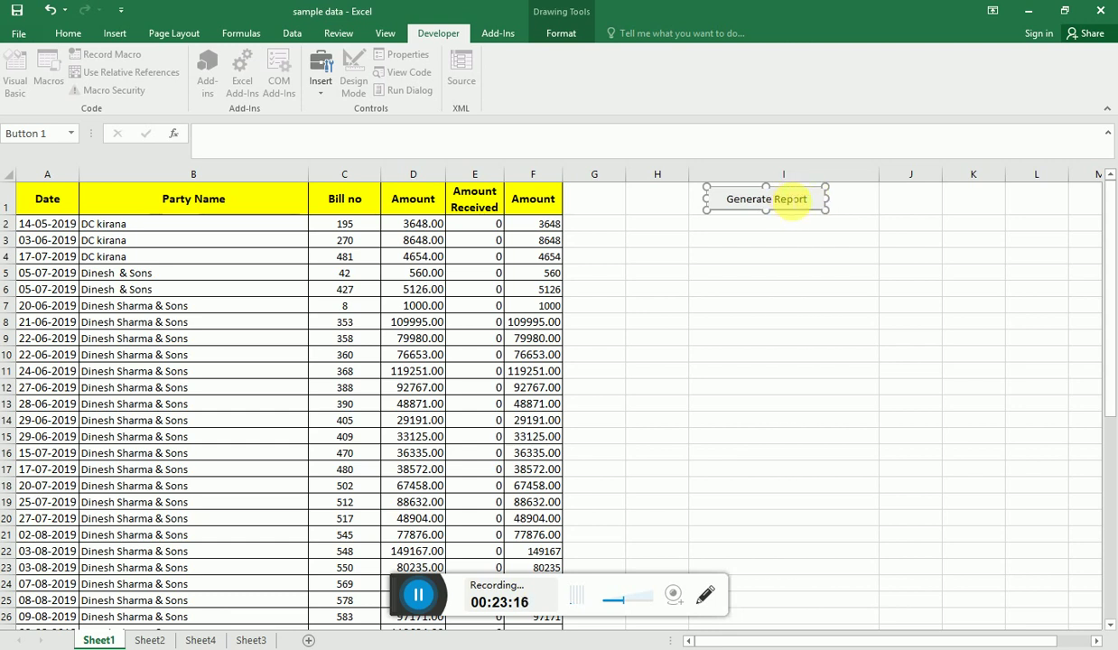
Step: Make the Generate Report label bold, check its look, and move the selection to I2
{"action": "right_click", "coordinate": [798, 207]}
{"action": "left_click", "coordinate": [822, 266]}
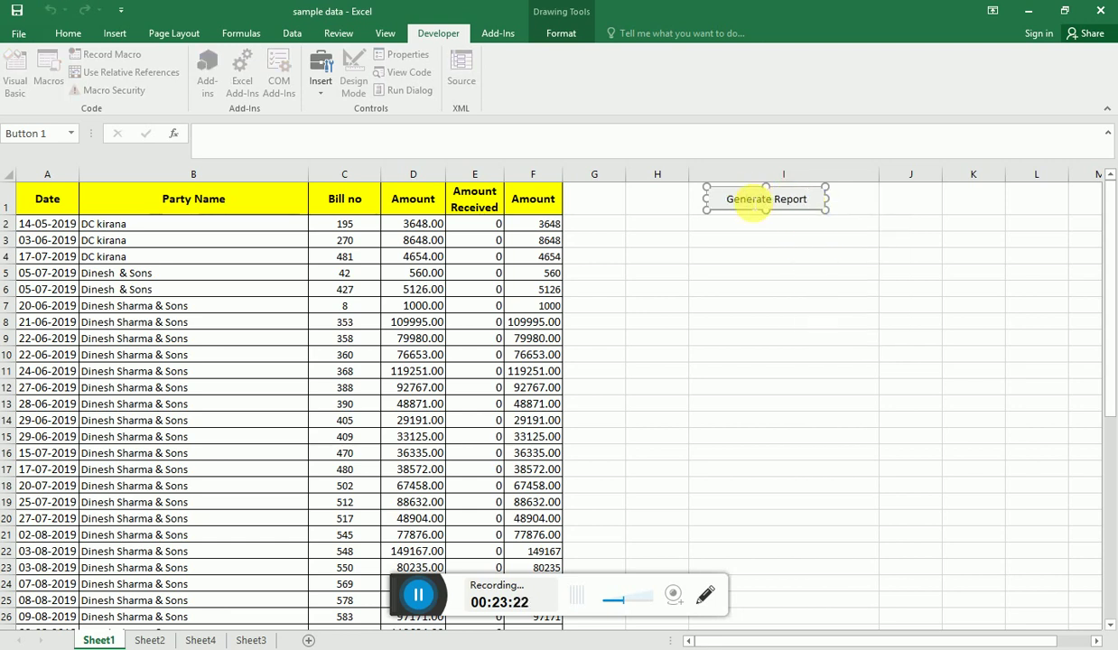
{"action": "left_click_drag", "start_coordinate": [718, 200], "coordinate": [811, 210]}
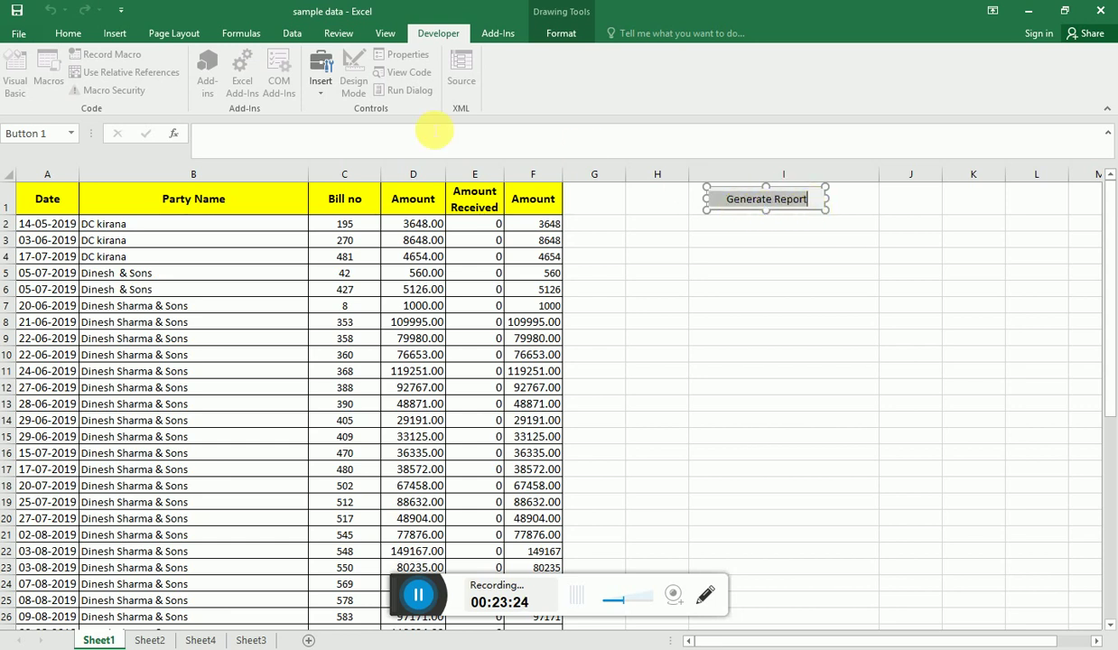
{"action": "left_click", "coordinate": [57, 32]}
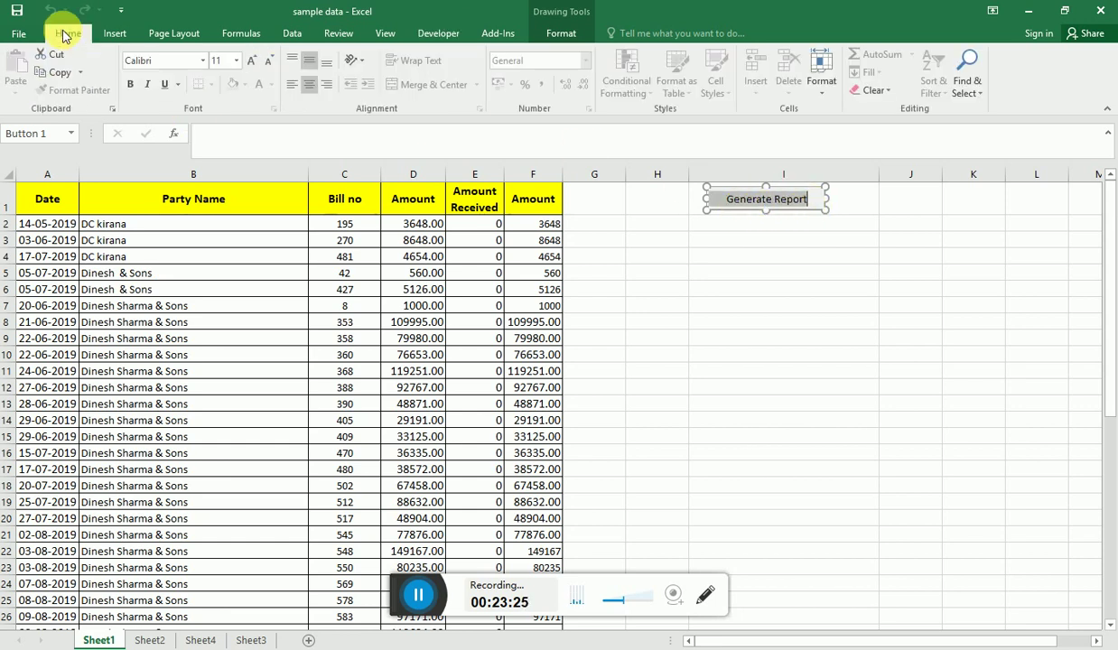
{"action": "left_click", "coordinate": [130, 84]}
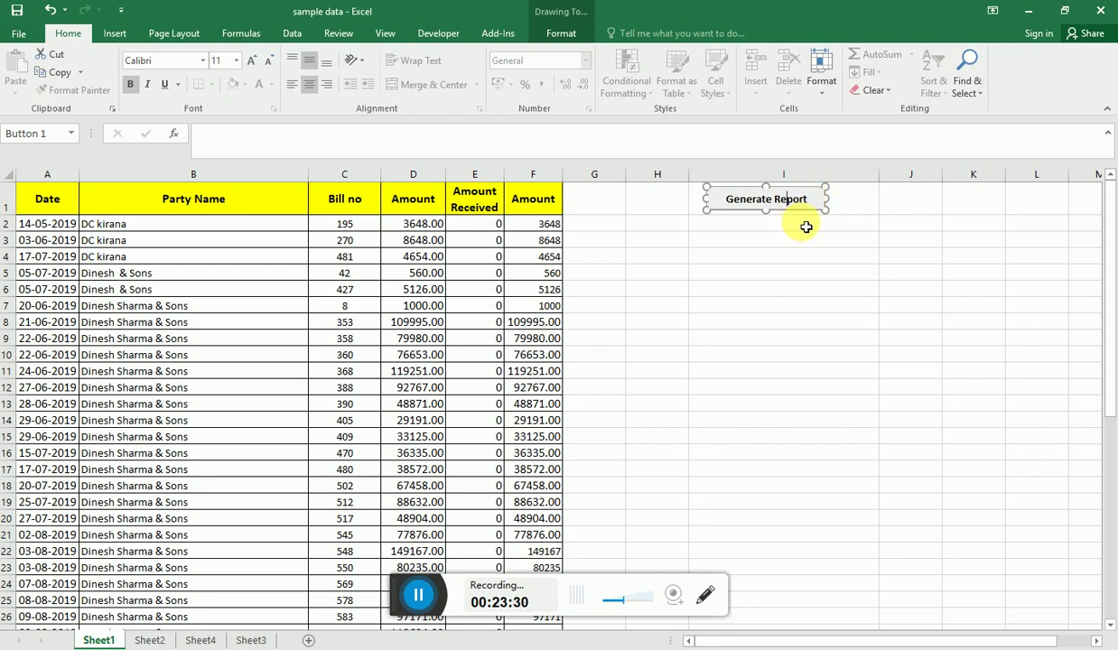
{"action": "left_click", "coordinate": [753, 228]}
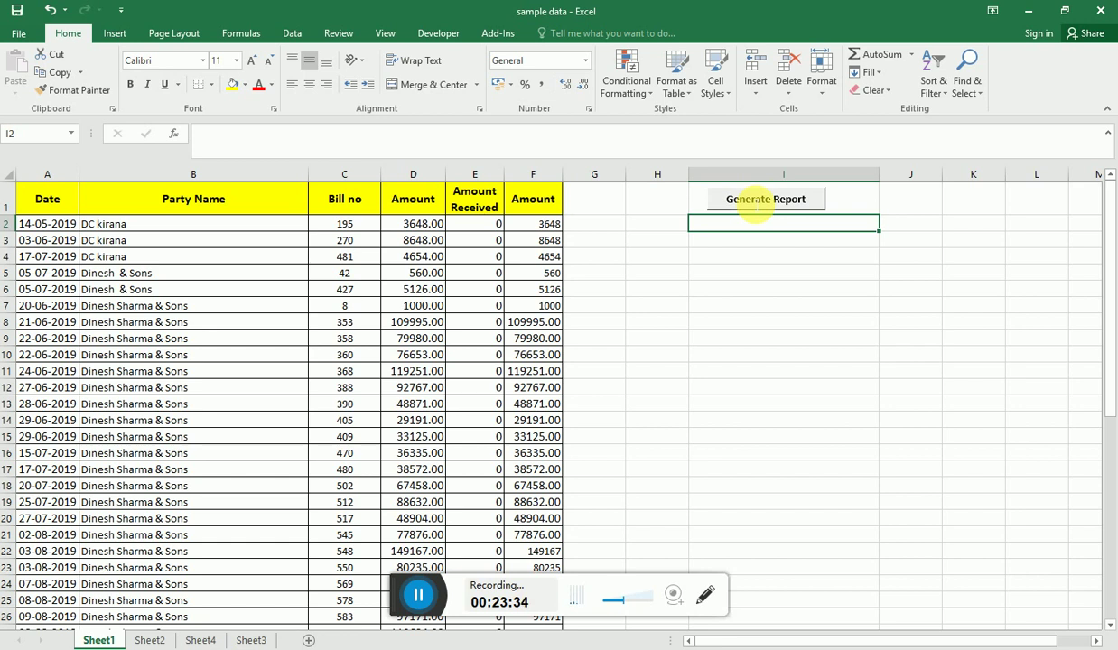
{"action": "left_click", "coordinate": [788, 204], "text": "ctrl"}
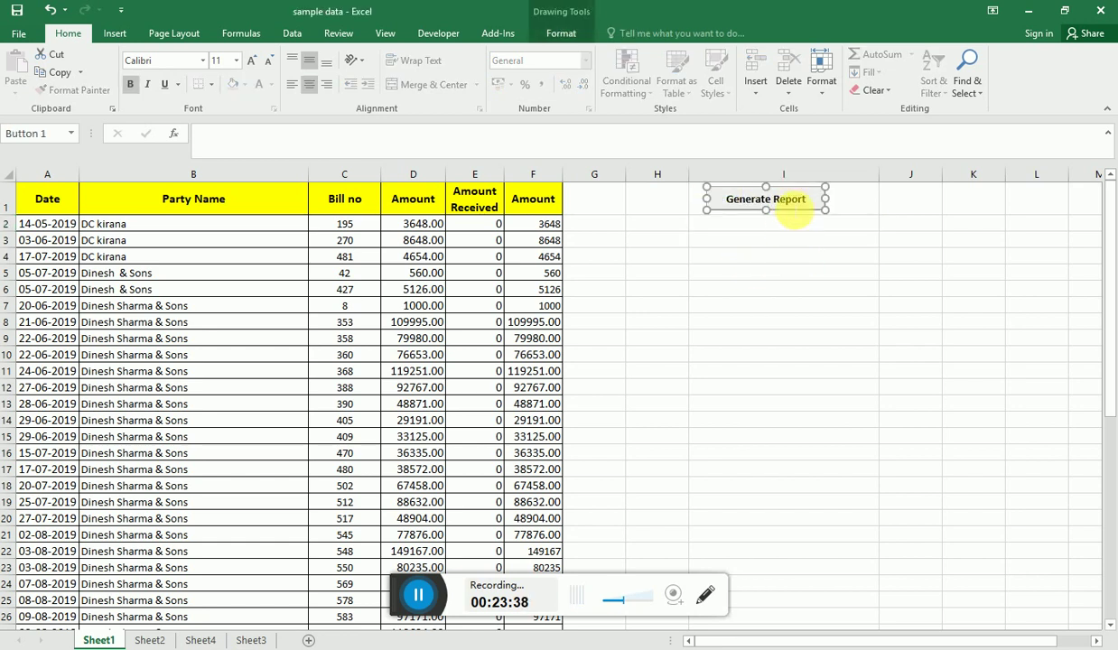
{"action": "left_click", "coordinate": [798, 240]}
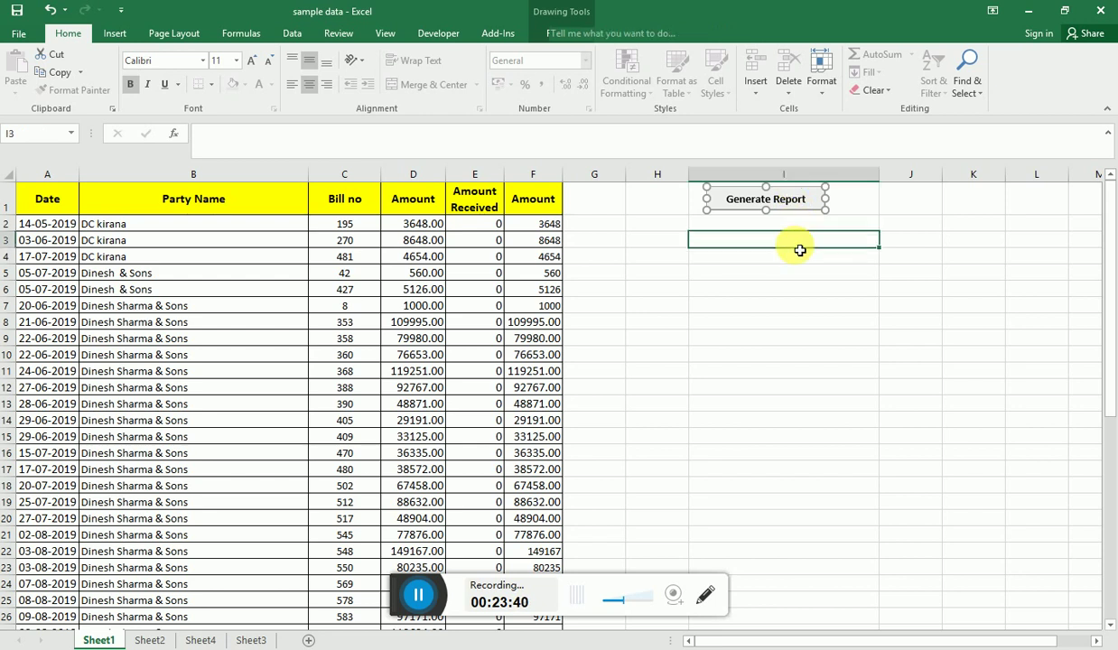
{"action": "left_click", "coordinate": [736, 200], "text": "ctrl"}
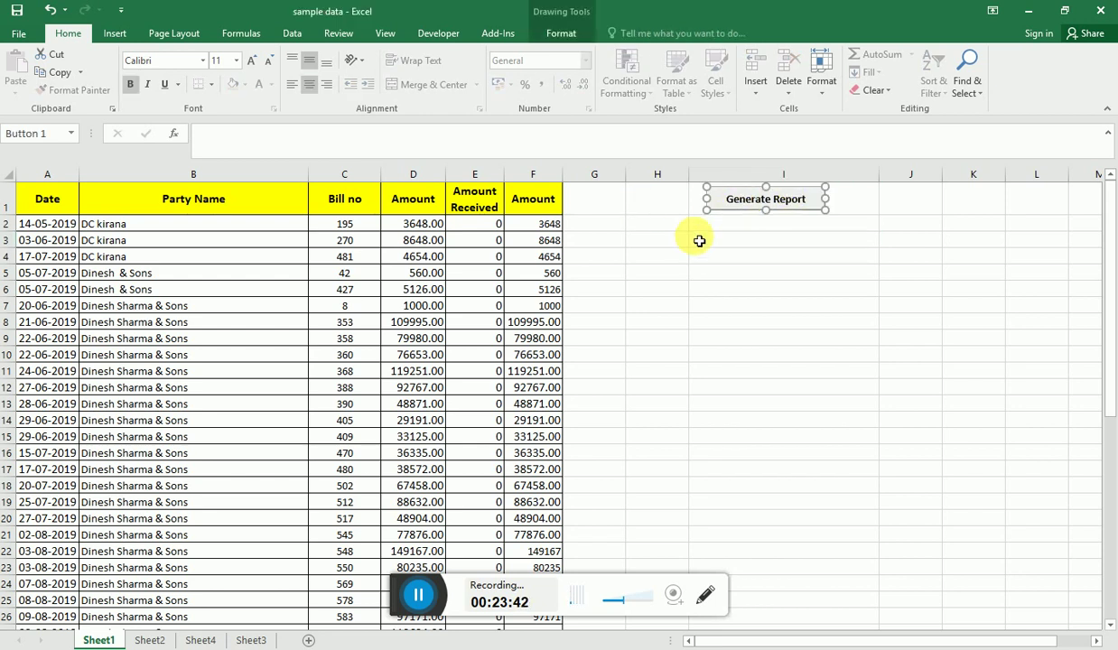
{"action": "left_click", "coordinate": [753, 239]}
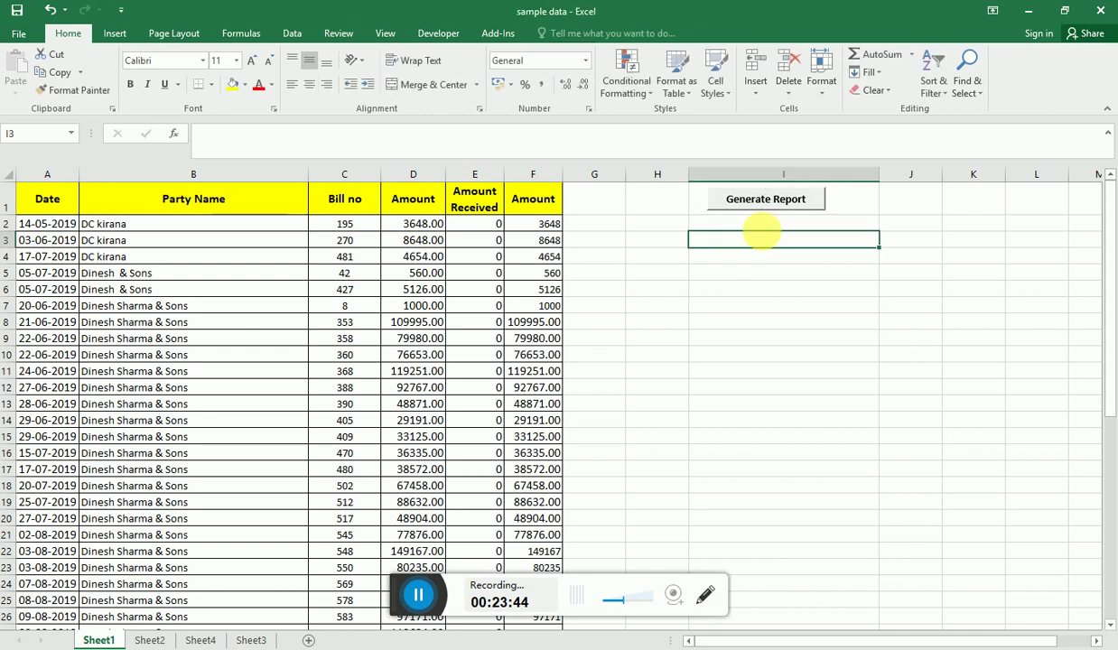
{"action": "key", "text": "Up"}
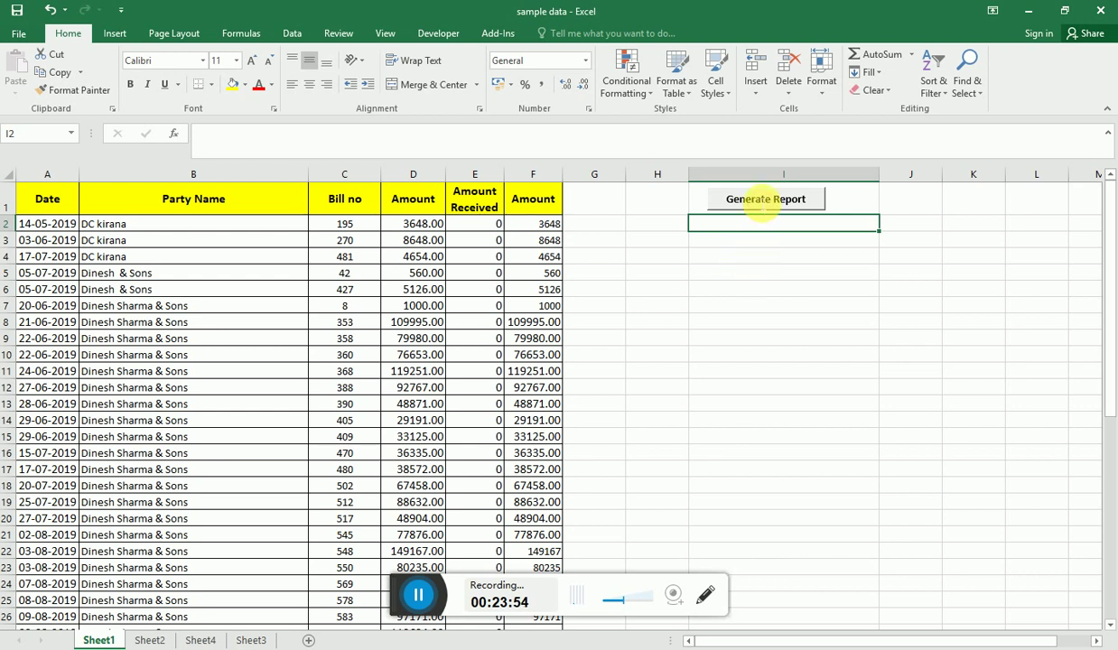
Step: Assign a new recorded macro named Button1_Click to the Generate Report button and start recording
{"action": "right_click", "coordinate": [761, 202]}
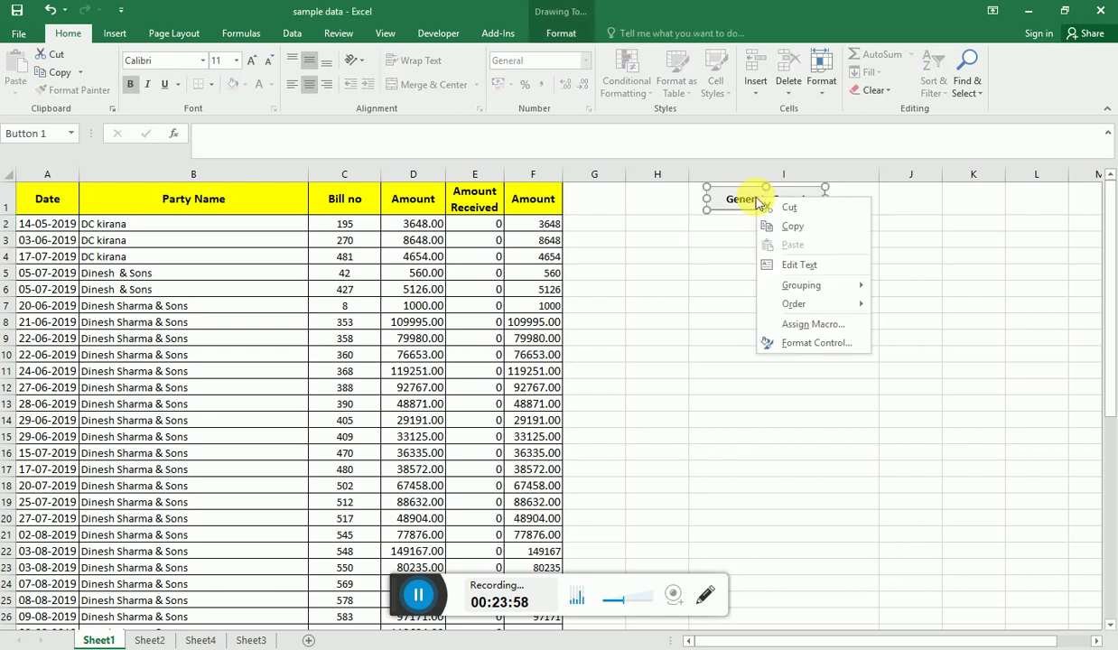
{"action": "left_click", "coordinate": [804, 327]}
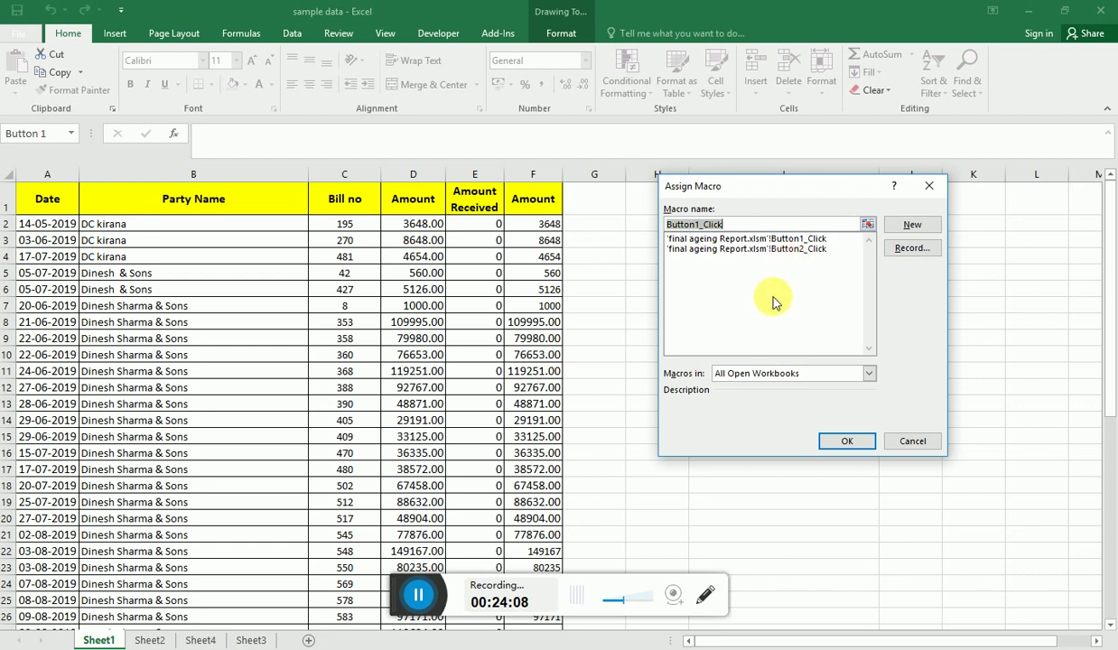
{"action": "left_click", "coordinate": [924, 253]}
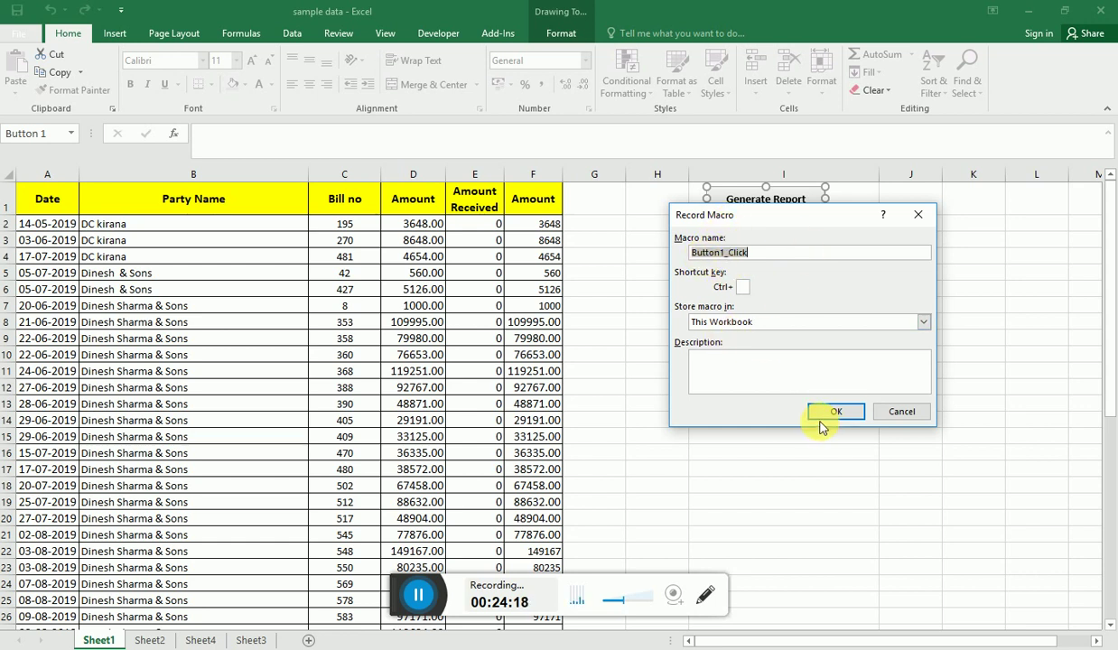
{"action": "left_click", "coordinate": [742, 287]}
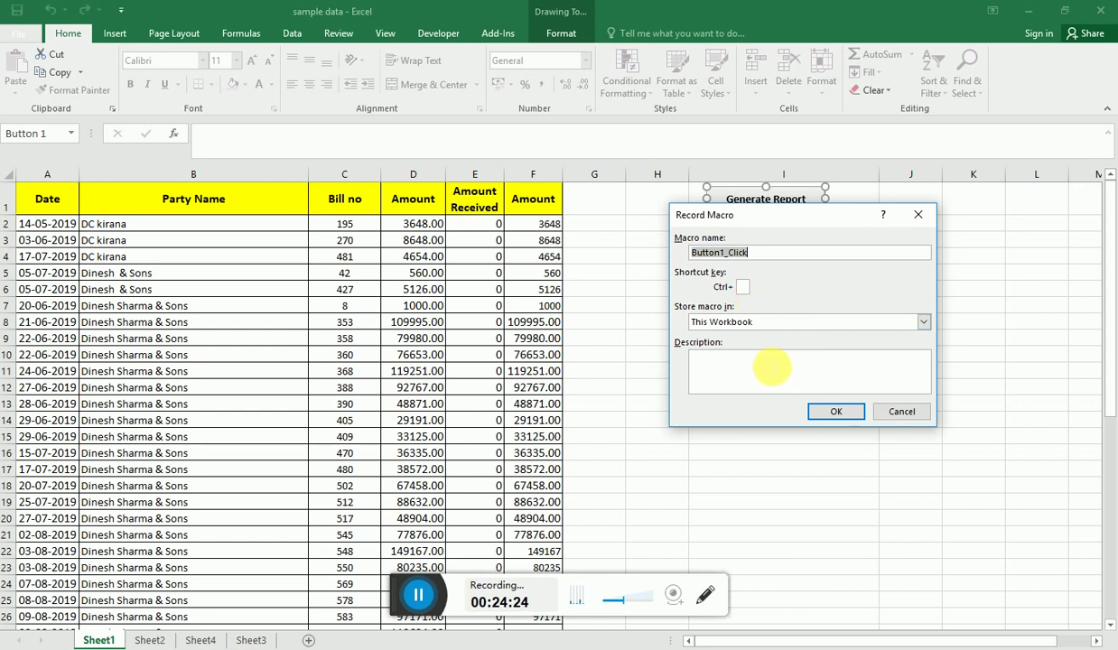
{"action": "left_click", "coordinate": [839, 412]}
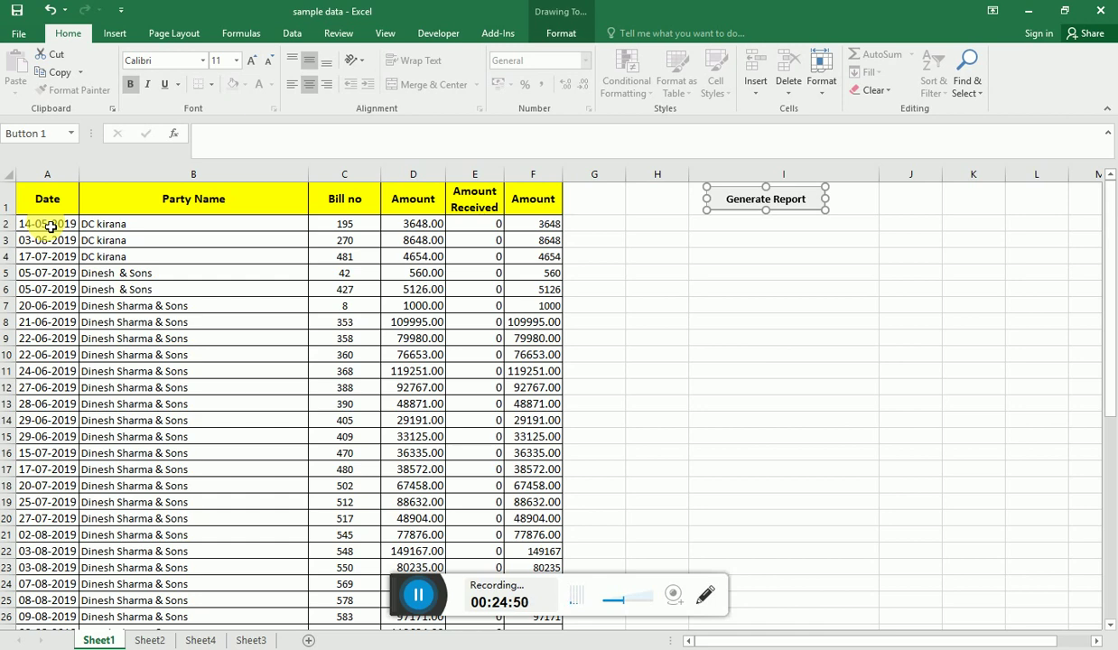
Step: Sort the Sheet1 data by Column B A–Z, Column A oldest–newest, then Column C smallest–largest
{"action": "left_click_drag", "start_coordinate": [51, 226], "coordinate": [560, 615]}
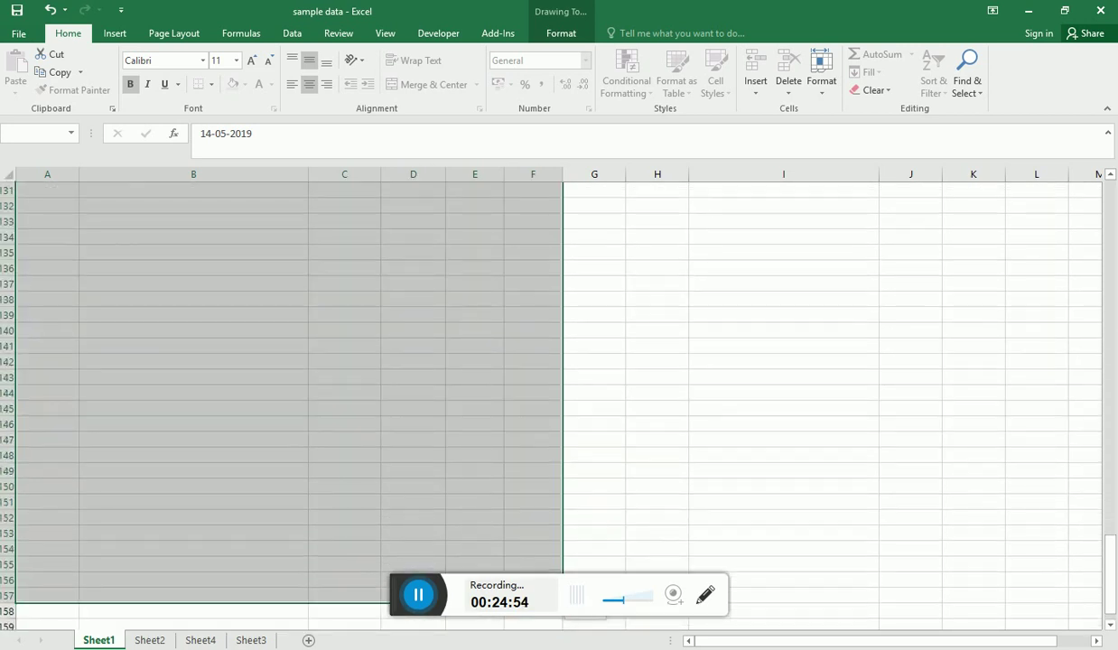
{"action": "mouse_move", "coordinate": [560, 614]}
{"action": "left_mouse_down"}
{"action": "mouse_move", "coordinate": [543, 621]}
{"action": "mouse_move", "coordinate": [543, 644]}
{"action": "mouse_move", "coordinate": [543, 619]}
{"action": "left_mouse_up"}
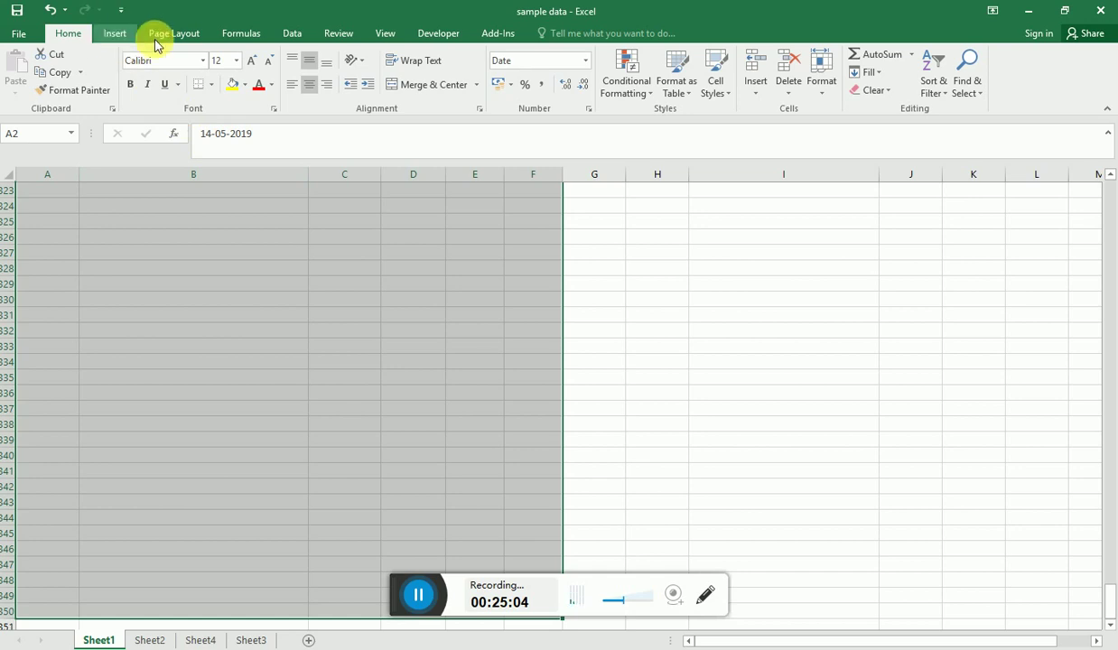
{"action": "left_click", "coordinate": [294, 38]}
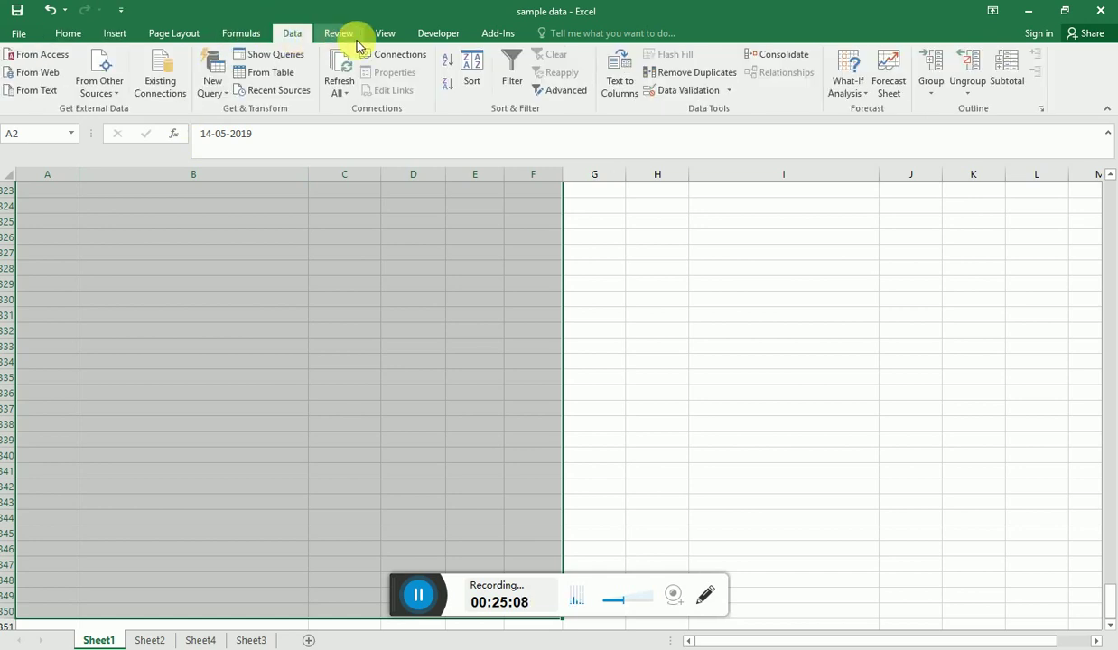
{"action": "left_click", "coordinate": [473, 68]}
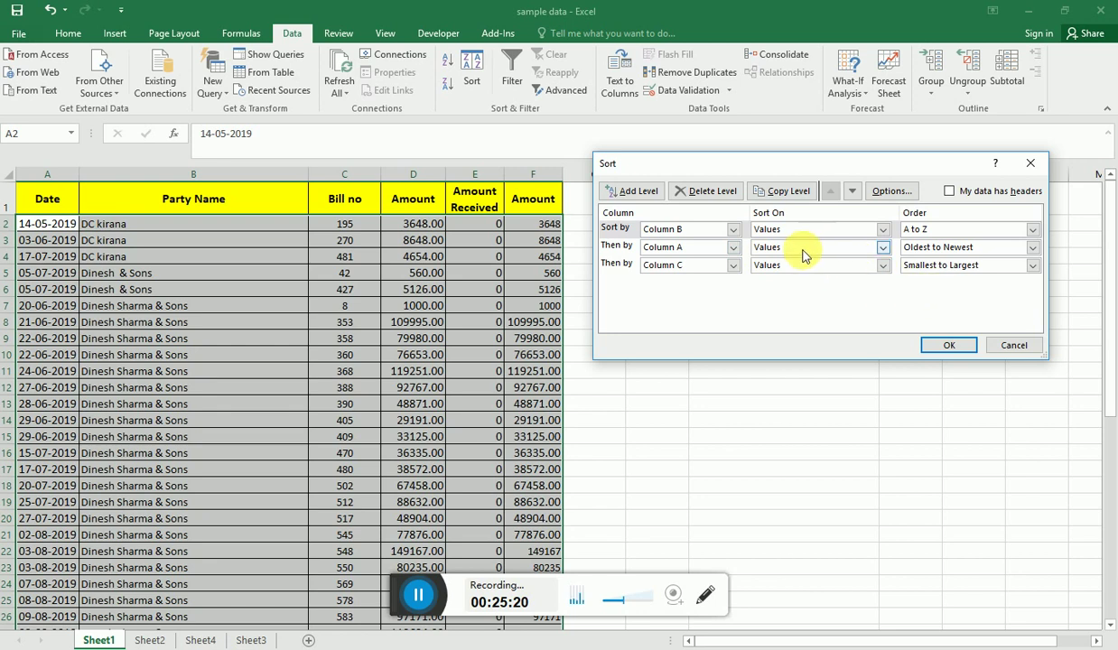
{"action": "left_click", "coordinate": [715, 229]}
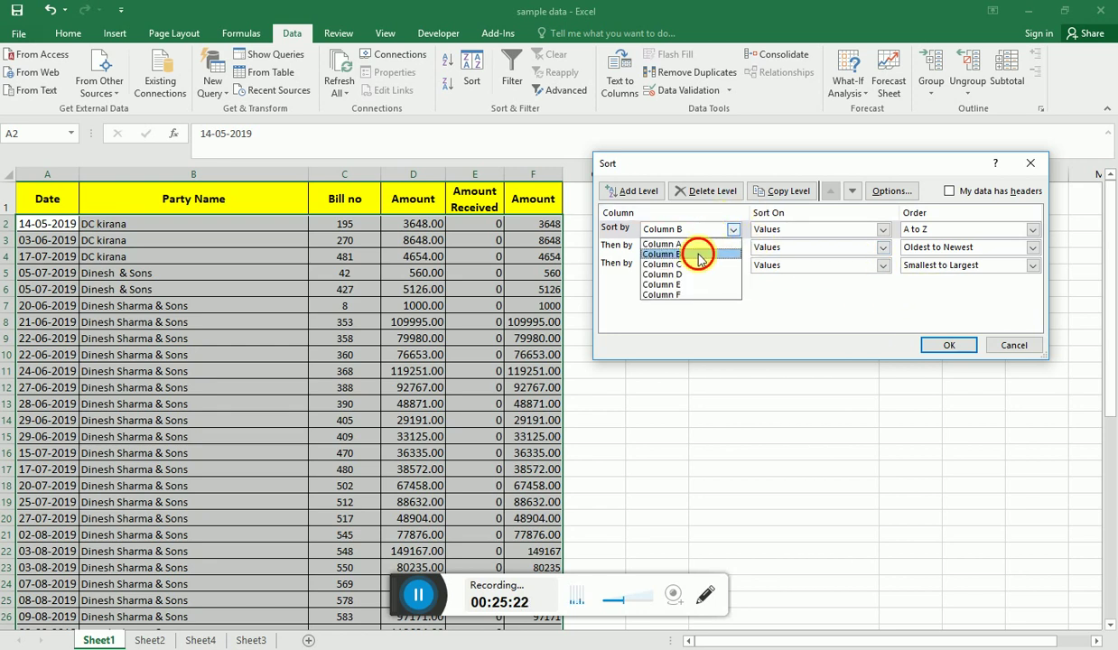
{"action": "left_click", "coordinate": [699, 255]}
{"action": "left_click", "coordinate": [700, 248]}
{"action": "left_click", "coordinate": [701, 262]}
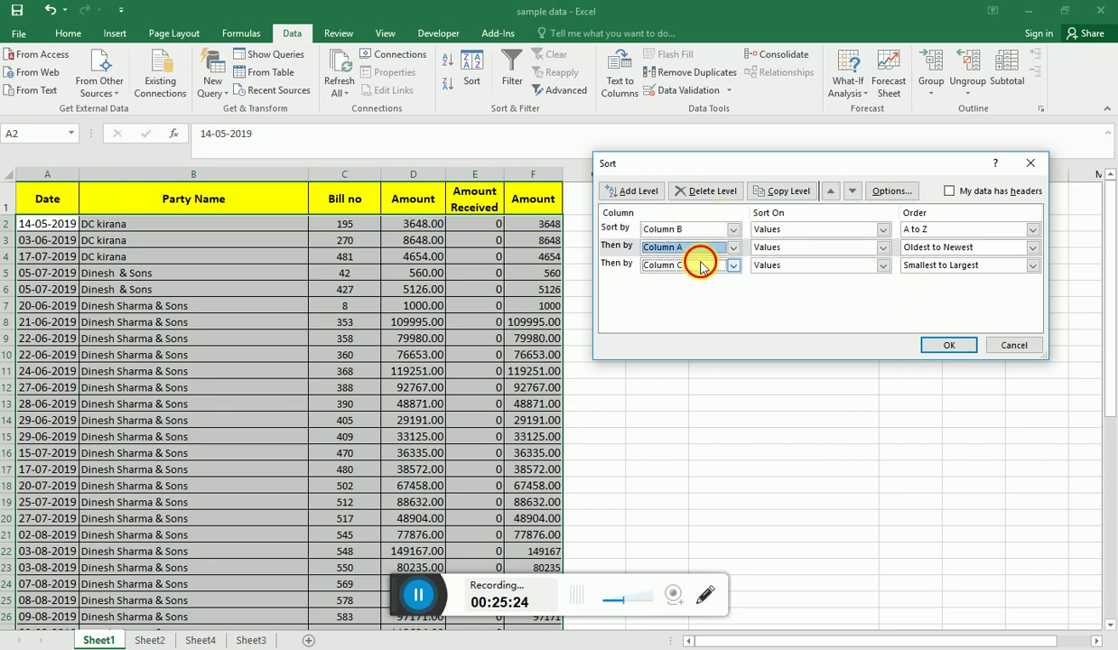
{"action": "left_click", "coordinate": [701, 287]}
{"action": "left_click", "coordinate": [713, 254]}
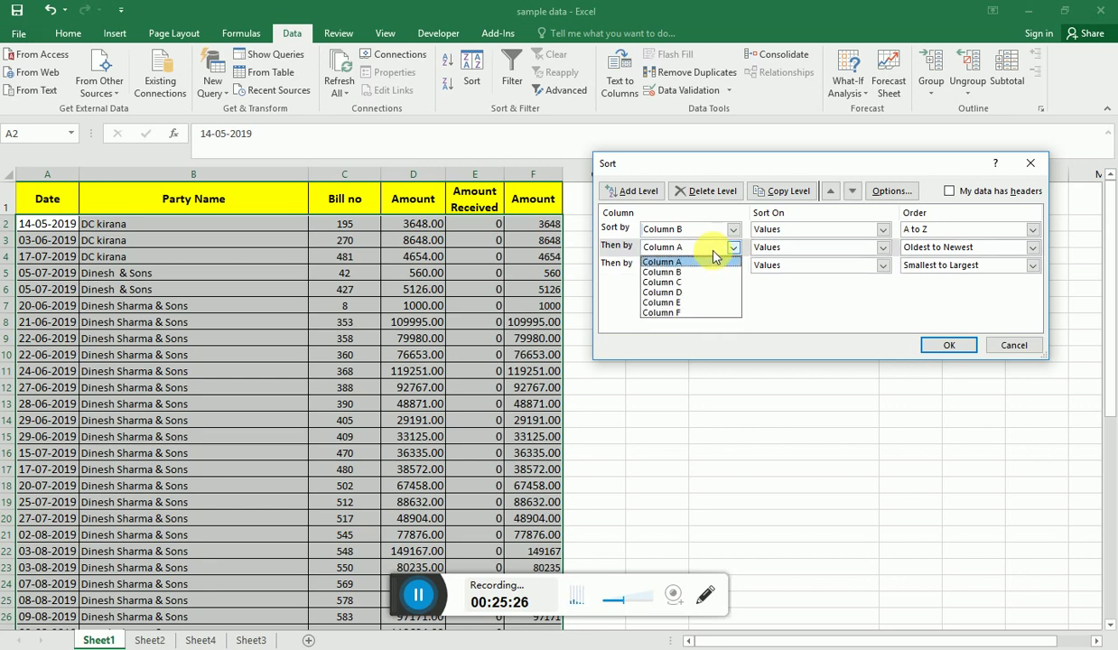
{"action": "left_click", "coordinate": [713, 253]}
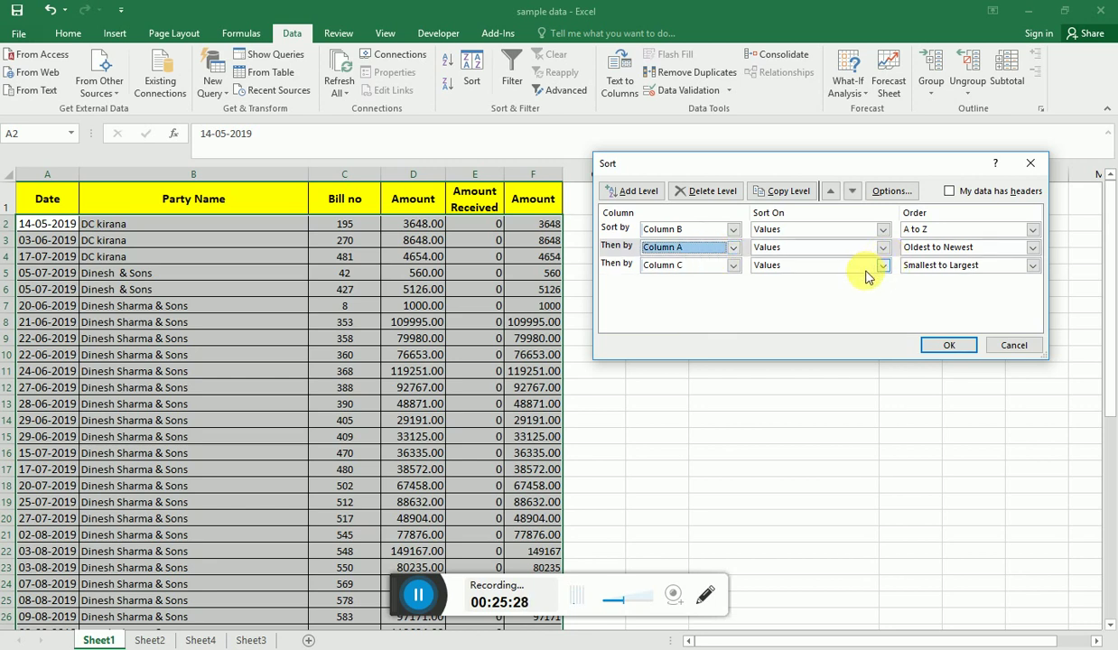
{"action": "left_click", "coordinate": [950, 347]}
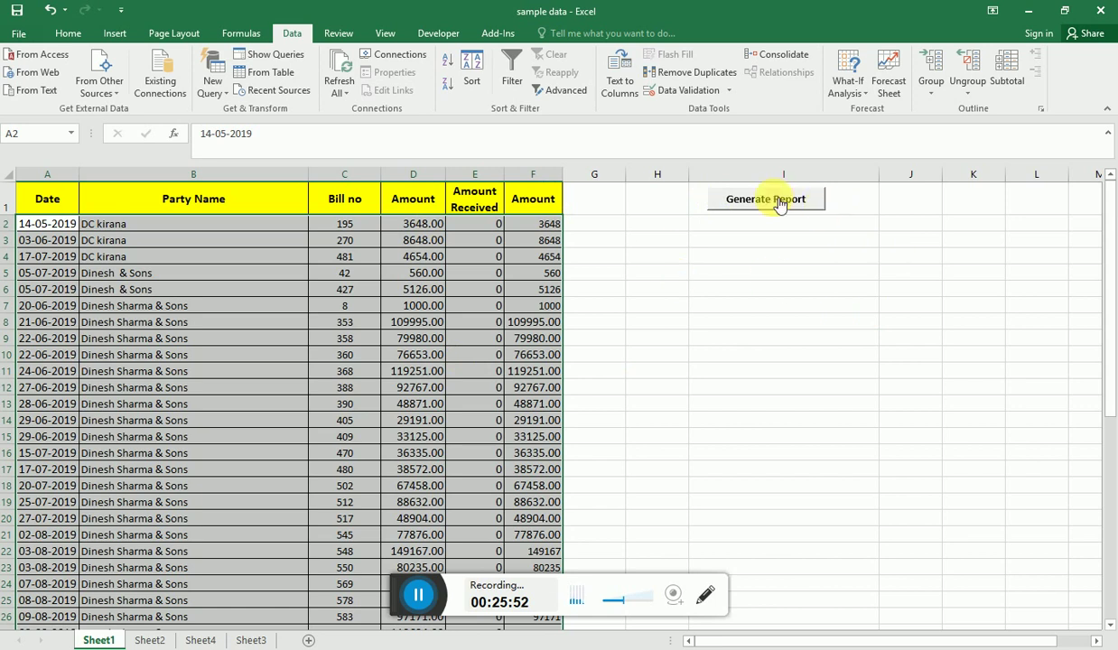
Step: Check the Sheet2 report's party name formula in row 8, then return to Sheet1
{"action": "left_click", "coordinate": [165, 459]}
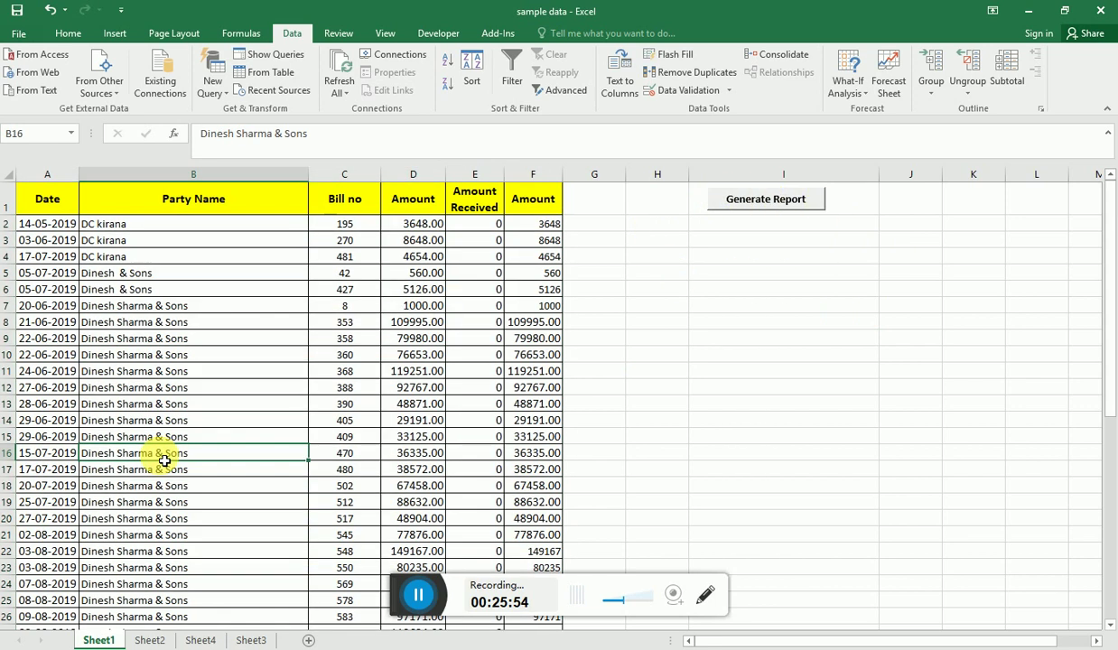
{"action": "scroll", "coordinate": [164, 460], "scroll_direction": "down", "scroll_amount": 6}
{"action": "scroll", "coordinate": [159, 466], "scroll_direction": "down", "scroll_amount": 6}
{"action": "scroll", "coordinate": [174, 476], "scroll_direction": "down", "scroll_amount": 5}
{"action": "scroll", "coordinate": [174, 475], "scroll_direction": "up", "scroll_amount": 6}
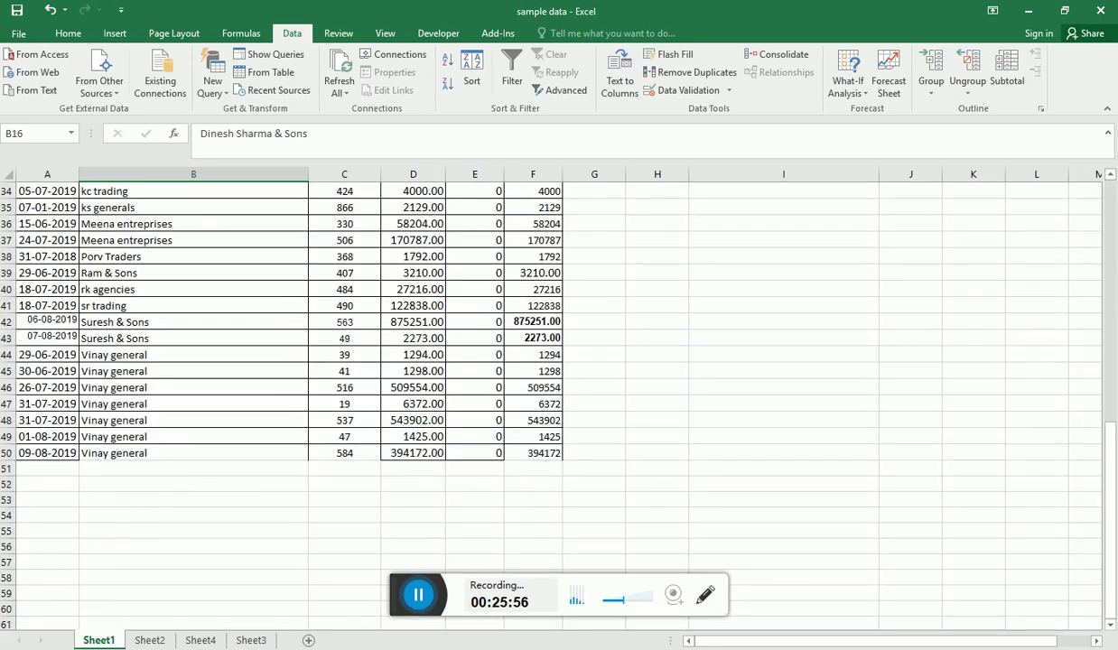
{"action": "left_click", "coordinate": [150, 640]}
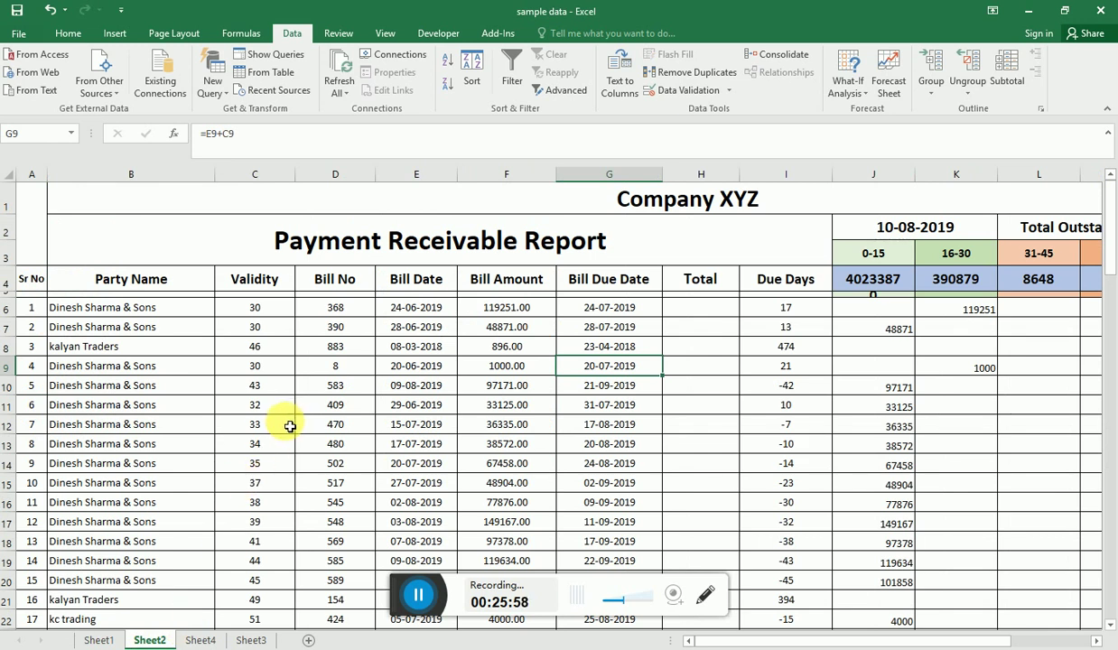
{"action": "scroll", "coordinate": [280, 427], "scroll_direction": "down", "scroll_amount": 3}
{"action": "scroll", "coordinate": [274, 428], "scroll_direction": "up", "scroll_amount": 3}
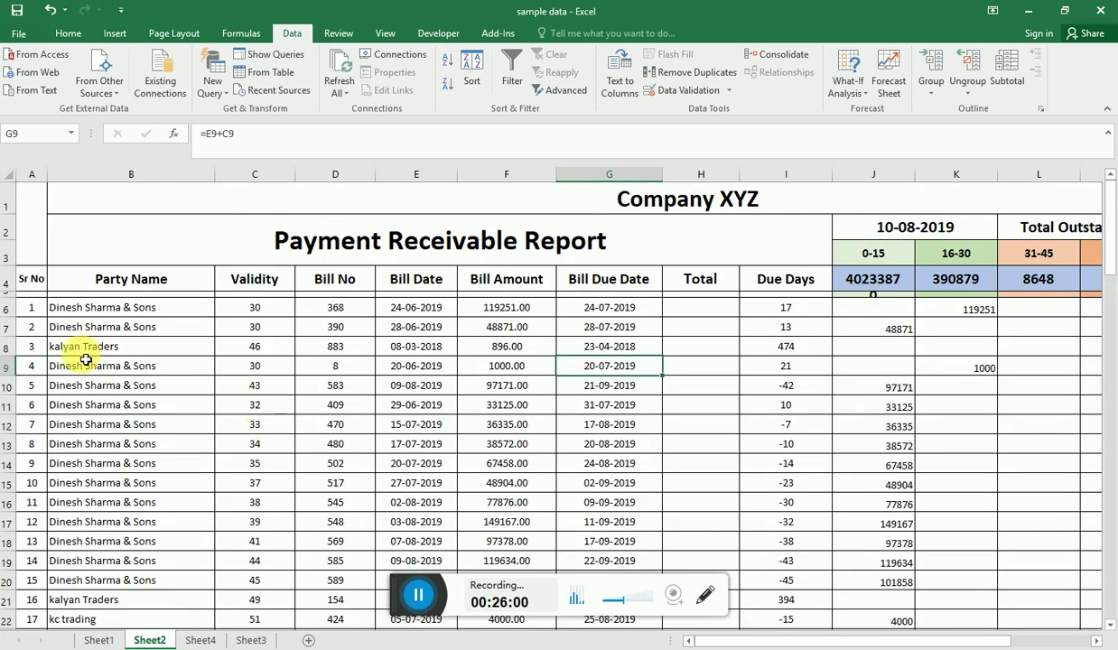
{"action": "left_click_drag", "start_coordinate": [92, 349], "coordinate": [233, 348]}
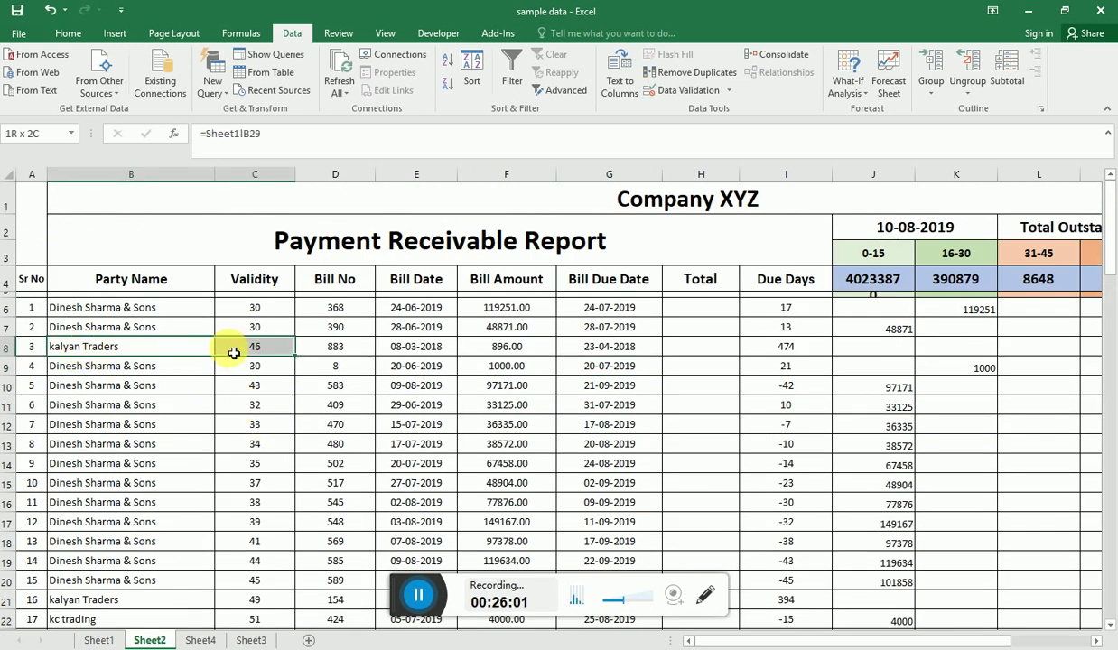
{"action": "left_click", "coordinate": [100, 640]}
Step: Start row 51 with the date 09-08-2019 copied down and party kalyan Traders
{"action": "left_click", "coordinate": [153, 455]}
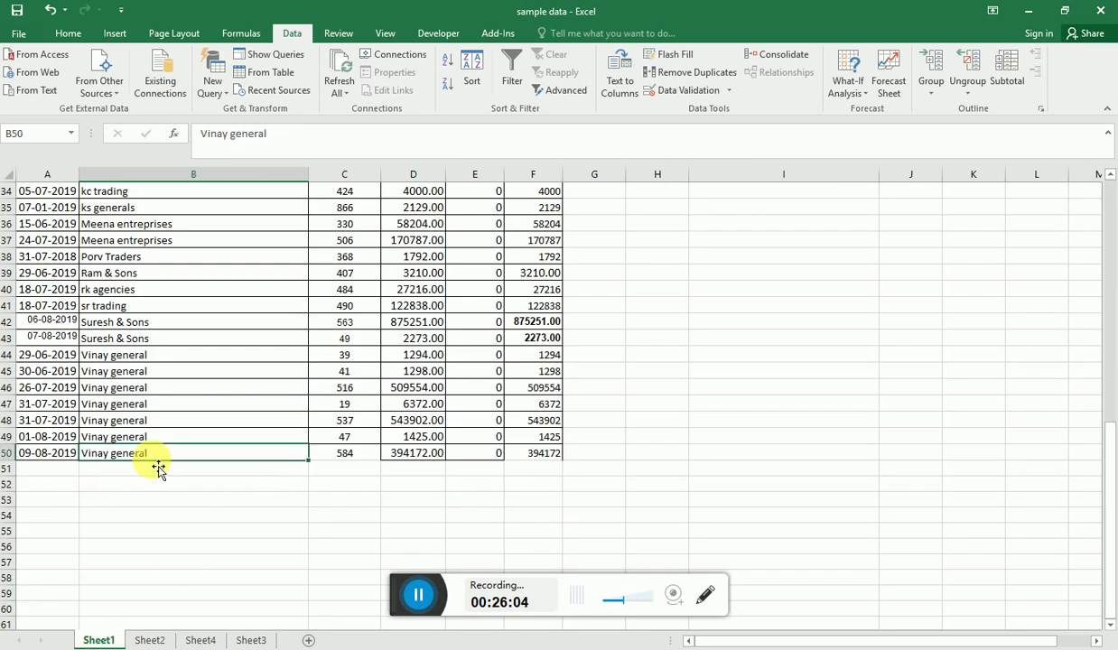
{"action": "key", "text": "Down"}
{"action": "key", "text": "Left"}
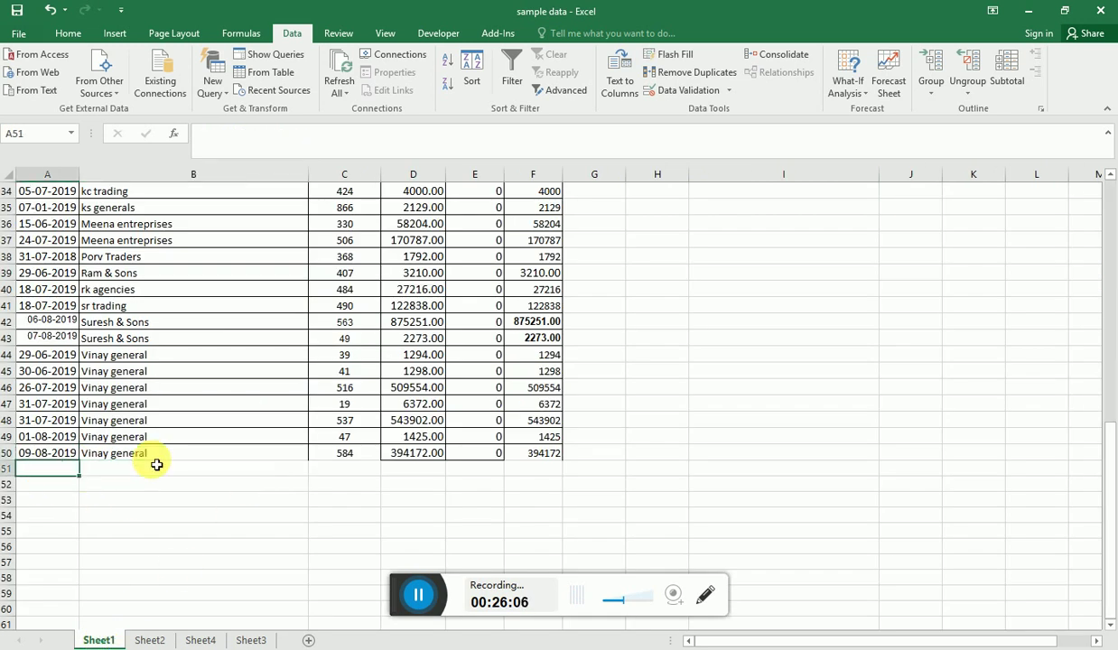
{"action": "key", "text": "ctrl+d"}
{"action": "left_click", "coordinate": [158, 468]}
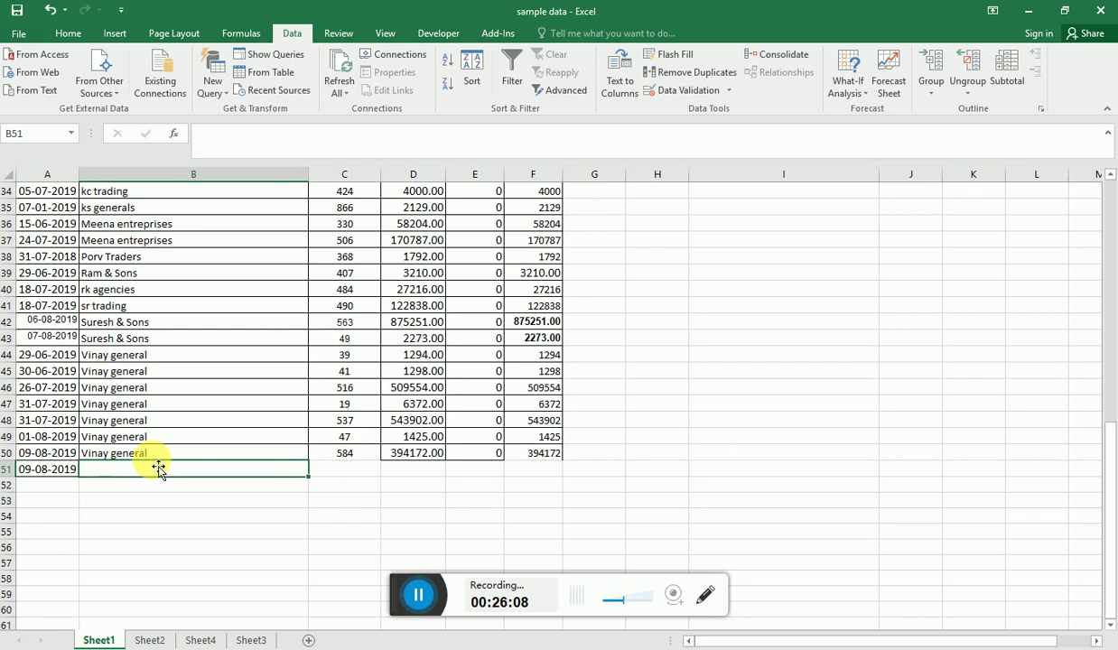
{"action": "type", "text": "la"}
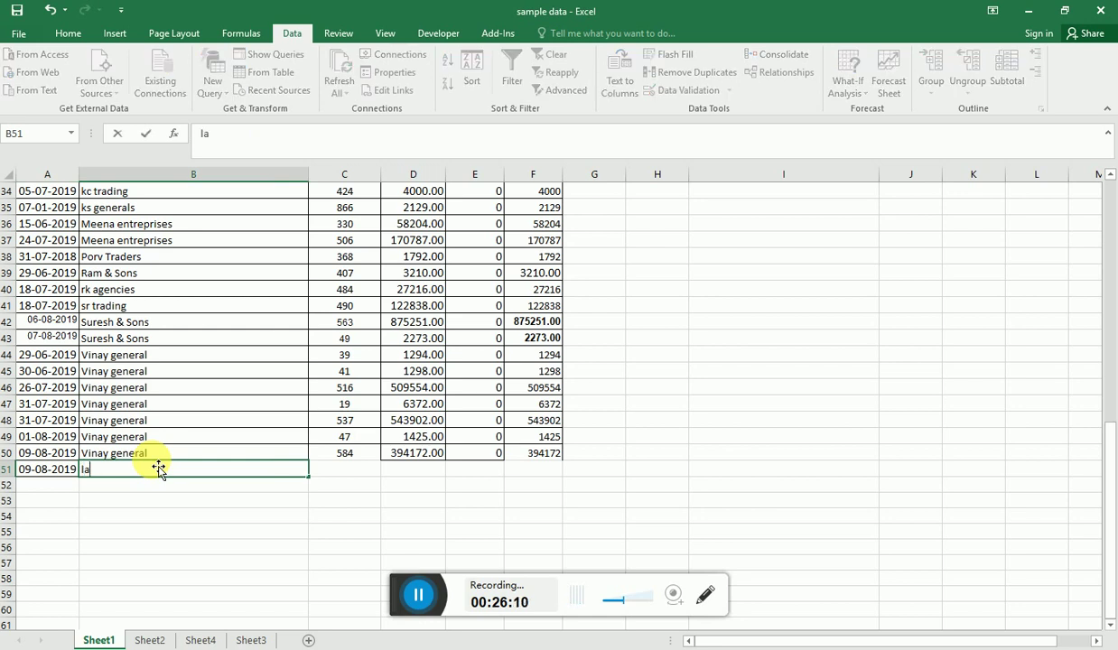
{"action": "type", "text": "kalyan Traders"}
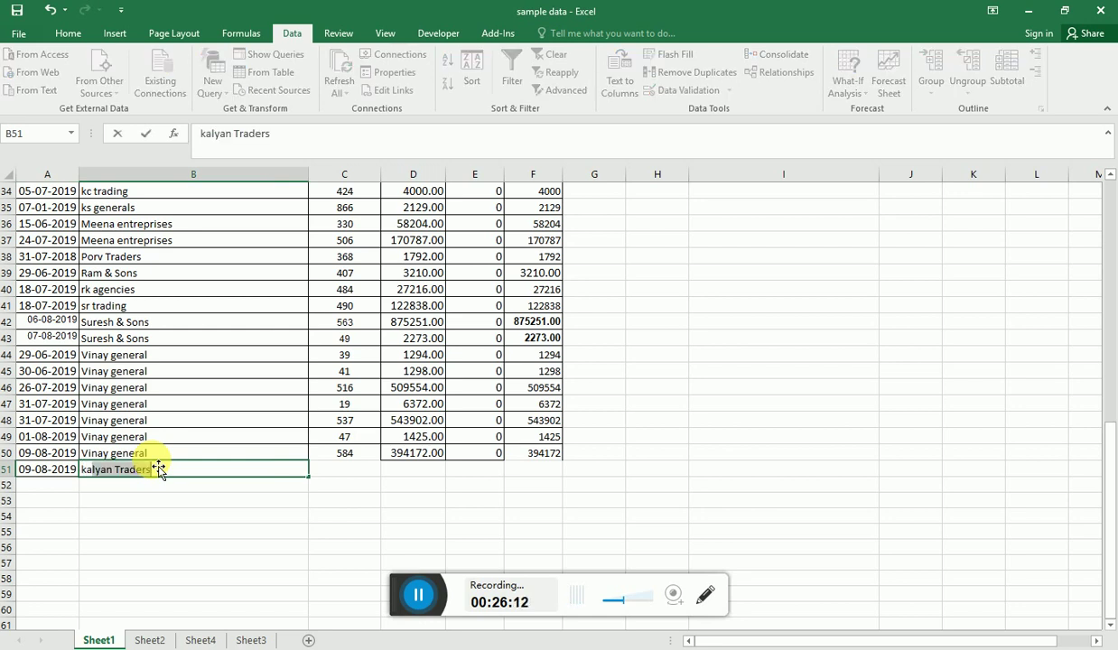
{"action": "key", "text": "Tab"}
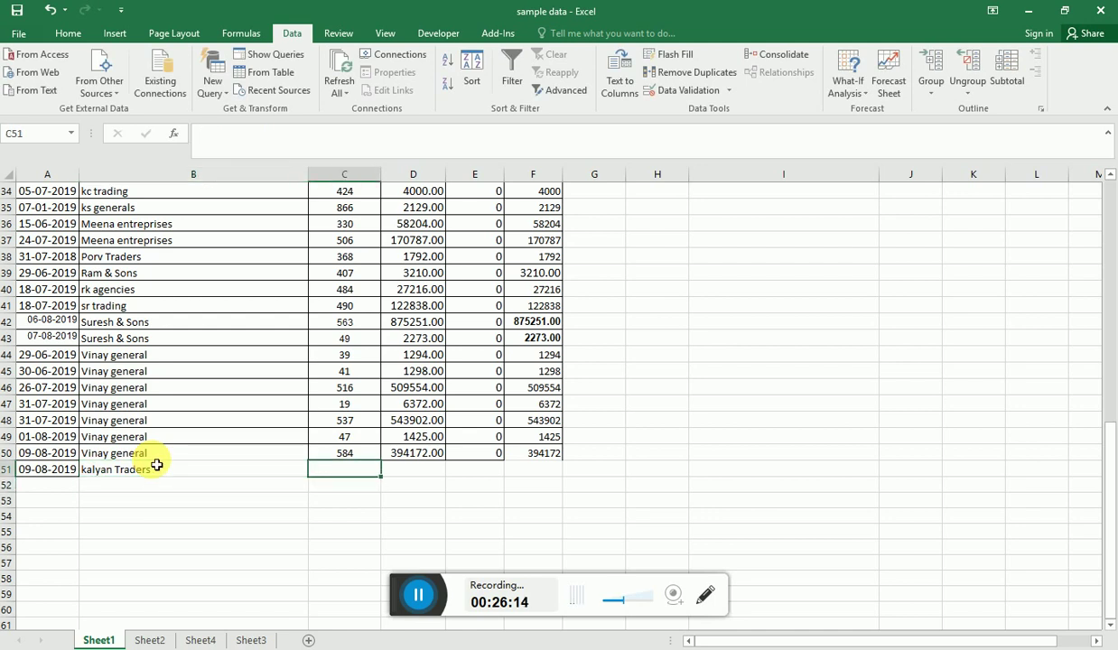
Step: Enter bill 600 in row 51, fill down columns D and E, and put 5000 in F51
{"action": "type", "text": "9"}
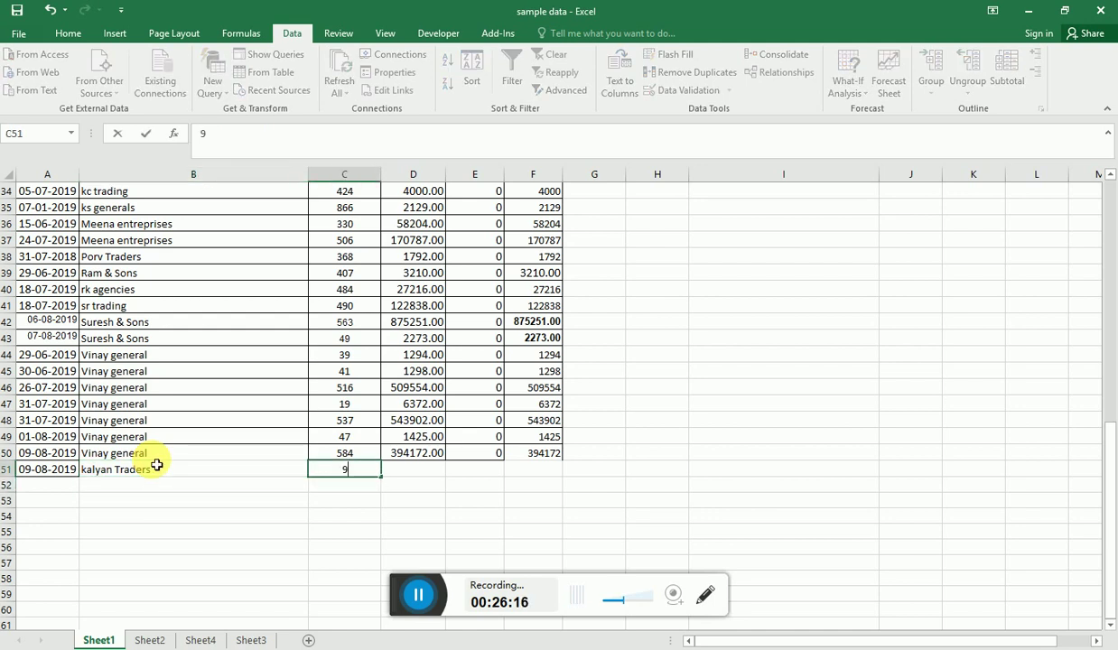
{"action": "type", "text": "600"}
{"action": "key", "text": "Tab"}
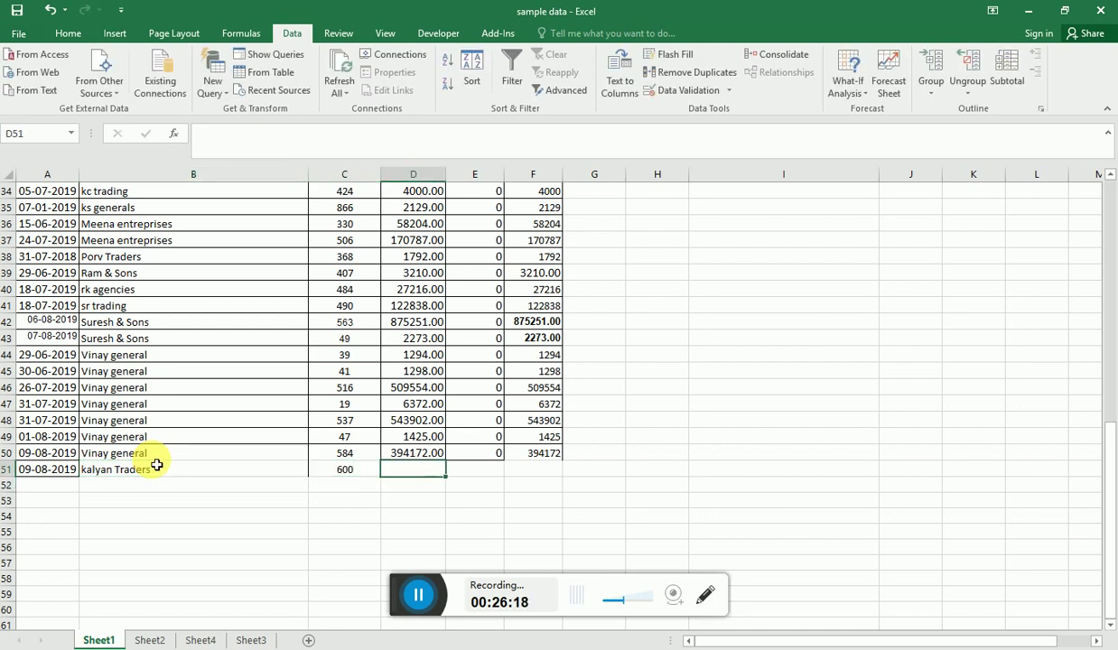
{"action": "key", "text": "ctrl+d"}
{"action": "key", "text": "Tab"}
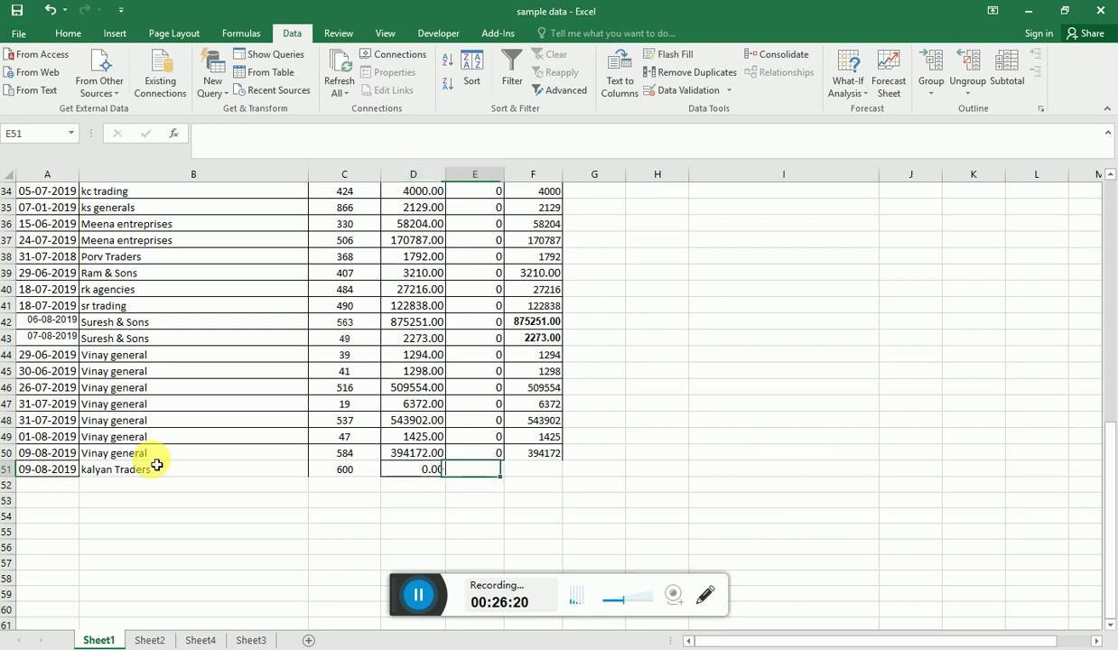
{"action": "key", "text": "ctrl+d"}
{"action": "key", "text": "Tab"}
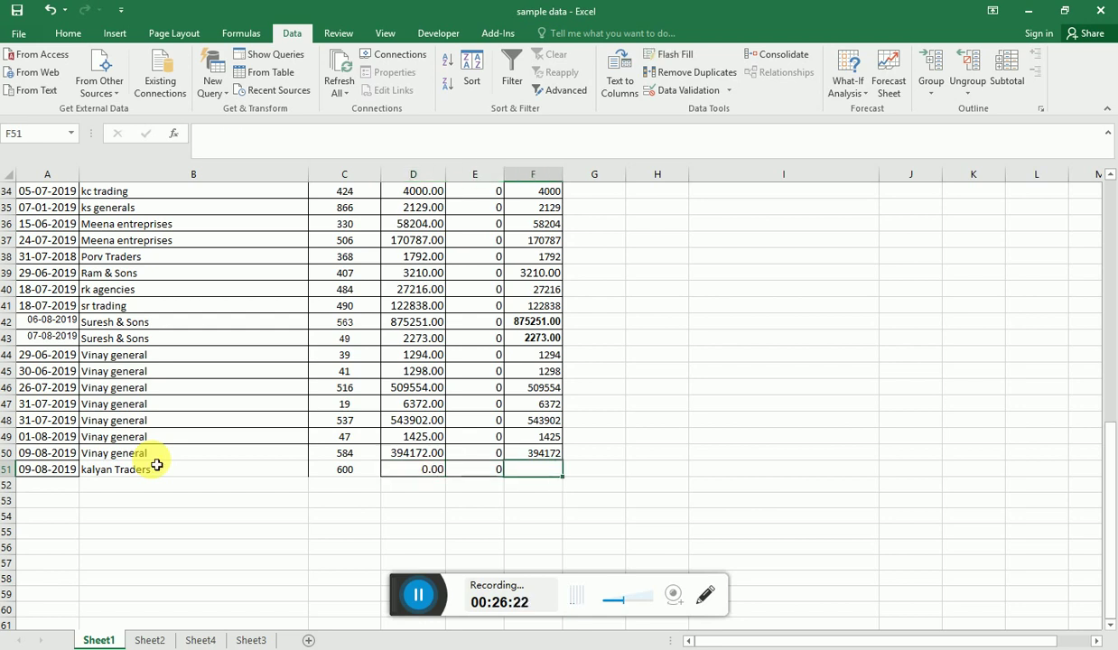
{"action": "type", "text": "5000"}
{"action": "key", "text": "Return"}
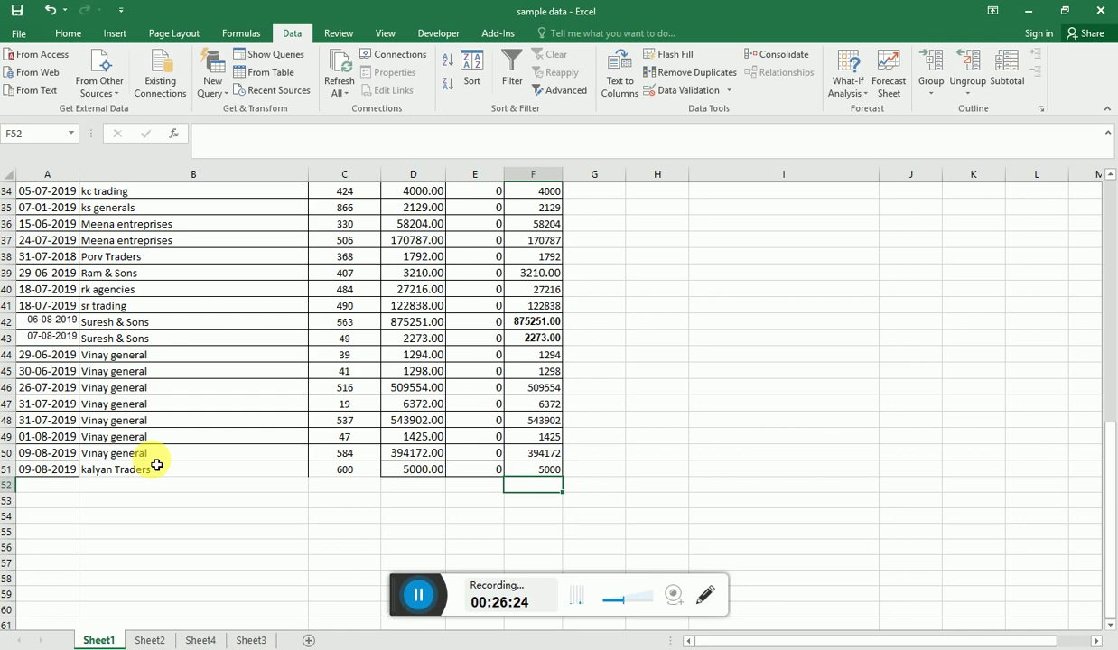
Step: Find the report's first empty row on Sheet2 and compare it with the new Sheet1 record
{"action": "left_click", "coordinate": [150, 639]}
{"action": "scroll", "coordinate": [275, 518], "scroll_direction": "down", "scroll_amount": 7}
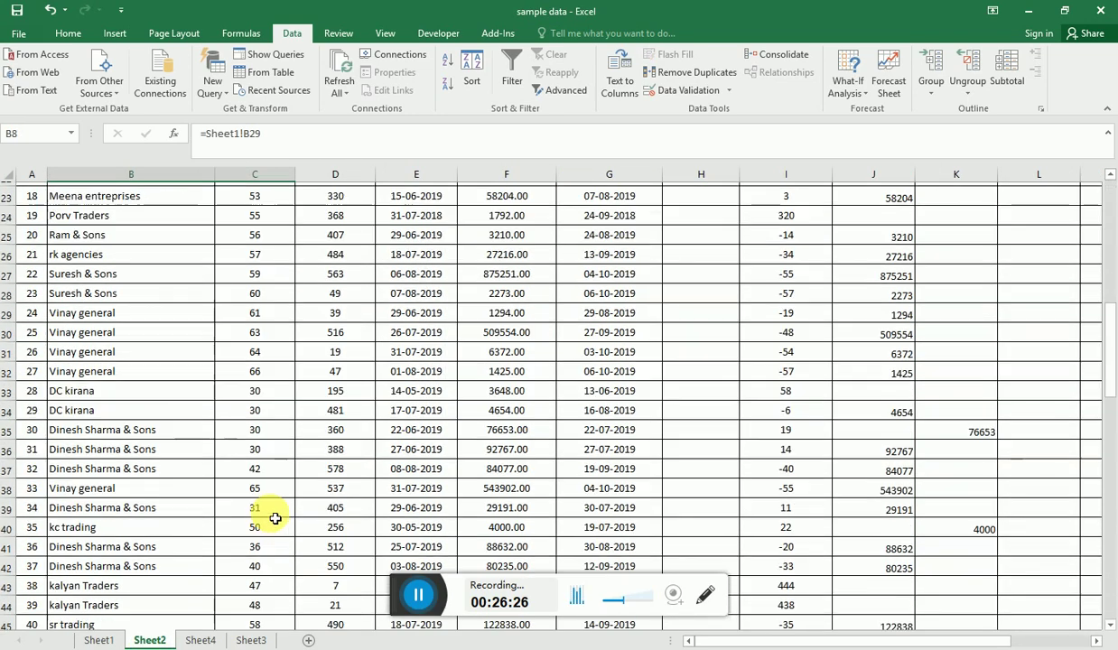
{"action": "scroll", "coordinate": [275, 518], "scroll_direction": "down", "scroll_amount": 6}
{"action": "scroll", "coordinate": [269, 515], "scroll_direction": "up", "scroll_amount": 14}
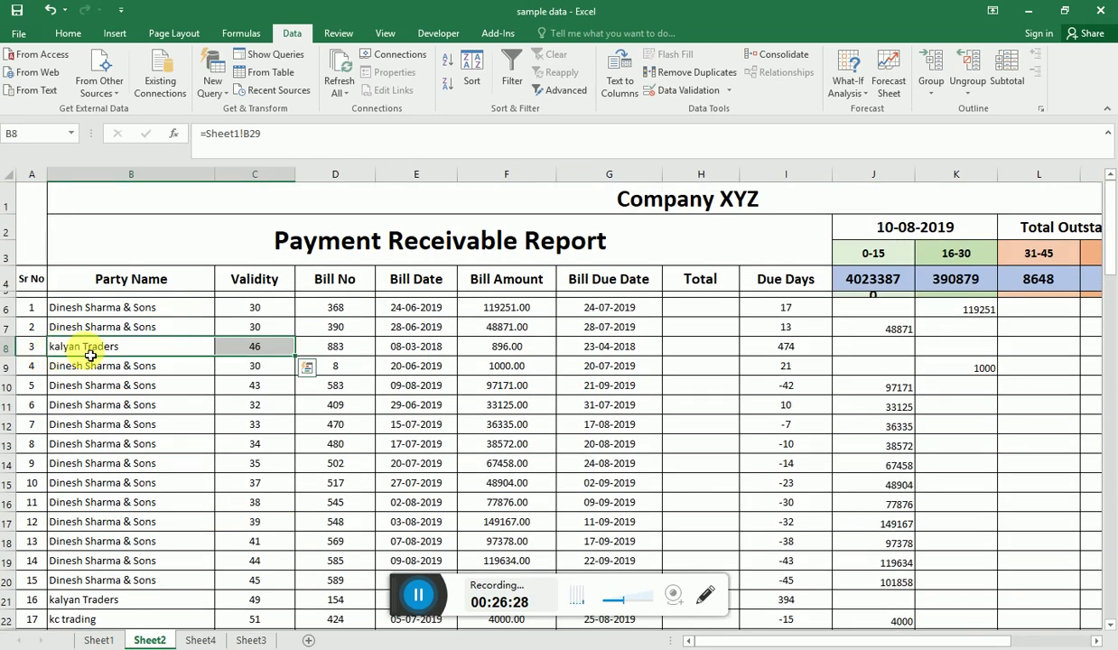
{"action": "left_click", "coordinate": [90, 355]}
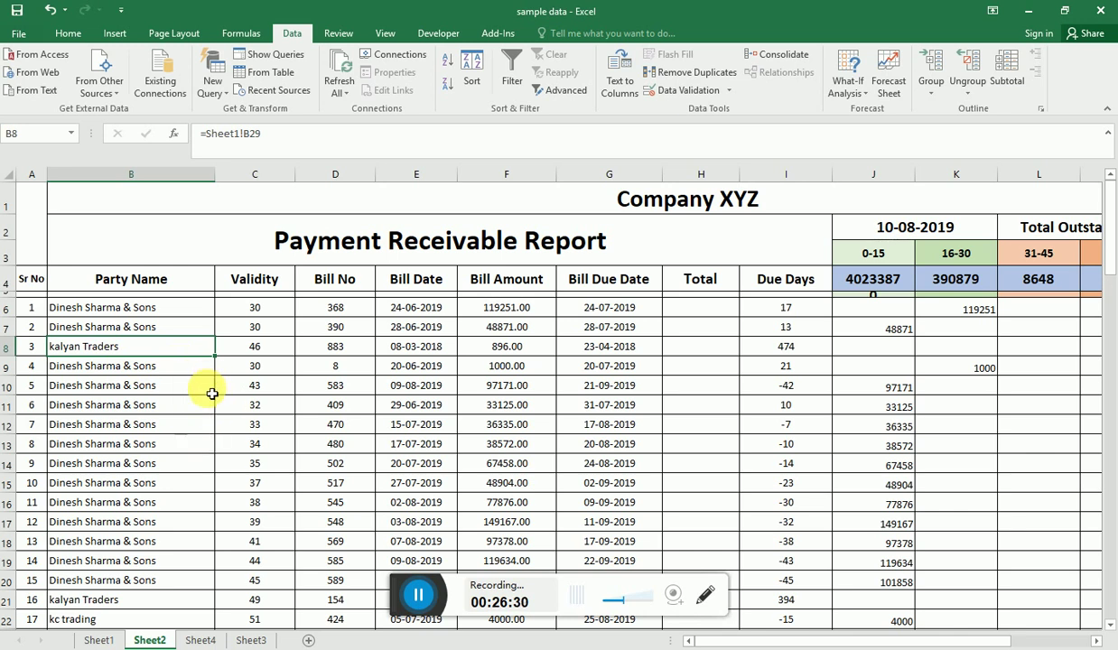
{"action": "scroll", "coordinate": [207, 406], "scroll_direction": "down", "scroll_amount": 4}
{"action": "scroll", "coordinate": [205, 419], "scroll_direction": "down", "scroll_amount": 8}
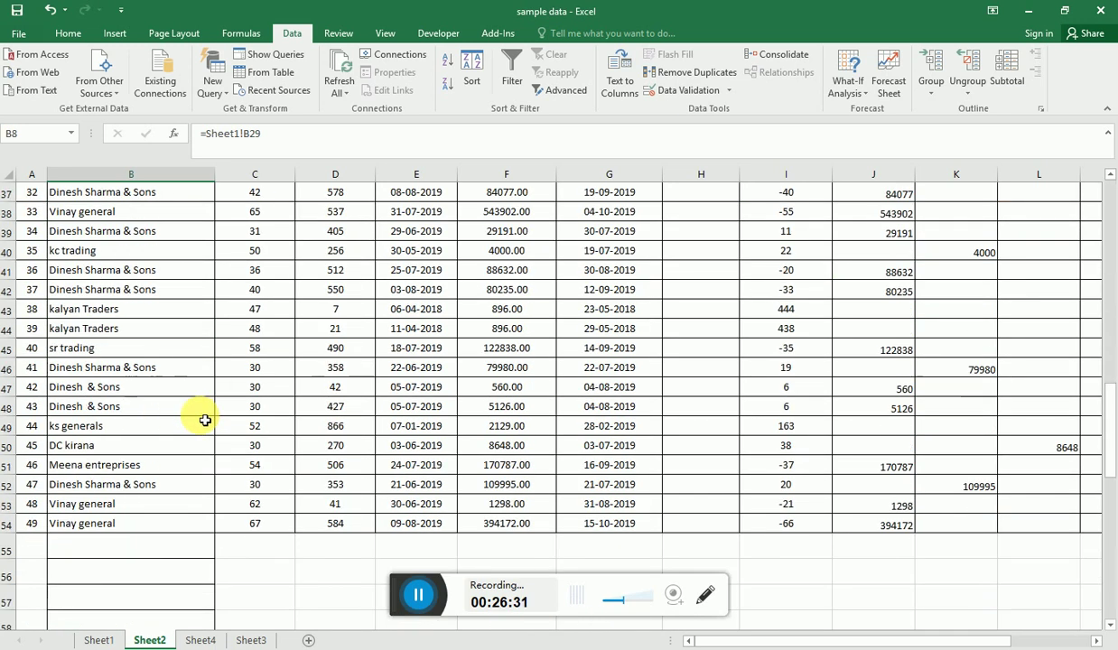
{"action": "left_click", "coordinate": [152, 557]}
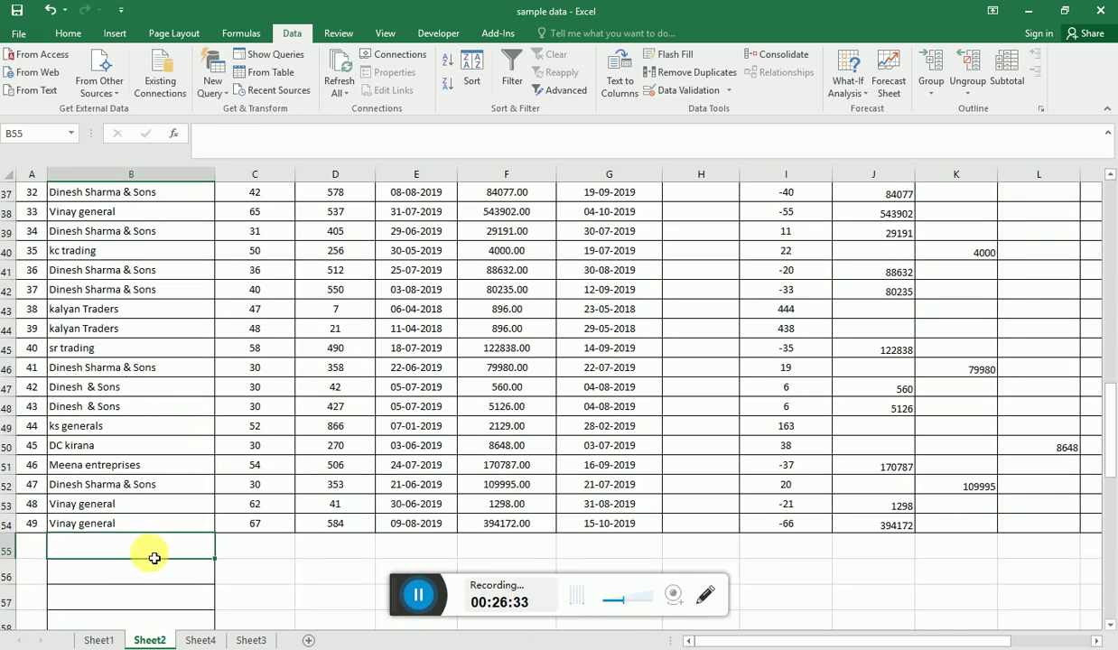
{"action": "left_click", "coordinate": [95, 639]}
{"action": "left_click", "coordinate": [147, 639]}
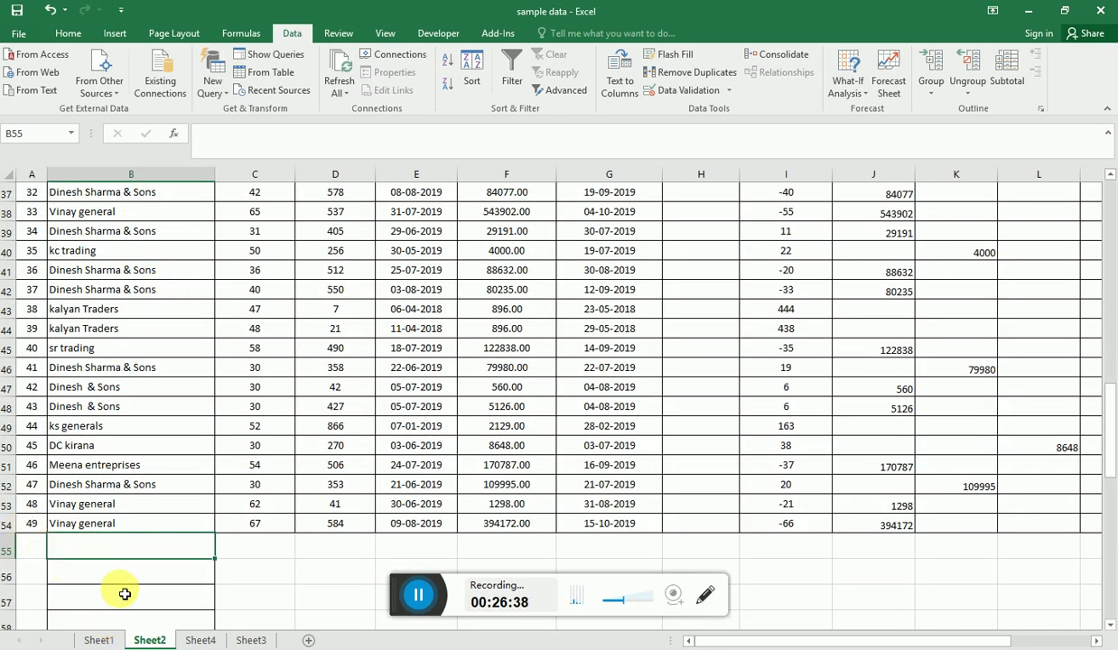
Step: Fill the last report row's formulas down to row 62 and confirm row 55 shows kalyan Traders
{"action": "left_click", "coordinate": [121, 510]}
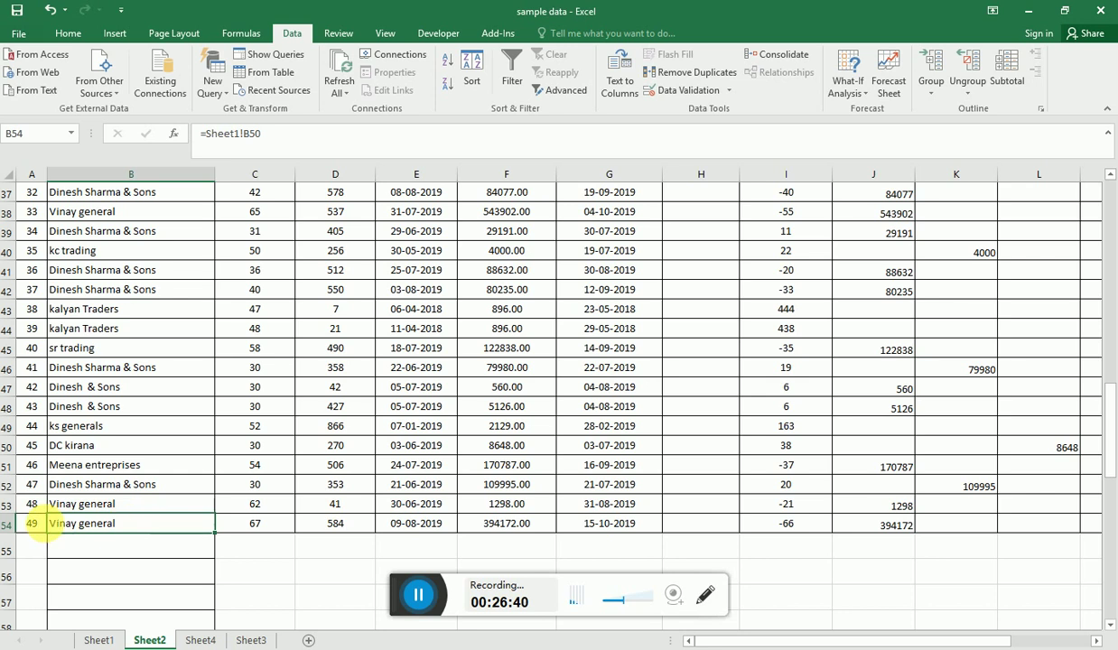
{"action": "left_click", "coordinate": [39, 528]}
{"action": "mouse_move", "coordinate": [40, 533]}
{"action": "left_mouse_down"}
{"action": "mouse_move", "coordinate": [1028, 522]}
{"action": "mouse_move", "coordinate": [1038, 600]}
{"action": "left_mouse_up"}
{"action": "left_click", "coordinate": [110, 412]}
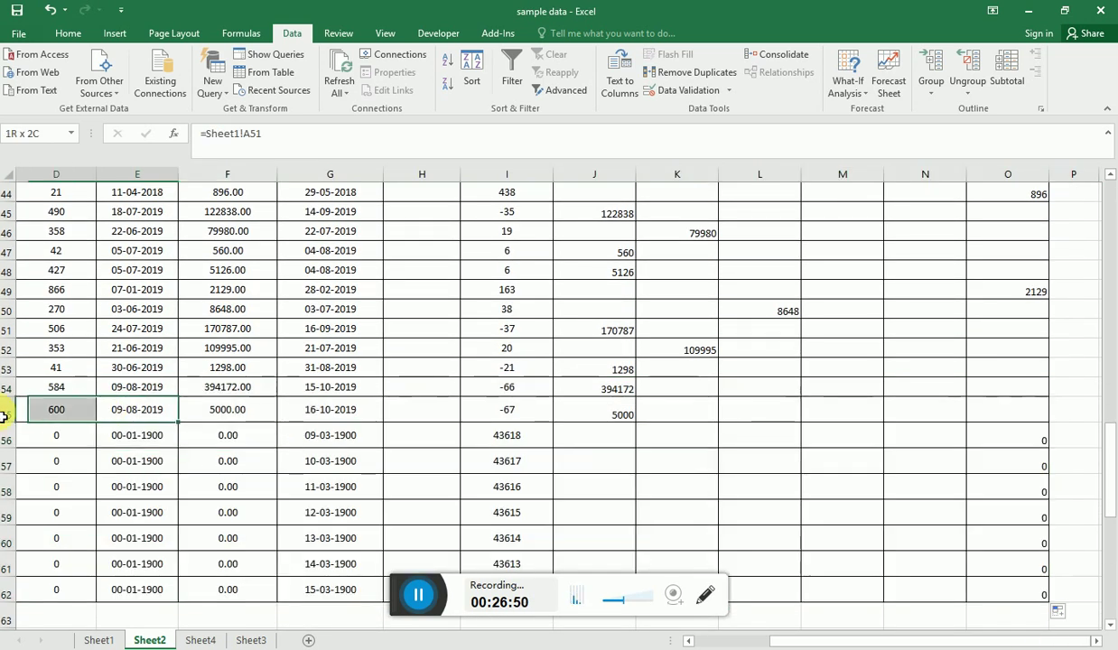
{"action": "key", "text": "shift+Home"}
{"action": "left_click", "coordinate": [163, 409]}
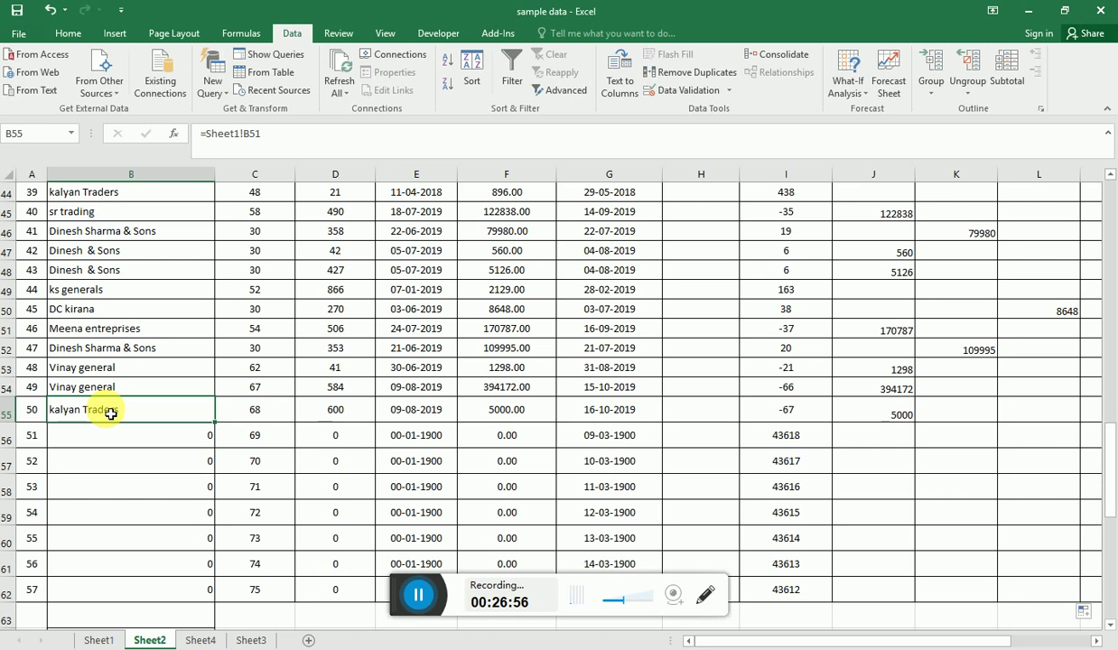
{"action": "left_click", "coordinate": [97, 639]}
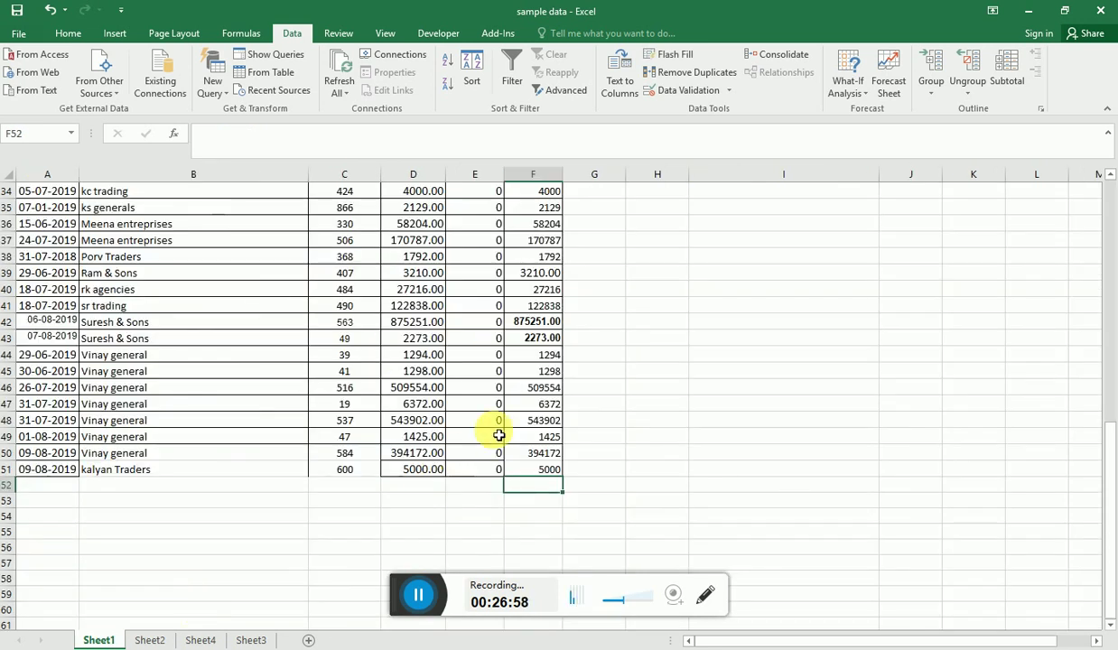
{"action": "scroll", "coordinate": [611, 487], "scroll_direction": "up", "scroll_amount": 11}
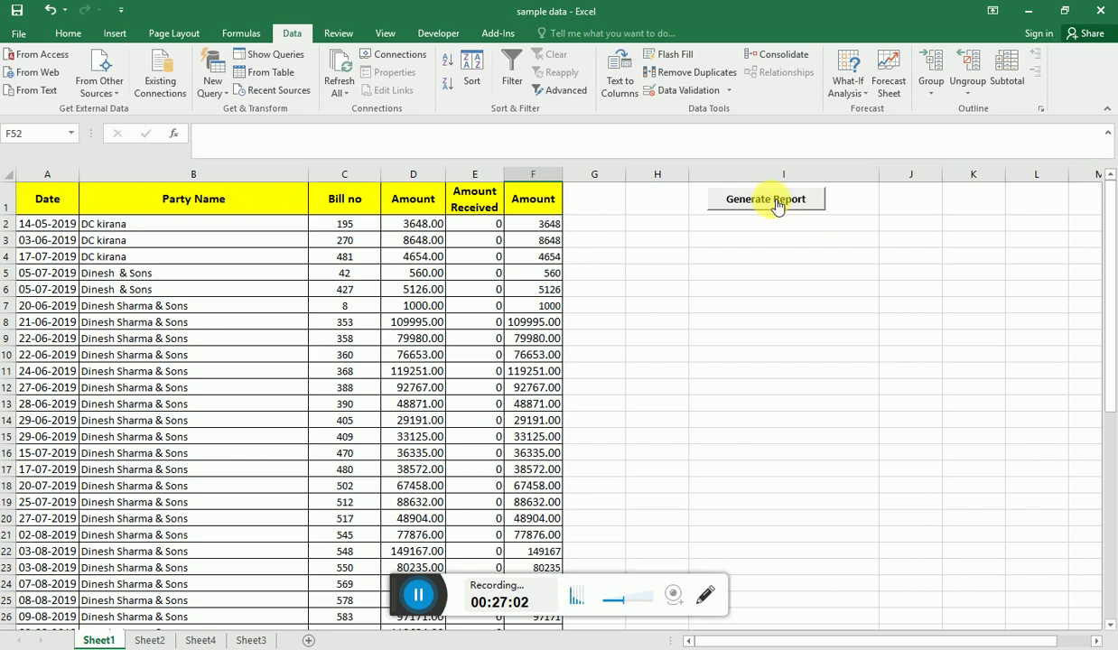
{"action": "left_click", "coordinate": [776, 203]}
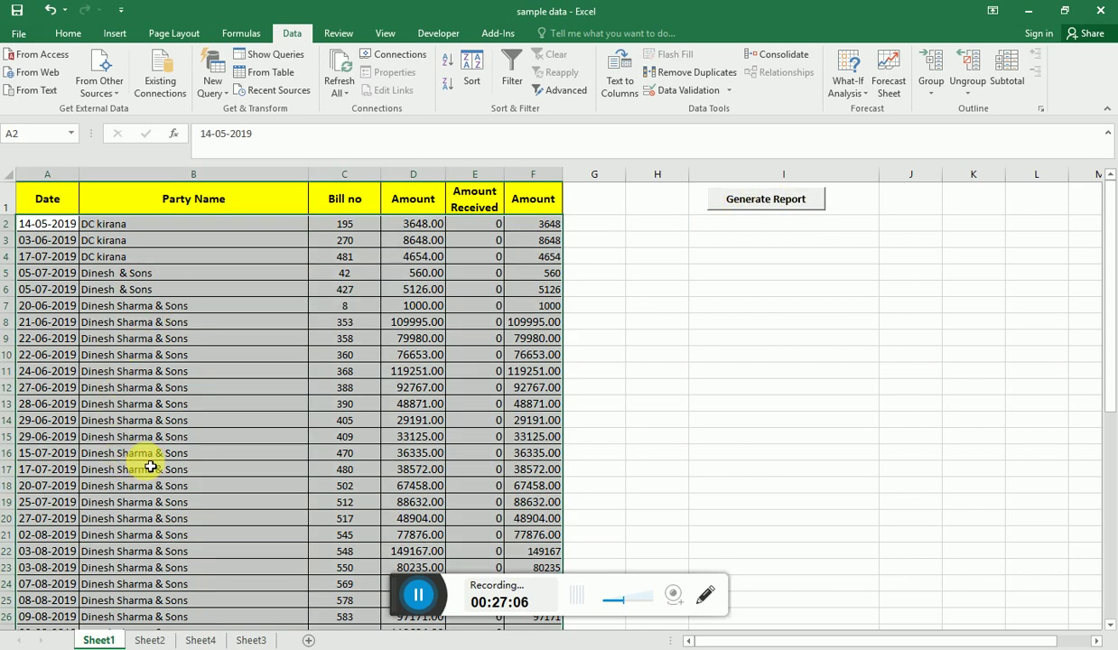
{"action": "left_click", "coordinate": [207, 320]}
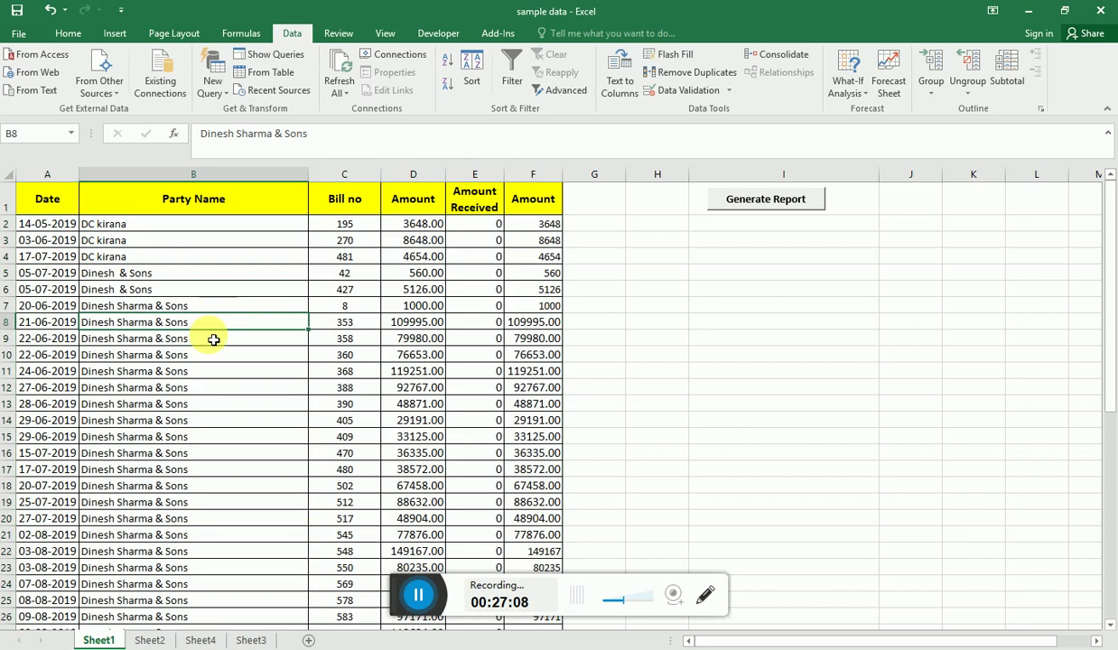
{"action": "scroll", "coordinate": [214, 496], "scroll_direction": "down", "scroll_amount": 4}
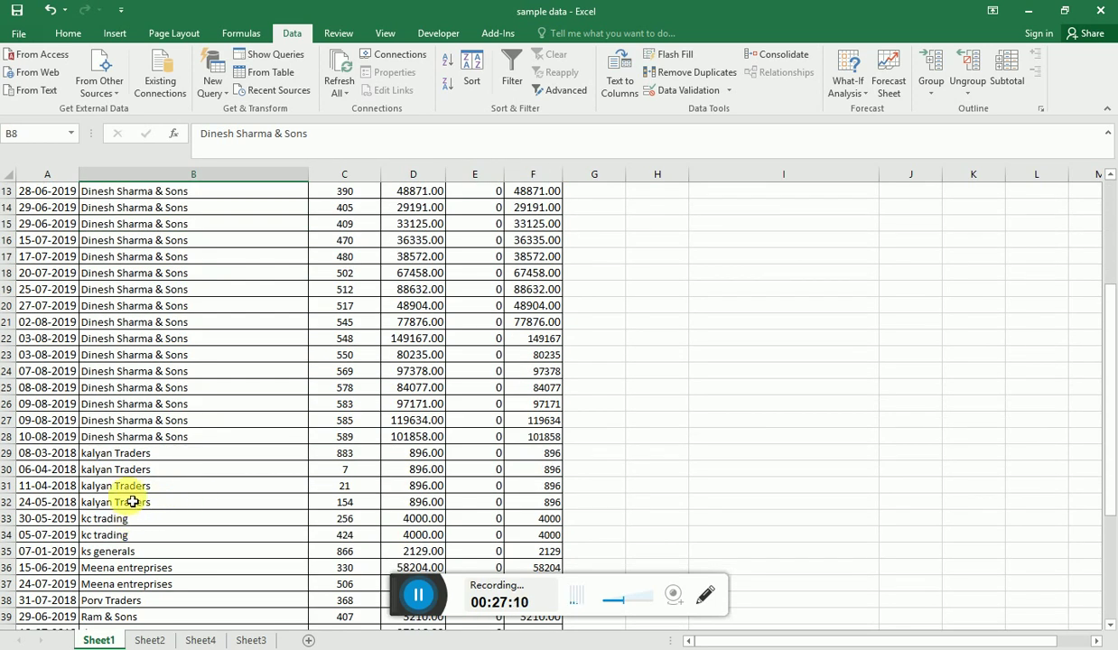
{"action": "left_click_drag", "start_coordinate": [138, 505], "coordinate": [351, 511]}
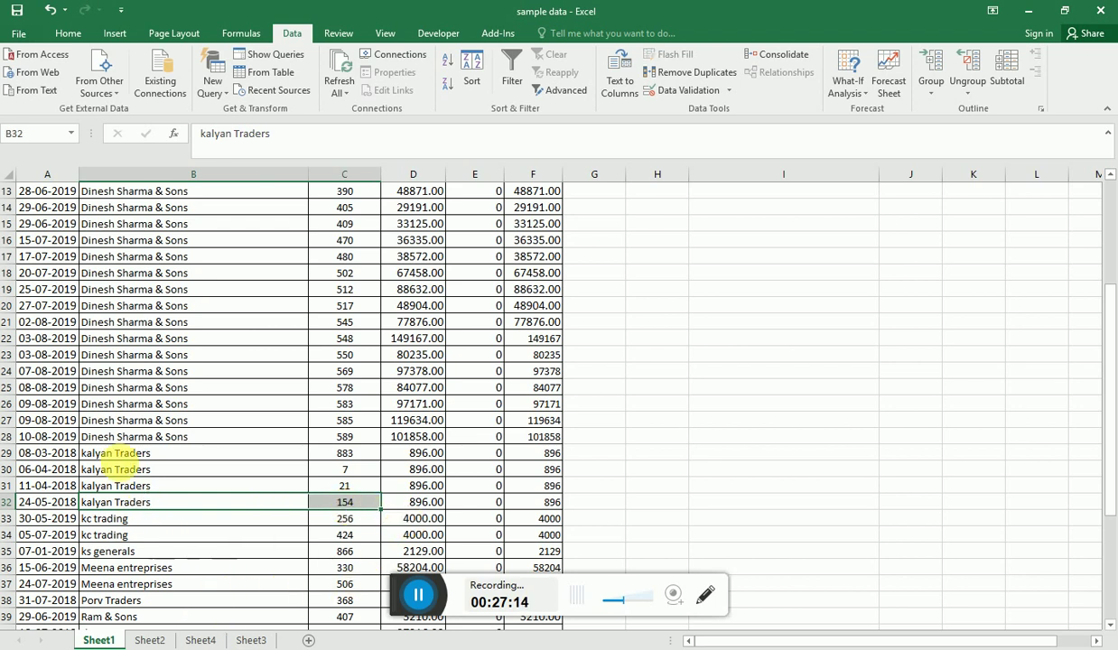
{"action": "left_click_drag", "start_coordinate": [125, 451], "coordinate": [547, 456]}
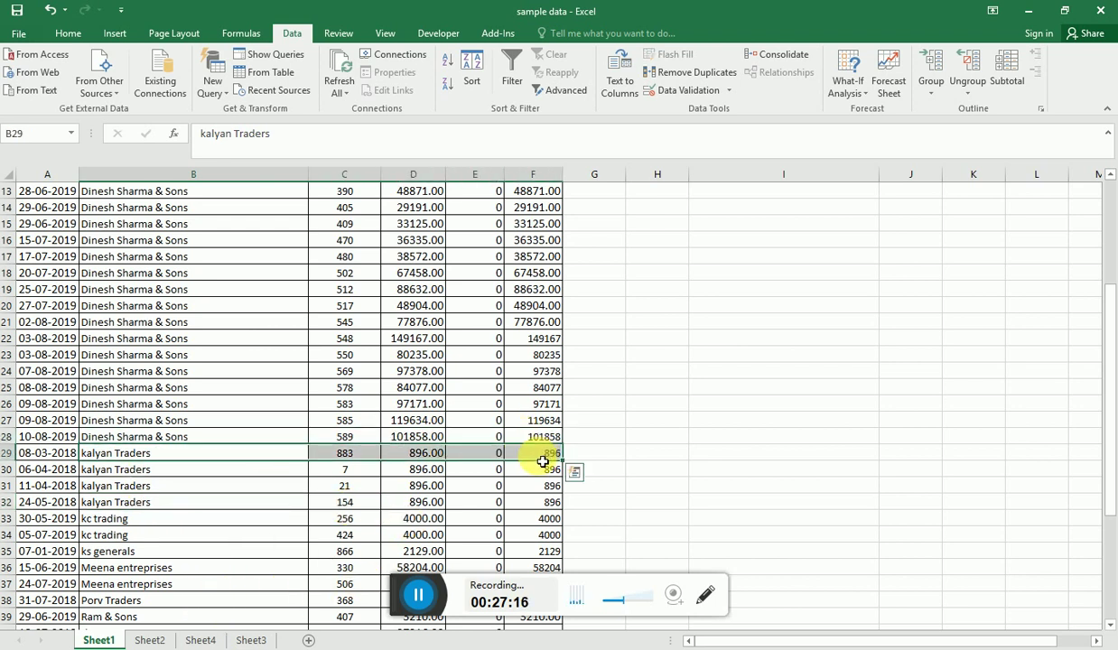
{"action": "left_click", "coordinate": [150, 640]}
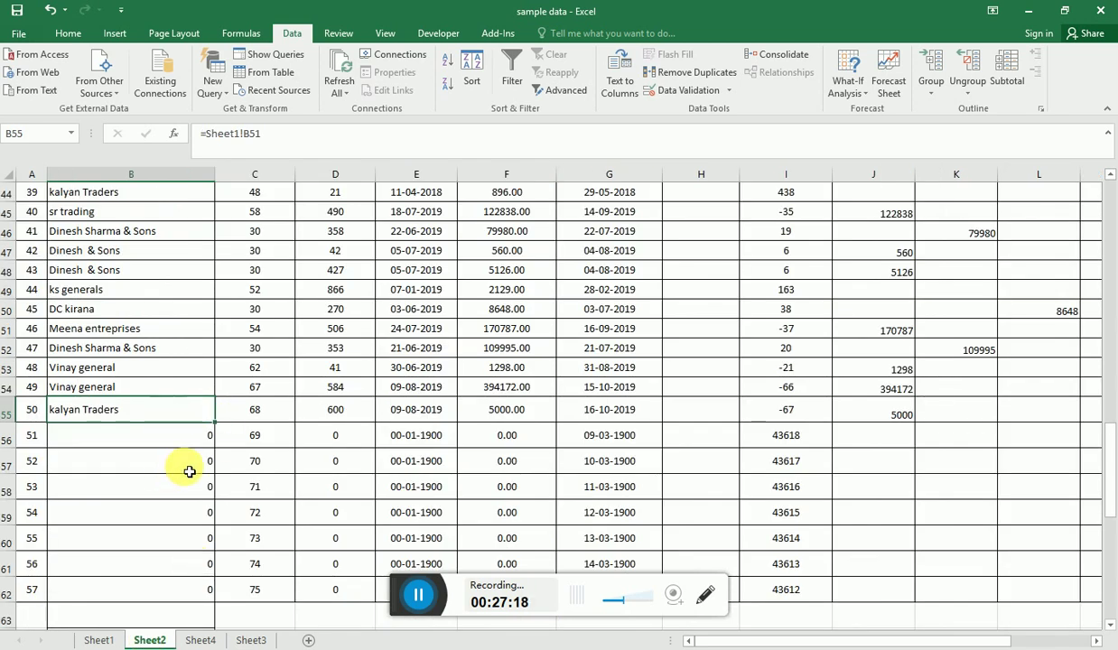
{"action": "scroll", "coordinate": [241, 475], "scroll_direction": "up", "scroll_amount": 9}
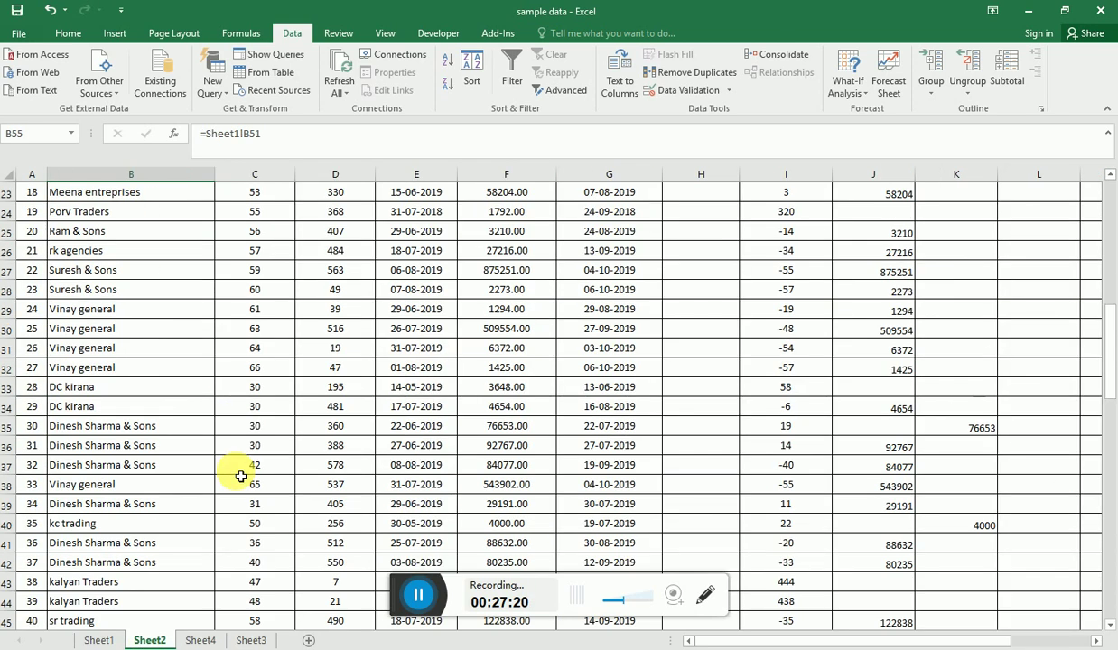
{"action": "scroll", "coordinate": [241, 475], "scroll_direction": "up", "scroll_amount": 5}
{"action": "left_click", "coordinate": [104, 346]}
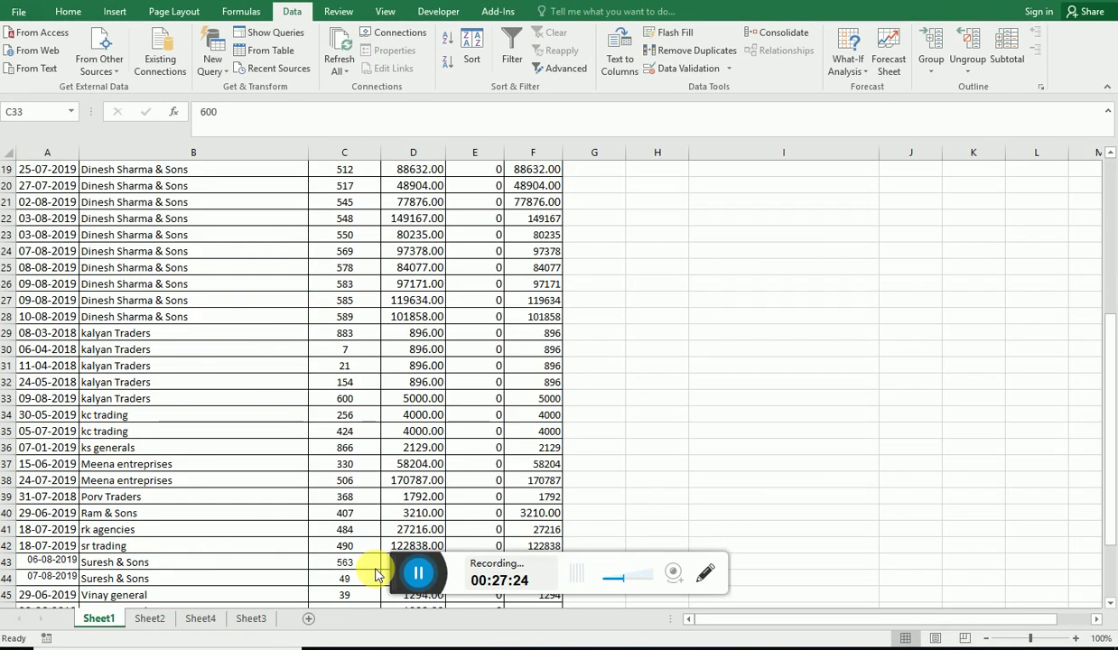
{"action": "left_click", "coordinate": [150, 622]}
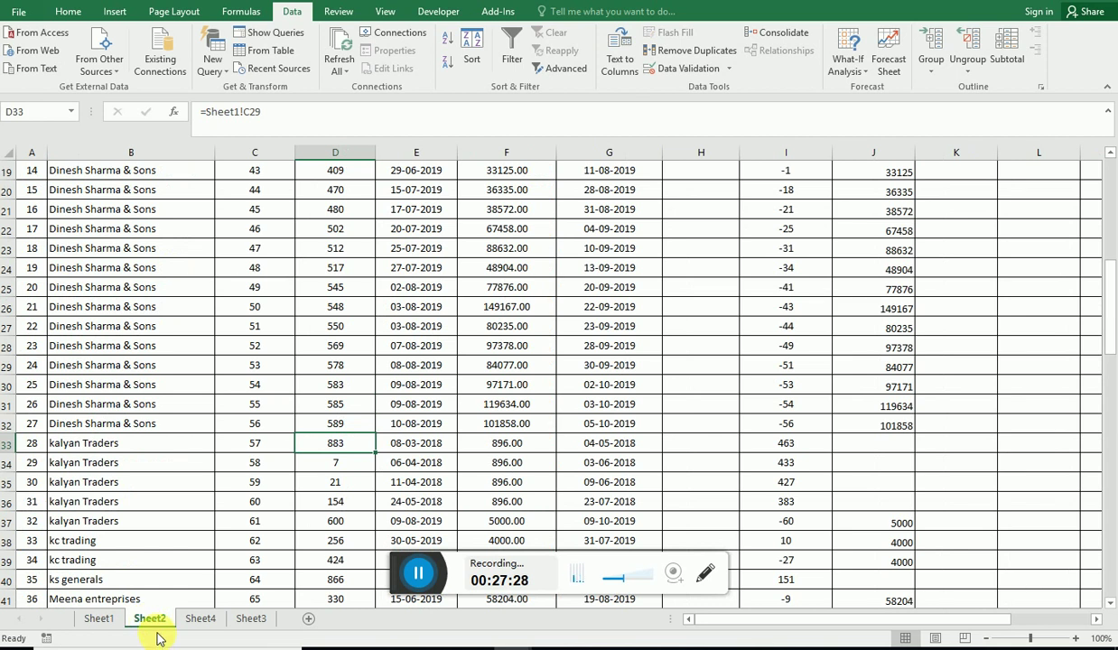
{"action": "left_click", "coordinate": [150, 525]}
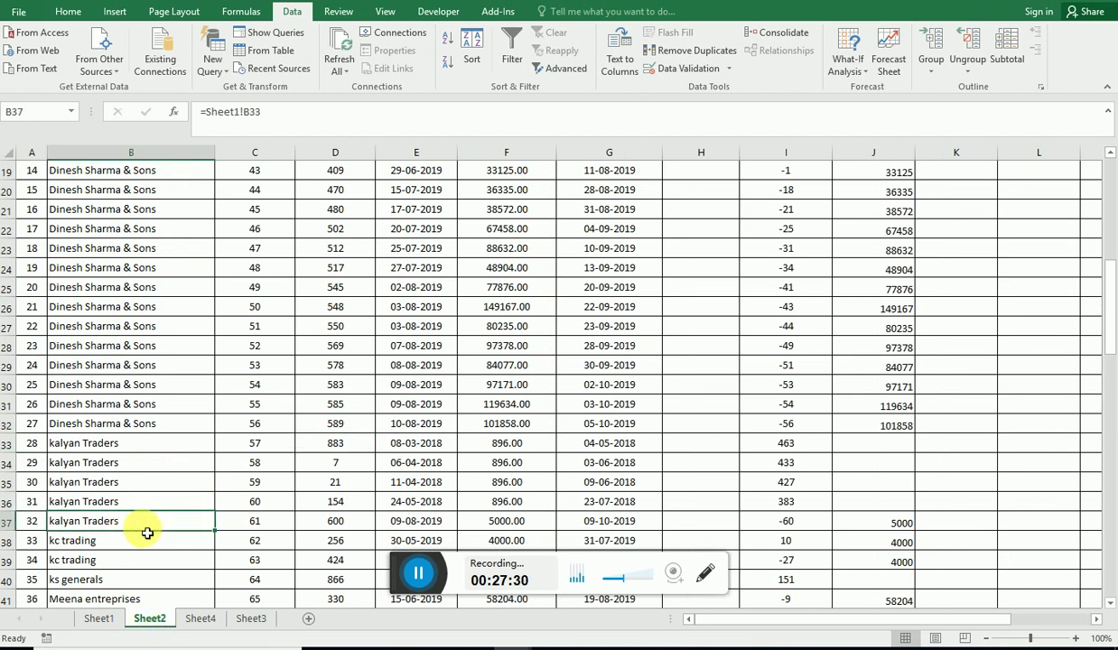
{"action": "scroll", "coordinate": [209, 506], "scroll_direction": "down", "scroll_amount": 1}
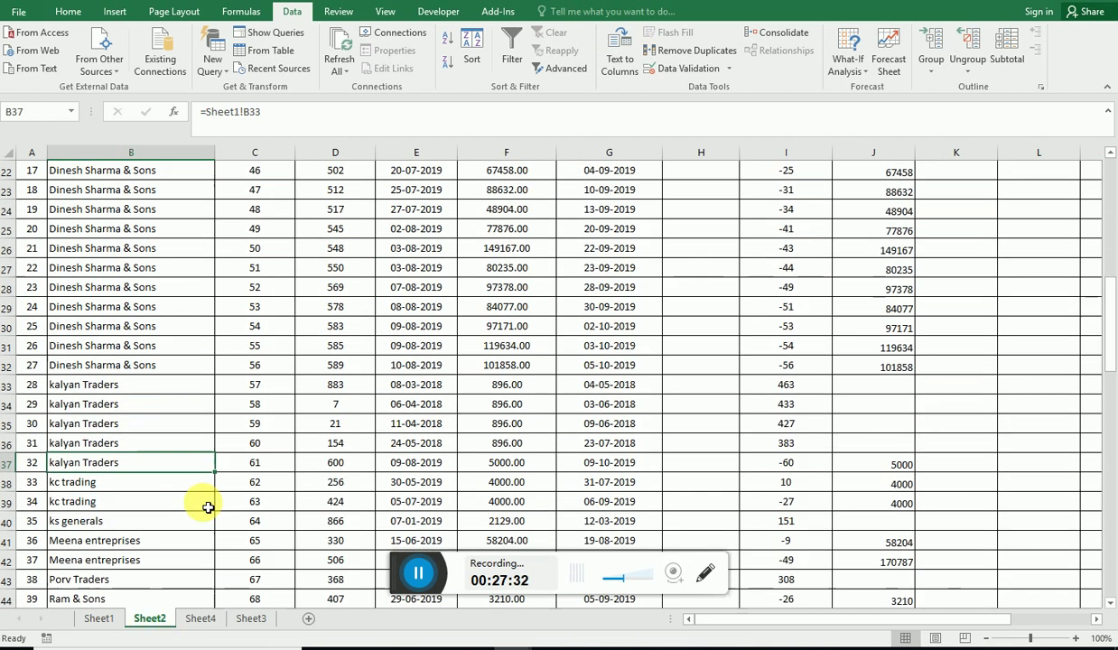
{"action": "scroll", "coordinate": [104, 447], "scroll_direction": "down", "scroll_amount": 1}
{"action": "left_click_drag", "start_coordinate": [101, 406], "coordinate": [801, 409]}
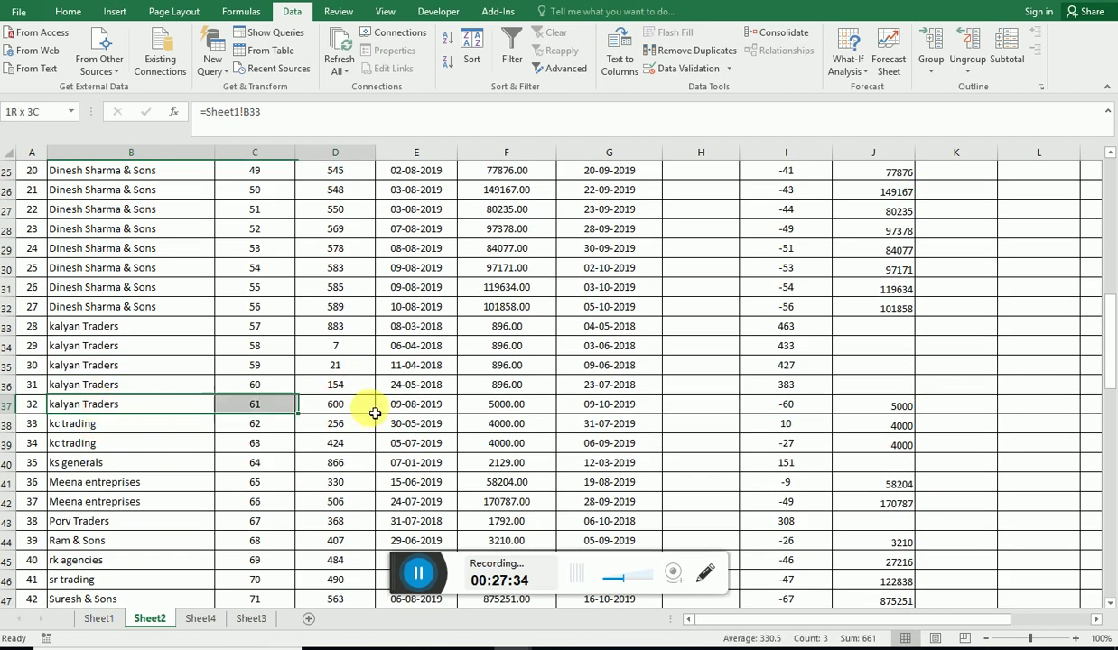
{"action": "left_click", "coordinate": [801, 409]}
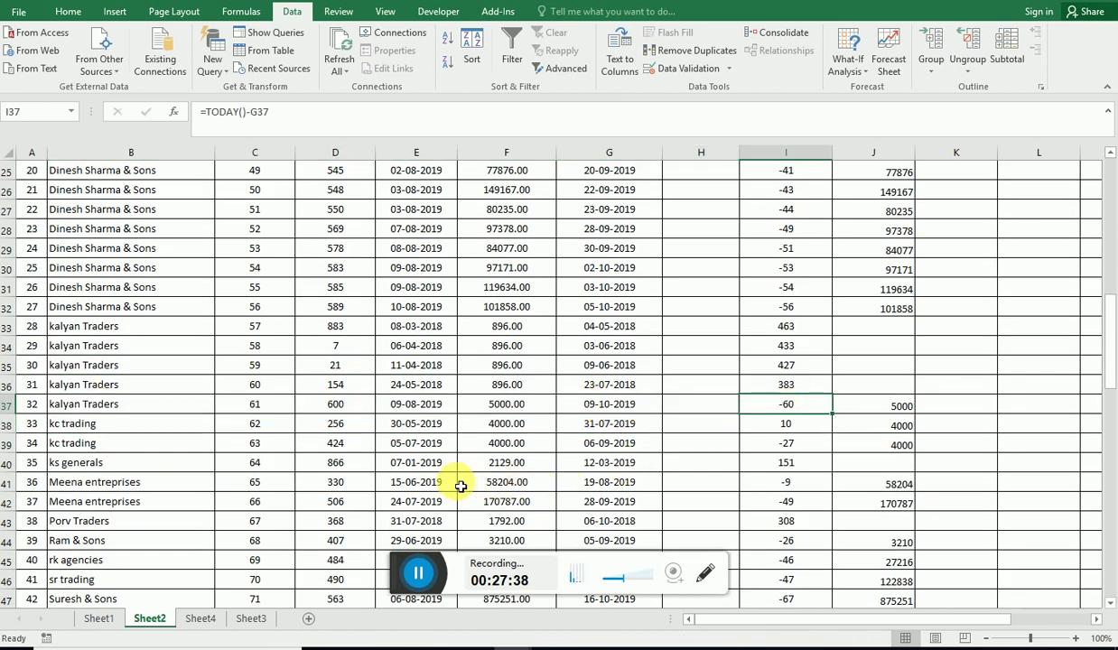
{"action": "left_click", "coordinate": [101, 623]}
{"action": "scroll", "coordinate": [563, 358], "scroll_direction": "up", "scroll_amount": 6}
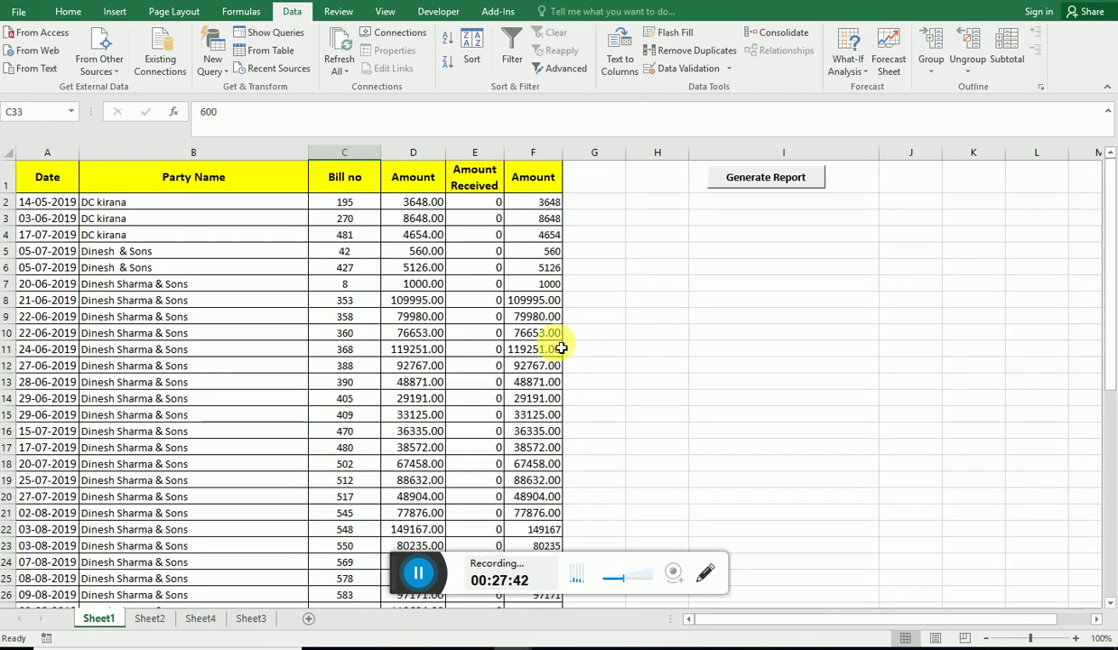
{"action": "left_click", "coordinate": [144, 621]}
{"action": "scroll", "coordinate": [224, 570], "scroll_direction": "down", "scroll_amount": 6}
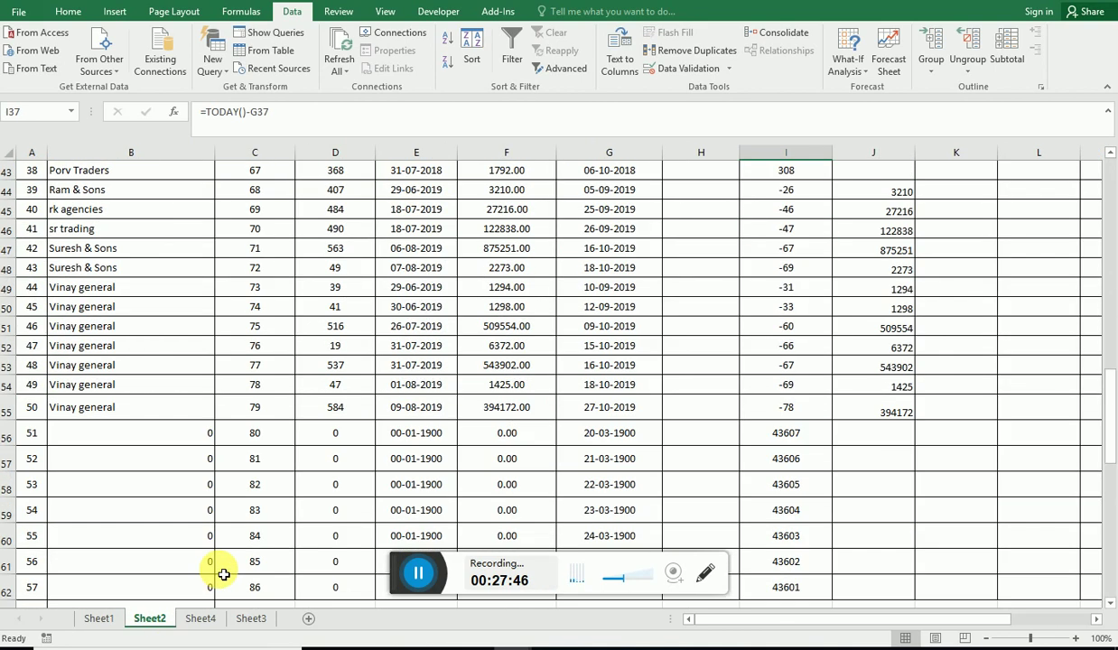
{"action": "scroll", "coordinate": [225, 573], "scroll_direction": "down", "scroll_amount": 2}
{"action": "left_click", "coordinate": [157, 471]}
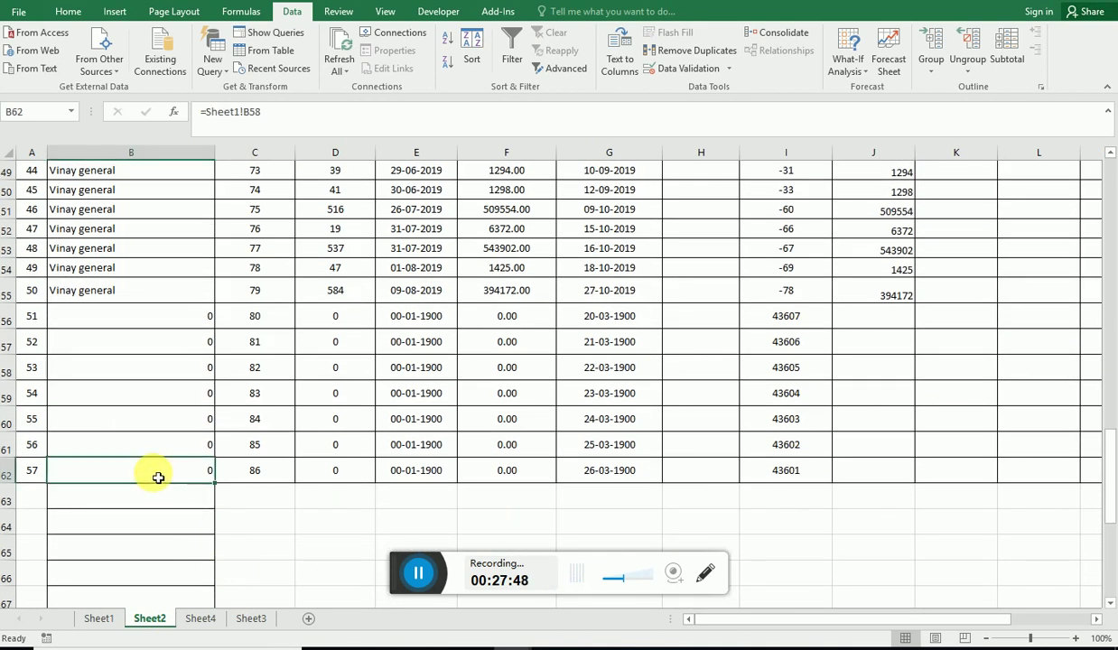
{"action": "left_click_drag", "start_coordinate": [32, 472], "coordinate": [177, 477]}
{"action": "left_click", "coordinate": [33, 469]}
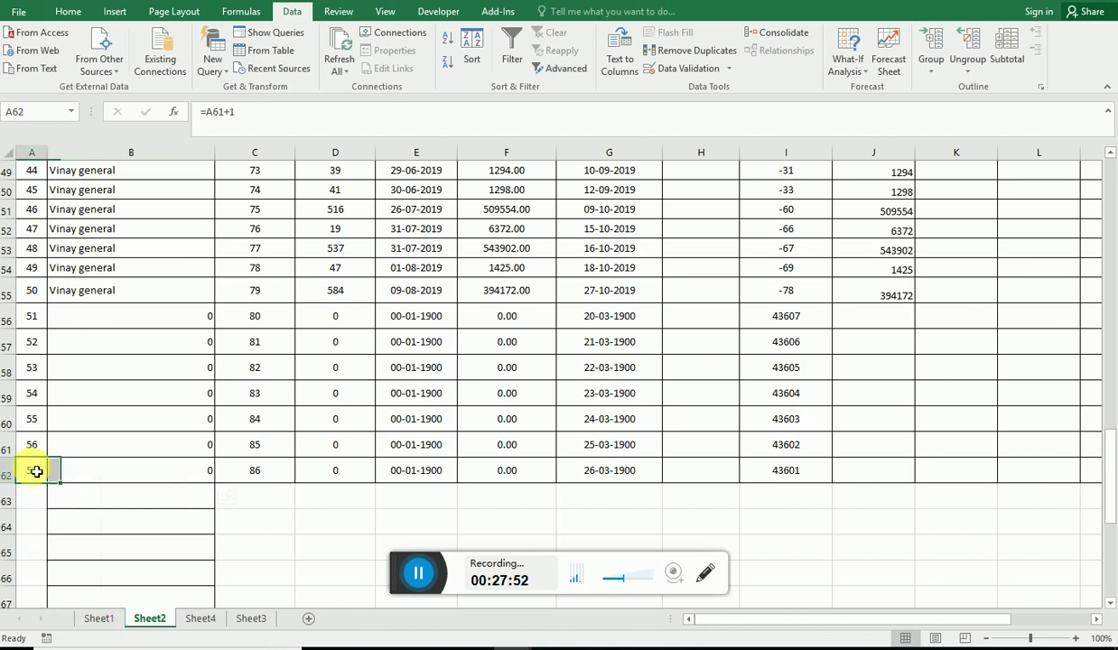
{"action": "left_click", "coordinate": [98, 621]}
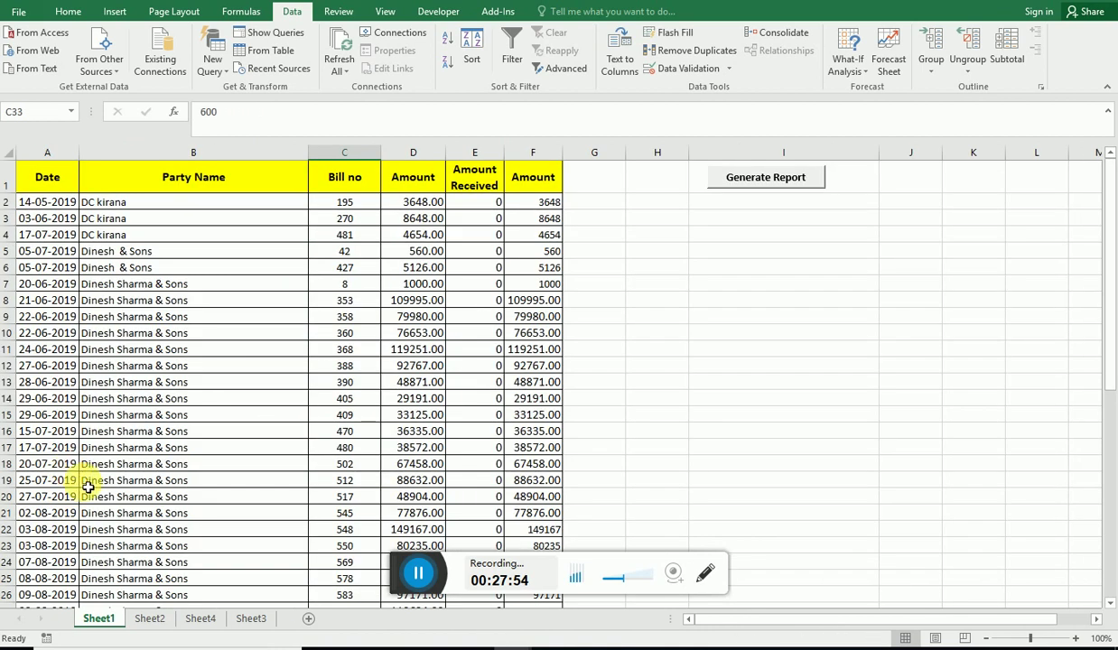
{"action": "scroll", "coordinate": [88, 480], "scroll_direction": "down", "scroll_amount": 6}
{"action": "scroll", "coordinate": [94, 490], "scroll_direction": "down", "scroll_amount": 5}
{"action": "scroll", "coordinate": [95, 493], "scroll_direction": "down", "scroll_amount": 1}
{"action": "scroll", "coordinate": [77, 493], "scroll_direction": "down", "scroll_amount": 1}
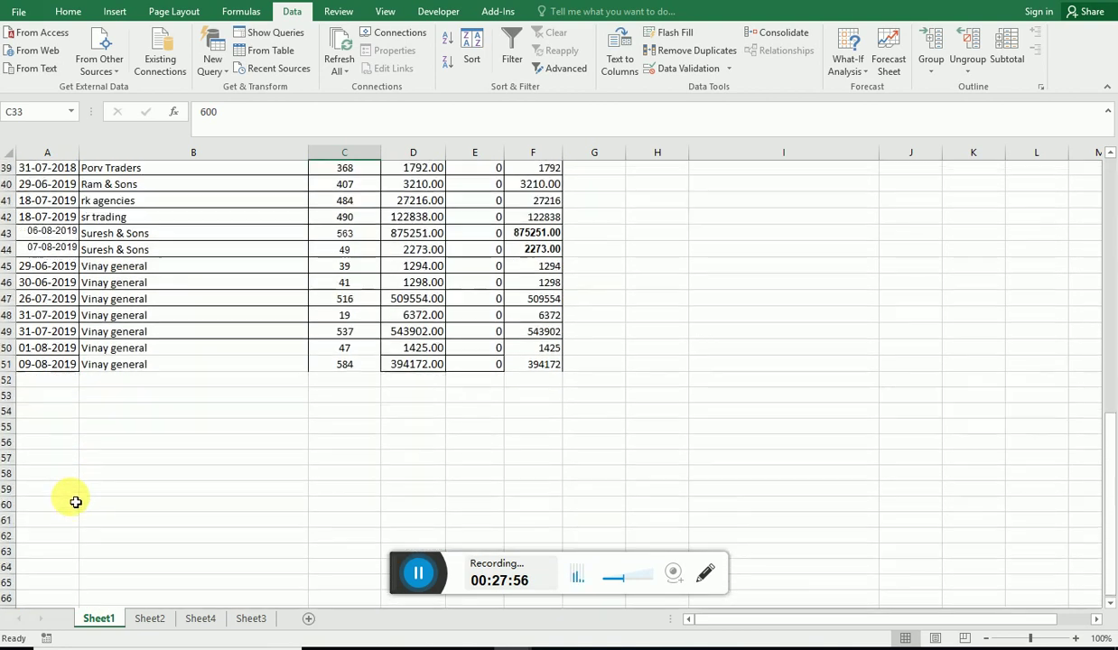
{"action": "left_click", "coordinate": [58, 521]}
{"action": "left_click", "coordinate": [65, 550]}
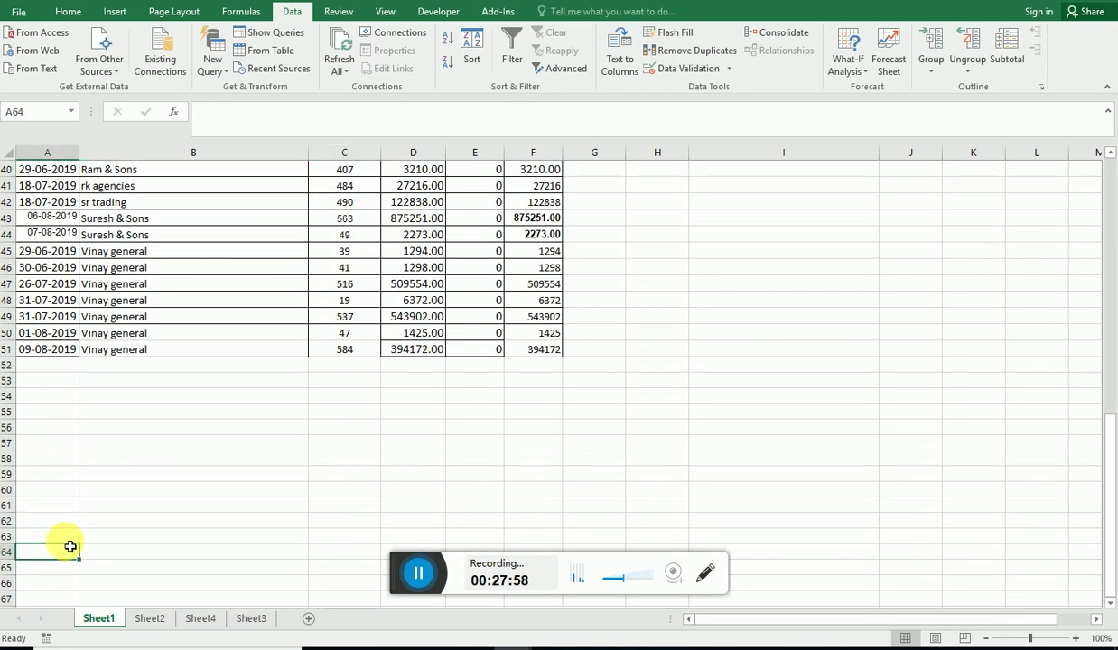
{"action": "left_click", "coordinate": [165, 627]}
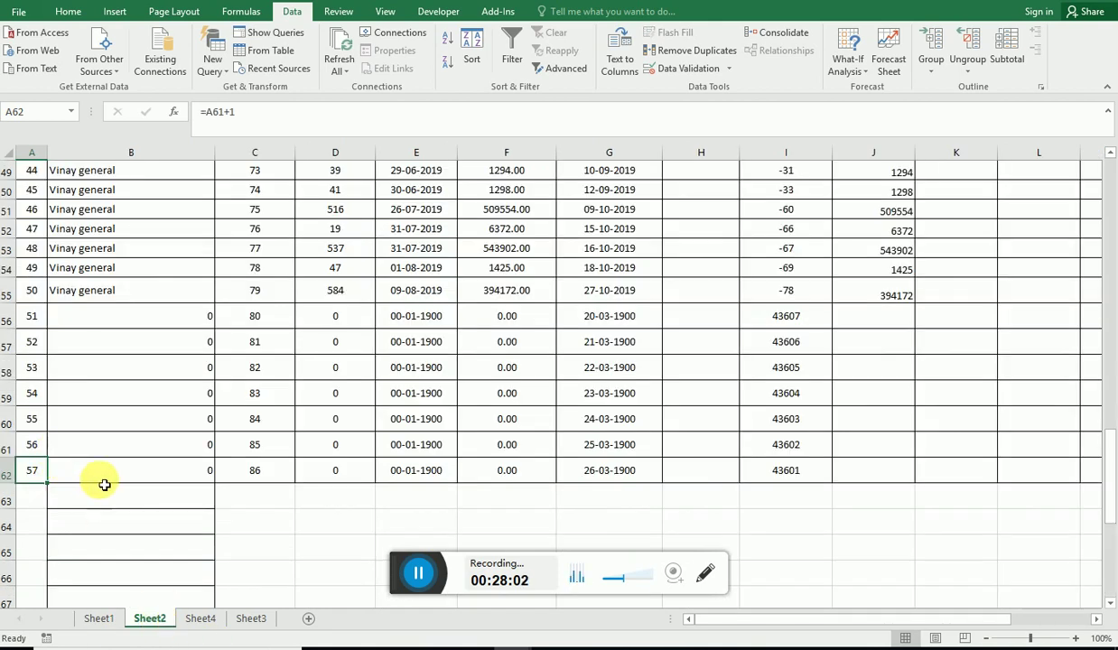
{"action": "left_click", "coordinate": [165, 469]}
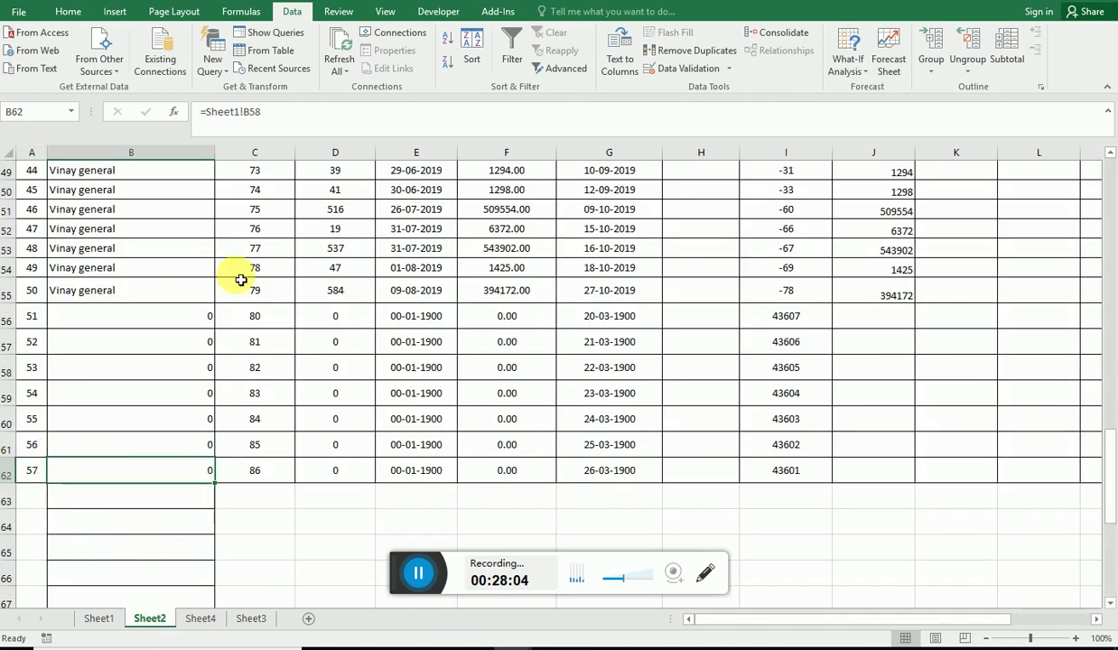
{"action": "left_click", "coordinate": [99, 618]}
Step: Apply All Borders to Sheet1 range A49:F58
{"action": "left_click", "coordinate": [44, 460]}
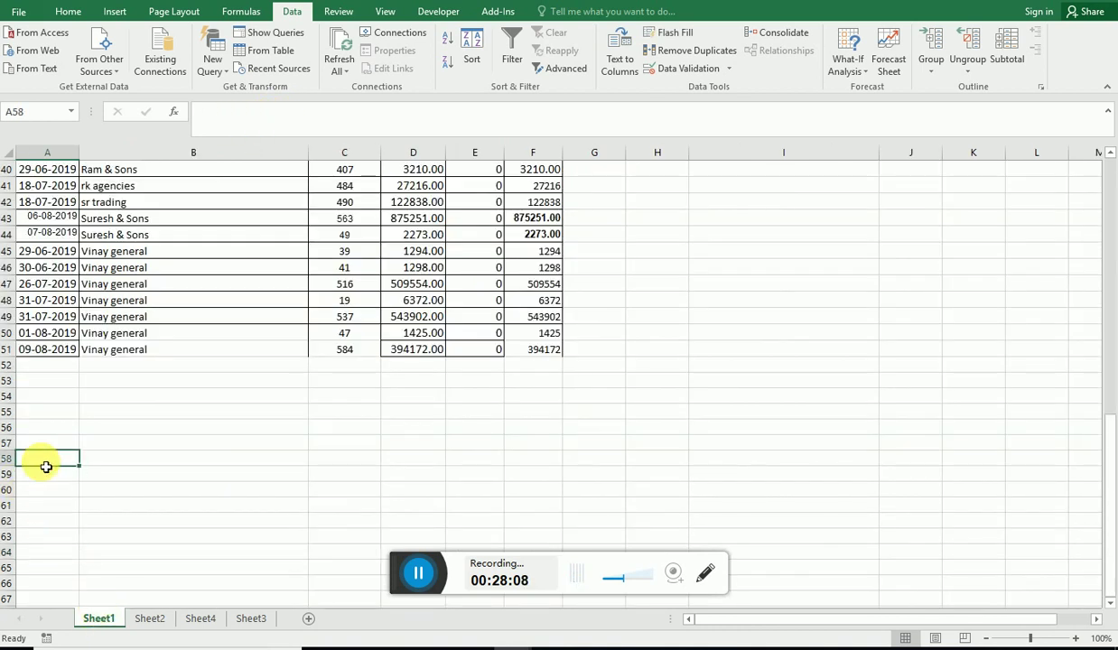
{"action": "left_click_drag", "start_coordinate": [52, 460], "coordinate": [552, 318]}
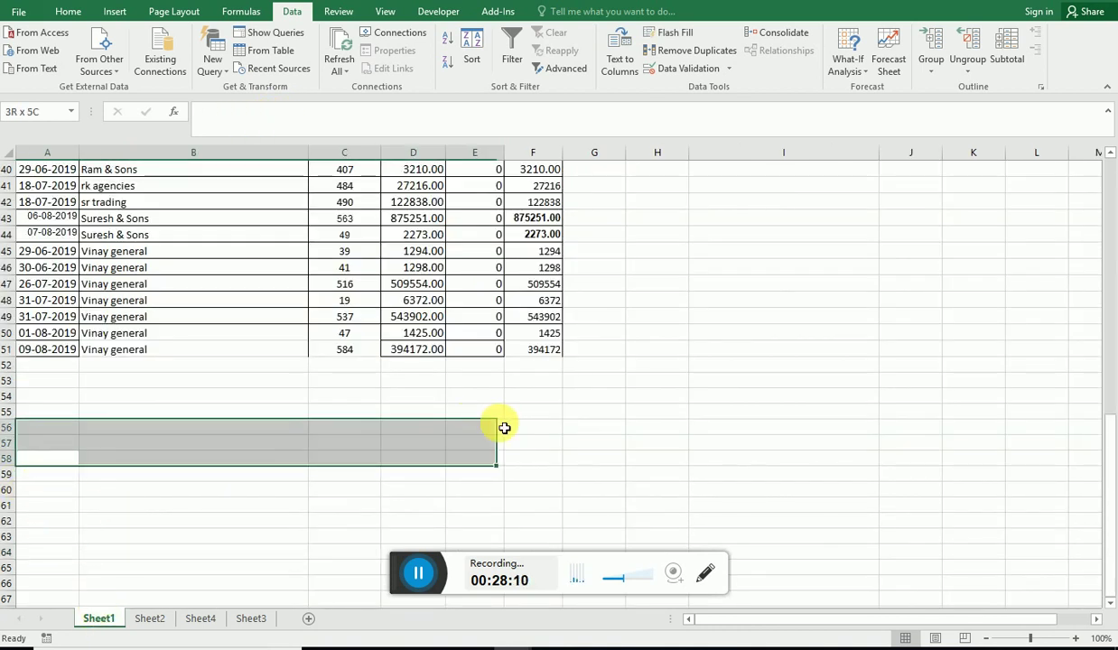
{"action": "left_click", "coordinate": [67, 12]}
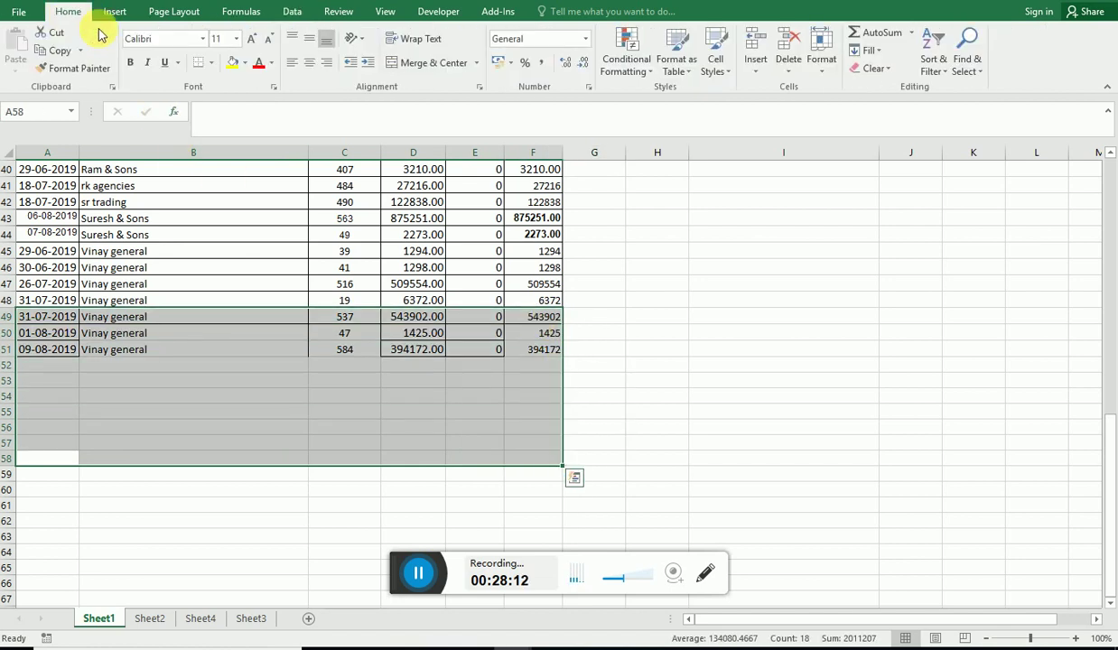
{"action": "left_click", "coordinate": [210, 62]}
{"action": "left_click", "coordinate": [218, 194]}
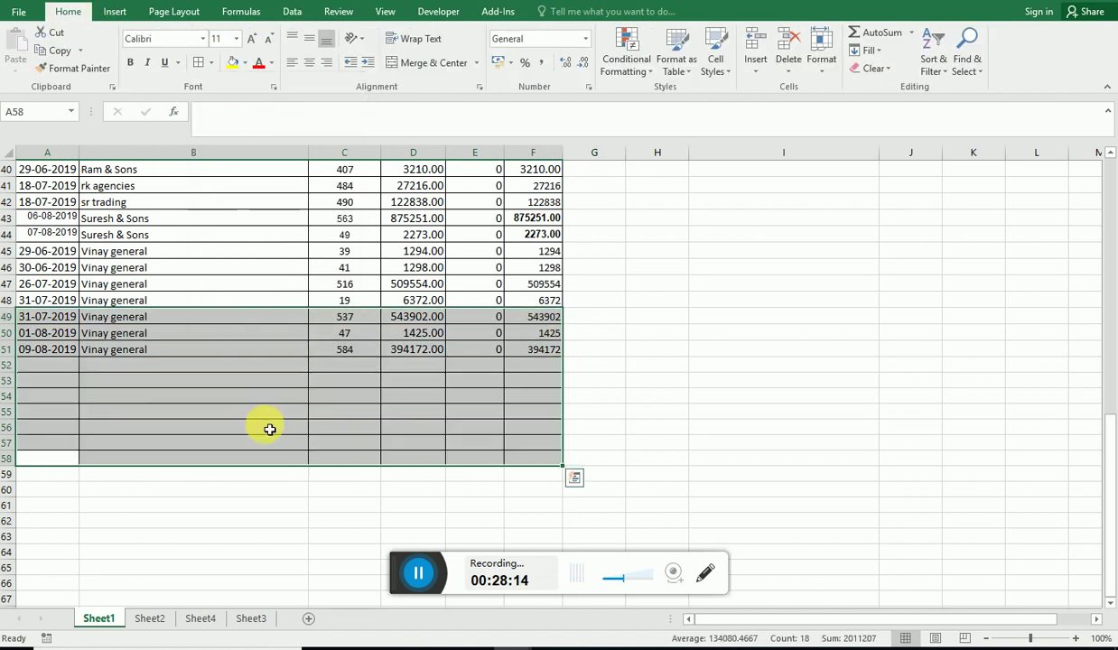
{"action": "left_click", "coordinate": [203, 444]}
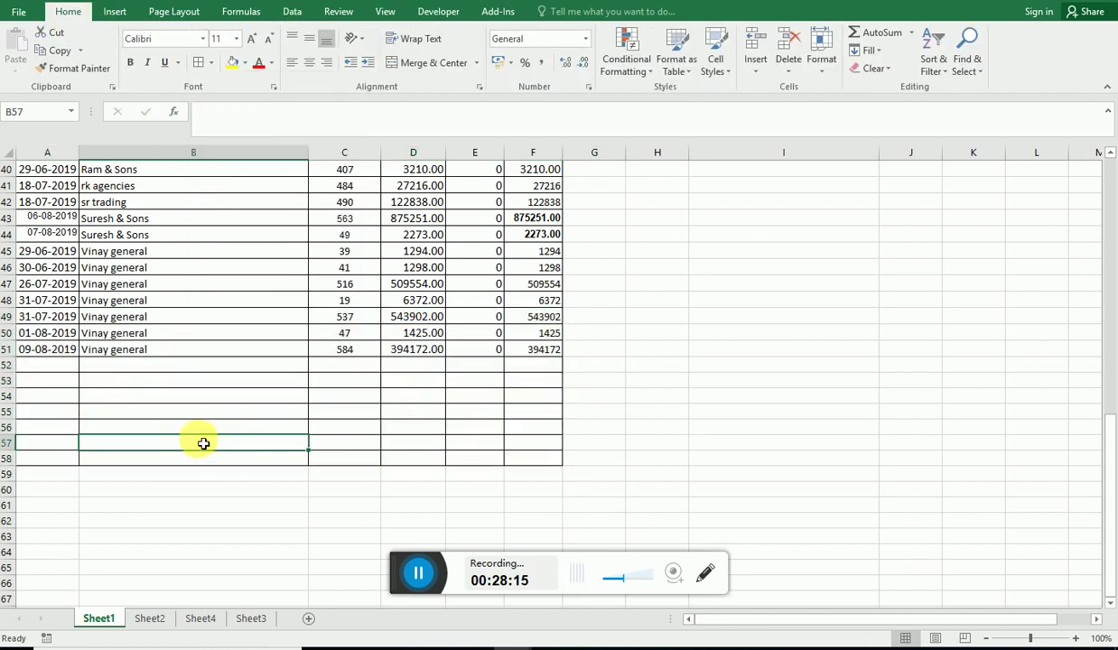
Step: Insert five blank rows at rows 52–56 on Sheet1
{"action": "left_click", "coordinate": [54, 366]}
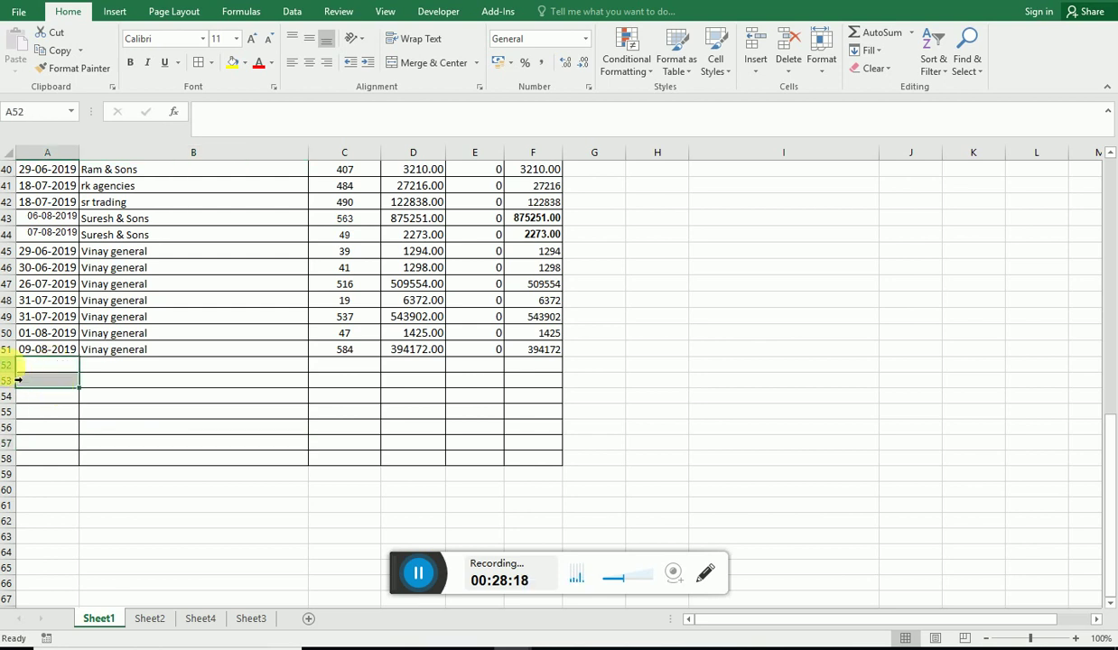
{"action": "left_click_drag", "start_coordinate": [9, 365], "coordinate": [13, 425]}
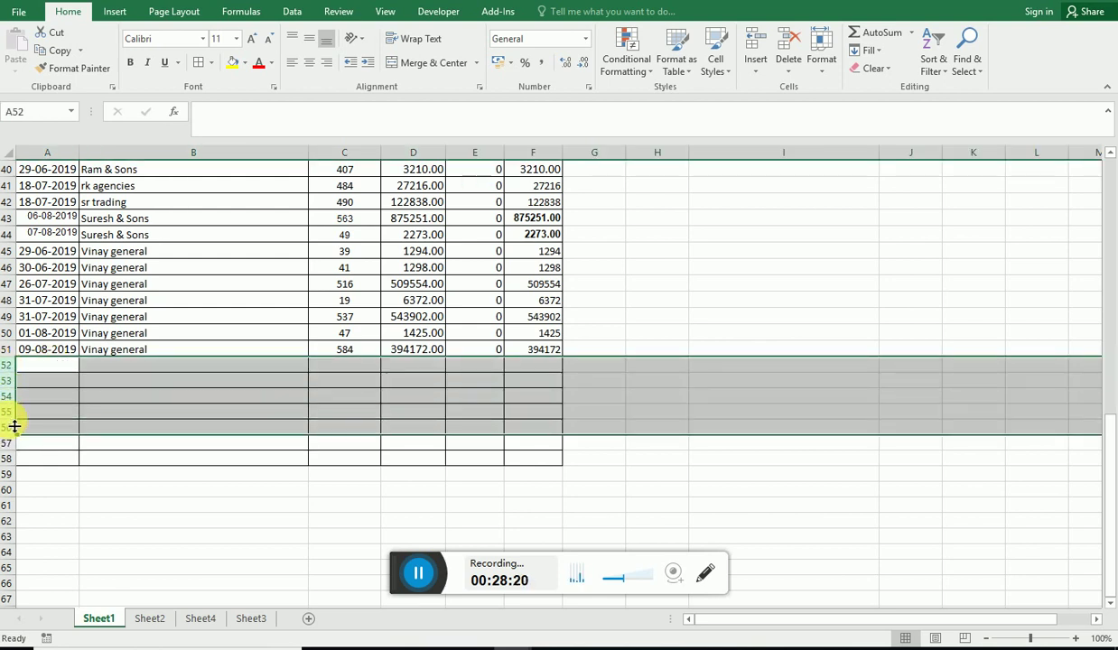
{"action": "right_click", "coordinate": [14, 424]}
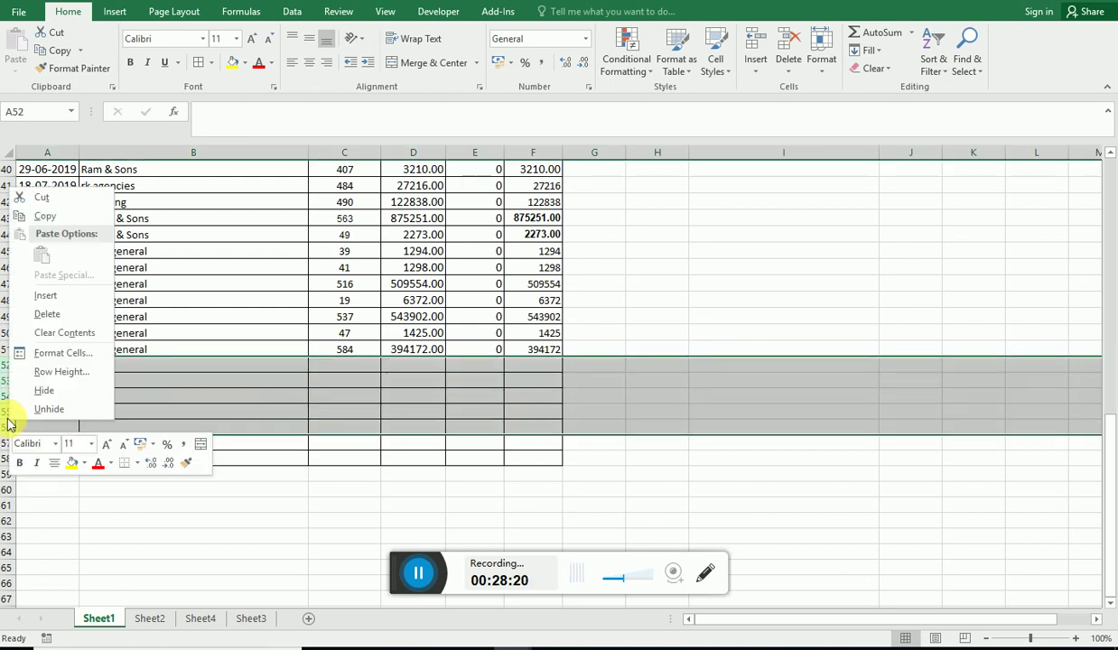
{"action": "left_click", "coordinate": [45, 295]}
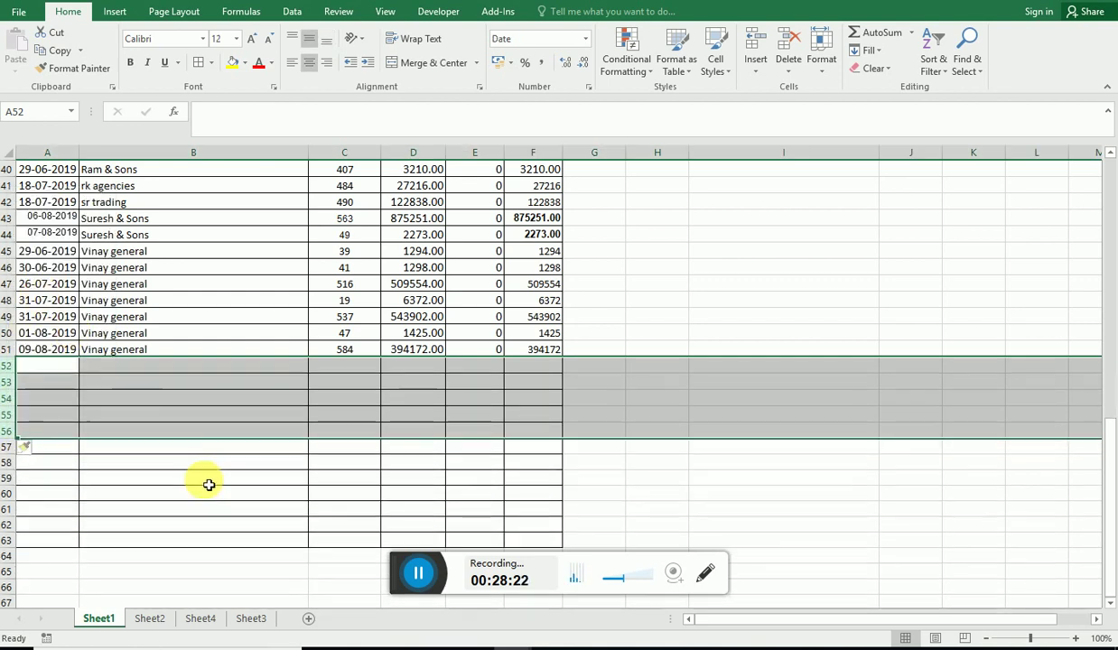
{"action": "left_click", "coordinate": [179, 549]}
Step: Check the party formulas in Sheet2 B55 and B56, then select Sheet1 cell B52
{"action": "left_click", "coordinate": [148, 619]}
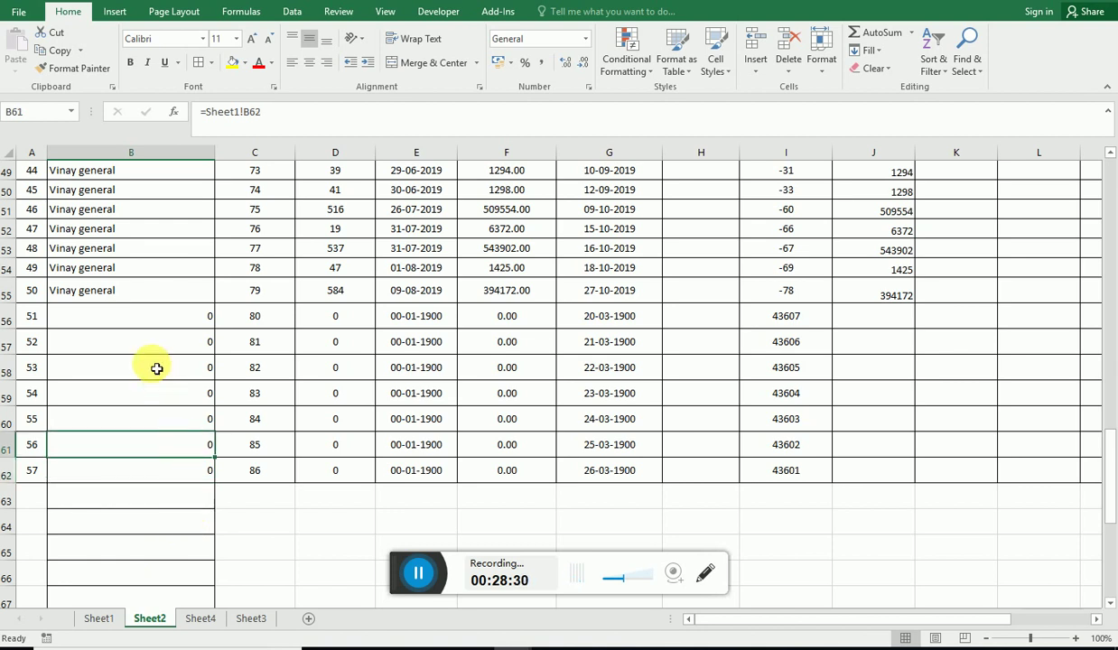
{"action": "left_click", "coordinate": [206, 318]}
{"action": "left_click", "coordinate": [136, 297]}
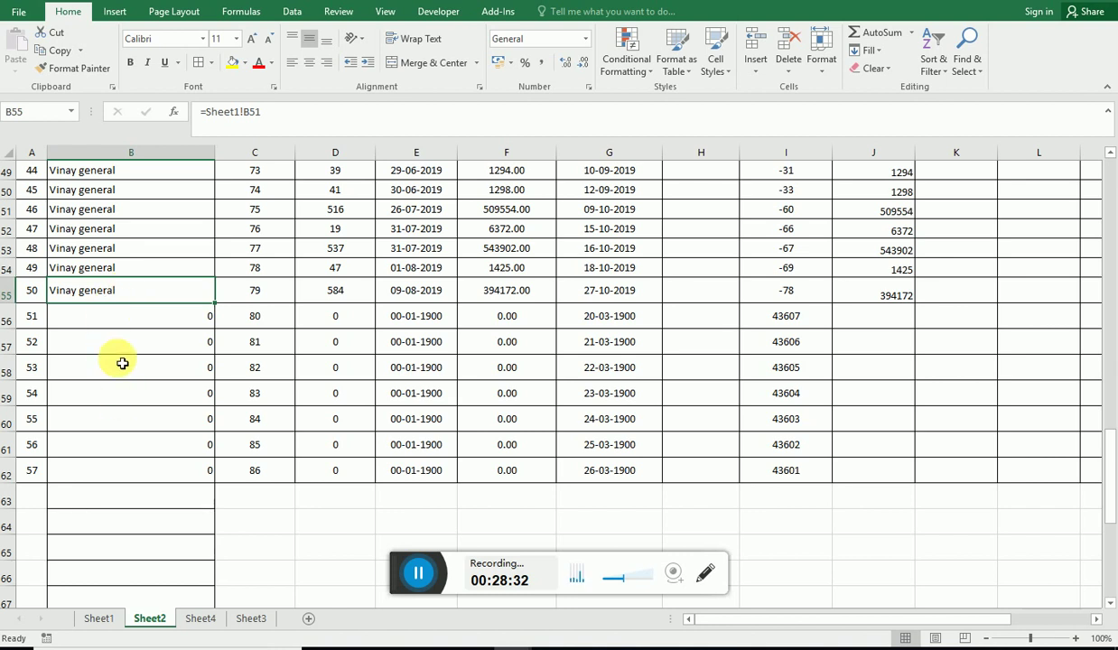
{"action": "left_click", "coordinate": [102, 621]}
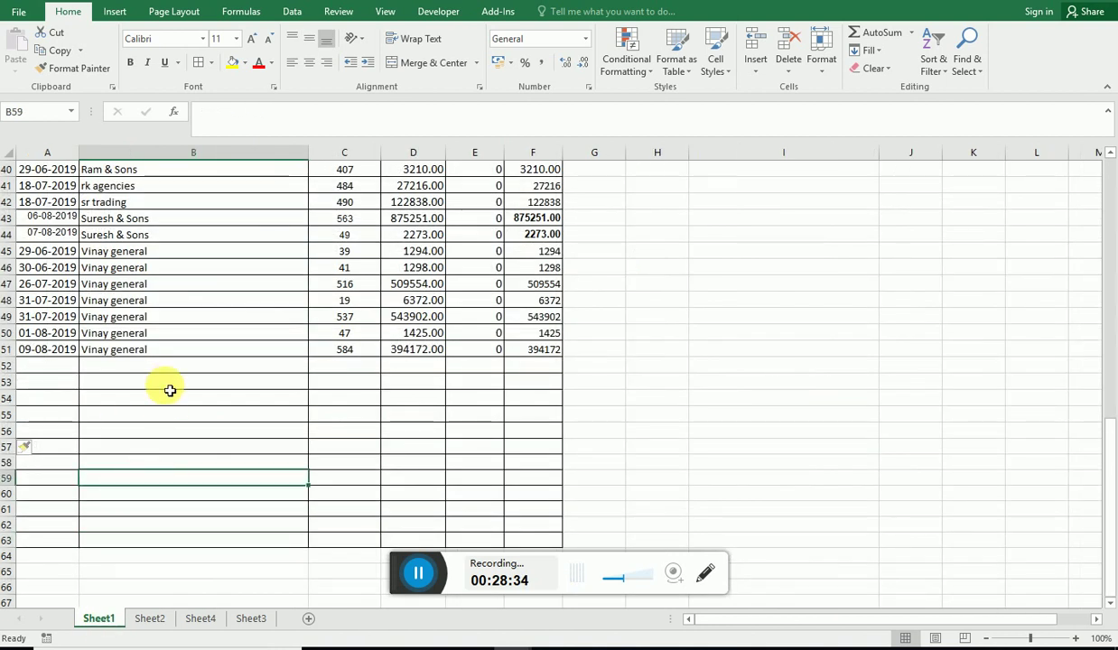
{"action": "left_click", "coordinate": [162, 364]}
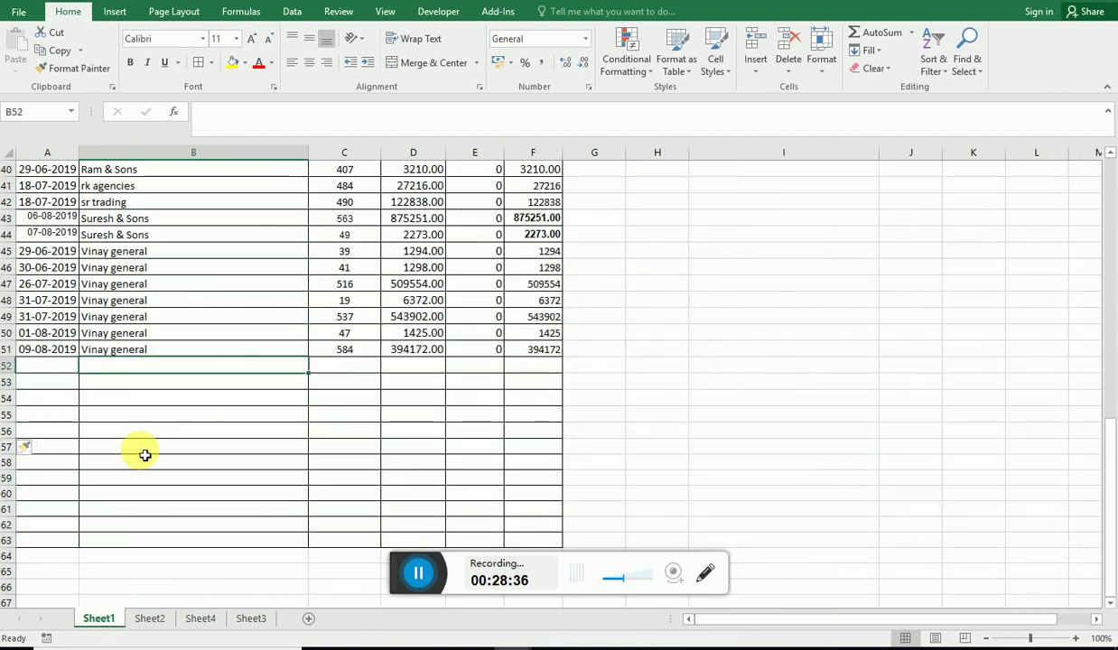
{"action": "scroll", "coordinate": [145, 455], "scroll_direction": "up", "scroll_amount": 6}
{"action": "scroll", "coordinate": [298, 392], "scroll_direction": "up", "scroll_amount": 5}
{"action": "scroll", "coordinate": [271, 415], "scroll_direction": "up", "scroll_amount": 2}
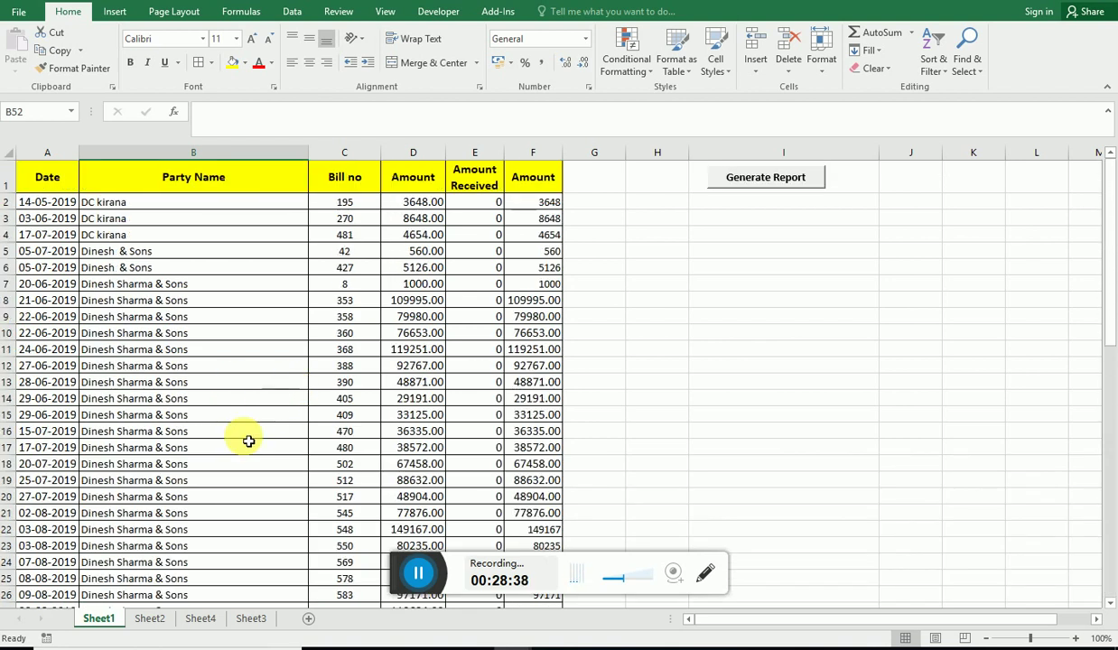
Step: Scroll Sheet2 down to rows 43–62 and select B56, whose party name shows 0
{"action": "left_click", "coordinate": [150, 620]}
{"action": "scroll", "coordinate": [389, 343], "scroll_direction": "up", "scroll_amount": 7}
{"action": "scroll", "coordinate": [390, 342], "scroll_direction": "up", "scroll_amount": 8}
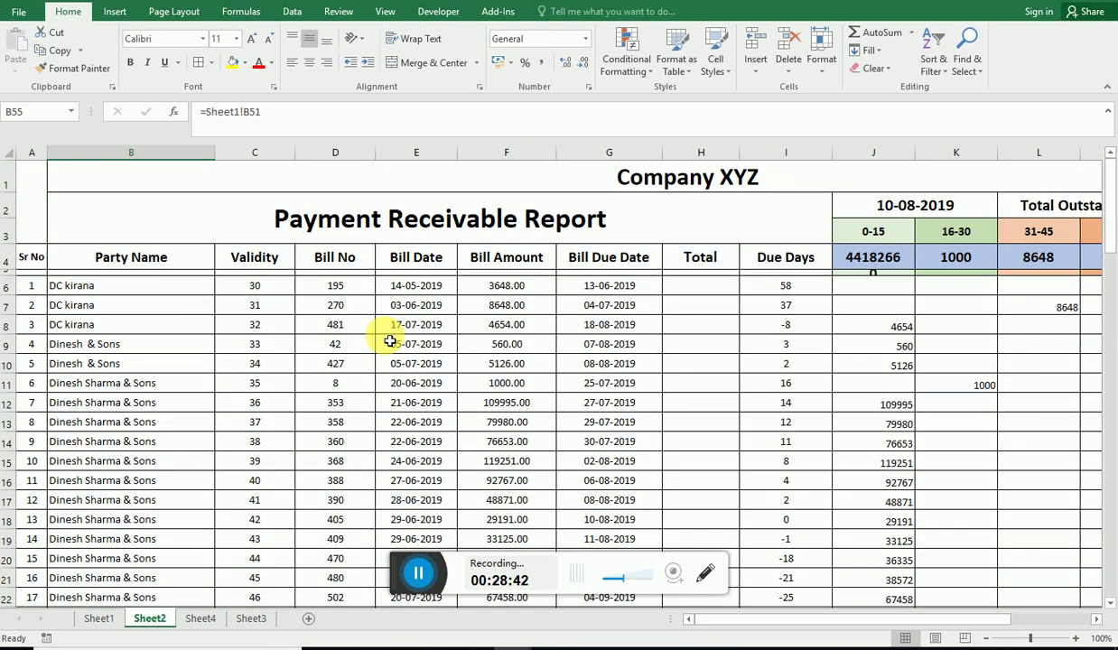
{"action": "scroll", "coordinate": [389, 344], "scroll_direction": "down", "scroll_amount": 2}
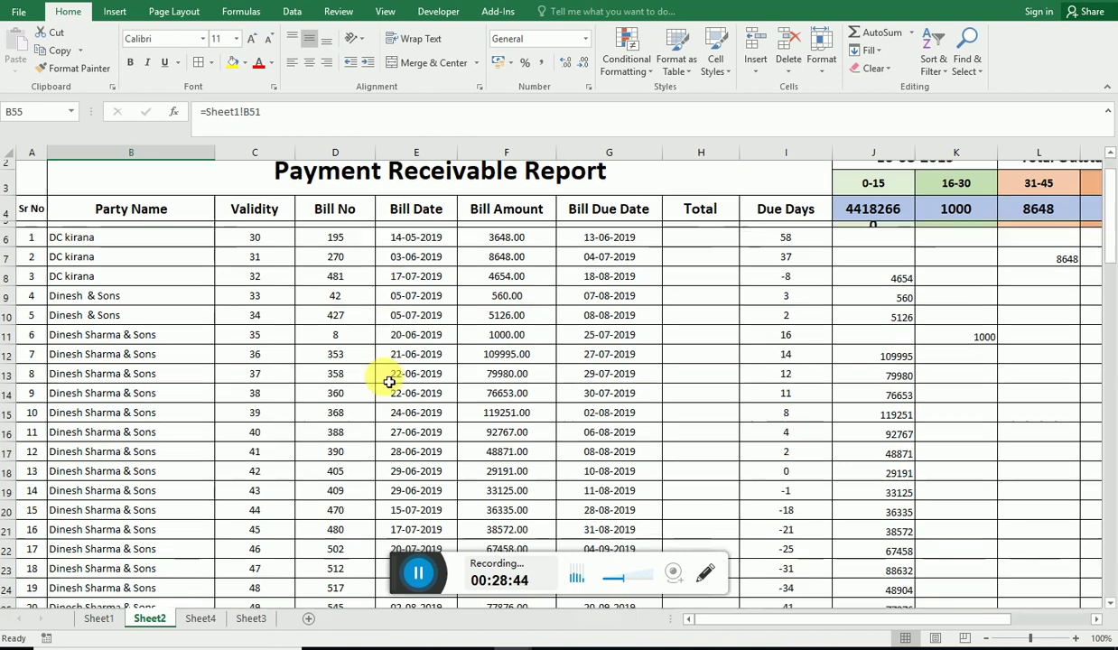
{"action": "scroll", "coordinate": [350, 424], "scroll_direction": "down", "scroll_amount": 6}
{"action": "scroll", "coordinate": [329, 441], "scroll_direction": "down", "scroll_amount": 5}
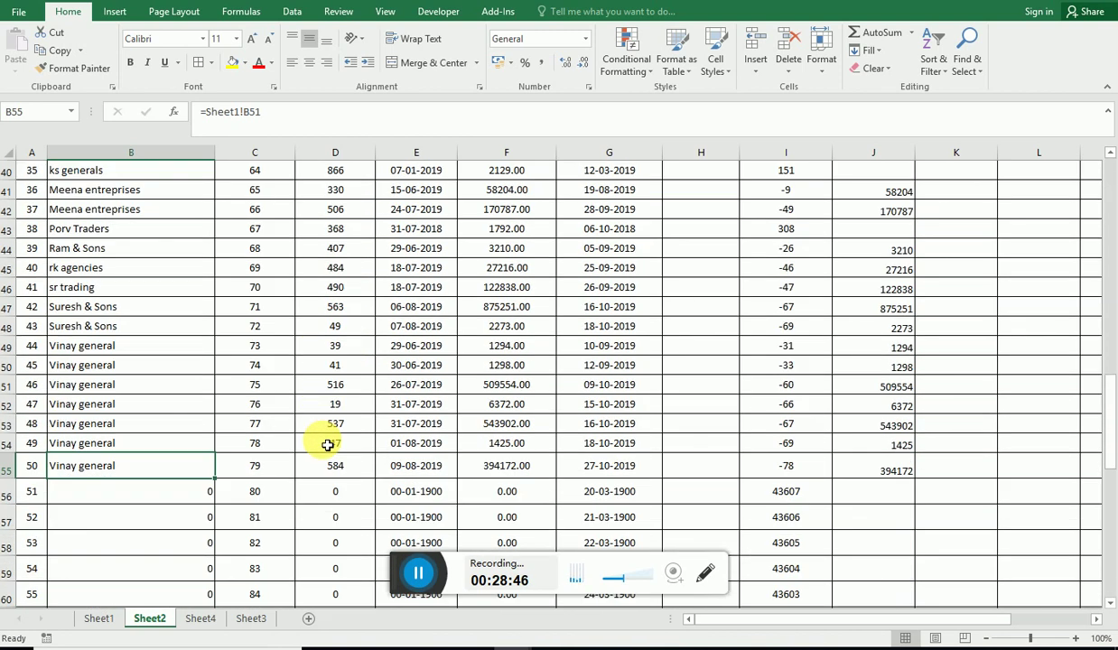
{"action": "scroll", "coordinate": [325, 442], "scroll_direction": "down", "scroll_amount": 1}
{"action": "left_click", "coordinate": [158, 440]}
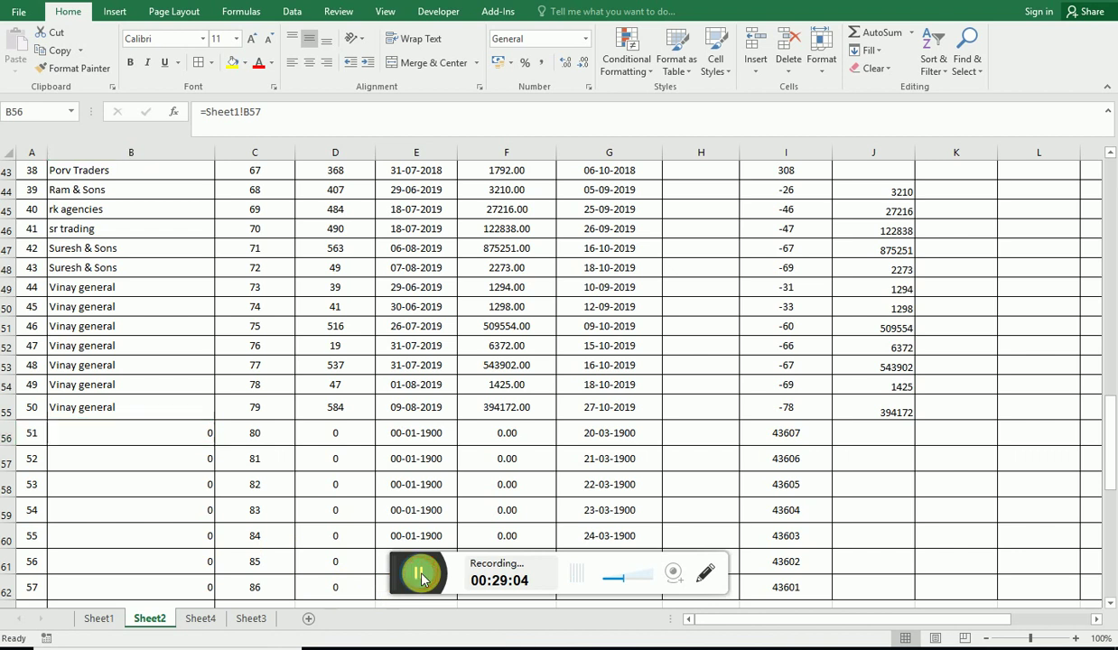
Step: Change B56 to =IF(Sheet1!B57="","",Sheet1!B57)
{"action": "left_click", "coordinate": [138, 444]}
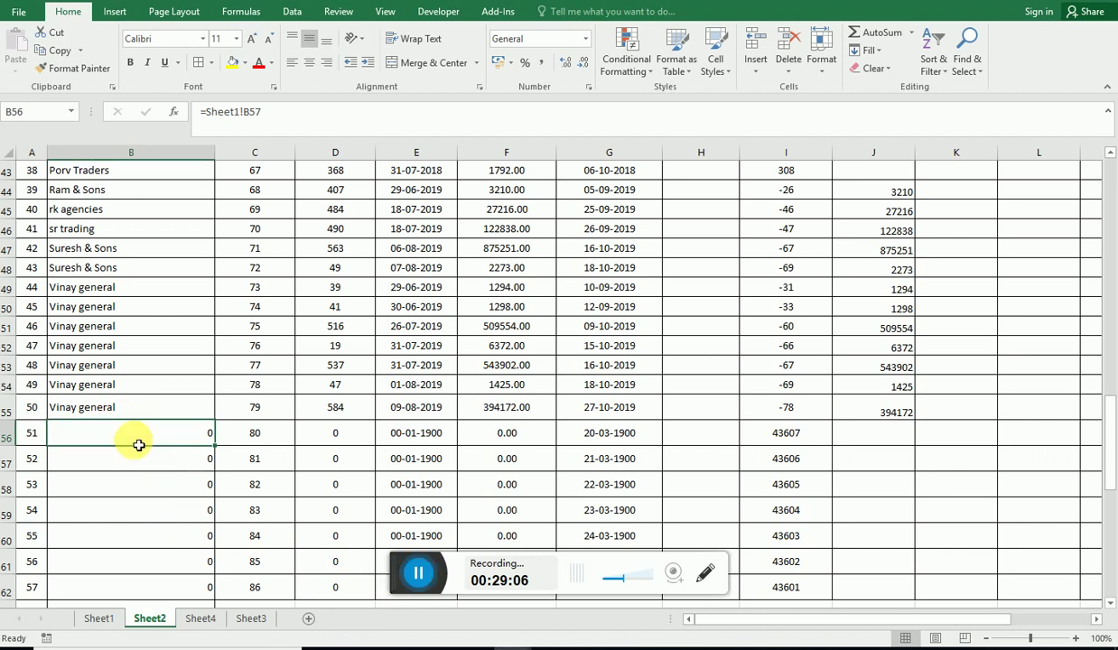
{"action": "double_click", "coordinate": [138, 444]}
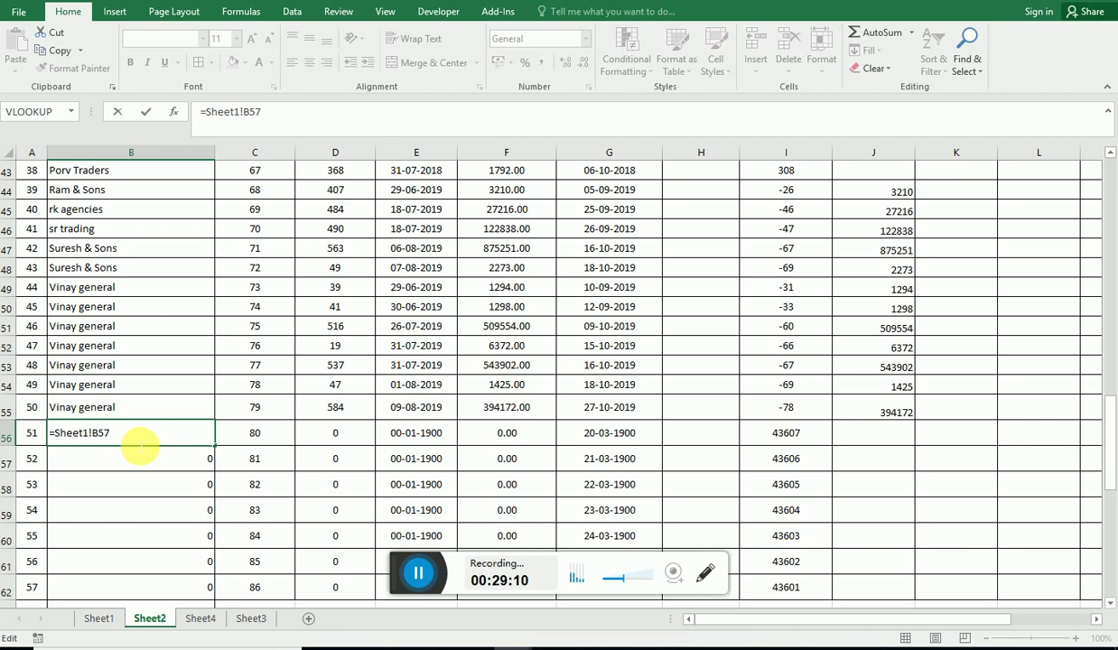
{"action": "type", "text": "I"}
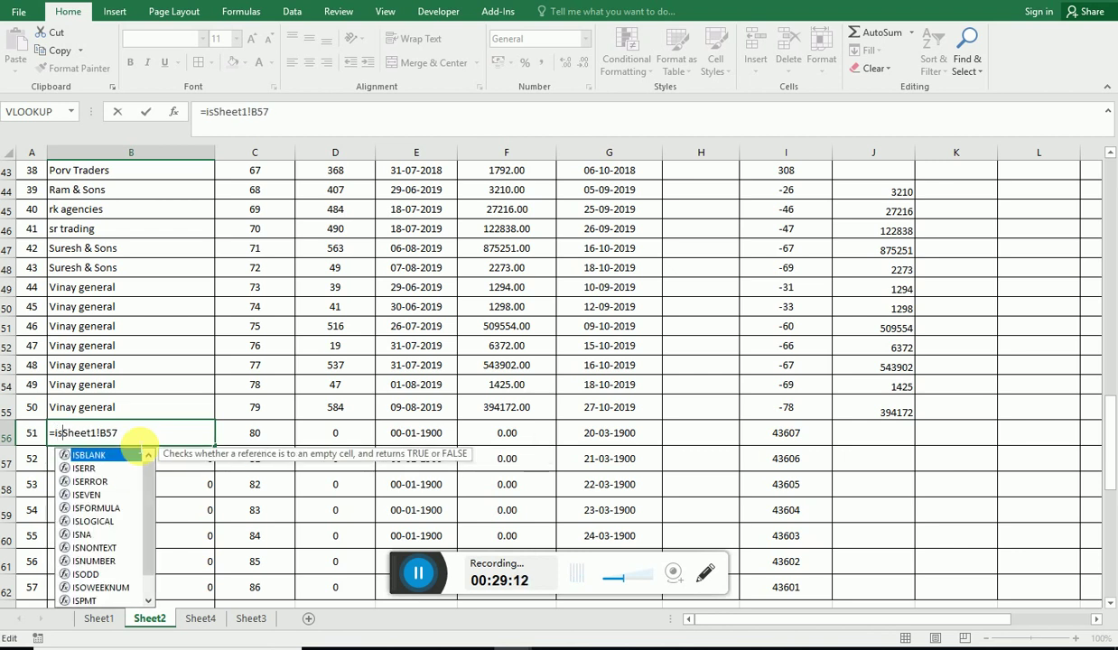
{"action": "type", "text": "f(("}
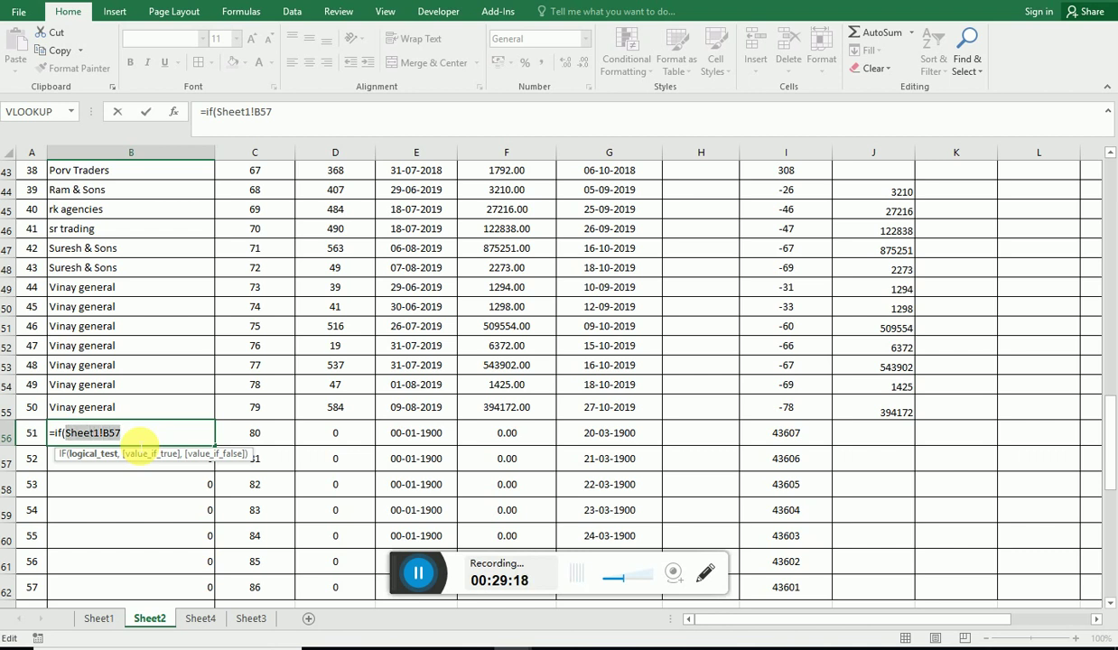
{"action": "key", "text": "End"}
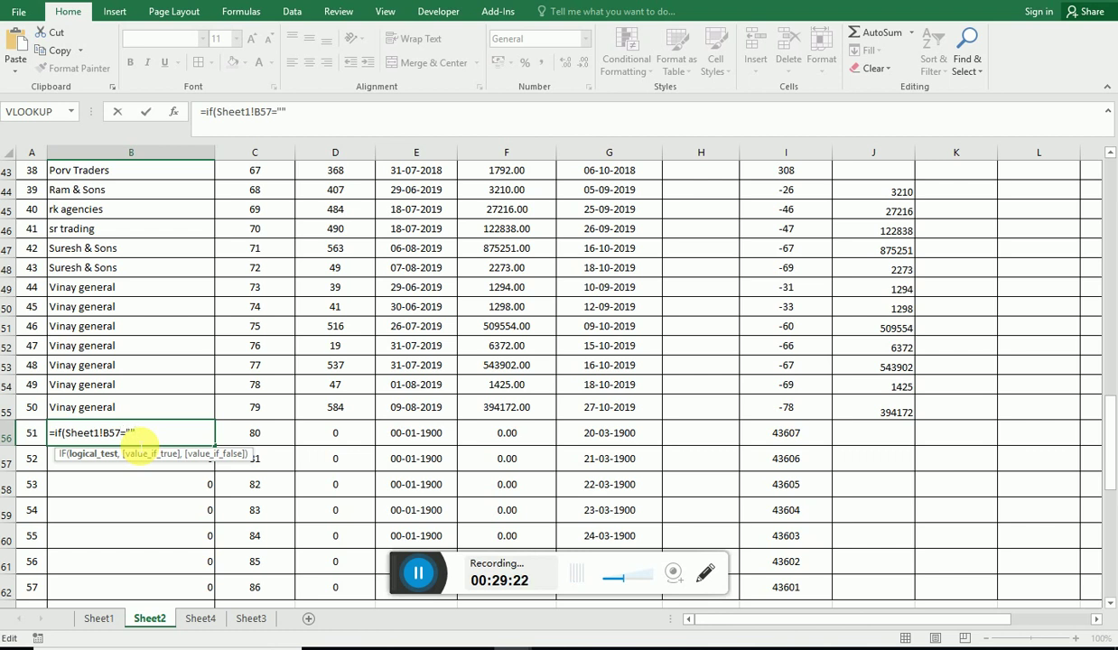
{"action": "type", "text": ",\"\""}
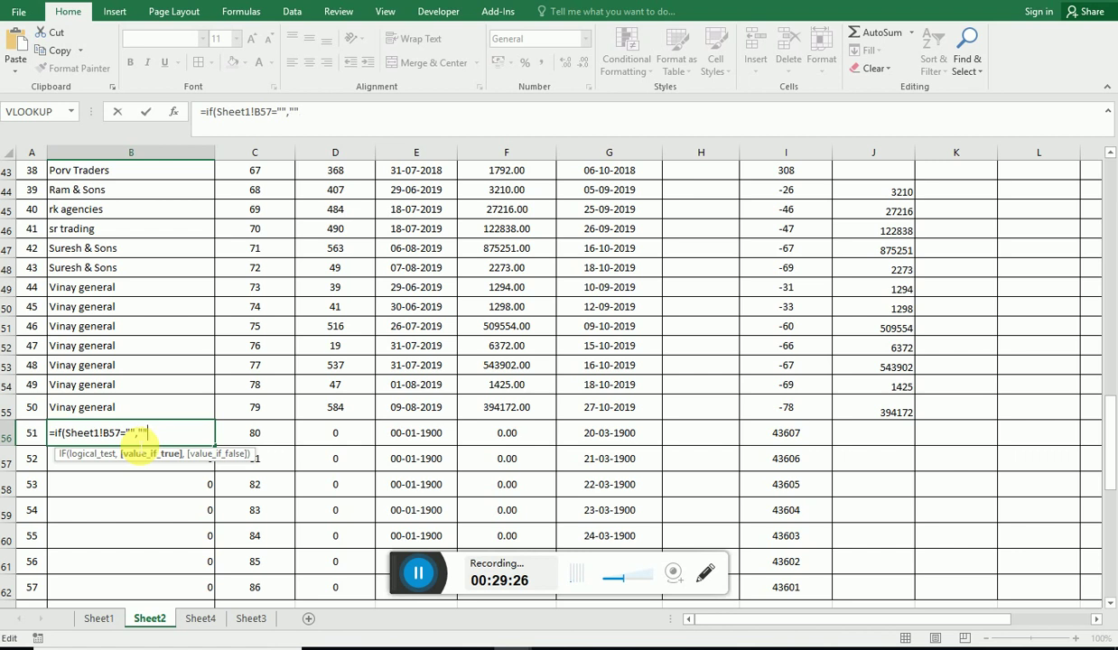
{"action": "type", "text": ","}
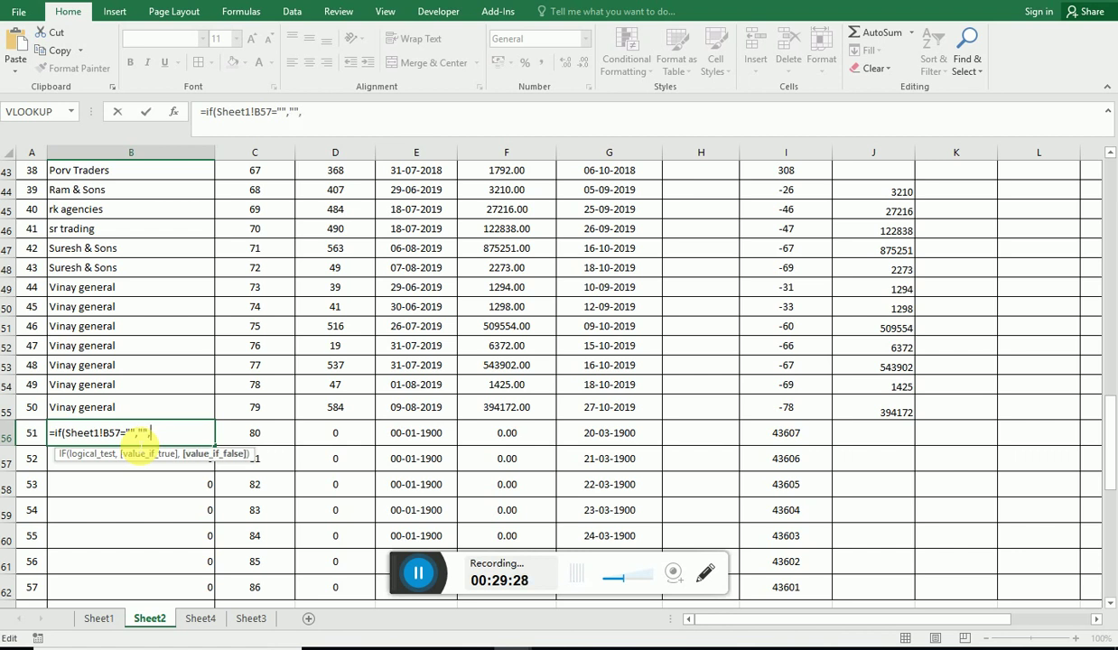
{"action": "type", "text": "Sheet1!B57"}
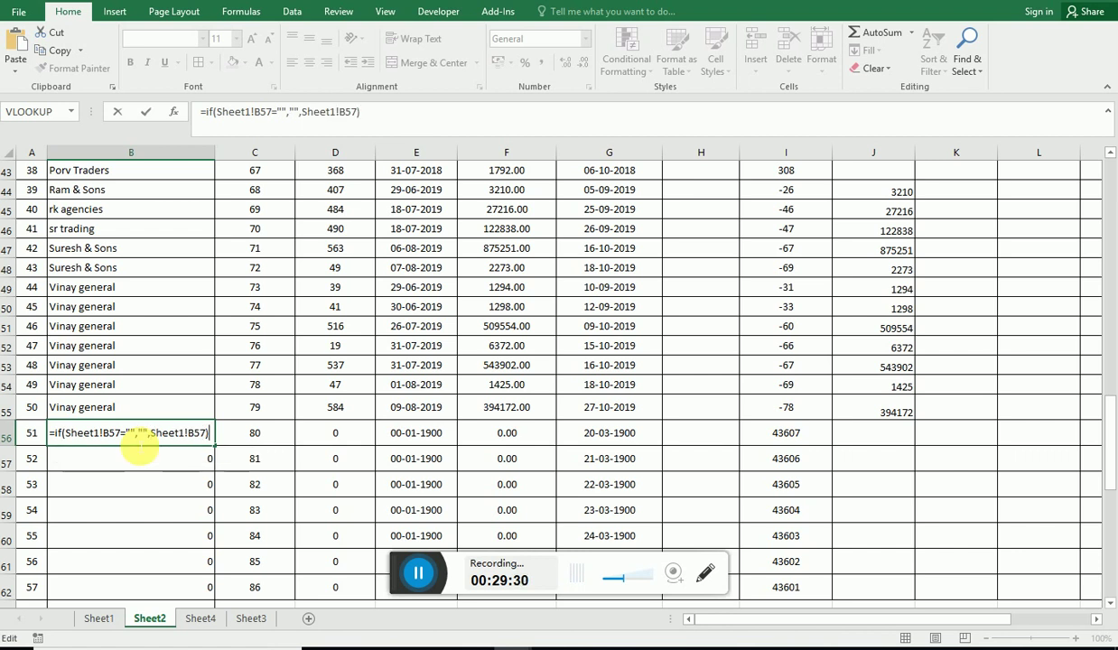
{"action": "key", "text": "Return"}
Step: Fill the B56 IF formula down through B62 and check the copied cells
{"action": "left_click", "coordinate": [138, 442]}
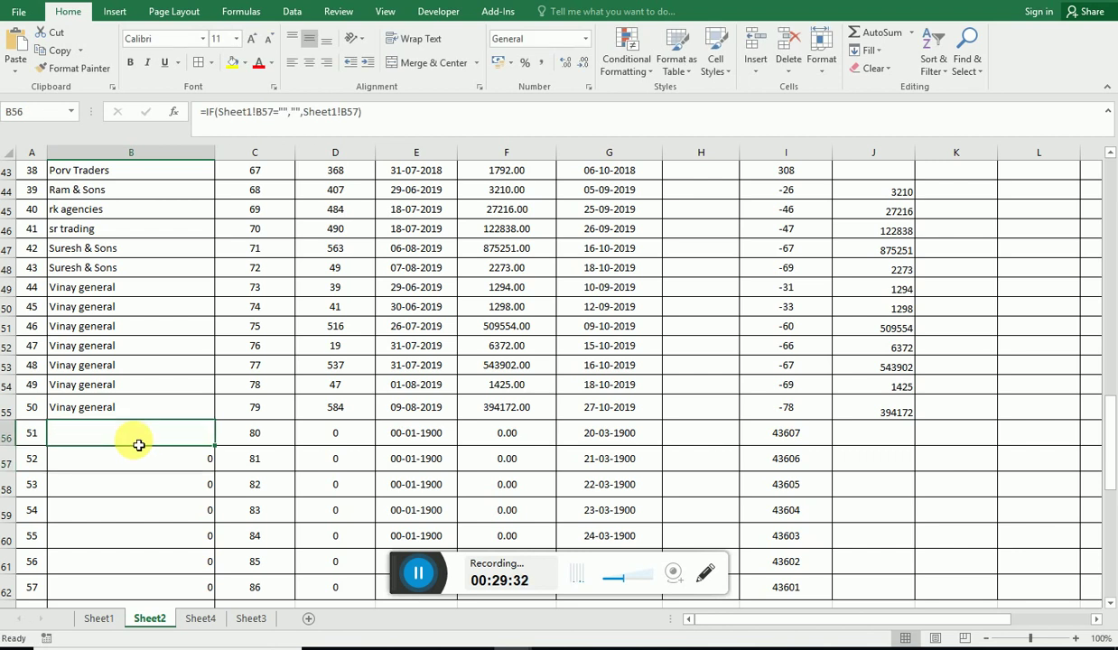
{"action": "double_click", "coordinate": [221, 451]}
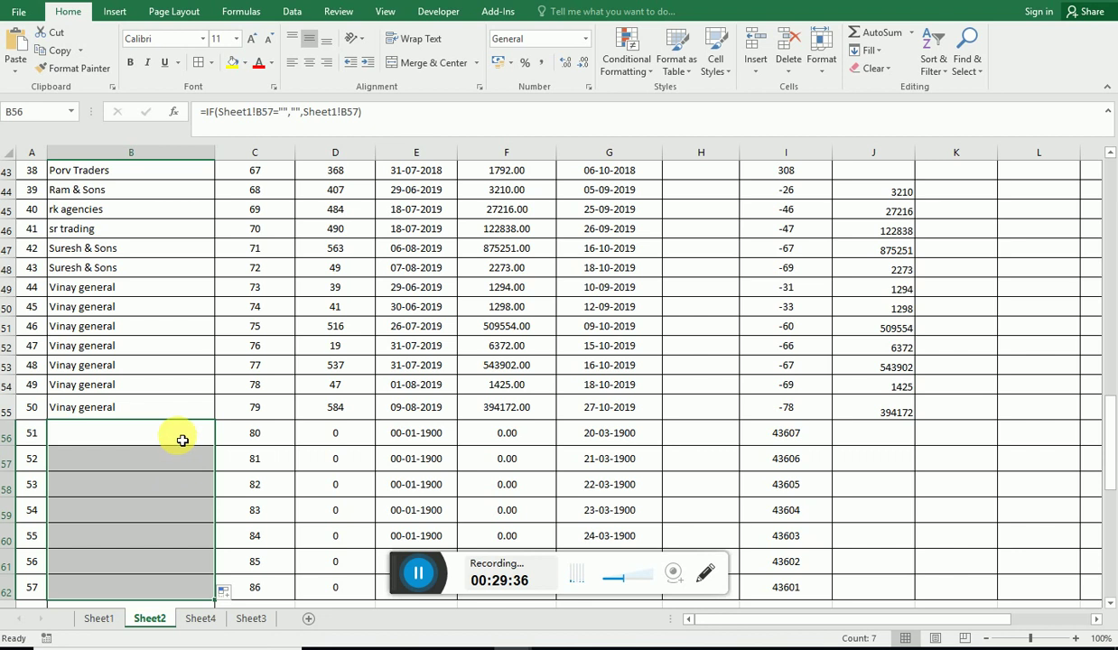
{"action": "left_click", "coordinate": [159, 463]}
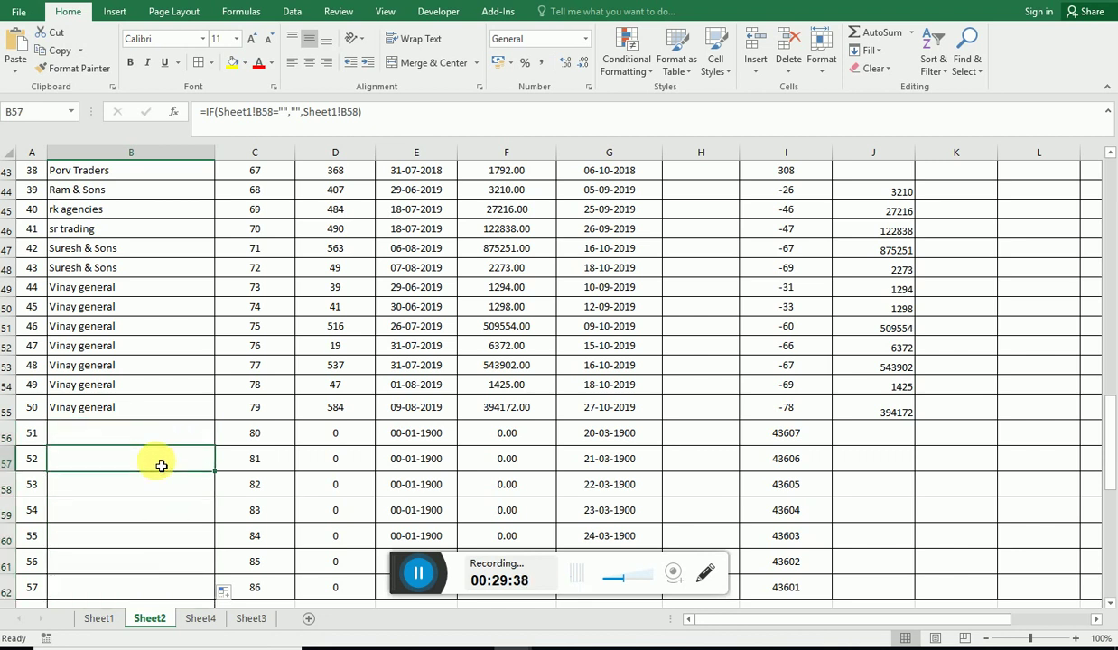
{"action": "left_click", "coordinate": [150, 440]}
{"action": "left_click", "coordinate": [264, 438]}
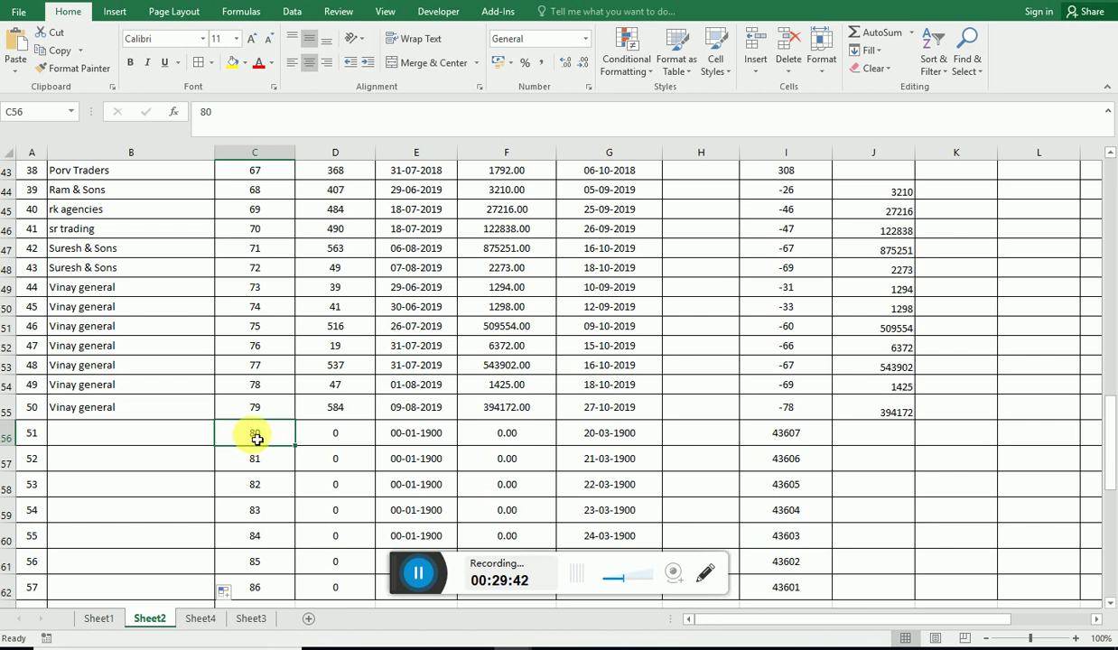
Step: Change D56 to =IF(Sheet1!C57="","",Sheet1!C57) and fill it down to D62
{"action": "left_click", "coordinate": [350, 435]}
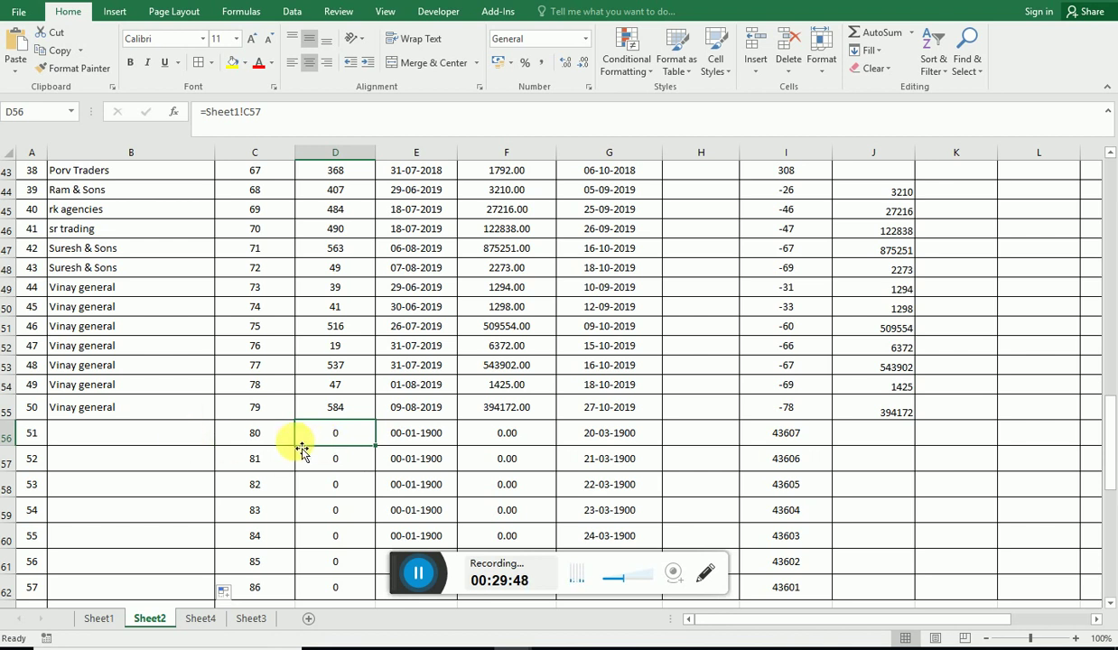
{"action": "double_click", "coordinate": [325, 433]}
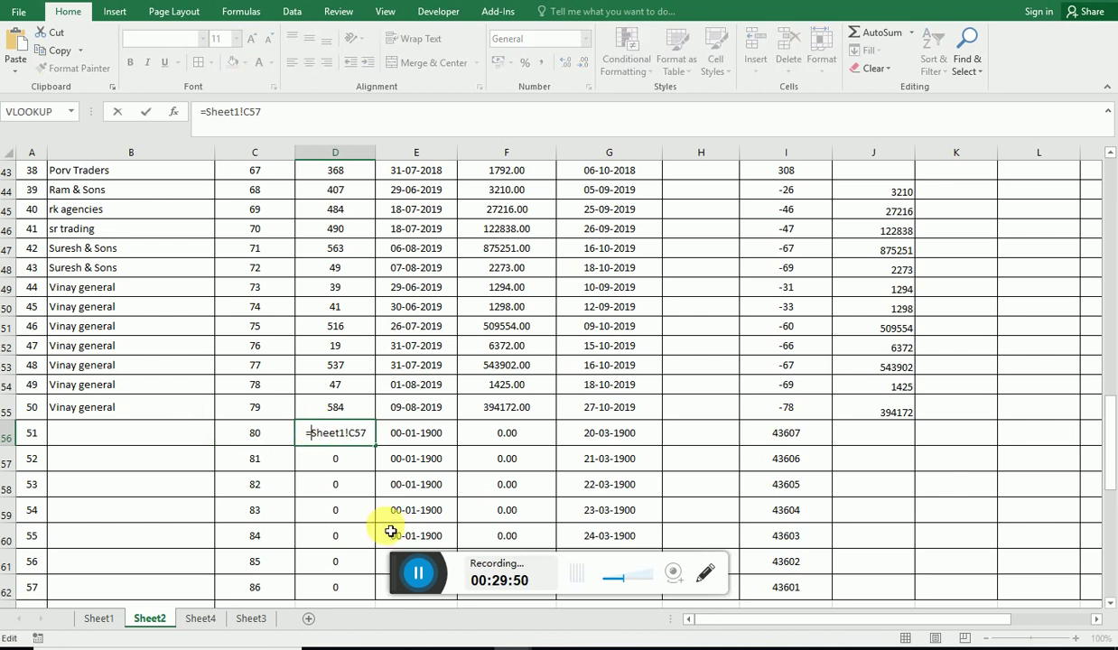
{"action": "key", "text": "ctrl+shift+Left"}
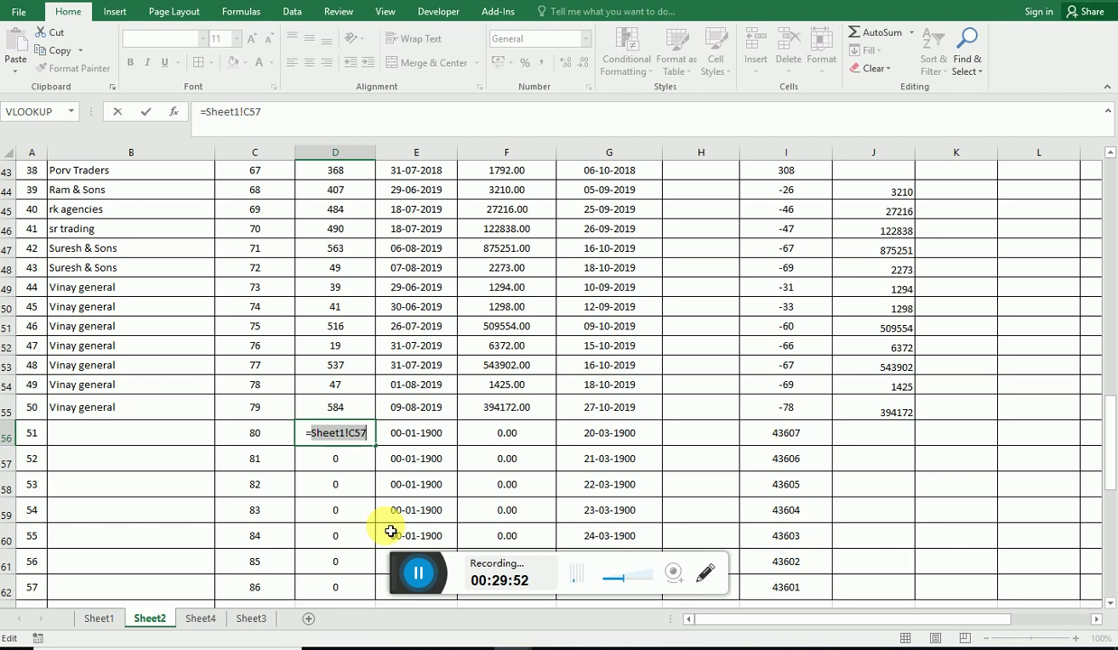
{"action": "key", "text": "Right"}
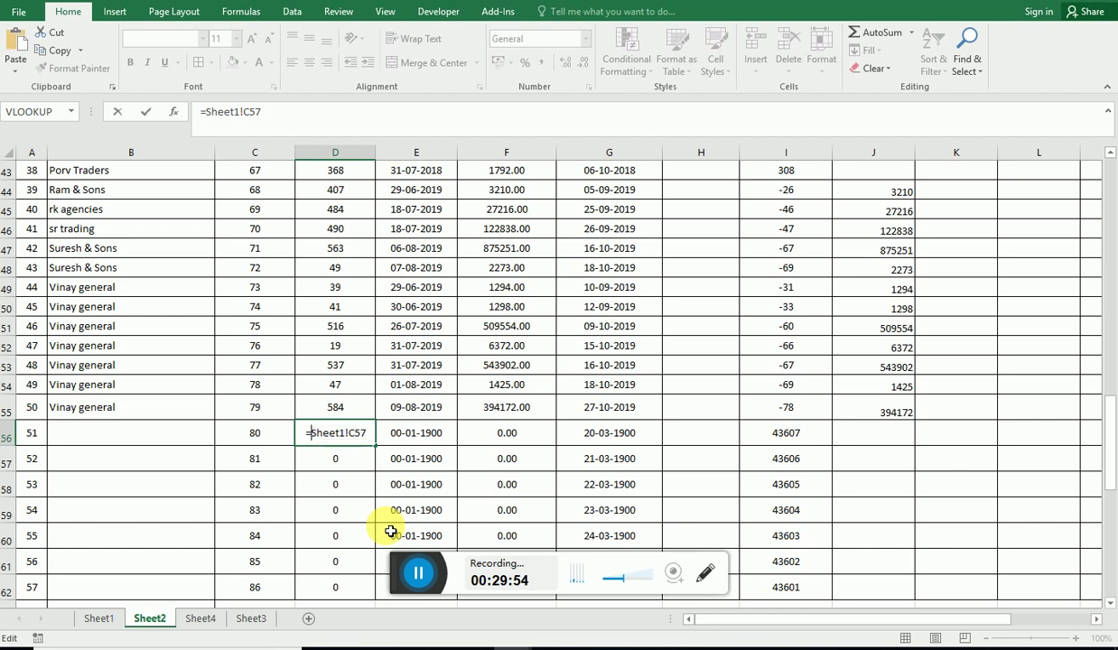
{"action": "type", "text": "if("}
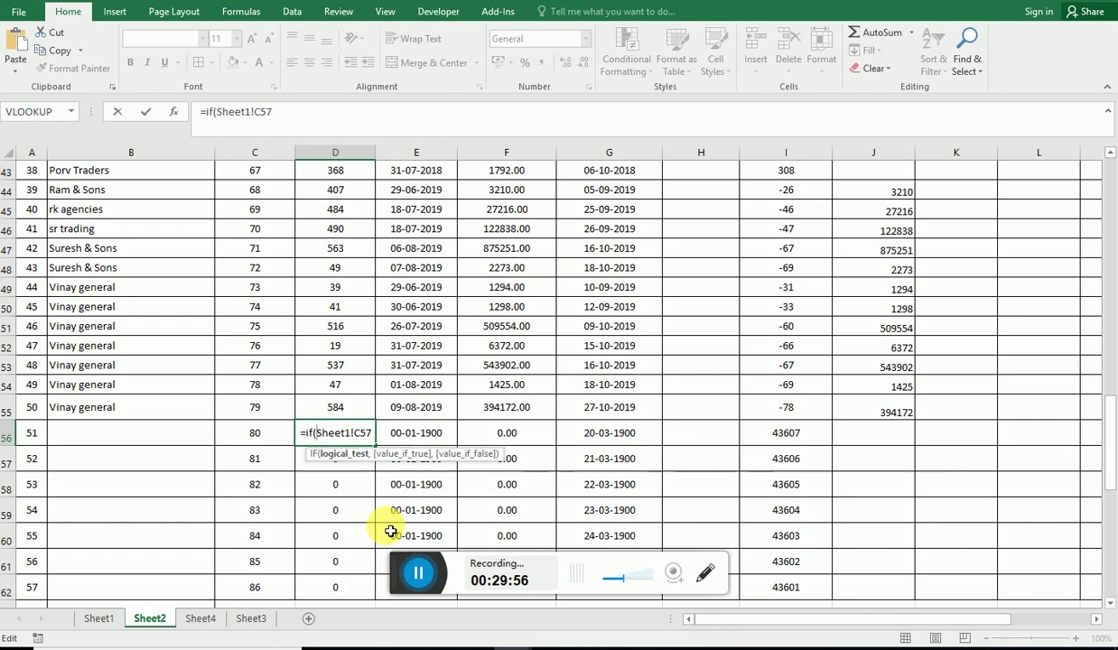
{"action": "type", "text": "="}
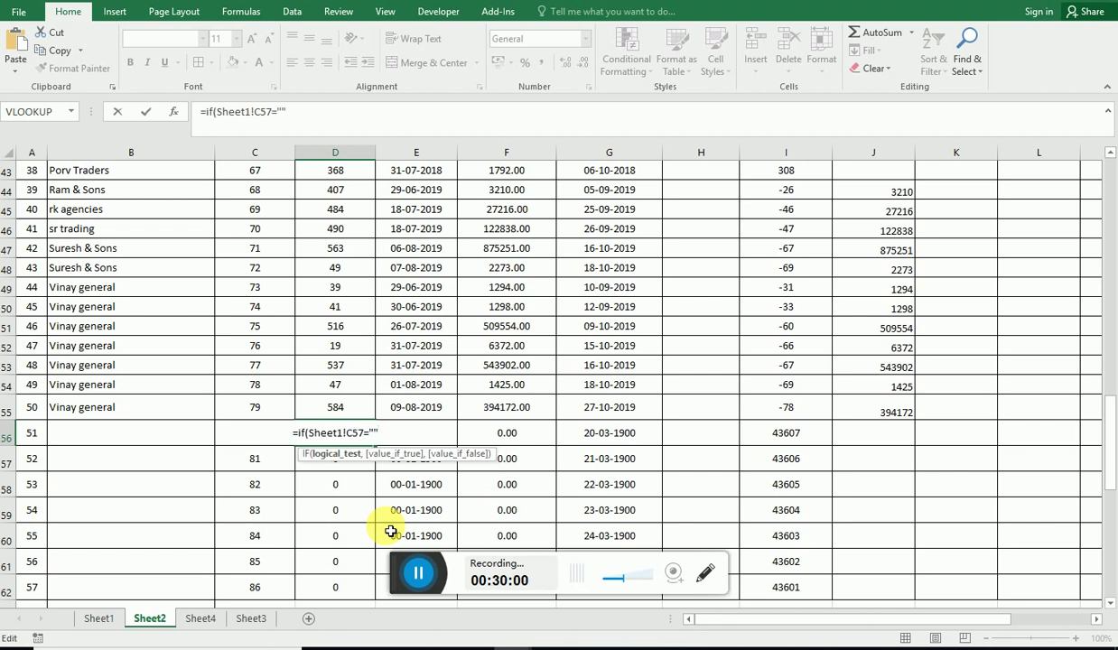
{"action": "type", "text": ",\"\""}
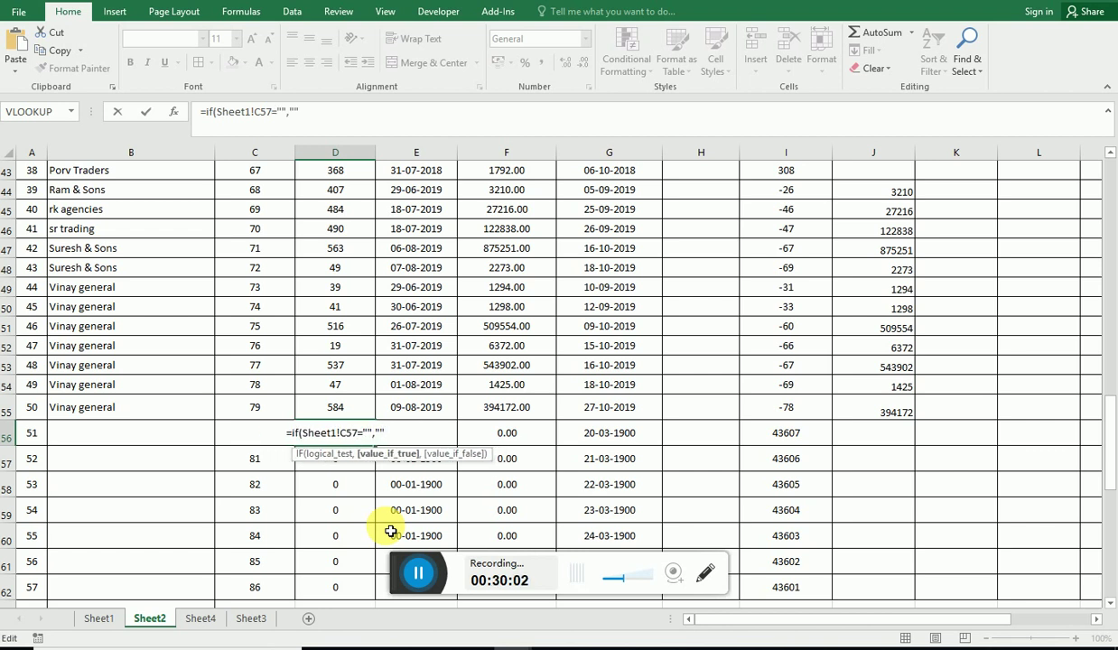
{"action": "type", "text": ",Sheet1!C57"}
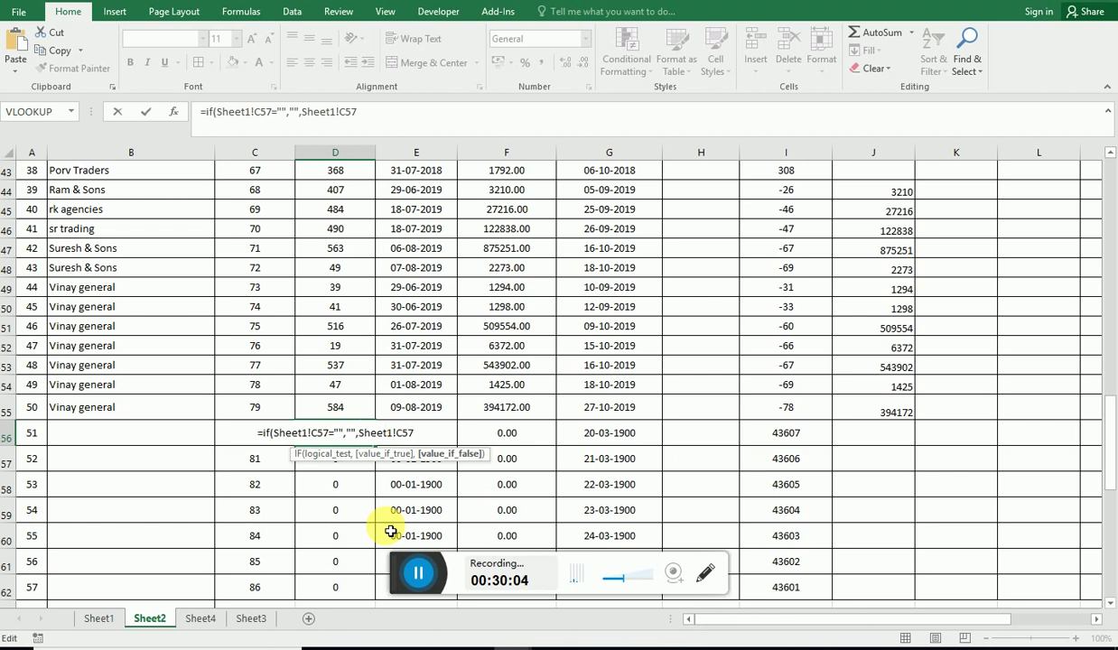
{"action": "type", "text": ")"}
{"action": "key", "text": "Return"}
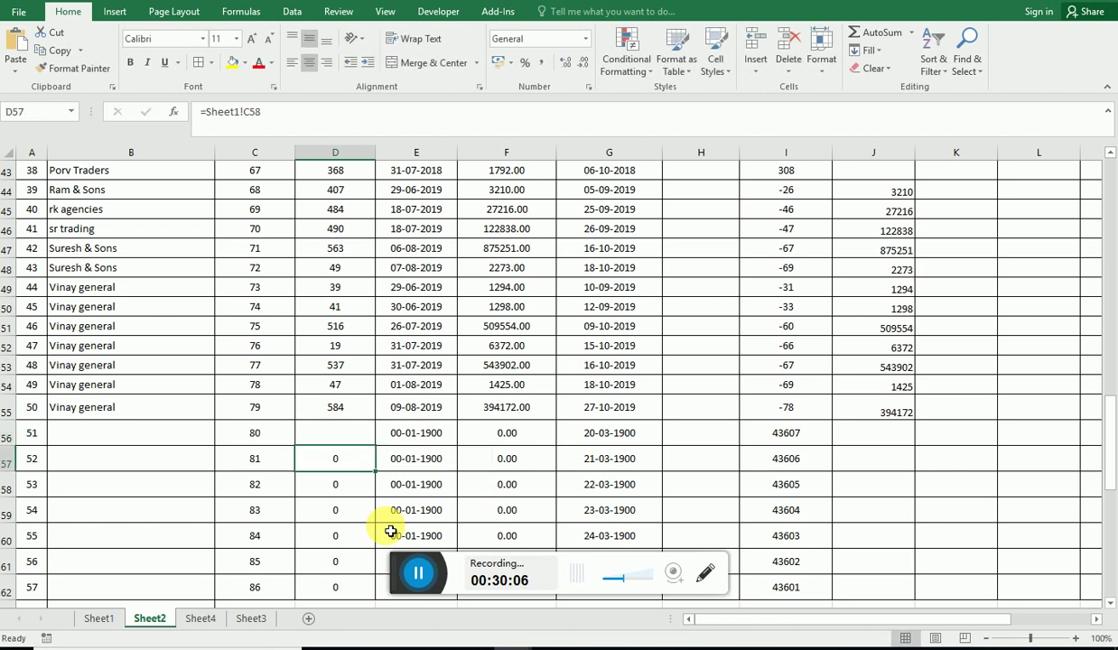
{"action": "key", "text": "Up"}
{"action": "scroll", "coordinate": [388, 479], "scroll_direction": "down", "scroll_amount": 2}
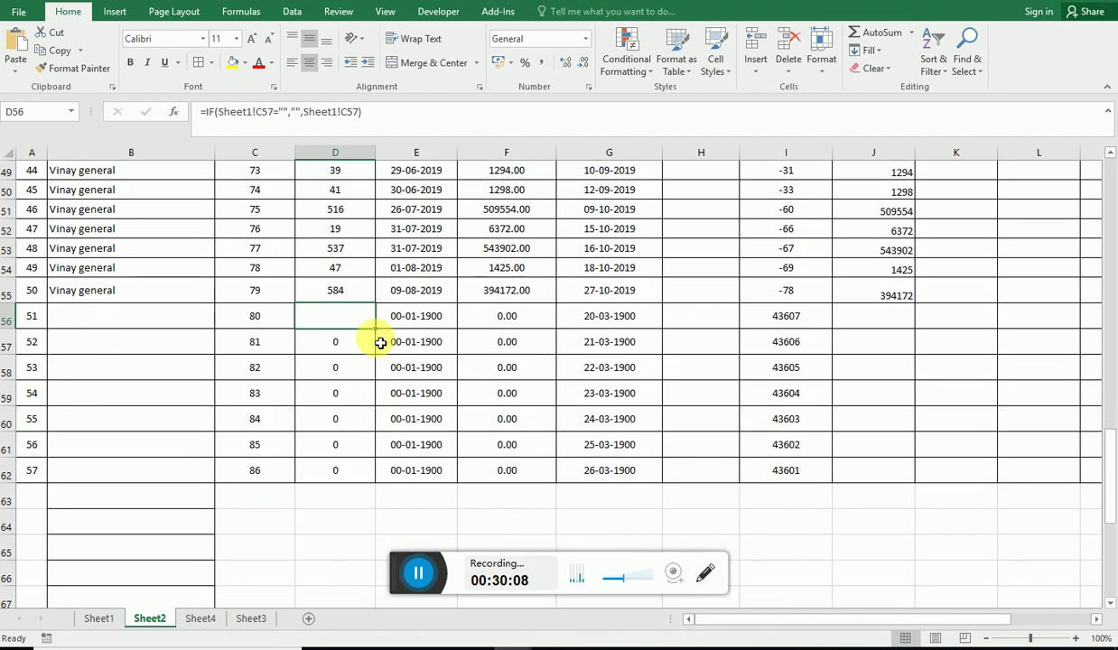
{"action": "double_click", "coordinate": [380, 333]}
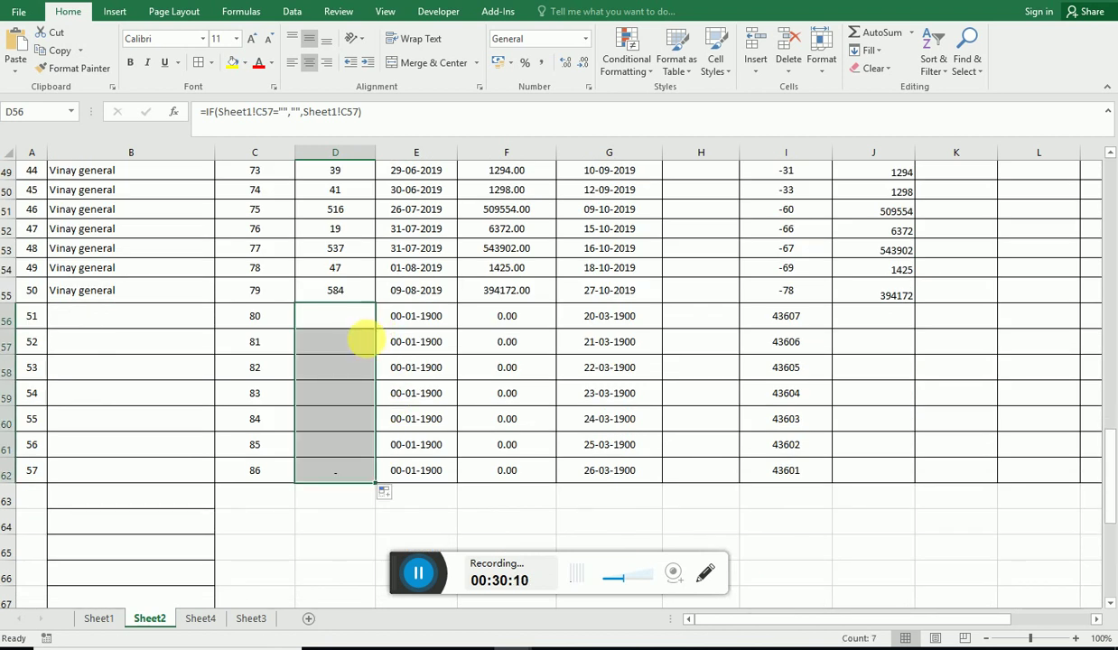
Step: Change E56 to =IF(Sheet1!A57="","",Sheet1!A57) and copy it down to E62
{"action": "left_click", "coordinate": [417, 318]}
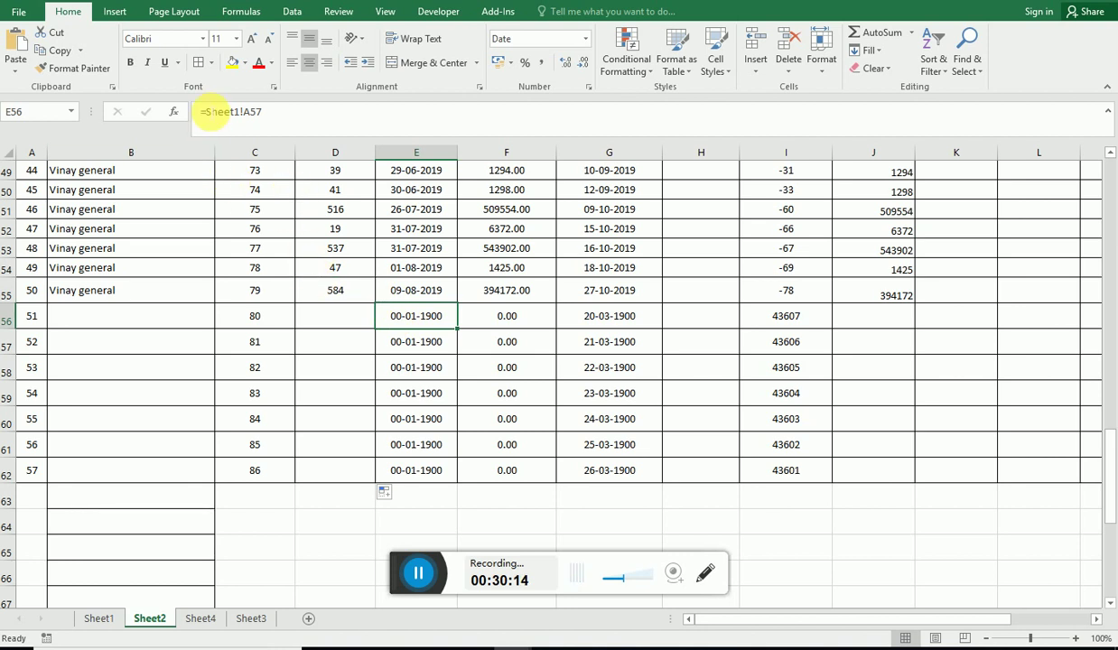
{"action": "left_click", "coordinate": [205, 112]}
{"action": "type", "text": "if"}
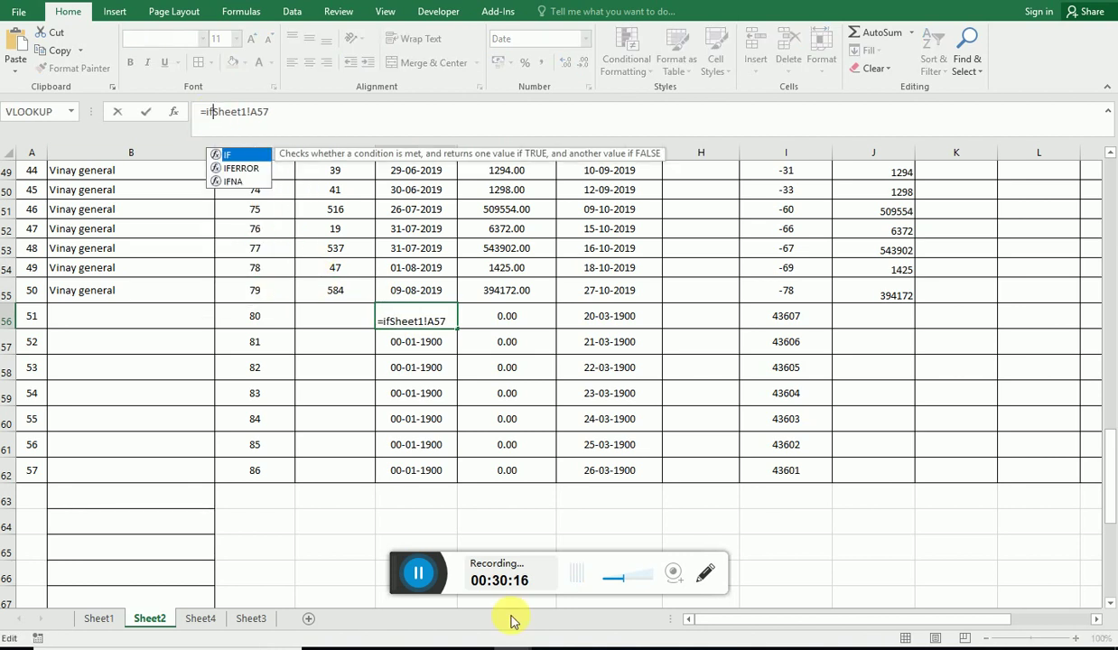
{"action": "key", "text": "shift+End"}
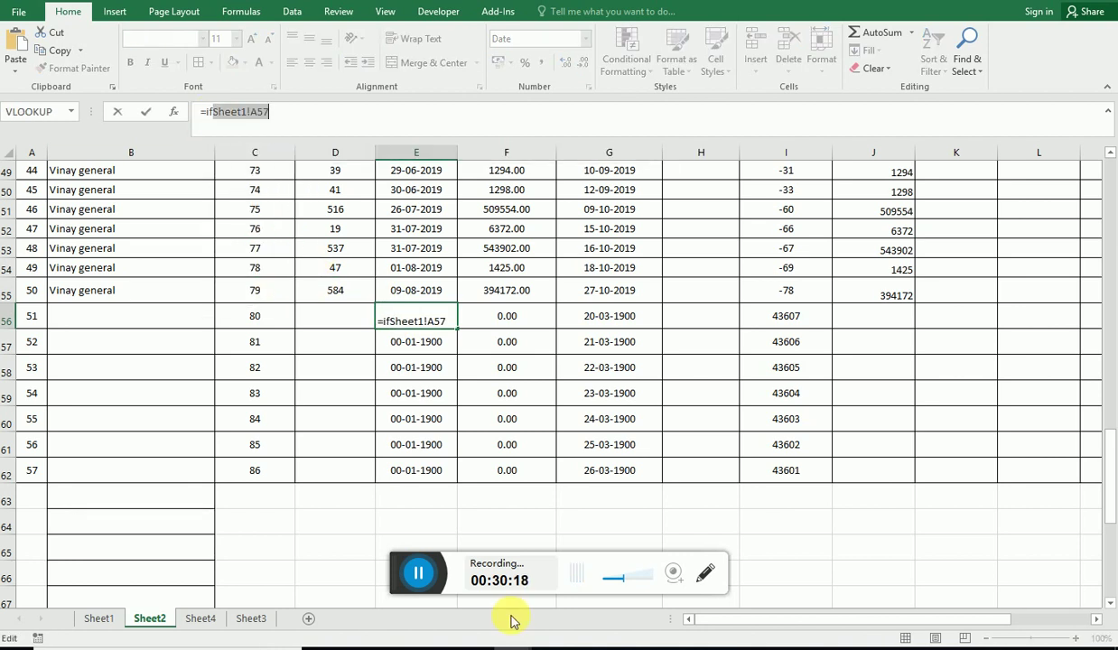
{"action": "key", "text": "Left"}
{"action": "key", "text": "Left"}
{"action": "key", "text": "Left"}
{"action": "key", "text": "Left"}
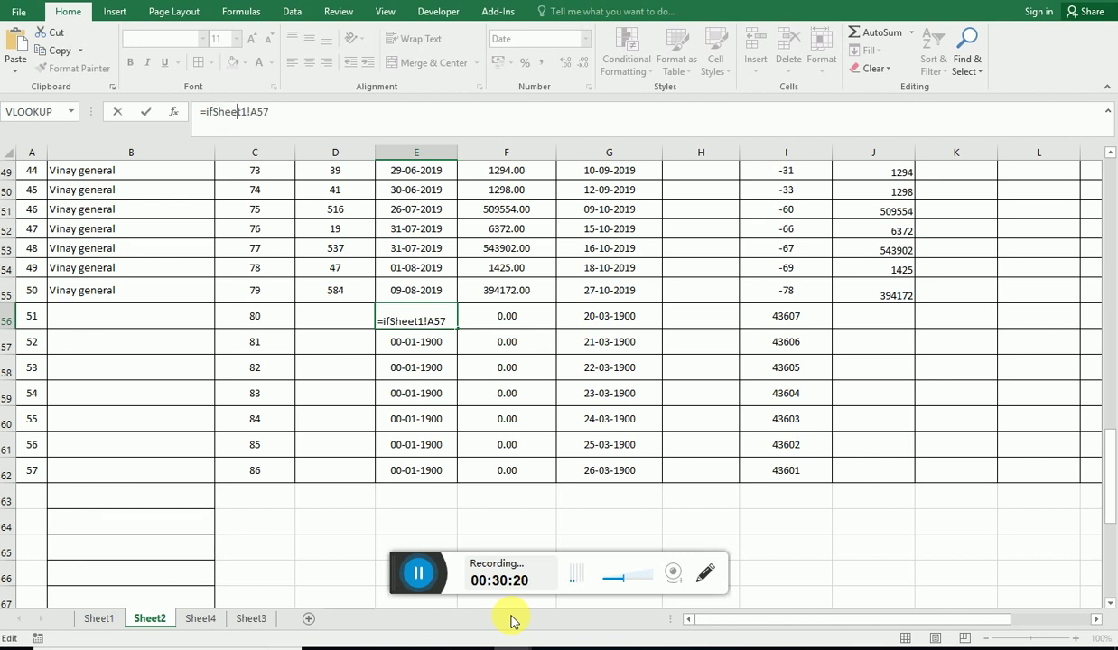
{"action": "type", "text": "(Sheet1!A57="}
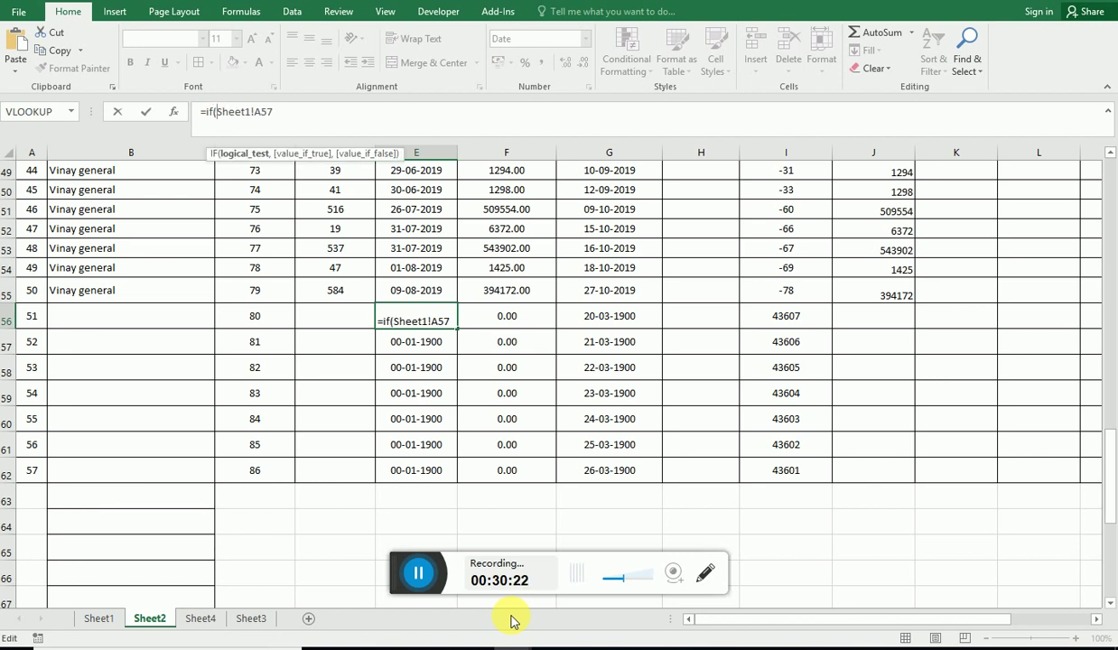
{"action": "type", "text": "\"\""}
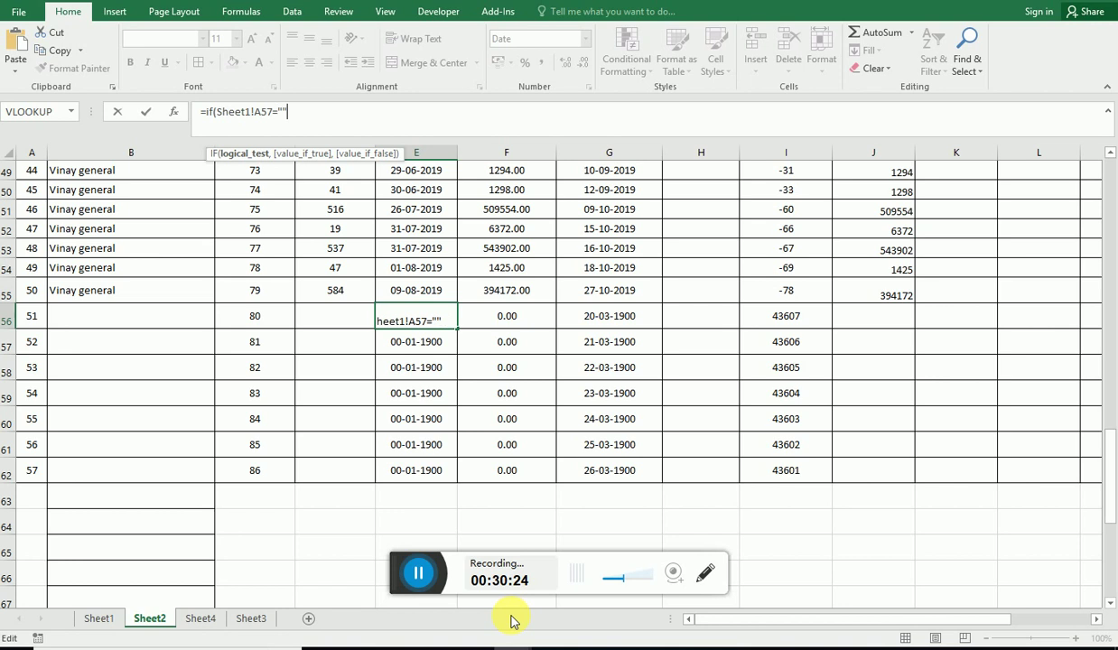
{"action": "type", "text": ",\"\""}
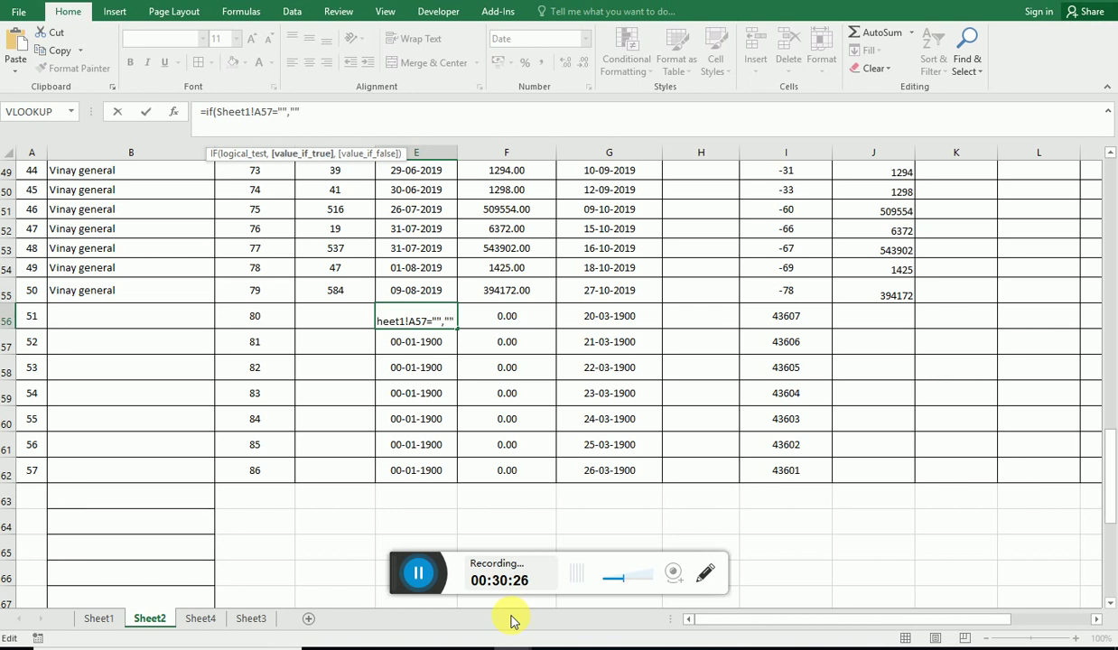
{"action": "type", "text": ",Sheet1!A57"}
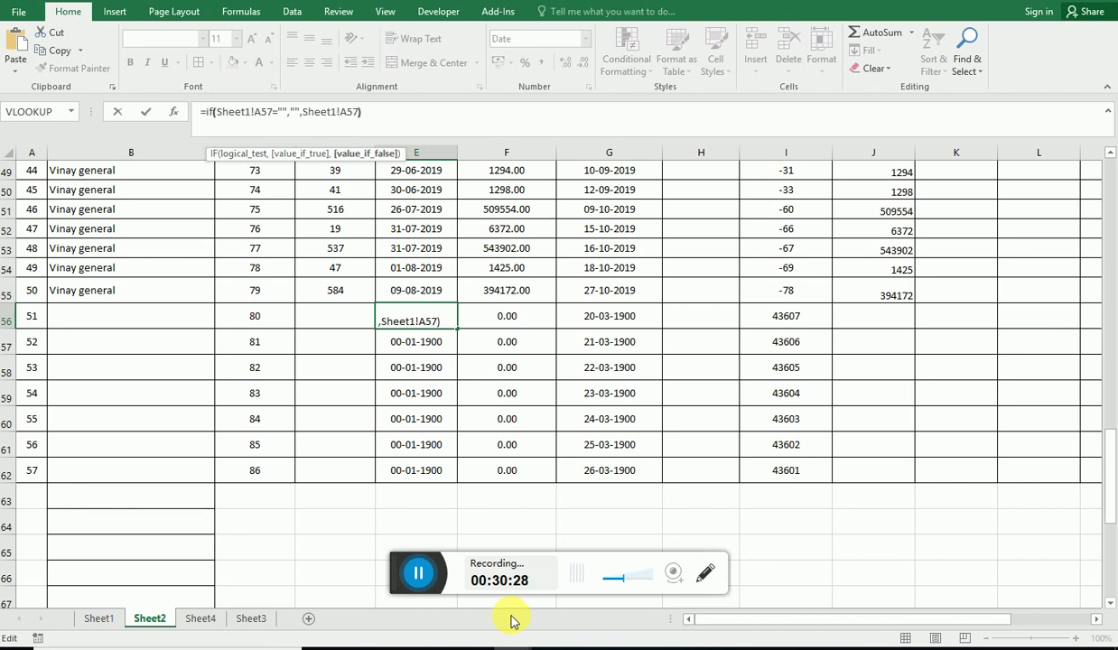
{"action": "key", "text": "Return"}
{"action": "key", "text": "Up"}
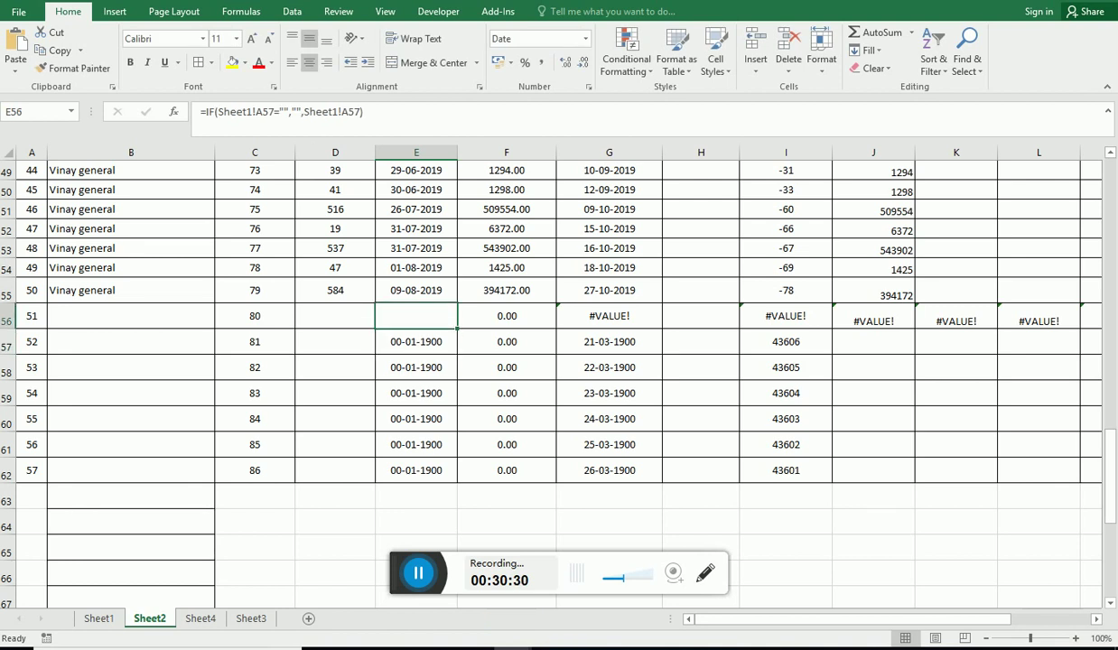
{"action": "double_click", "coordinate": [458, 329]}
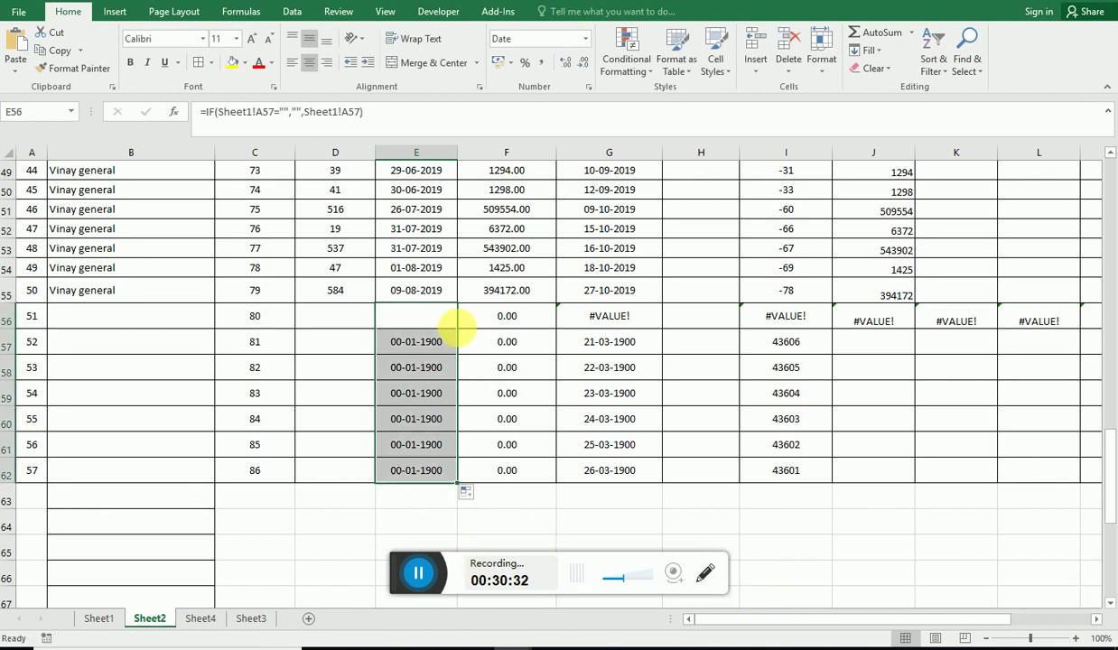
Step: Rewrite F56 as =IF(Sheet1!D57="","",Sheet1!D57) so it shows blank
{"action": "left_click", "coordinate": [502, 315]}
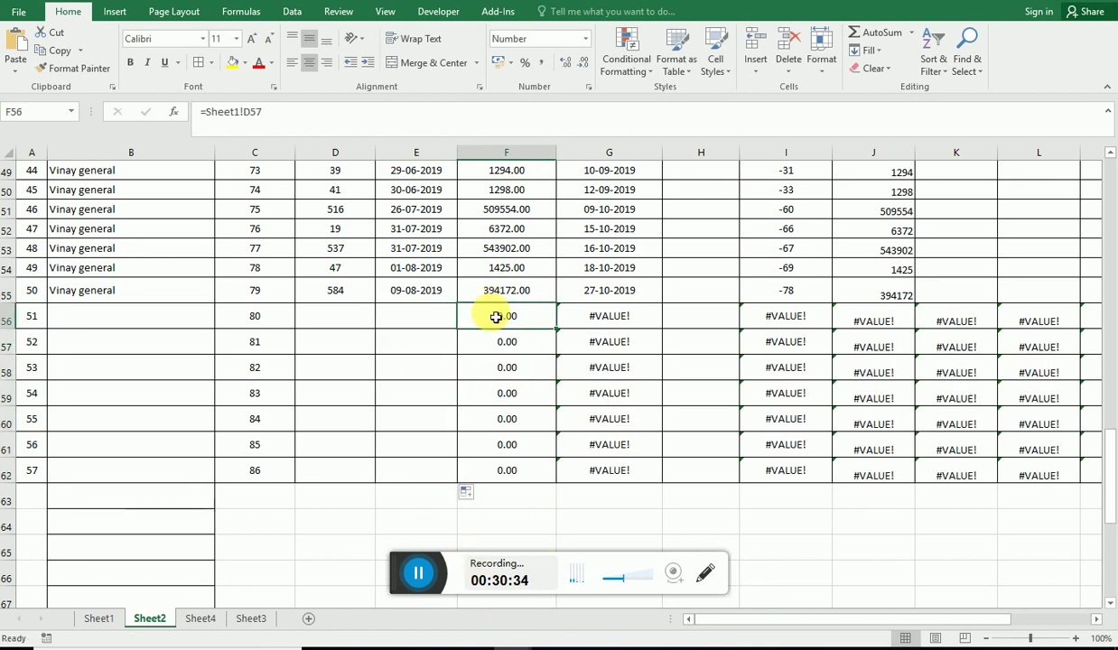
{"action": "left_click", "coordinate": [205, 112]}
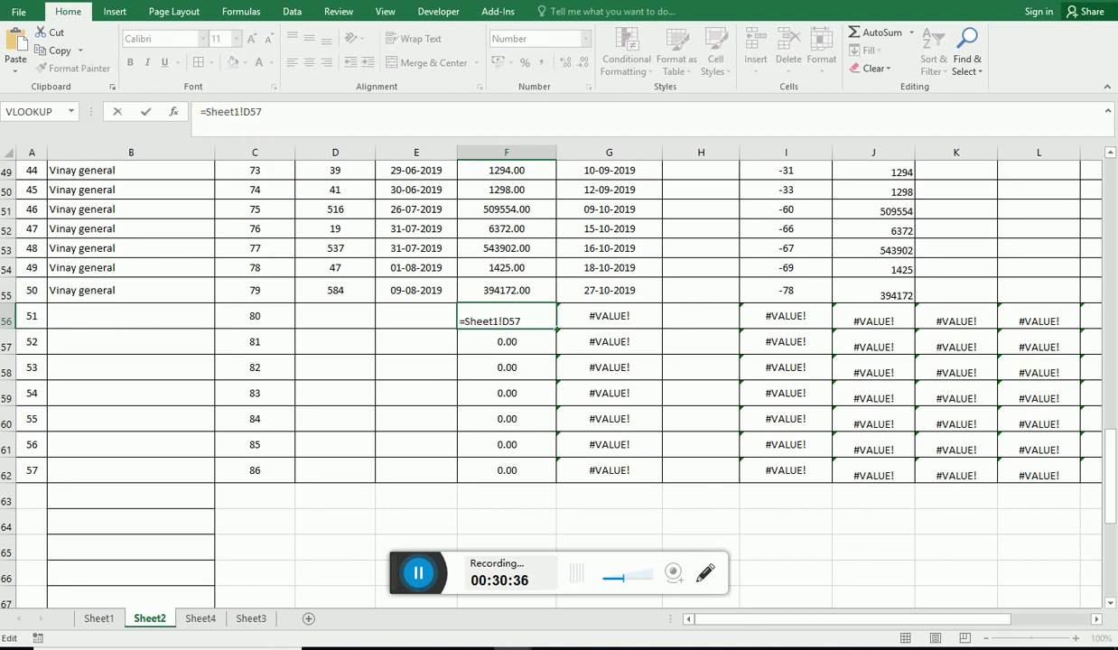
{"action": "type", "text": "if"}
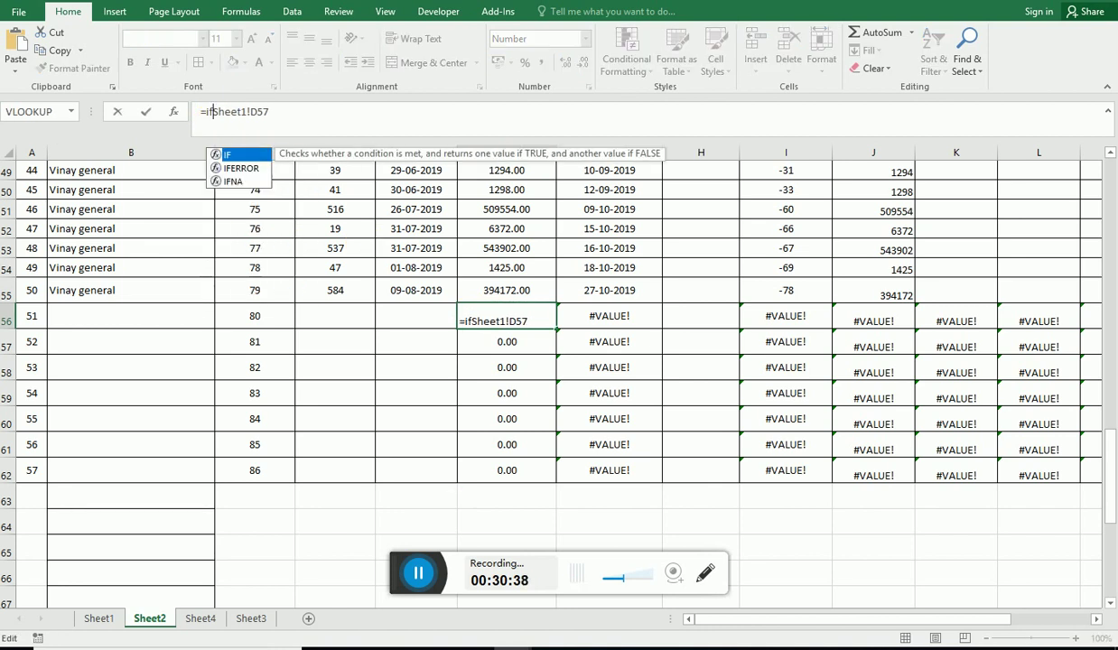
{"action": "type", "text": "("}
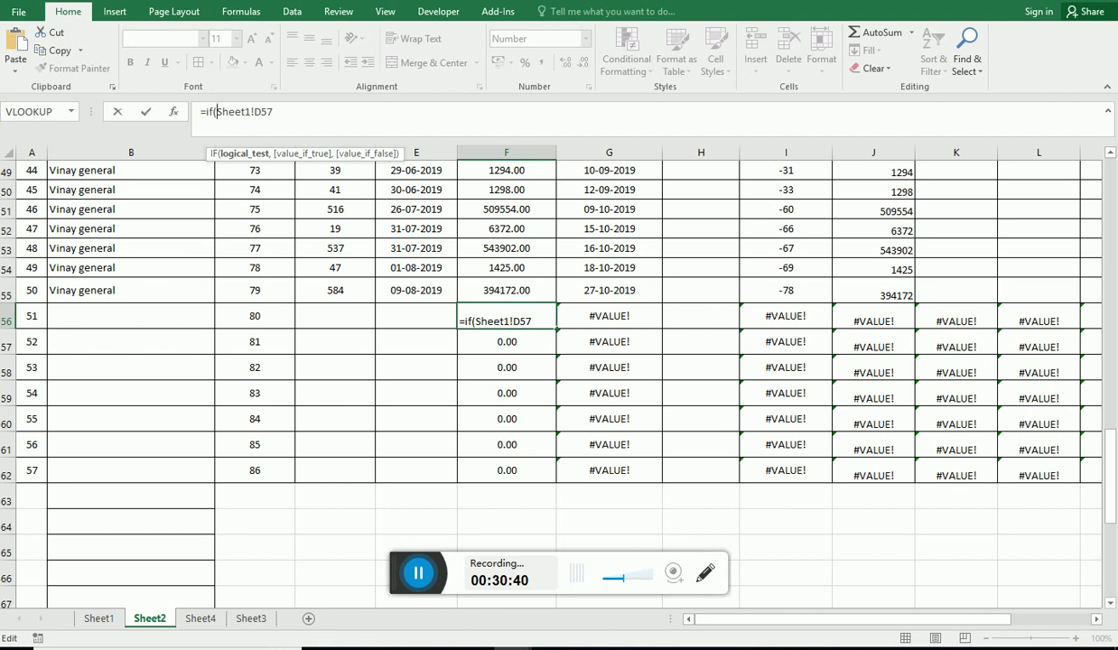
{"action": "key", "text": "shift+End"}
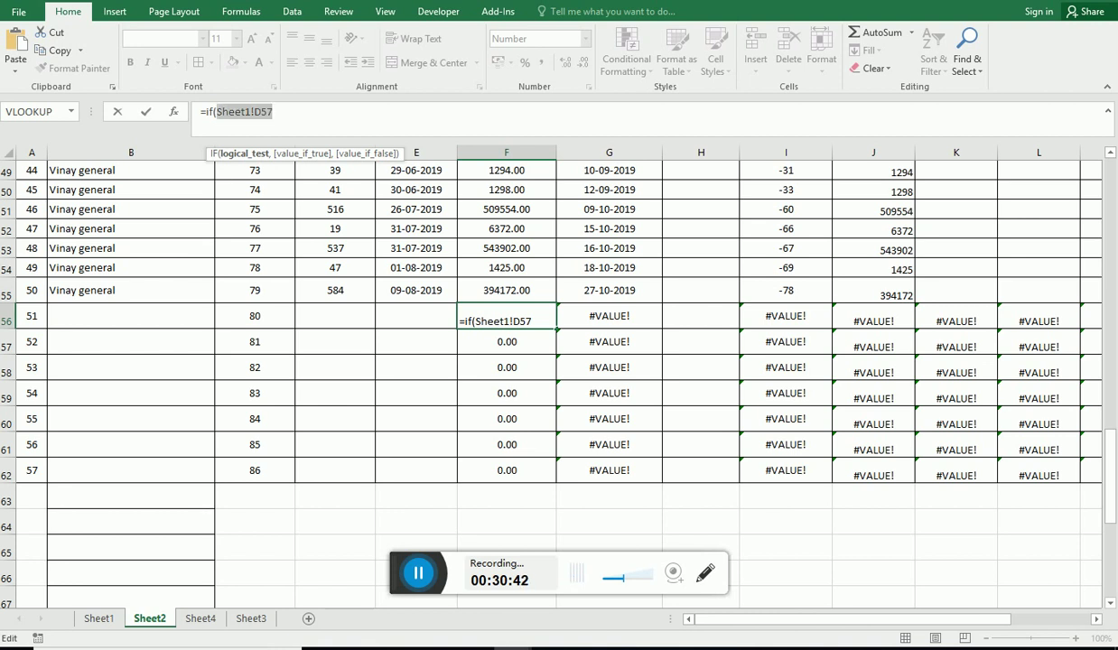
{"action": "key", "text": "Right"}
{"action": "type", "text": "\""}
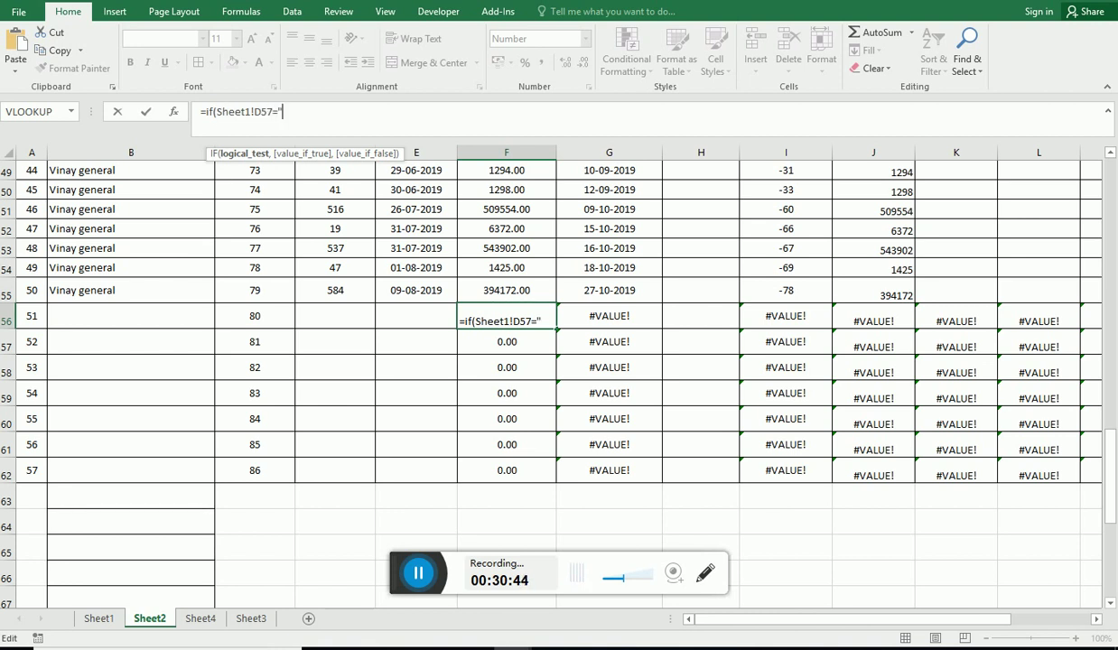
{"action": "type", "text": ",\"\","}
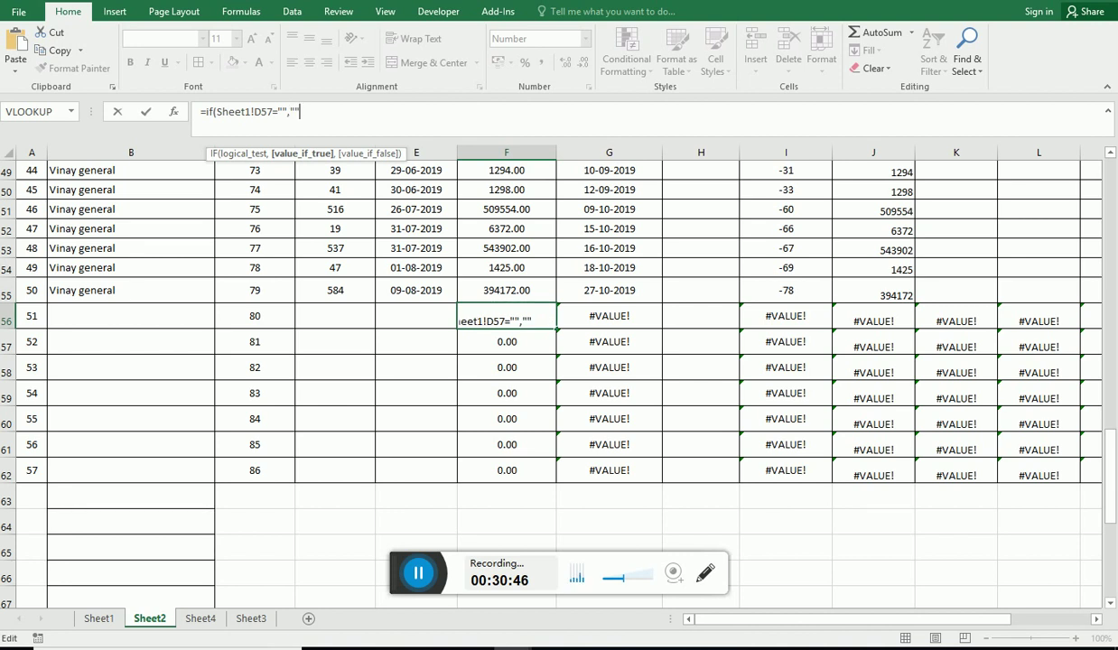
{"action": "type", "text": "Sheet1!D57"}
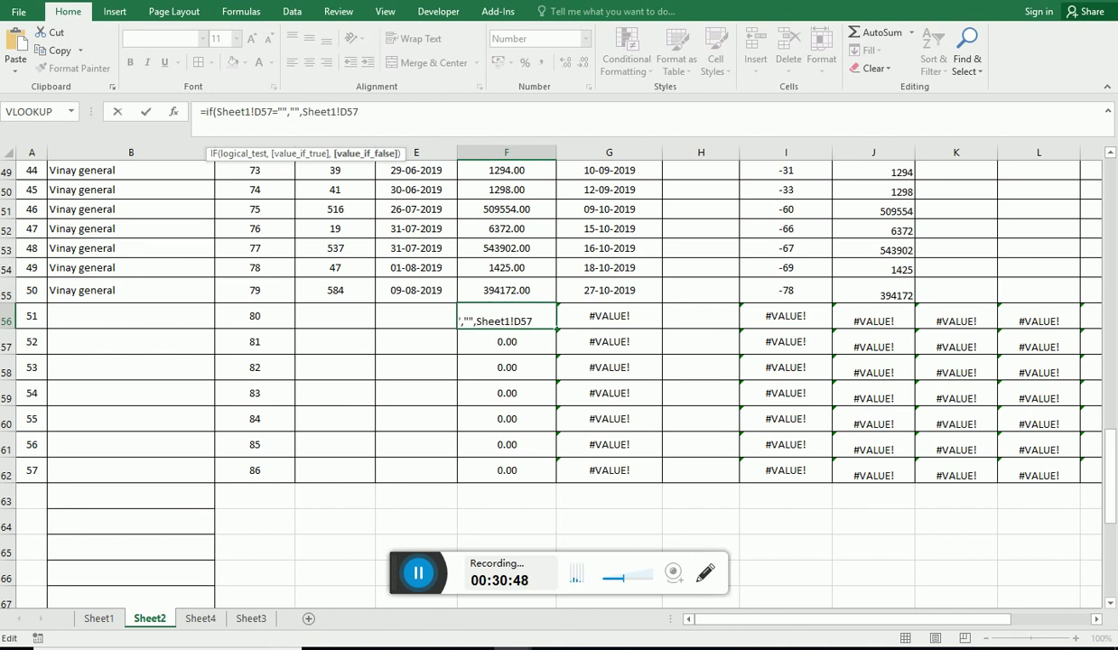
{"action": "key", "text": "Return"}
{"action": "key", "text": "Up"}
{"action": "key", "text": "Right"}
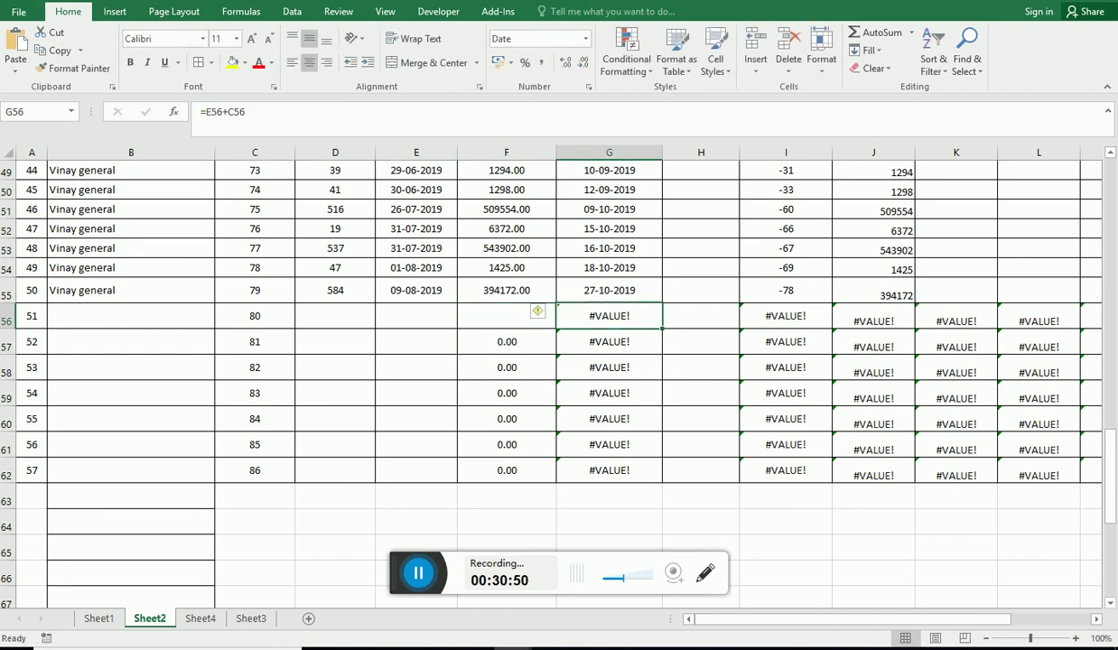
Step: Wrap G56's formula as =ISERROR(E56+C56), removing the rejected extra blank argument
{"action": "key", "text": "F2"}
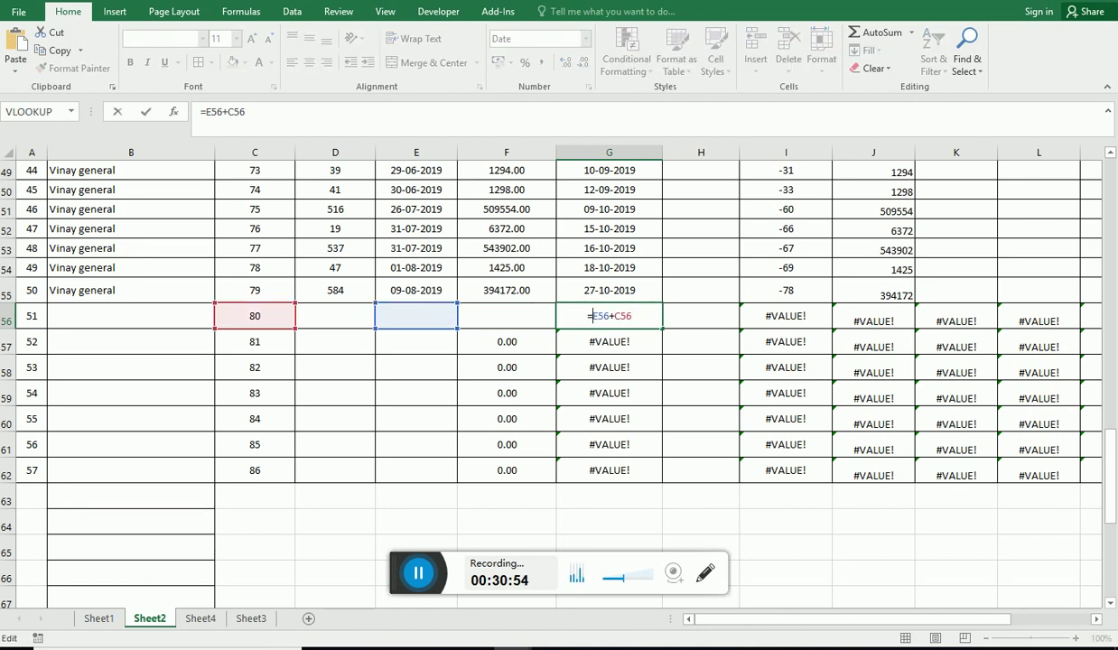
{"action": "type", "text": "is"}
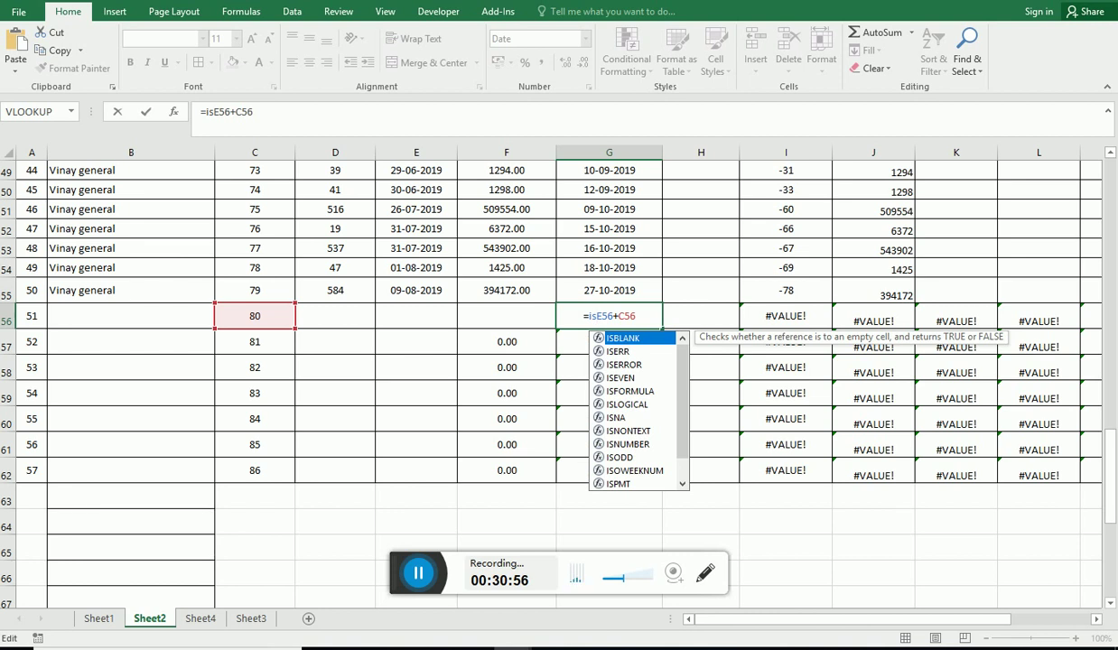
{"action": "type", "text": "e"}
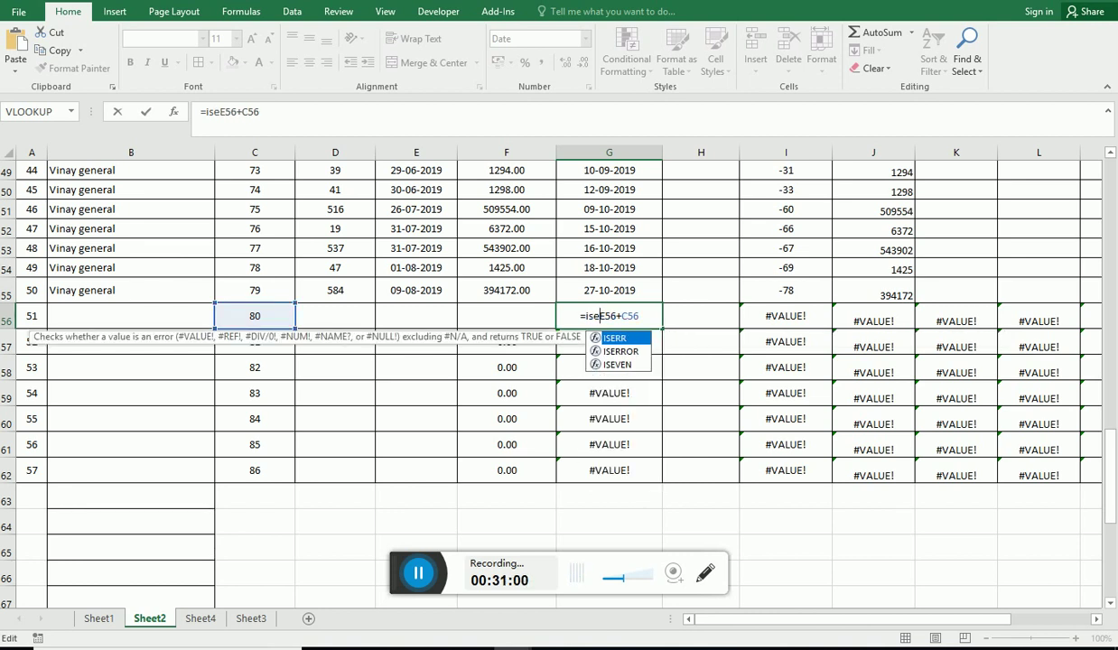
{"action": "type", "text": "rror"}
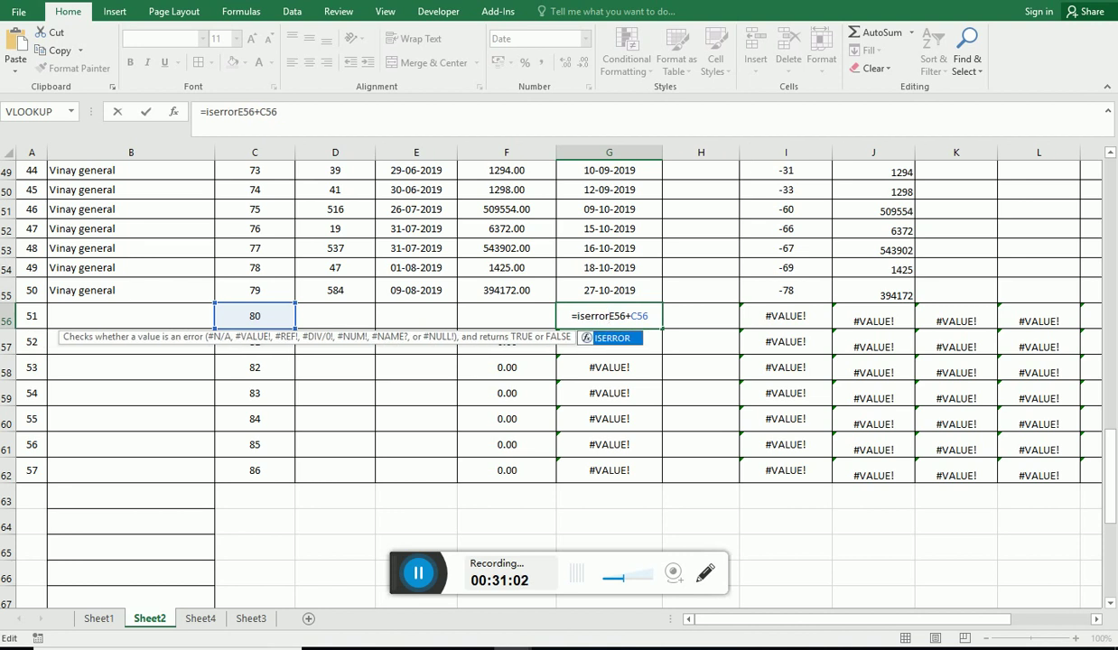
{"action": "type", "text": "("}
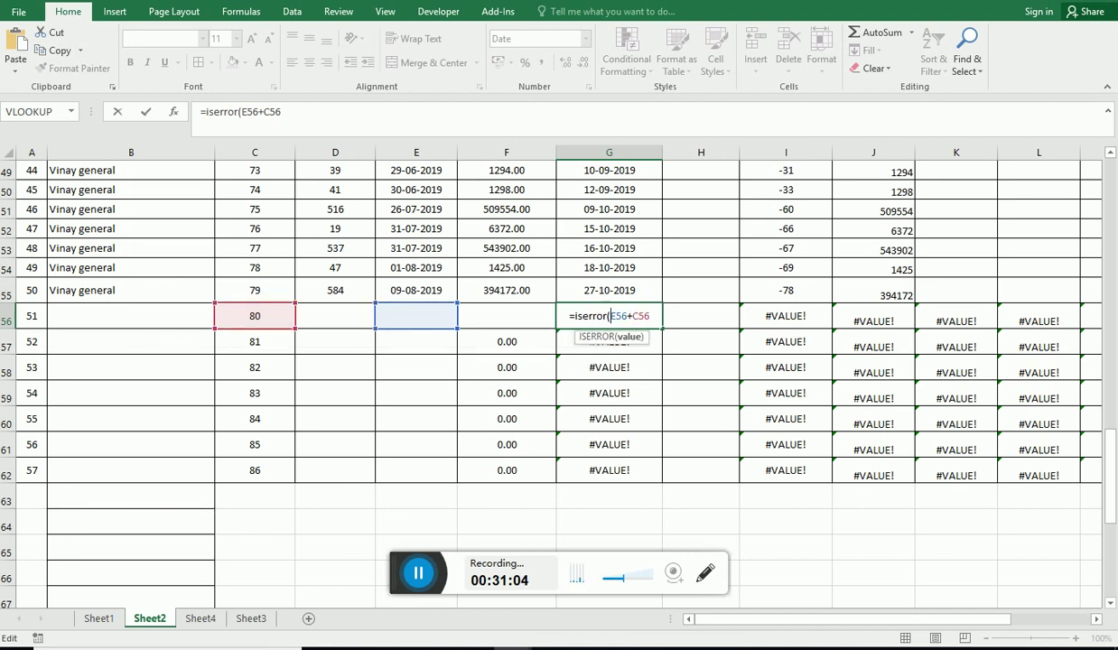
{"action": "type", "text": ")"}
{"action": "key", "text": "Return"}
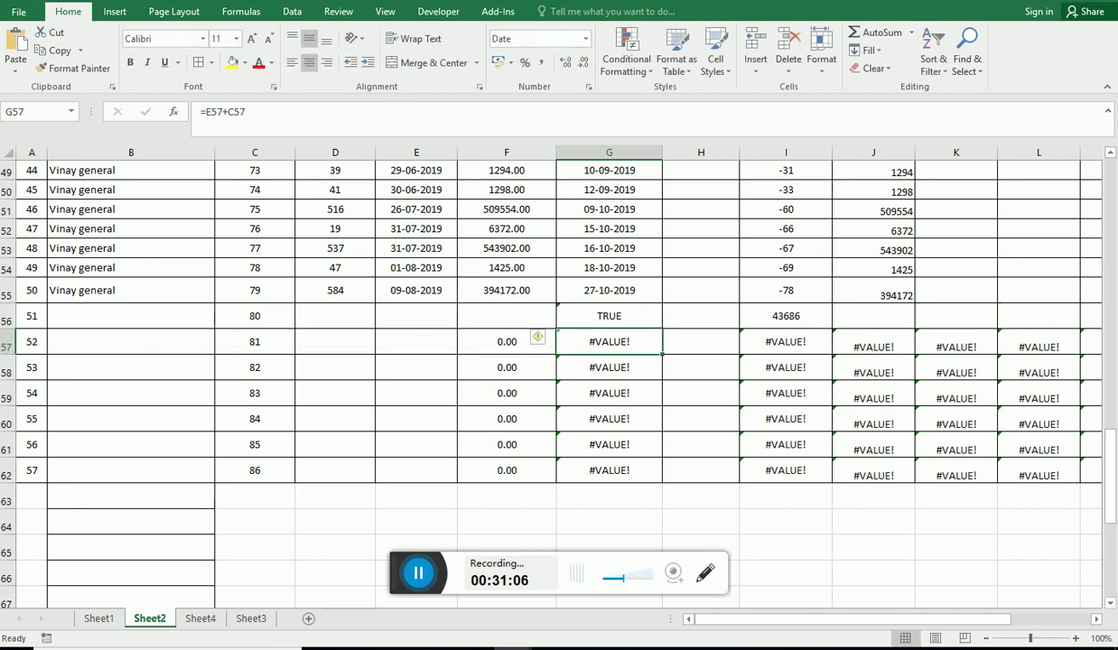
{"action": "key", "text": "Up"}
{"action": "key", "text": "F2"}
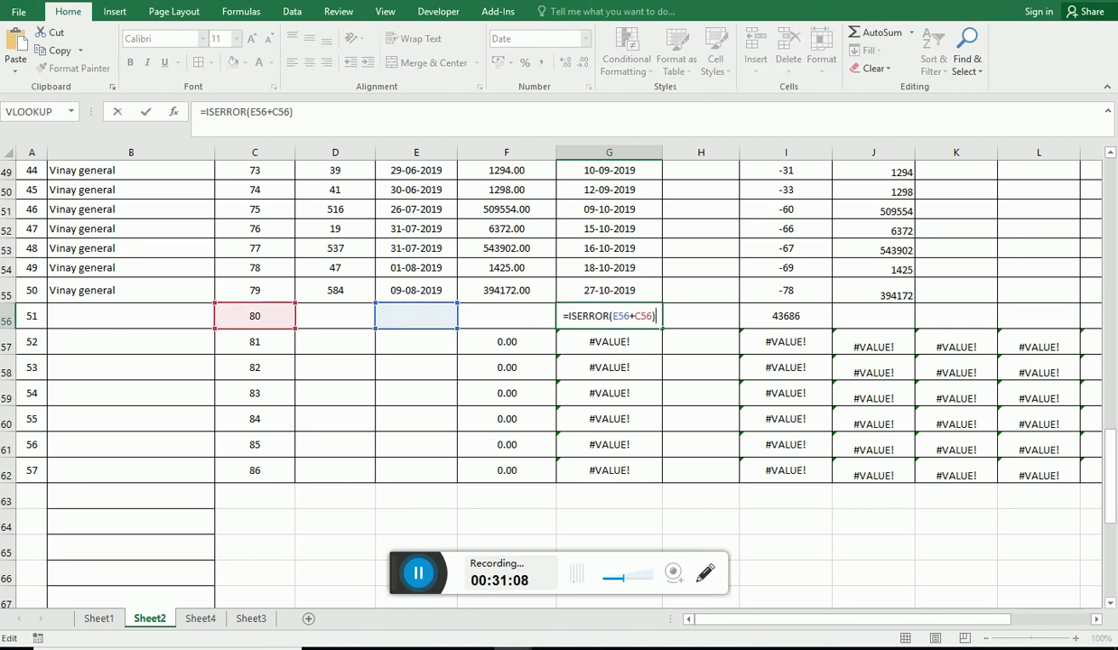
{"action": "key", "text": "Left"}
{"action": "type", "text": ","}
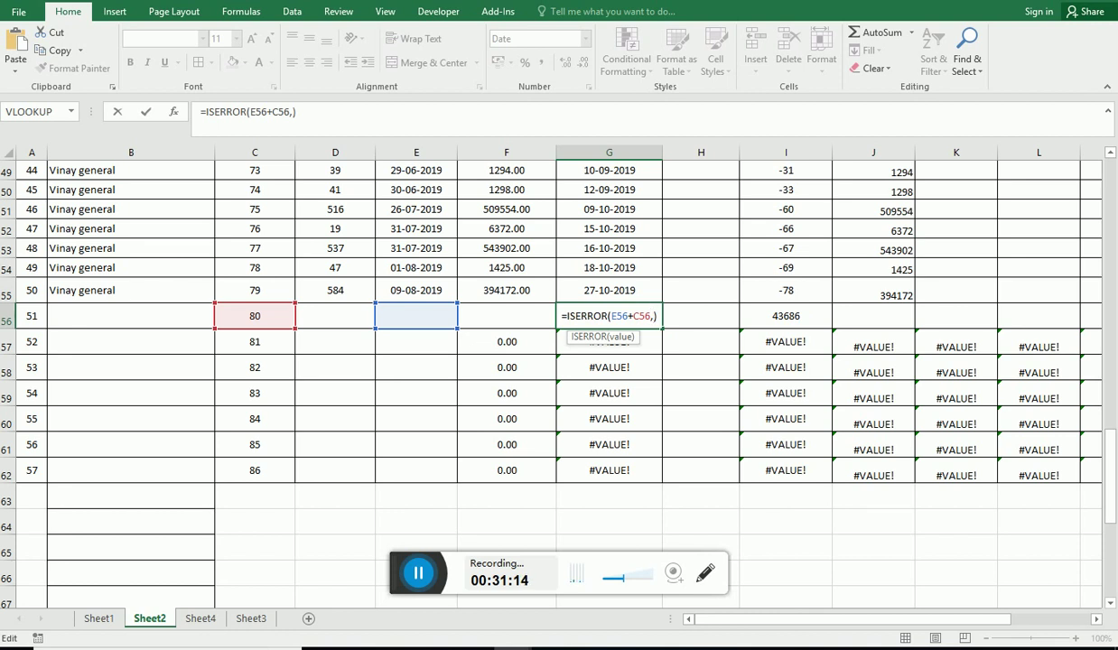
{"action": "type", "text": "\"\""}
{"action": "key", "text": "Return"}
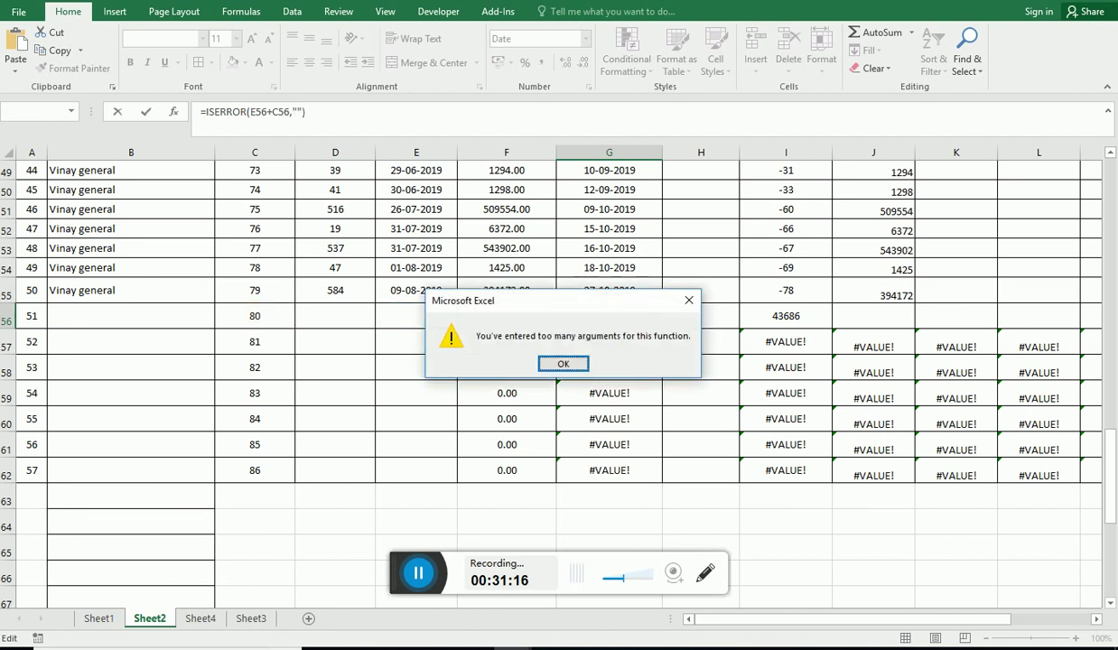
{"action": "key", "text": "Return"}
{"action": "key", "text": "BackSpace"}
{"action": "key", "text": "BackSpace"}
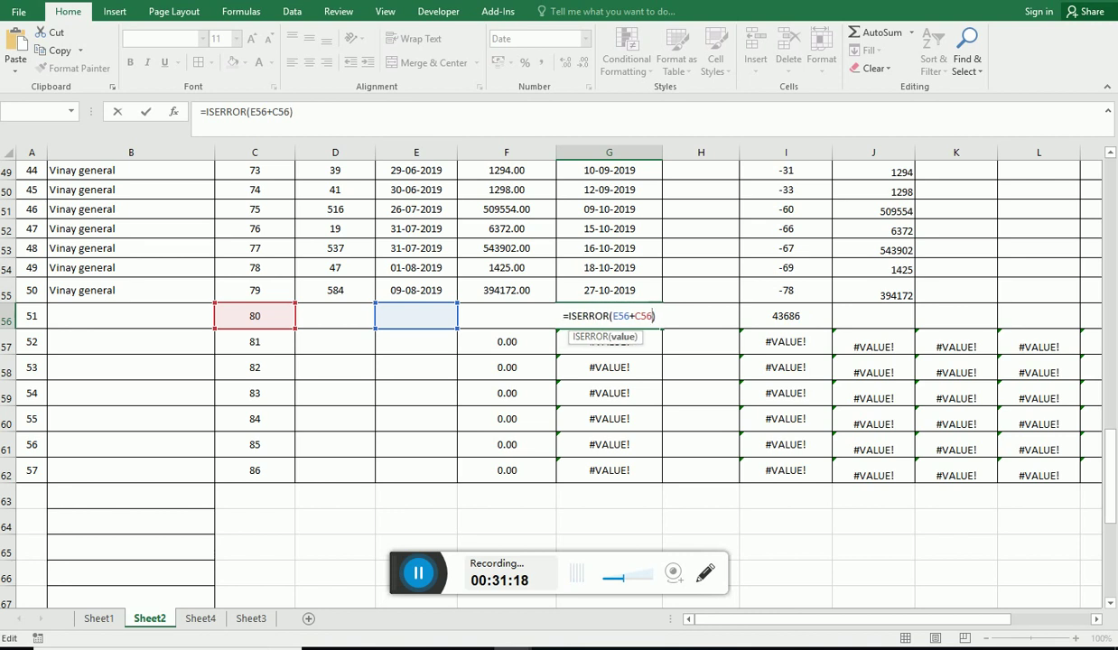
{"action": "key", "text": "Return"}
Step: Clear the 80 from C56 and copy G56's formula down to G62
{"action": "left_click", "coordinate": [416, 316]}
{"action": "key", "text": "Left"}
{"action": "key", "text": "Left"}
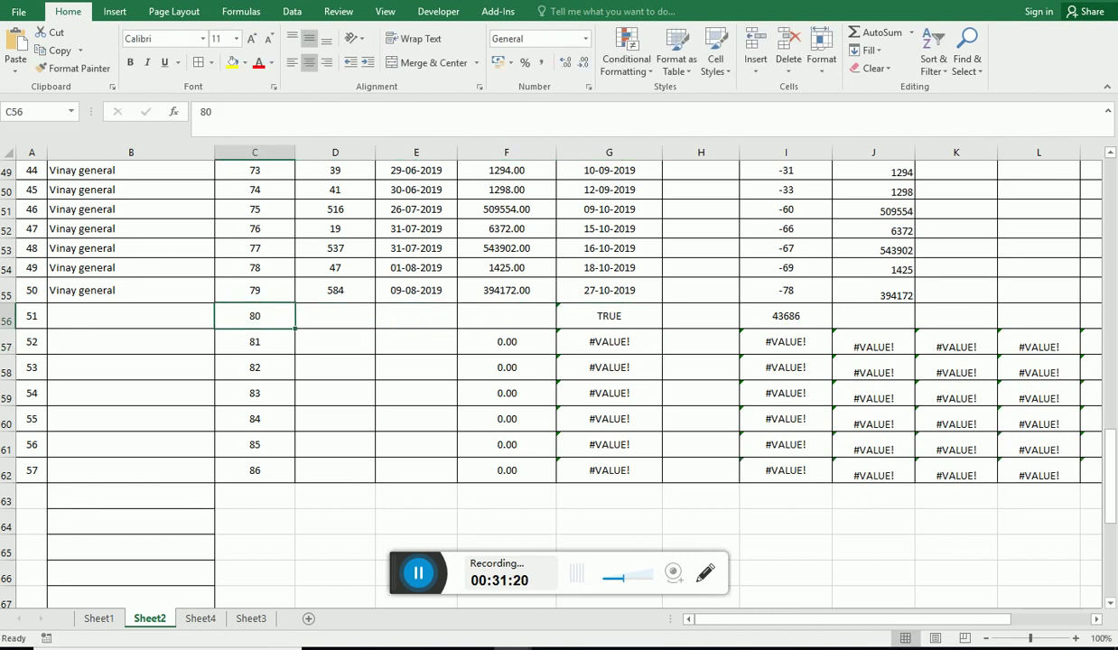
{"action": "key", "text": "Delete"}
{"action": "key", "text": "Down"}
{"action": "left_click", "coordinate": [255, 316]}
{"action": "left_click", "coordinate": [658, 323]}
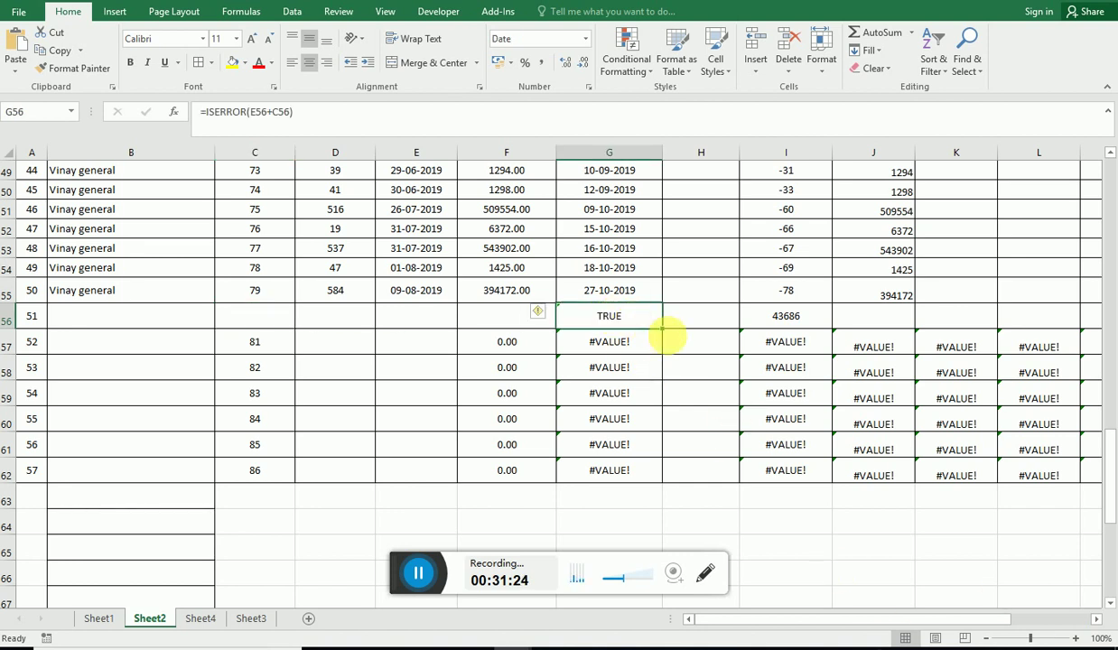
{"action": "double_click", "coordinate": [668, 330]}
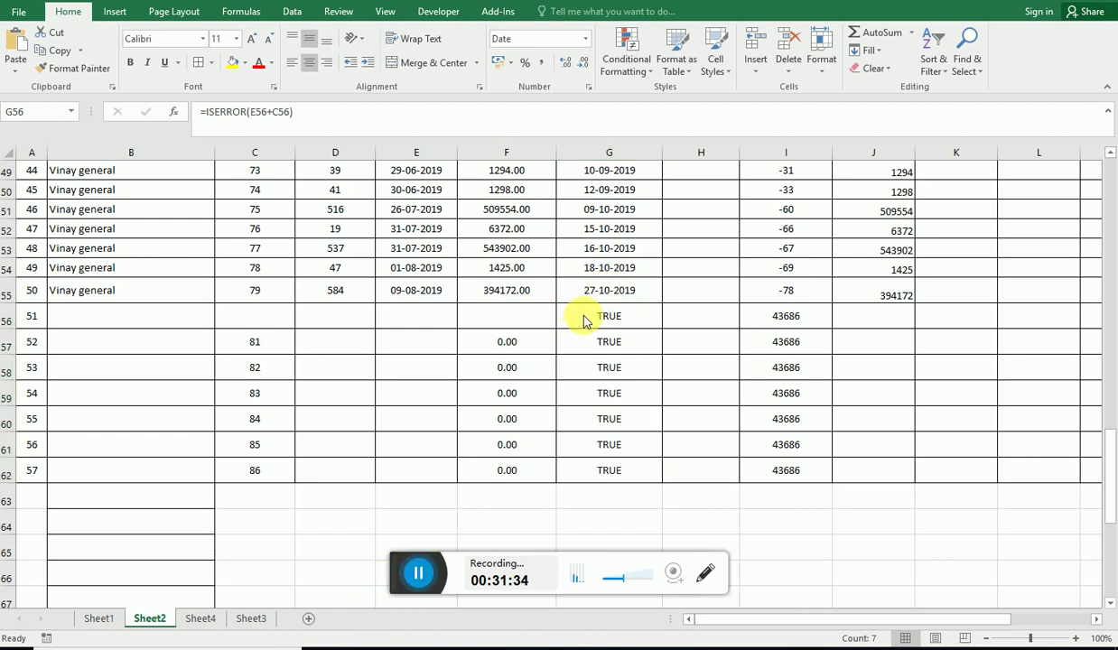
Step: Change G56 to =IFERROR(E56+C56,"") and fill it down to G62
{"action": "left_click", "coordinate": [609, 328]}
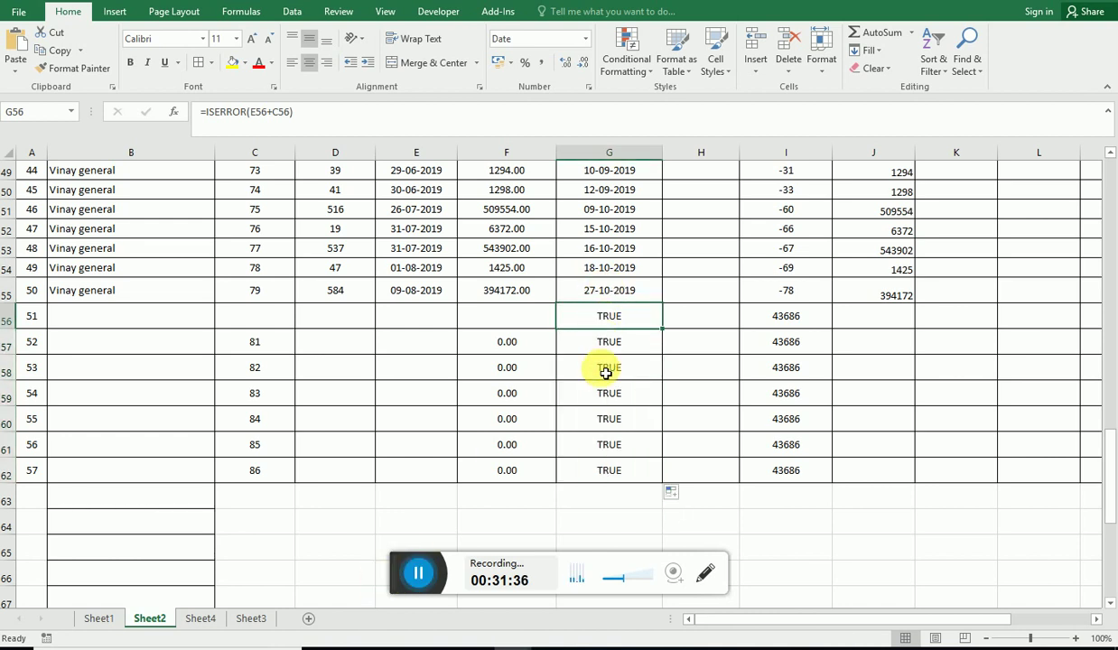
{"action": "key", "text": "F2"}
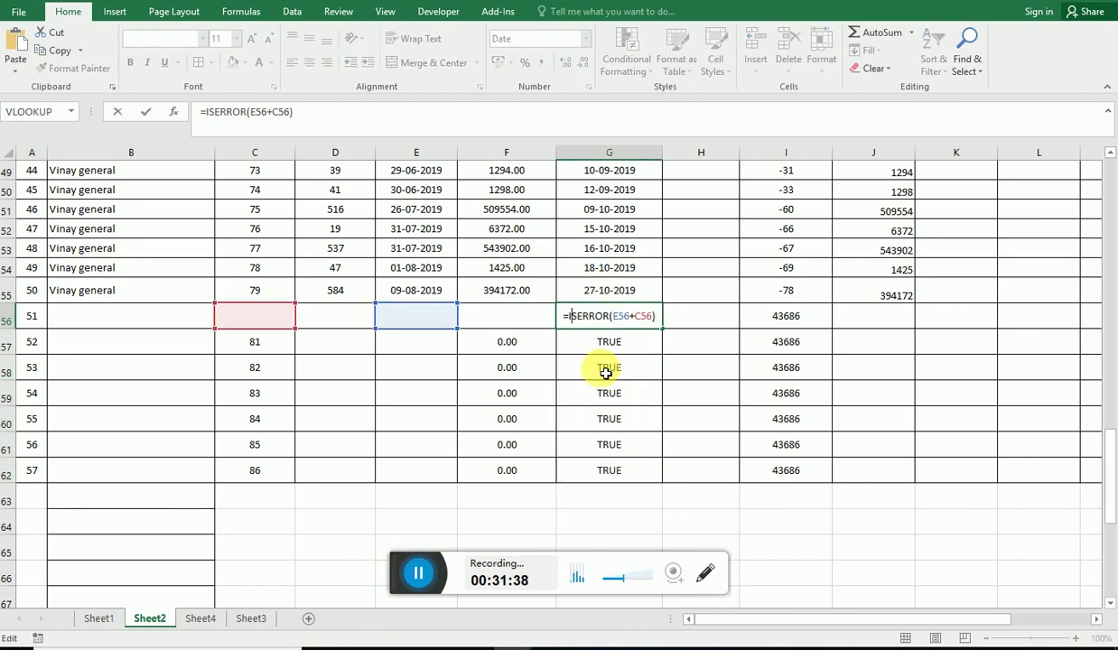
{"action": "key", "text": "Delete"}
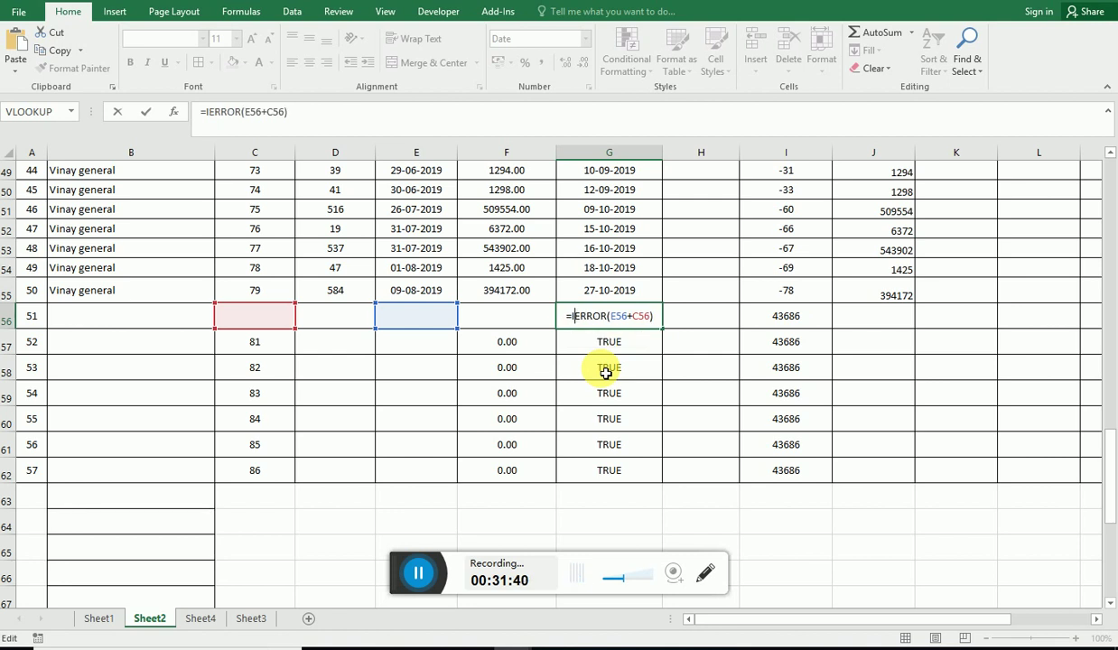
{"action": "type", "text": "F"}
{"action": "key", "text": "End"}
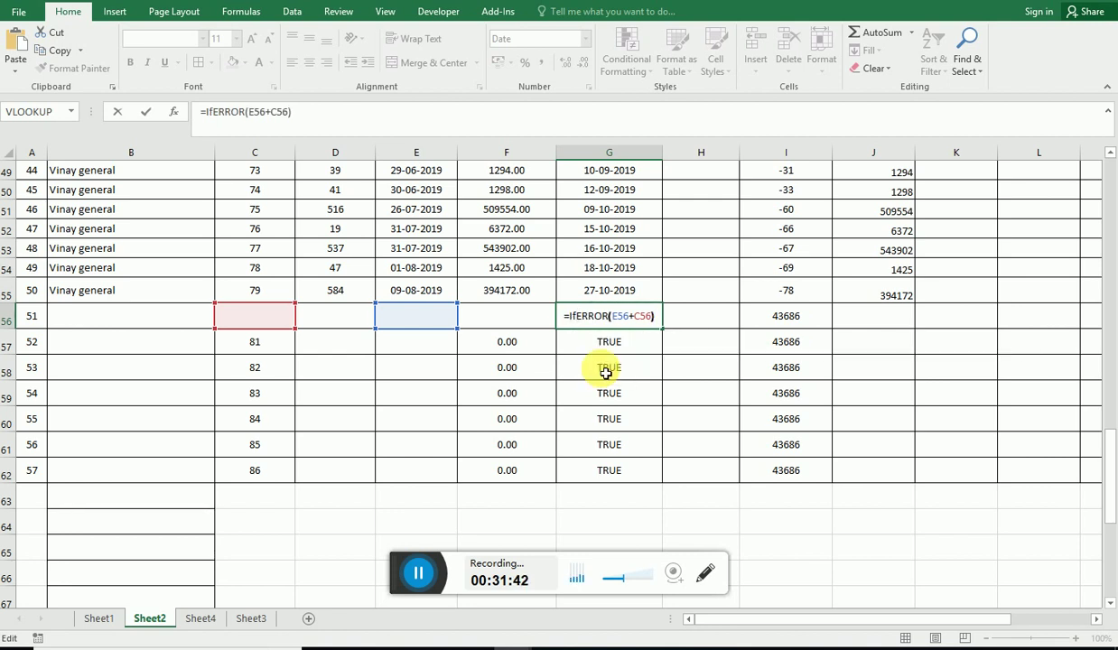
{"action": "key", "text": "Left"}
{"action": "type", "text": ","}
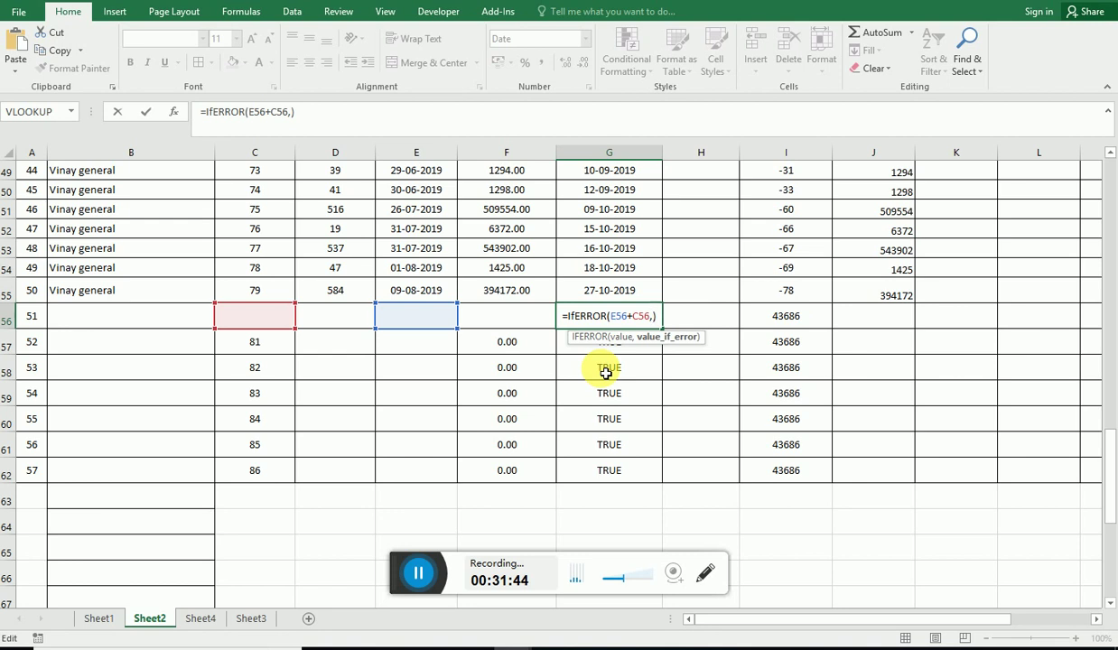
{"action": "type", "text": "\"\""}
{"action": "key", "text": "Return"}
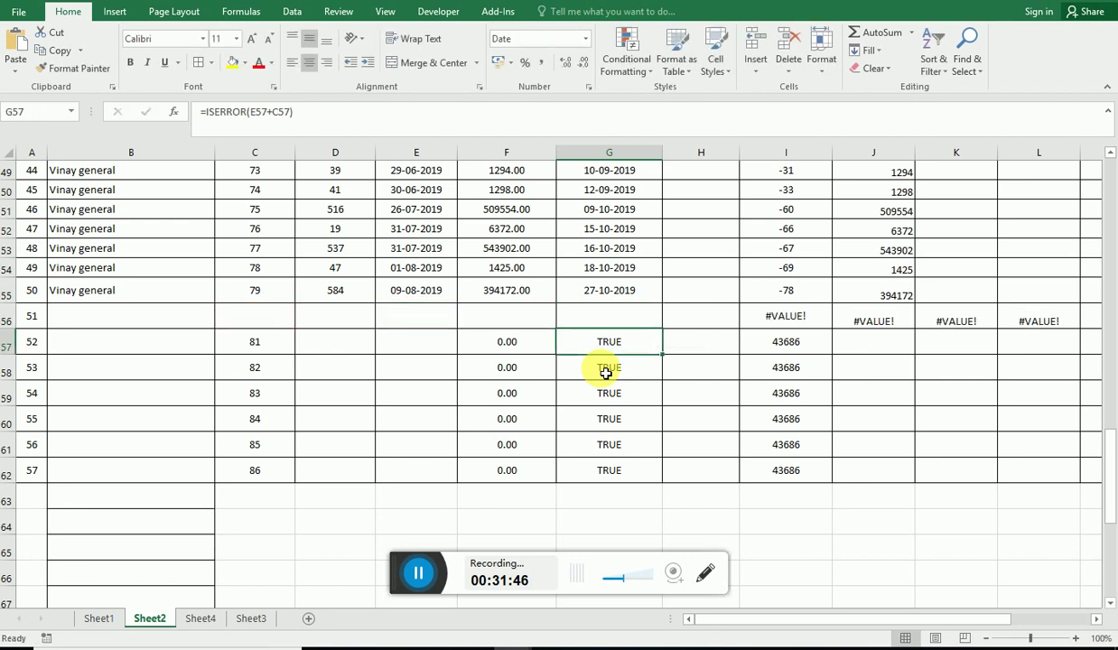
{"action": "key", "text": "Up"}
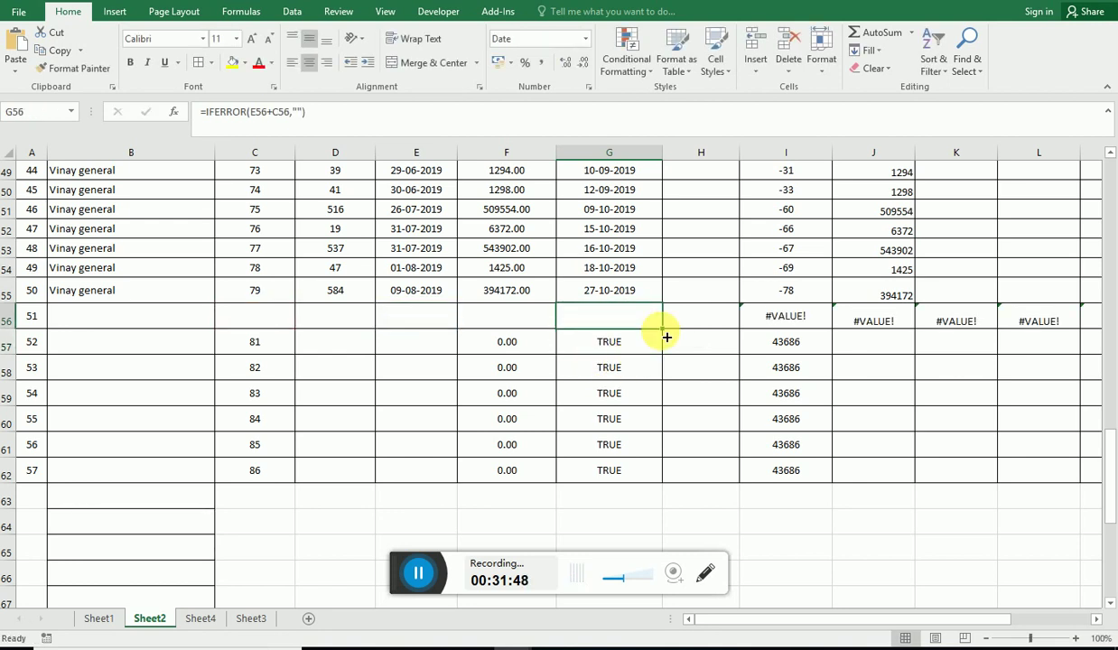
{"action": "left_click_drag", "start_coordinate": [667, 336], "coordinate": [663, 470]}
Step: Copy F56's formula down to F62 and select the leftover numbers in column C
{"action": "left_click", "coordinate": [517, 318]}
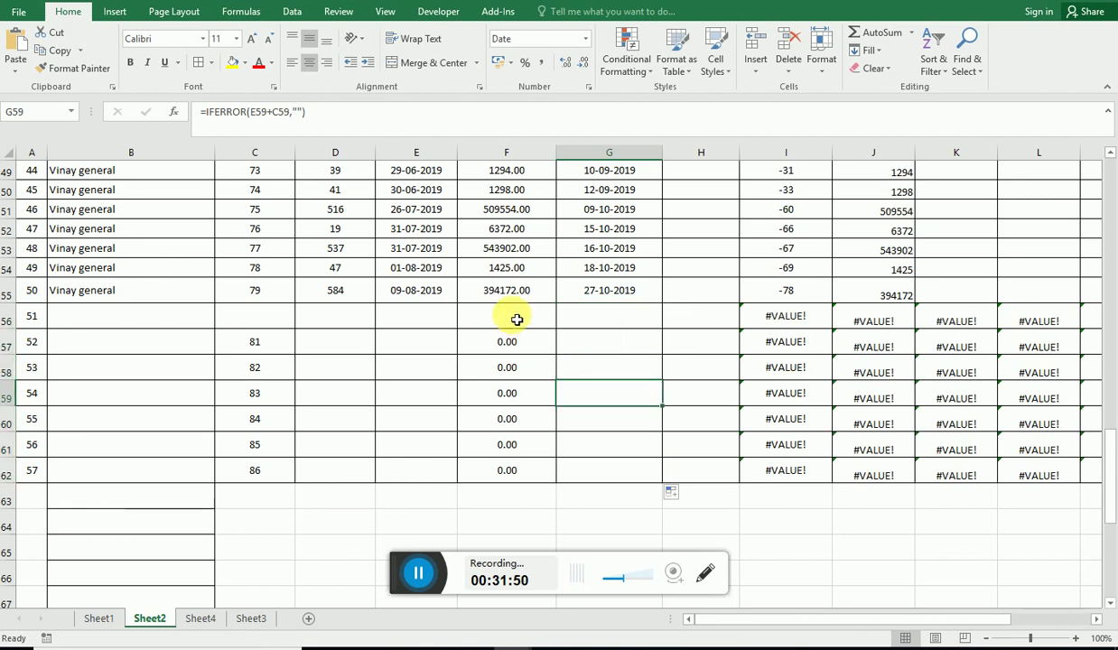
{"action": "left_click", "coordinate": [510, 341]}
{"action": "left_click", "coordinate": [536, 321]}
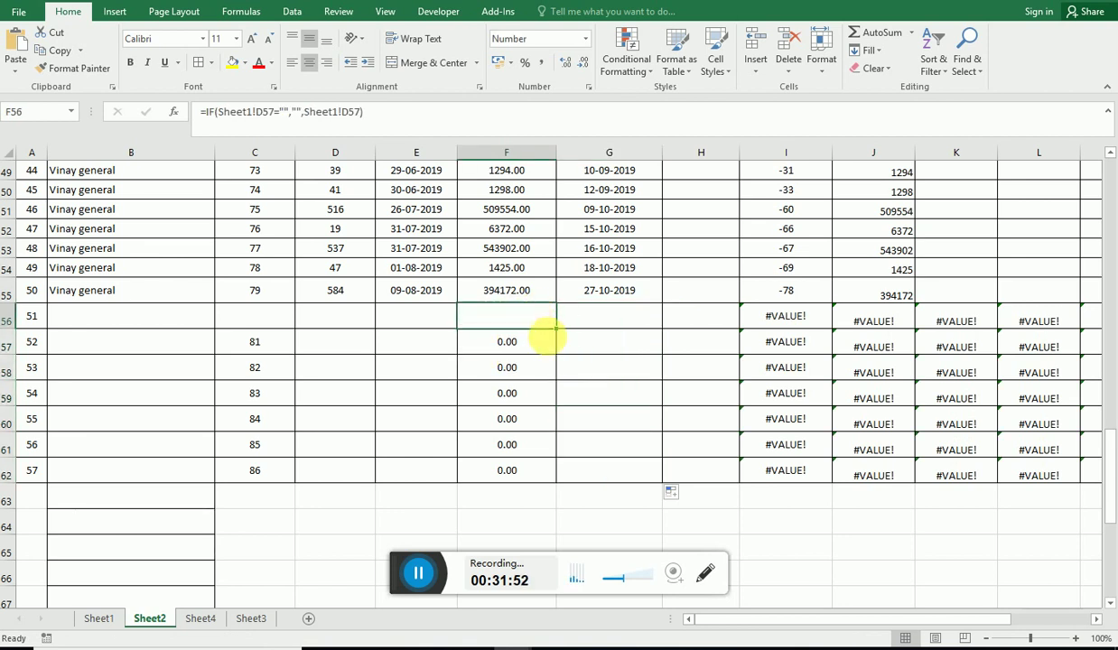
{"action": "left_click_drag", "start_coordinate": [562, 335], "coordinate": [542, 470]}
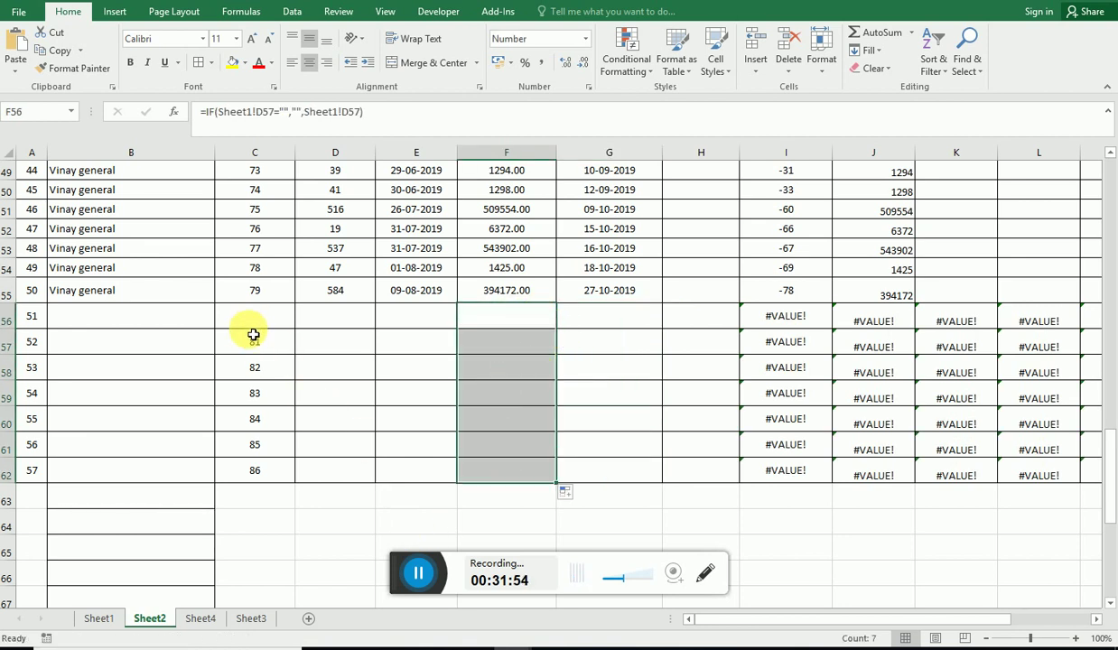
{"action": "left_click_drag", "start_coordinate": [252, 331], "coordinate": [257, 473]}
Step: Clear 81–86 from C57:C62, then set I56 to =IFERROR(TODAY()-G56,"") and fill to I62
{"action": "key", "text": "Delete"}
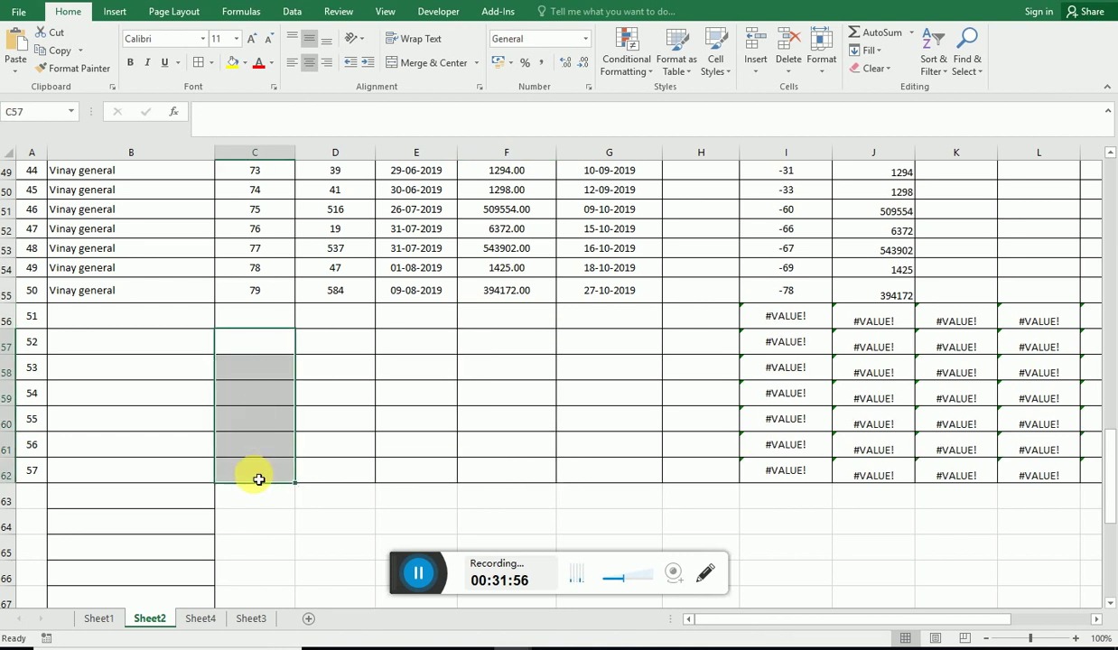
{"action": "key", "text": "Up"}
{"action": "key", "text": "Right"}
{"action": "key", "text": "Right"}
{"action": "key", "text": "Right"}
{"action": "key", "text": "Right"}
{"action": "key", "text": "Right"}
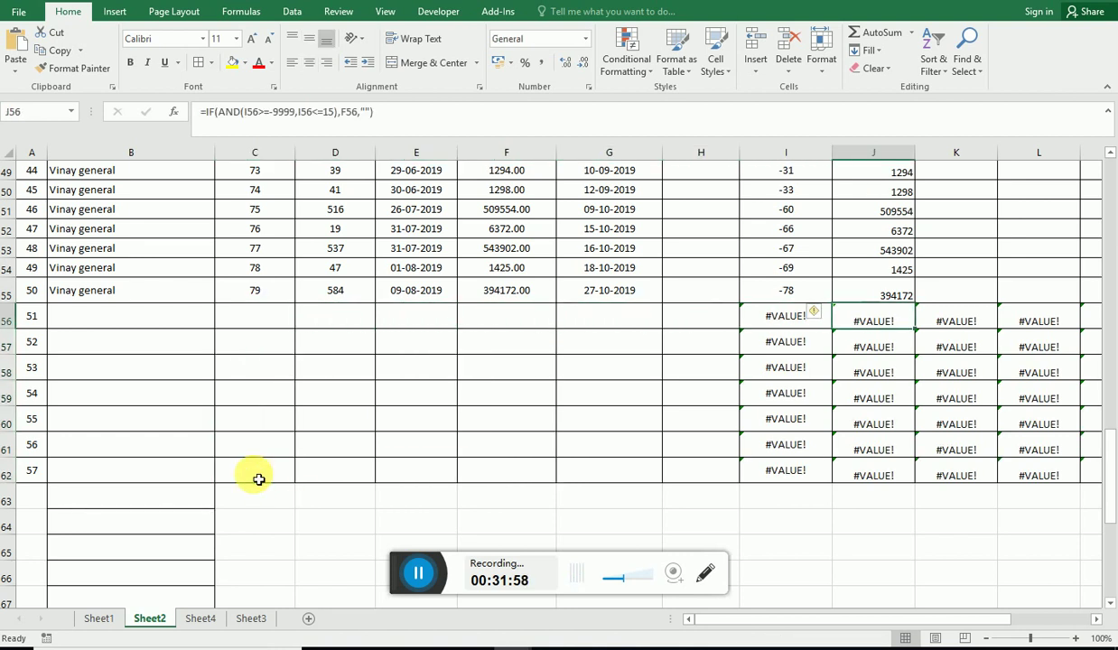
{"action": "key", "text": "Right"}
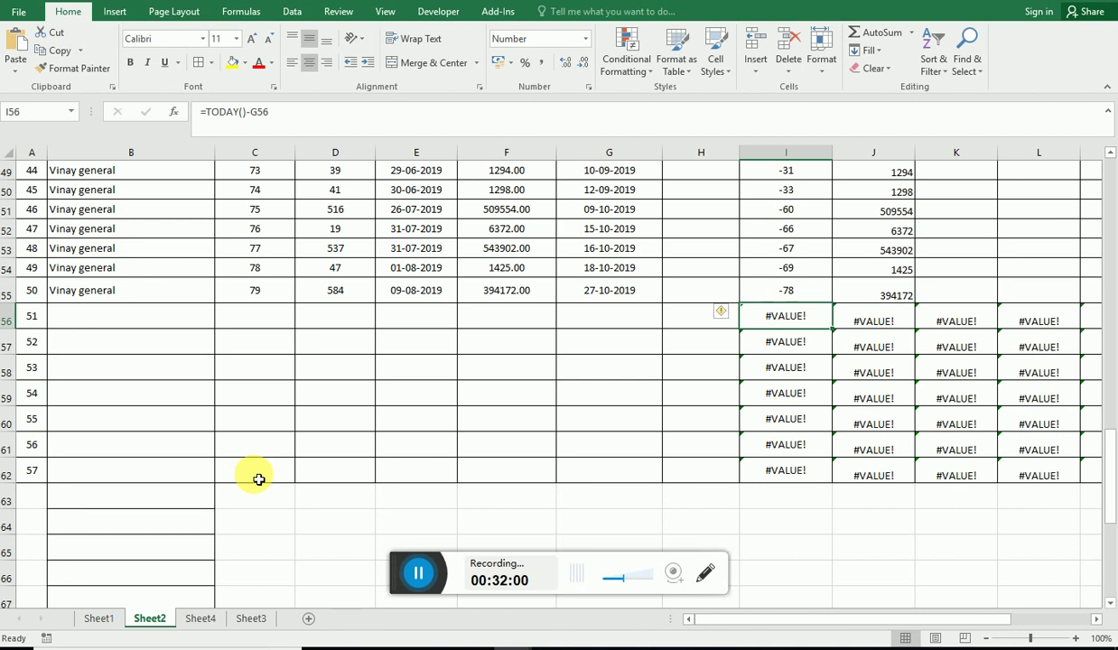
{"action": "key", "text": "F2"}
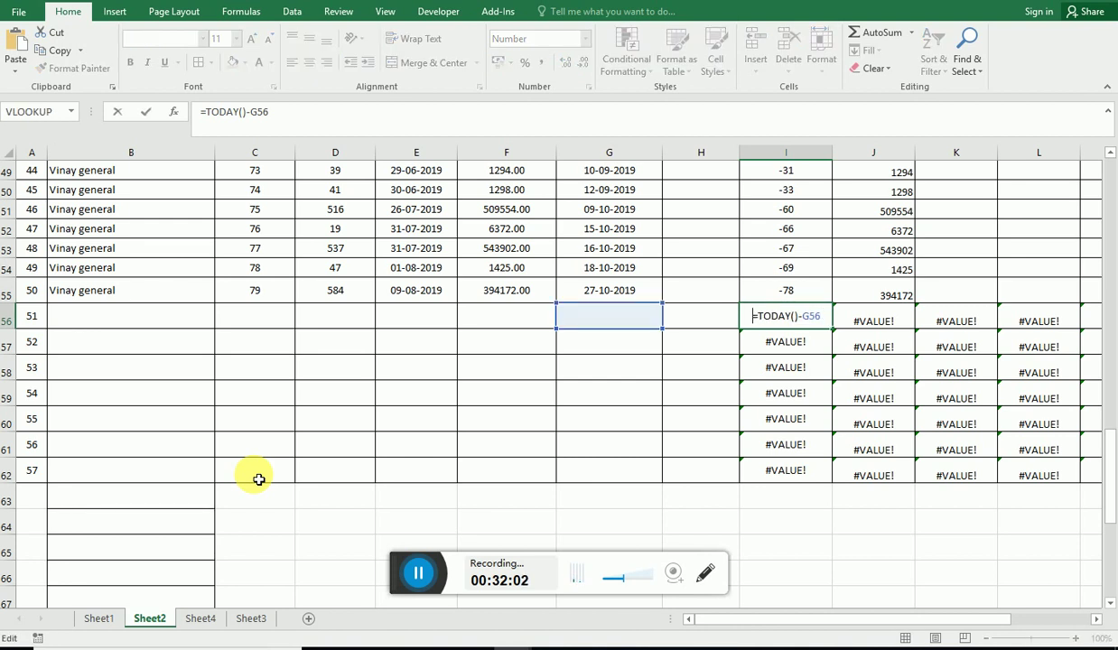
{"action": "type", "text": "ife"}
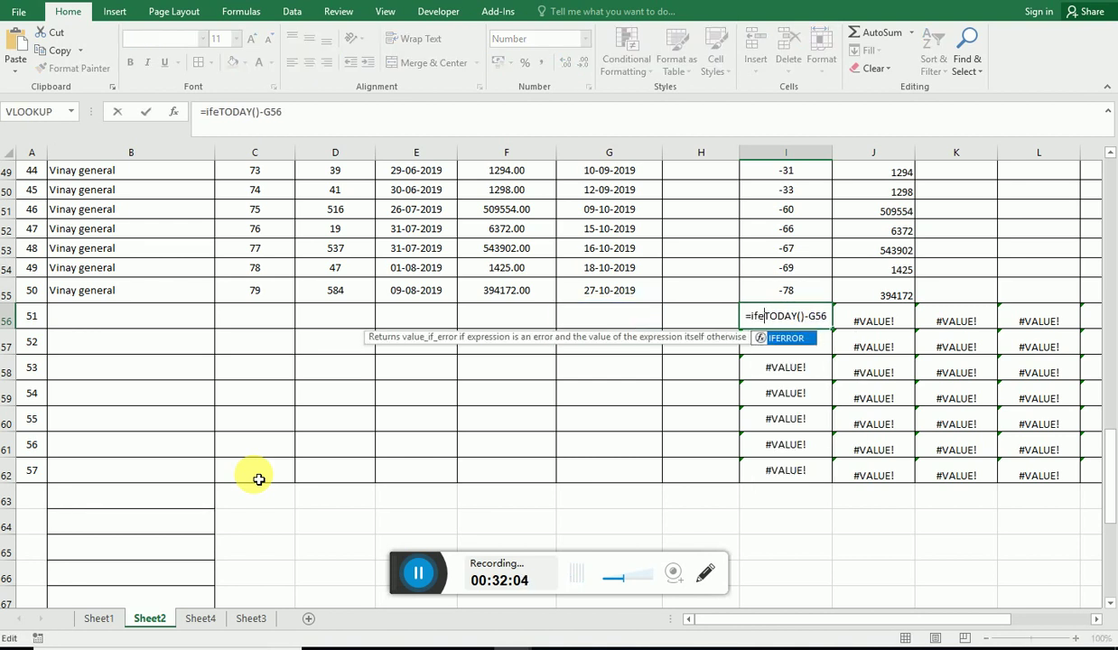
{"action": "type", "text": "rr"}
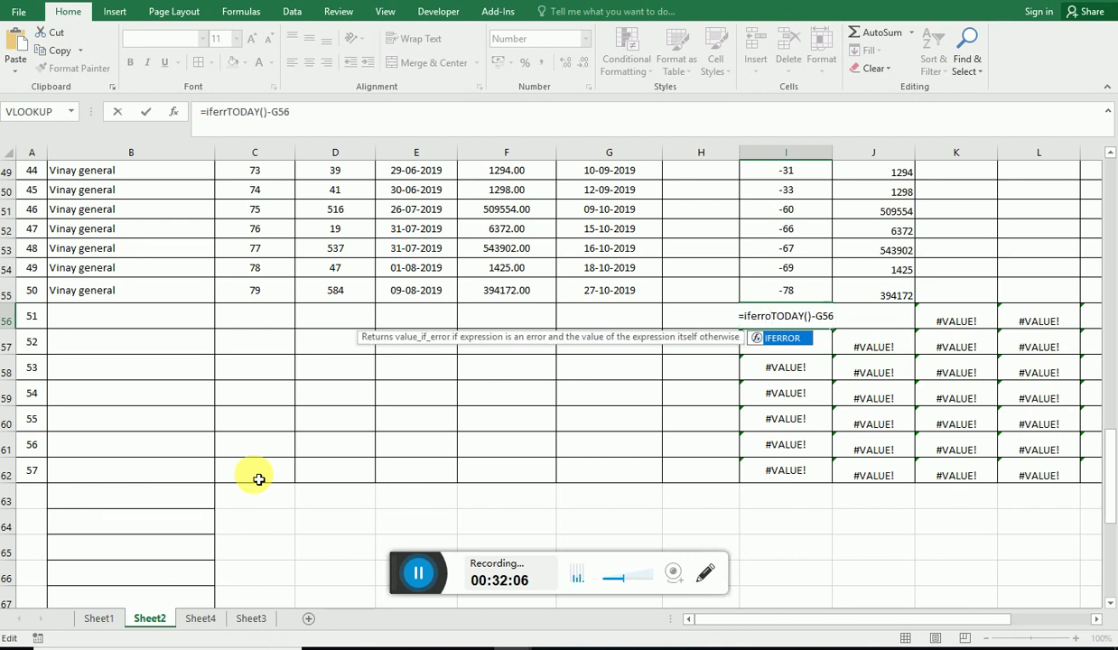
{"action": "type", "text": "or(TODAY()-G56"}
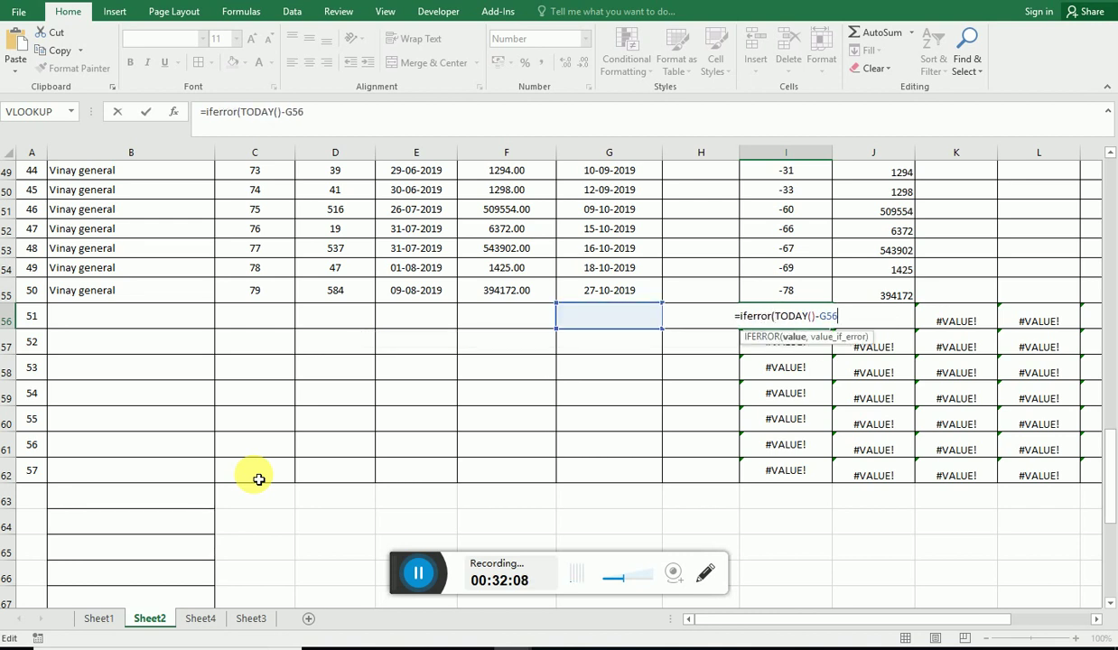
{"action": "type", "text": ",\"\""}
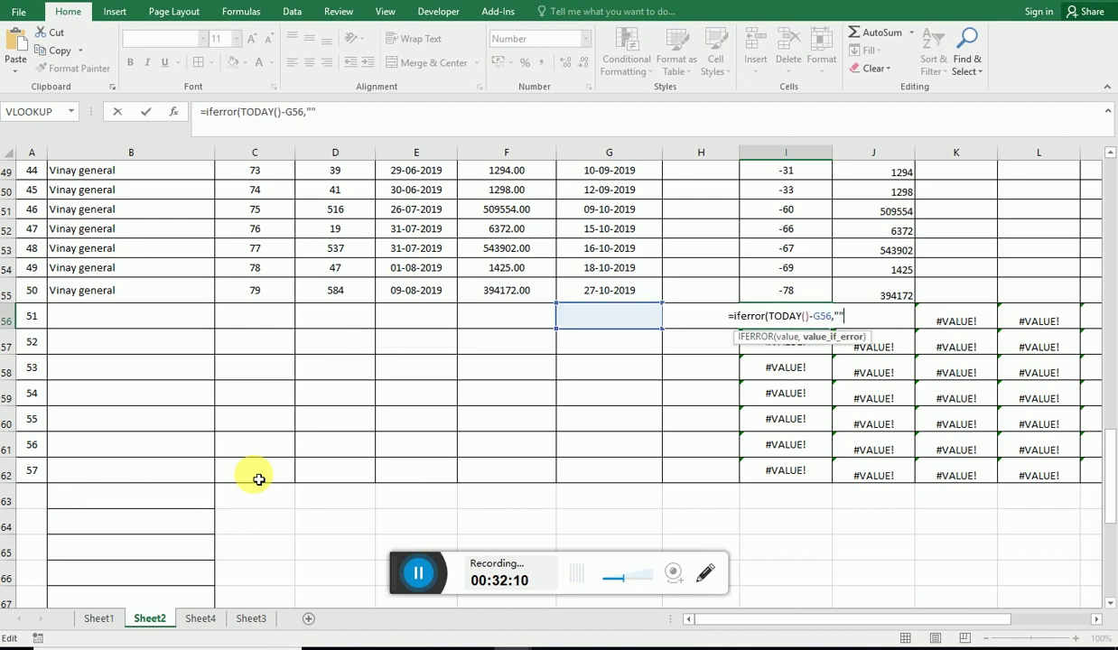
{"action": "type", "text": ")"}
{"action": "key", "text": "ctrl+Return"}
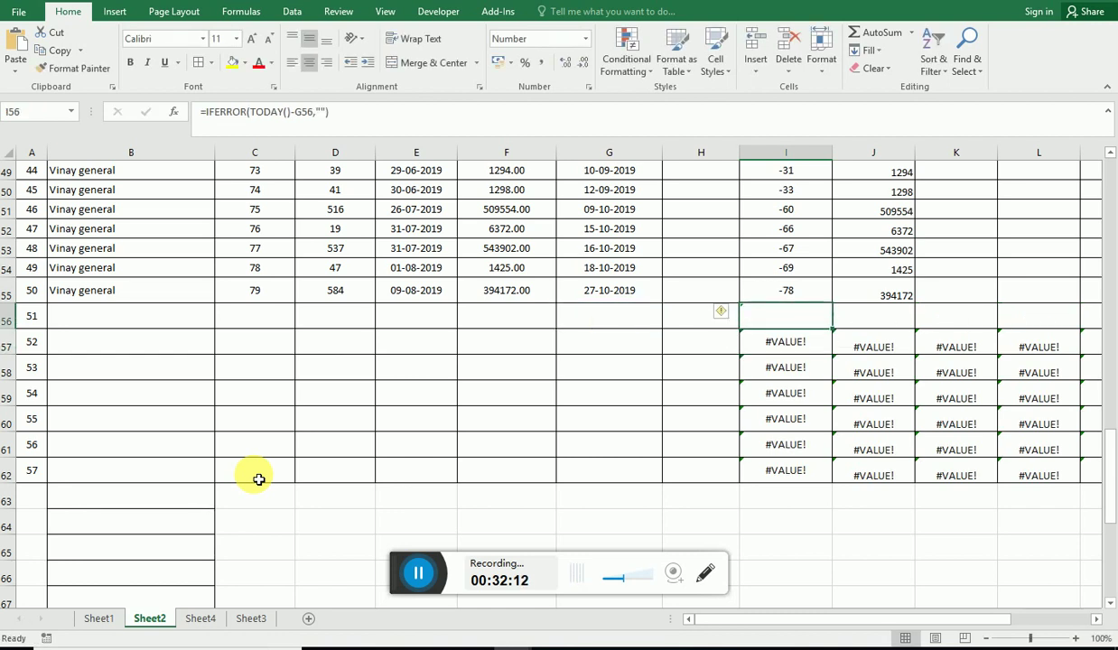
{"action": "double_click", "coordinate": [832, 327]}
{"action": "mouse_move", "coordinate": [843, 619]}
{"action": "left_mouse_down"}
{"action": "mouse_move", "coordinate": [1026, 623]}
{"action": "mouse_move", "coordinate": [722, 623]}
{"action": "left_mouse_up"}
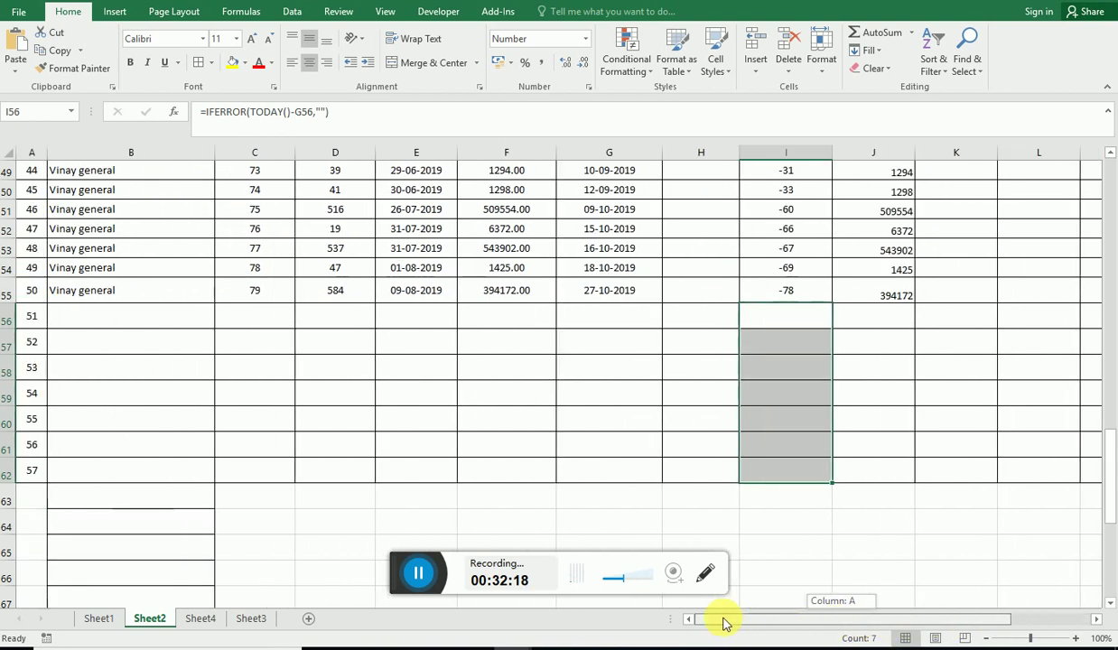
Step: Return to the report top and check DC kirana's amounts in F6:F8 sum to 16950
{"action": "left_click", "coordinate": [424, 343]}
{"action": "scroll", "coordinate": [437, 365], "scroll_direction": "up", "scroll_amount": 2}
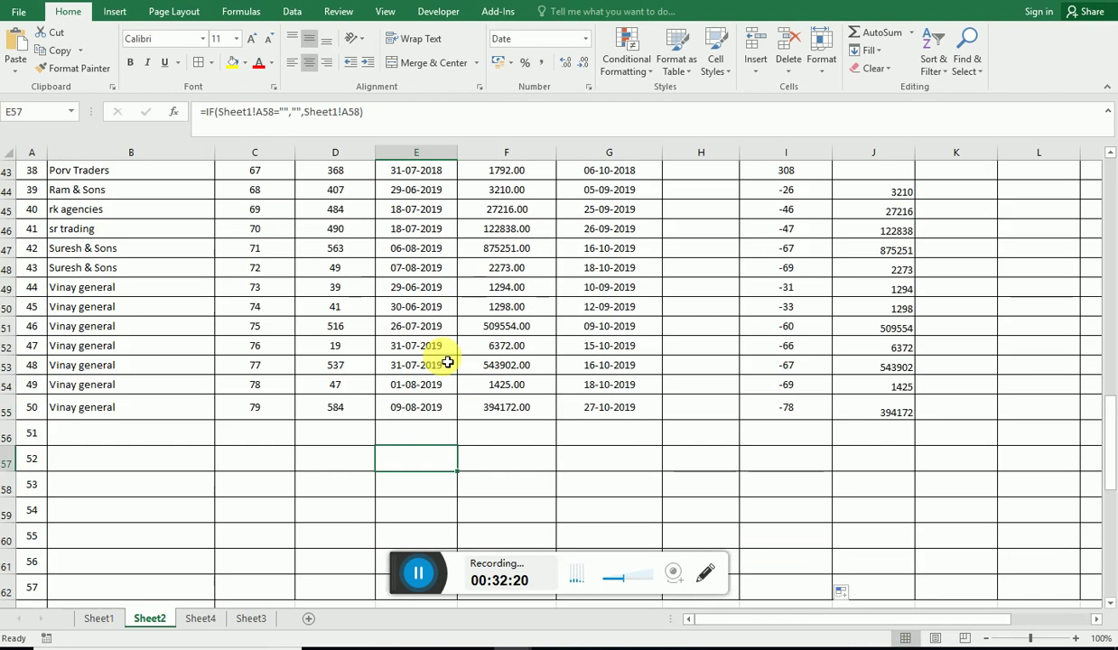
{"action": "scroll", "coordinate": [433, 366], "scroll_direction": "up", "scroll_amount": 2}
{"action": "scroll", "coordinate": [420, 381], "scroll_direction": "up", "scroll_amount": 1}
{"action": "scroll", "coordinate": [432, 369], "scroll_direction": "up", "scroll_amount": 5}
{"action": "scroll", "coordinate": [740, 392], "scroll_direction": "up", "scroll_amount": 5}
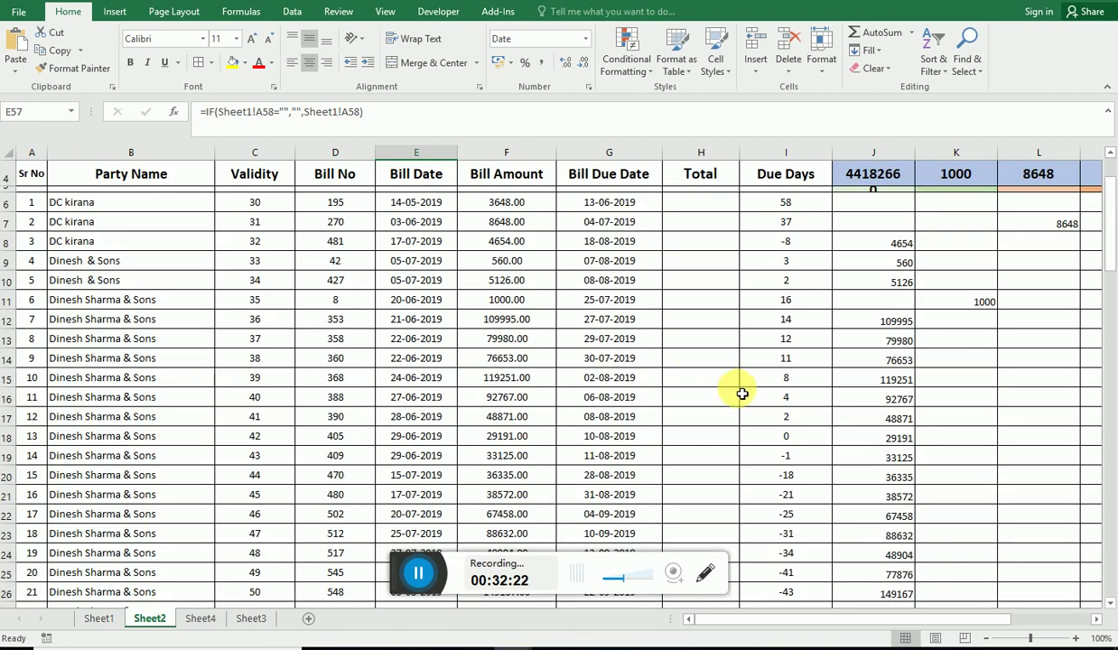
{"action": "scroll", "coordinate": [726, 399], "scroll_direction": "up", "scroll_amount": 1}
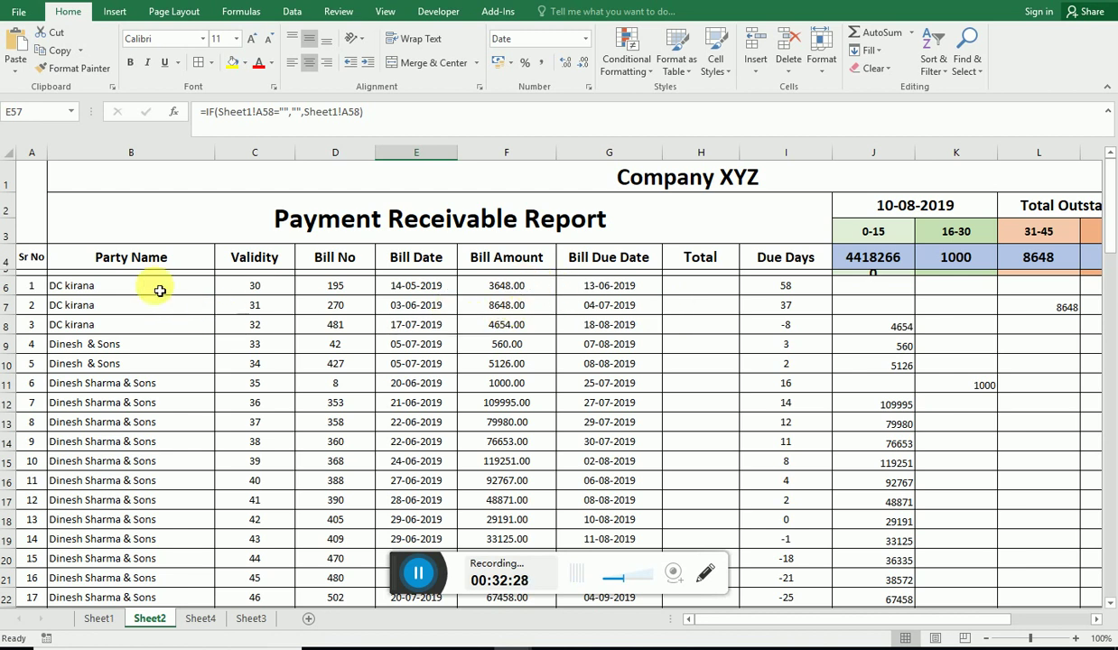
{"action": "left_click_drag", "start_coordinate": [111, 296], "coordinate": [117, 321]}
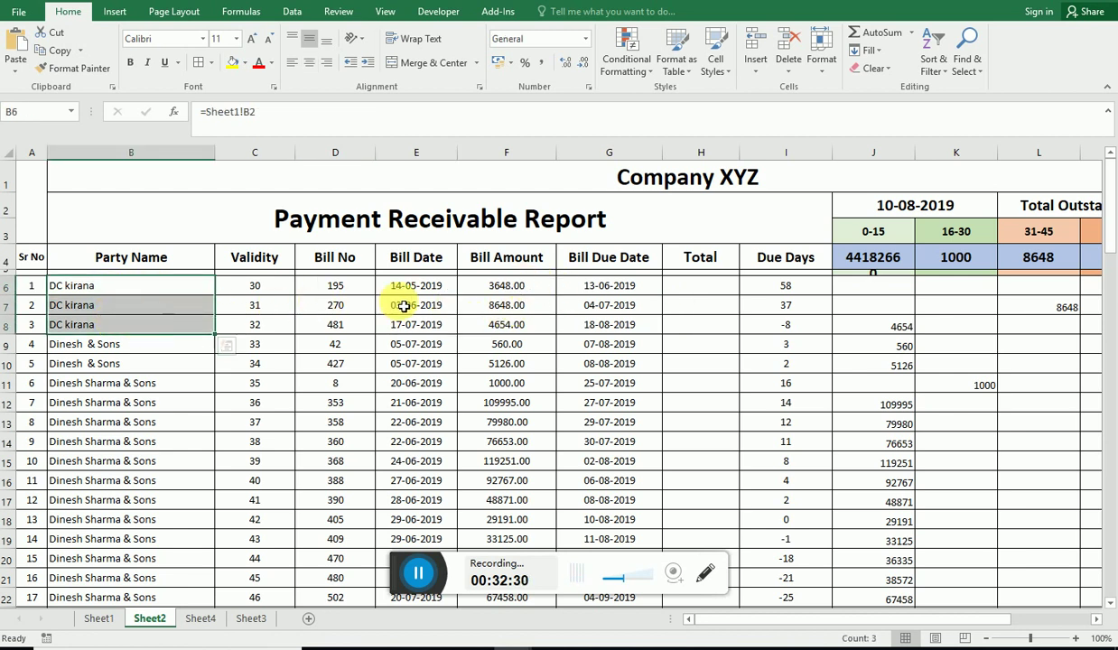
{"action": "left_click_drag", "start_coordinate": [503, 287], "coordinate": [511, 325]}
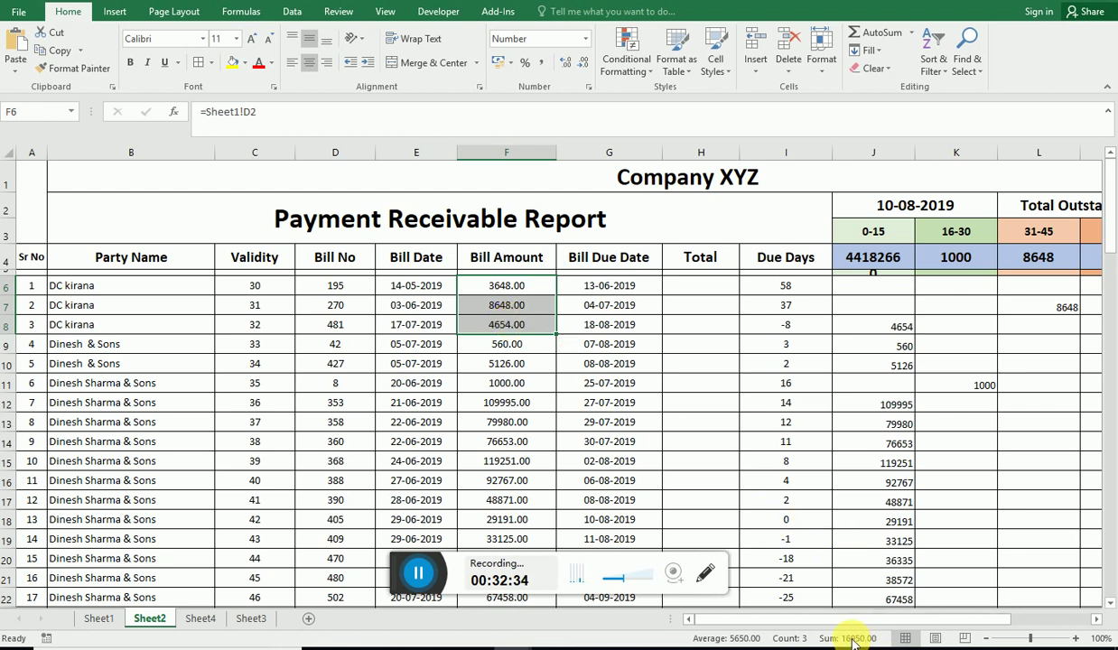
Step: Enter =SUM(F6:F8) in H6 to total DC kirana's bills at 16950.00
{"action": "left_click", "coordinate": [701, 295]}
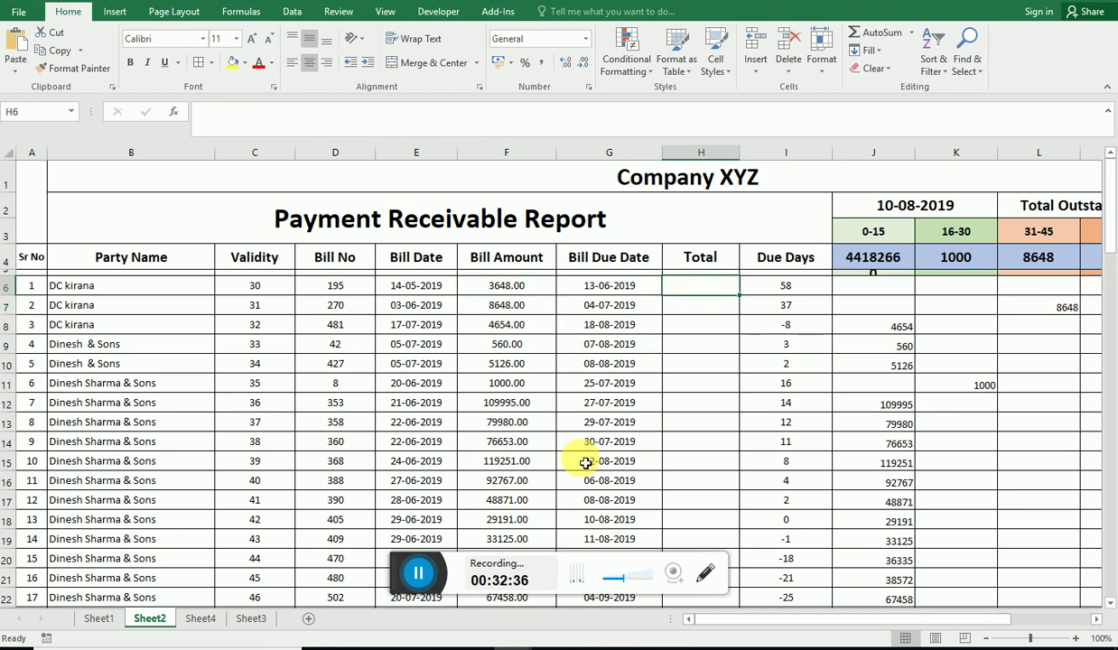
{"action": "type", "text": "=sum"}
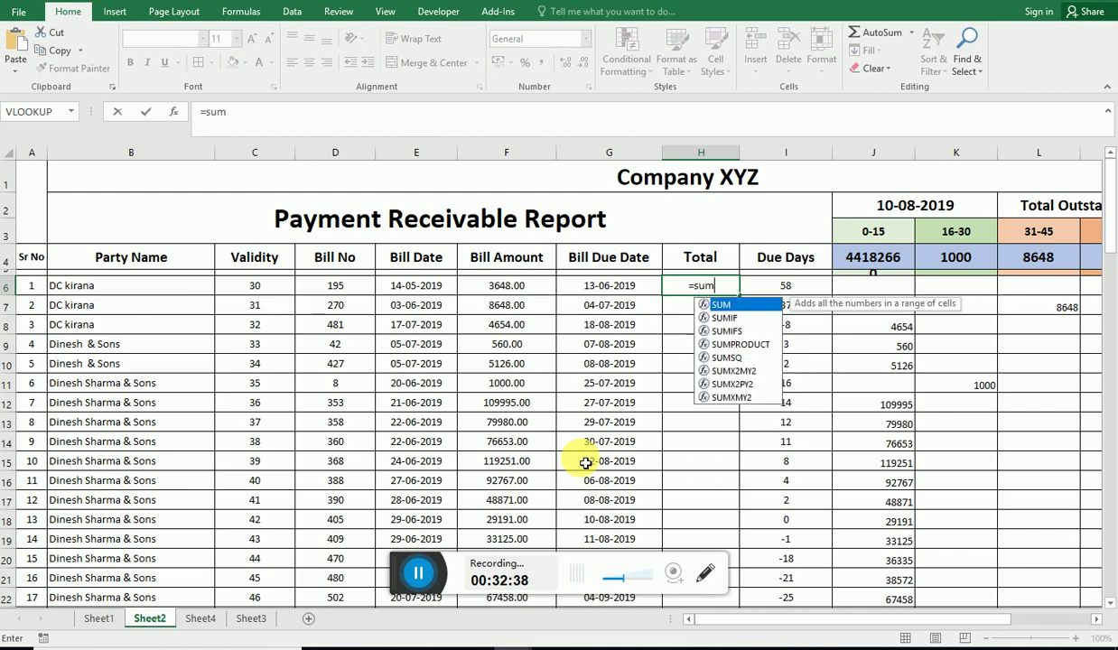
{"action": "type", "text": "("}
{"action": "key", "text": "Left"}
{"action": "key", "text": "Left"}
{"action": "key", "text": "Left"}
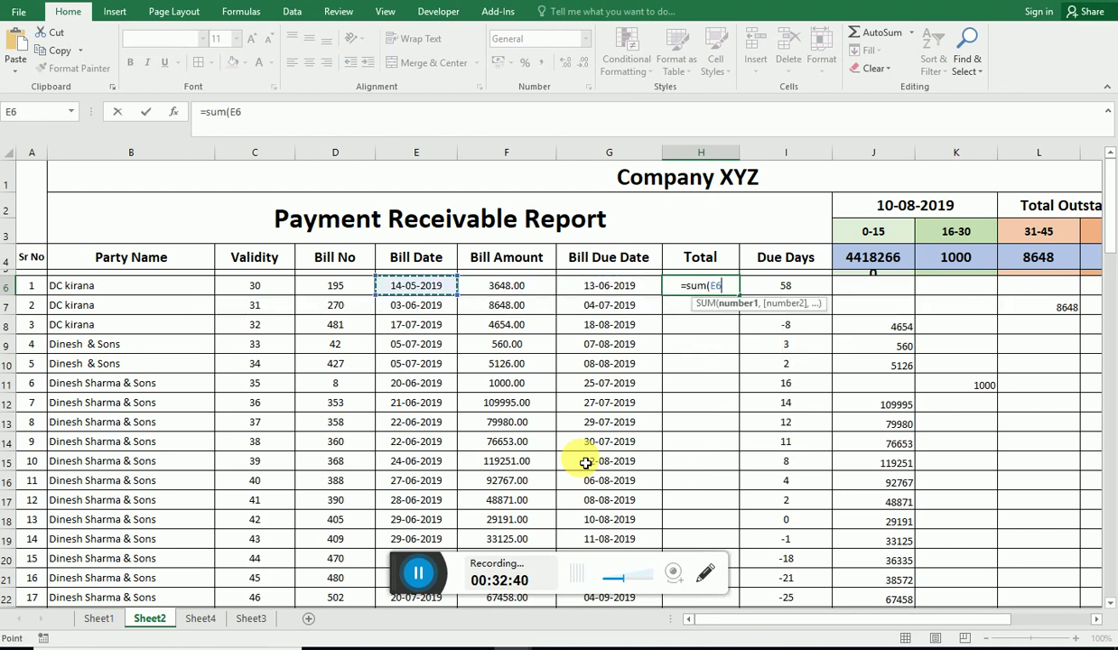
{"action": "key", "text": "Right"}
{"action": "key", "text": "shift+Down"}
{"action": "key", "text": "shift+Down"}
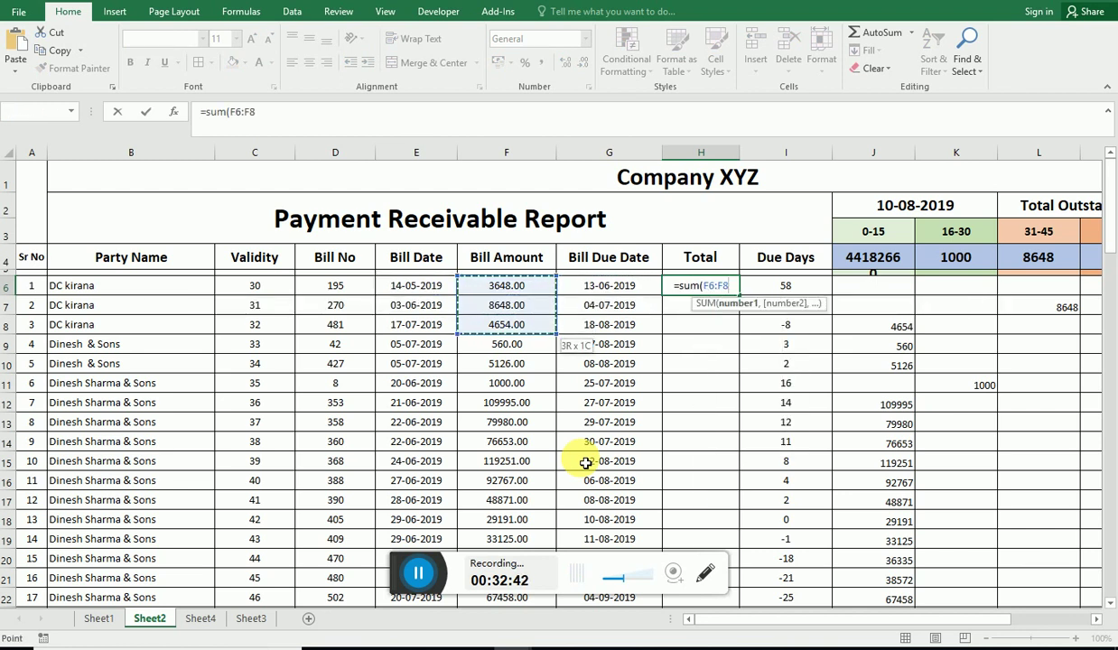
{"action": "type", "text": ")"}
{"action": "key", "text": "Return"}
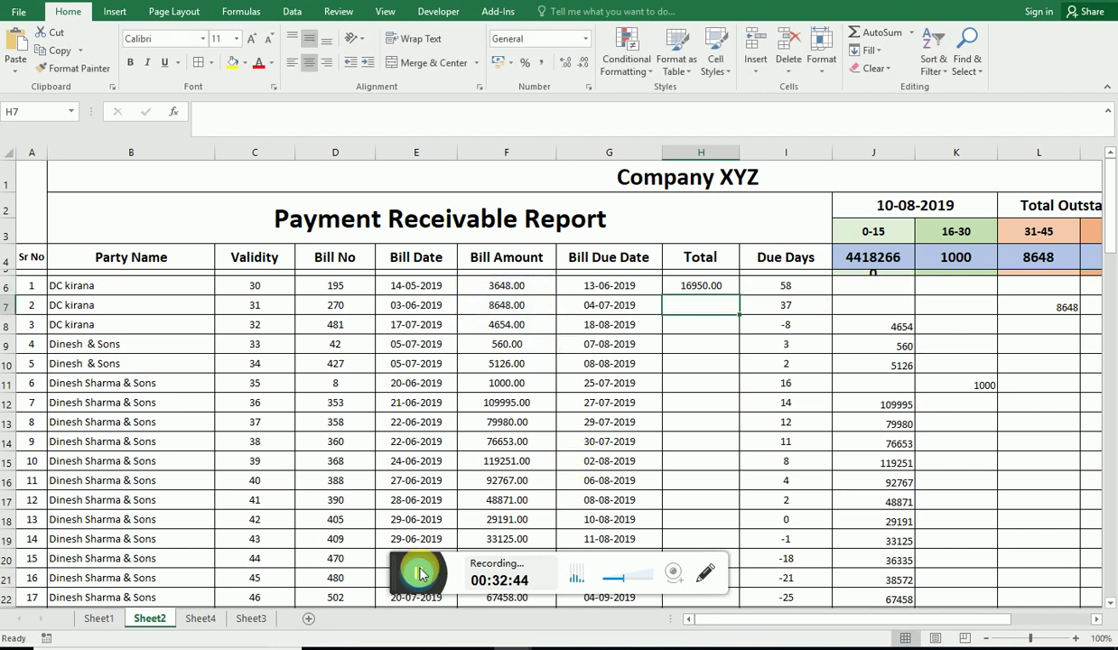
{"action": "left_click", "coordinate": [418, 573]}
{"action": "left_click", "coordinate": [418, 573]}
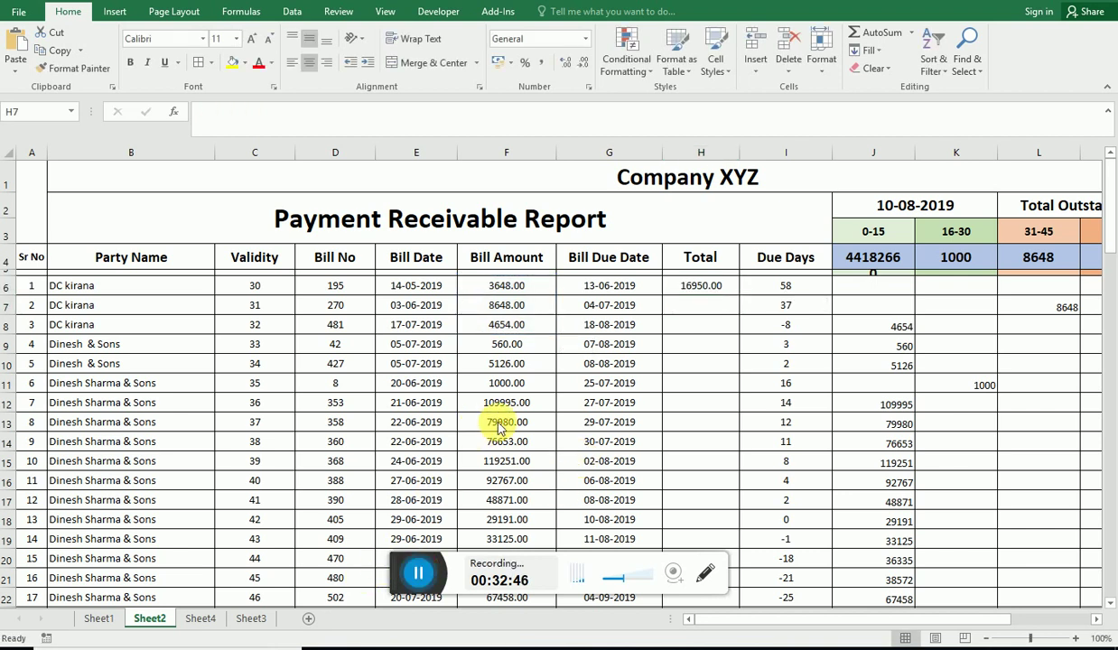
{"action": "left_click", "coordinate": [682, 287]}
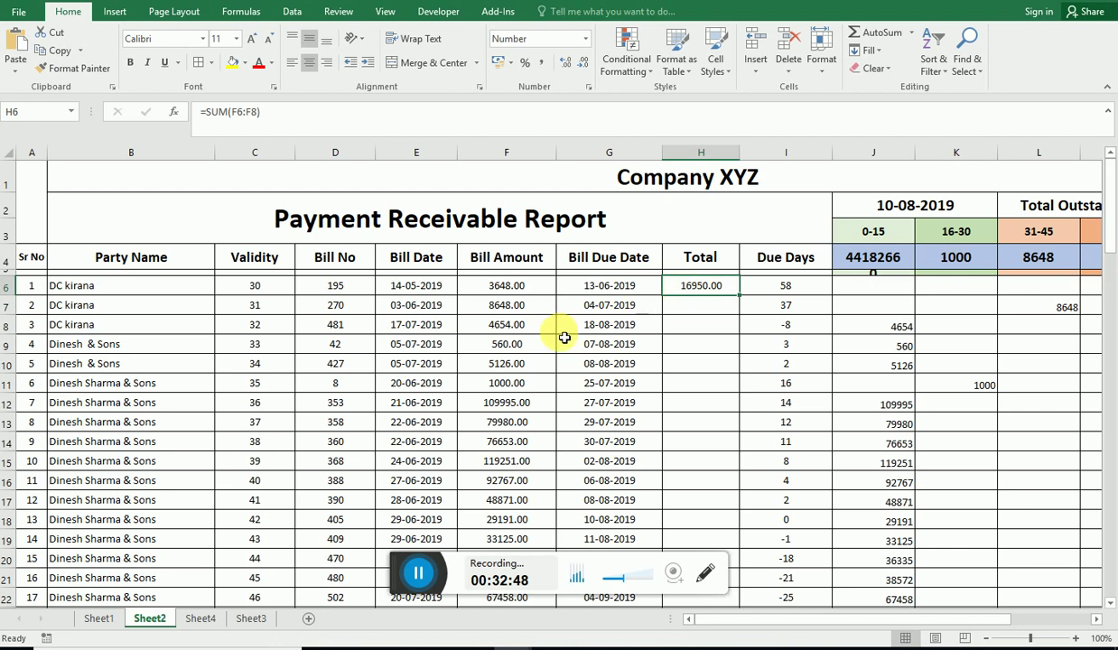
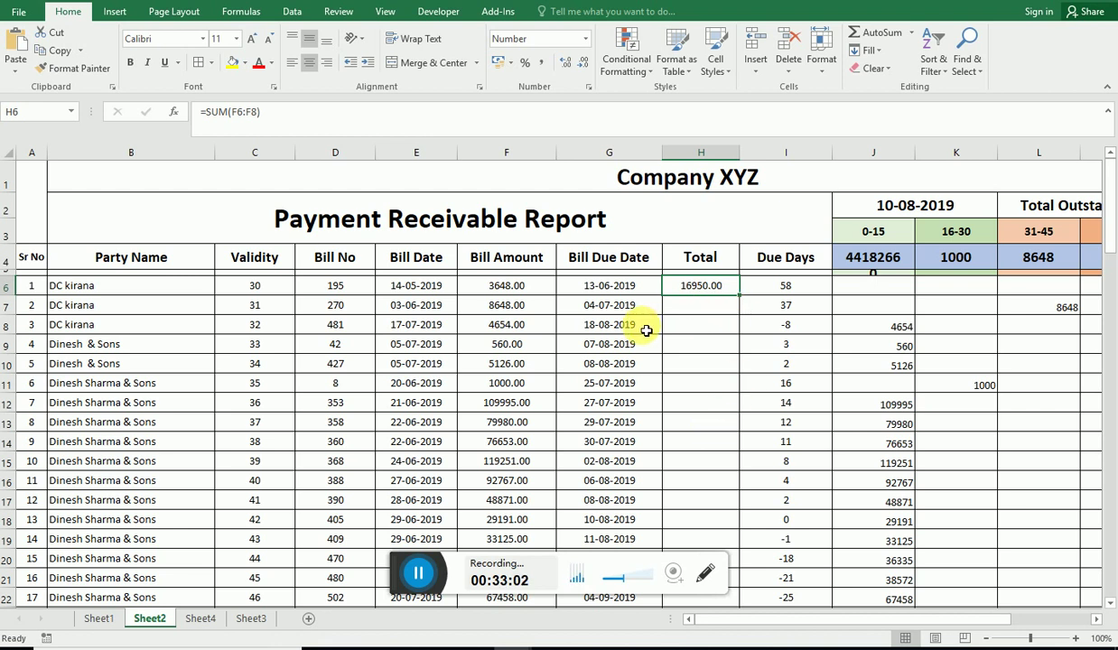
Step: Enter =SUMIF(B6:B62,B6,F6:F62) in H6 to total column F Bill Amounts by party name
{"action": "type", "text": "=su"}
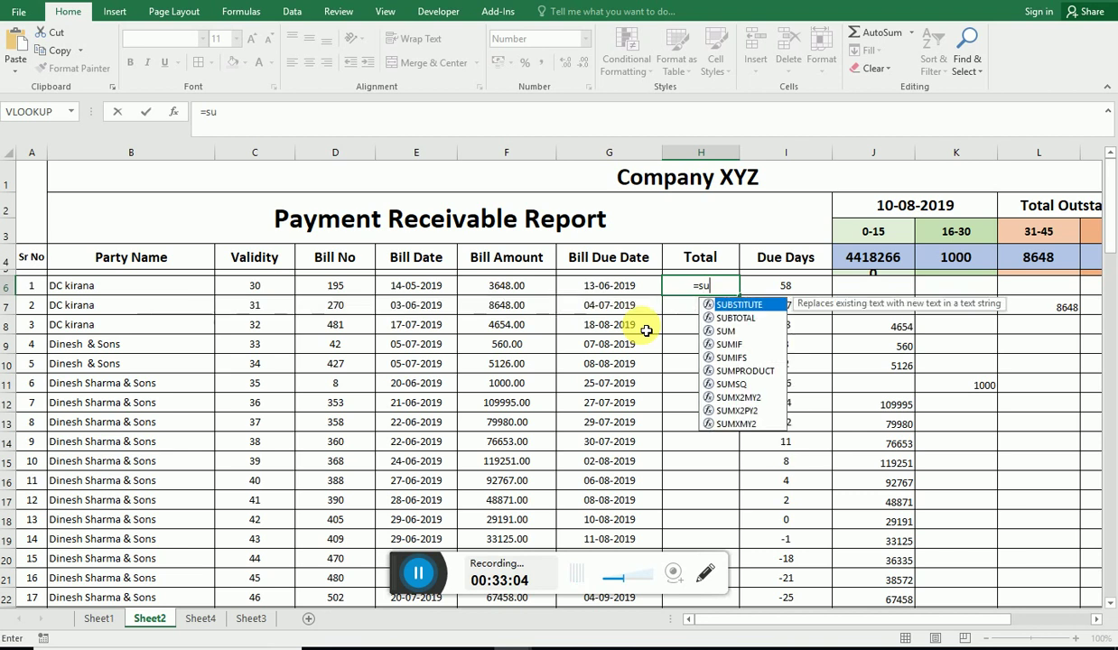
{"action": "type", "text": "mi"}
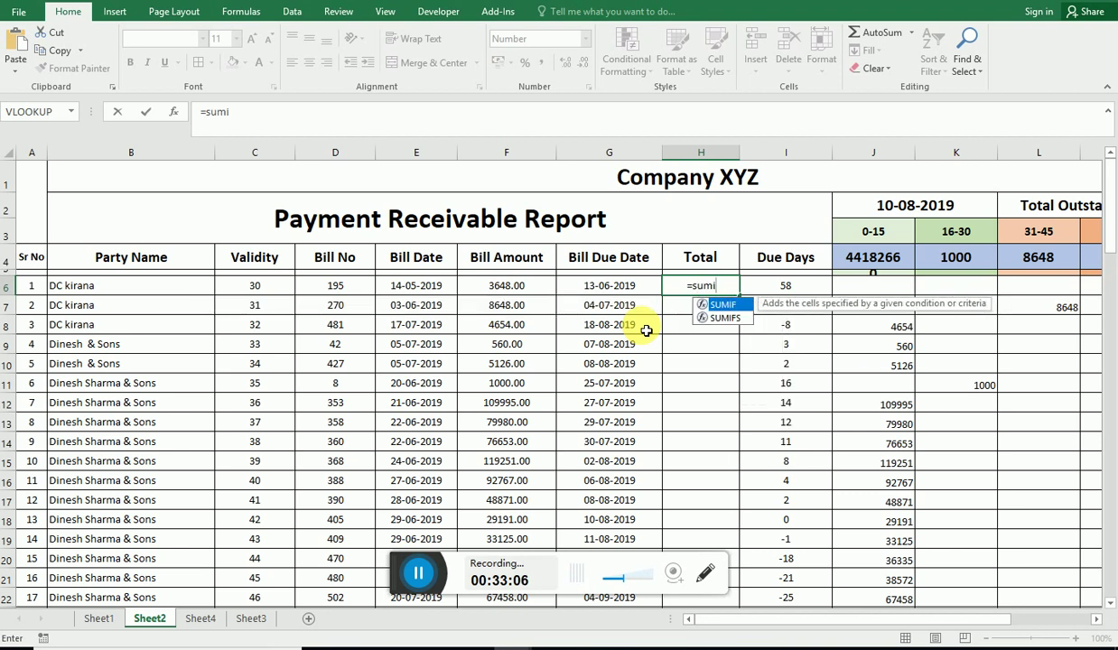
{"action": "type", "text": "f("}
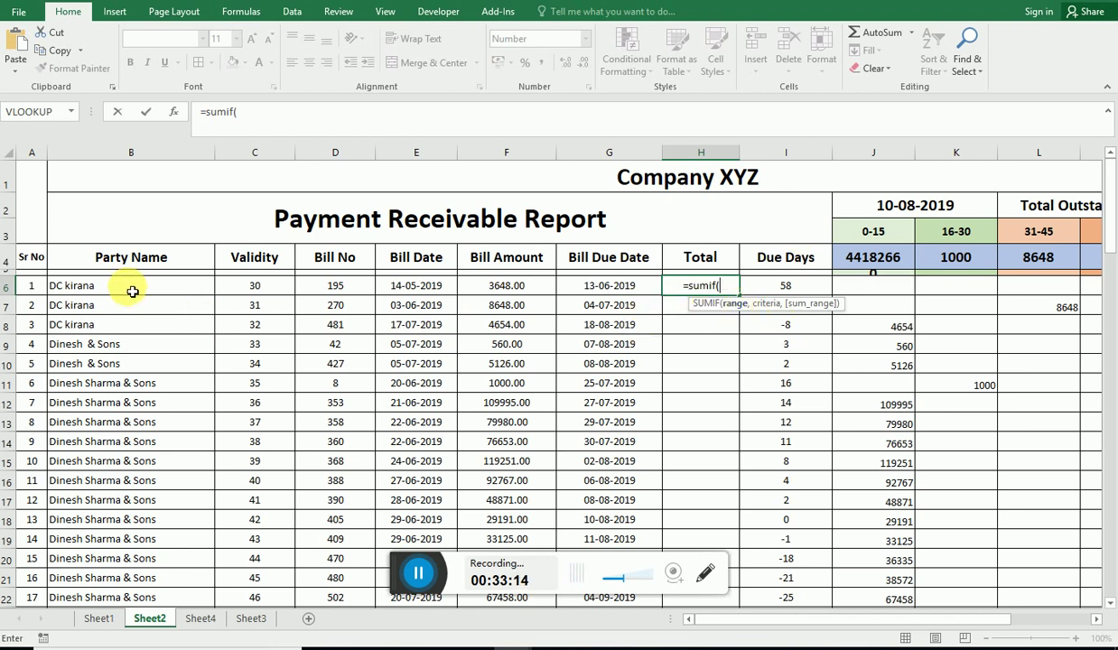
{"action": "mouse_move", "coordinate": [132, 290]}
{"action": "left_mouse_down"}
{"action": "mouse_move", "coordinate": [158, 646]}
{"action": "mouse_move", "coordinate": [133, 625]}
{"action": "mouse_move", "coordinate": [124, 575]}
{"action": "left_mouse_up"}
{"action": "scroll", "coordinate": [494, 407], "scroll_direction": "up", "scroll_amount": 3}
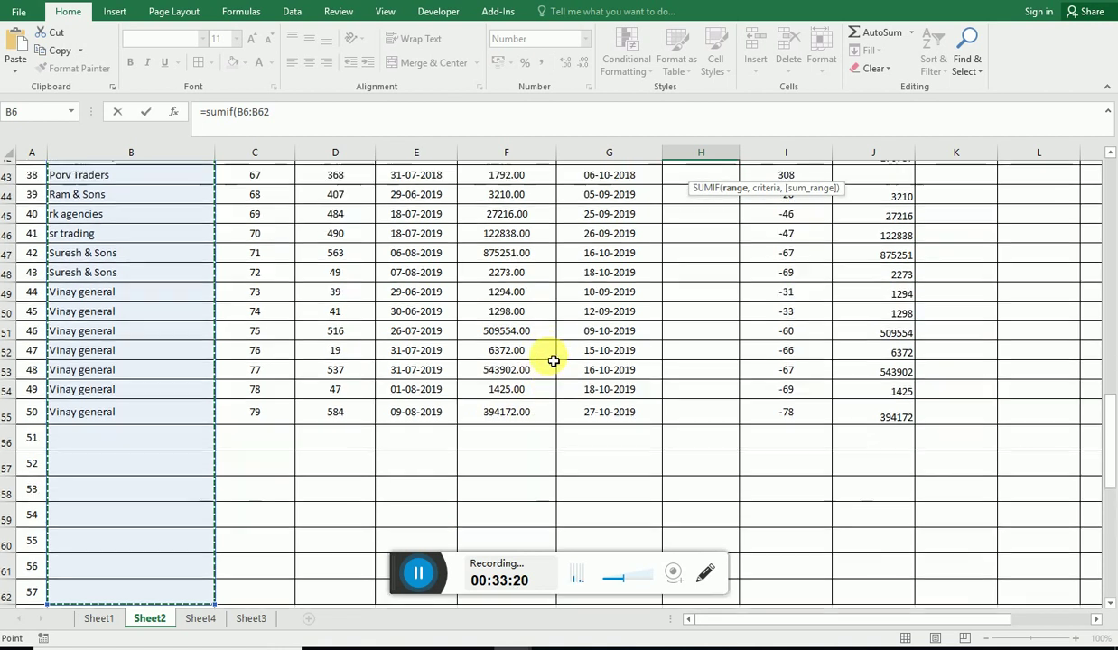
{"action": "scroll", "coordinate": [495, 407], "scroll_direction": "up", "scroll_amount": 10}
{"action": "scroll", "coordinate": [542, 379], "scroll_direction": "up", "scroll_amount": 2}
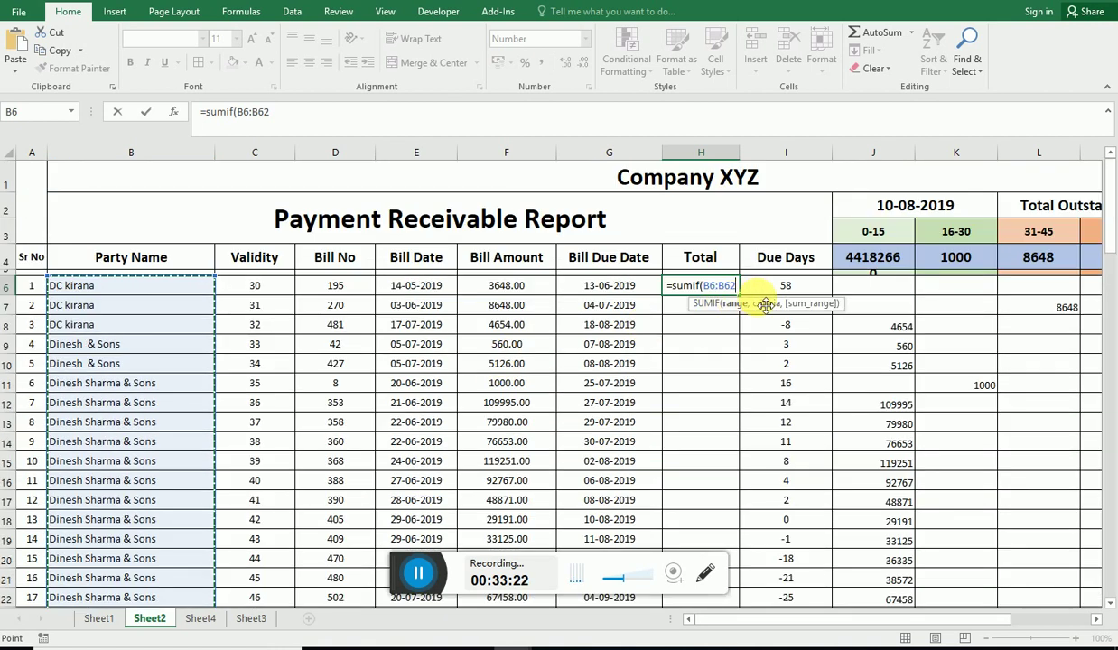
{"action": "type", "text": ","}
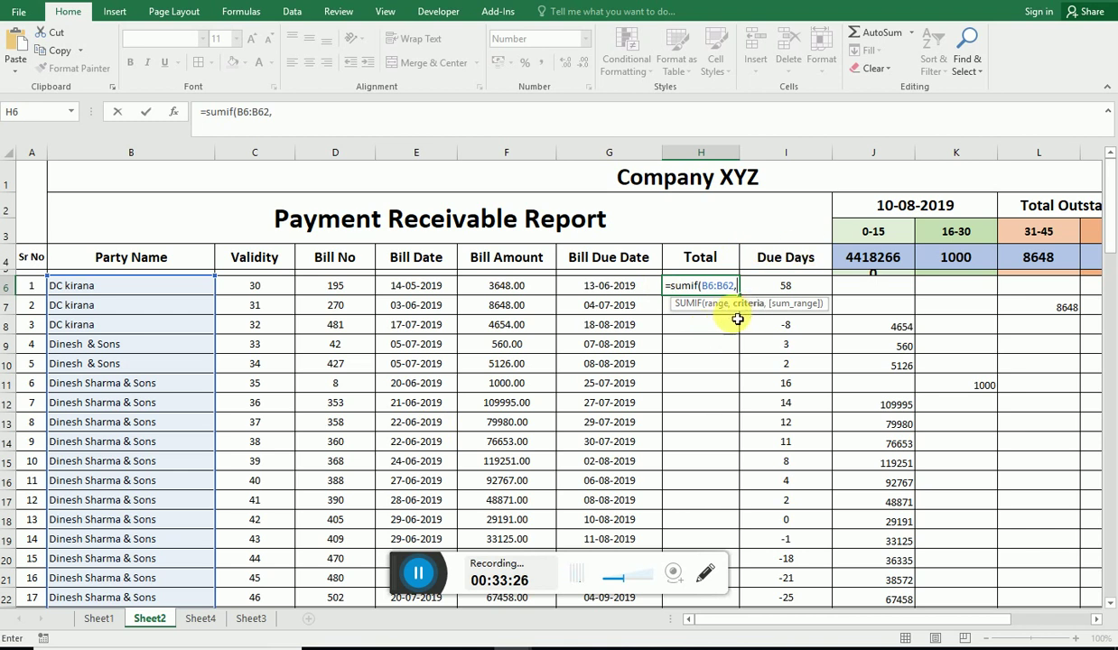
{"action": "left_click", "coordinate": [132, 289]}
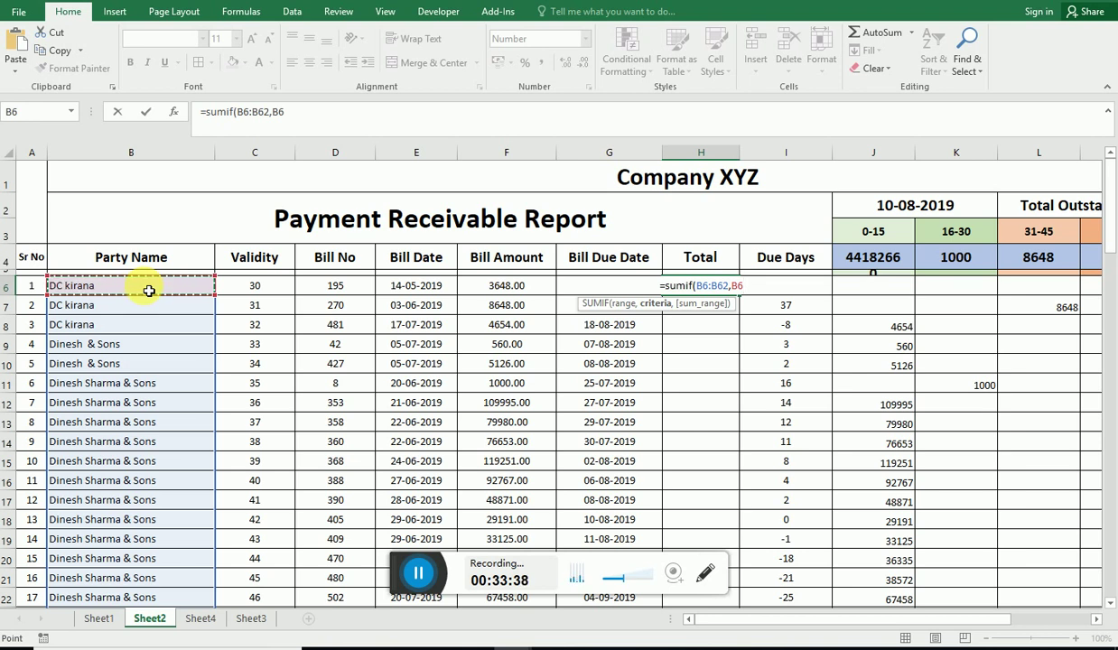
{"action": "type", "text": ","}
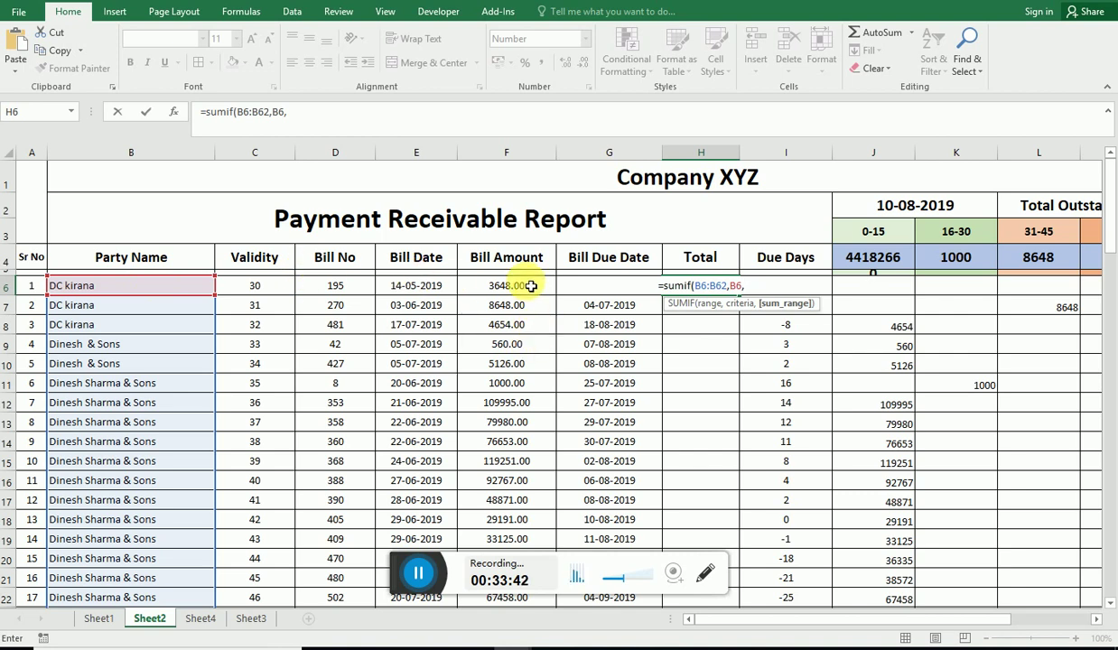
{"action": "mouse_move", "coordinate": [528, 286]}
{"action": "left_mouse_down"}
{"action": "mouse_move", "coordinate": [506, 568]}
{"action": "mouse_move", "coordinate": [539, 565]}
{"action": "left_mouse_up"}
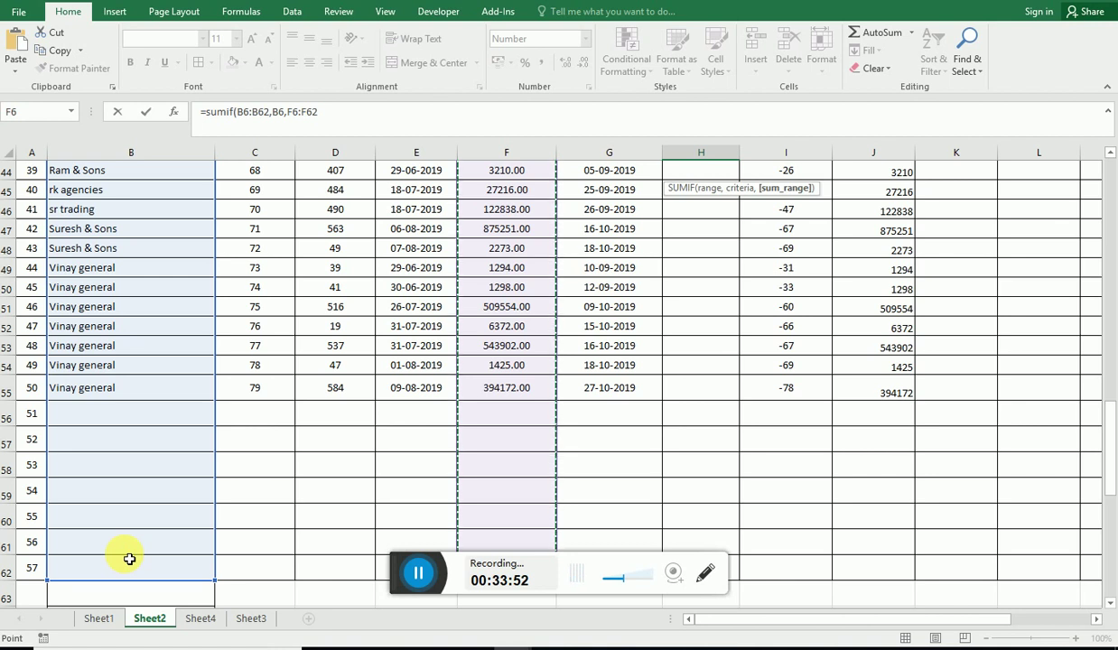
{"action": "left_click", "coordinate": [393, 118]}
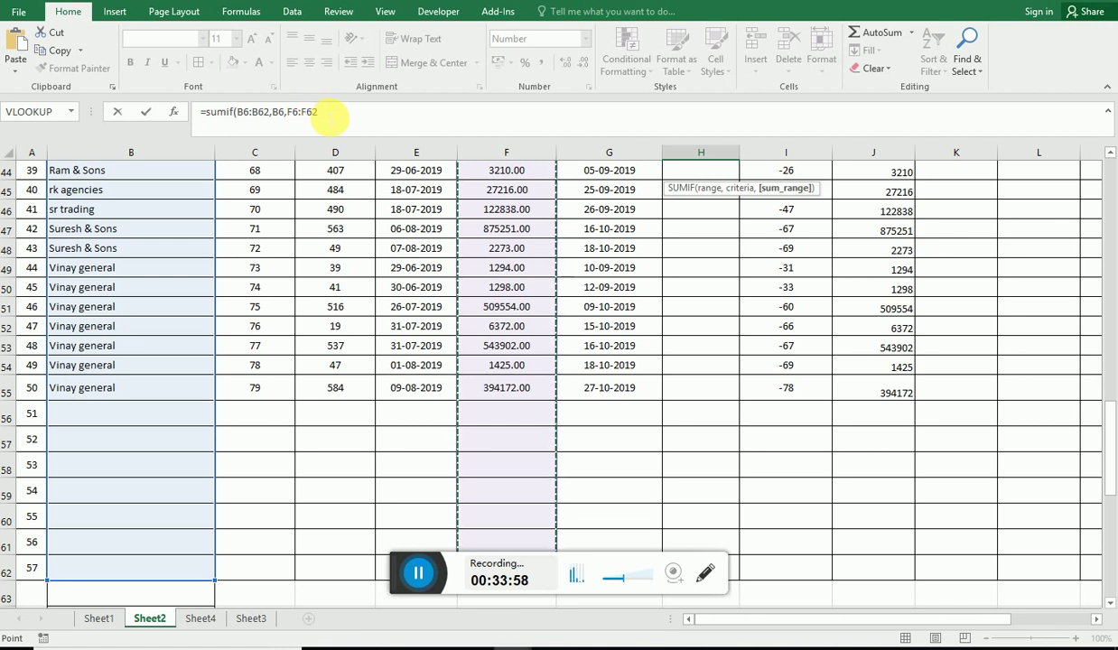
{"action": "left_click", "coordinate": [348, 117]}
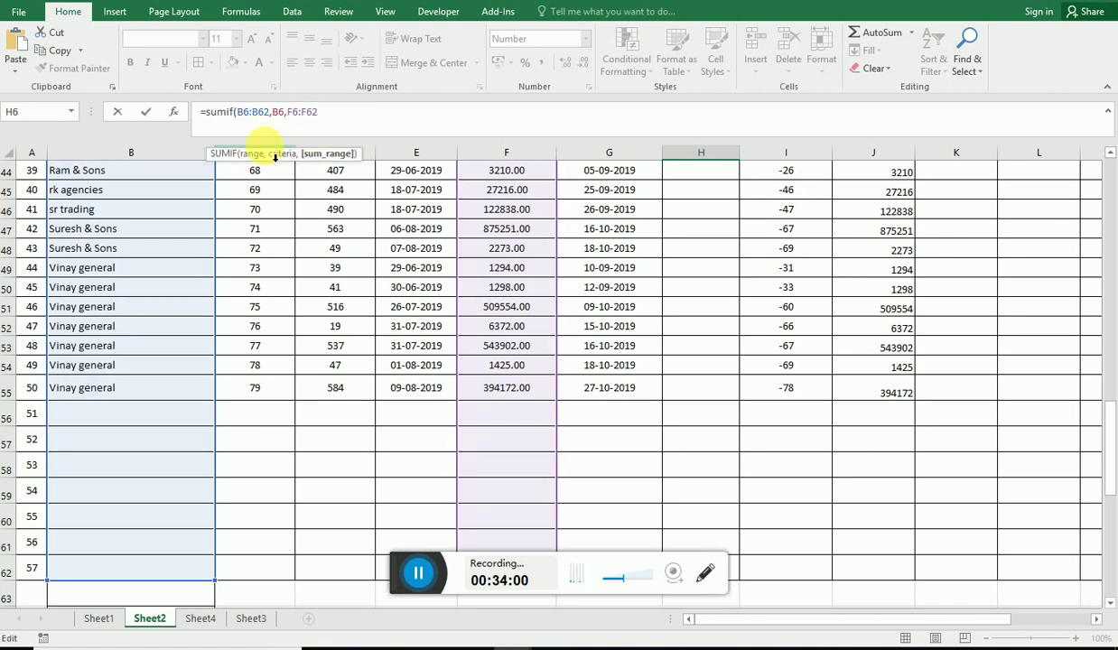
{"action": "type", "text": ")"}
Step: Commit the H6 SUMIF and check it against DC kirana's bill amounts
{"action": "key", "text": "Return"}
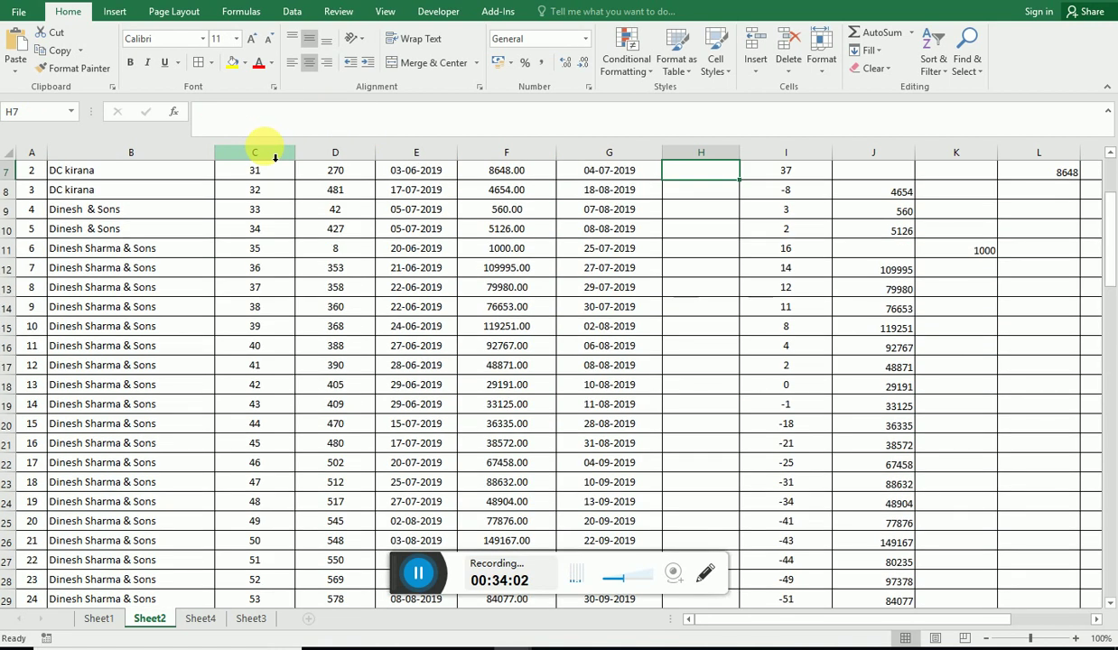
{"action": "key", "text": "Up"}
{"action": "key", "text": "Up"}
{"action": "key", "text": "Down"}
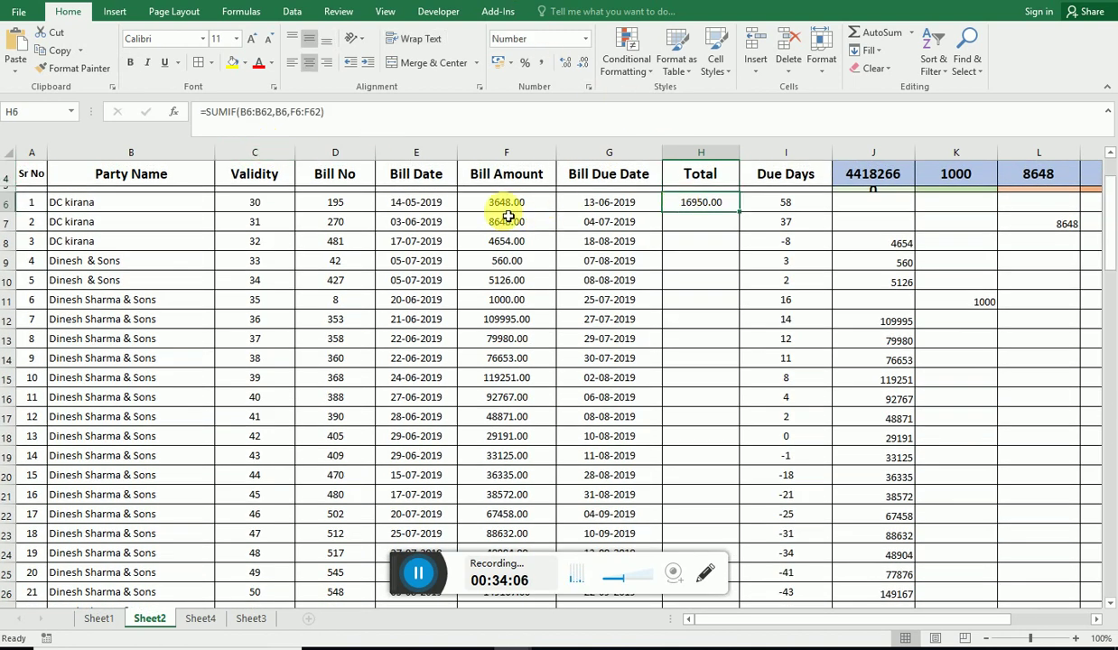
{"action": "left_click_drag", "start_coordinate": [506, 204], "coordinate": [513, 256]}
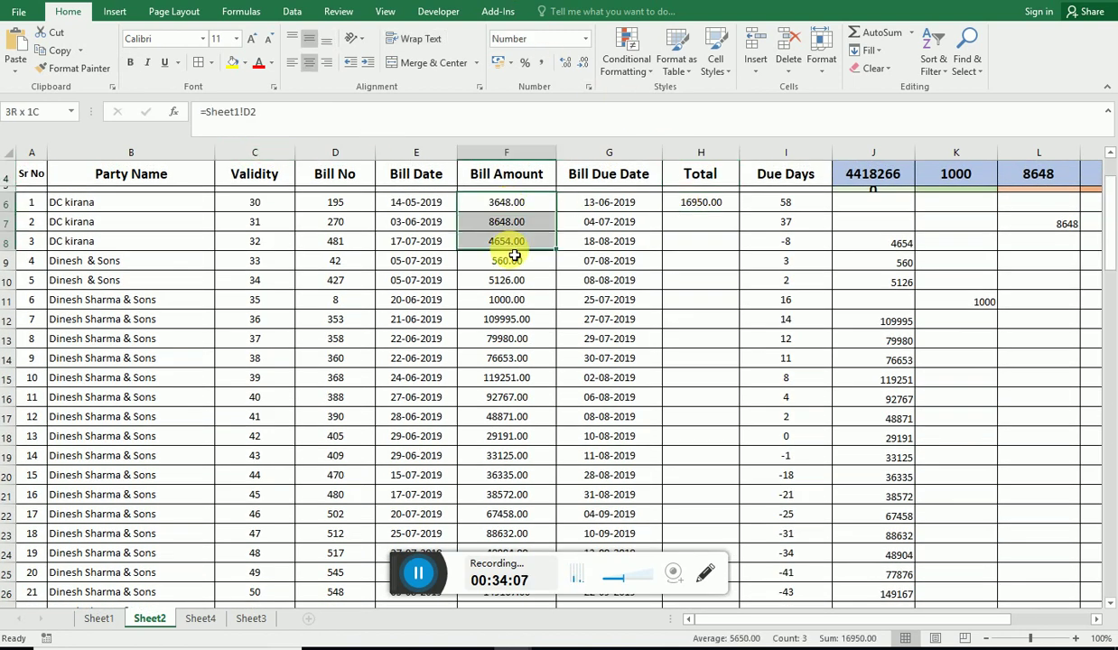
{"action": "left_click", "coordinate": [708, 203]}
Step: Fill the H6 total down to H13, then clear the duplicate totals in H7:H8
{"action": "left_click_drag", "start_coordinate": [738, 211], "coordinate": [747, 344]}
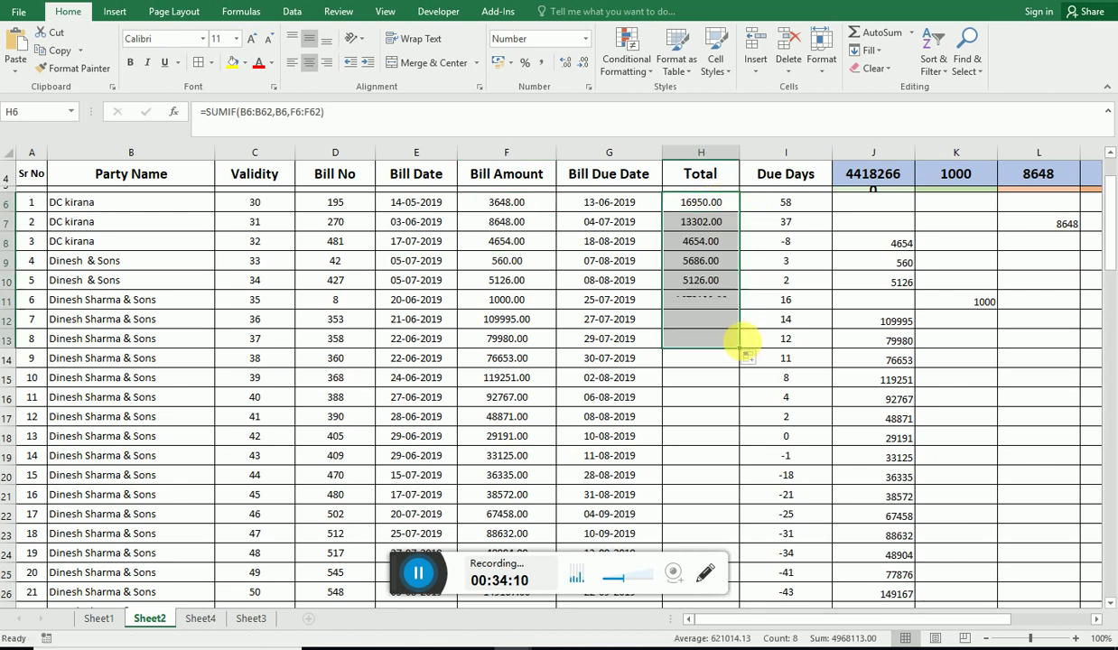
{"action": "left_click", "coordinate": [702, 224]}
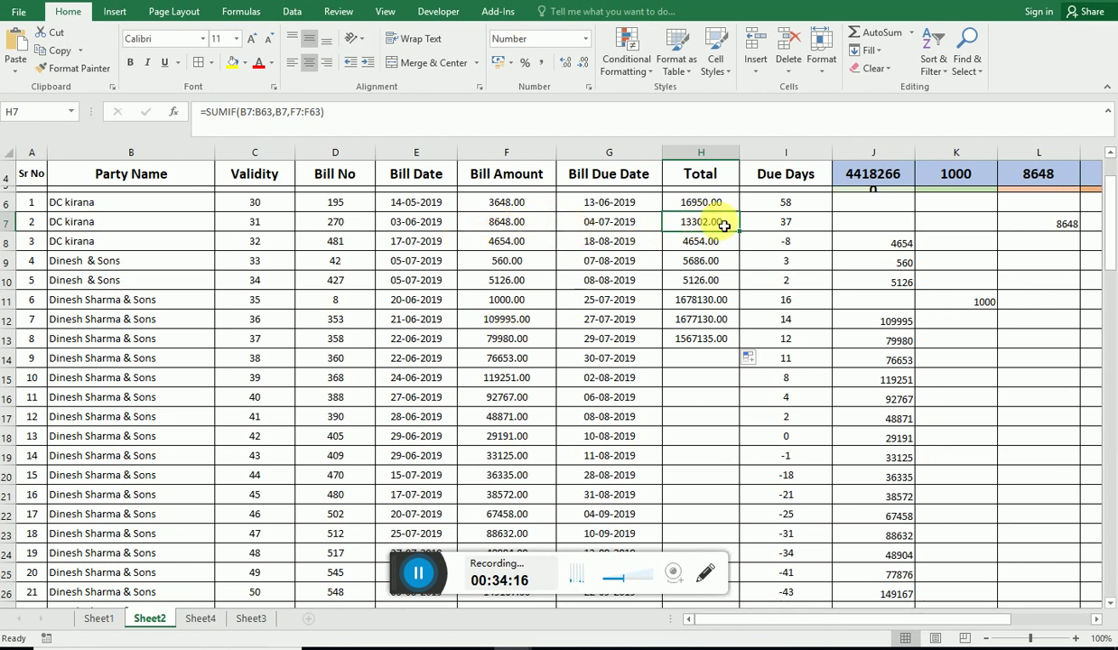
{"action": "left_click_drag", "start_coordinate": [55, 221], "coordinate": [666, 259]}
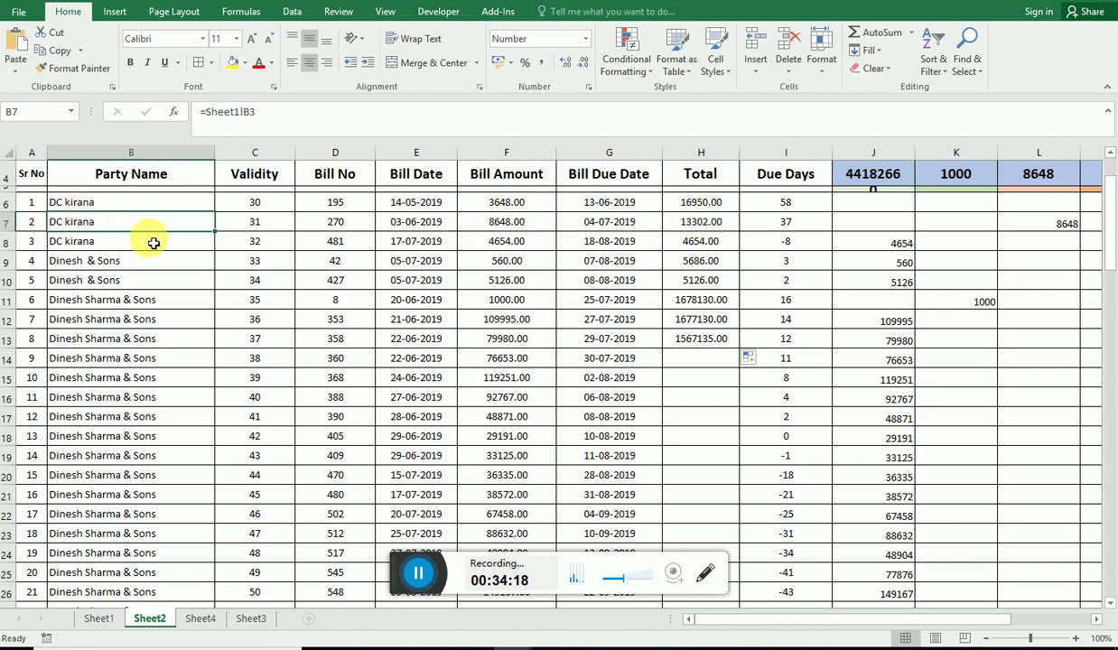
{"action": "left_click_drag", "start_coordinate": [696, 221], "coordinate": [697, 241]}
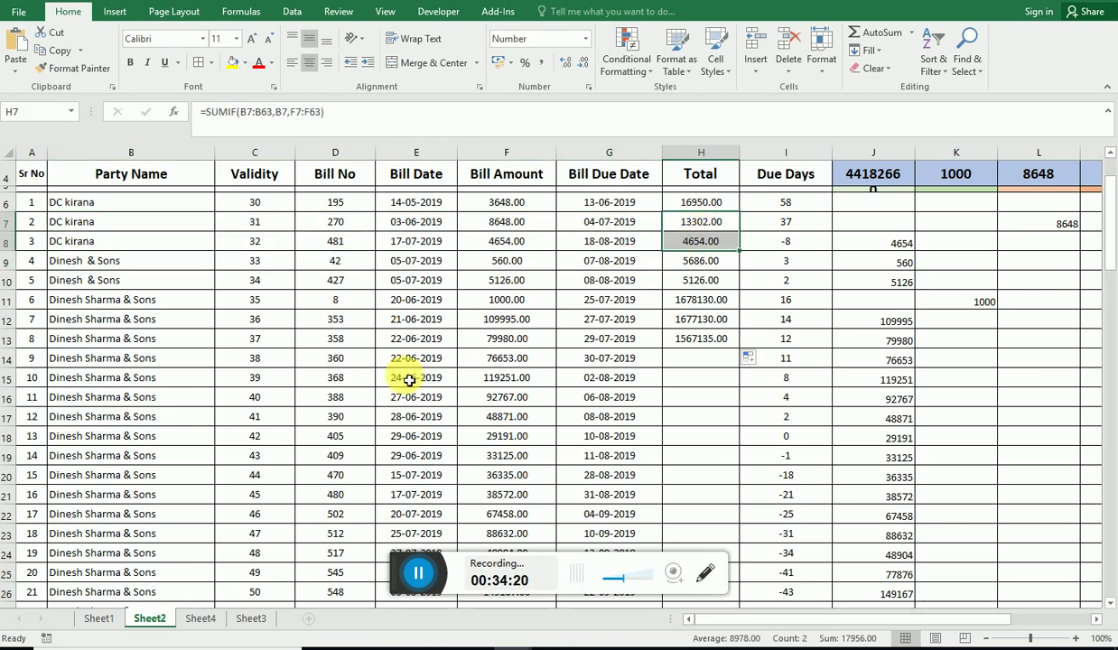
{"action": "key", "text": "Delete"}
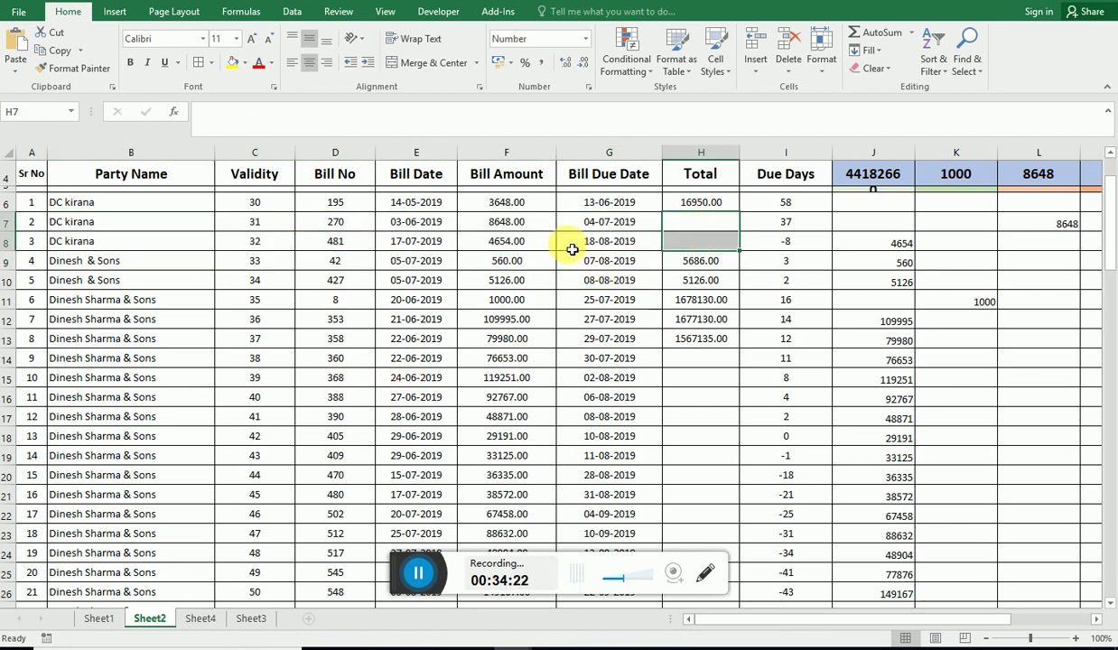
Step: Check the Dinesh & Sons total in H9 and clear the duplicate in H10
{"action": "left_click_drag", "start_coordinate": [507, 260], "coordinate": [508, 282]}
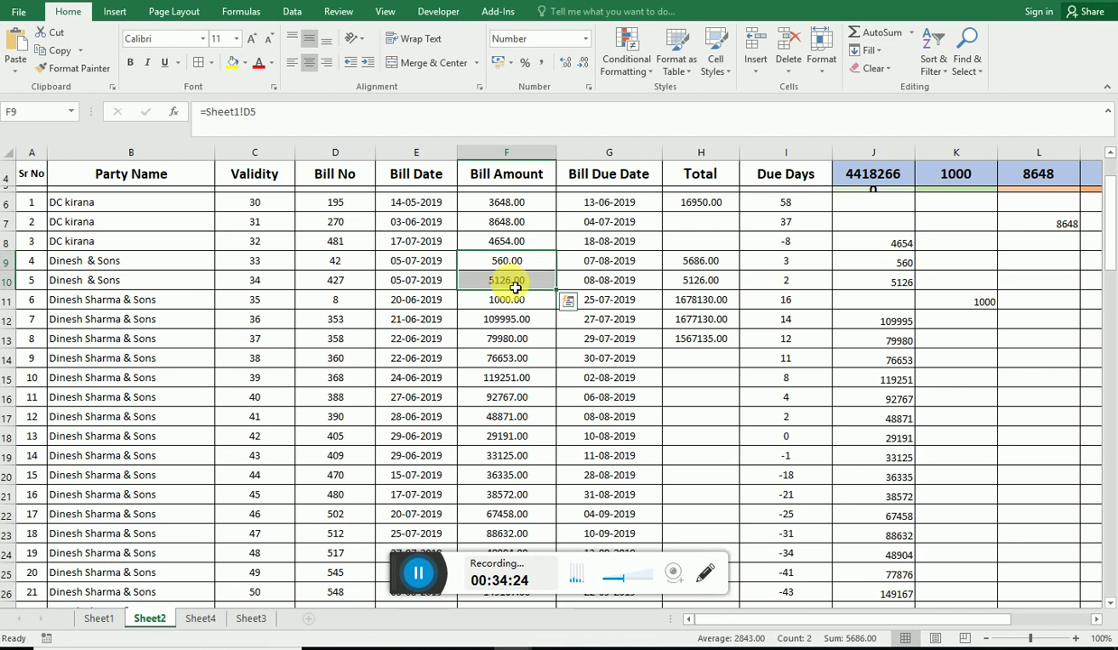
{"action": "left_click", "coordinate": [707, 259]}
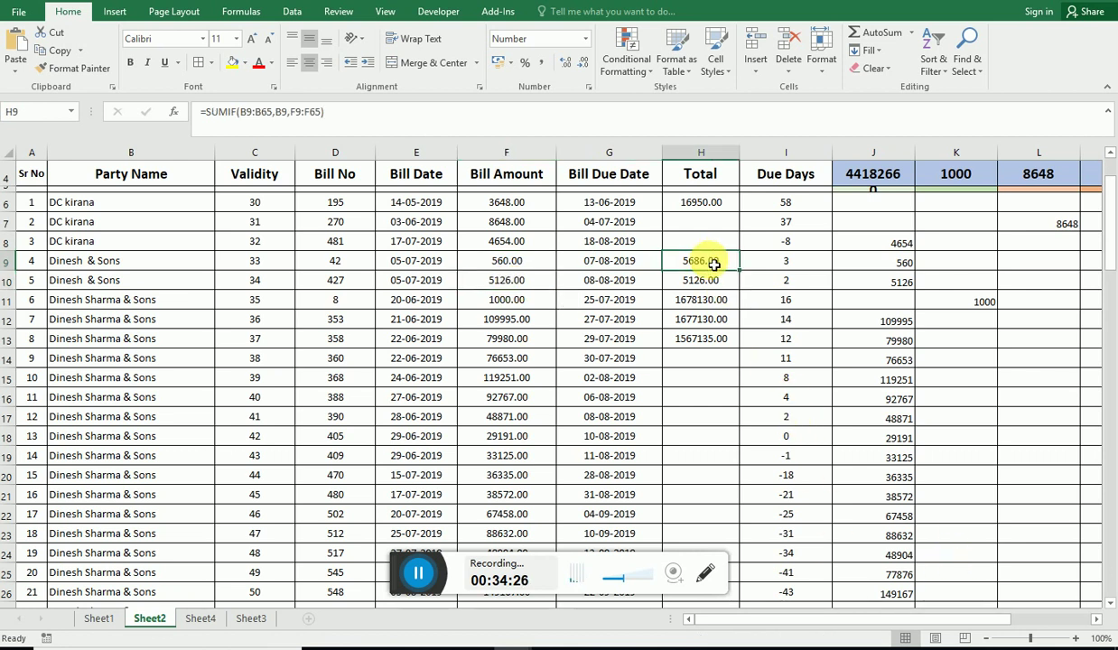
{"action": "double_click", "coordinate": [715, 284]}
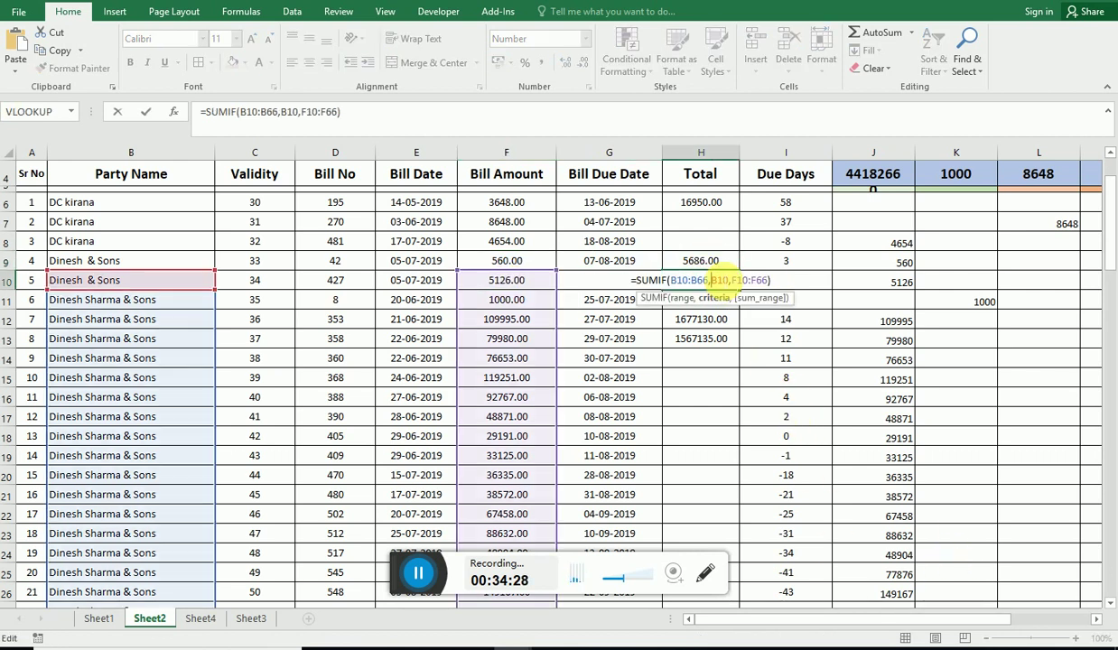
{"action": "key", "text": "Escape"}
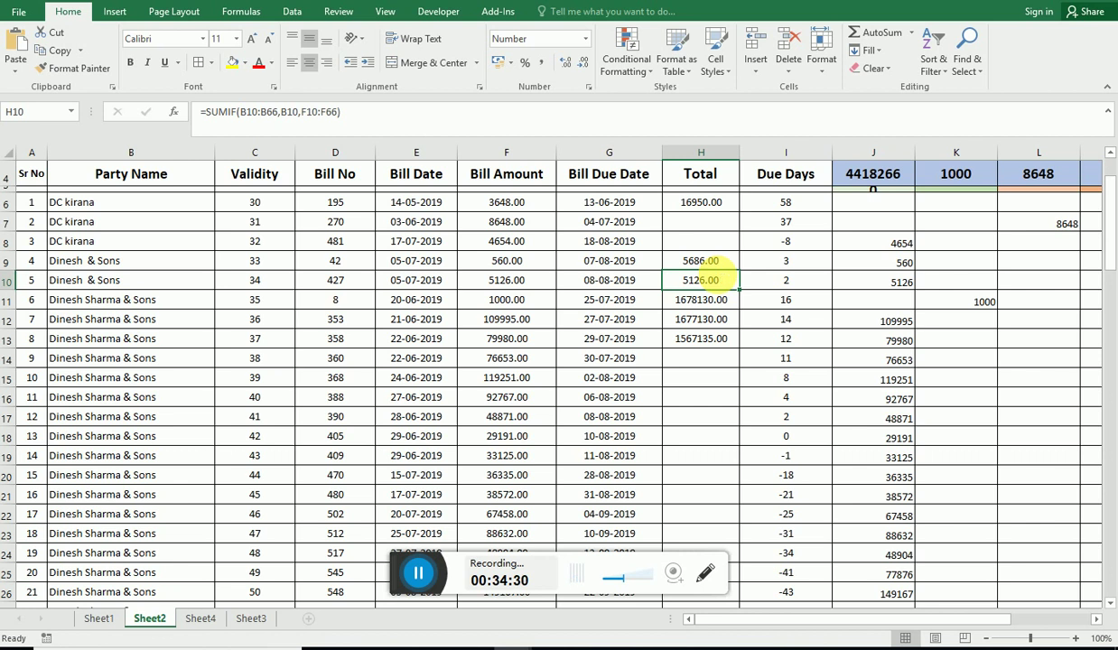
{"action": "key", "text": "Delete"}
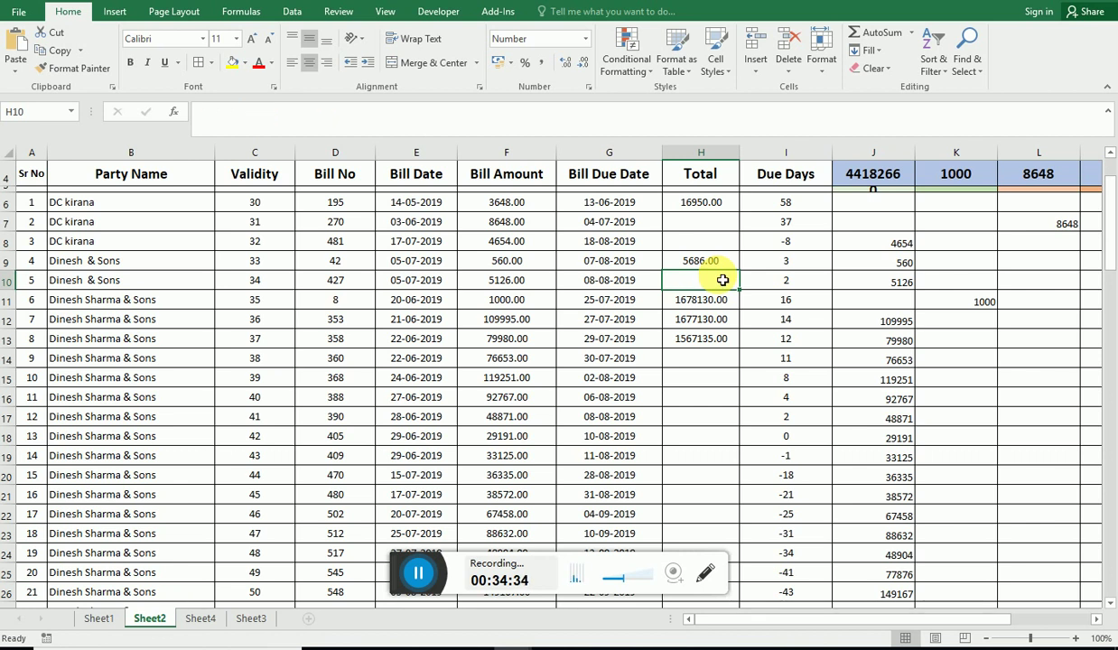
Step: Clear the stray totals in H11:H13 and return to H6
{"action": "key", "text": "Down"}
{"action": "key", "text": "F2"}
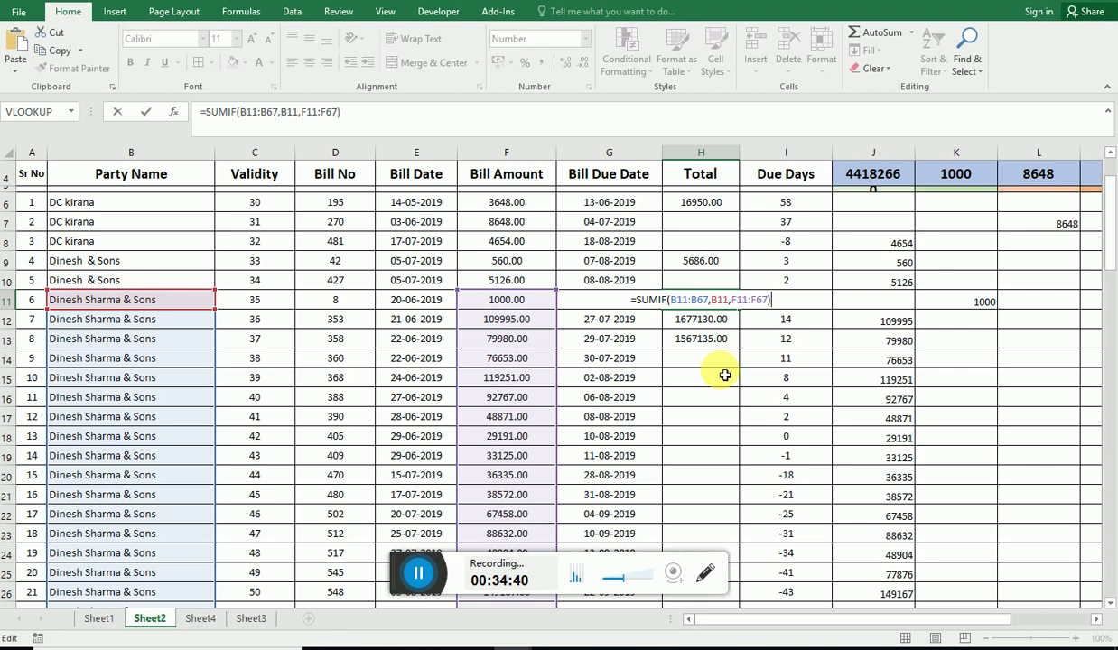
{"action": "key", "text": "Escape"}
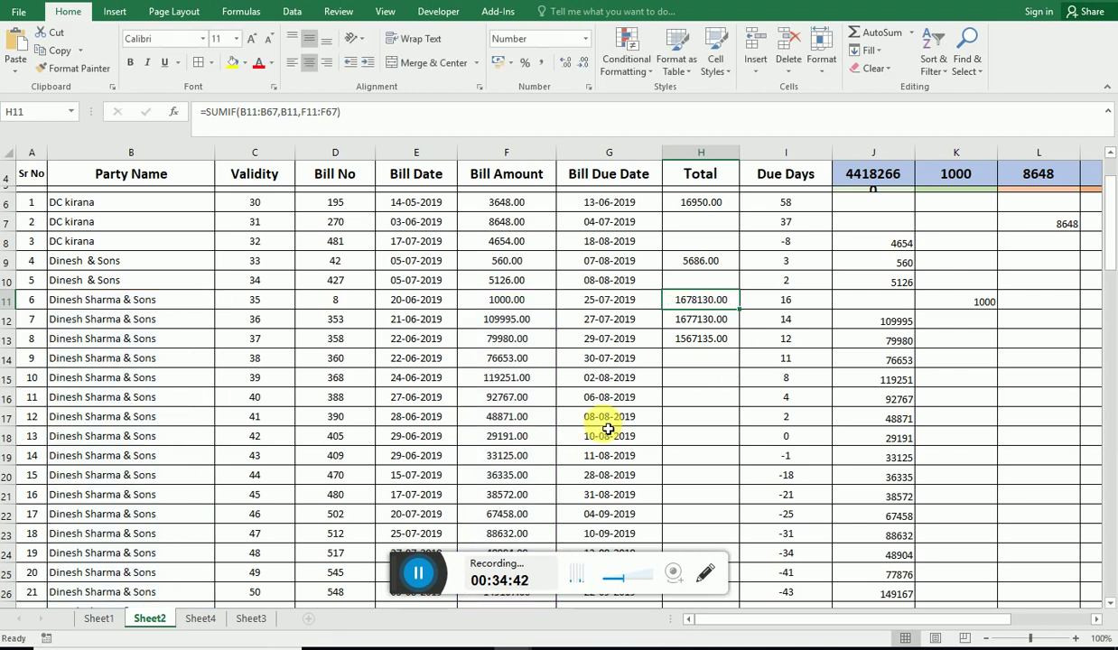
{"action": "key", "text": "shift+Down"}
{"action": "key", "text": "shift+Down"}
{"action": "key", "text": "Delete"}
{"action": "key", "text": "Up"}
{"action": "key", "text": "Up"}
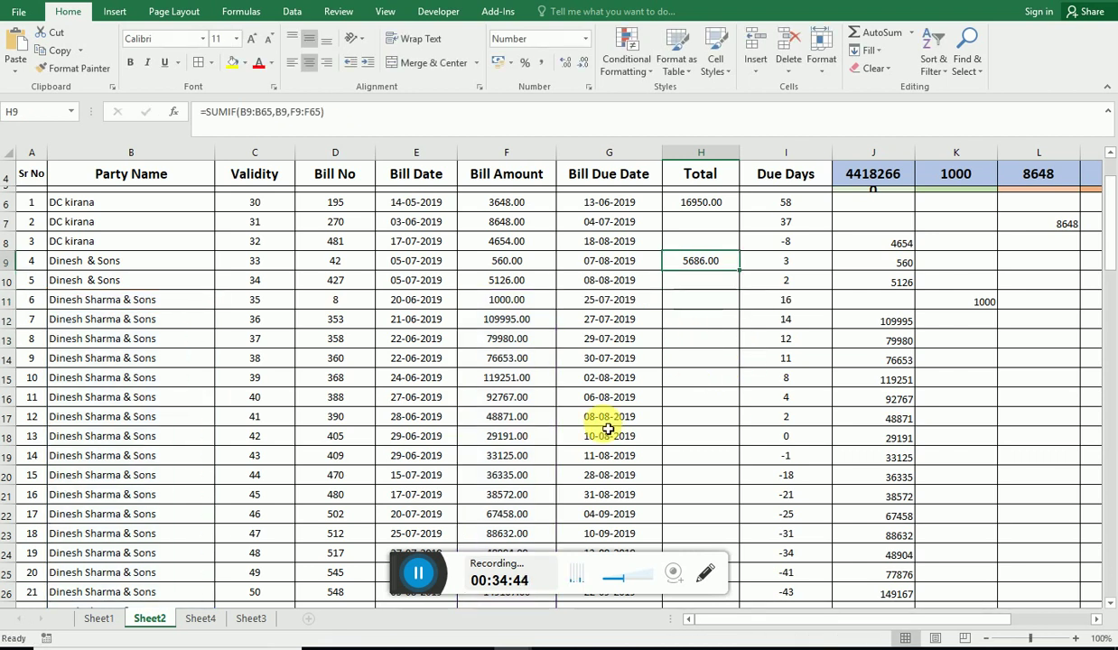
{"action": "key", "text": "Up"}
{"action": "key", "text": "Up"}
{"action": "key", "text": "Up"}
Step: Change H6 to =SUMIF($B$6:$B$62,B6,$F$6:$F$62), keeping the 16950.00 total
{"action": "key", "text": "F2"}
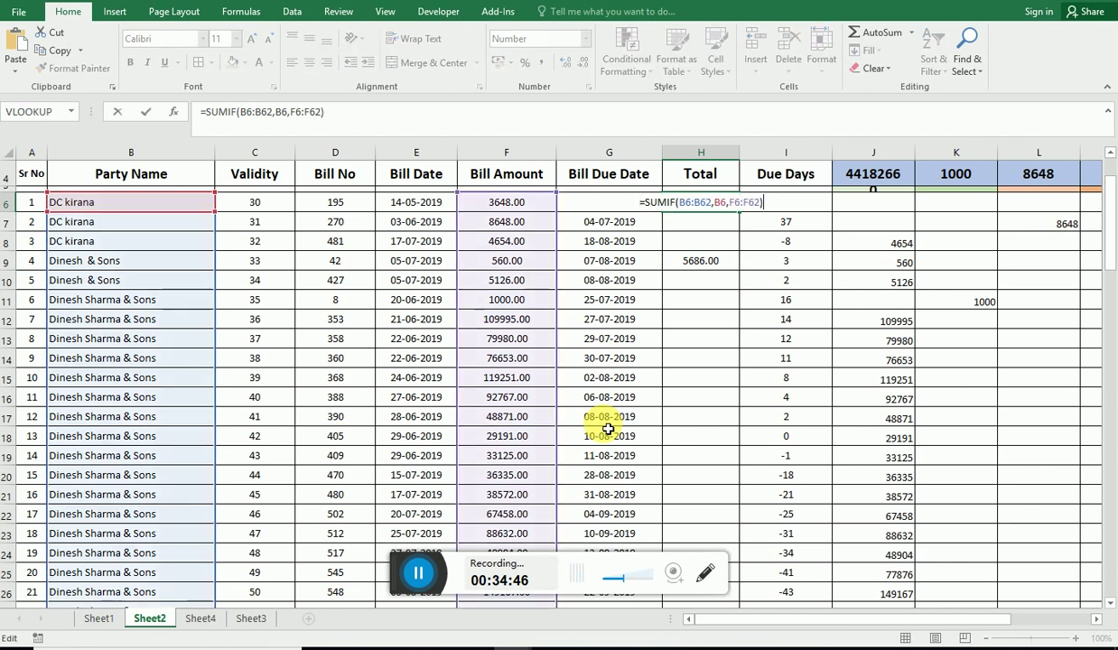
{"action": "key", "text": "Right"}
{"action": "key", "text": "Right"}
{"action": "key", "text": "Right"}
{"action": "key", "text": "Right"}
{"action": "key", "text": "Right"}
{"action": "key", "text": "Right"}
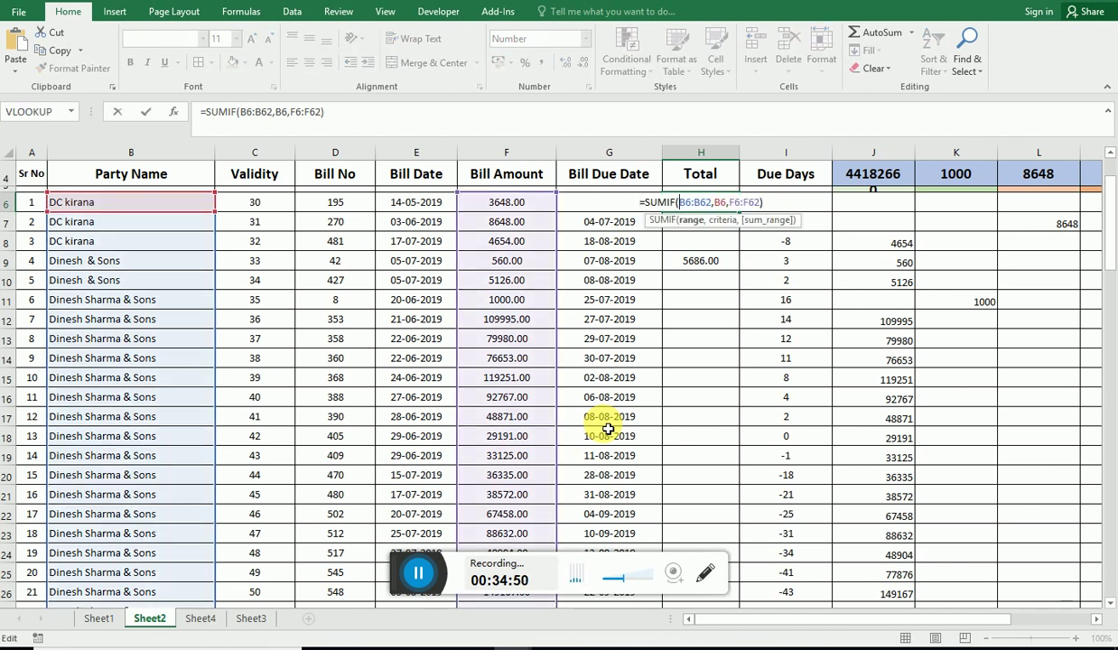
{"action": "type", "text": "$B"}
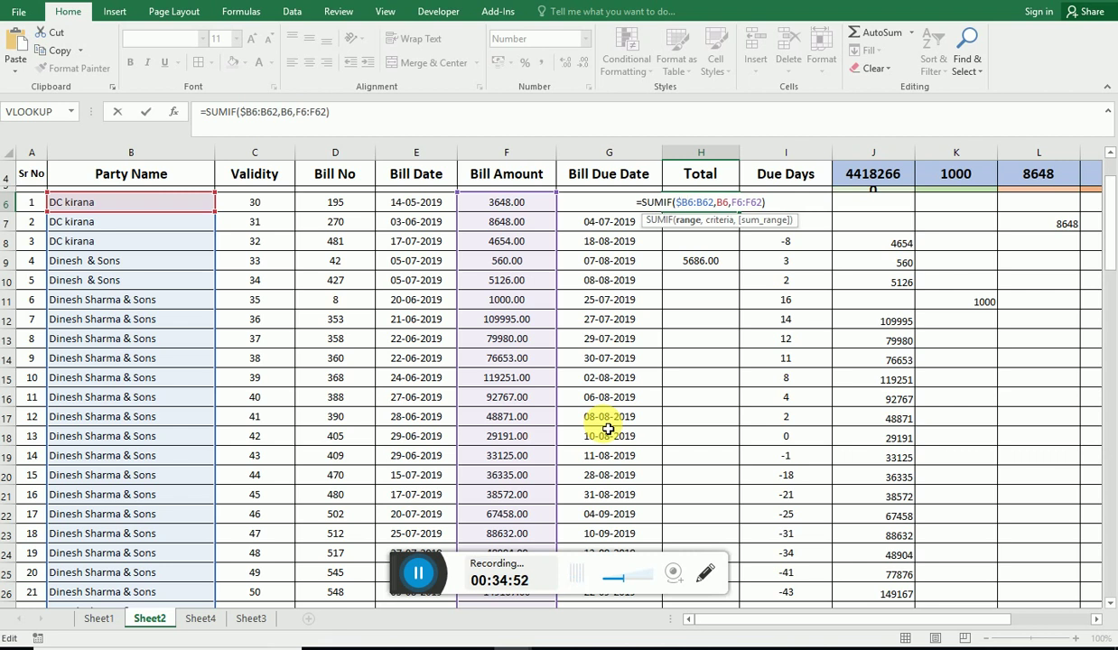
{"action": "type", "text": "$6:"}
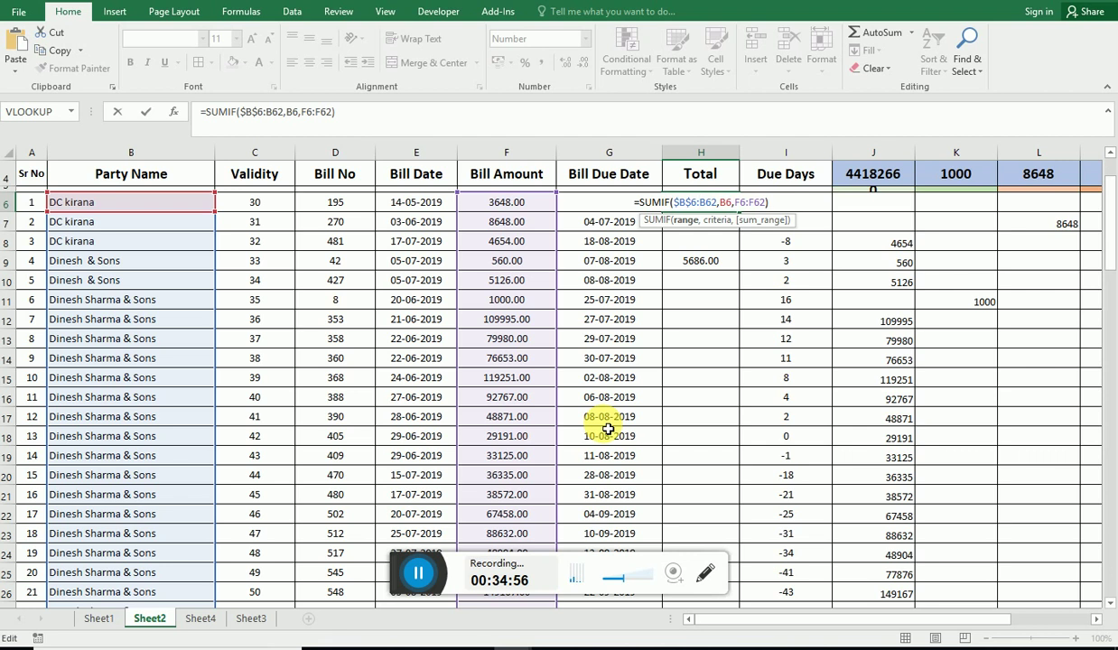
{"action": "type", "text": "$B"}
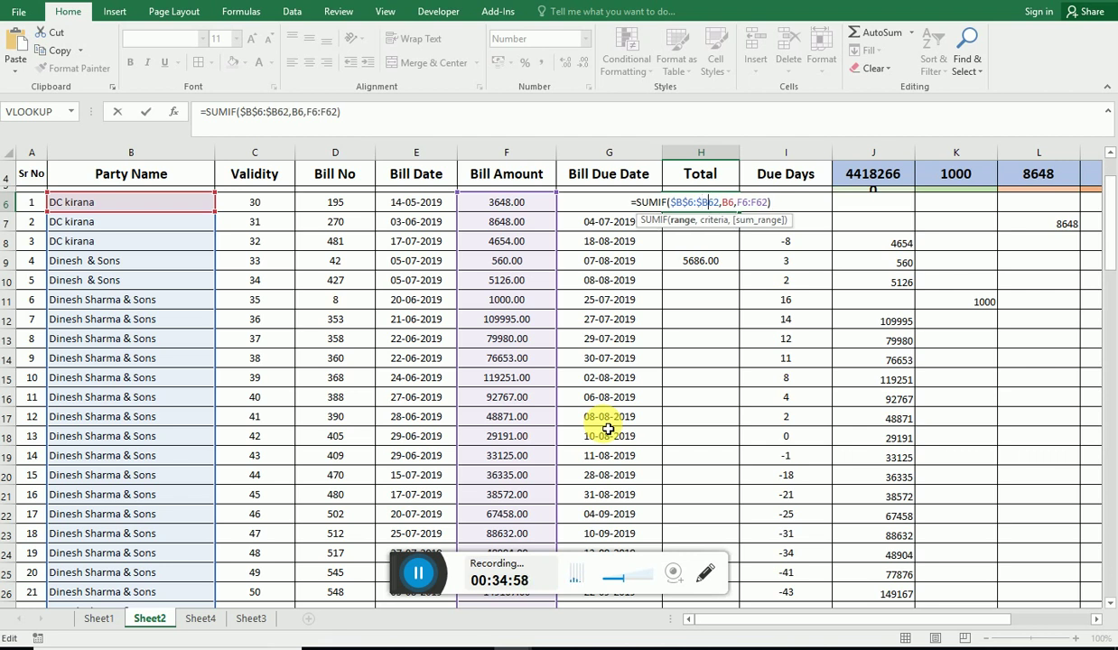
{"action": "type", "text": "$"}
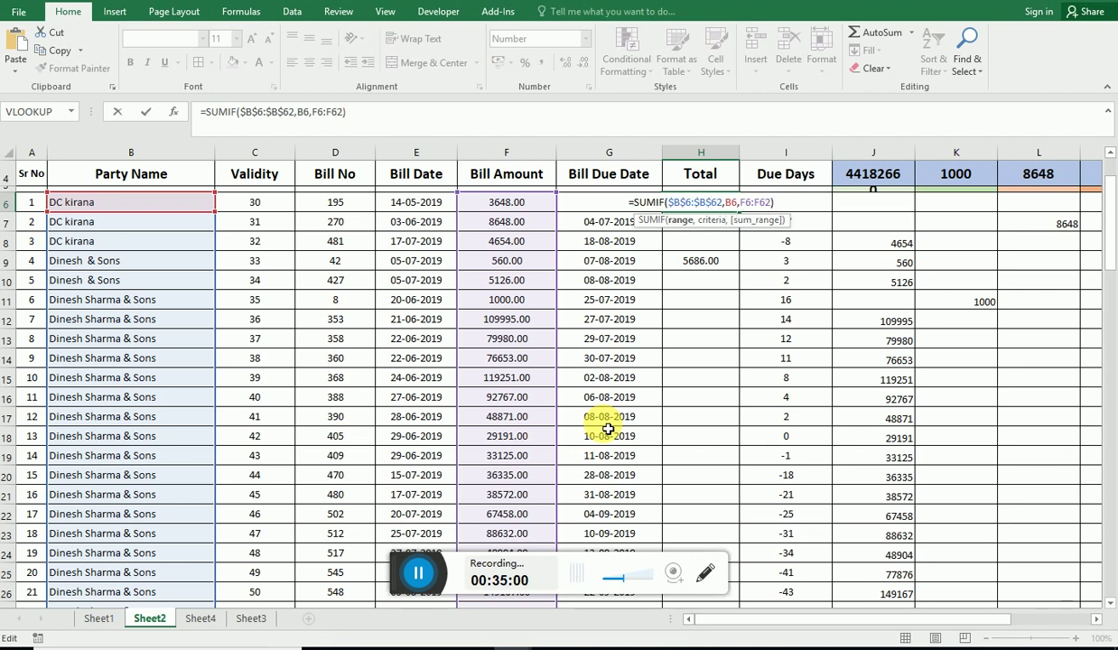
{"action": "key", "text": "Right"}
{"action": "key", "text": "Right"}
{"action": "key", "text": "Right"}
{"action": "key", "text": "Right"}
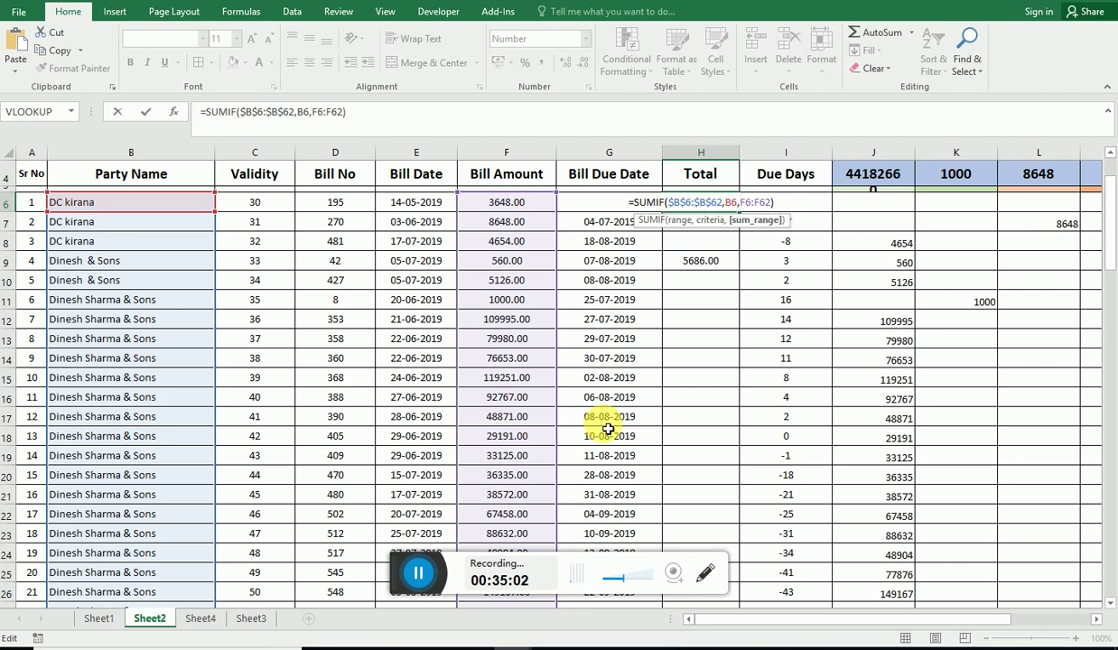
{"action": "type", "text": "$B"}
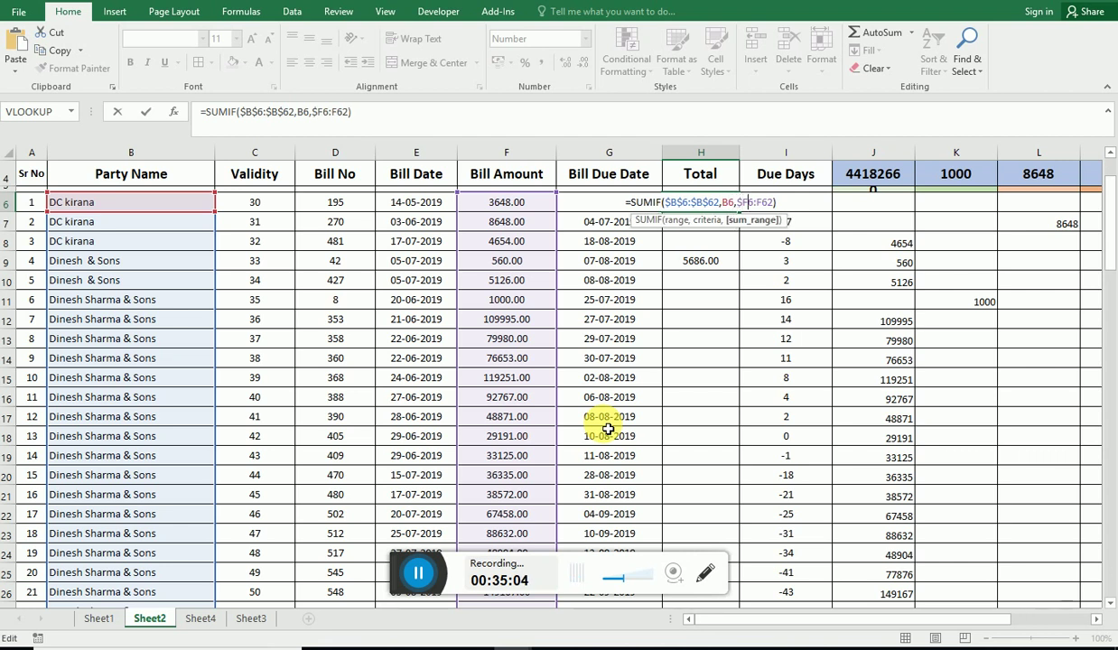
{"action": "type", "text": "$6:"}
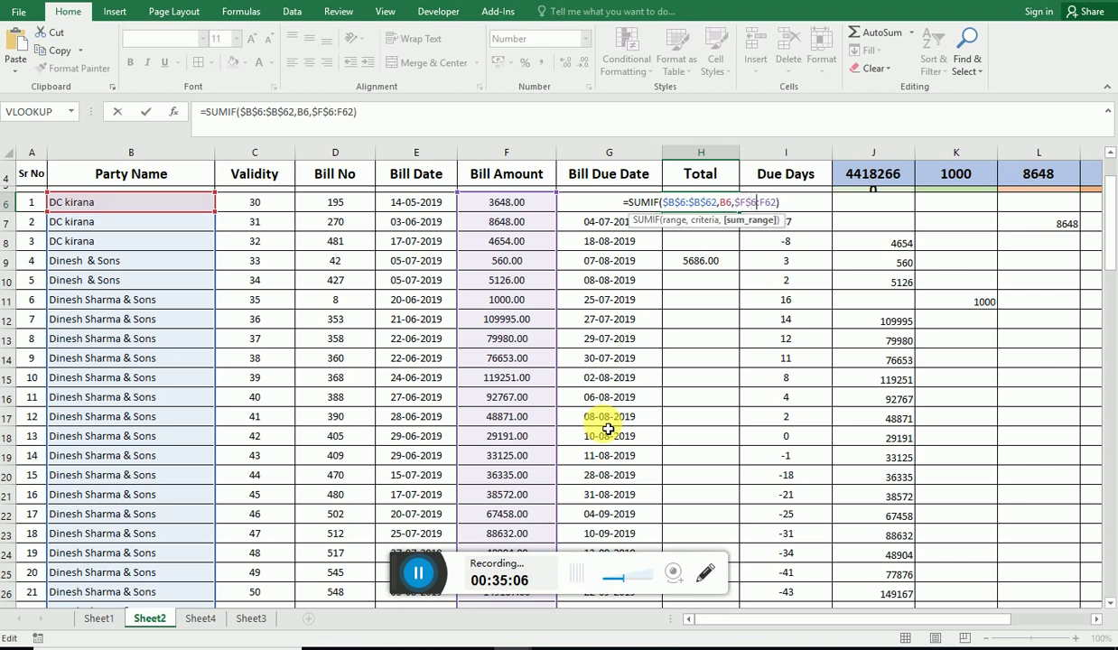
{"action": "type", "text": "$B"}
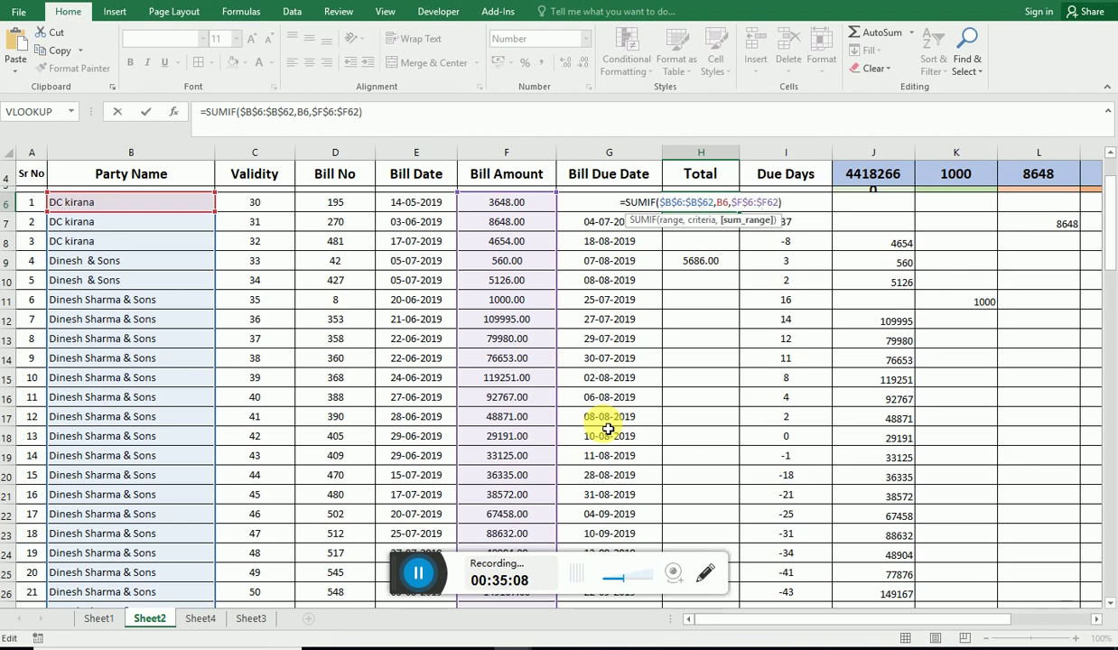
{"action": "type", "text": "$"}
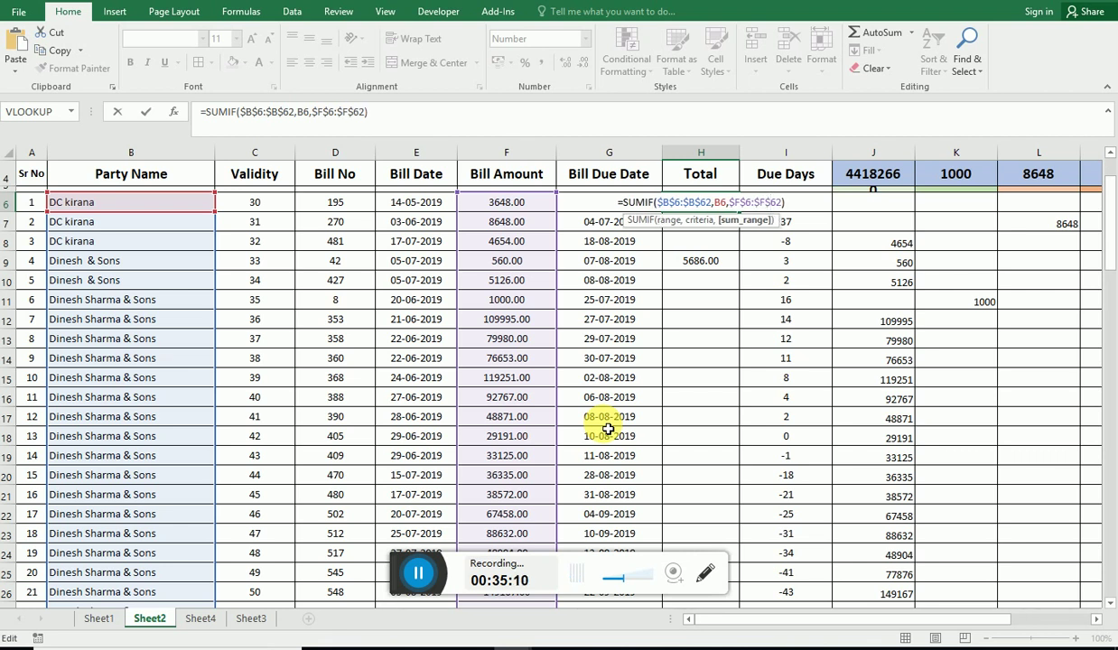
{"action": "key", "text": "Return"}
{"action": "key", "text": "Up"}
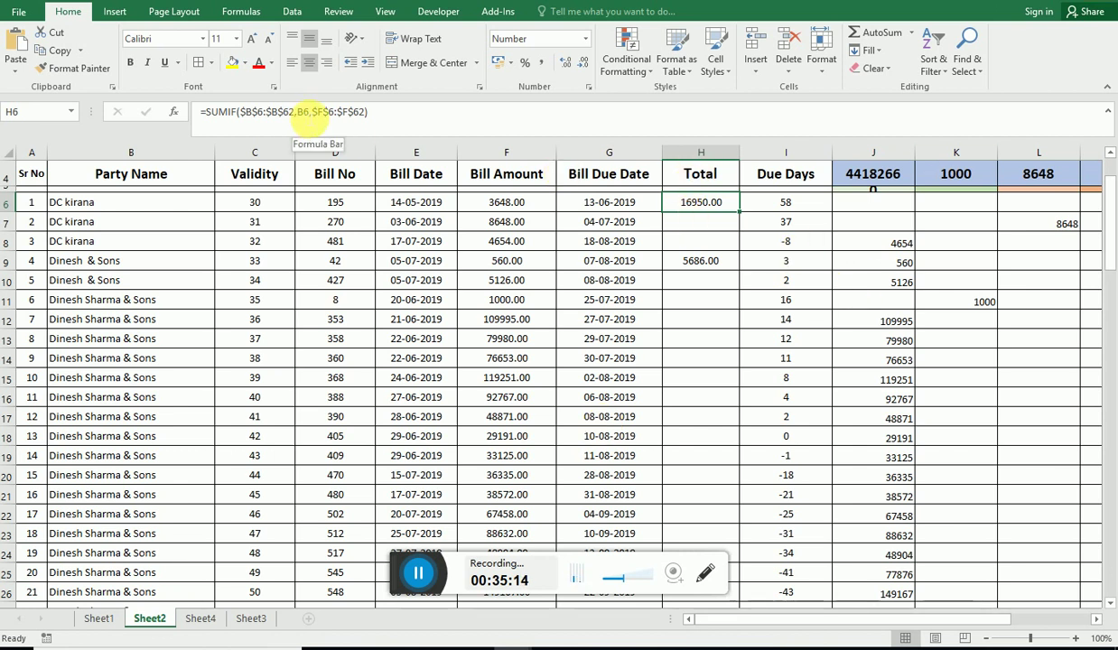
Step: Fill the locked SUMIF down column H to row 16 and clear H7:H8
{"action": "mouse_move", "coordinate": [739, 212]}
{"action": "left_mouse_down"}
{"action": "mouse_move", "coordinate": [734, 387]}
{"action": "mouse_move", "coordinate": [709, 401]}
{"action": "left_mouse_up"}
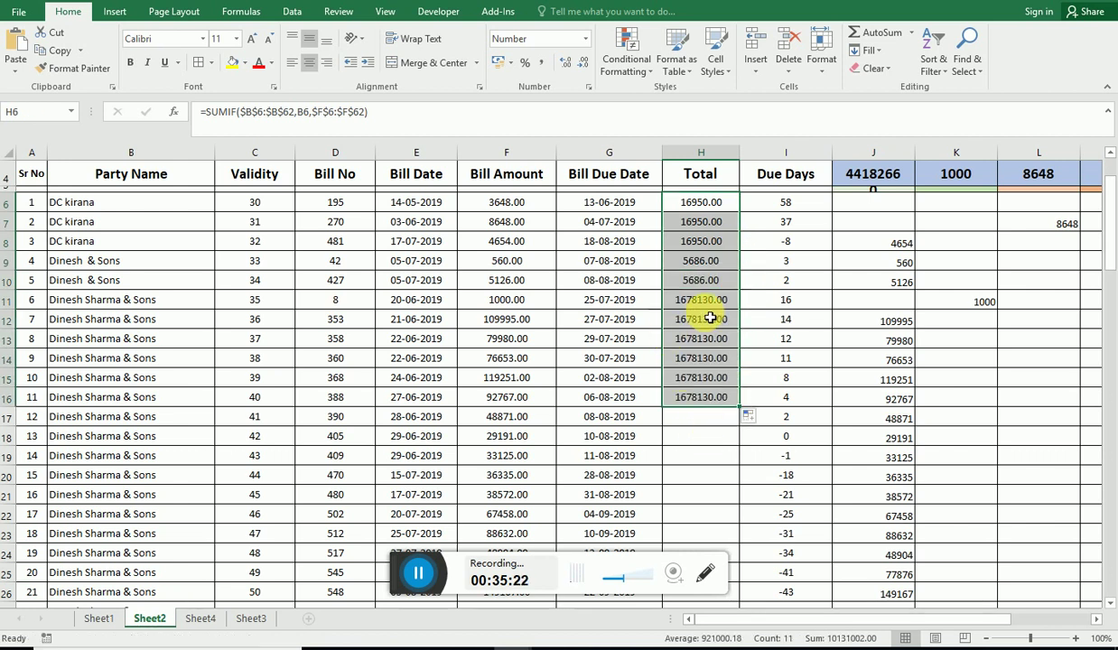
{"action": "left_click", "coordinate": [709, 317]}
{"action": "left_click", "coordinate": [700, 222]}
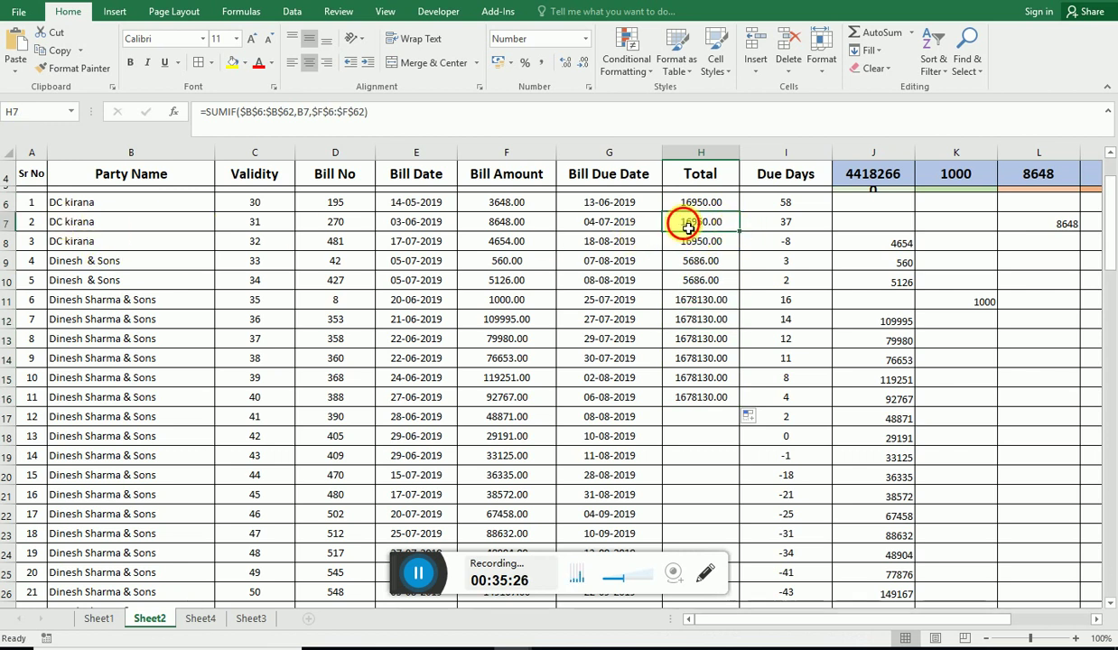
{"action": "left_click_drag", "start_coordinate": [737, 231], "coordinate": [691, 246]}
{"action": "key", "text": "Delete"}
Step: Clear the H10 total and refill H7 and H8 from H6 with Ctrl+D
{"action": "key", "text": "Down"}
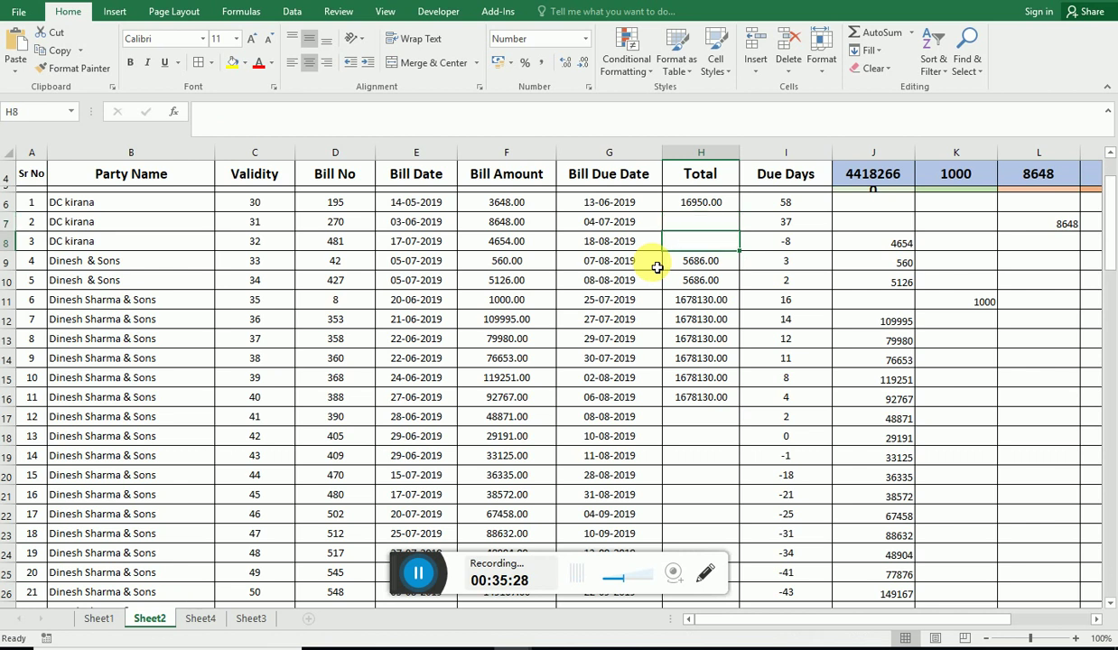
{"action": "key", "text": "Down"}
{"action": "key", "text": "Down"}
{"action": "key", "text": "Delete"}
{"action": "key", "text": "Up"}
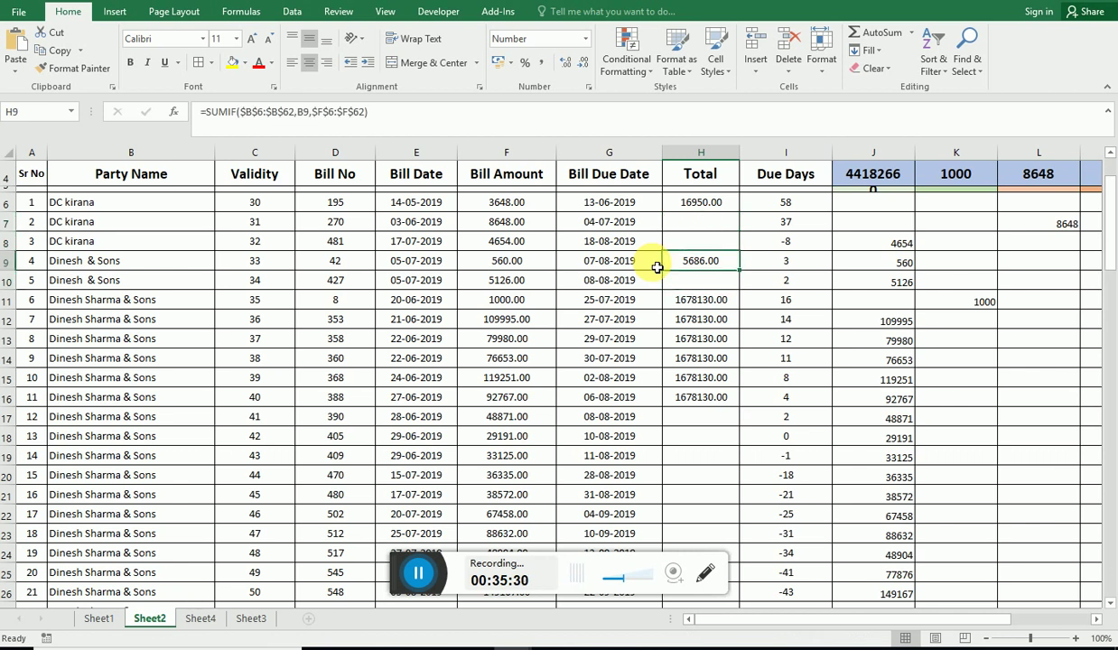
{"action": "key", "text": "Up"}
{"action": "key", "text": "Up"}
{"action": "key", "text": "Up"}
{"action": "key", "text": "Down"}
{"action": "key", "text": "ctrl+d"}
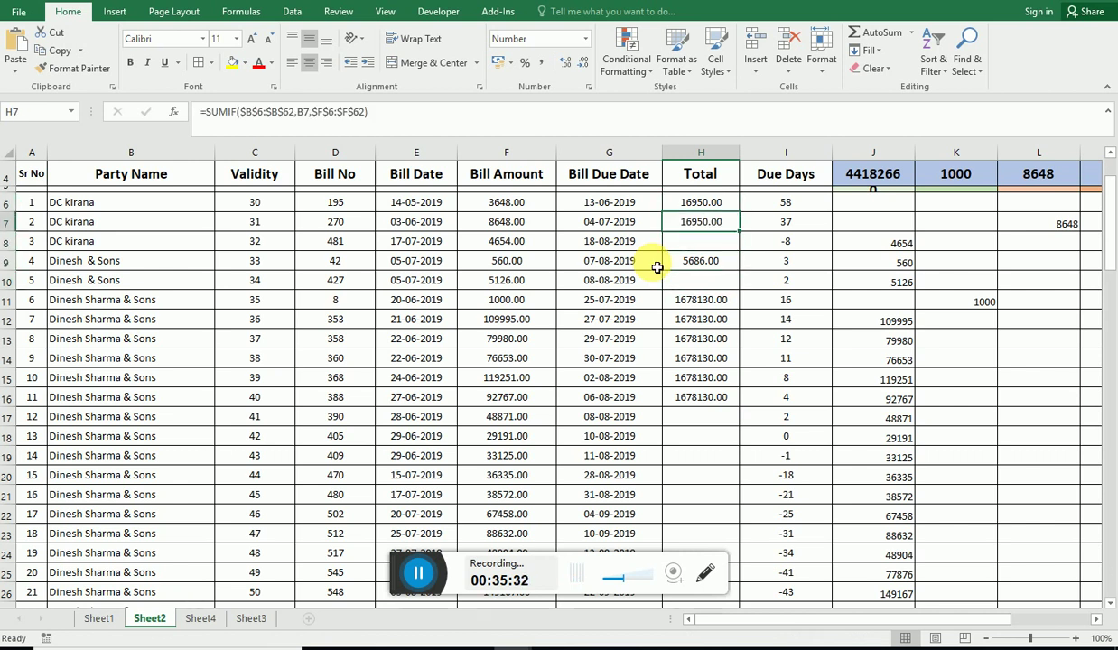
{"action": "key", "text": "Down"}
{"action": "key", "text": "ctrl+d"}
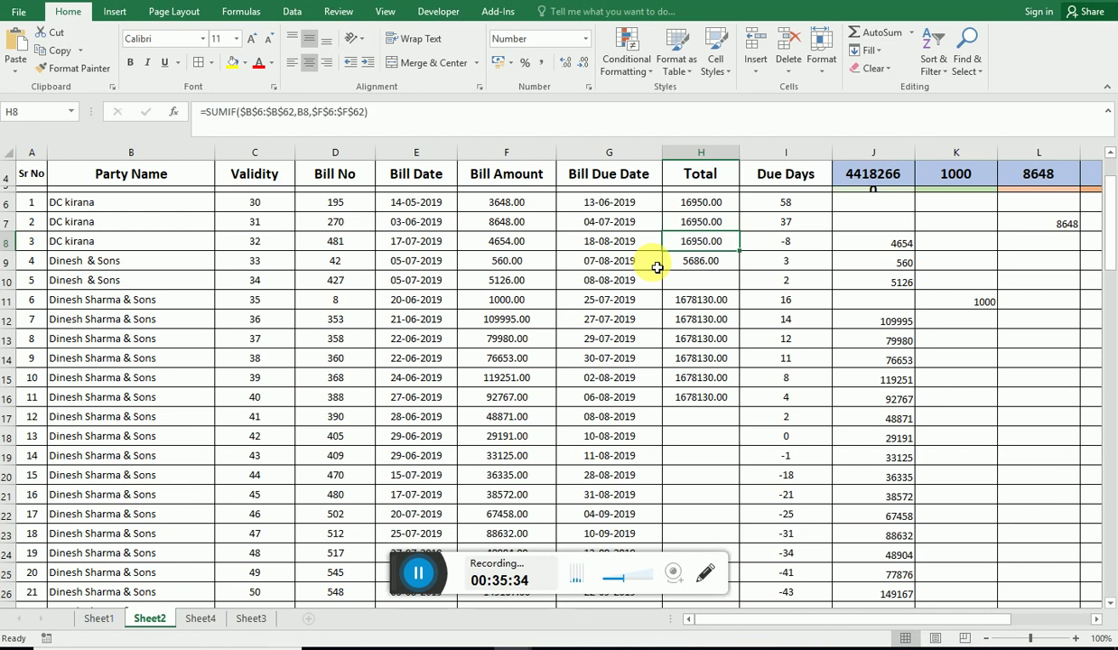
Step: Compare DC kirana's bill amounts in column F with the 16950.00 total
{"action": "key", "text": "Up"}
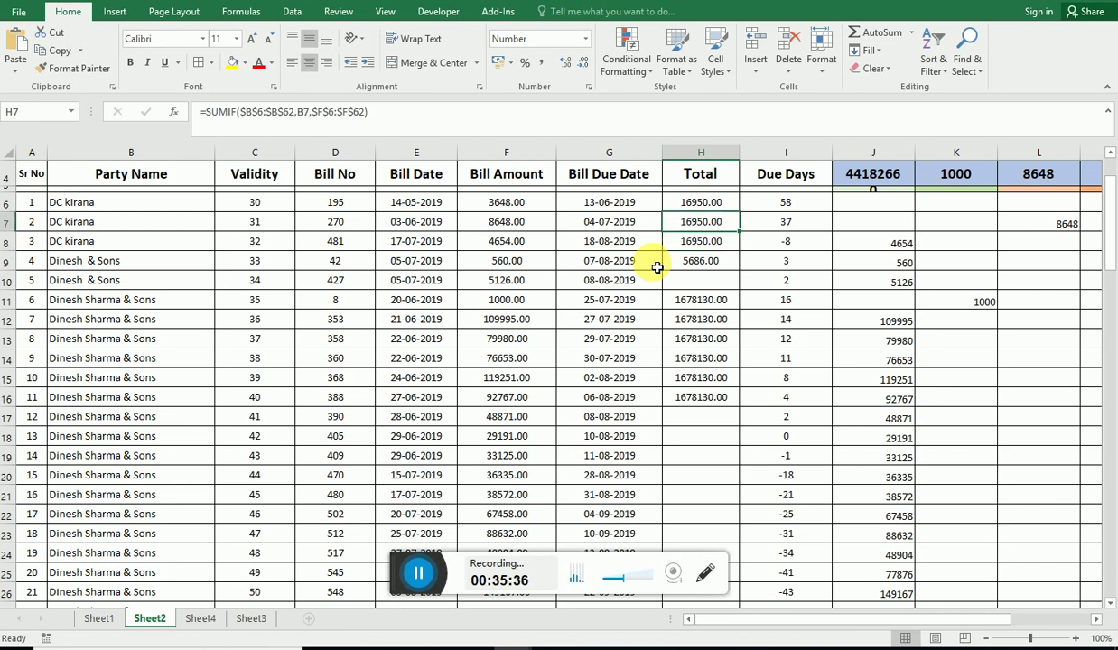
{"action": "key", "text": "Left"}
{"action": "key", "text": "Left"}
{"action": "key", "text": "shift+Down"}
{"action": "key", "text": "shift+Down"}
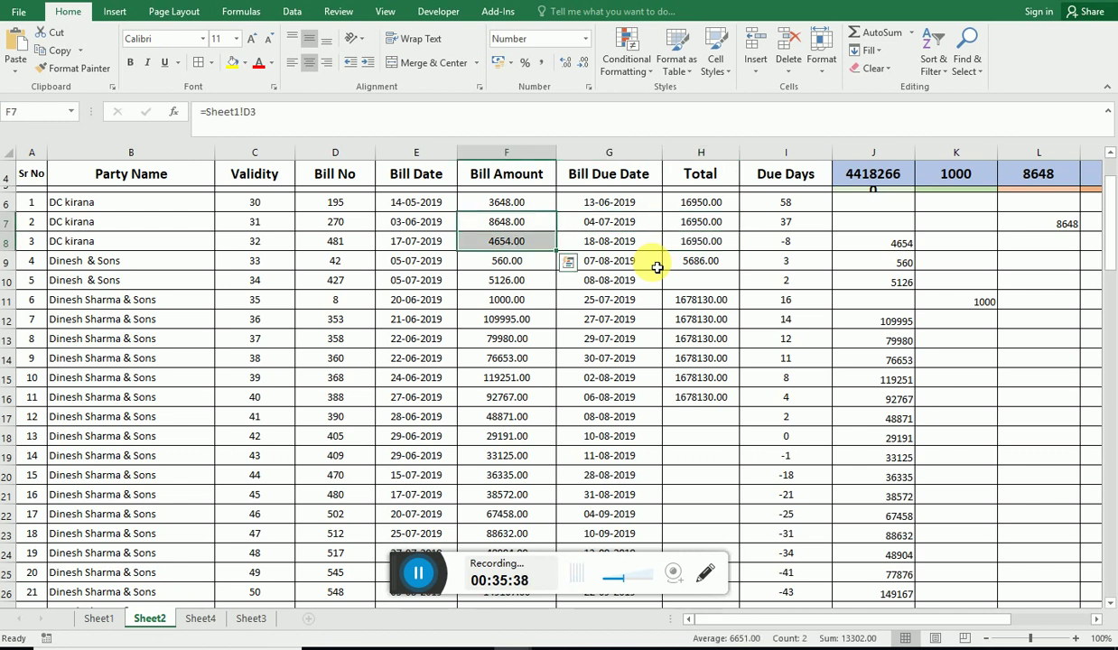
{"action": "key", "text": "Up"}
{"action": "key", "text": "shift+Down"}
{"action": "key", "text": "shift+Down"}
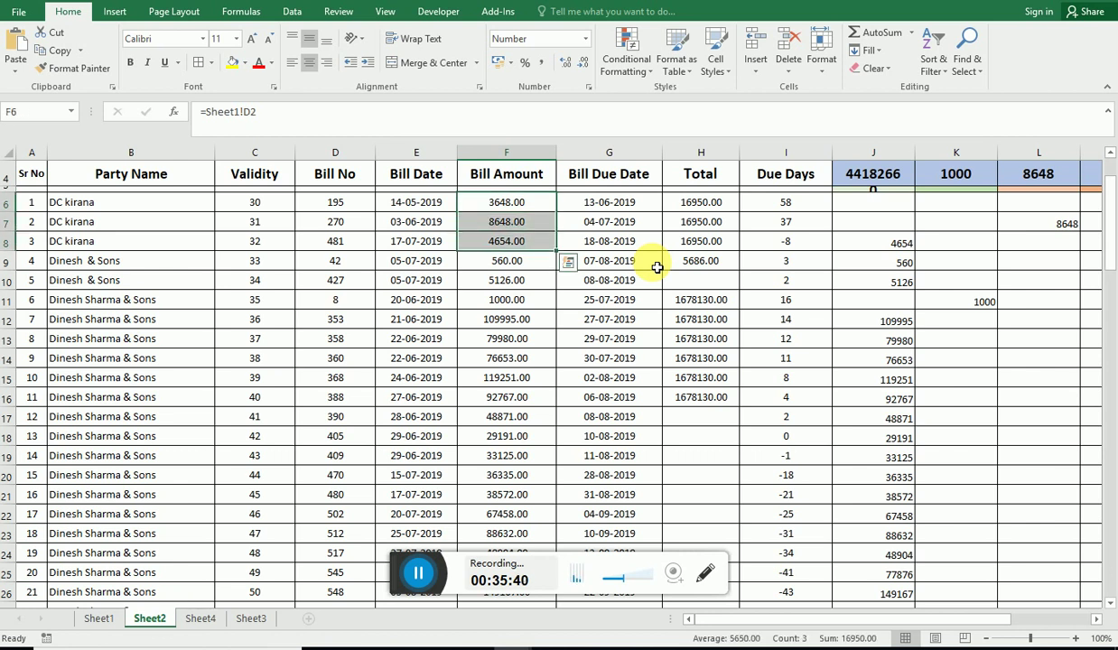
{"action": "key", "text": "Right"}
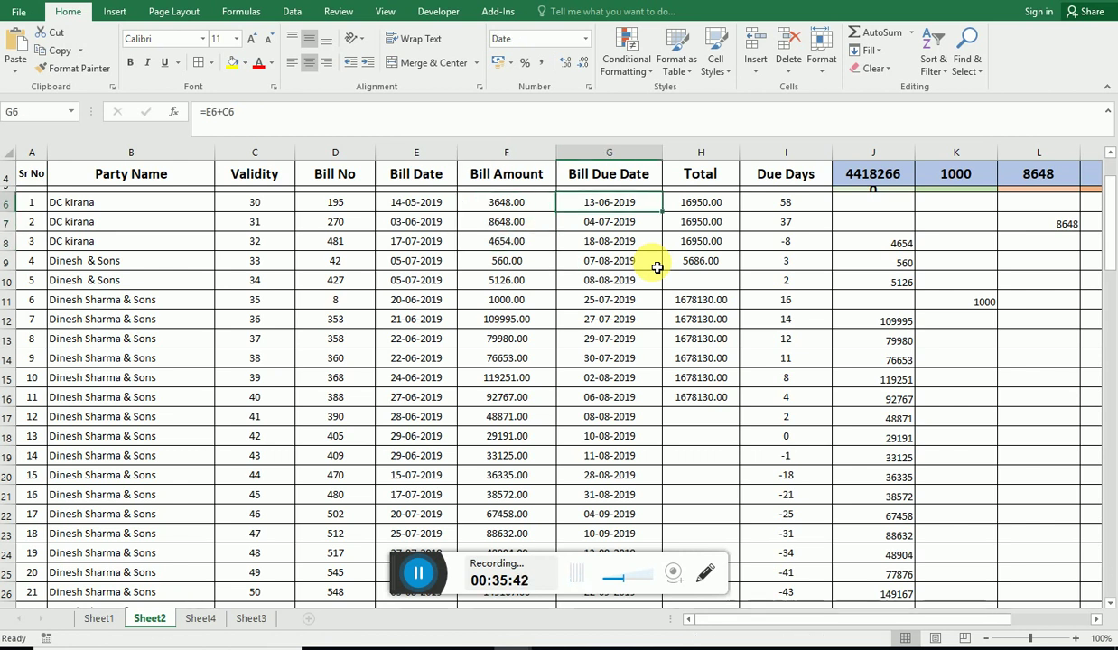
{"action": "key", "text": "Right"}
{"action": "key", "text": "Down"}
{"action": "key", "text": "Up"}
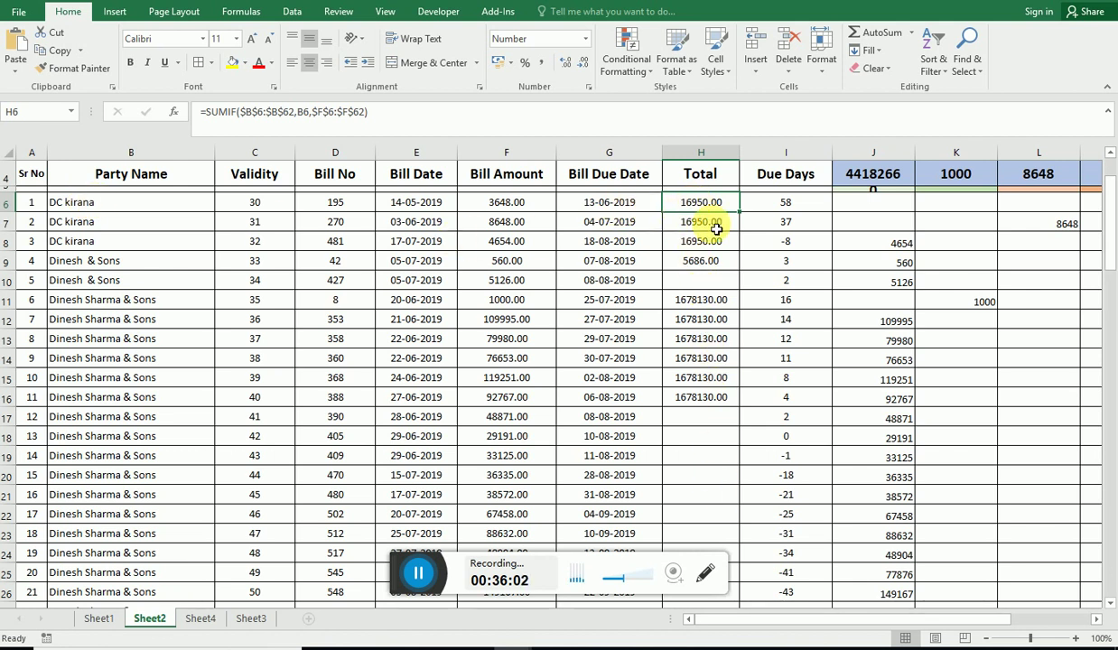
Step: Check the party names and totals for rows 6 to 9
{"action": "left_click", "coordinate": [78, 202]}
{"action": "left_click", "coordinate": [702, 204]}
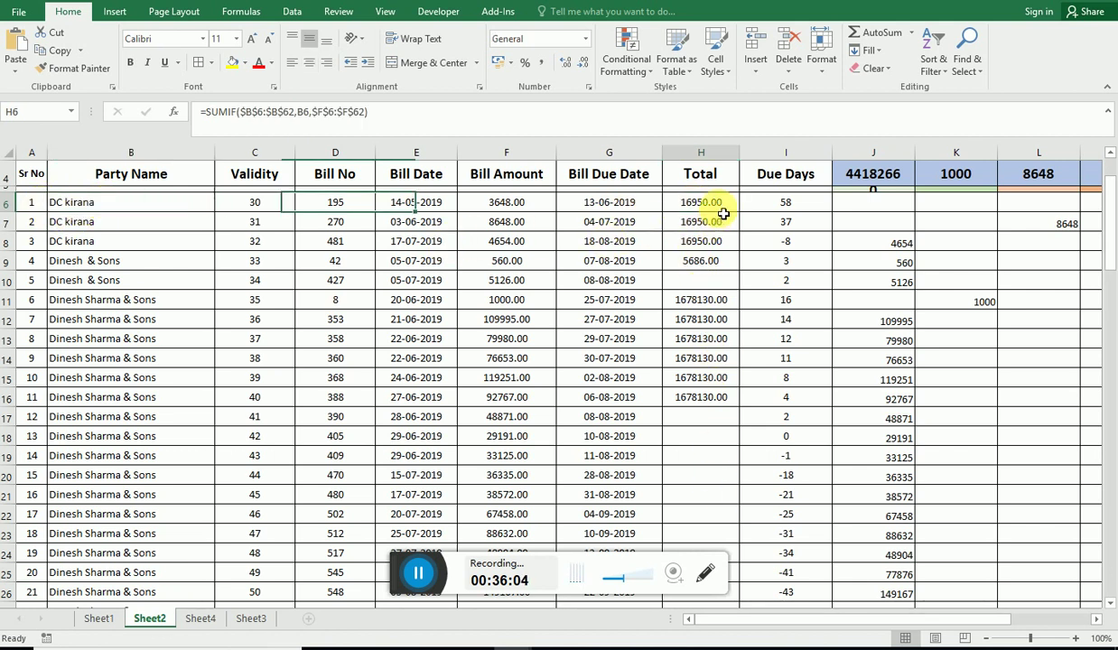
{"action": "left_click_drag", "start_coordinate": [703, 221], "coordinate": [703, 244]}
{"action": "left_click", "coordinate": [96, 263]}
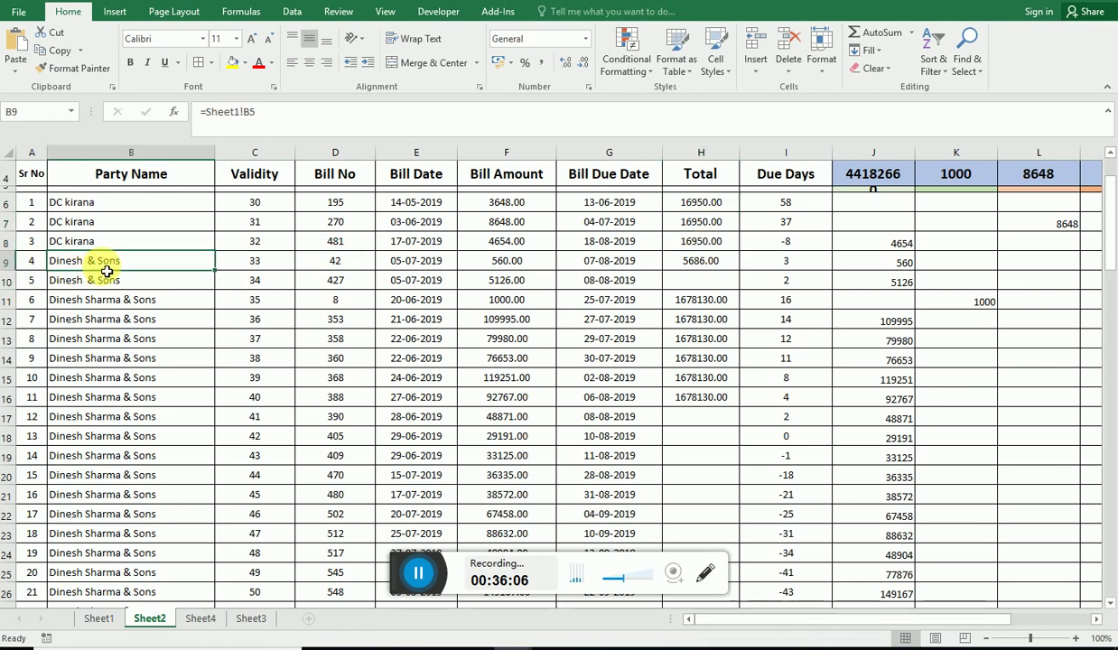
{"action": "left_click", "coordinate": [709, 261]}
{"action": "left_click", "coordinate": [704, 203]}
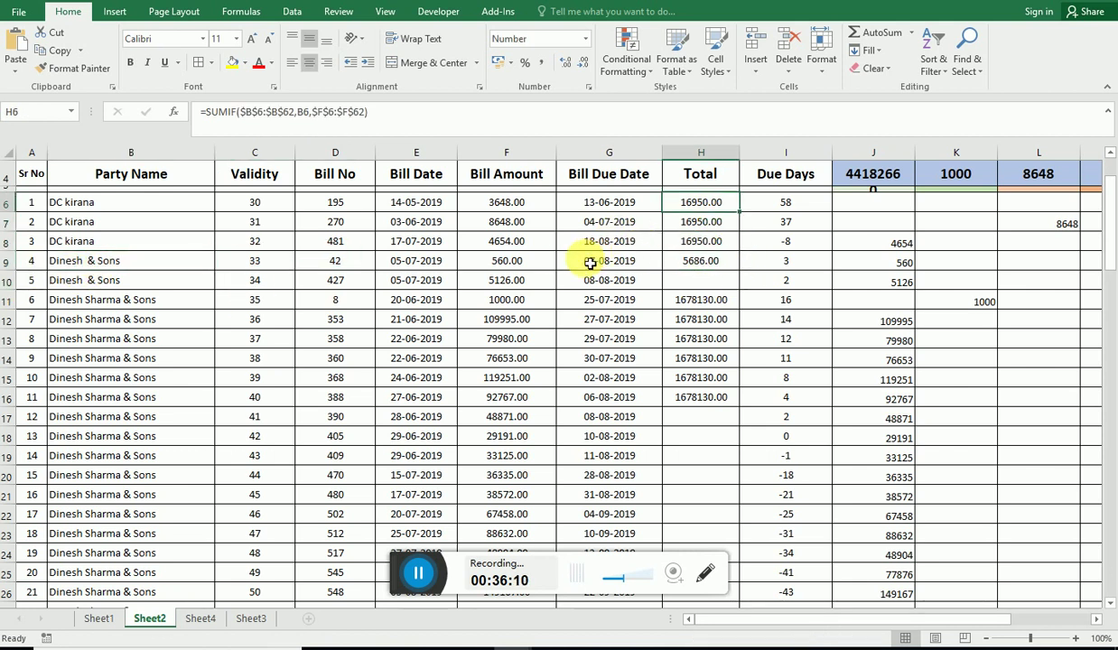
Step: Change H6 to =IF(B5=B6,"",SUMIF($B$6:$B$62,B6,$F$6:$F$62)) so repeated party rows stay blank
{"action": "key", "text": "F2"}
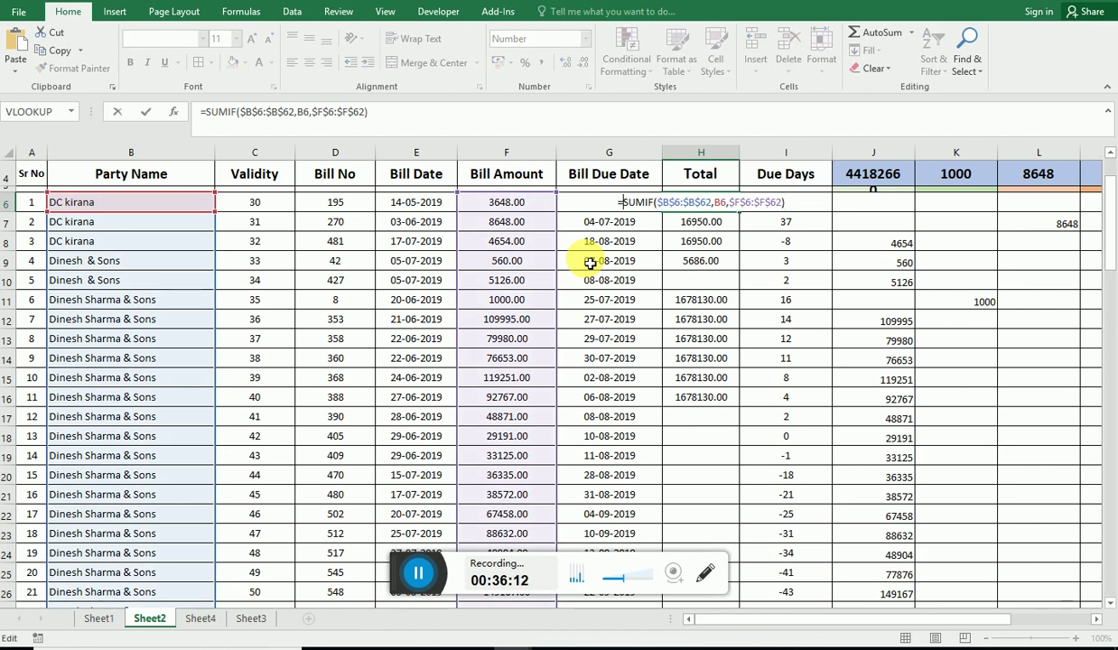
{"action": "type", "text": "if"}
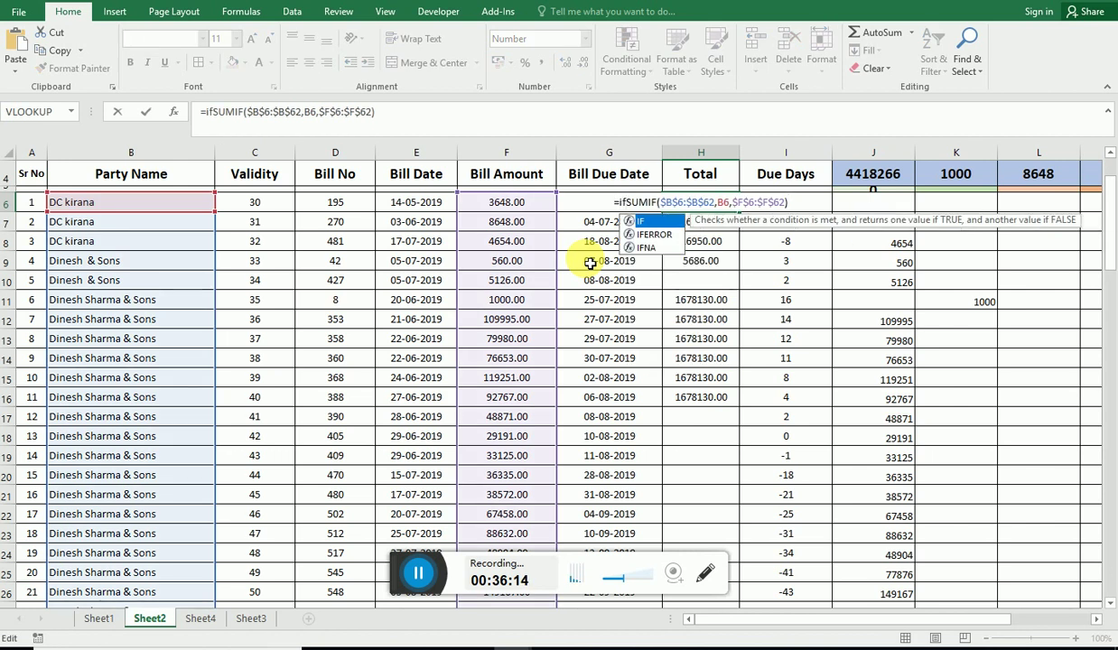
{"action": "type", "text": "("}
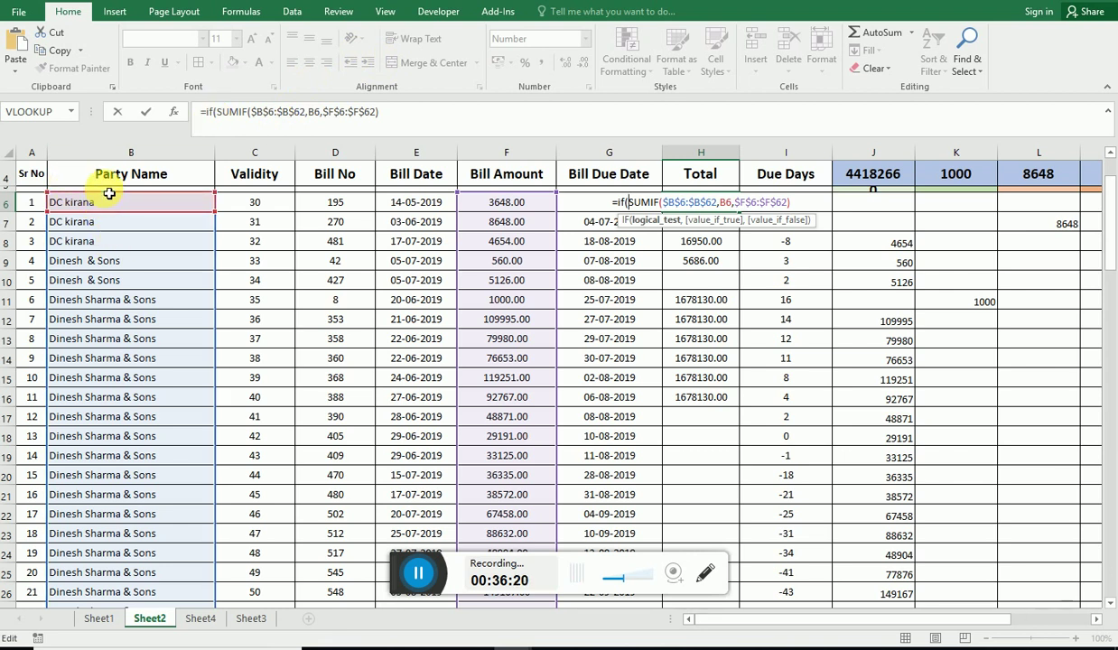
{"action": "left_click", "coordinate": [109, 187]}
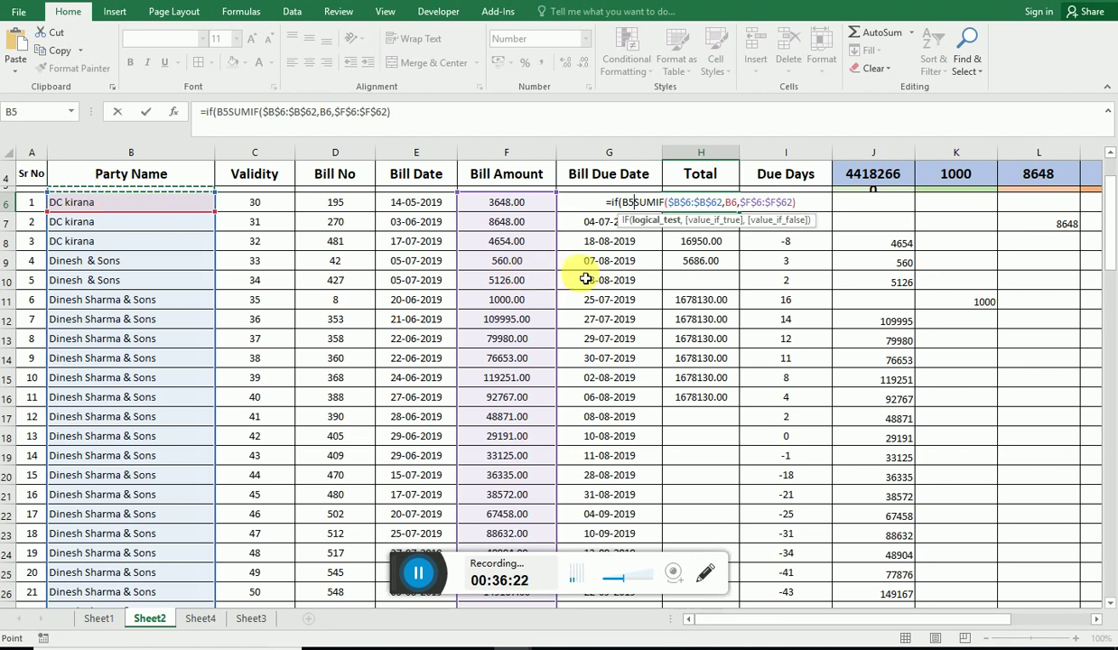
{"action": "type", "text": "="}
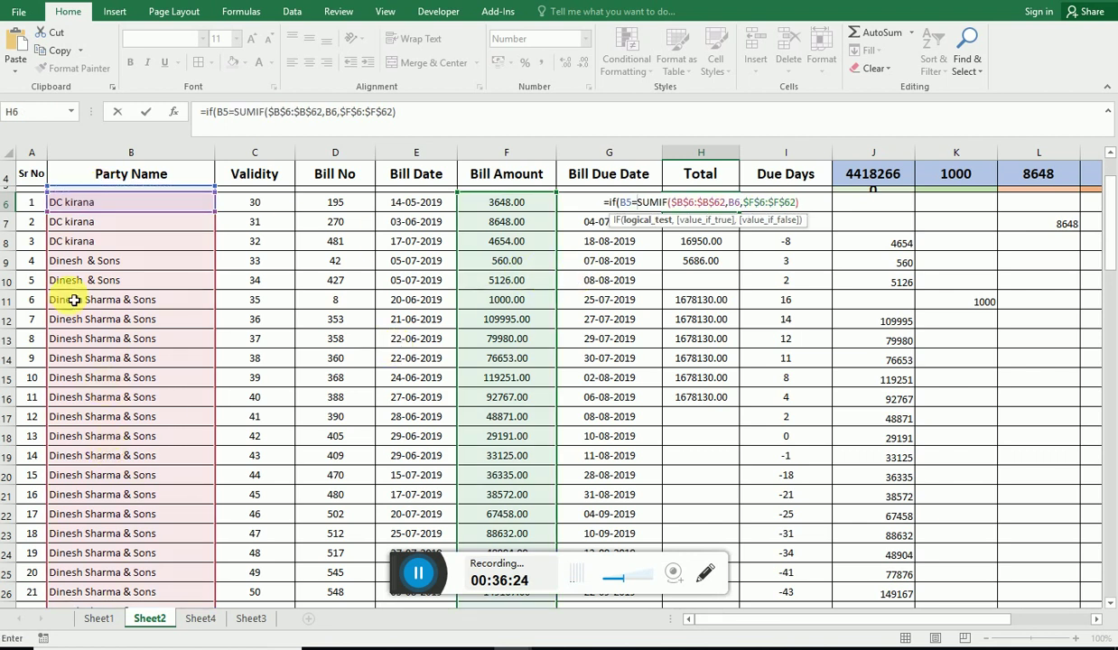
{"action": "left_click", "coordinate": [130, 207]}
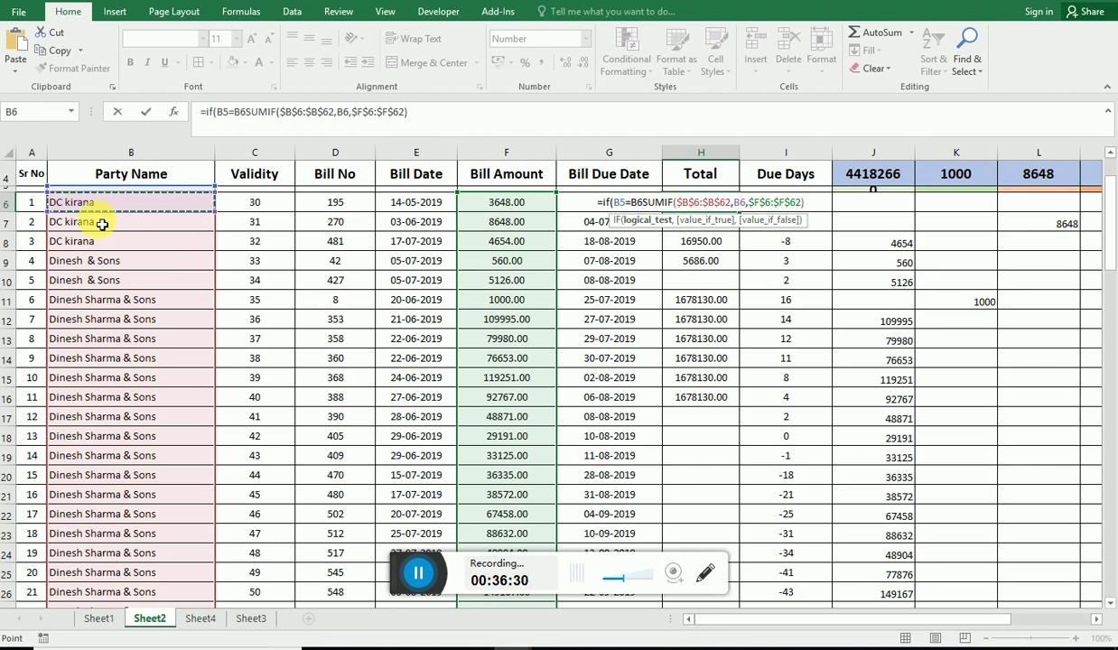
{"action": "type", "text": ","}
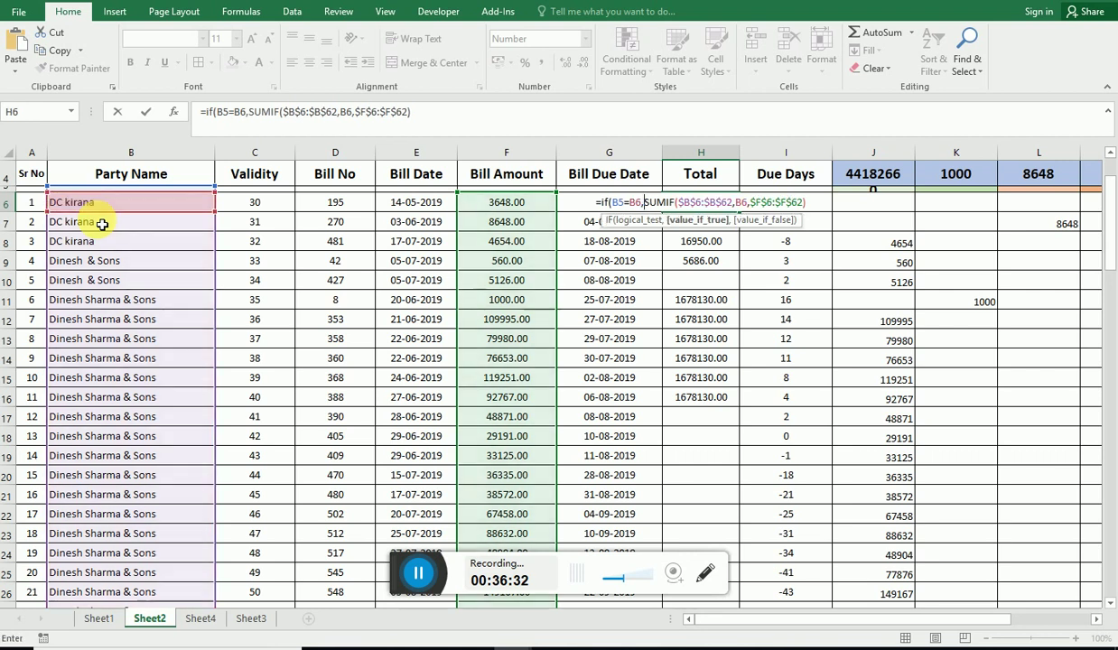
{"action": "type", "text": "\""}
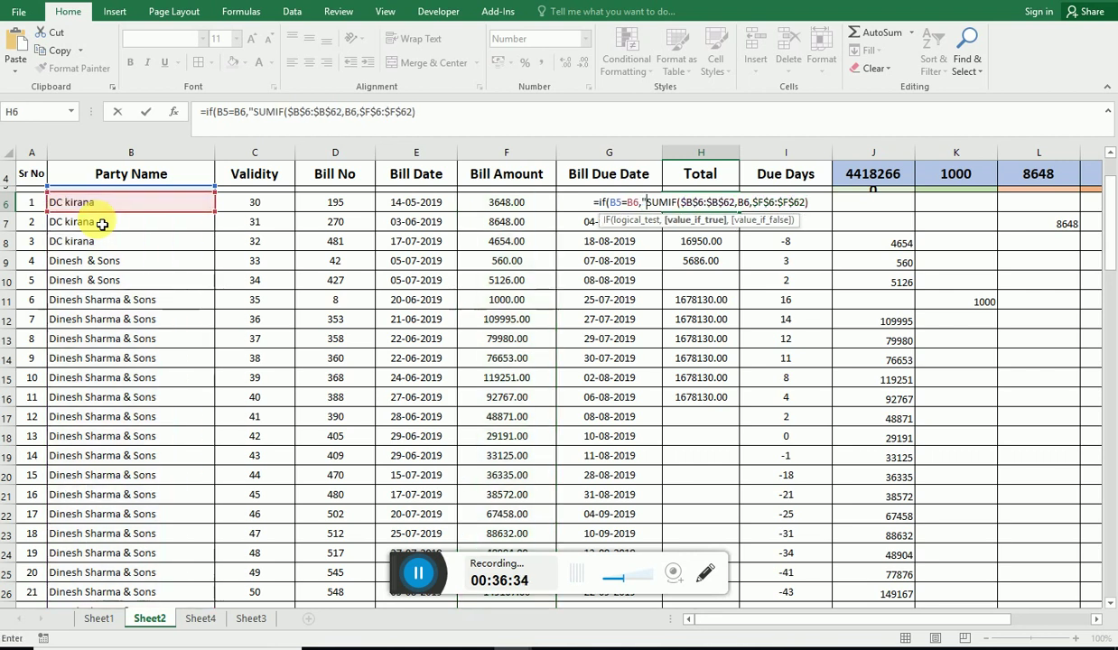
{"action": "type", "text": "\","}
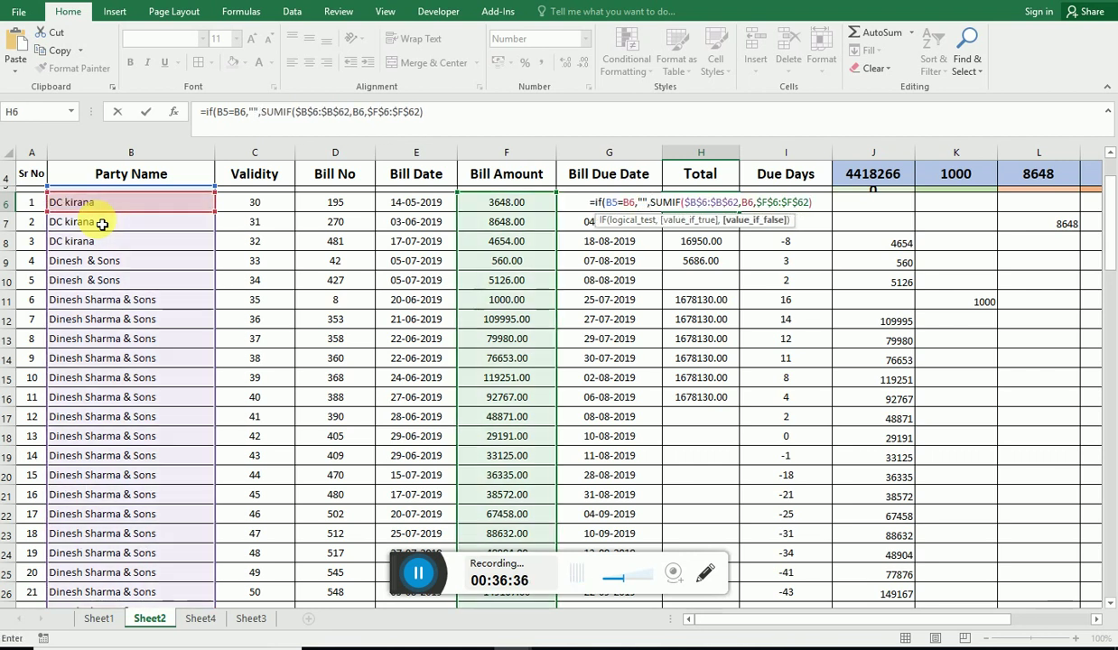
{"action": "key", "text": "End"}
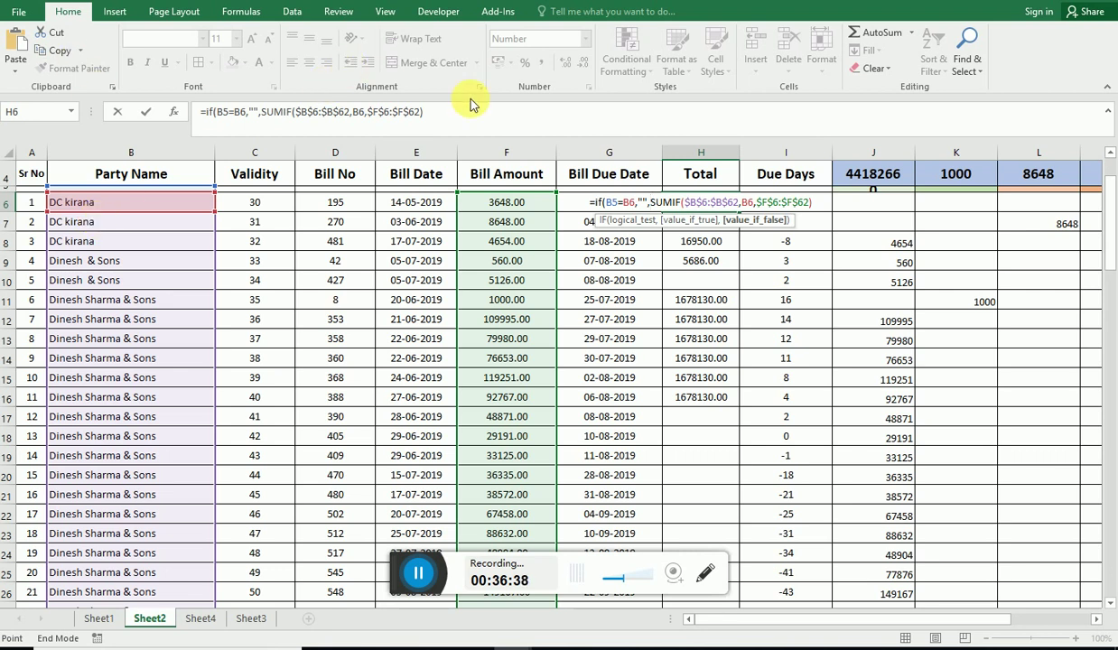
{"action": "left_click", "coordinate": [449, 113]}
{"action": "type", "text": ")"}
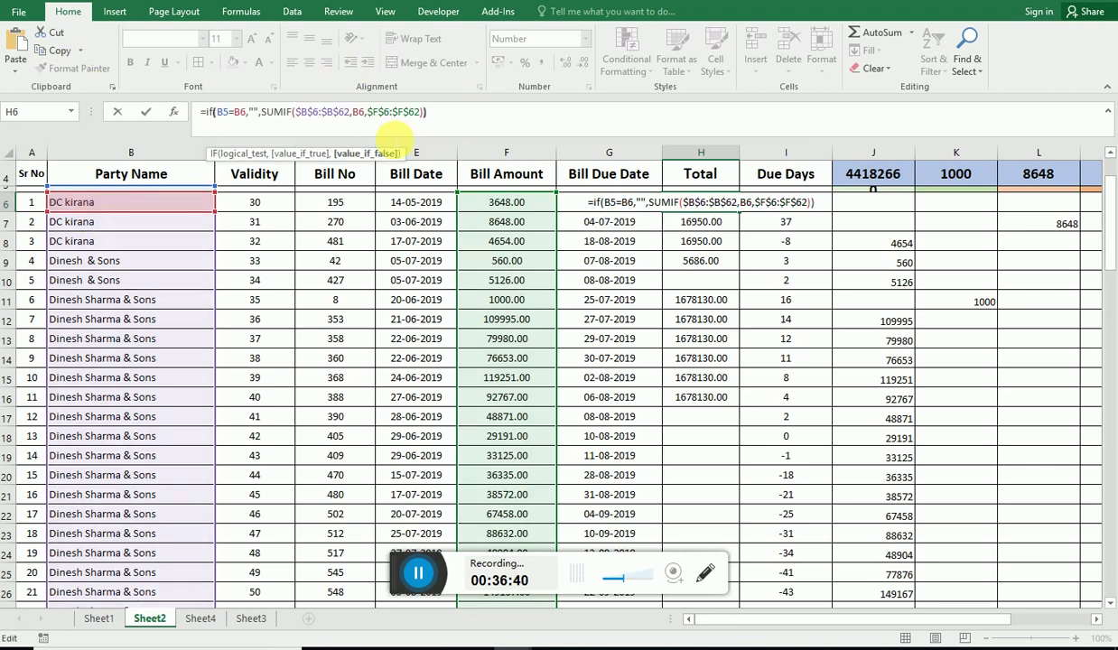
{"action": "key", "text": "Return"}
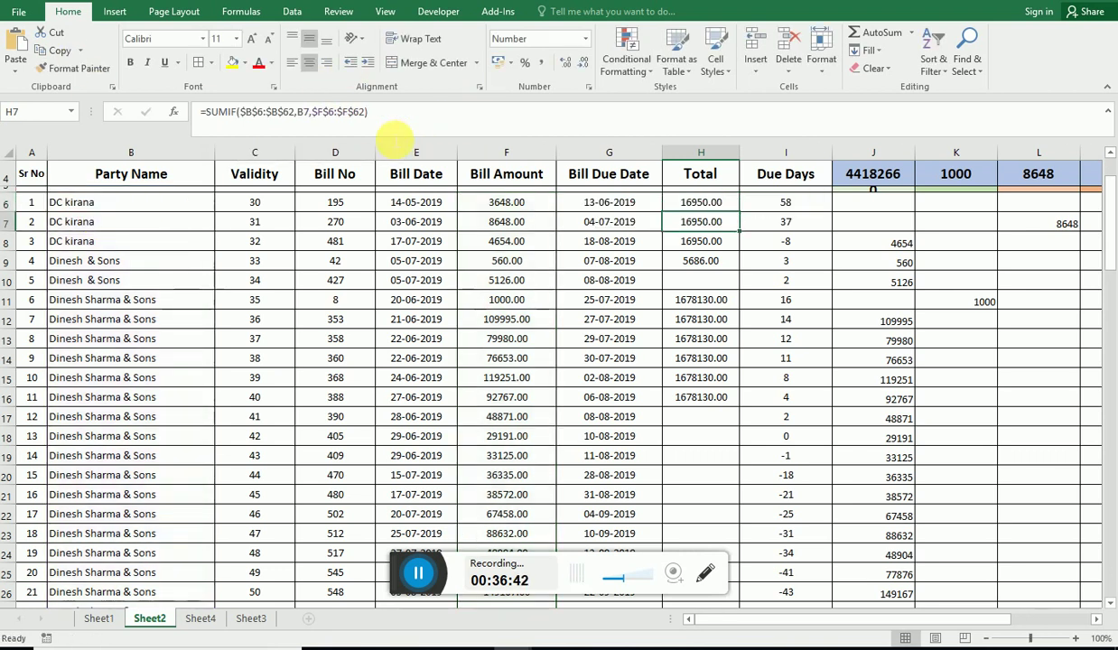
{"action": "key", "text": "Up"}
Step: Fill the IF-SUMIF Total formula down column H to row 62
{"action": "mouse_move", "coordinate": [738, 213]}
{"action": "left_mouse_down"}
{"action": "mouse_move", "coordinate": [743, 286]}
{"action": "mouse_move", "coordinate": [666, 447]}
{"action": "left_mouse_up"}
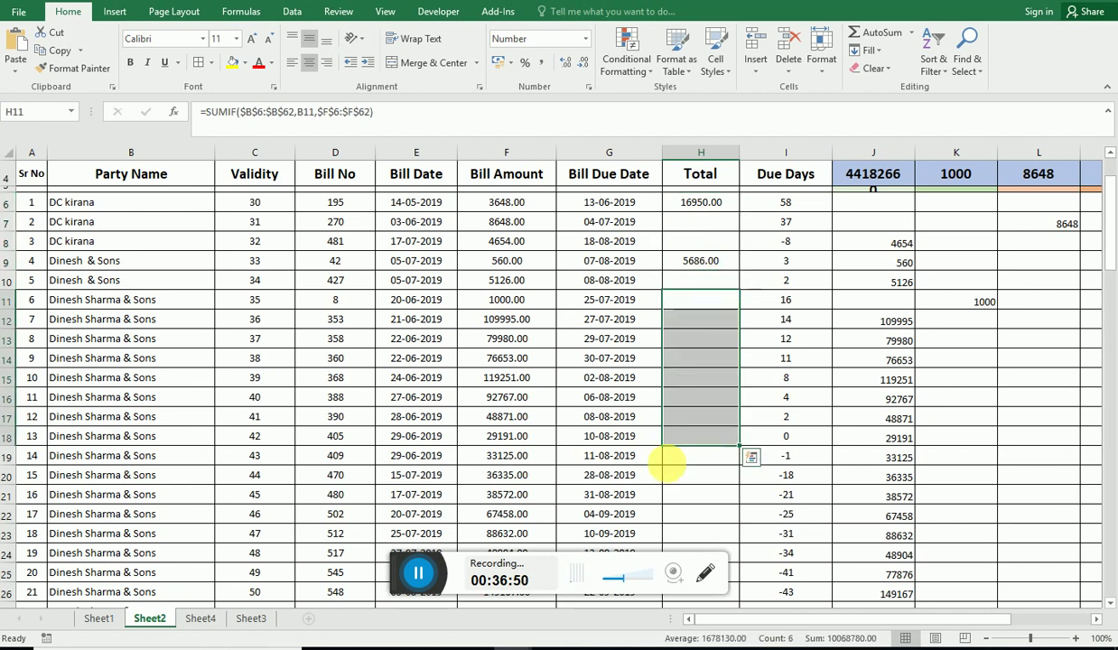
{"action": "left_click", "coordinate": [730, 264]}
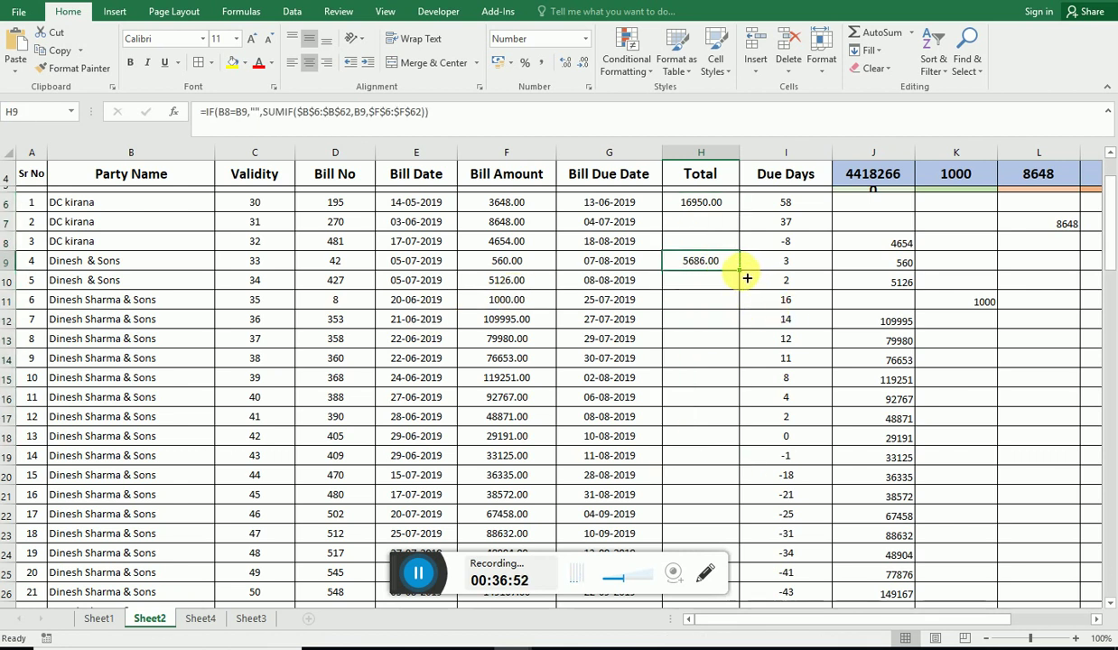
{"action": "double_click", "coordinate": [745, 275]}
{"action": "scroll", "coordinate": [711, 389], "scroll_direction": "down", "scroll_amount": 1}
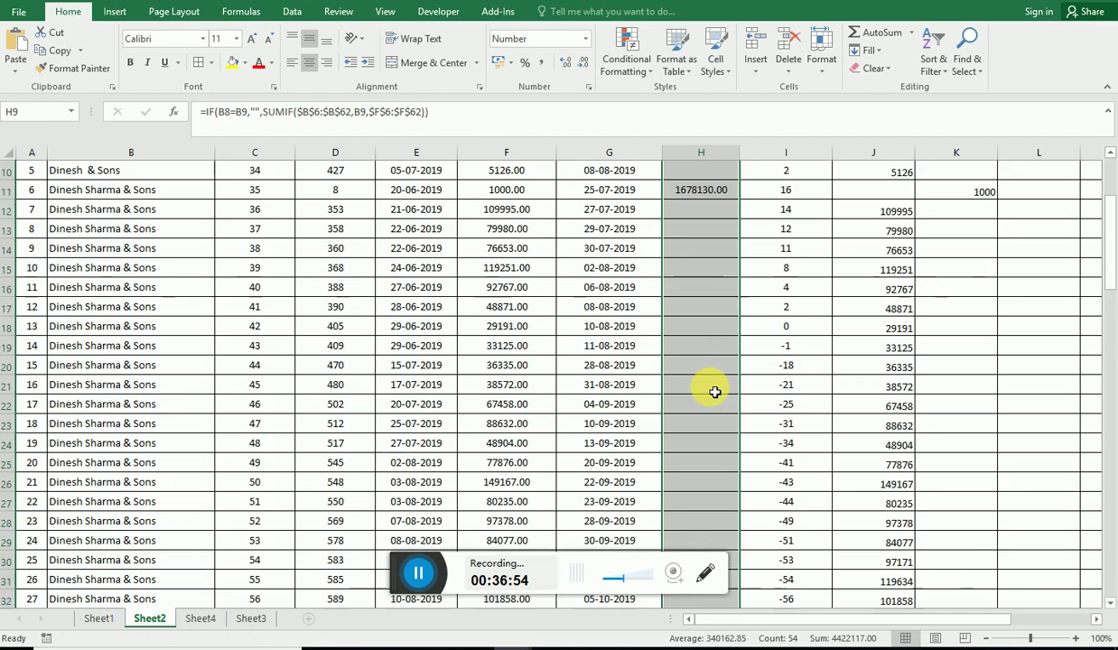
{"action": "scroll", "coordinate": [714, 393], "scroll_direction": "down", "scroll_amount": 4}
Step: Check the first kalyan Traders row and its 8584.00 total
{"action": "left_click_drag", "start_coordinate": [72, 384], "coordinate": [732, 388]}
{"action": "scroll", "coordinate": [668, 461], "scroll_direction": "down", "scroll_amount": 4}
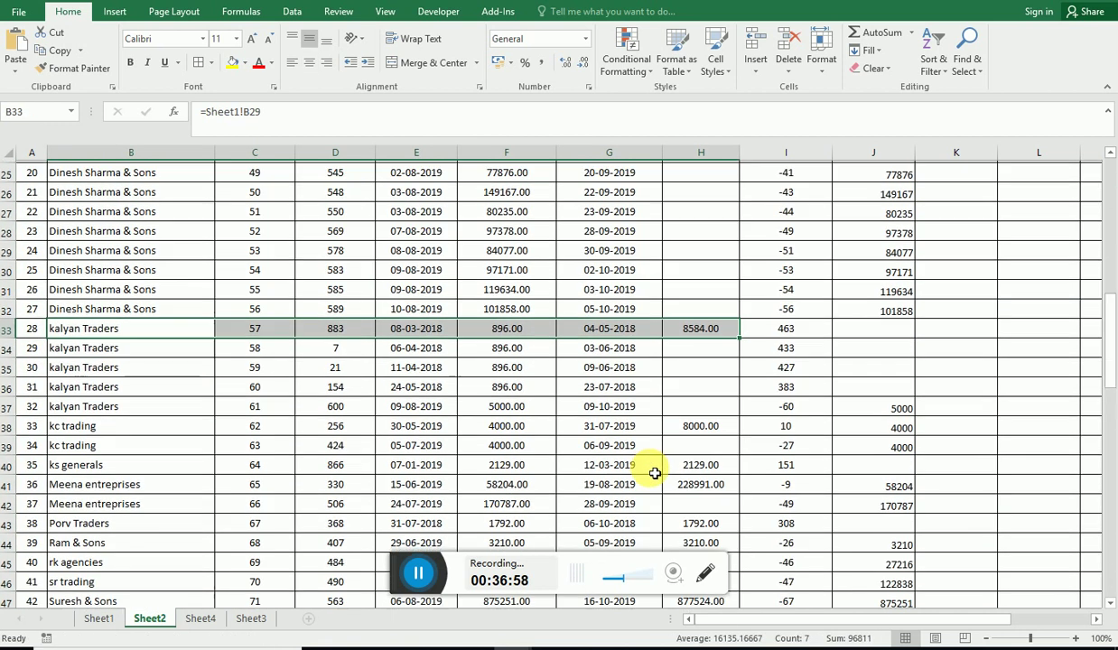
{"action": "scroll", "coordinate": [681, 447], "scroll_direction": "down", "scroll_amount": 7}
{"action": "scroll", "coordinate": [693, 441], "scroll_direction": "up", "scroll_amount": 5}
{"action": "scroll", "coordinate": [696, 424], "scroll_direction": "up", "scroll_amount": 5}
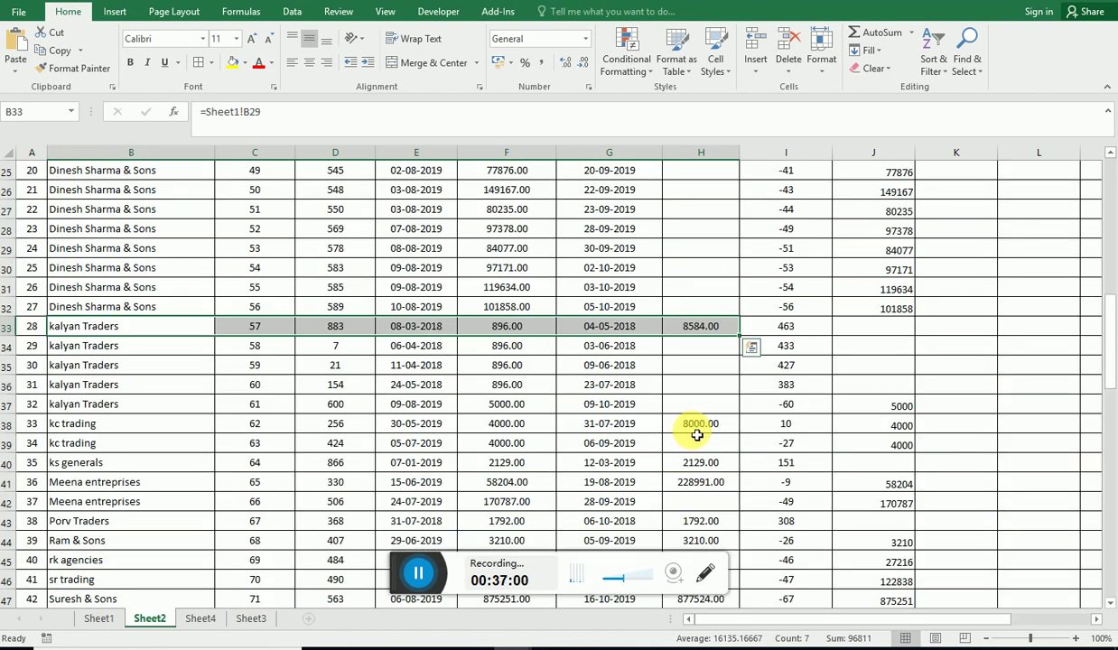
{"action": "scroll", "coordinate": [706, 335], "scroll_direction": "up", "scroll_amount": 8}
{"action": "scroll", "coordinate": [706, 335], "scroll_direction": "up", "scroll_amount": 1}
Step: Verify the DC kirana and Dinesh Sharma & Sons totals against their rows
{"action": "left_click", "coordinate": [701, 285]}
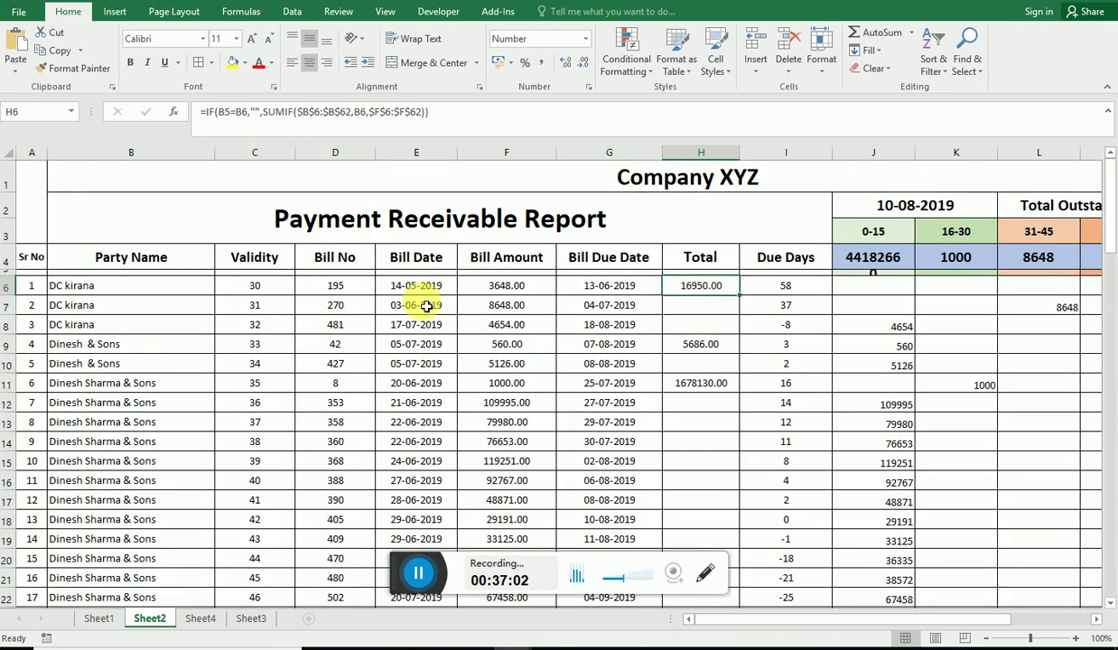
{"action": "left_click", "coordinate": [77, 285]}
{"action": "mouse_move", "coordinate": [283, 317]}
{"action": "left_mouse_down"}
{"action": "mouse_move", "coordinate": [716, 327]}
{"action": "mouse_move", "coordinate": [82, 324]}
{"action": "left_mouse_up"}
{"action": "left_click", "coordinate": [713, 285]}
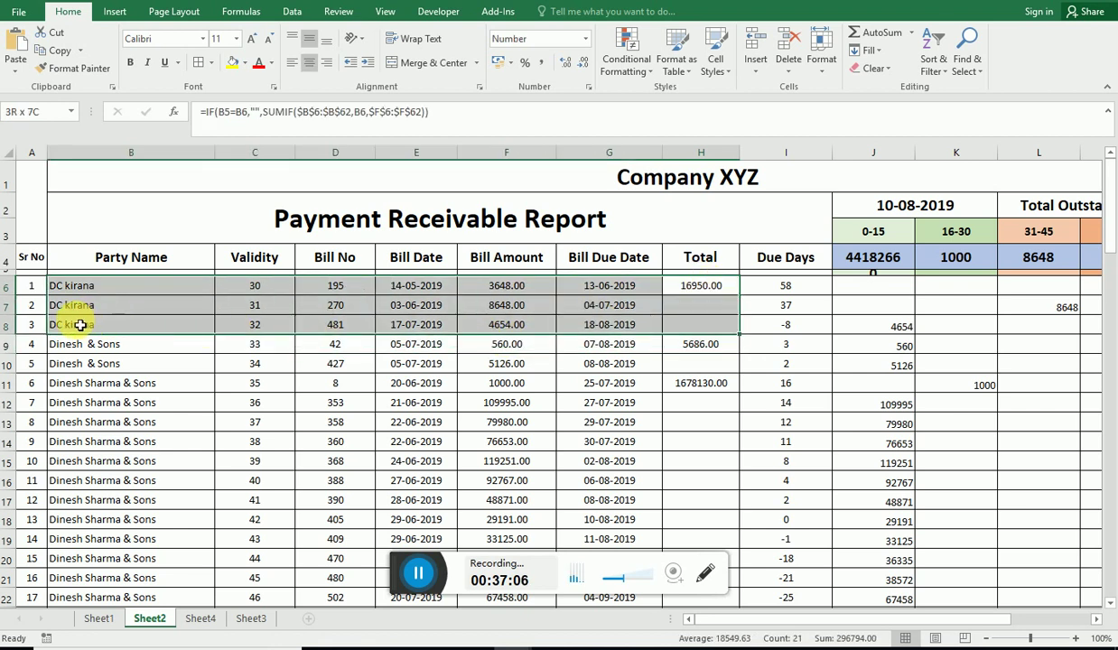
{"action": "left_click", "coordinate": [106, 325]}
{"action": "left_click_drag", "start_coordinate": [711, 349], "coordinate": [93, 358]}
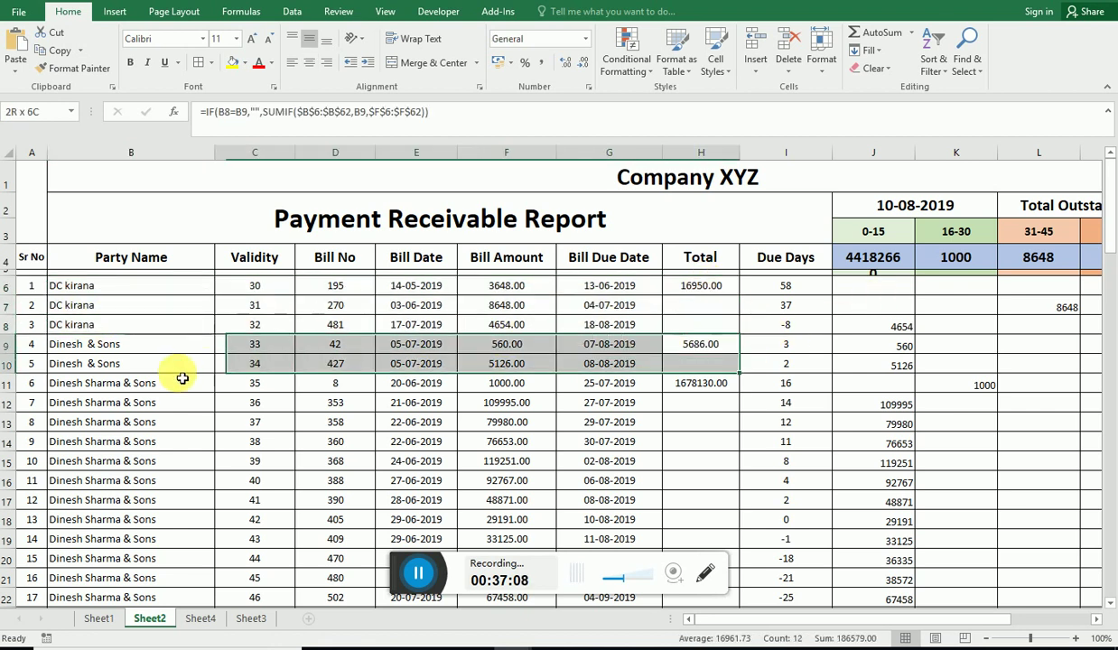
{"action": "left_click", "coordinate": [704, 382]}
Step: Spot-check the kalyan Traders total in H33 and the kc trading total in H38
{"action": "scroll", "coordinate": [591, 398], "scroll_direction": "down", "scroll_amount": 2}
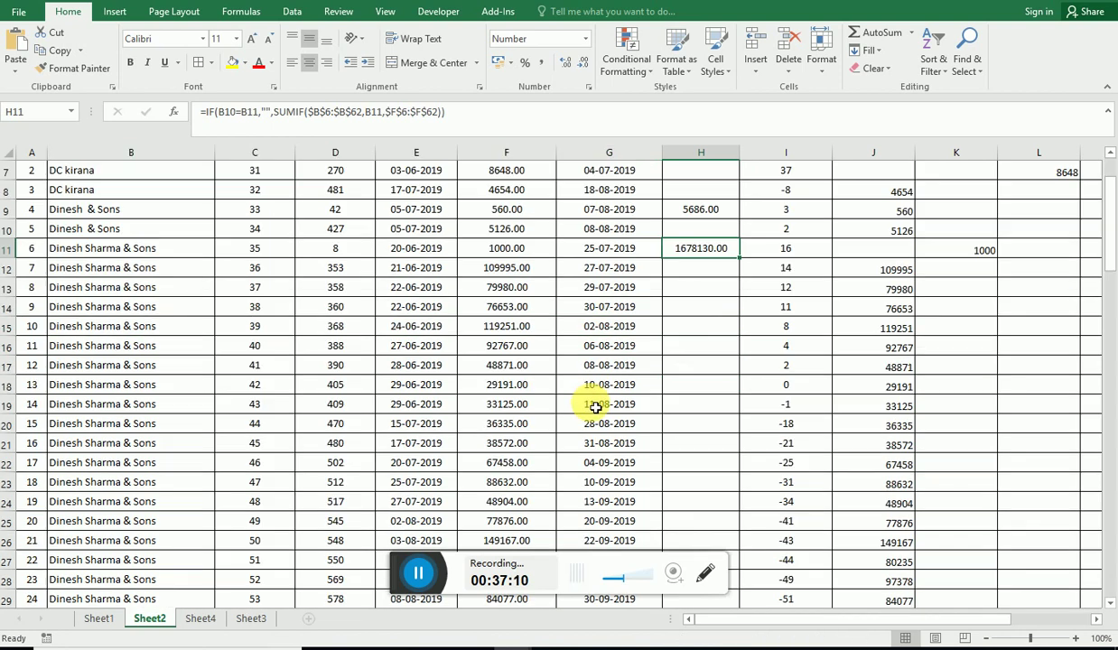
{"action": "mouse_move", "coordinate": [514, 248]}
{"action": "left_mouse_down"}
{"action": "mouse_move", "coordinate": [516, 607]}
{"action": "mouse_move", "coordinate": [511, 421]}
{"action": "left_mouse_up"}
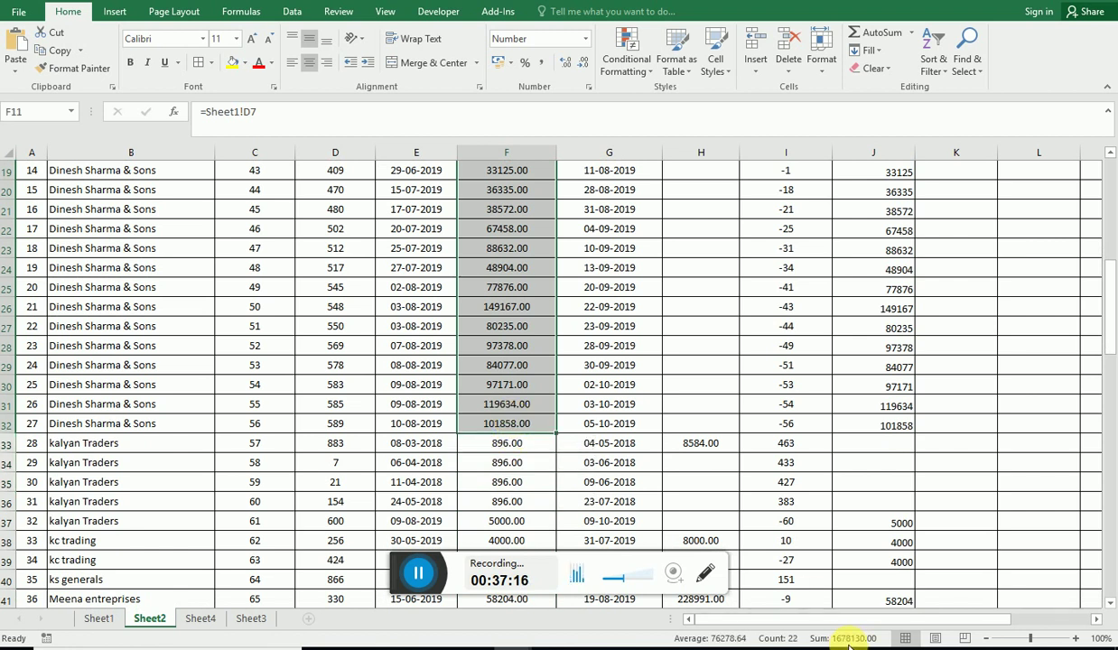
{"action": "scroll", "coordinate": [709, 380], "scroll_direction": "up", "scroll_amount": 6}
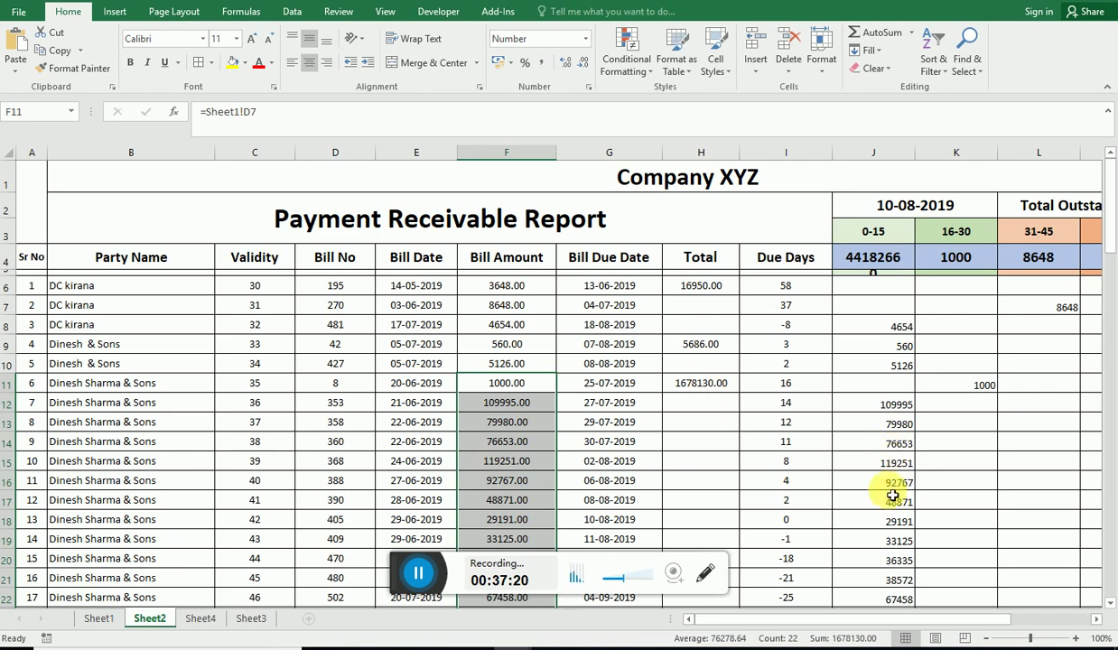
{"action": "scroll", "coordinate": [811, 506], "scroll_direction": "down", "scroll_amount": 8}
{"action": "left_click", "coordinate": [734, 332]}
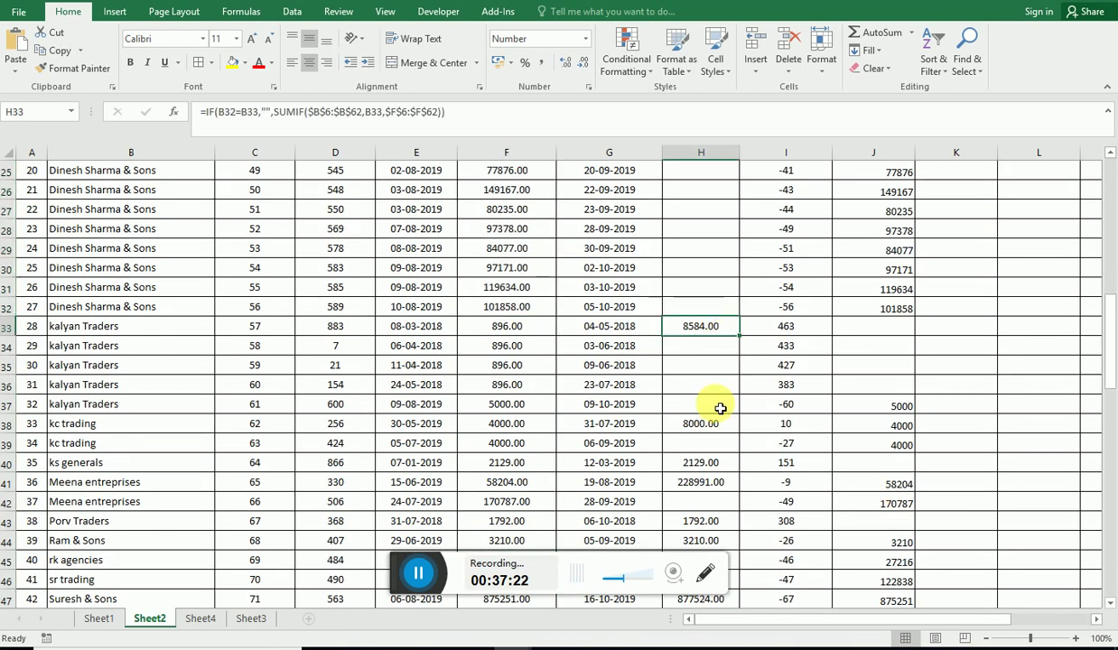
{"action": "left_click", "coordinate": [722, 423]}
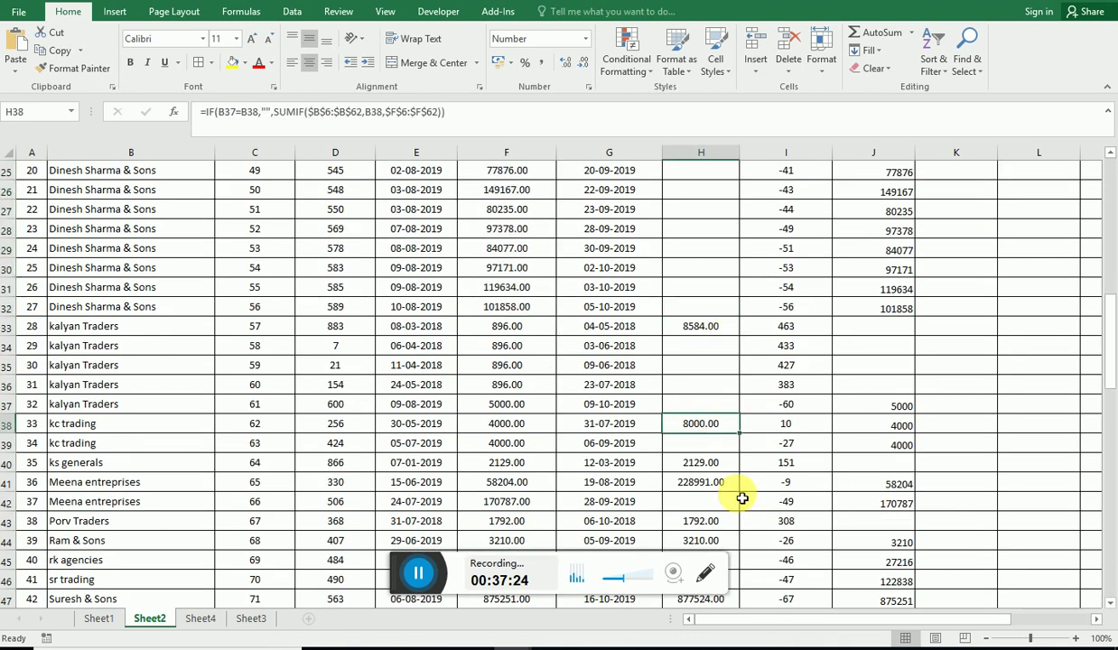
{"action": "scroll", "coordinate": [742, 498], "scroll_direction": "down", "scroll_amount": 1}
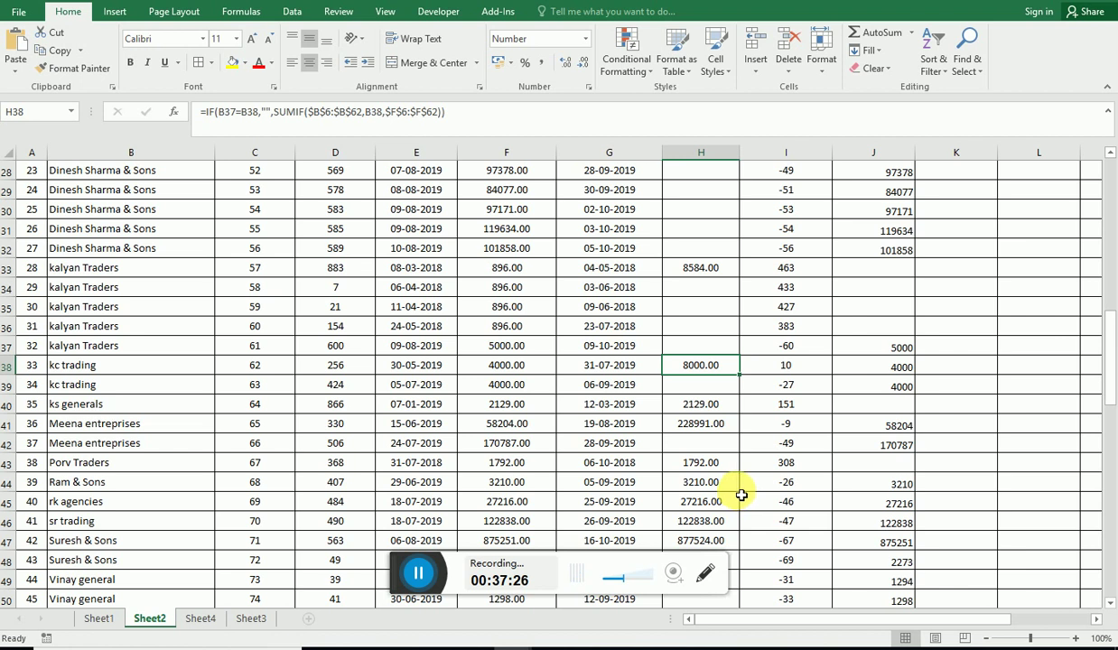
{"action": "scroll", "coordinate": [741, 495], "scroll_direction": "up", "scroll_amount": 8}
{"action": "scroll", "coordinate": [741, 495], "scroll_direction": "up", "scroll_amount": 2}
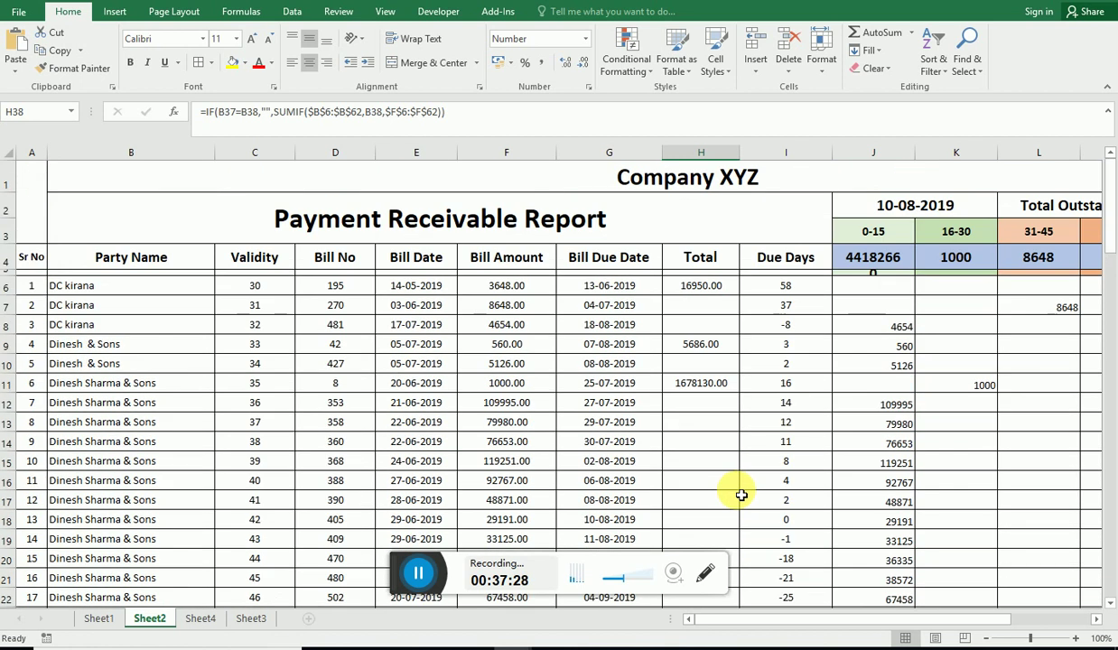
{"action": "left_click", "coordinate": [561, 363]}
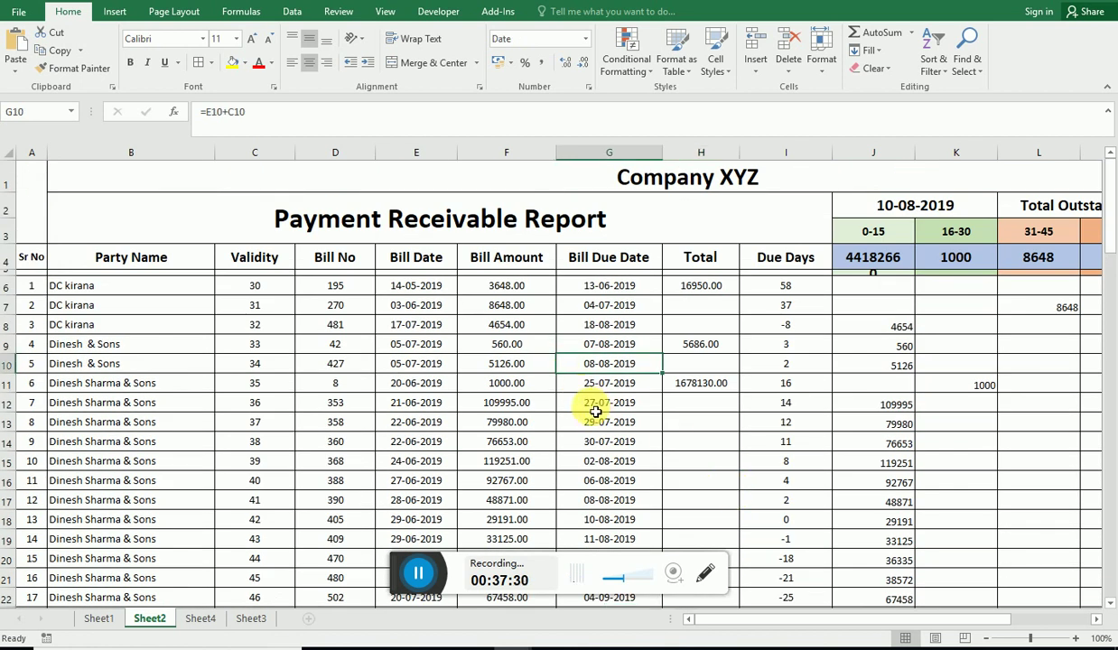
{"action": "left_click", "coordinate": [408, 421]}
Step: Go to Sheet1's source data and return to the first party, DC kirana
{"action": "left_click", "coordinate": [98, 618]}
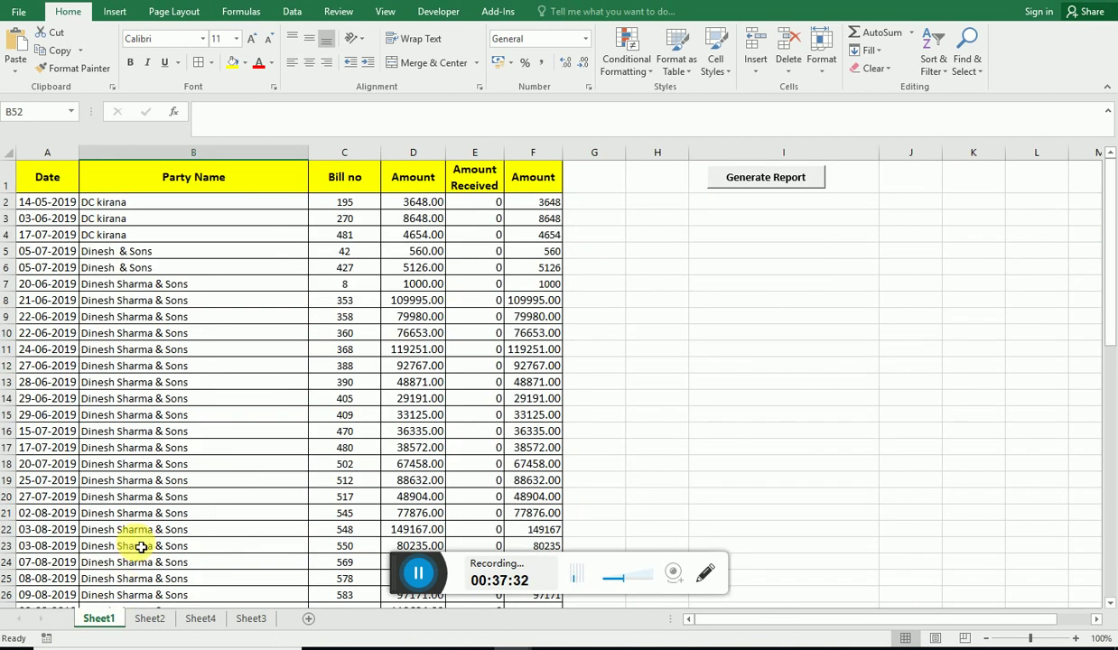
{"action": "scroll", "coordinate": [141, 547], "scroll_direction": "down", "scroll_amount": 7}
{"action": "scroll", "coordinate": [141, 546], "scroll_direction": "down", "scroll_amount": 8}
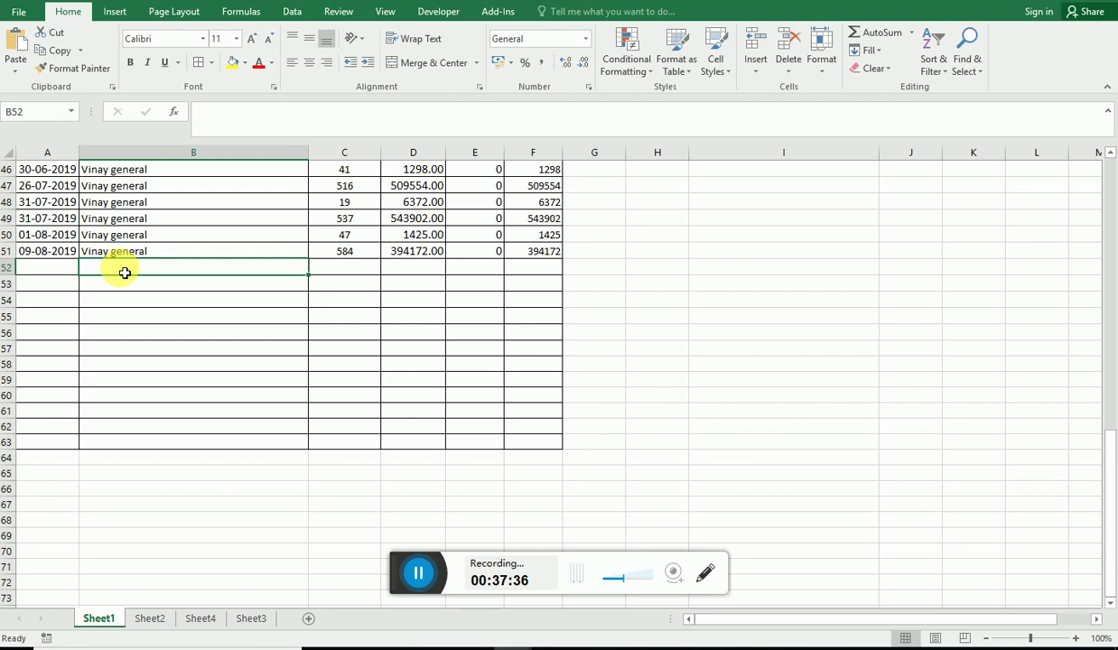
{"action": "key", "text": "Up"}
{"action": "key", "text": "ctrl+Up"}
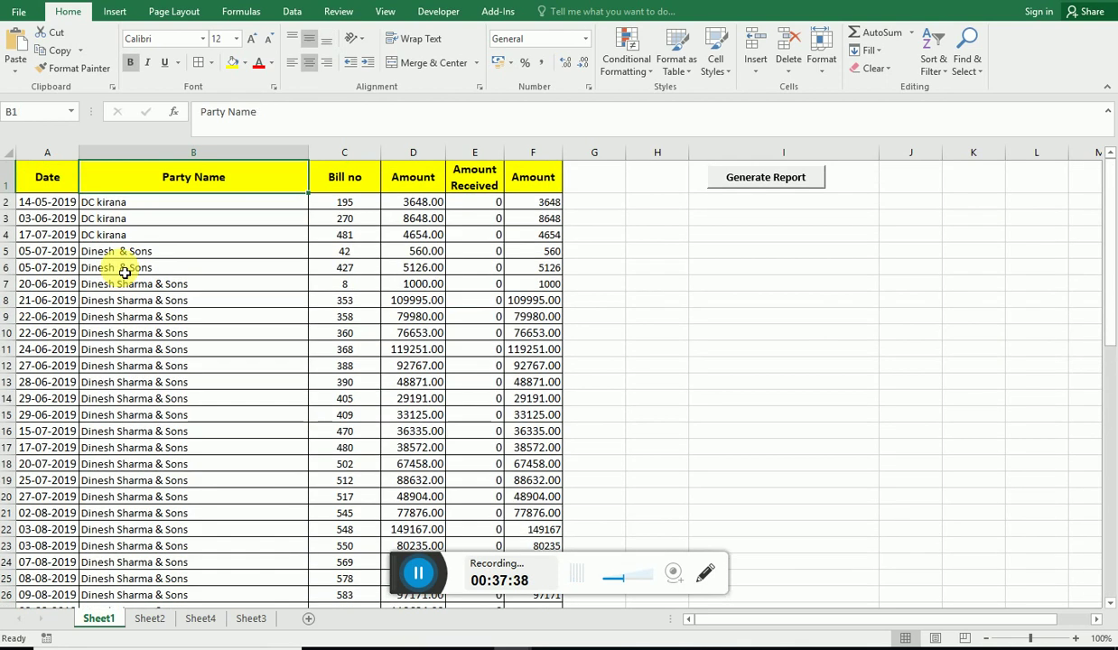
{"action": "key", "text": "Down"}
{"action": "key", "text": "Down"}
{"action": "key", "text": "Down"}
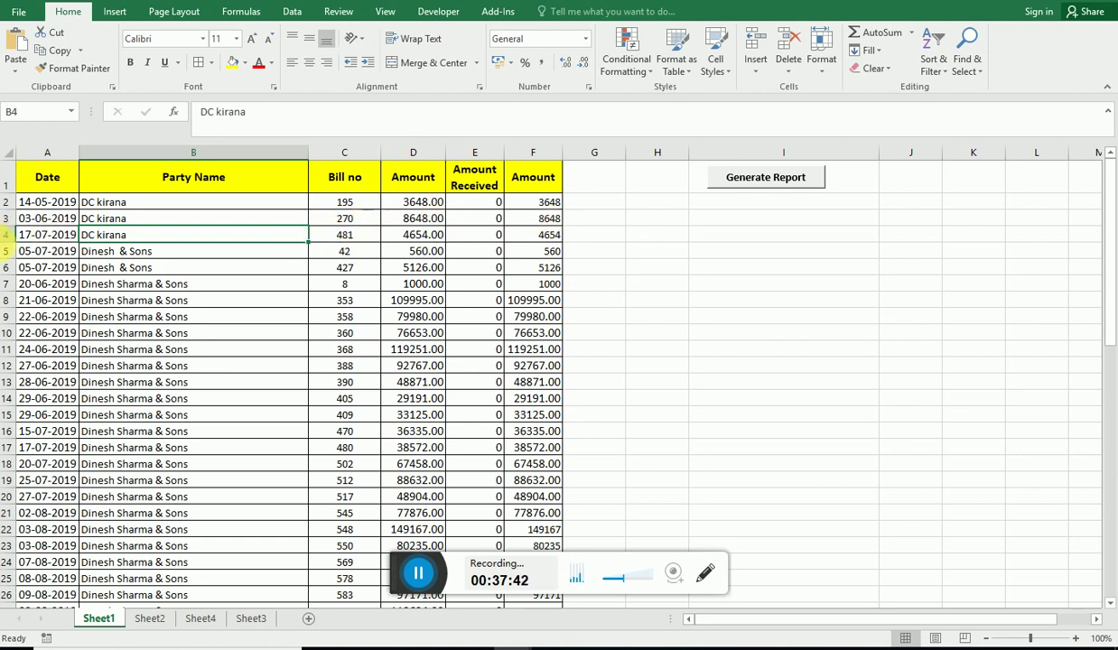
Step: Delete row 5, the bill 42 Dinesh & Sons entry, from Sheet1
{"action": "left_click", "coordinate": [11, 218]}
{"action": "left_click", "coordinate": [112, 258]}
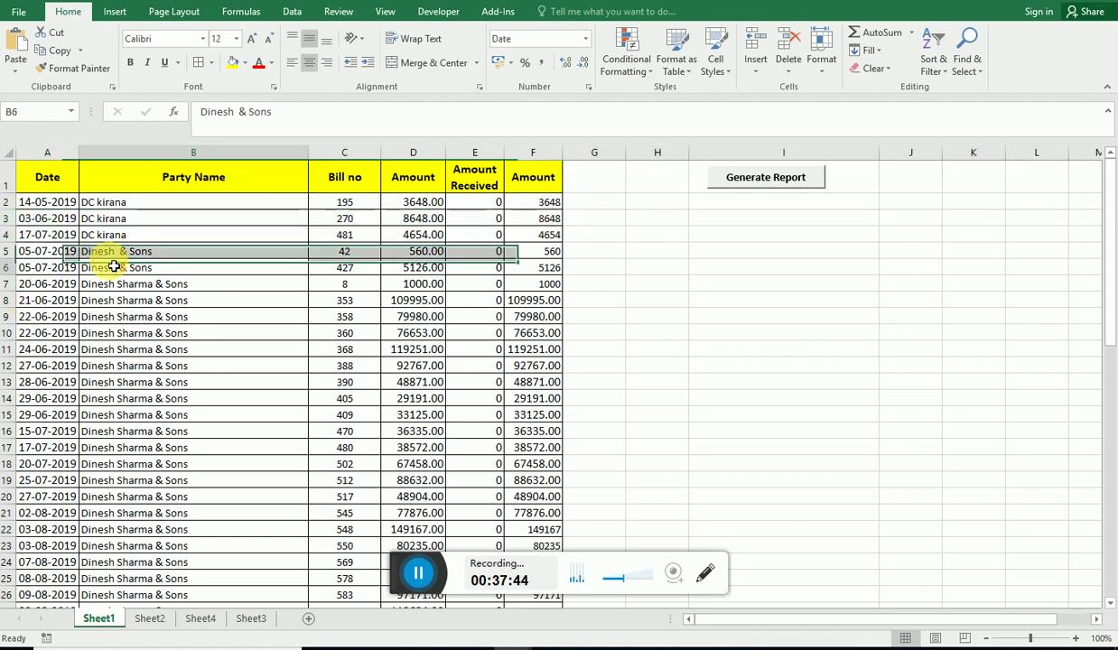
{"action": "left_click", "coordinate": [20, 253]}
{"action": "right_click", "coordinate": [18, 257]}
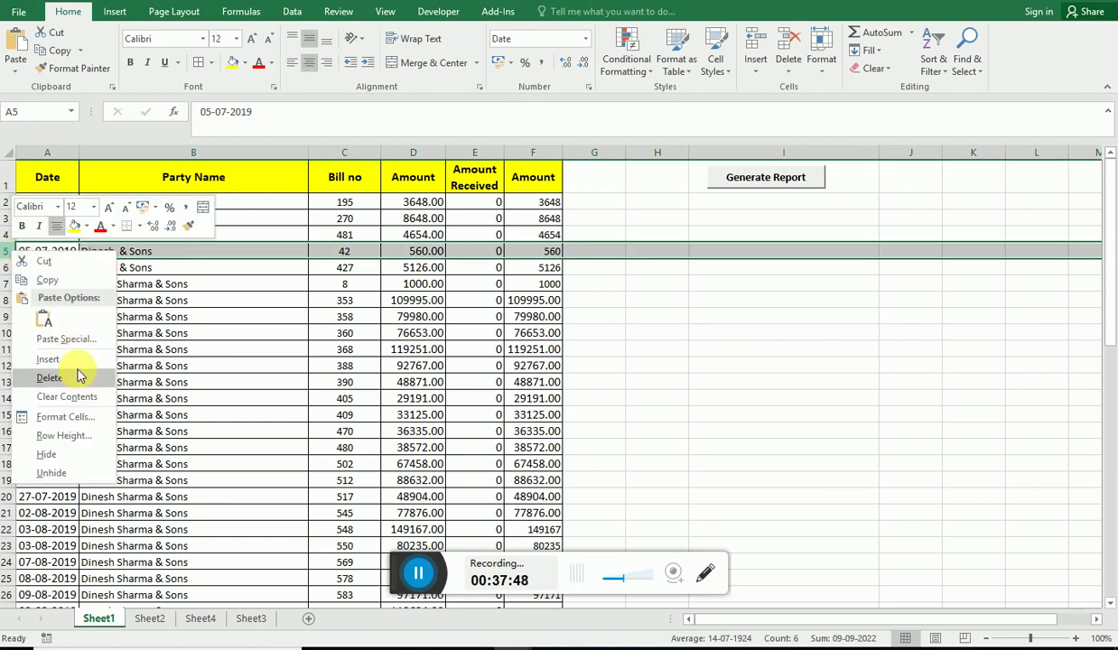
{"action": "left_click", "coordinate": [78, 377]}
{"action": "left_click", "coordinate": [567, 300]}
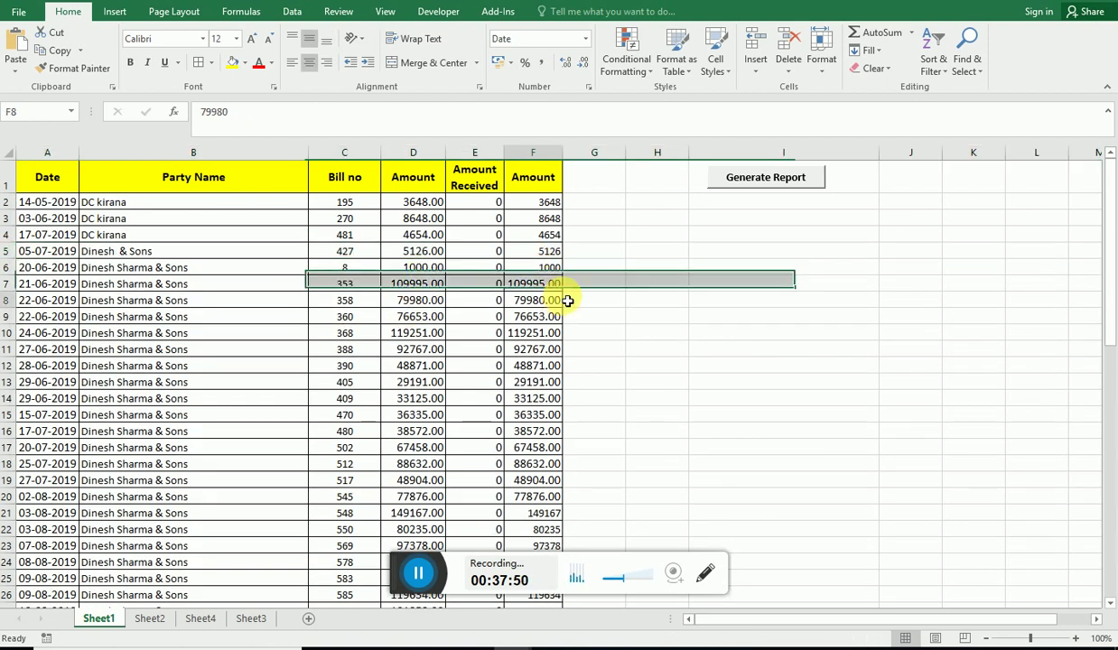
Step: Regenerate the report from Sheet1 and inspect the #REF! row on Sheet2
{"action": "left_click", "coordinate": [152, 619]}
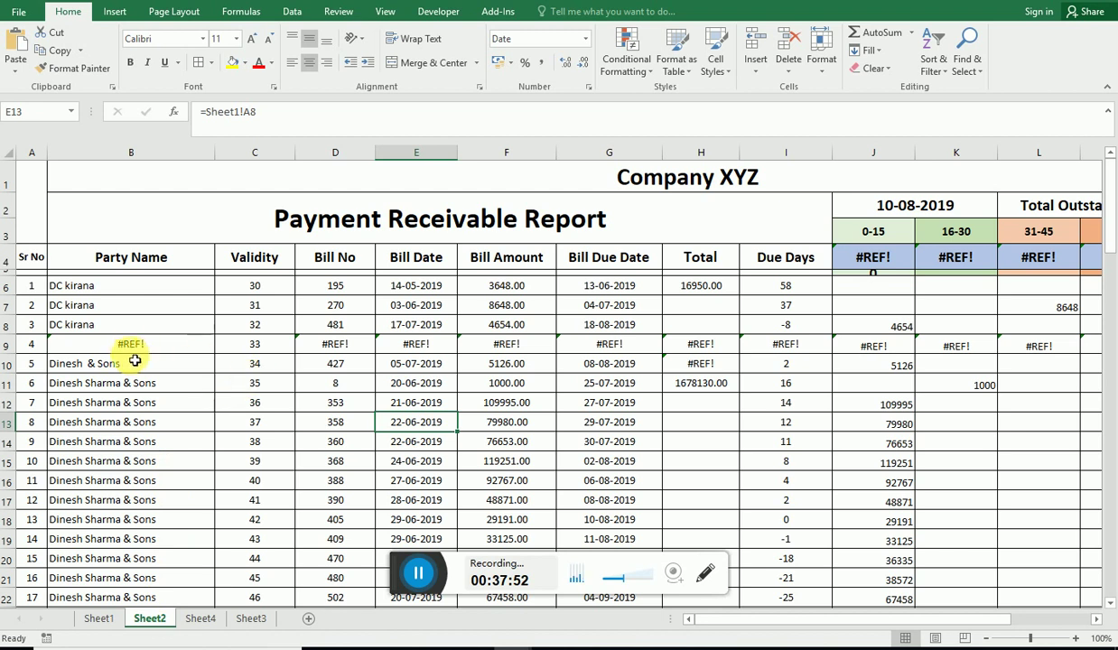
{"action": "left_click_drag", "start_coordinate": [131, 346], "coordinate": [873, 365]}
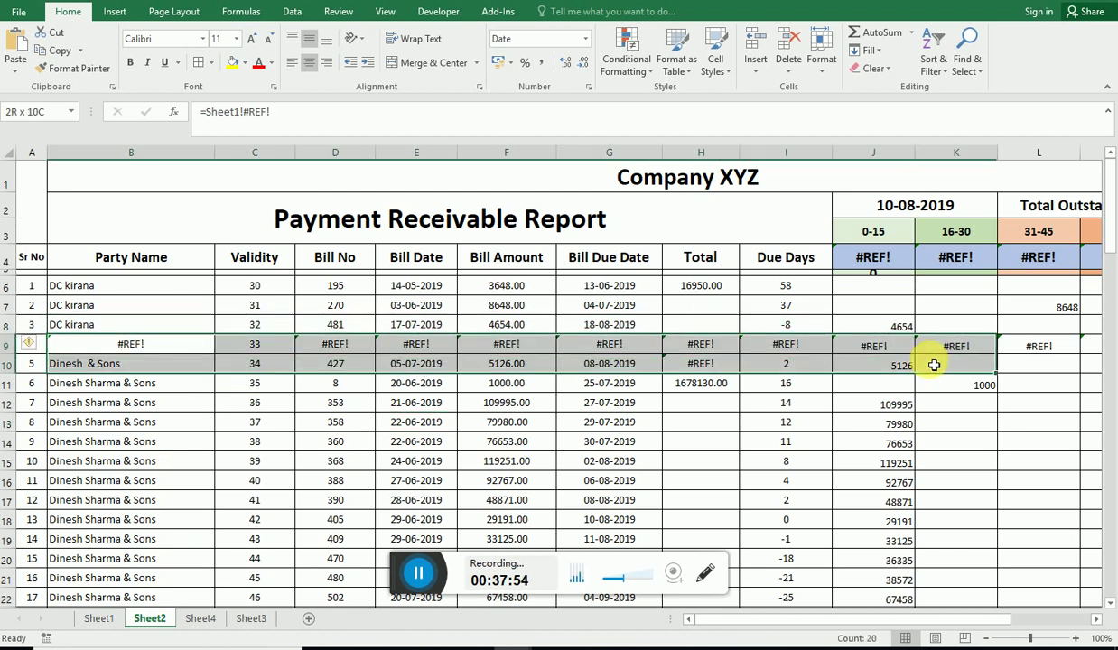
{"action": "left_click", "coordinate": [873, 364]}
{"action": "left_click", "coordinate": [97, 619]}
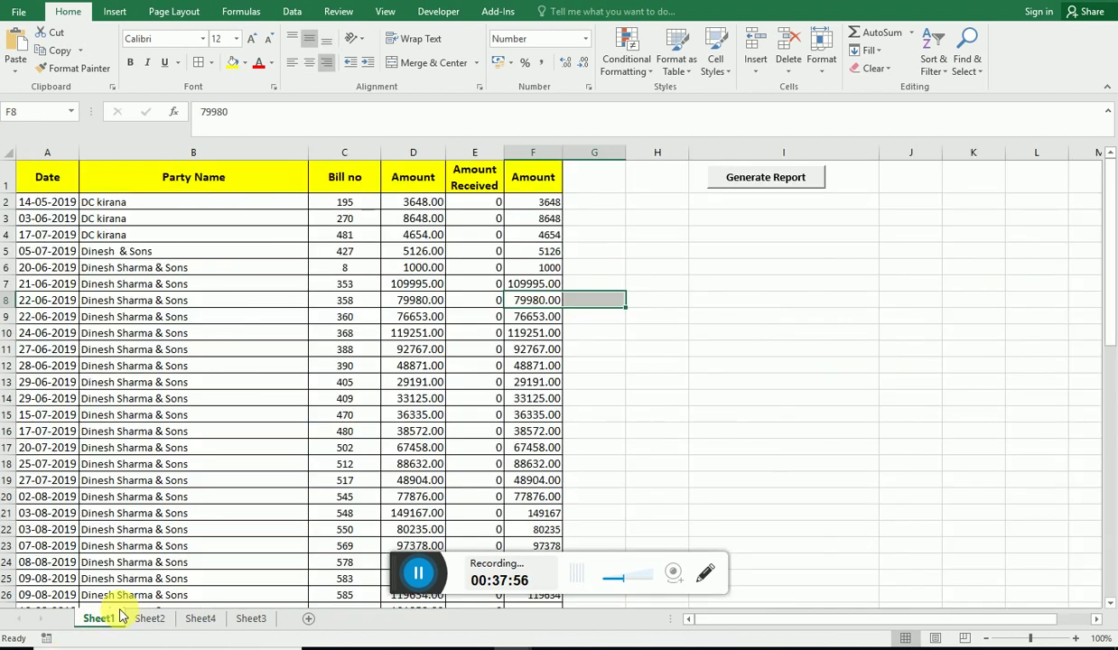
{"action": "left_click", "coordinate": [656, 285]}
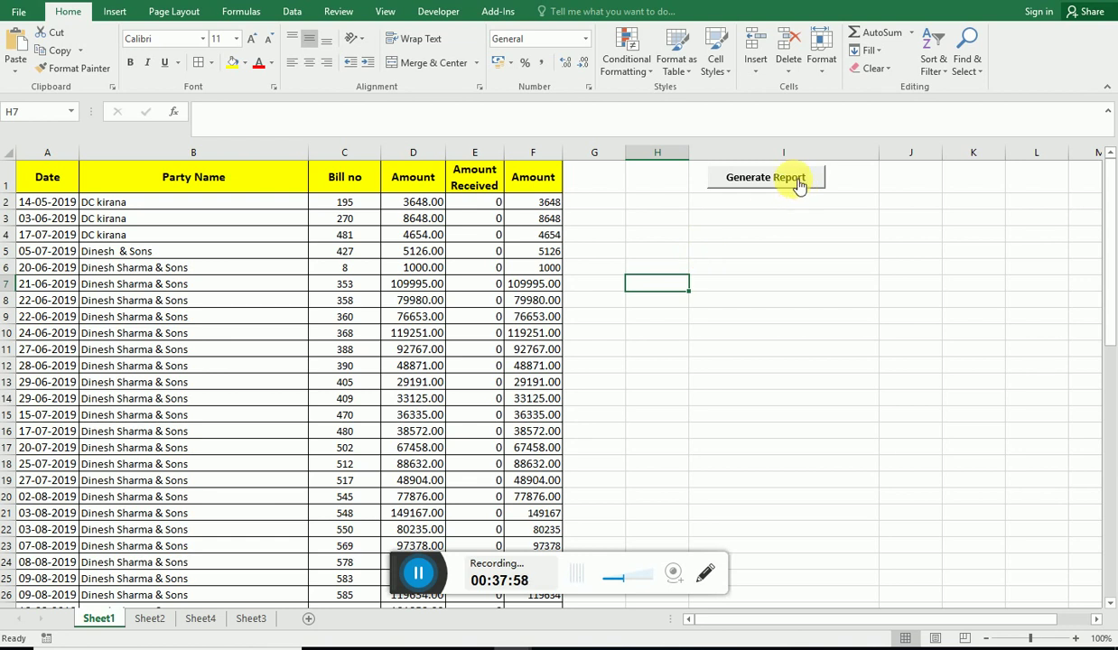
{"action": "left_click", "coordinate": [798, 179]}
{"action": "left_click", "coordinate": [147, 619]}
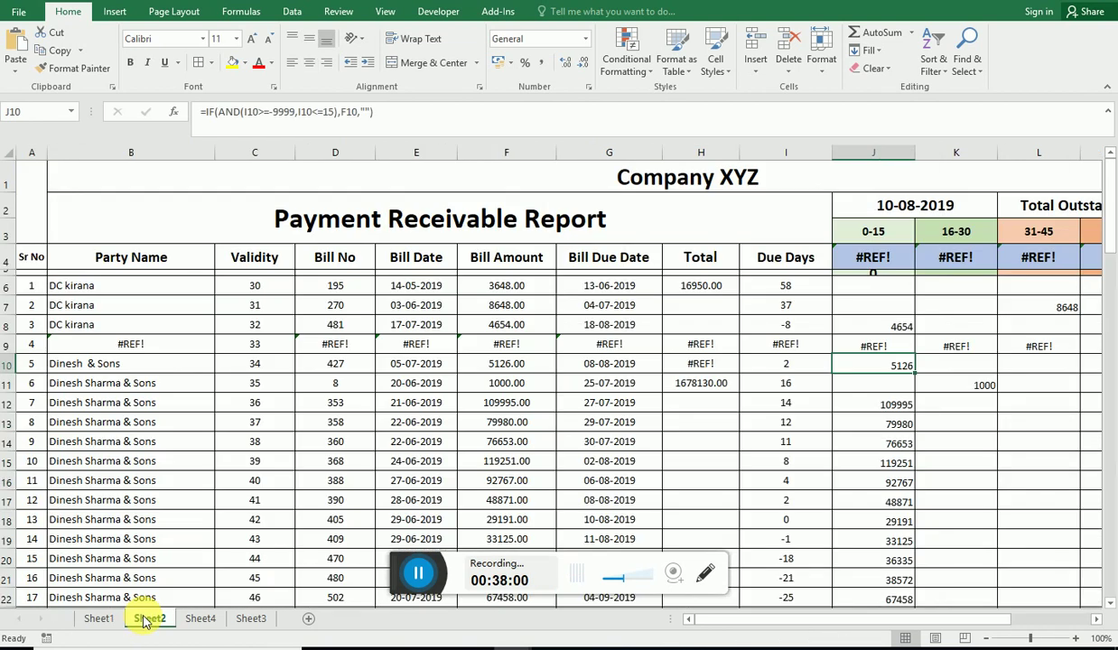
{"action": "left_click", "coordinate": [95, 341]}
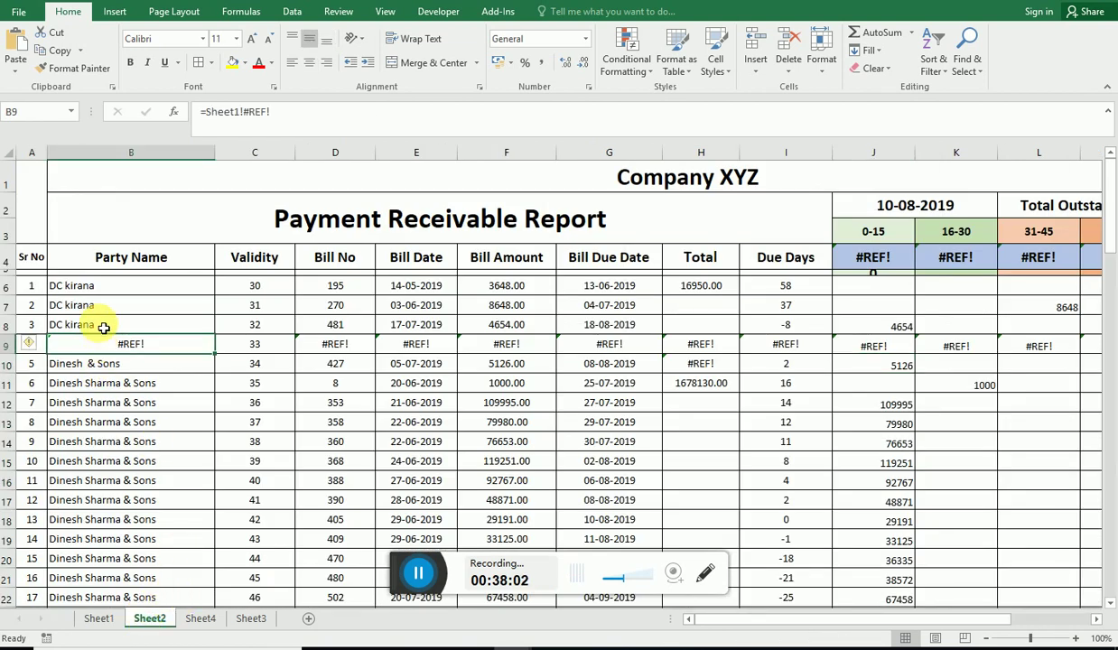
{"action": "left_click", "coordinate": [81, 288]}
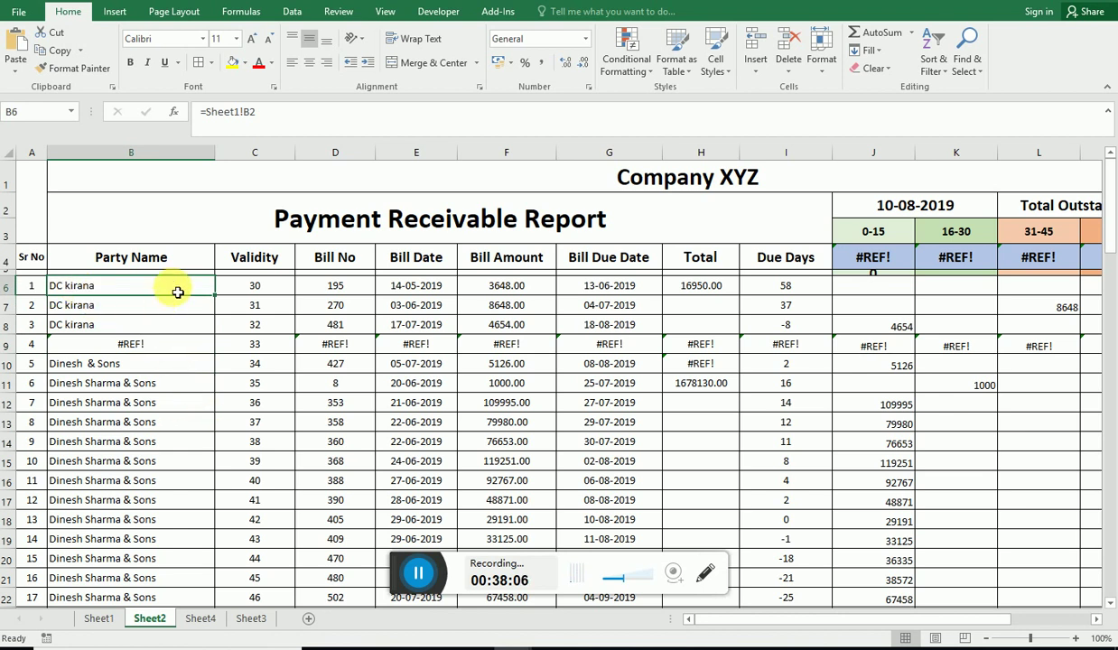
Step: Copy B6:F6's Party Name to Bill Amount formulas down the whole Sheet2 table
{"action": "left_click_drag", "start_coordinate": [178, 292], "coordinate": [502, 291]}
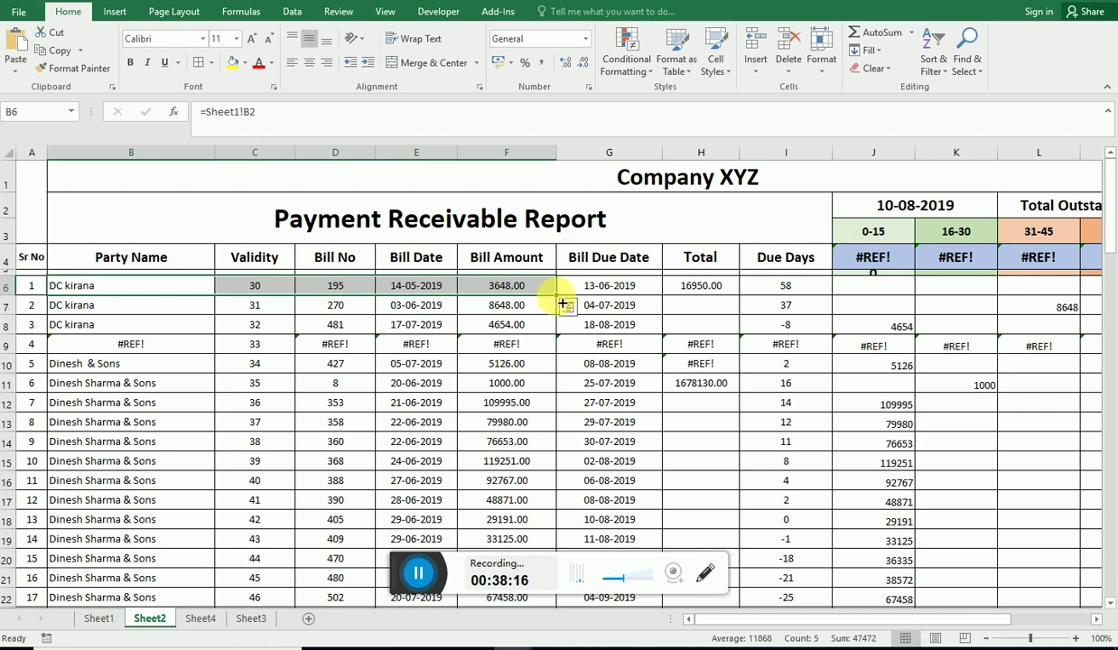
{"action": "double_click", "coordinate": [554, 295]}
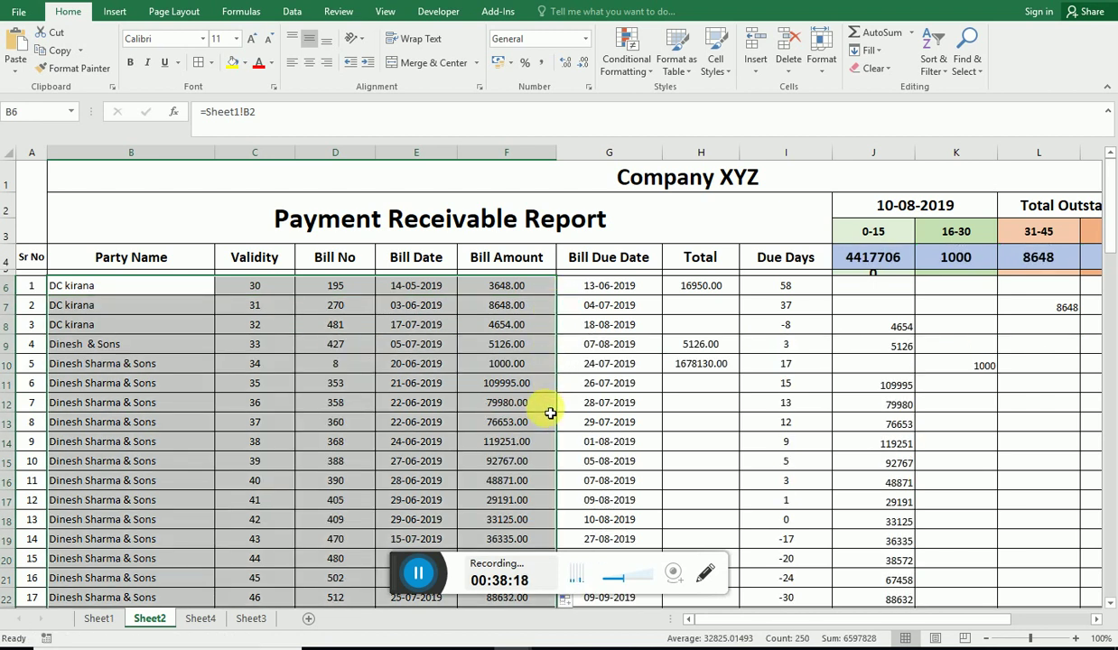
{"action": "left_click", "coordinate": [520, 407]}
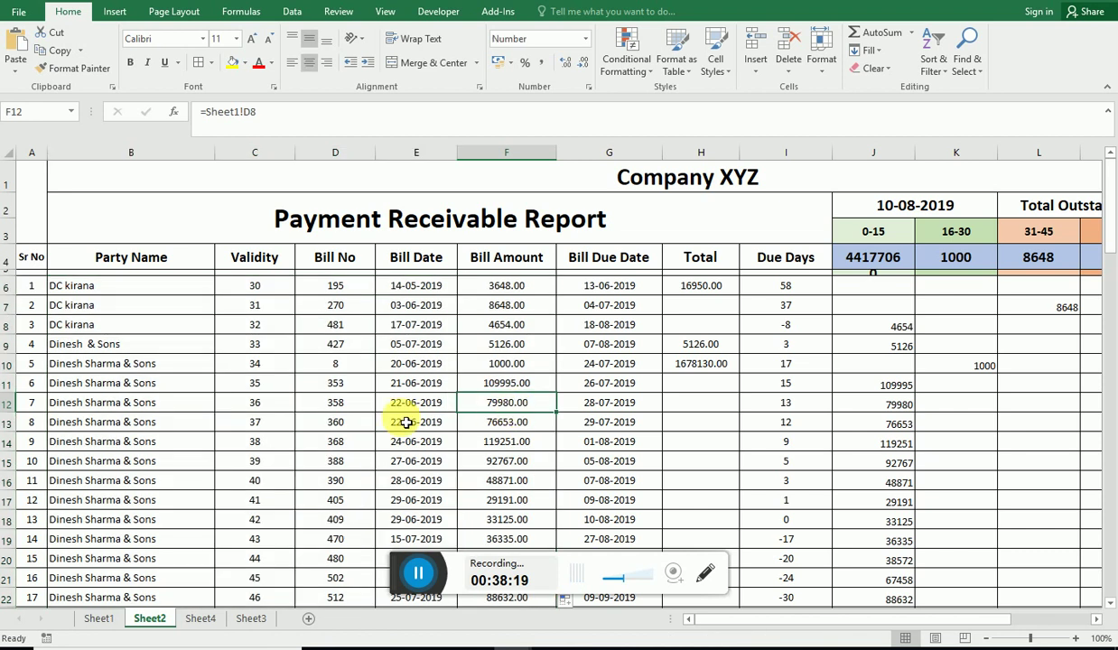
Step: On Sheet1, check the Generate Report button's assigned macro without changing it
{"action": "left_click", "coordinate": [101, 621]}
{"action": "left_click", "coordinate": [715, 251]}
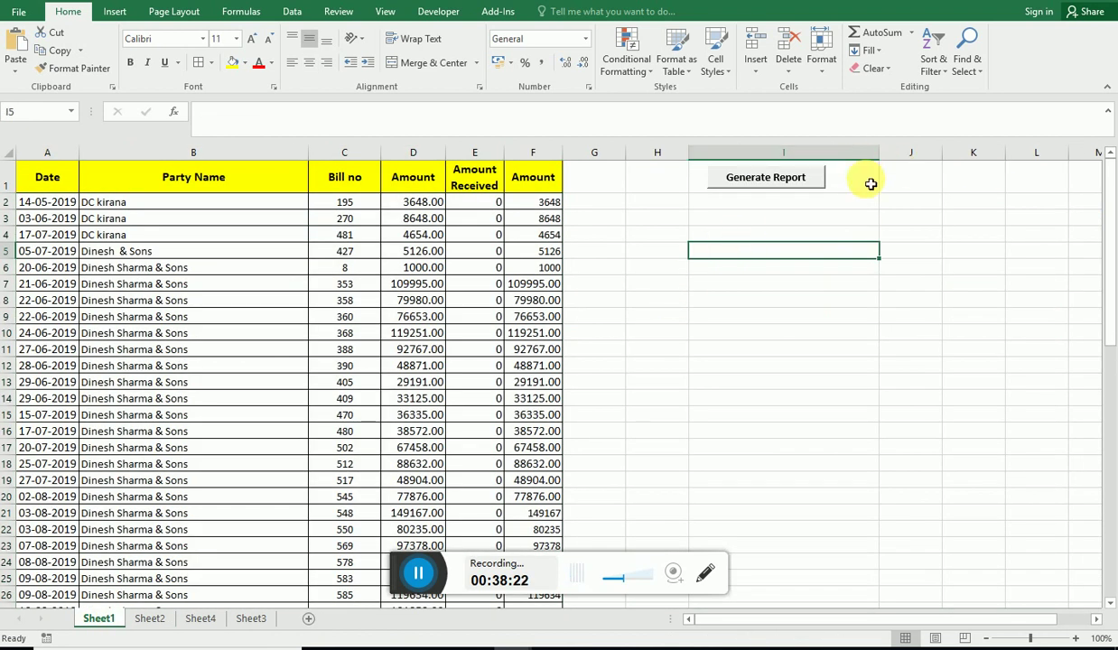
{"action": "left_click", "coordinate": [870, 184]}
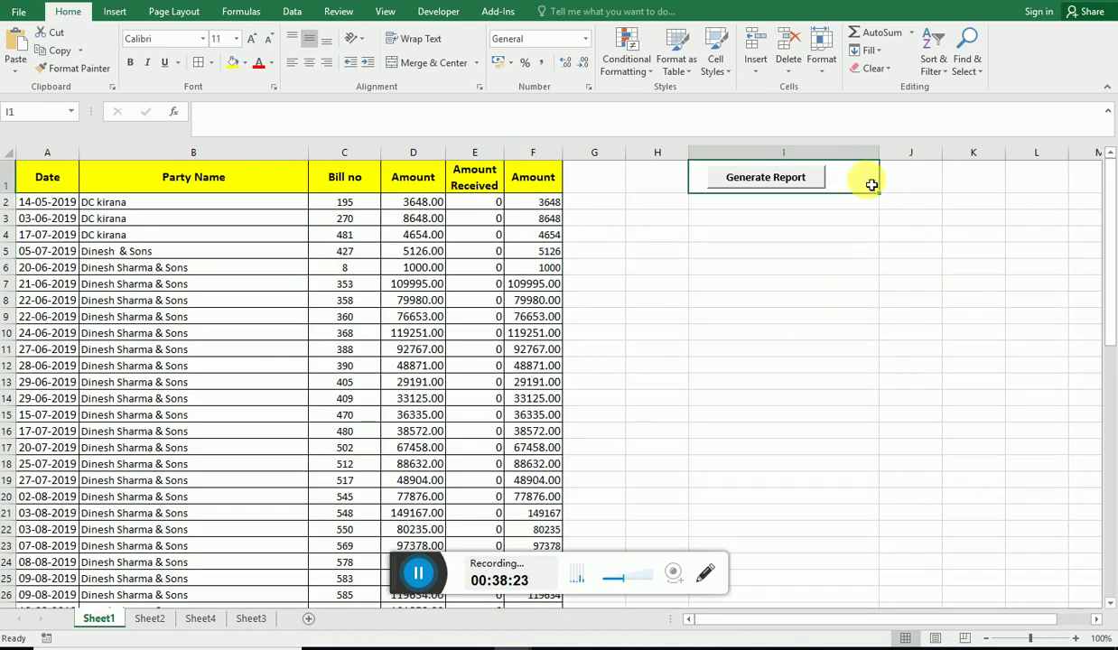
{"action": "right_click", "coordinate": [755, 183]}
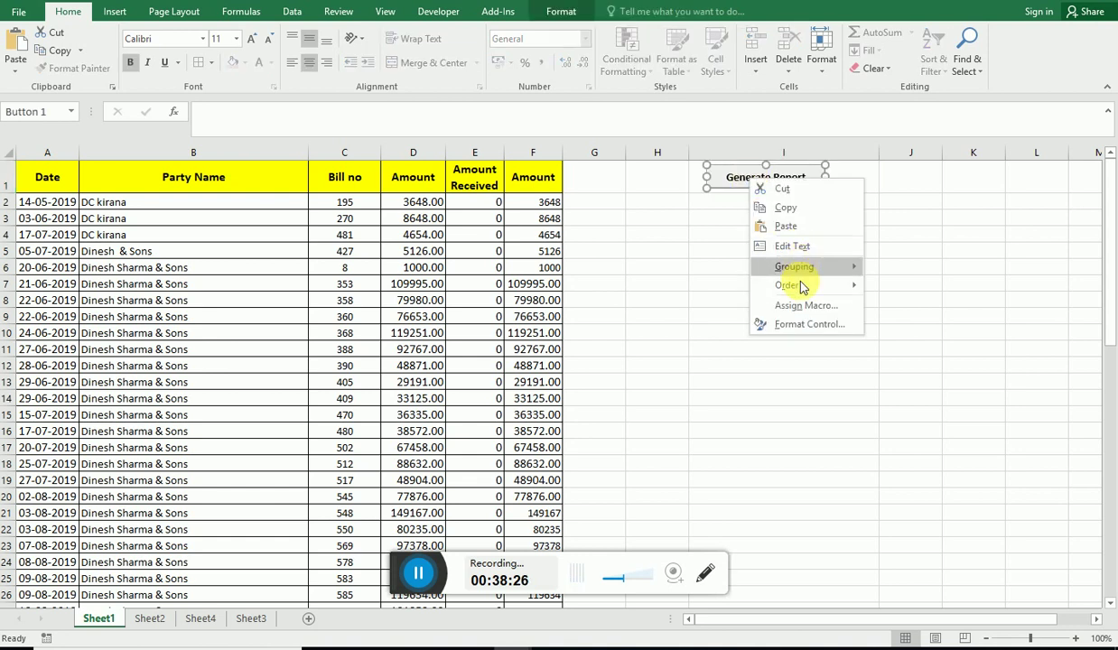
{"action": "left_click", "coordinate": [802, 307]}
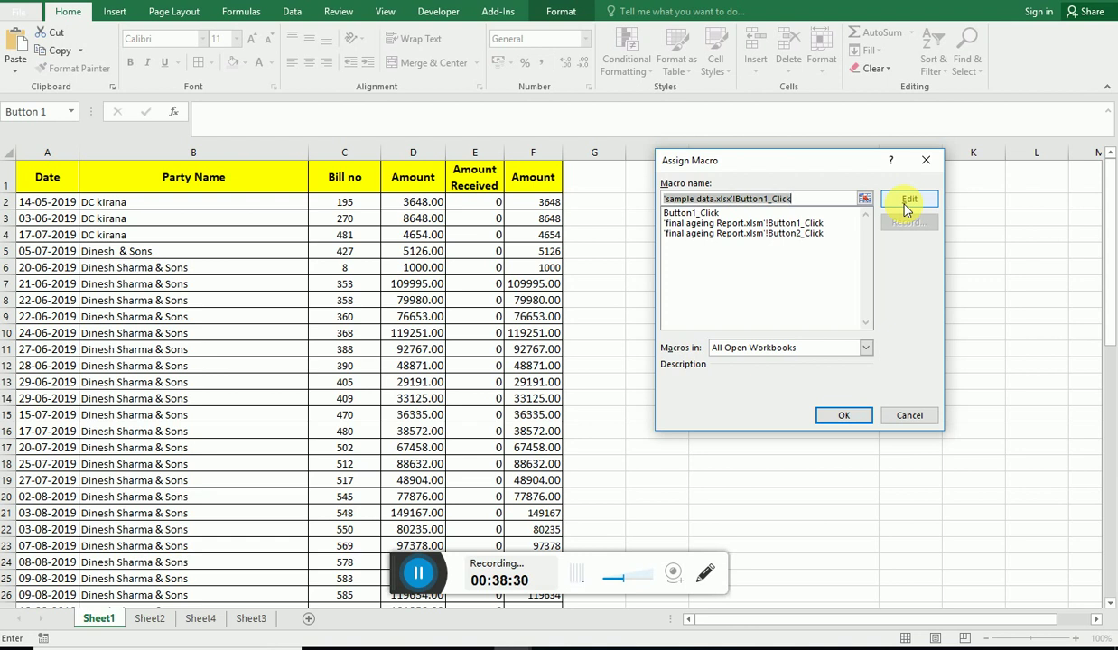
{"action": "left_click", "coordinate": [909, 415]}
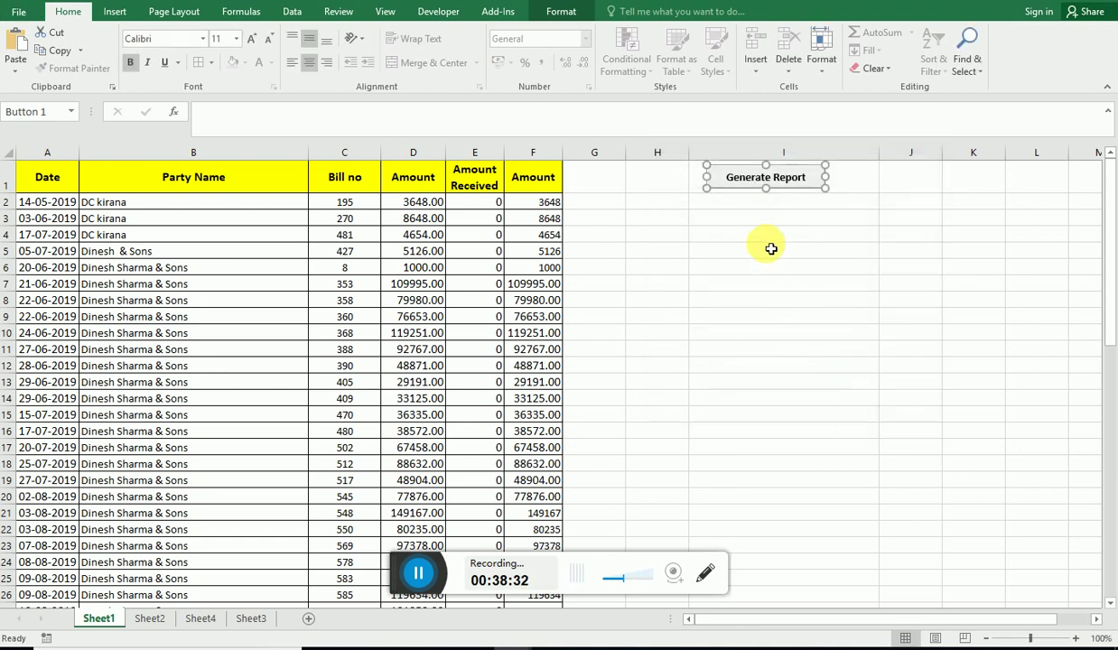
Step: Delete the Generate Report button from Sheet1
{"action": "left_click", "coordinate": [773, 249]}
{"action": "right_click", "coordinate": [728, 178]}
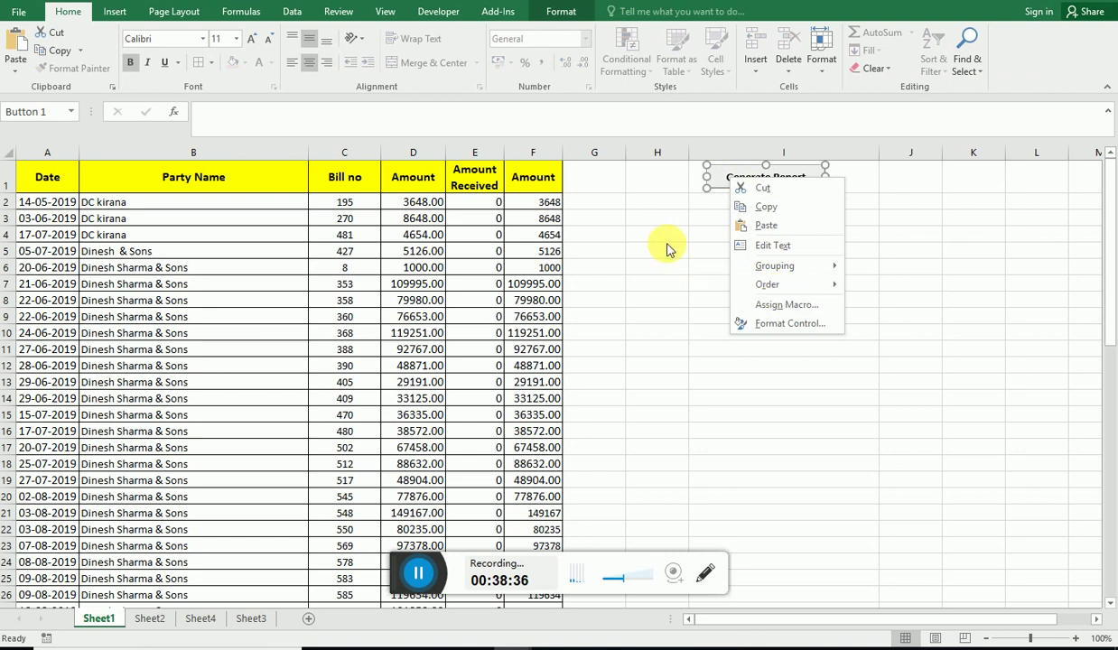
{"action": "key", "text": "Escape"}
{"action": "key", "text": "Delete"}
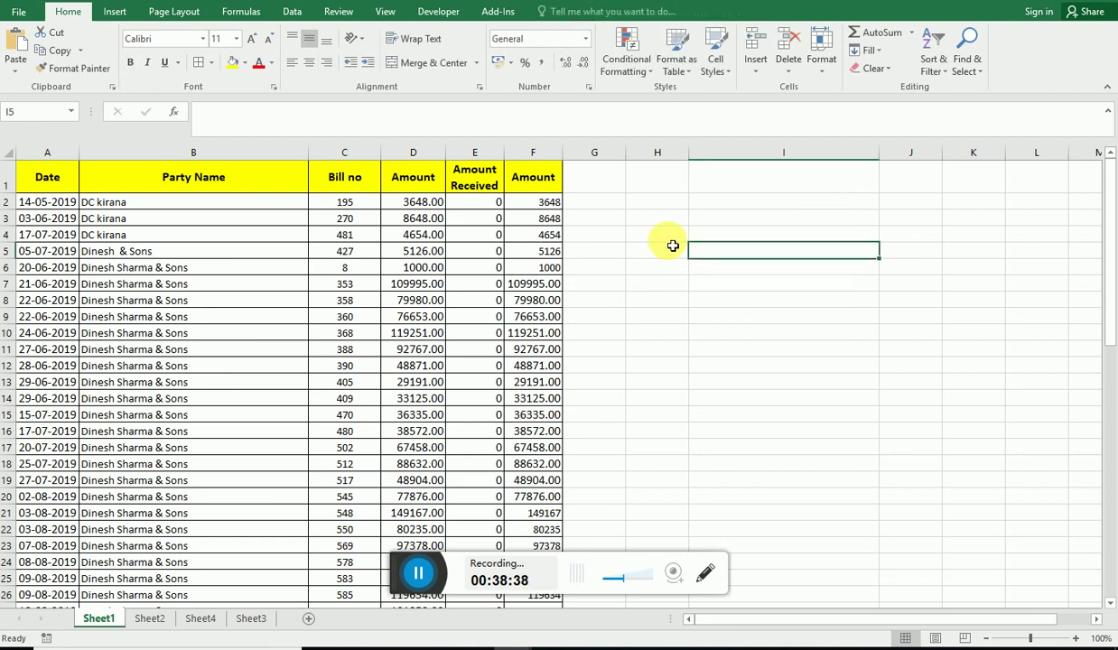
Step: Draw a Form Controls button over cell I1 on Sheet1
{"action": "left_click", "coordinate": [723, 173]}
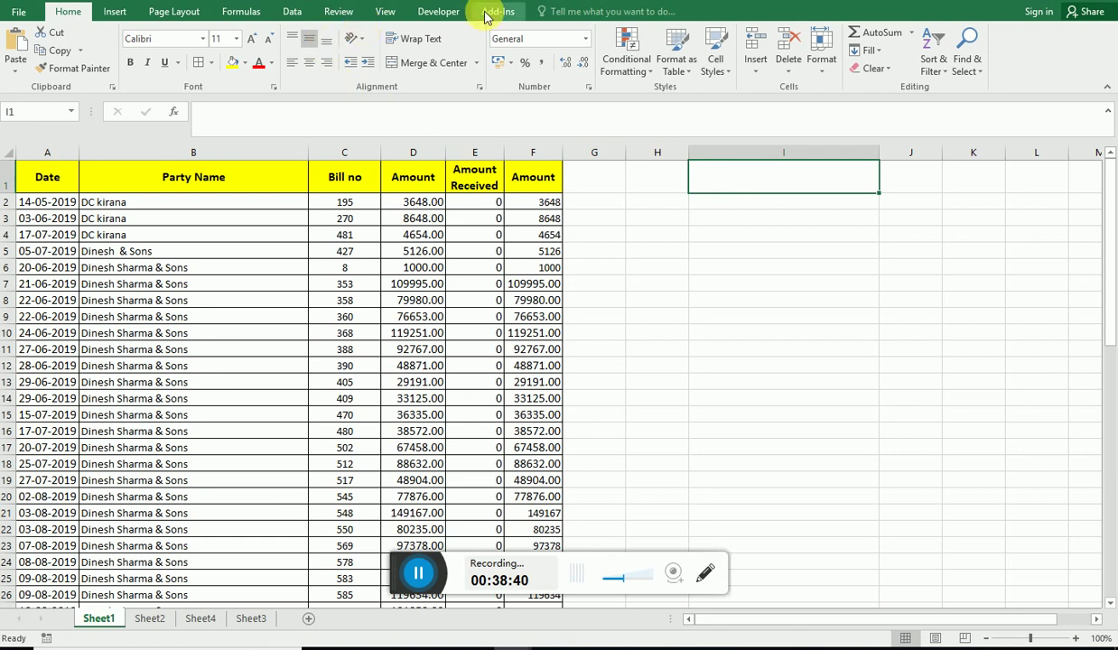
{"action": "left_click", "coordinate": [438, 11]}
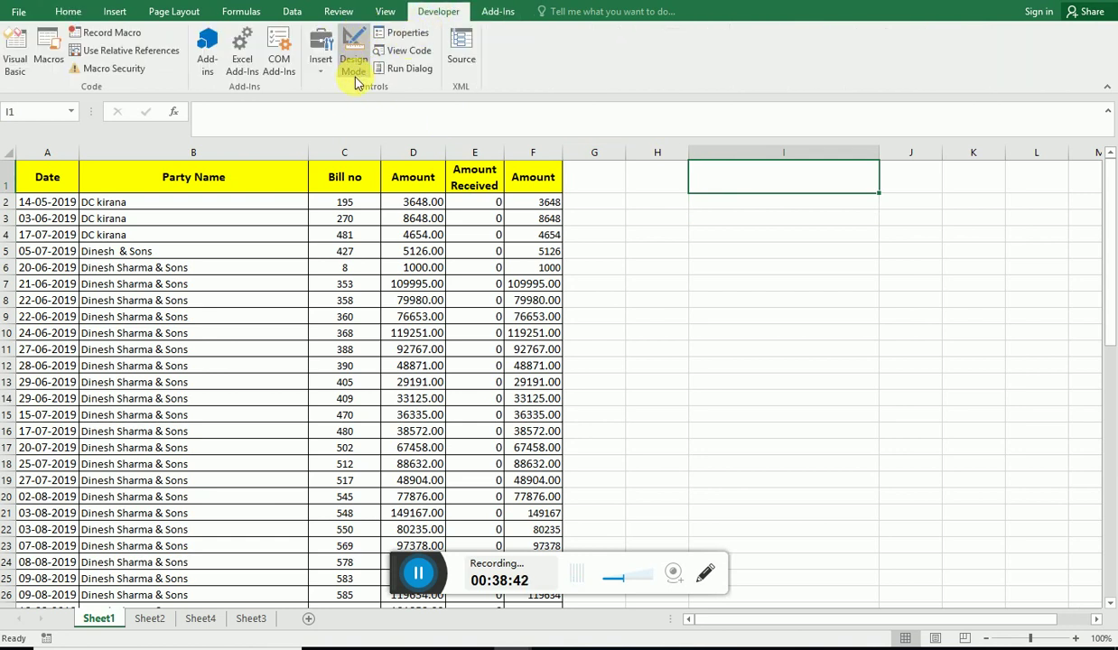
{"action": "left_click", "coordinate": [320, 64]}
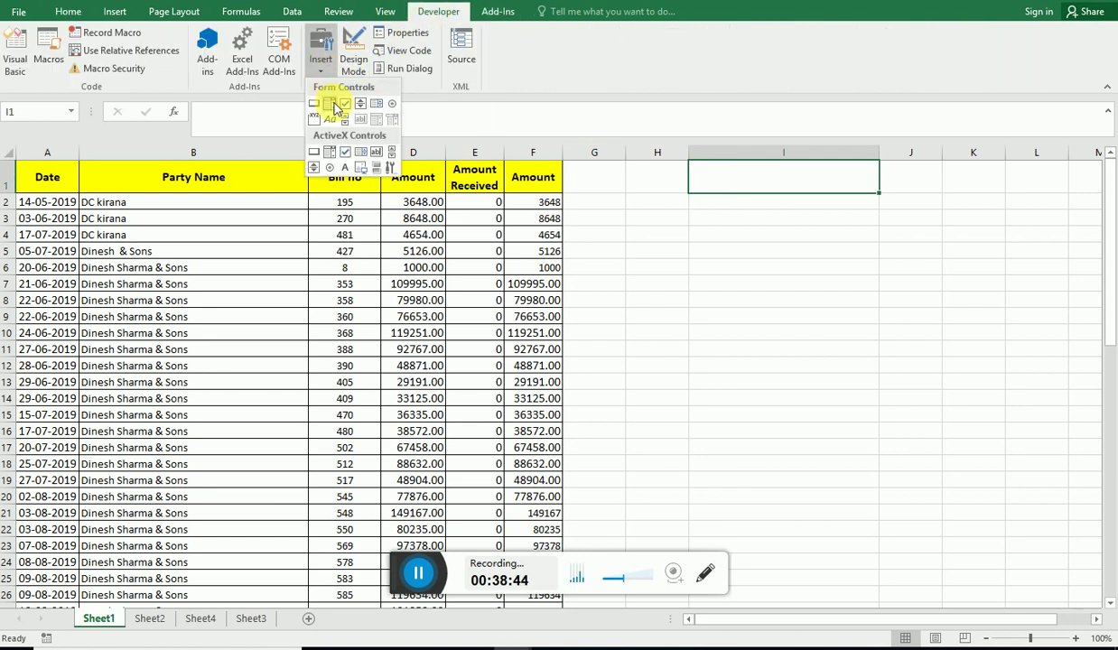
{"action": "left_click", "coordinate": [314, 106]}
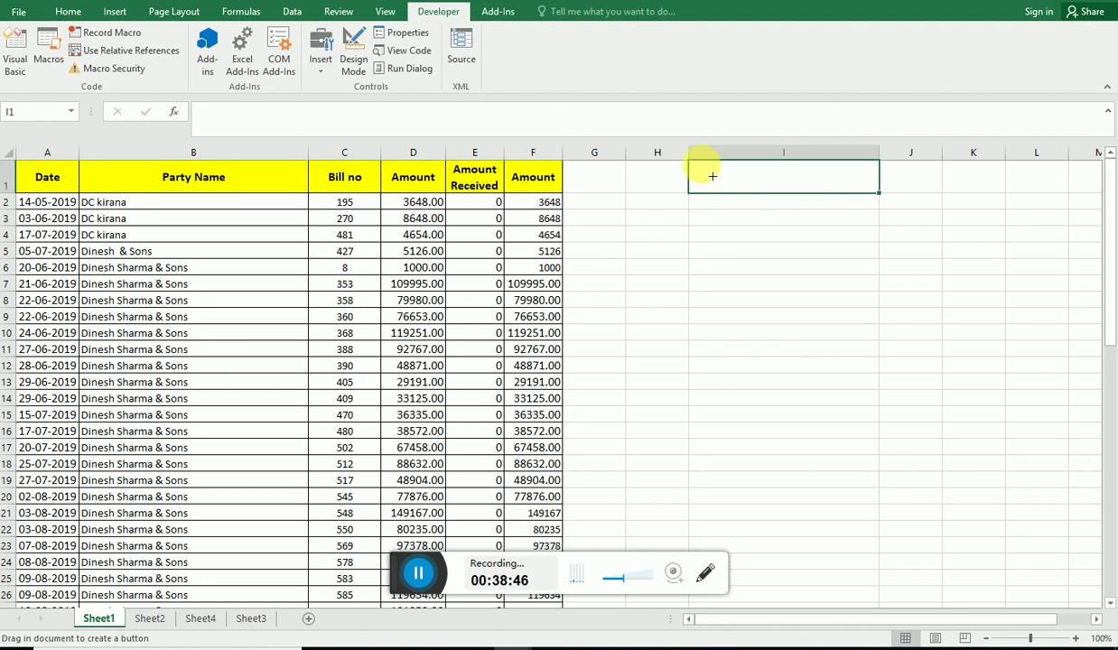
{"action": "left_click_drag", "start_coordinate": [701, 166], "coordinate": [844, 200]}
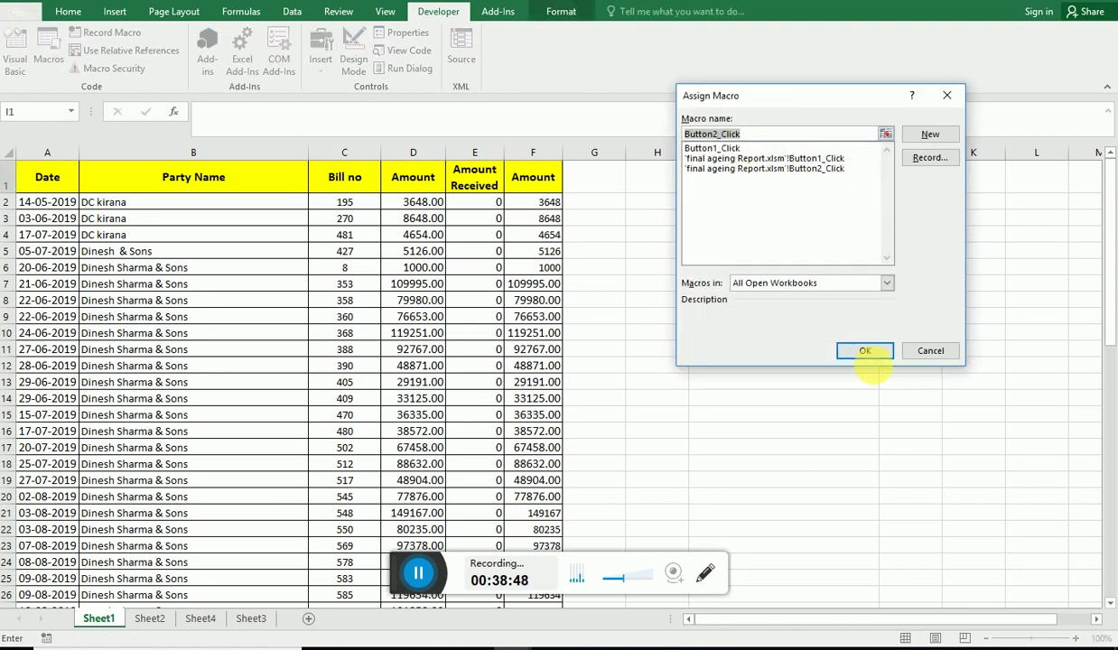
Step: Start recording a new macro for the button, selecting the Sheet1 data from A2 to column F
{"action": "left_click", "coordinate": [935, 161]}
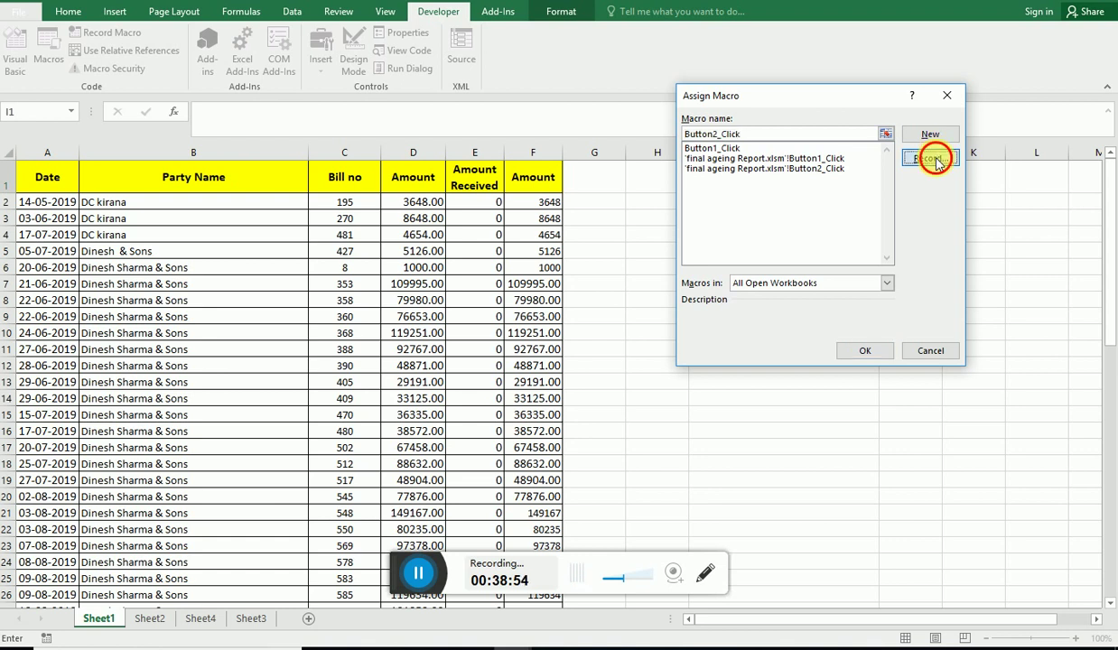
{"action": "left_click", "coordinate": [854, 322]}
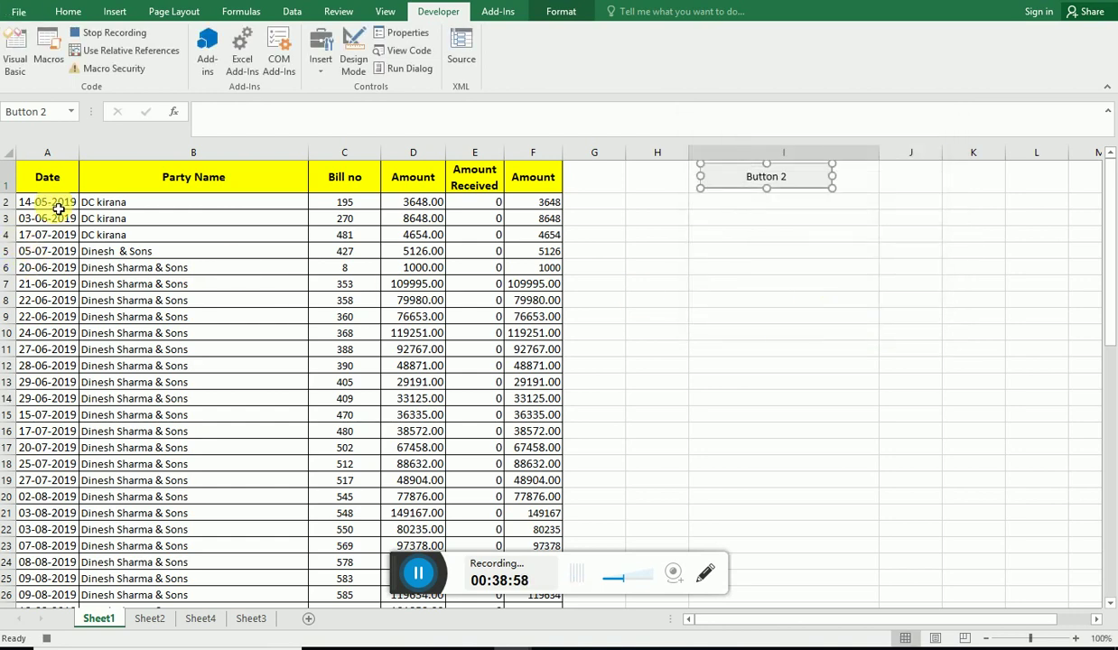
{"action": "mouse_move", "coordinate": [58, 208]}
{"action": "left_mouse_down"}
{"action": "mouse_move", "coordinate": [529, 643]}
{"action": "mouse_move", "coordinate": [558, 616]}
{"action": "mouse_move", "coordinate": [512, 567]}
{"action": "left_mouse_up"}
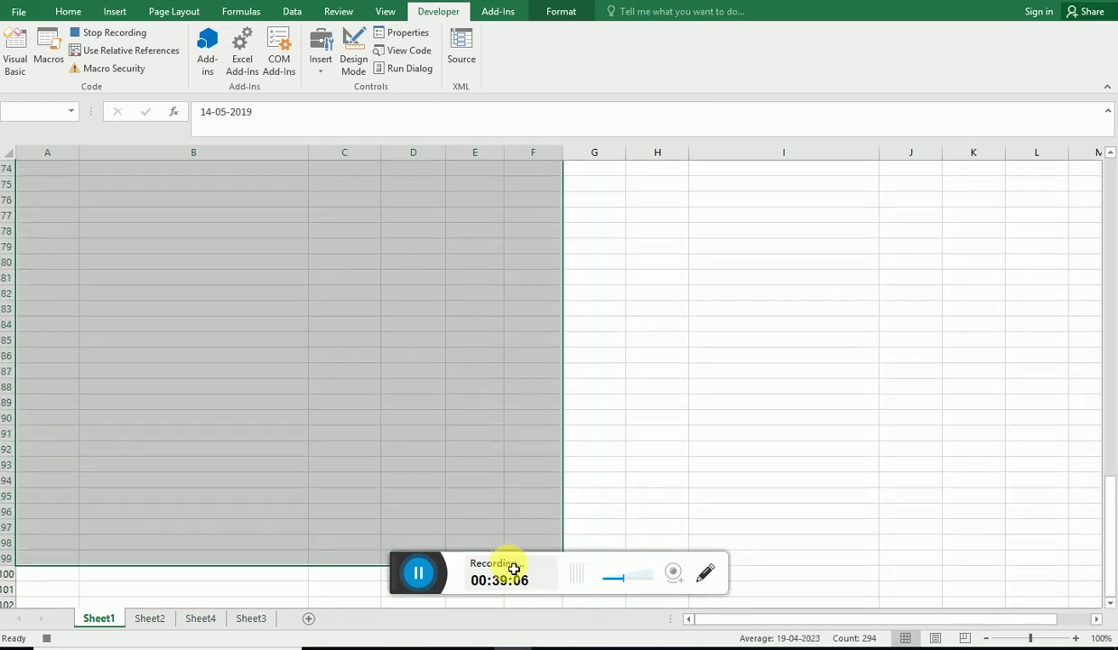
Step: Sort Sheet1 by Column B A to Z, then Column A oldest to newest, deleting the Column C level
{"action": "scroll", "coordinate": [370, 424], "scroll_direction": "up", "scroll_amount": 17}
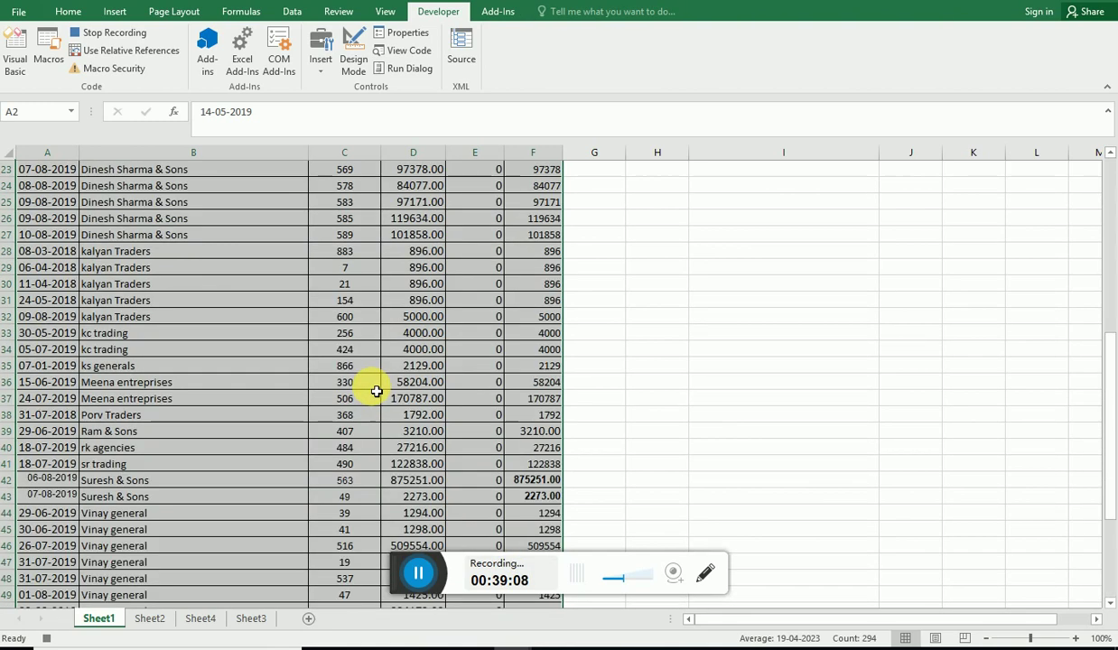
{"action": "scroll", "coordinate": [374, 388], "scroll_direction": "up", "scroll_amount": 7}
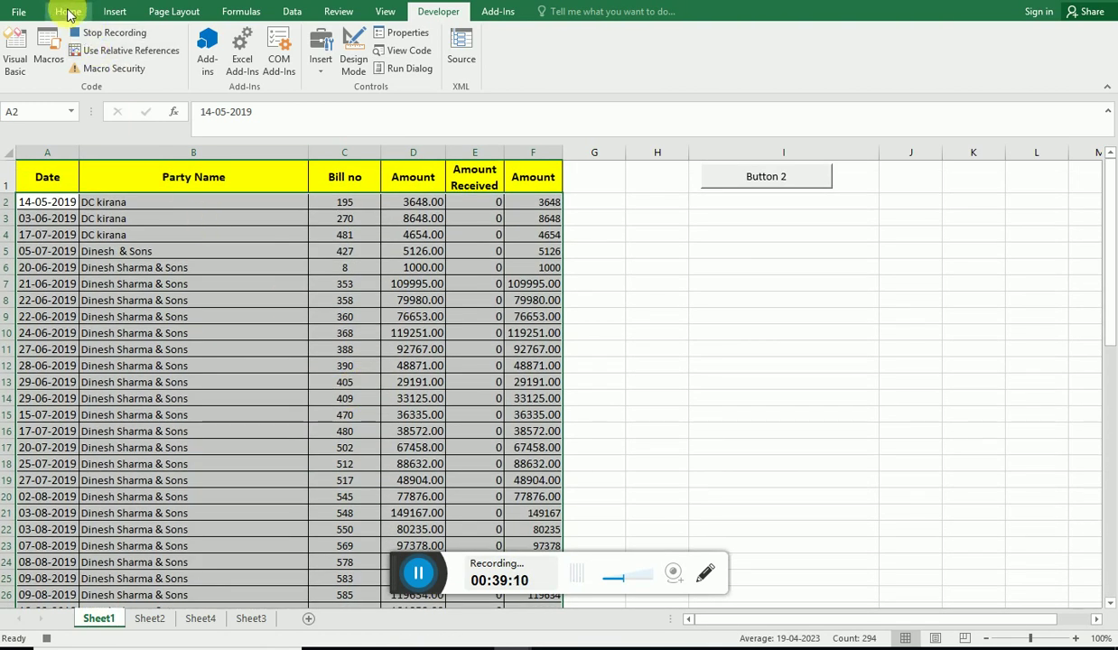
{"action": "left_click", "coordinate": [291, 14]}
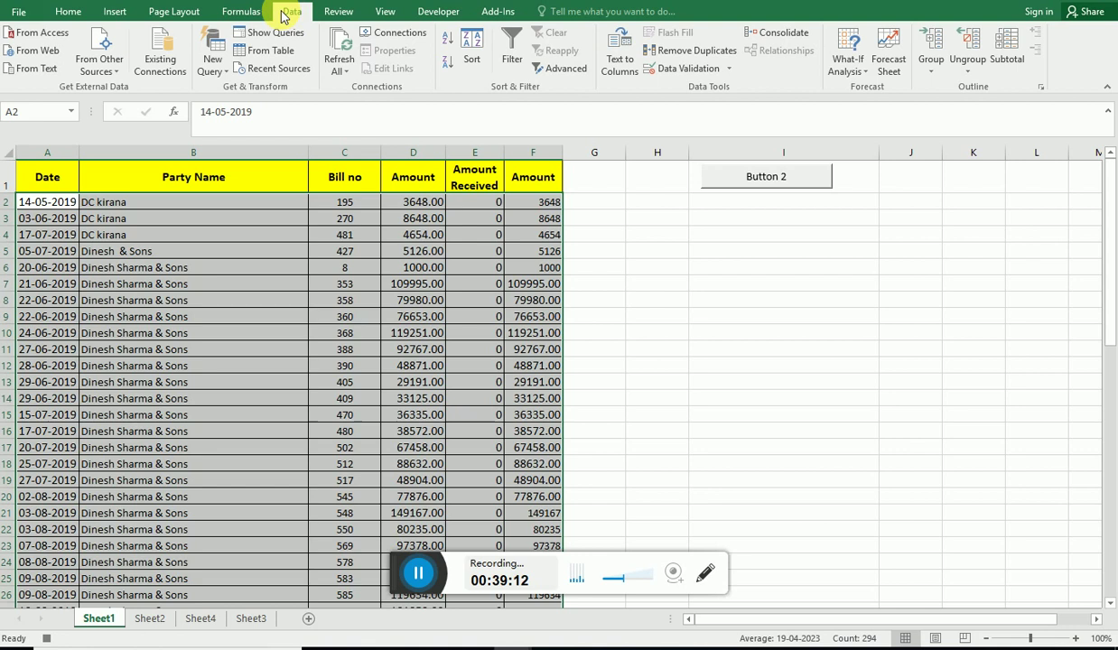
{"action": "left_click", "coordinate": [470, 47]}
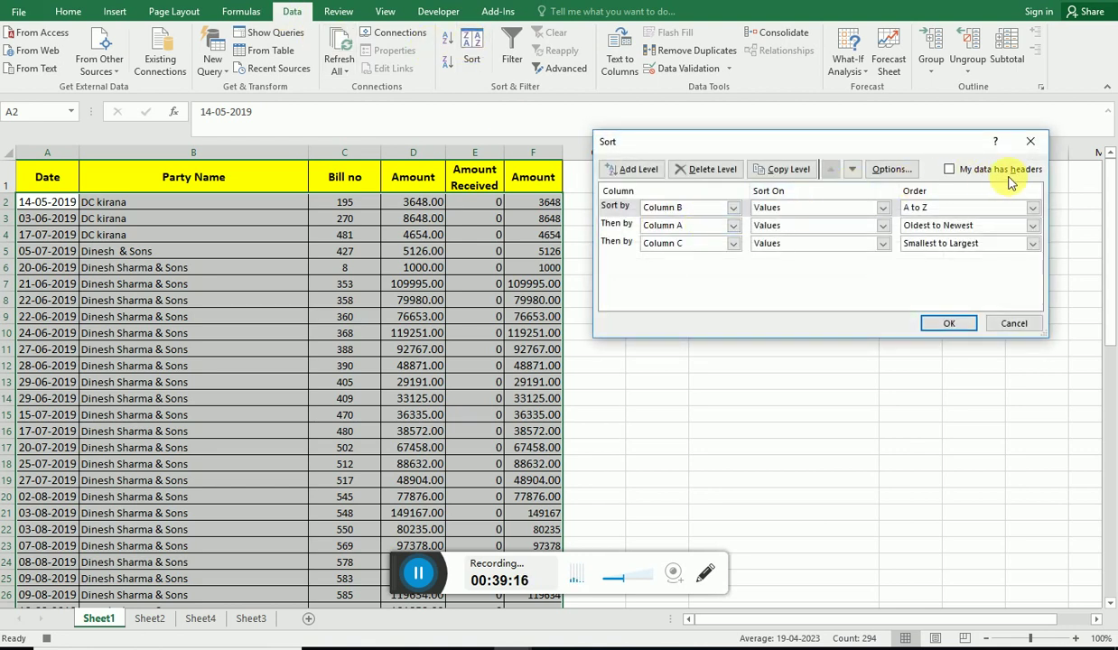
{"action": "left_click", "coordinate": [691, 208]}
{"action": "left_click", "coordinate": [709, 231]}
{"action": "left_click", "coordinate": [708, 227]}
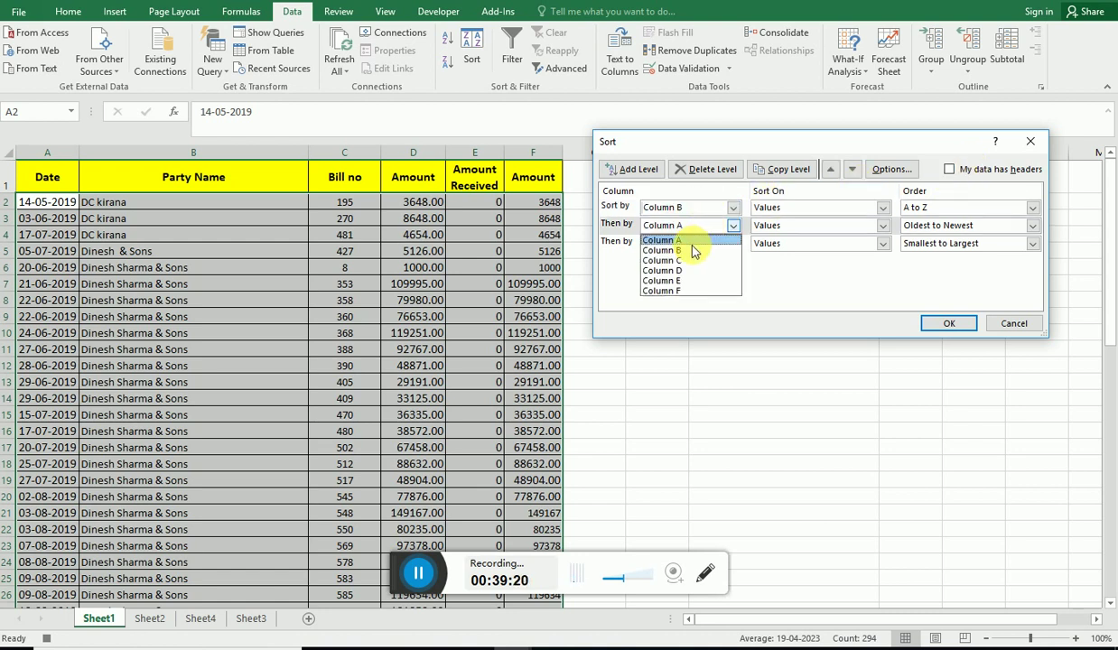
{"action": "left_click", "coordinate": [707, 226]}
{"action": "left_click", "coordinate": [704, 244]}
{"action": "left_click", "coordinate": [683, 280]}
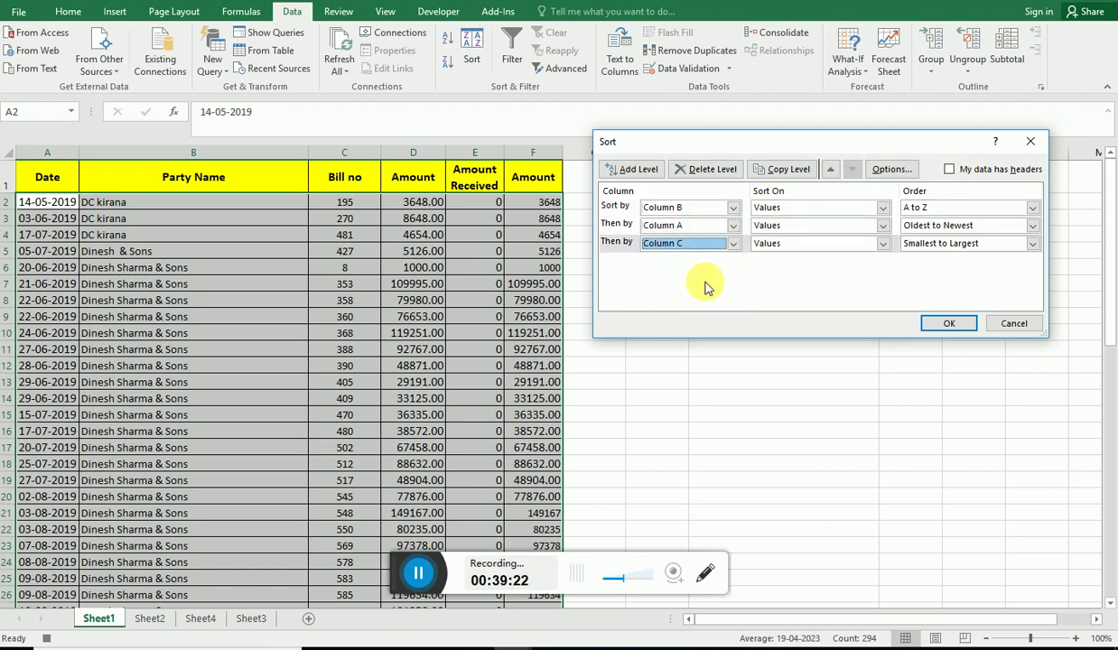
{"action": "left_click", "coordinate": [614, 246]}
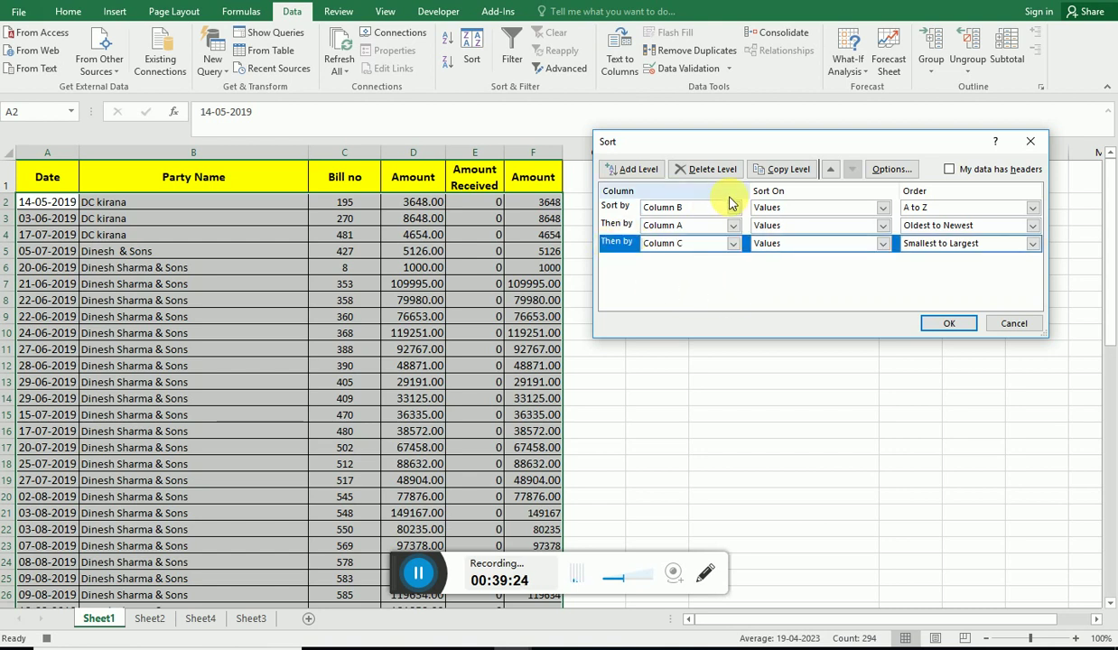
{"action": "left_click", "coordinate": [708, 169]}
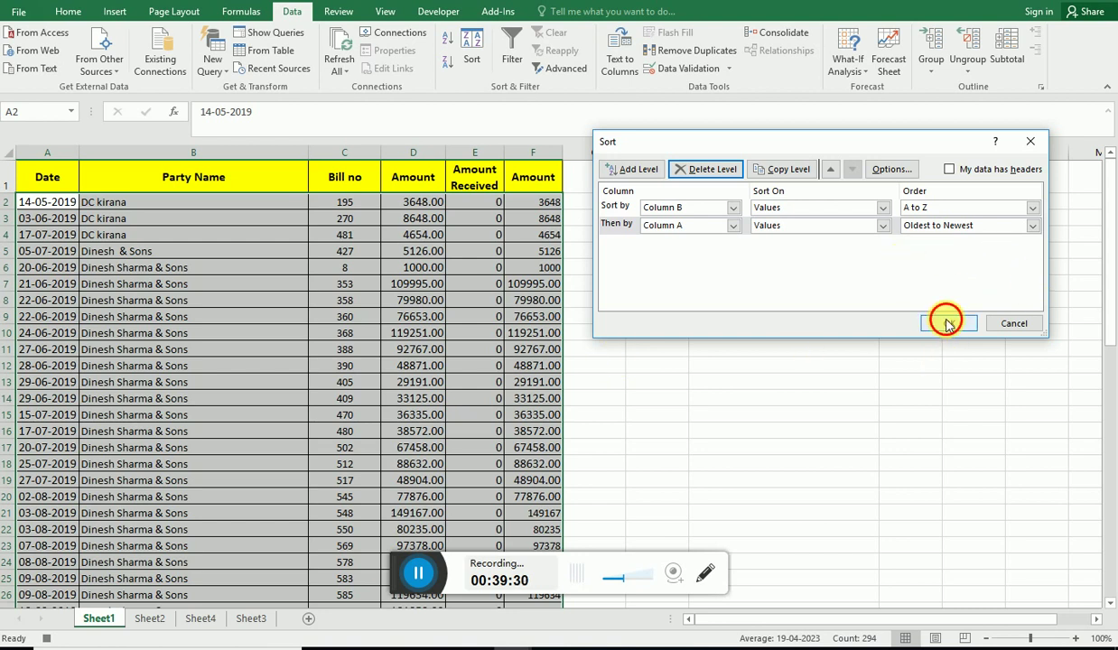
{"action": "left_click", "coordinate": [947, 323]}
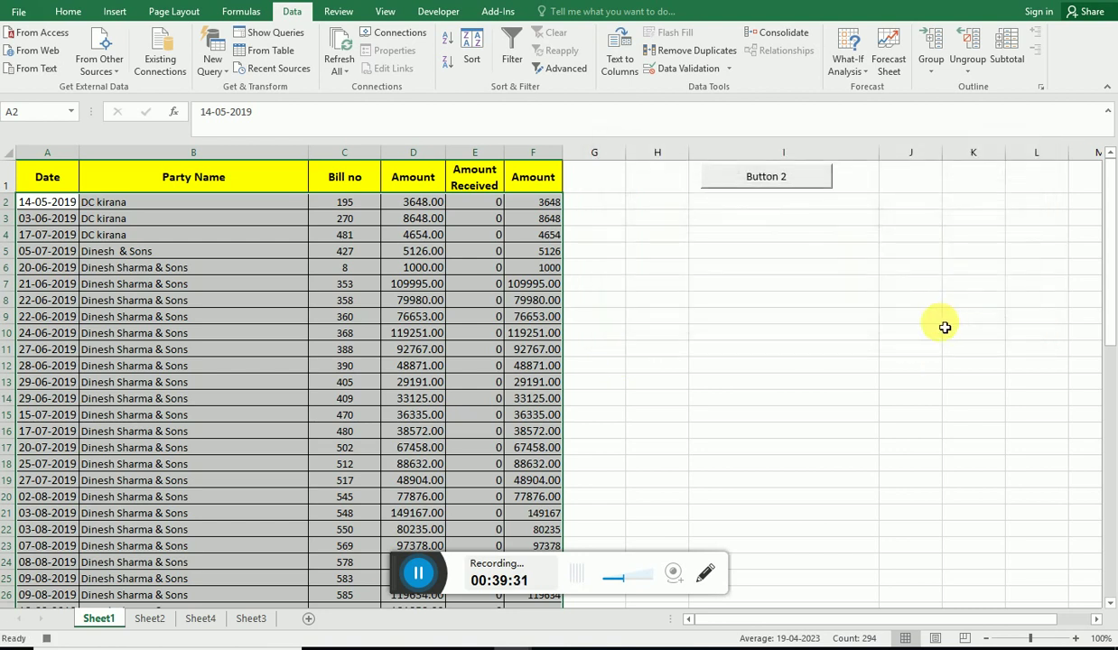
Step: Fill Sheet2's B6:F6 Party Name to Bill Amount formulas down to about row 100, then return to Sheet1
{"action": "left_click", "coordinate": [150, 619]}
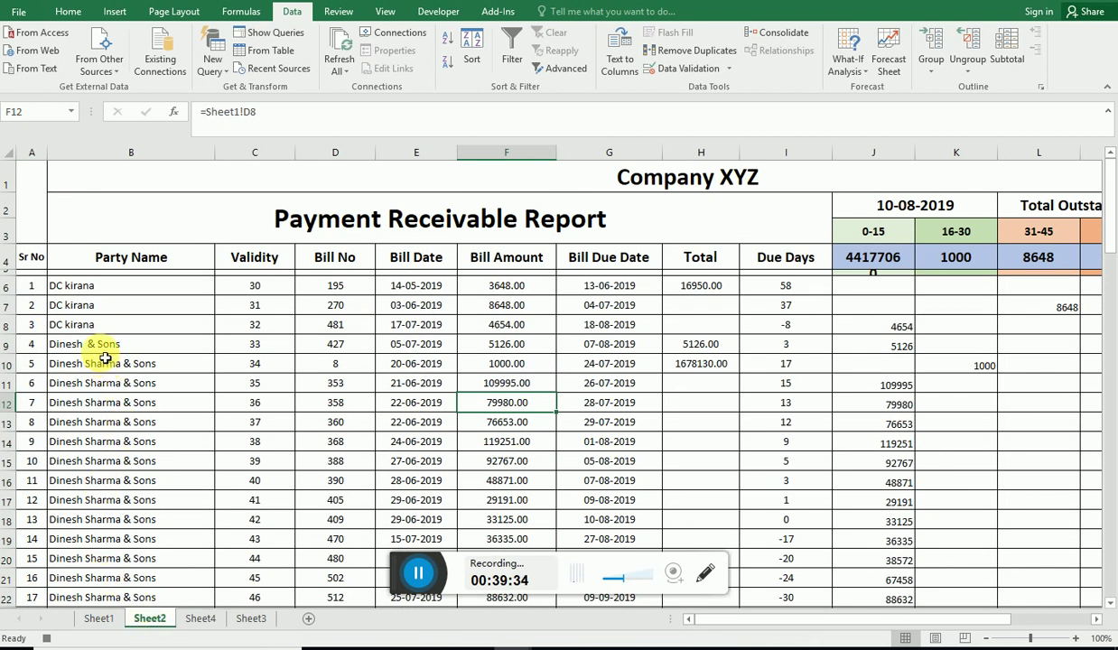
{"action": "left_click_drag", "start_coordinate": [98, 290], "coordinate": [516, 290]}
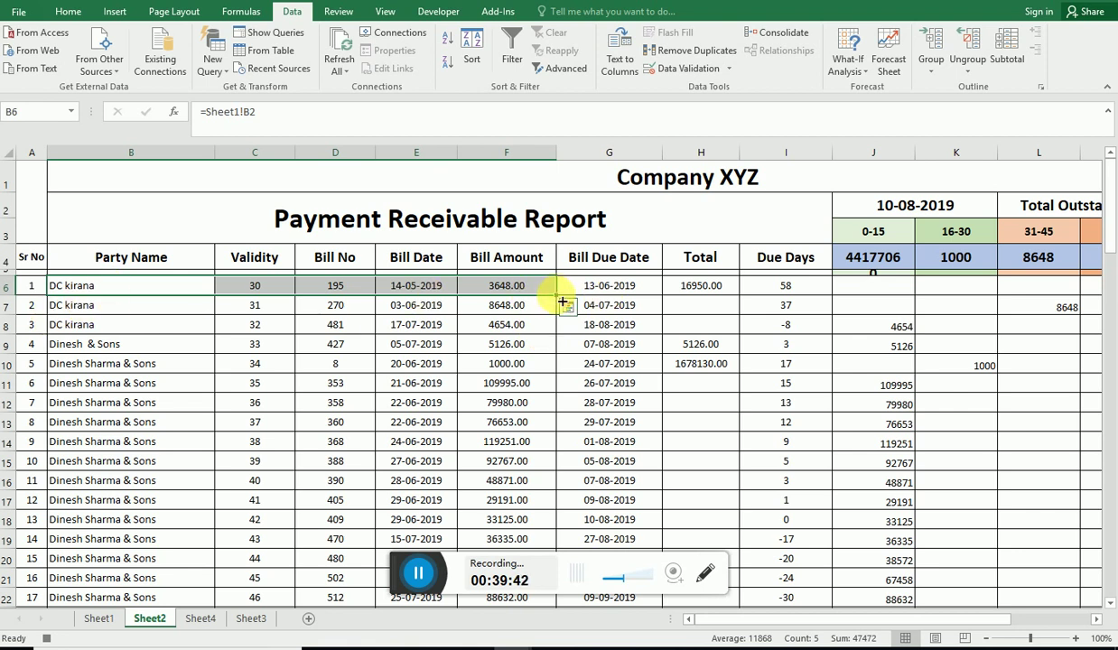
{"action": "mouse_move", "coordinate": [561, 302]}
{"action": "left_mouse_down"}
{"action": "mouse_move", "coordinate": [557, 642]}
{"action": "mouse_move", "coordinate": [501, 151]}
{"action": "mouse_move", "coordinate": [507, 252]}
{"action": "left_mouse_up"}
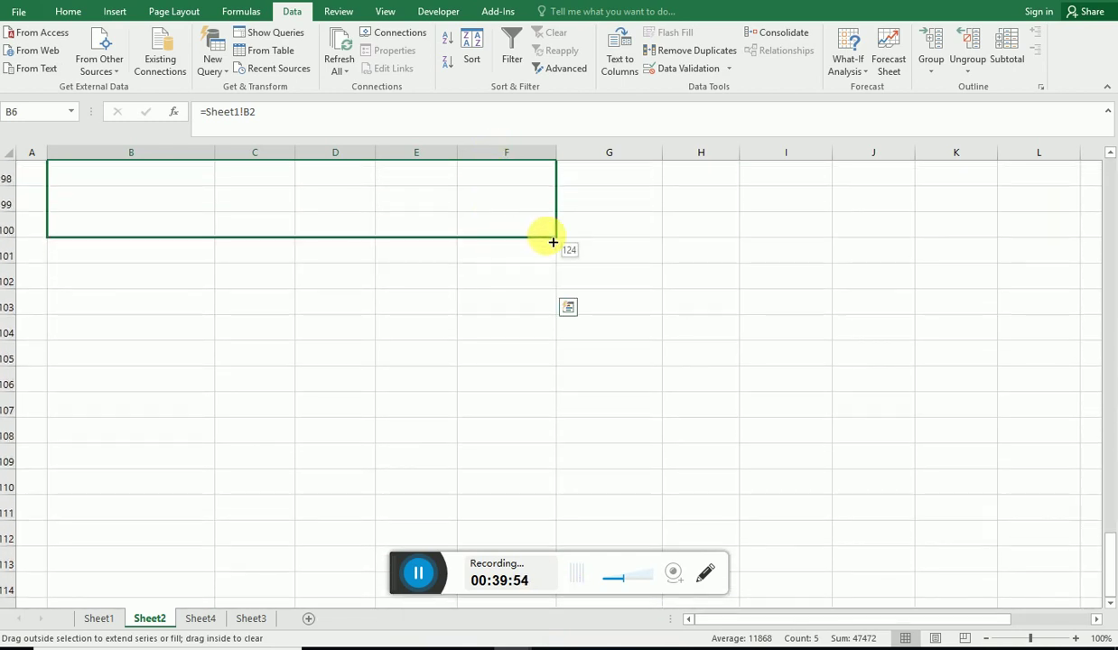
{"action": "scroll", "coordinate": [498, 259], "scroll_direction": "up", "scroll_amount": 6}
{"action": "scroll", "coordinate": [498, 248], "scroll_direction": "up", "scroll_amount": 5}
{"action": "scroll", "coordinate": [486, 241], "scroll_direction": "up", "scroll_amount": 20}
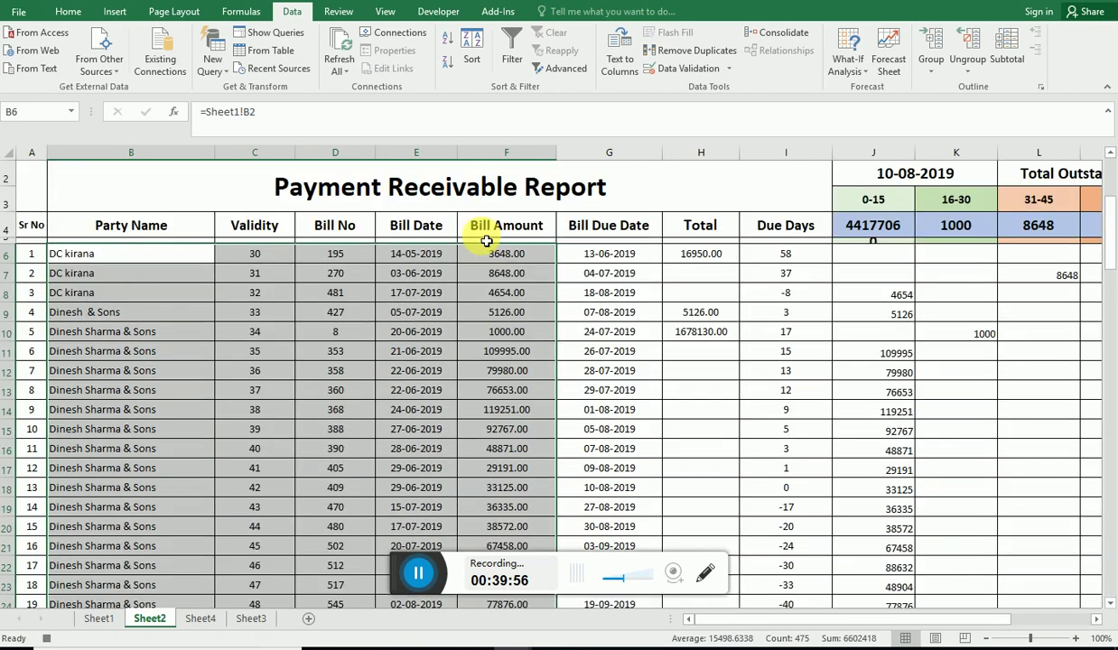
{"action": "scroll", "coordinate": [487, 240], "scroll_direction": "up", "scroll_amount": 1}
{"action": "scroll", "coordinate": [513, 344], "scroll_direction": "down", "scroll_amount": 1}
{"action": "scroll", "coordinate": [506, 369], "scroll_direction": "down", "scroll_amount": 13}
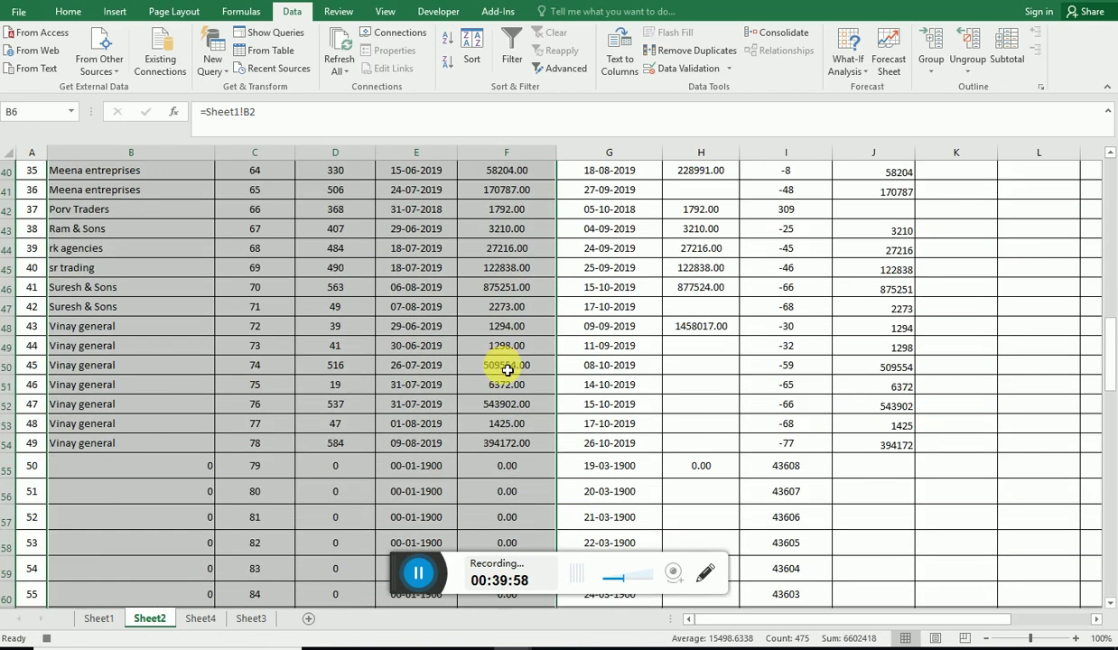
{"action": "scroll", "coordinate": [503, 373], "scroll_direction": "down", "scroll_amount": 6}
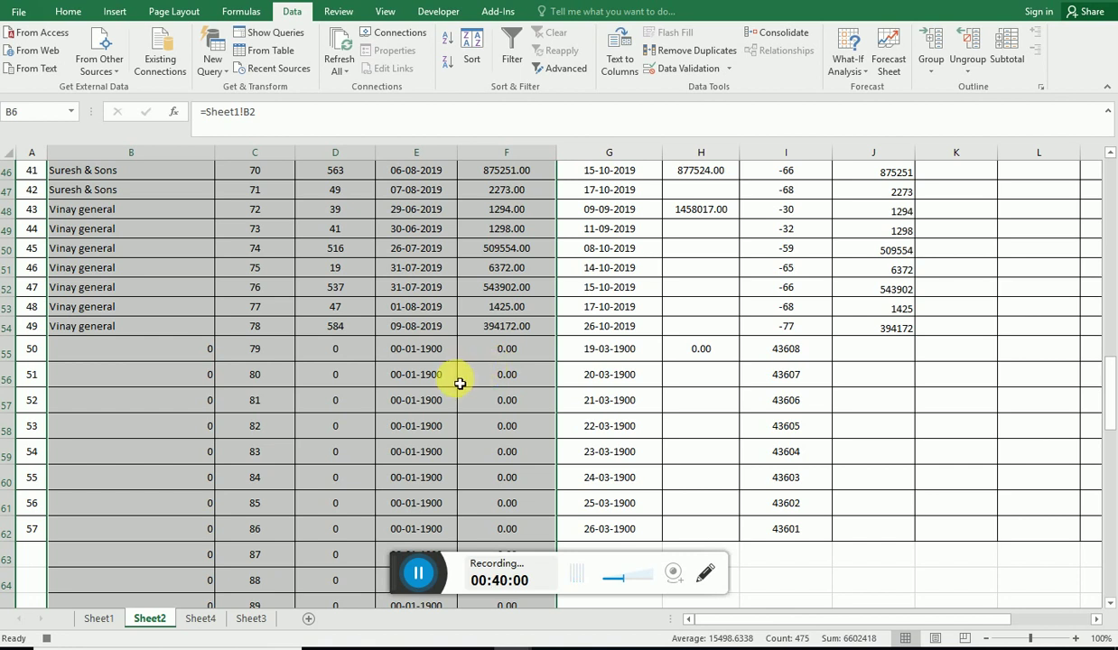
{"action": "left_click", "coordinate": [95, 620]}
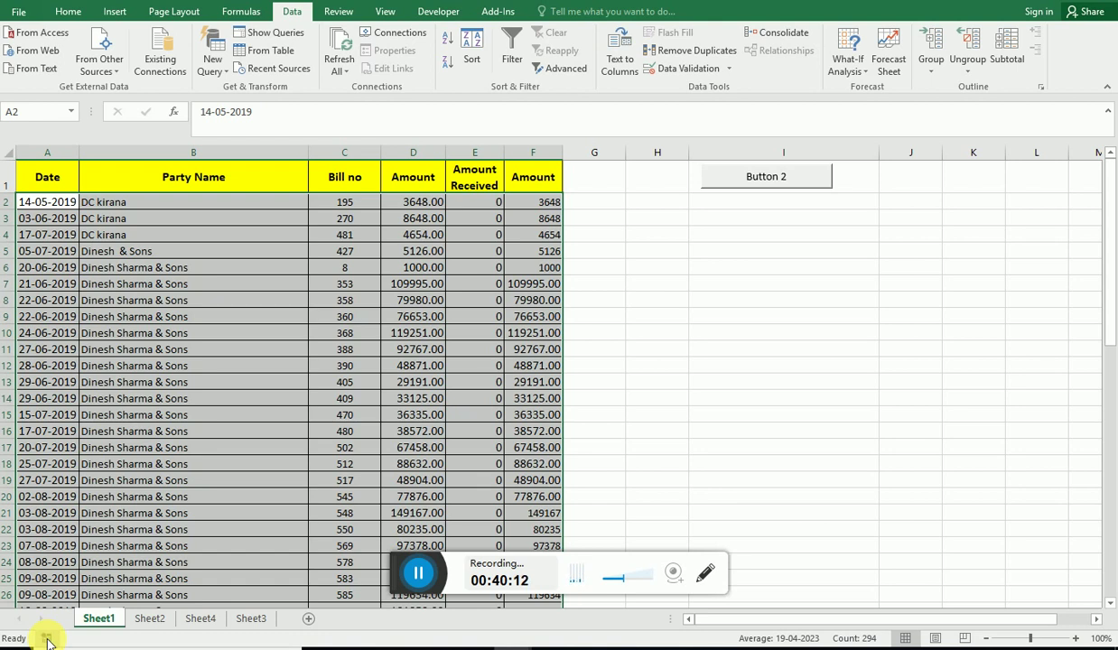
Step: Replace the Button 2 caption with 'Generate report'
{"action": "right_click", "coordinate": [772, 183]}
{"action": "left_click", "coordinate": [798, 244]}
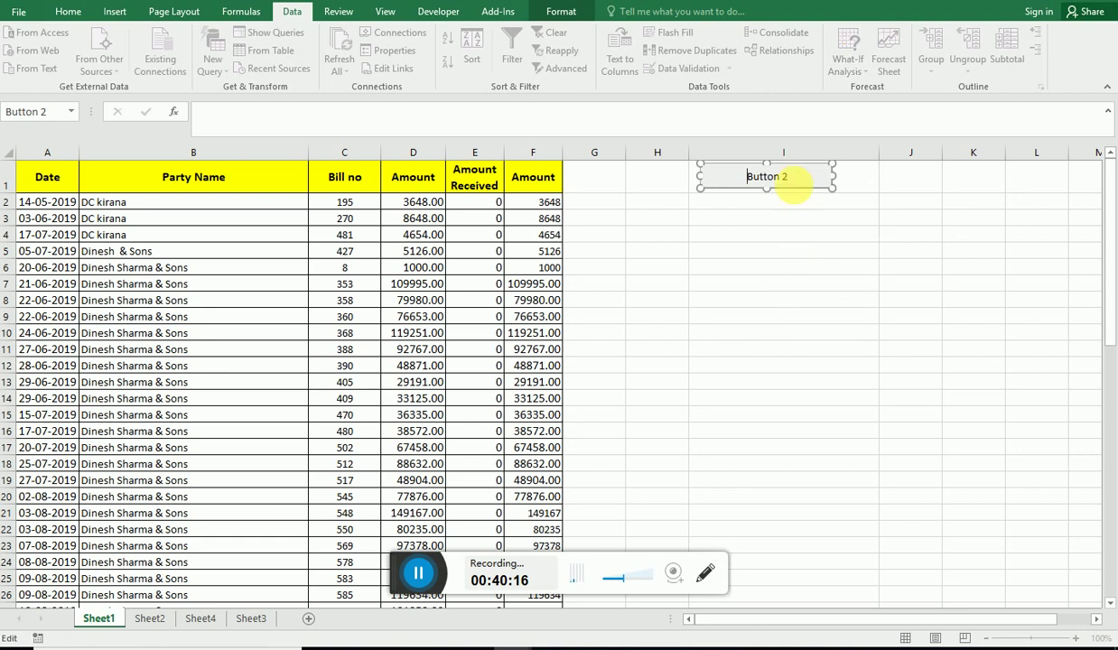
{"action": "left_click", "coordinate": [761, 201]}
{"action": "key", "text": "ctrl+a"}
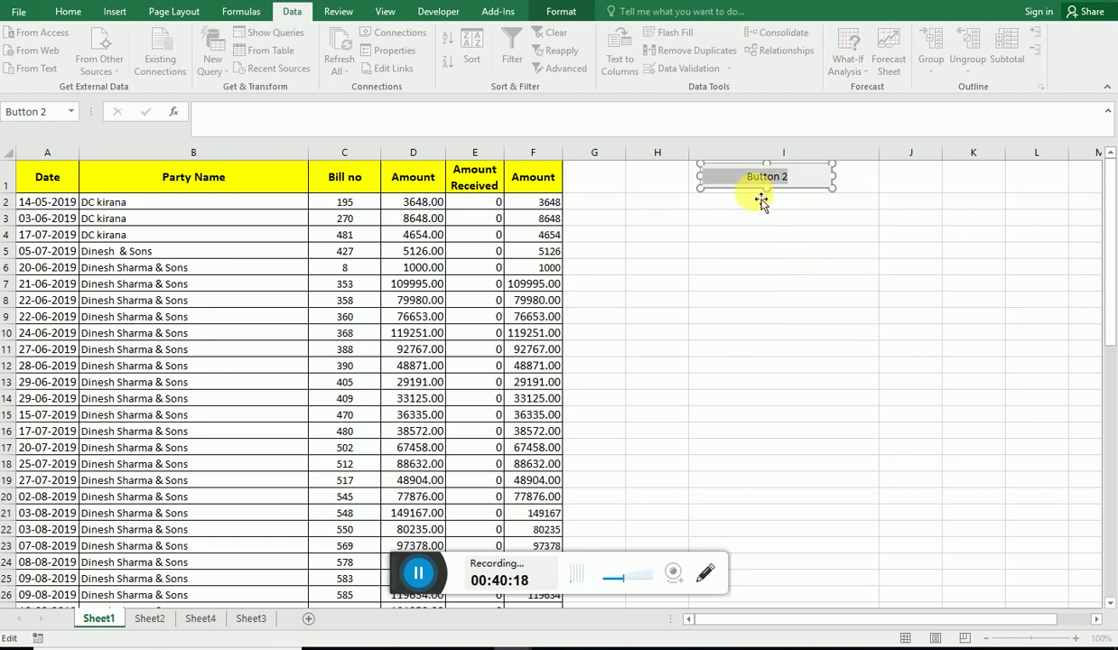
{"action": "type", "text": "Generate report"}
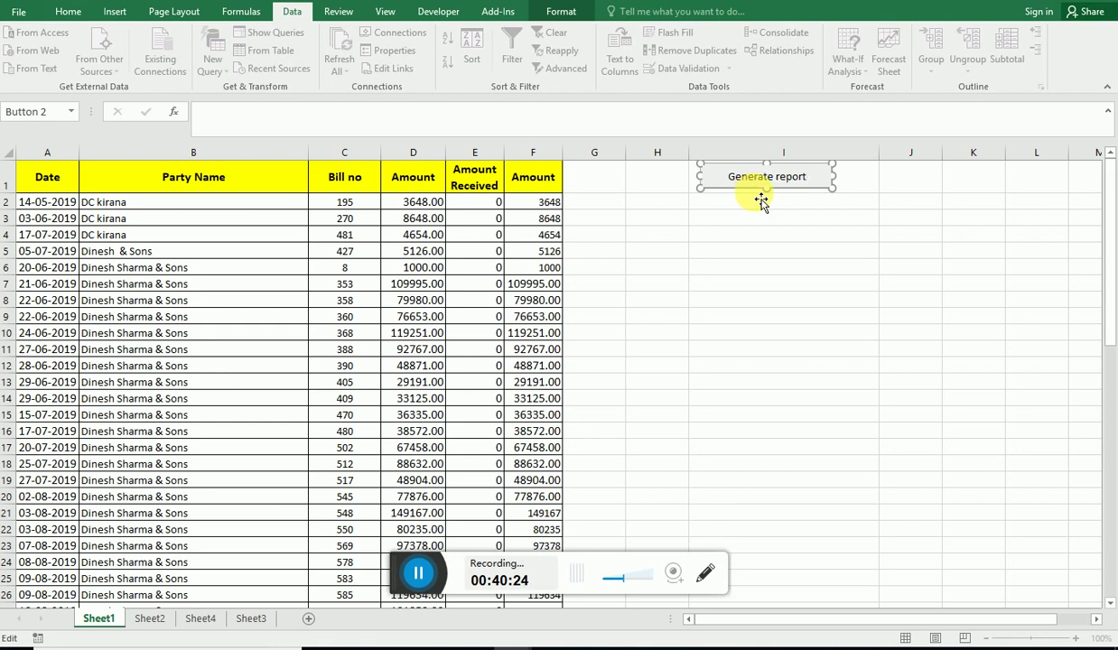
{"action": "left_click", "coordinate": [748, 218]}
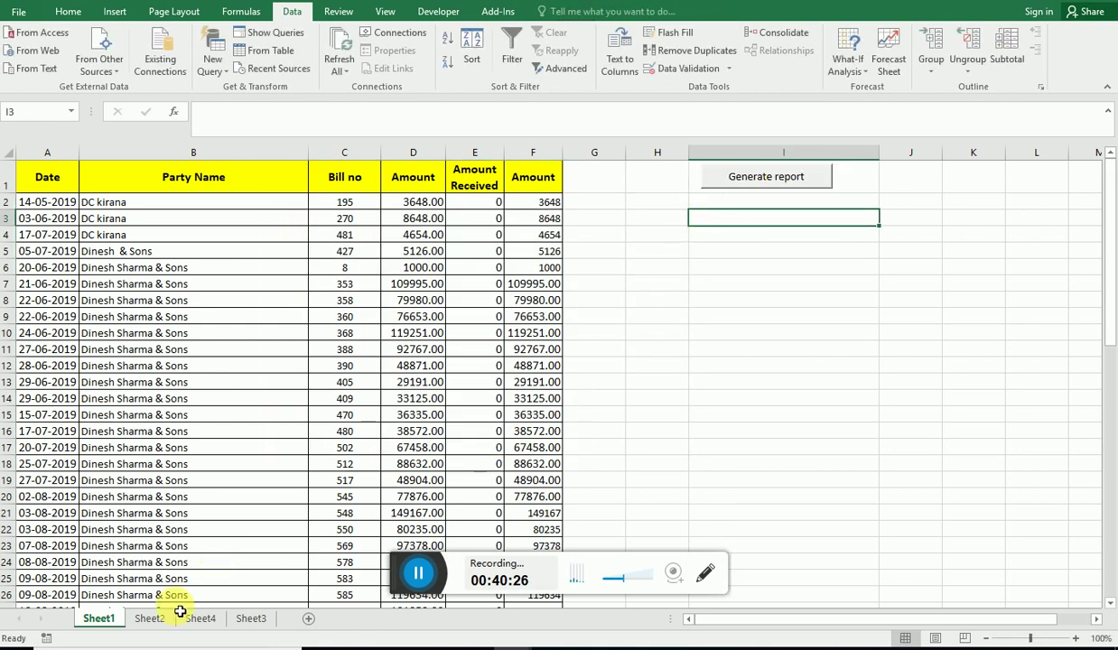
Step: Wrap the Party Name formula in Sheet2 cell B6 in an IF function
{"action": "left_click", "coordinate": [150, 618]}
{"action": "left_click", "coordinate": [187, 354]}
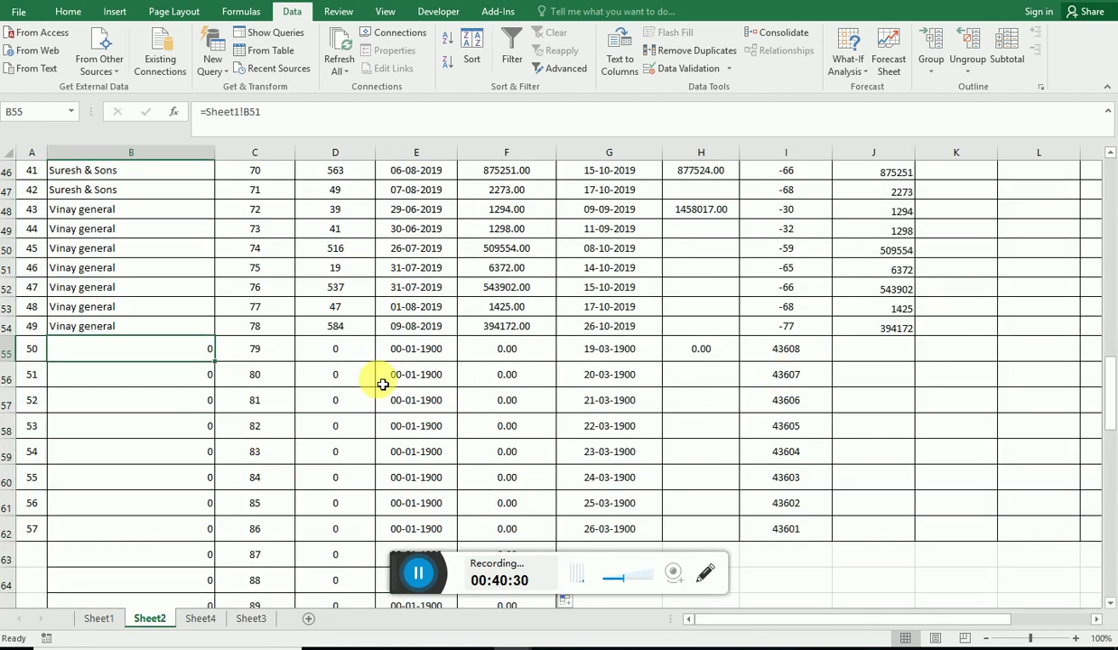
{"action": "key", "text": "ctrl+Up"}
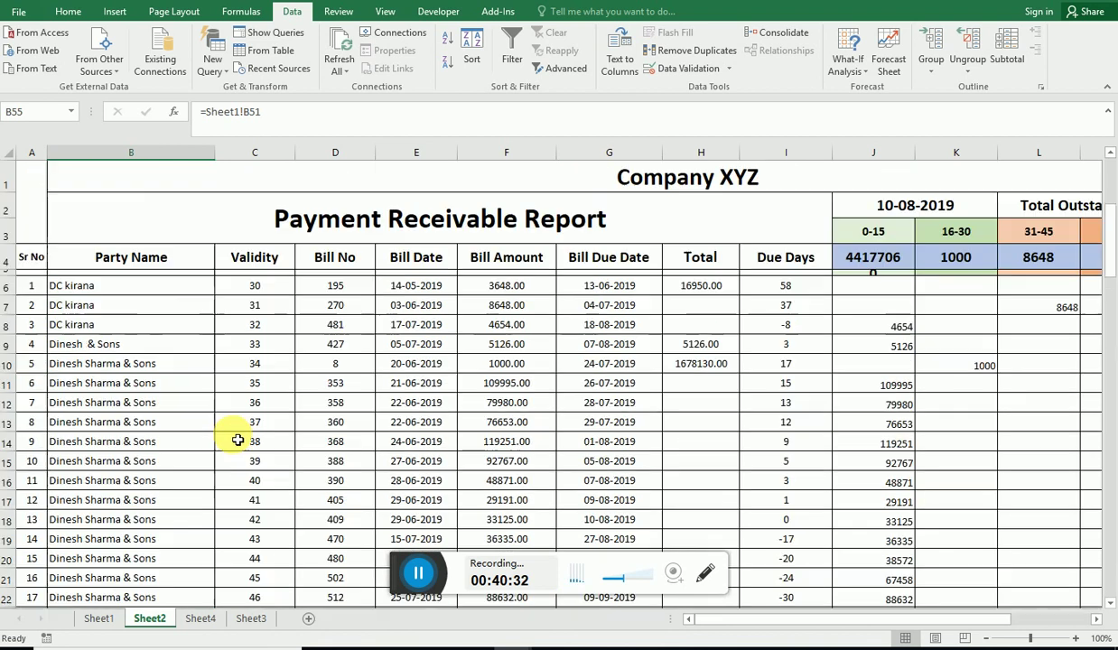
{"action": "left_click", "coordinate": [100, 298]}
{"action": "left_click", "coordinate": [100, 291]}
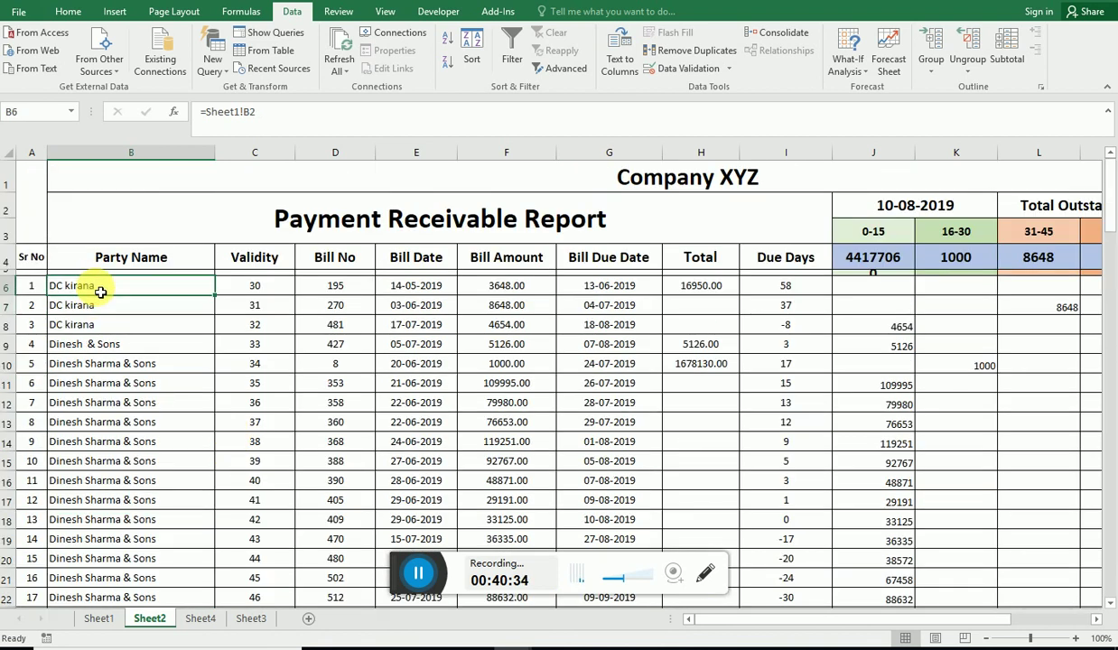
{"action": "double_click", "coordinate": [100, 289]}
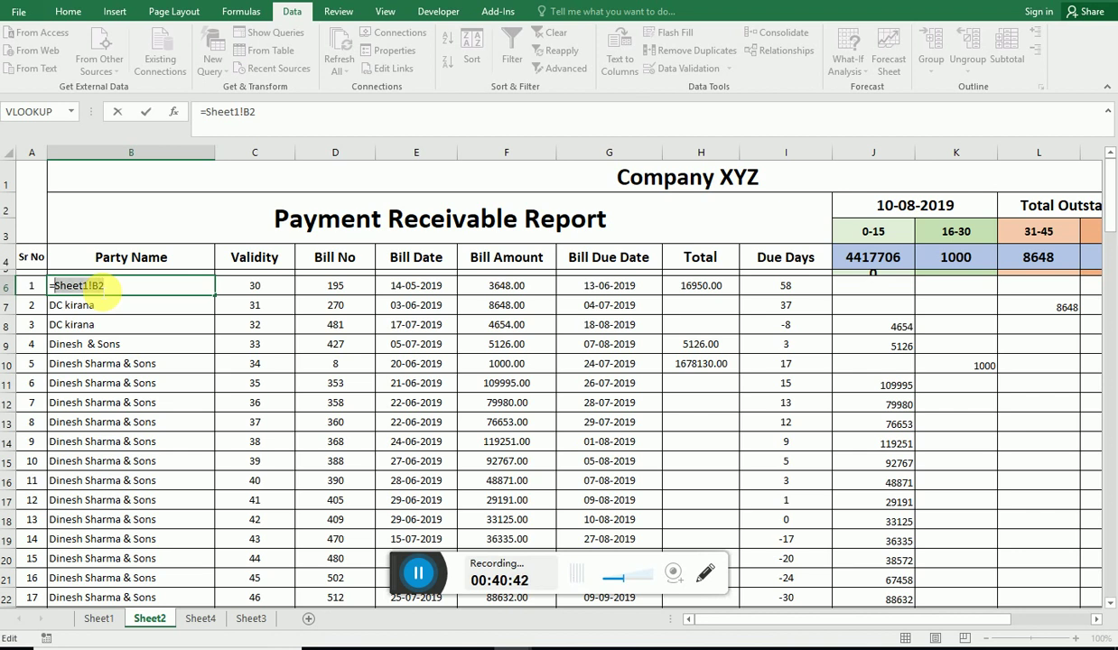
{"action": "left_click", "coordinate": [53, 285]}
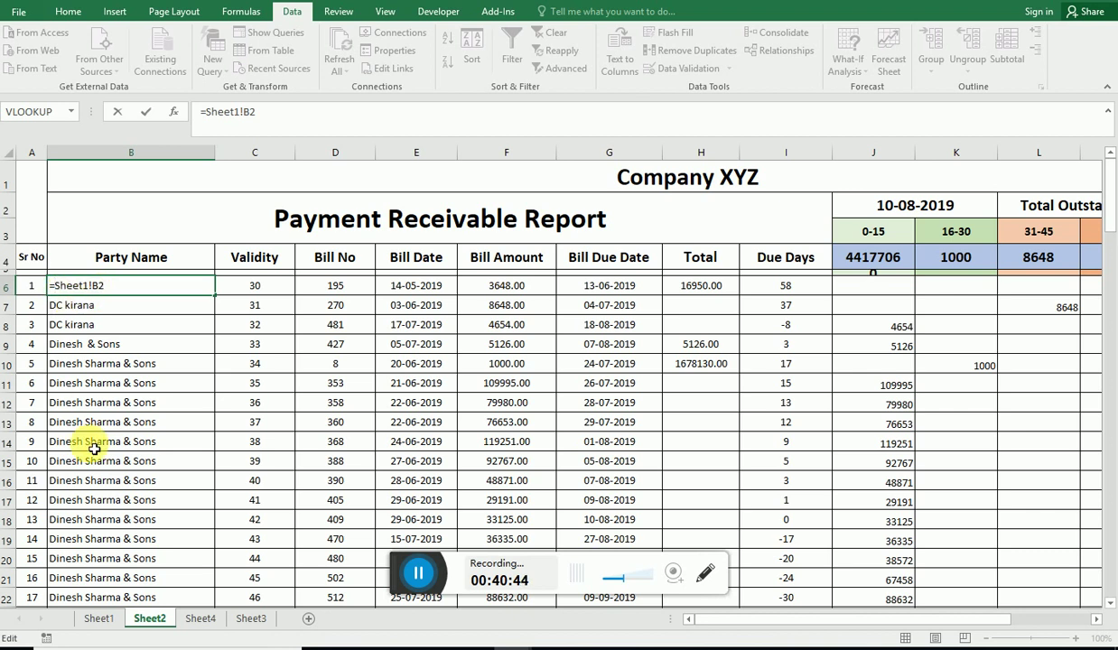
{"action": "type", "text": "if("}
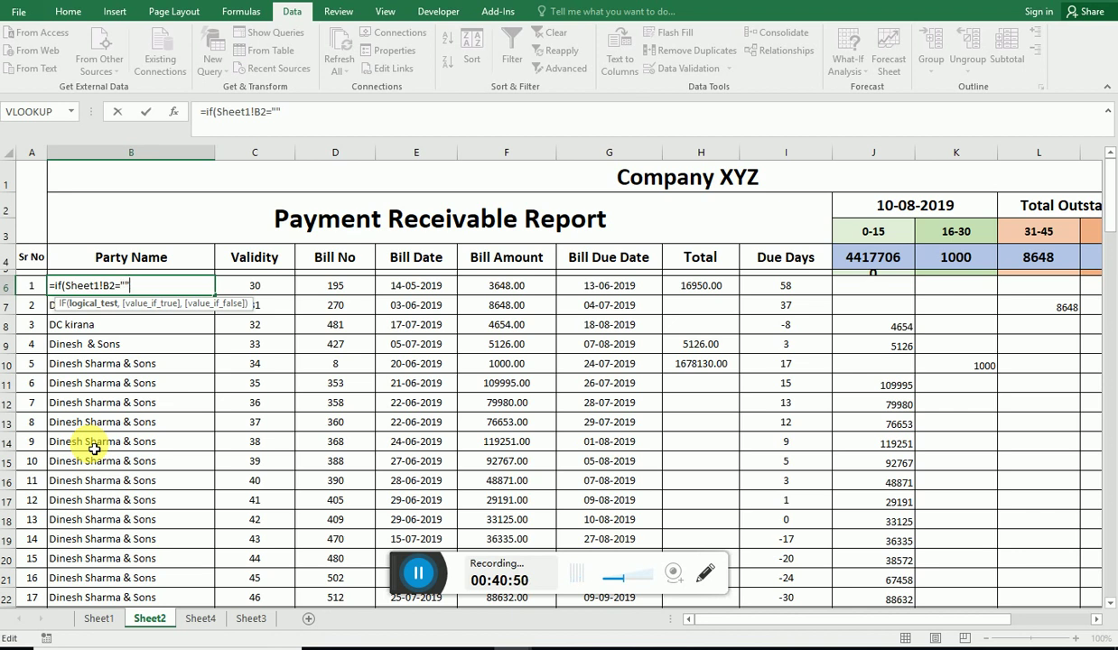
{"action": "type", "text": ",\"\",Sheet1!B2"}
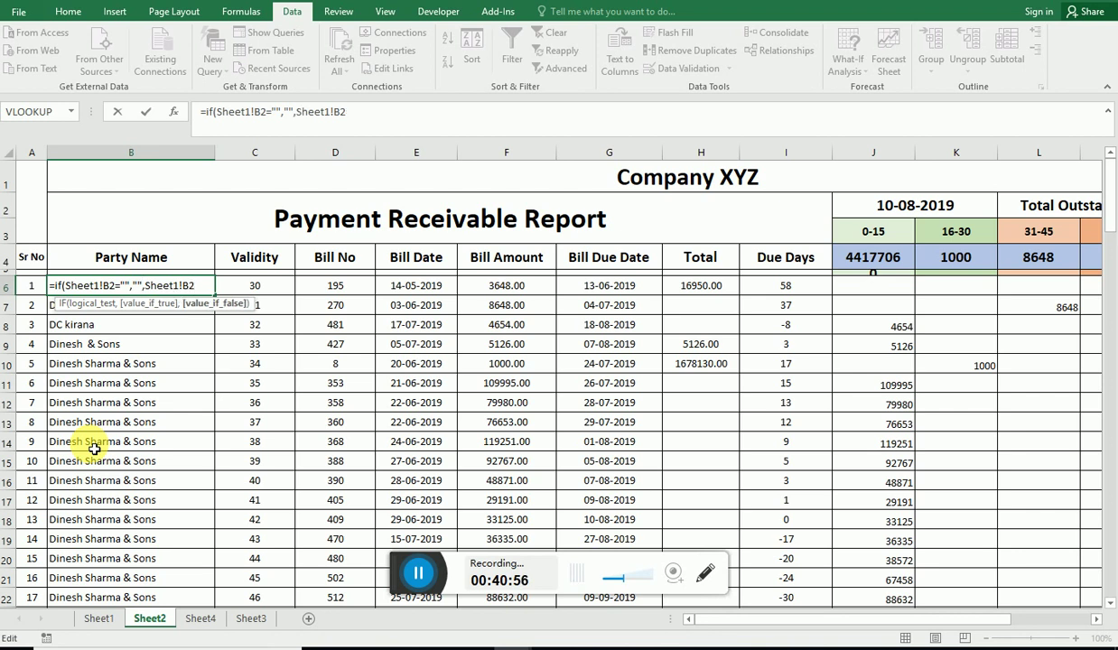
{"action": "key", "text": "Return"}
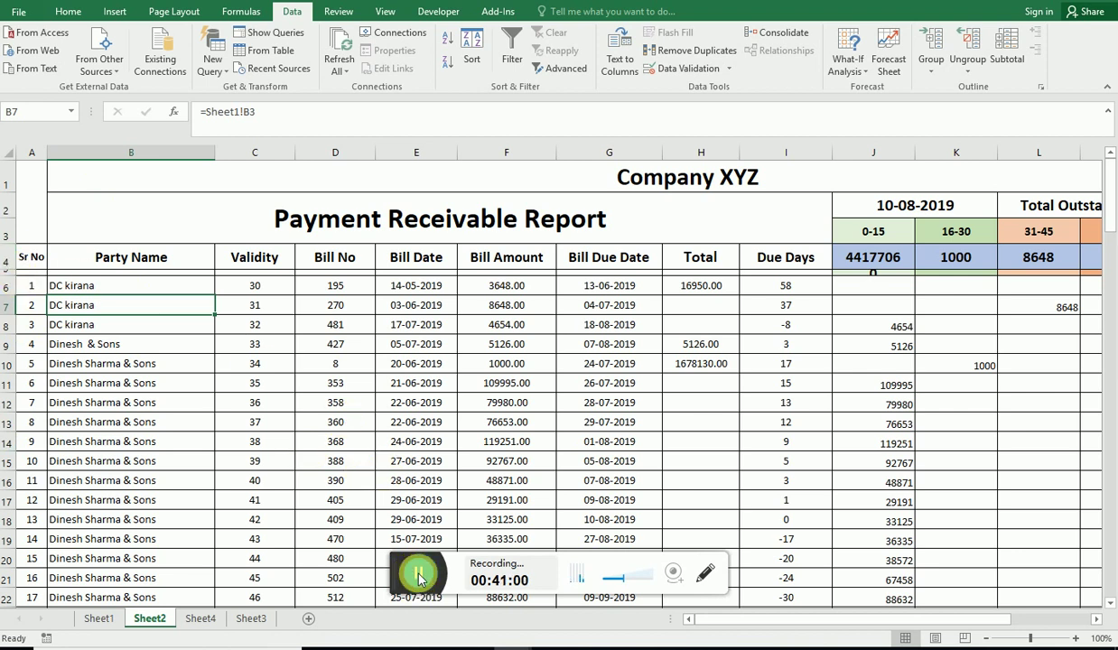
Step: Clear the leftover Validity numbers from C55 down to C100 on Sheet2
{"action": "key", "text": "ctrl+z"}
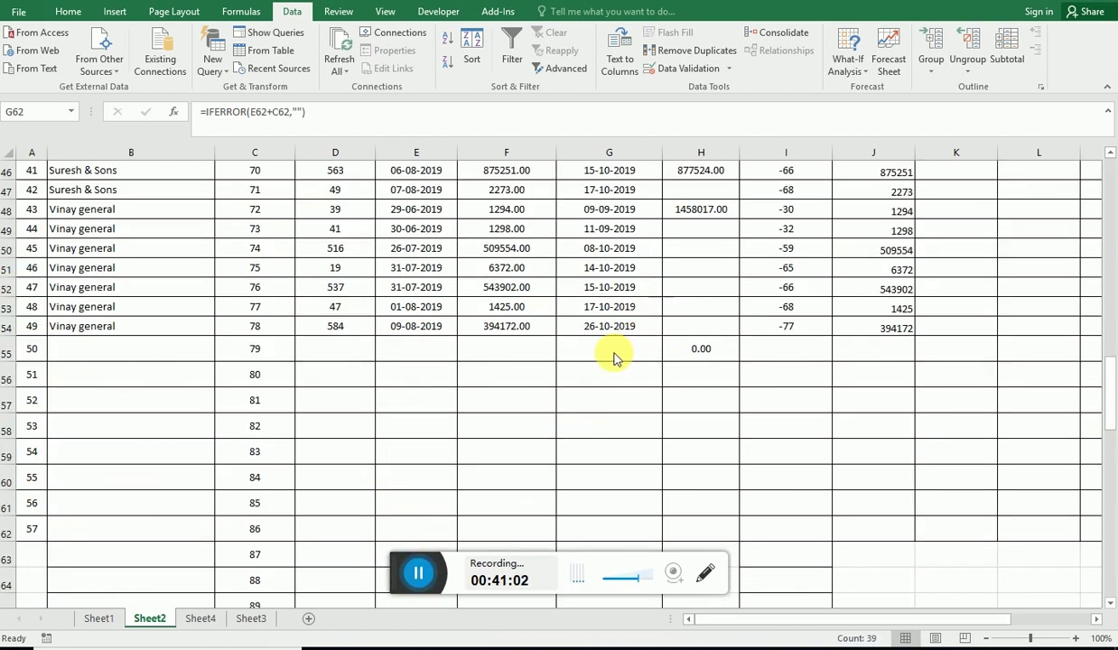
{"action": "scroll", "coordinate": [583, 346], "scroll_direction": "up", "scroll_amount": 13}
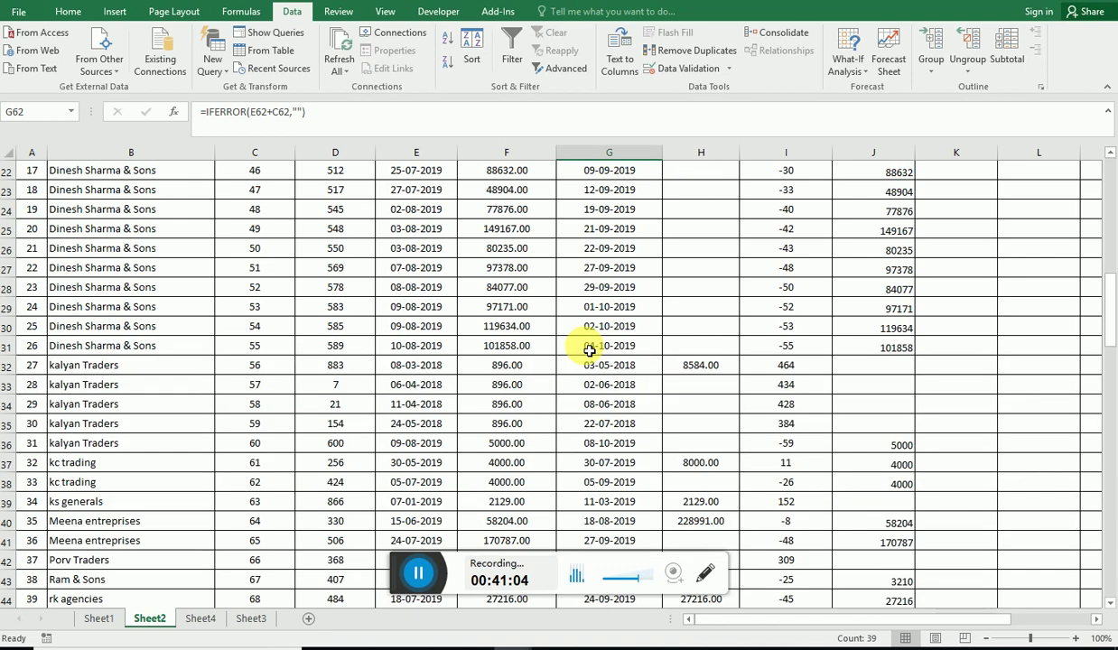
{"action": "left_click", "coordinate": [147, 285]}
{"action": "scroll", "coordinate": [172, 316], "scroll_direction": "down", "scroll_amount": 5}
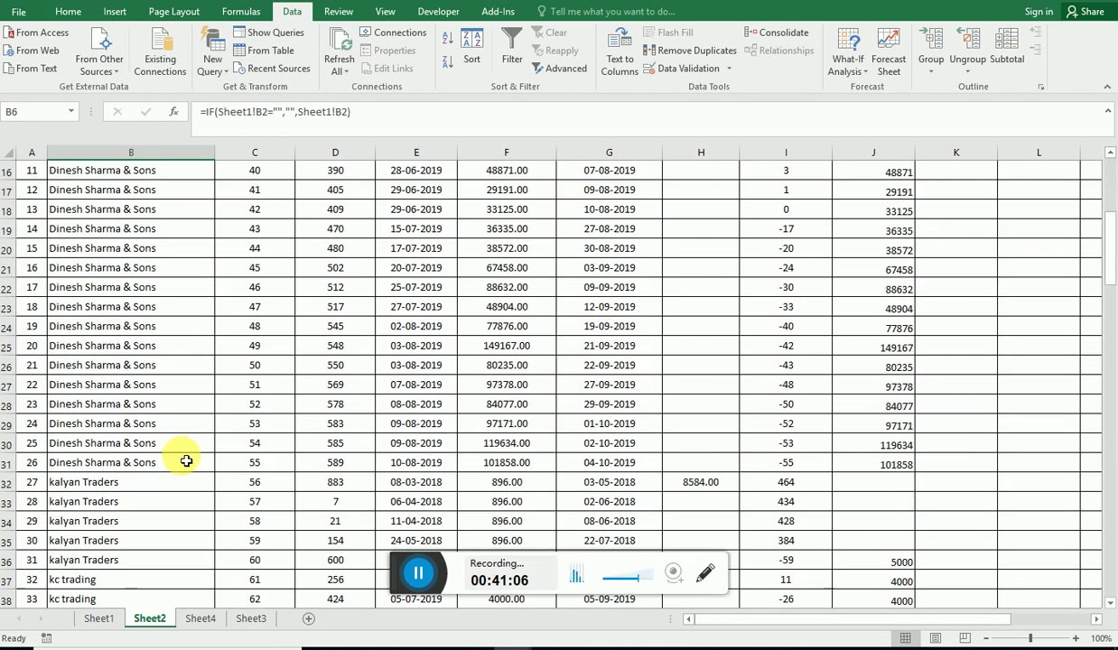
{"action": "scroll", "coordinate": [184, 457], "scroll_direction": "down", "scroll_amount": 4}
{"action": "scroll", "coordinate": [134, 550], "scroll_direction": "down", "scroll_amount": 6}
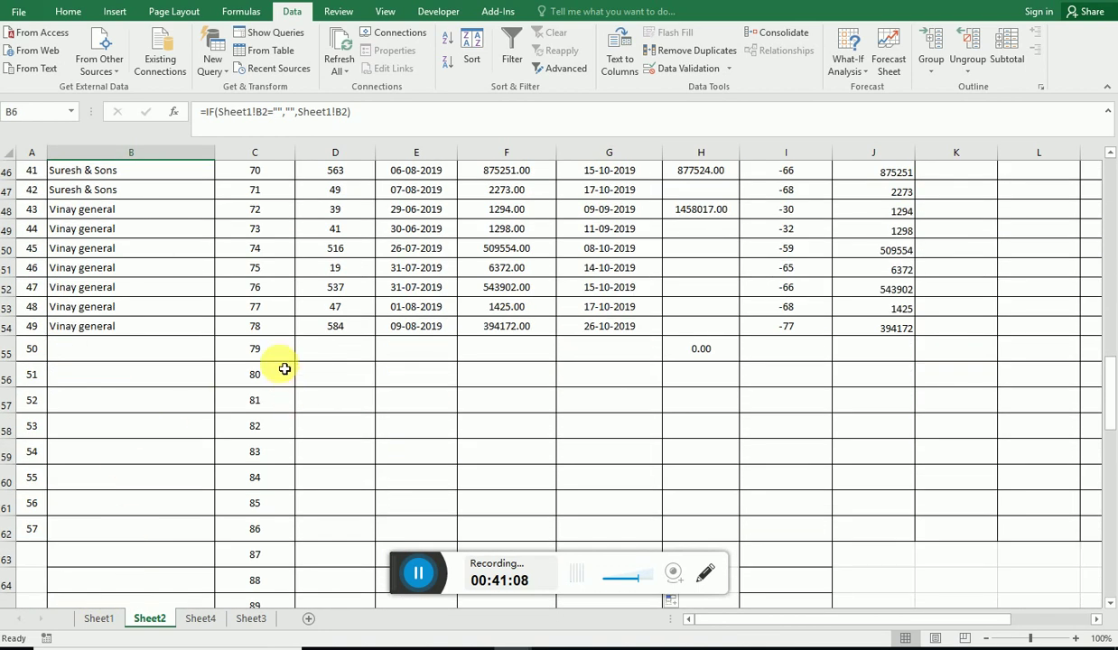
{"action": "left_click", "coordinate": [258, 360]}
{"action": "key", "text": "ctrl+shift+Down"}
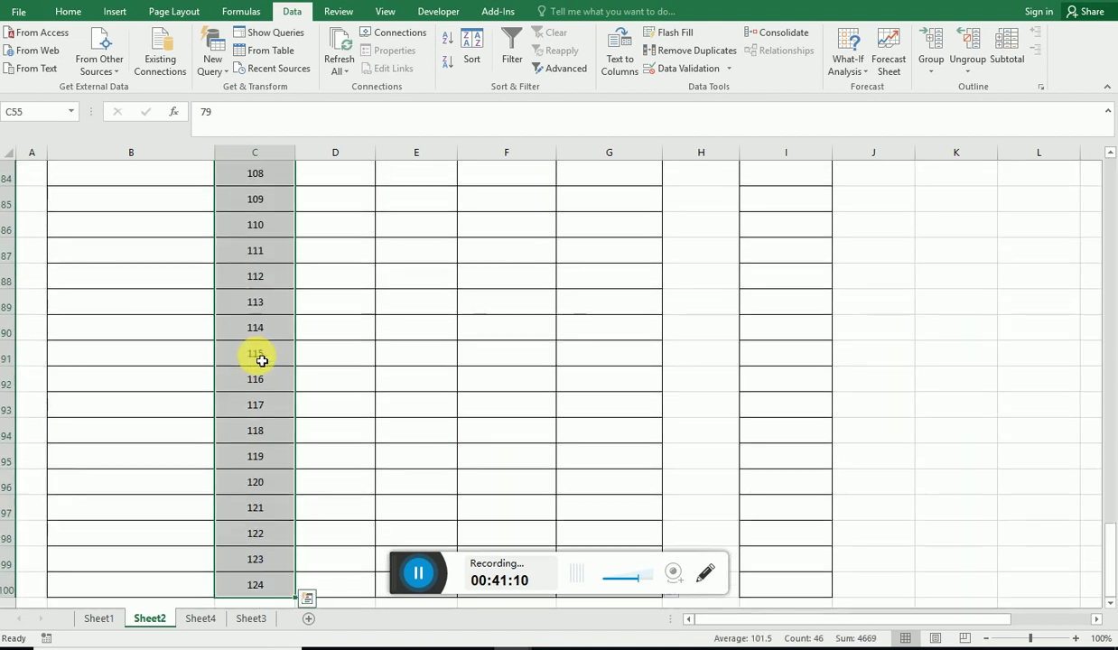
{"action": "key", "text": "Delete"}
{"action": "scroll", "coordinate": [259, 356], "scroll_direction": "up", "scroll_amount": 15}
{"action": "scroll", "coordinate": [325, 363], "scroll_direction": "up", "scroll_amount": 5}
{"action": "scroll", "coordinate": [329, 363], "scroll_direction": "up", "scroll_amount": 6}
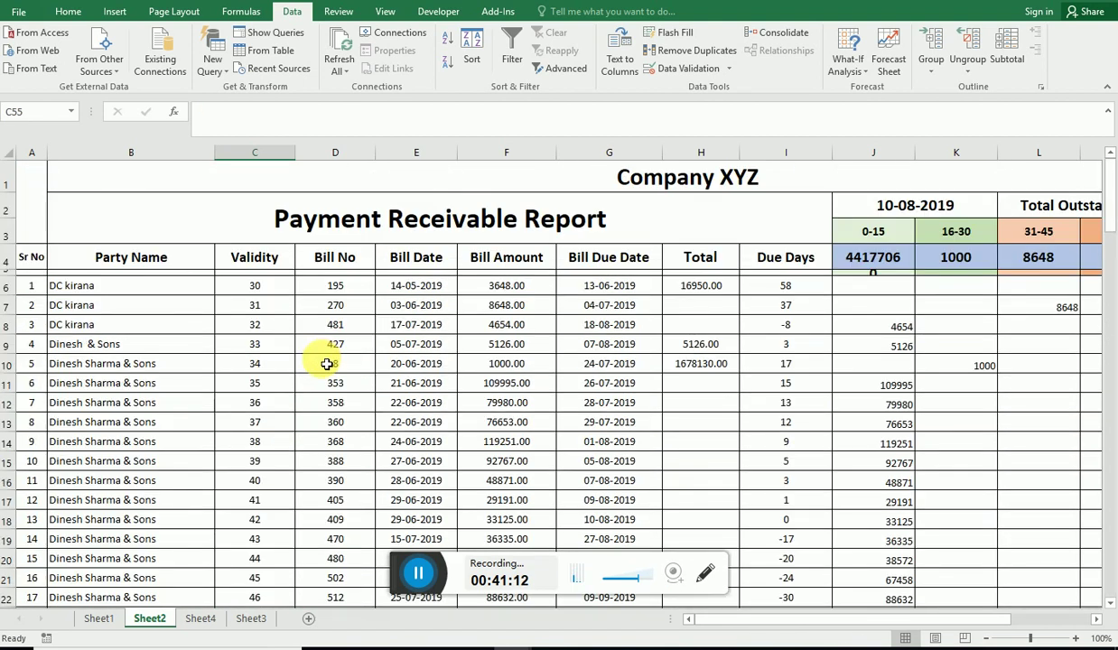
Step: Add a Sheet1 row 51 entry: 09-08-2019, rk agencies, bill 599, amount 6000
{"action": "left_click", "coordinate": [97, 619]}
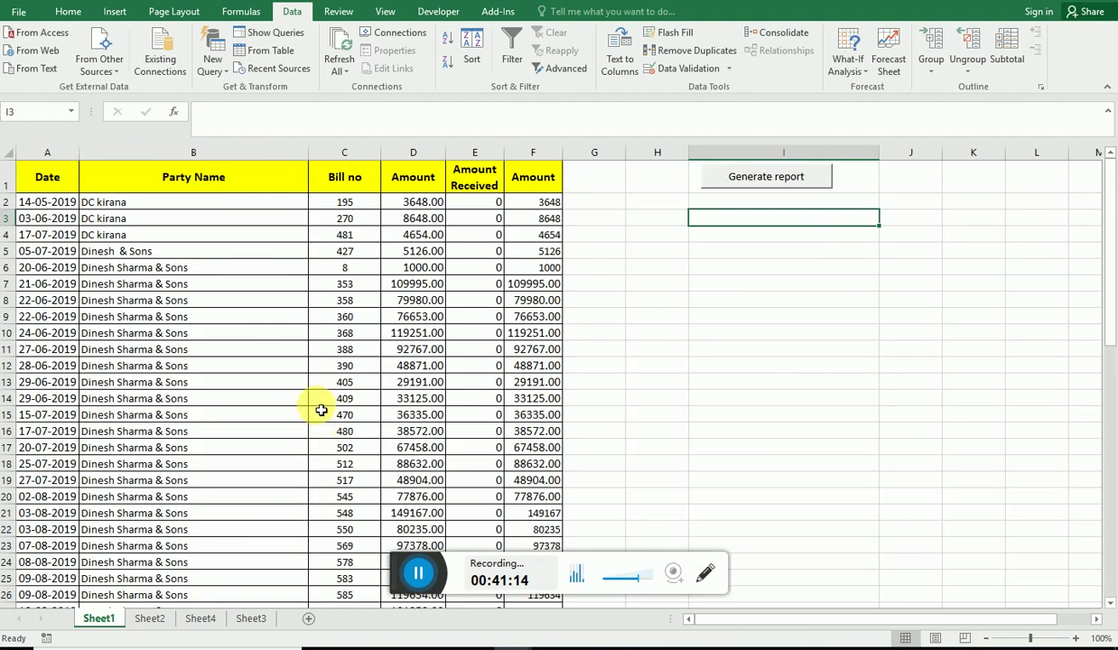
{"action": "scroll", "coordinate": [320, 406], "scroll_direction": "down", "scroll_amount": 6}
{"action": "scroll", "coordinate": [262, 440], "scroll_direction": "down", "scroll_amount": 6}
{"action": "left_click", "coordinate": [46, 403]}
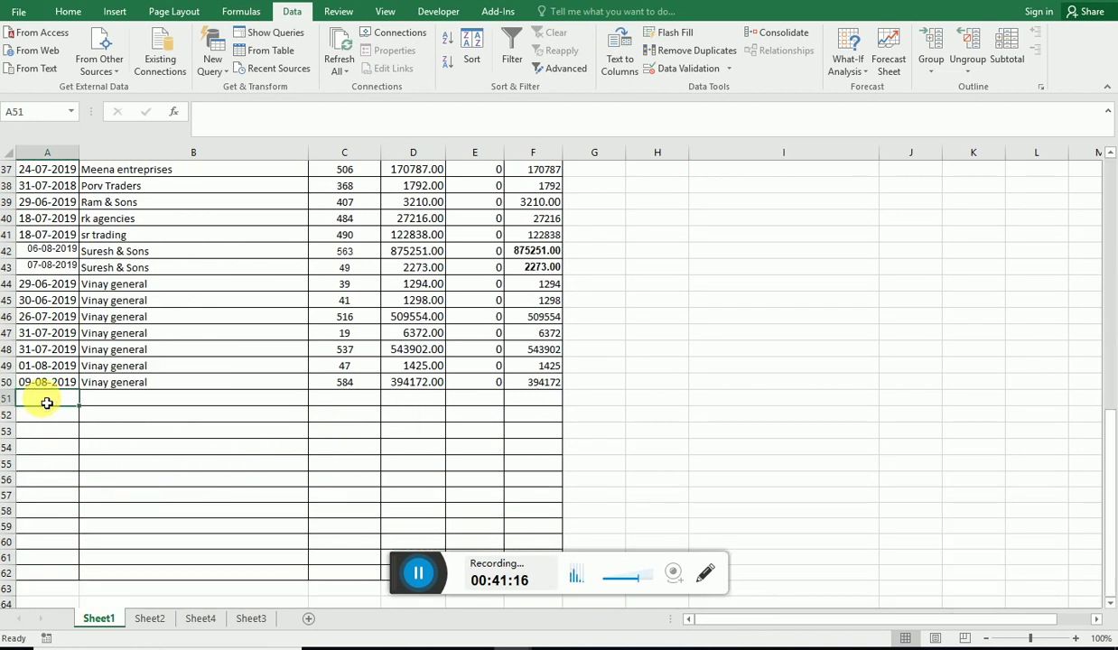
{"action": "key", "text": "Tab"}
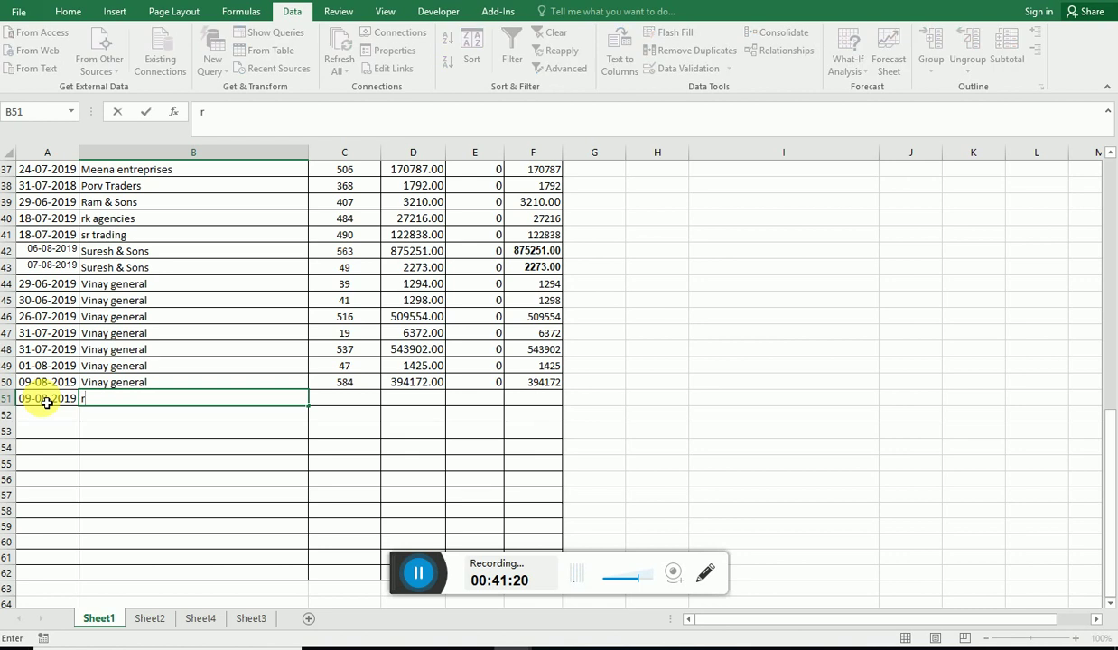
{"action": "type", "text": "rk"}
{"action": "key", "text": "Tab"}
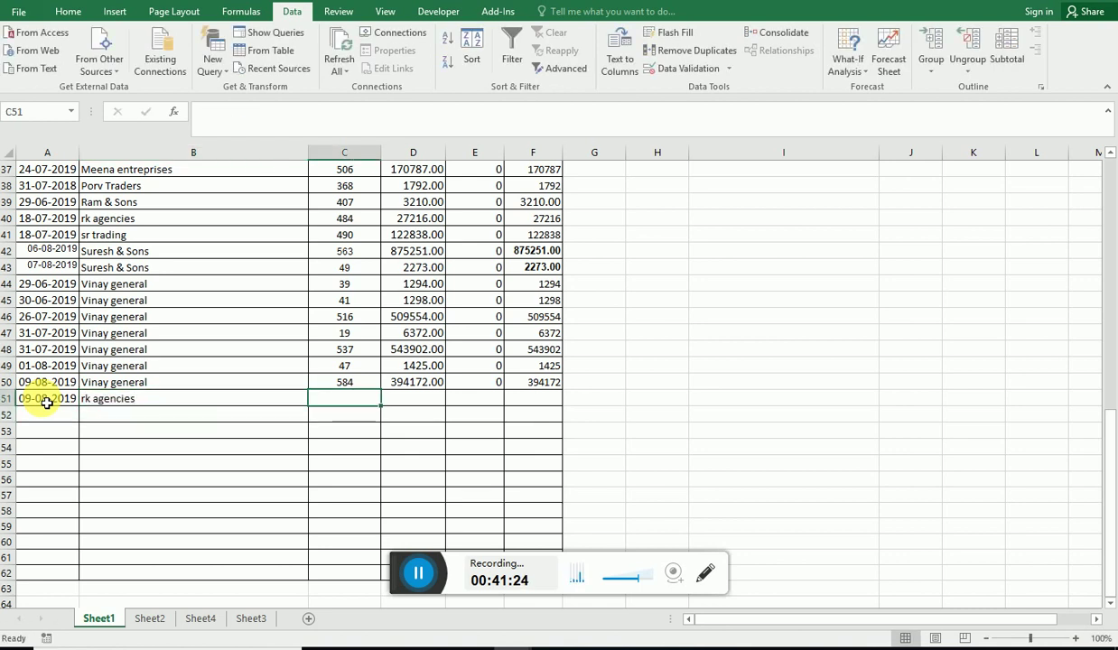
{"action": "type", "text": "599"}
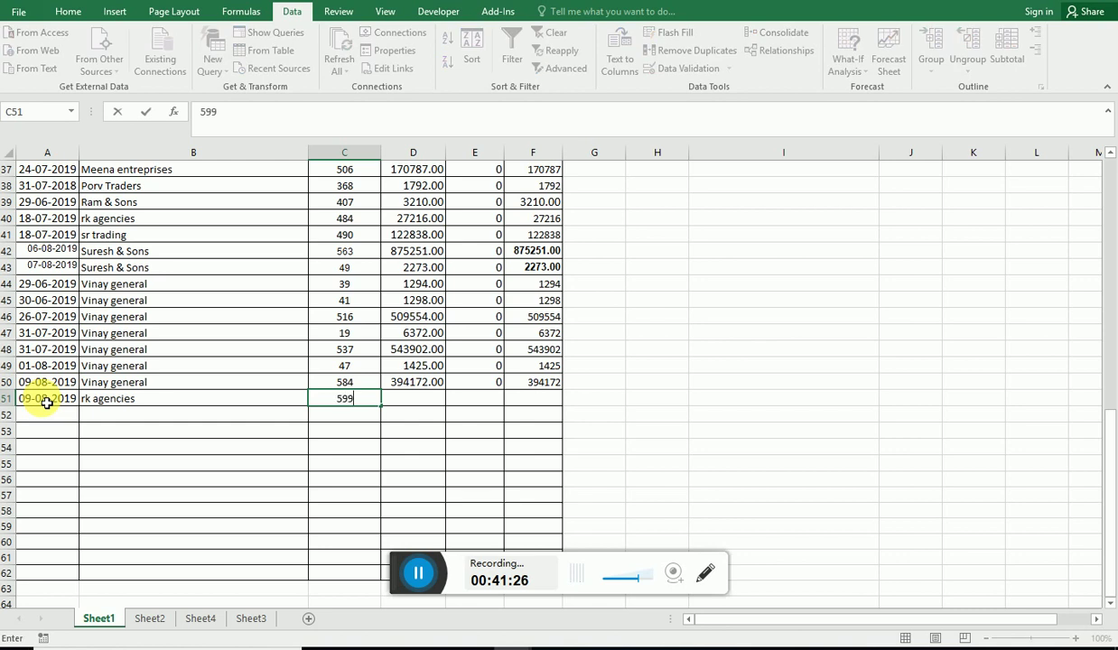
{"action": "key", "text": "Tab"}
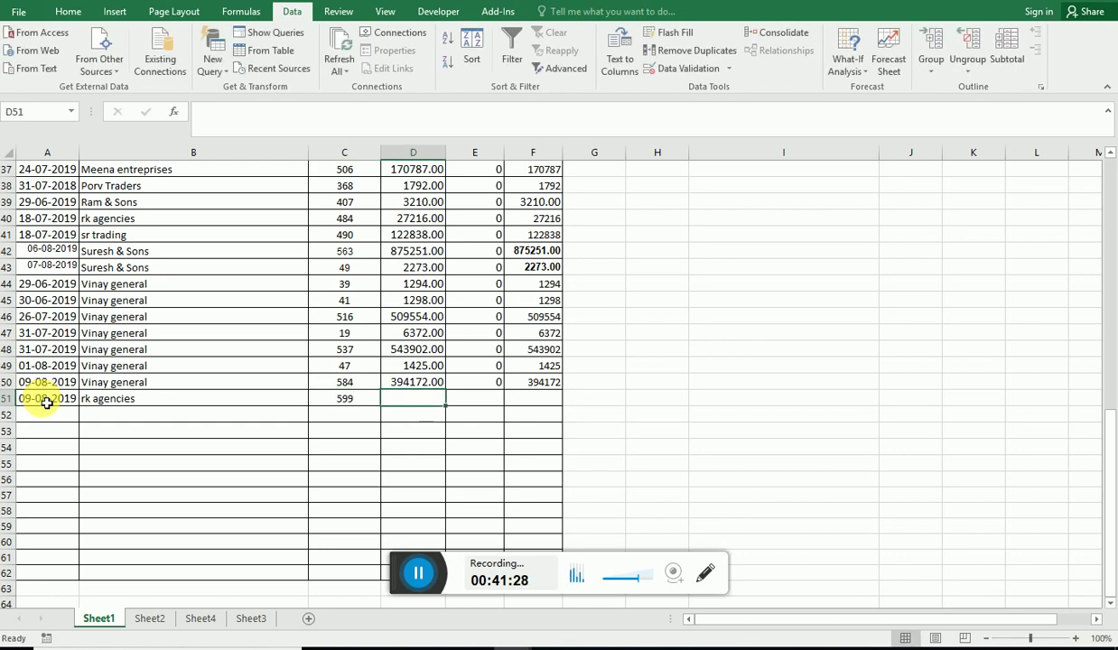
{"action": "key", "text": "Tab"}
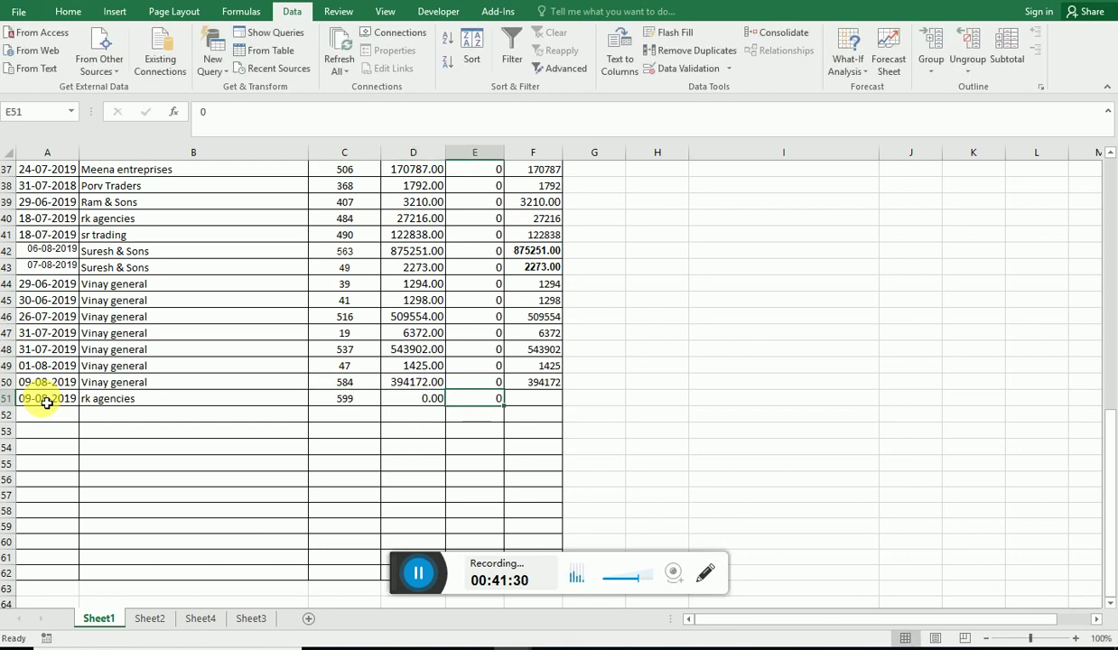
{"action": "key", "text": "Tab"}
{"action": "type", "text": "60"}
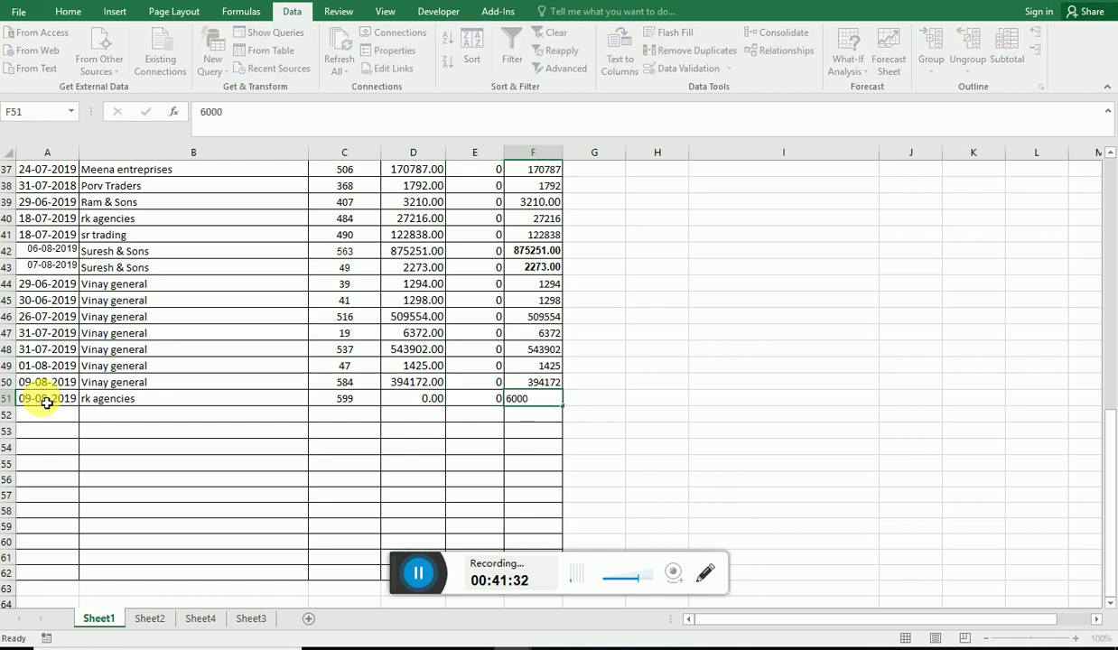
{"action": "key", "text": "Return"}
Step: Compare the new entry with the earlier rk agencies entry in row 40
{"action": "left_click", "coordinate": [108, 398]}
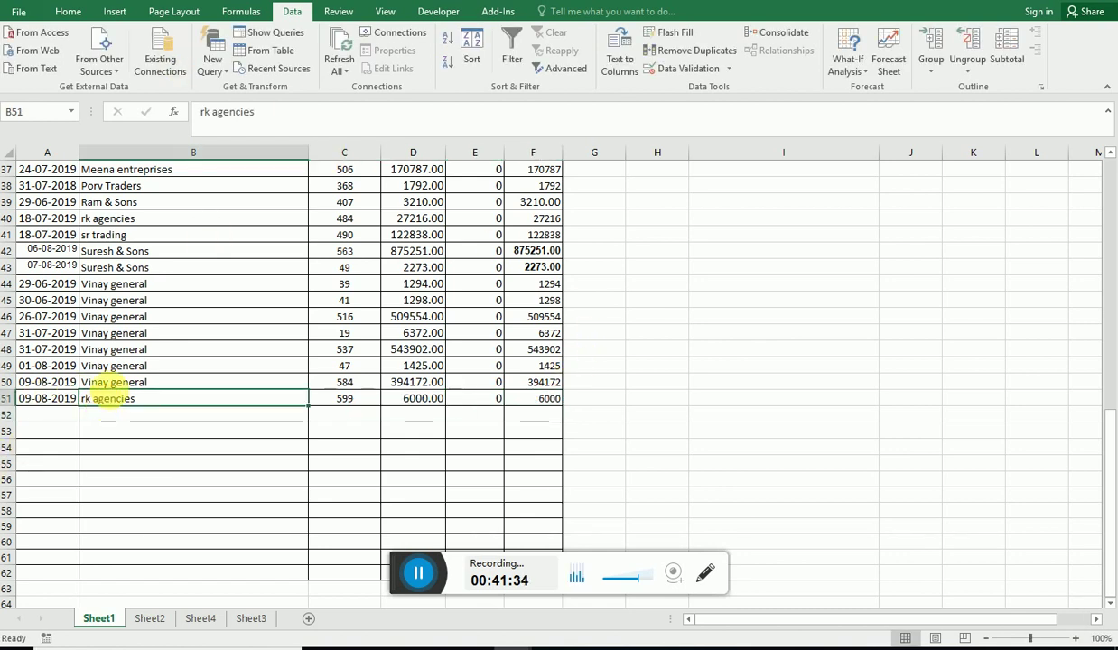
{"action": "left_click", "coordinate": [111, 218]}
{"action": "scroll", "coordinate": [761, 369], "scroll_direction": "up", "scroll_amount": 7}
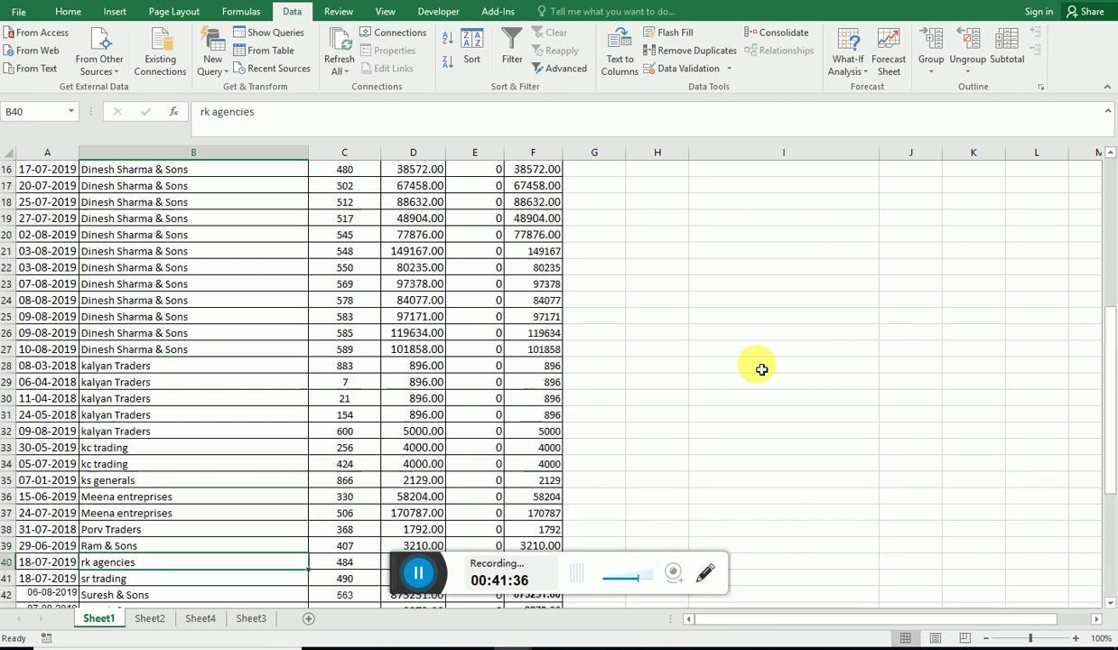
{"action": "scroll", "coordinate": [761, 369], "scroll_direction": "up", "scroll_amount": 5}
Step: Run the Generate report button to rebuild the report with the new entry
{"action": "left_click", "coordinate": [782, 177]}
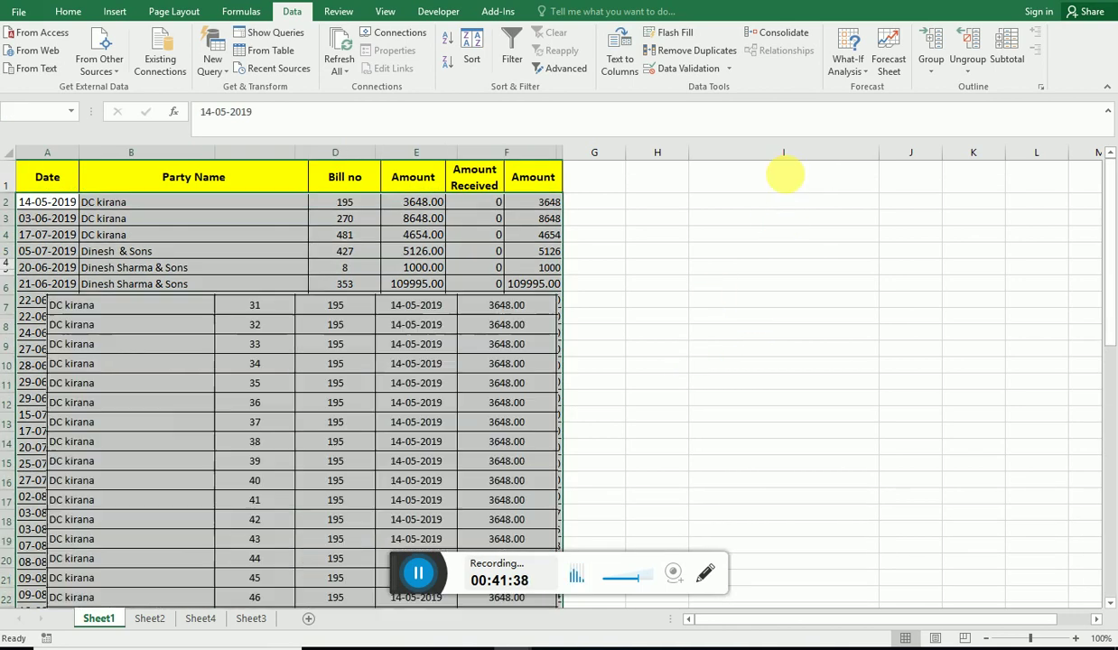
{"action": "scroll", "coordinate": [163, 511], "scroll_direction": "down", "scroll_amount": 2}
{"action": "scroll", "coordinate": [166, 510], "scroll_direction": "down", "scroll_amount": 6}
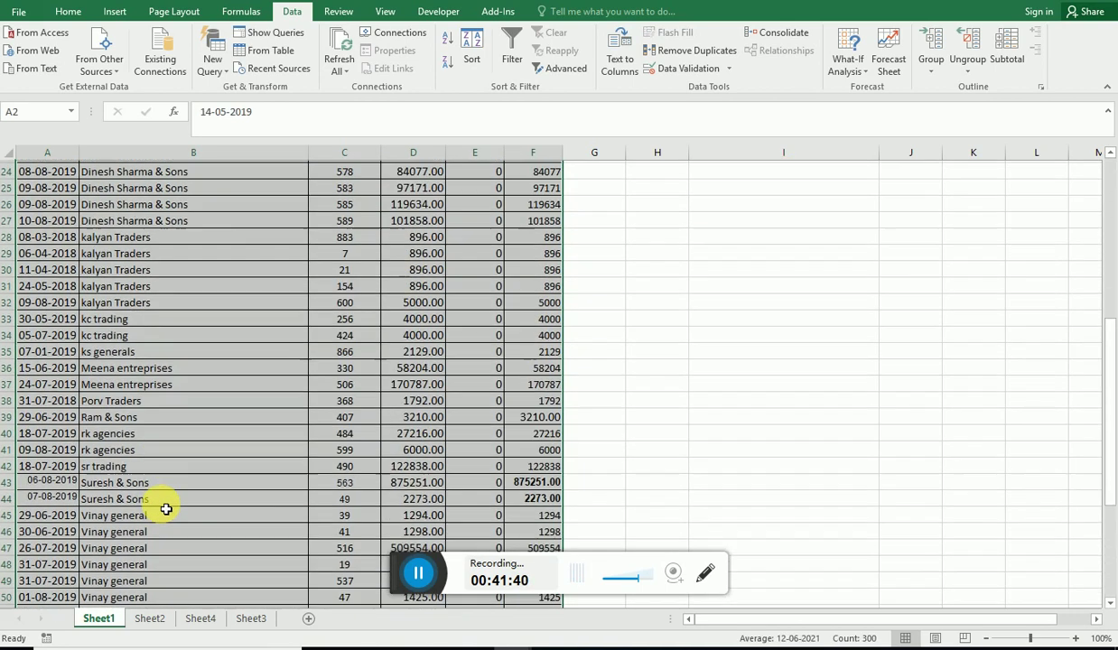
{"action": "scroll", "coordinate": [166, 509], "scroll_direction": "down", "scroll_amount": 1}
{"action": "mouse_move", "coordinate": [111, 415]}
{"action": "left_mouse_down"}
{"action": "mouse_move", "coordinate": [540, 441]}
{"action": "mouse_move", "coordinate": [550, 431]}
{"action": "mouse_move", "coordinate": [63, 442]}
{"action": "left_mouse_up"}
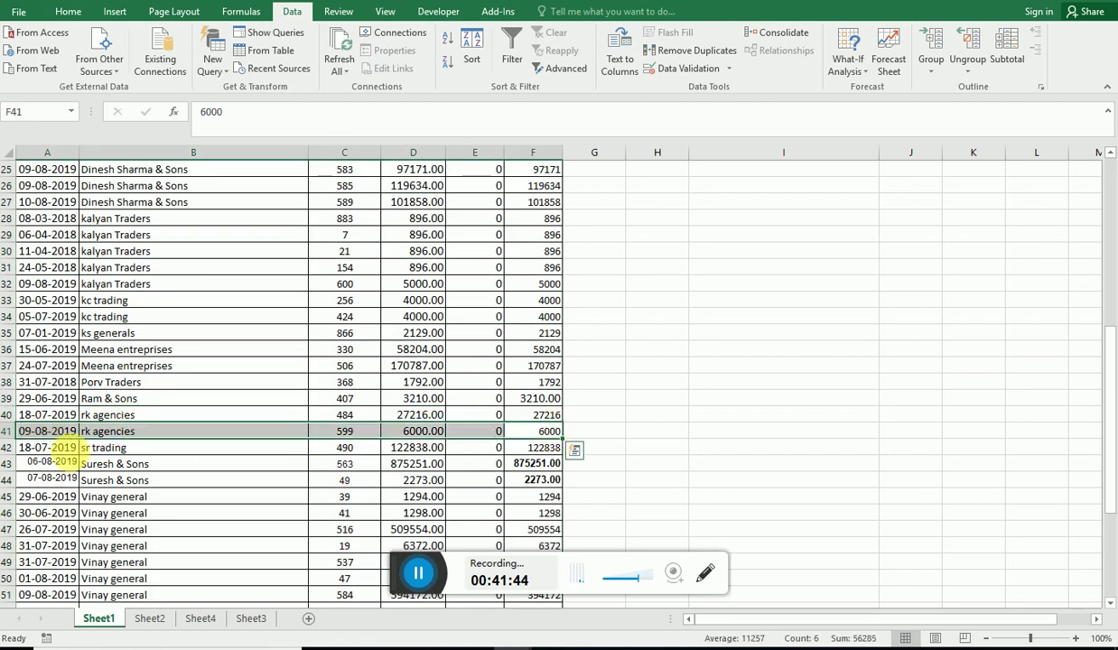
{"action": "left_click", "coordinate": [140, 419]}
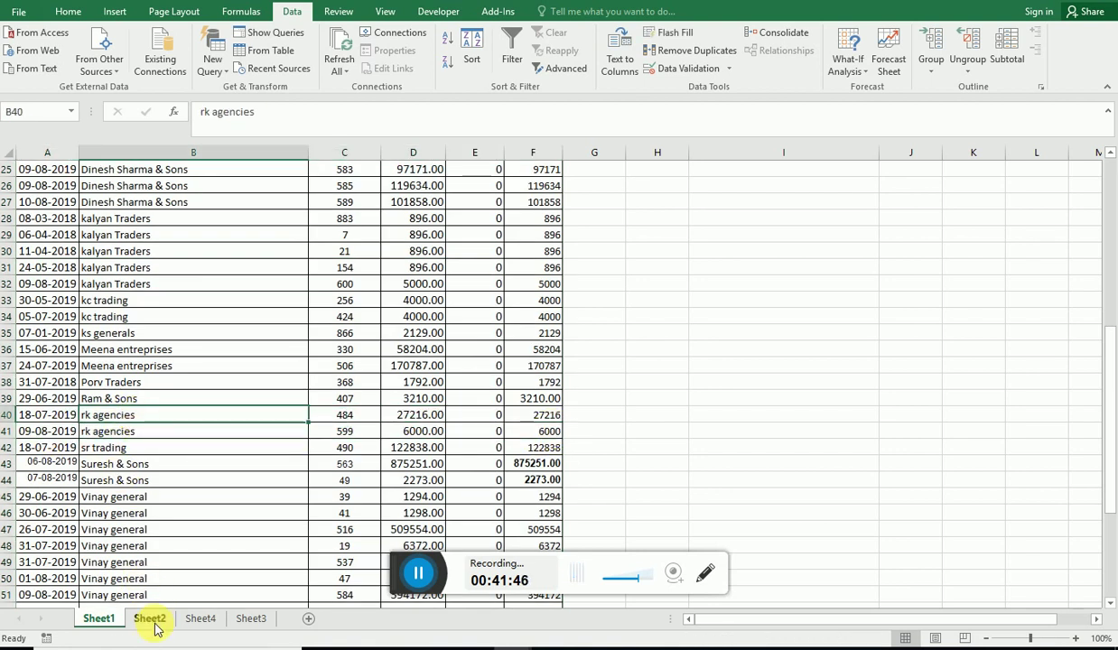
Step: On Sheet2, verify the rk agencies bill 599 row (6000.00) and the 33216.00 party total
{"action": "left_click", "coordinate": [154, 619]}
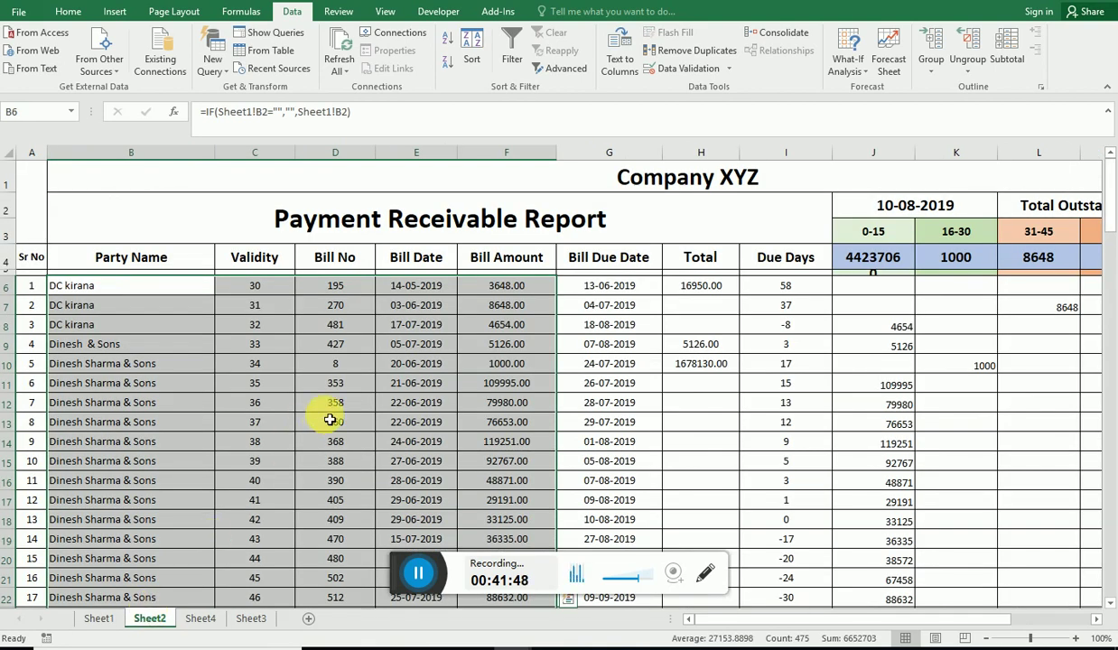
{"action": "scroll", "coordinate": [330, 422], "scroll_direction": "down", "scroll_amount": 5}
{"action": "scroll", "coordinate": [330, 422], "scroll_direction": "down", "scroll_amount": 1}
{"action": "scroll", "coordinate": [325, 419], "scroll_direction": "down", "scroll_amount": 1}
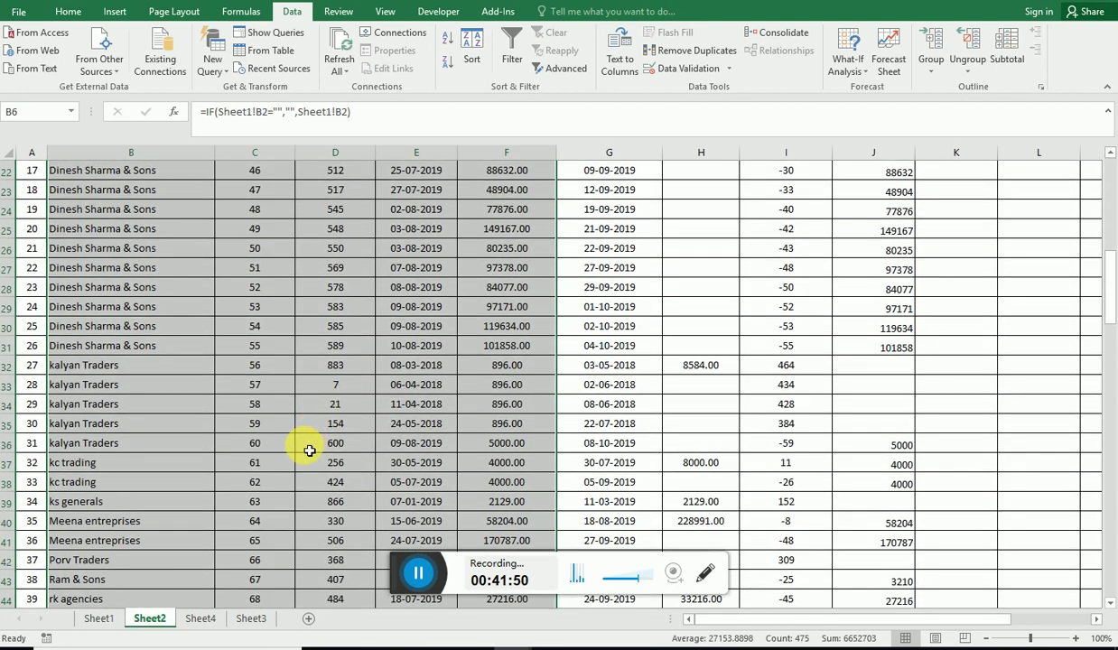
{"action": "scroll", "coordinate": [304, 449], "scroll_direction": "down", "scroll_amount": 2}
{"action": "scroll", "coordinate": [253, 470], "scroll_direction": "down", "scroll_amount": 1}
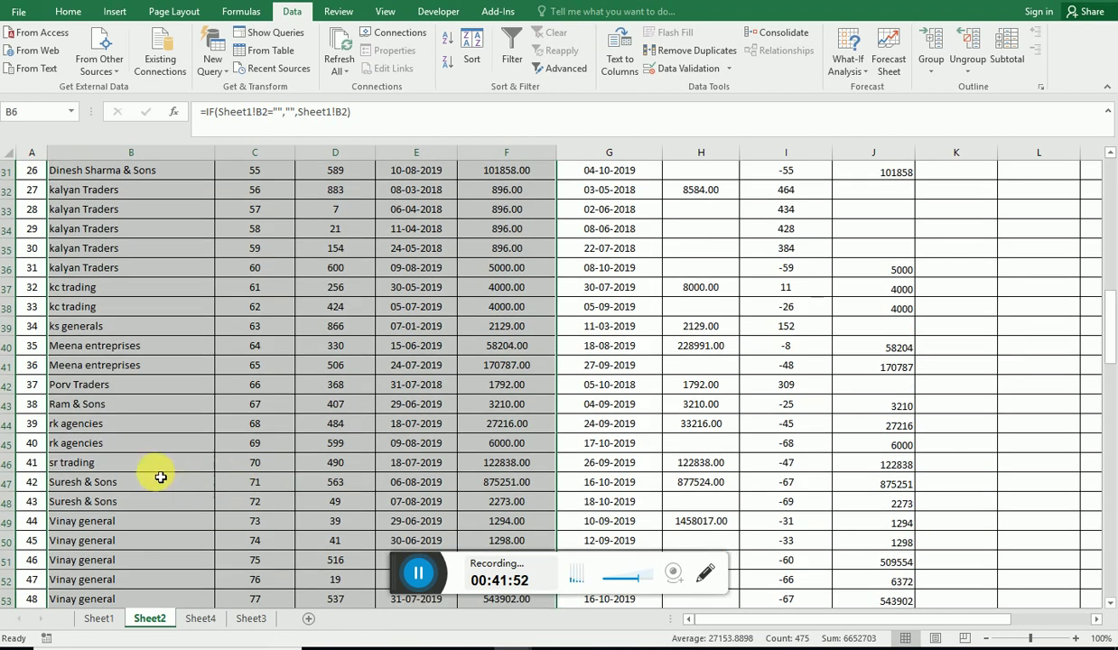
{"action": "left_click_drag", "start_coordinate": [82, 451], "coordinate": [732, 452]}
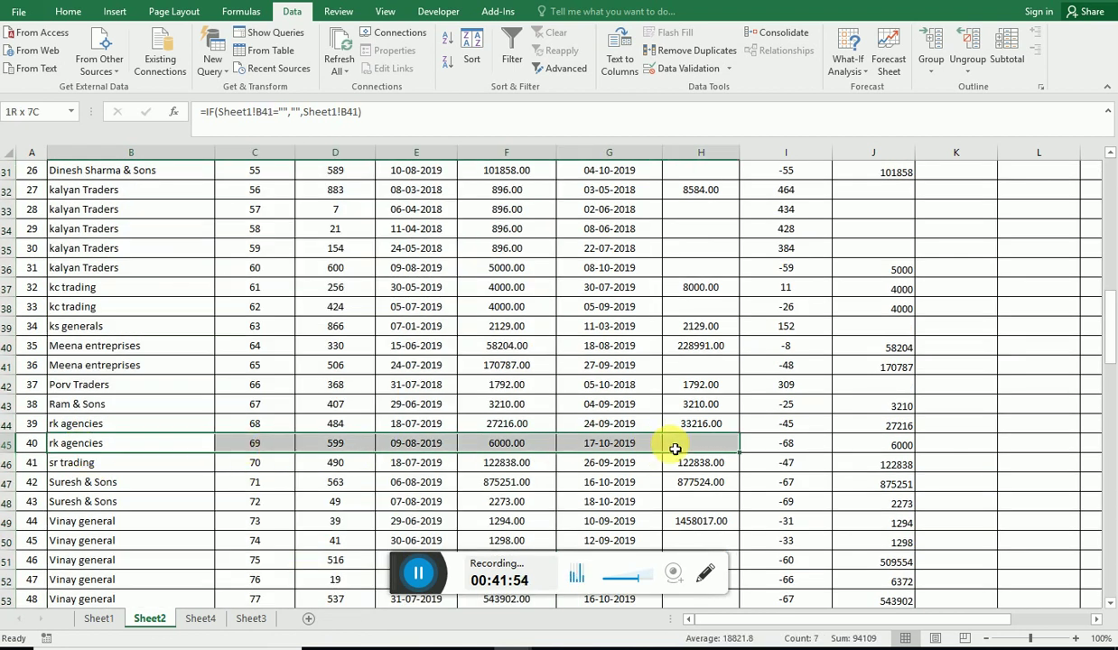
{"action": "left_click_drag", "start_coordinate": [507, 424], "coordinate": [509, 443]}
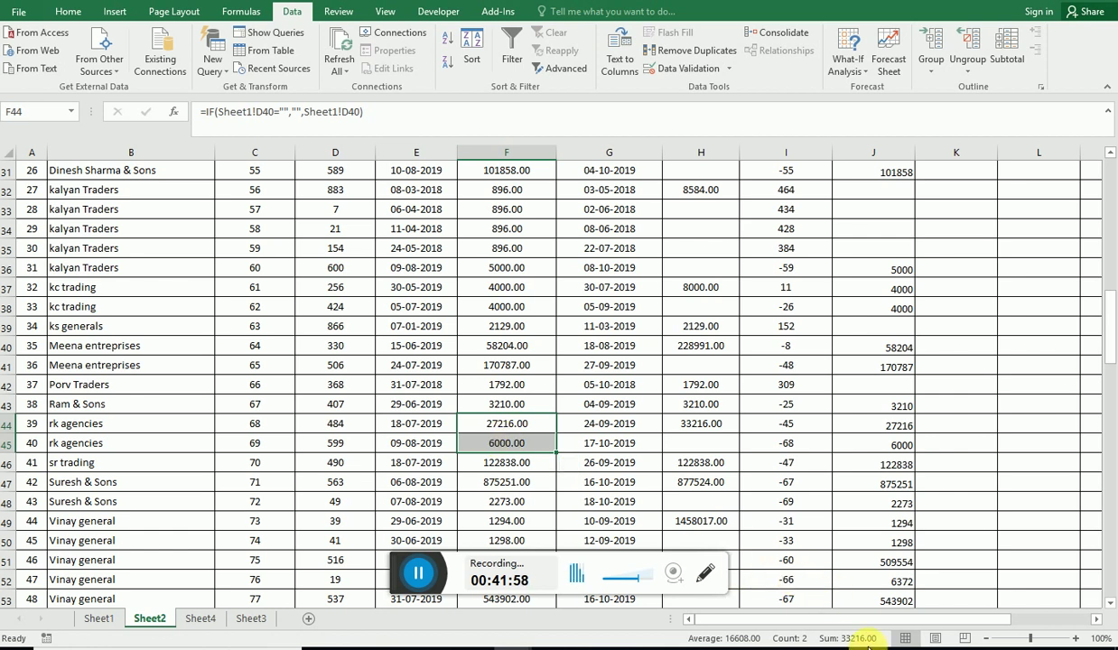
{"action": "left_click", "coordinate": [724, 422]}
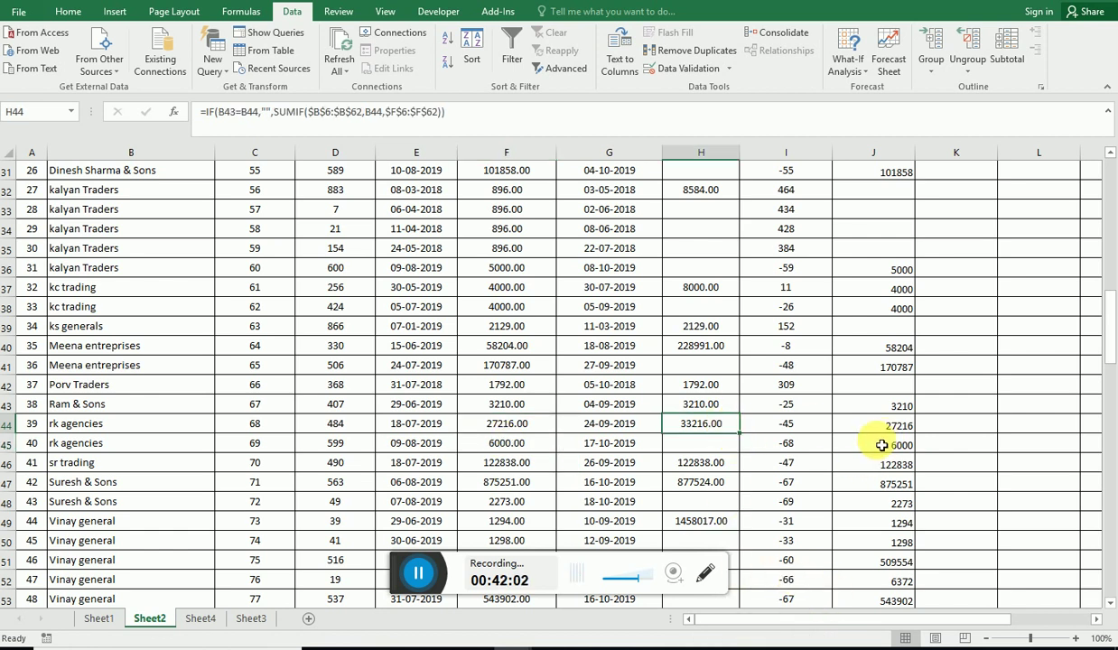
{"action": "mouse_move", "coordinate": [884, 454]}
{"action": "left_mouse_down"}
{"action": "mouse_move", "coordinate": [1109, 443]}
{"action": "mouse_move", "coordinate": [978, 456]}
{"action": "left_mouse_up"}
Step: Centre the aging bucket amounts in columns J to O
{"action": "left_click", "coordinate": [998, 449]}
{"action": "scroll", "coordinate": [817, 466], "scroll_direction": "up", "scroll_amount": 6}
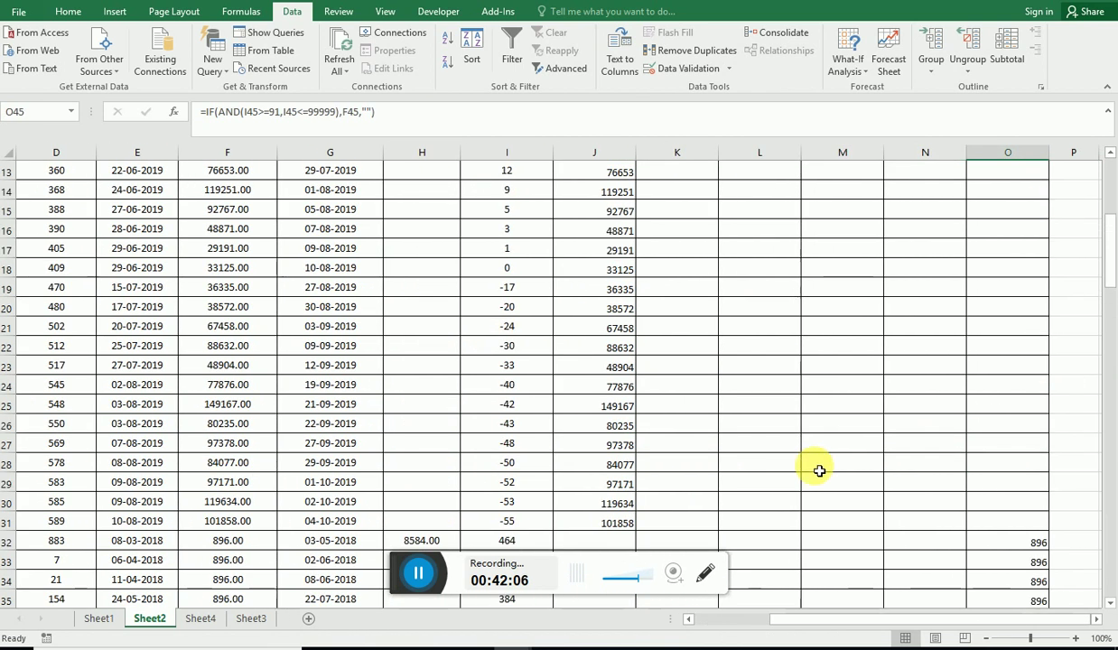
{"action": "scroll", "coordinate": [772, 477], "scroll_direction": "up", "scroll_amount": 4}
{"action": "mouse_move", "coordinate": [614, 288]}
{"action": "left_mouse_down"}
{"action": "mouse_move", "coordinate": [1029, 638]}
{"action": "mouse_move", "coordinate": [980, 112]}
{"action": "mouse_move", "coordinate": [1027, 447]}
{"action": "left_mouse_up"}
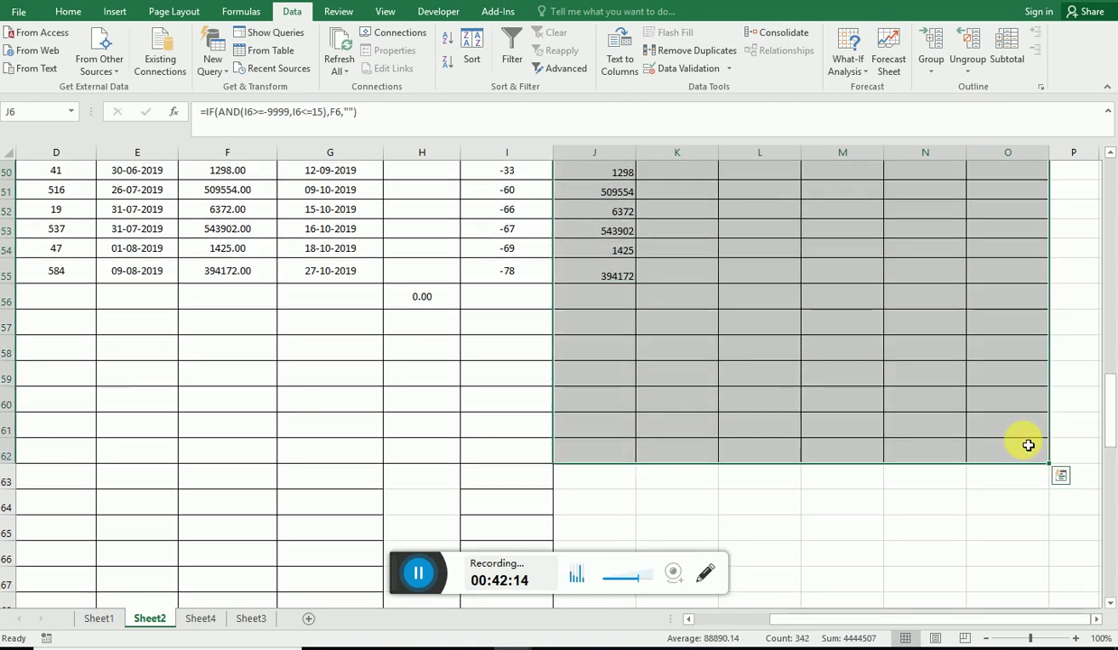
{"action": "left_click", "coordinate": [65, 10]}
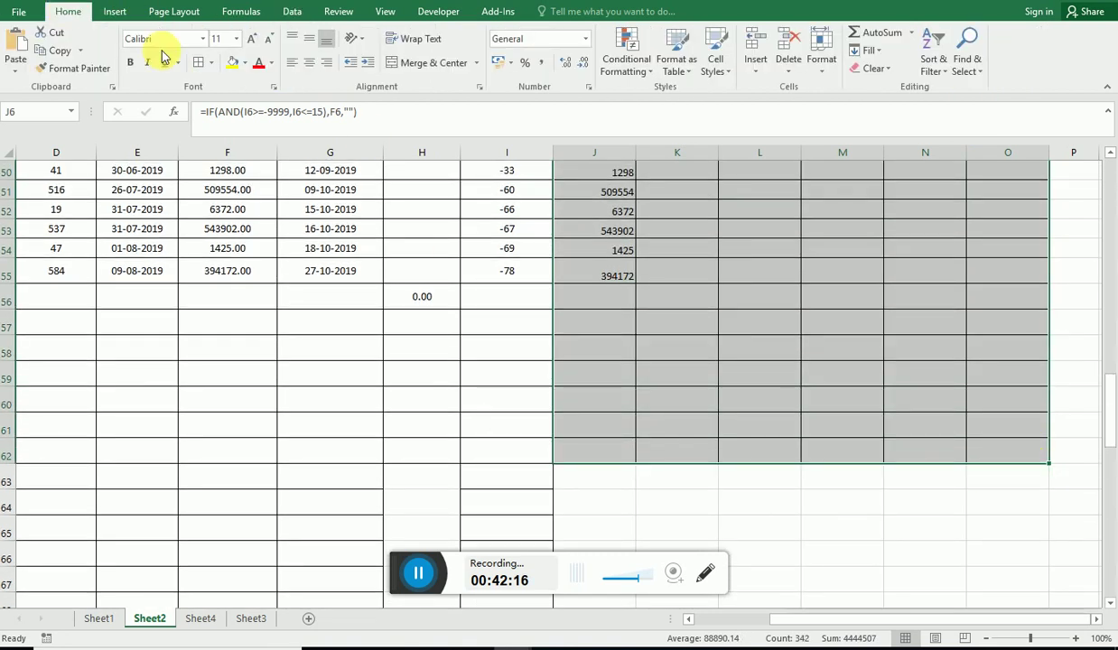
{"action": "left_click", "coordinate": [309, 76]}
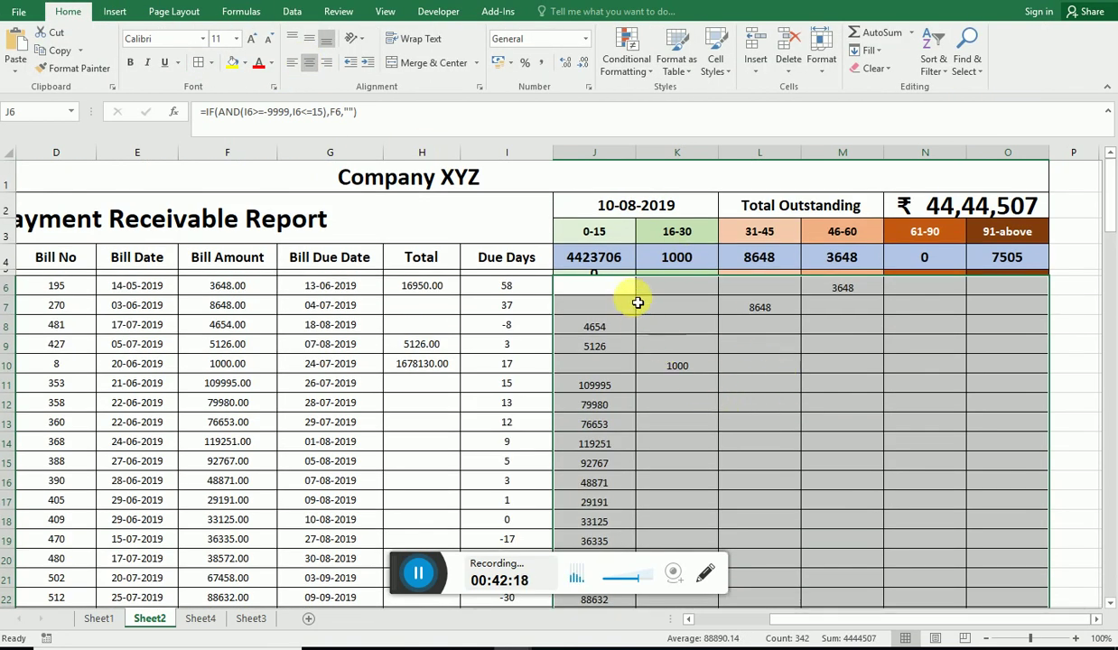
Step: Copy the green 0-15 heading format down the 0-15 column
{"action": "left_click_drag", "start_coordinate": [610, 301], "coordinate": [677, 346]}
{"action": "left_click", "coordinate": [594, 233]}
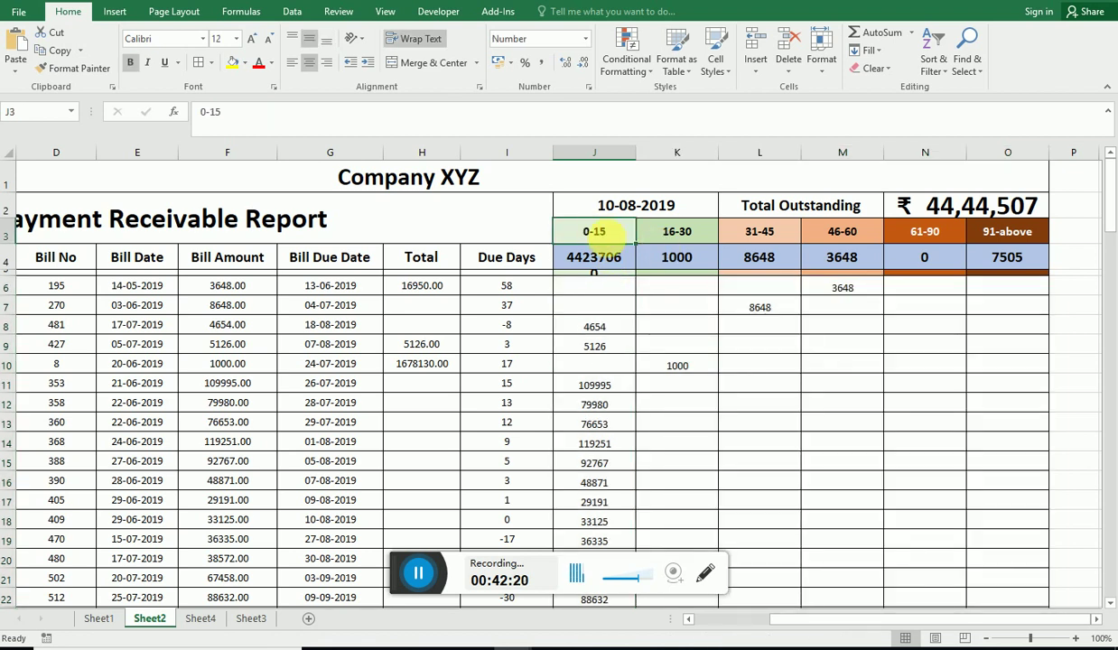
{"action": "left_click", "coordinate": [75, 67]}
{"action": "mouse_move", "coordinate": [599, 285]}
{"action": "left_mouse_down"}
{"action": "mouse_move", "coordinate": [623, 194]}
{"action": "mouse_move", "coordinate": [598, 469]}
{"action": "mouse_move", "coordinate": [607, 515]}
{"action": "mouse_move", "coordinate": [599, 510]}
{"action": "left_mouse_up"}
{"action": "scroll", "coordinate": [598, 510], "scroll_direction": "up", "scroll_amount": 14}
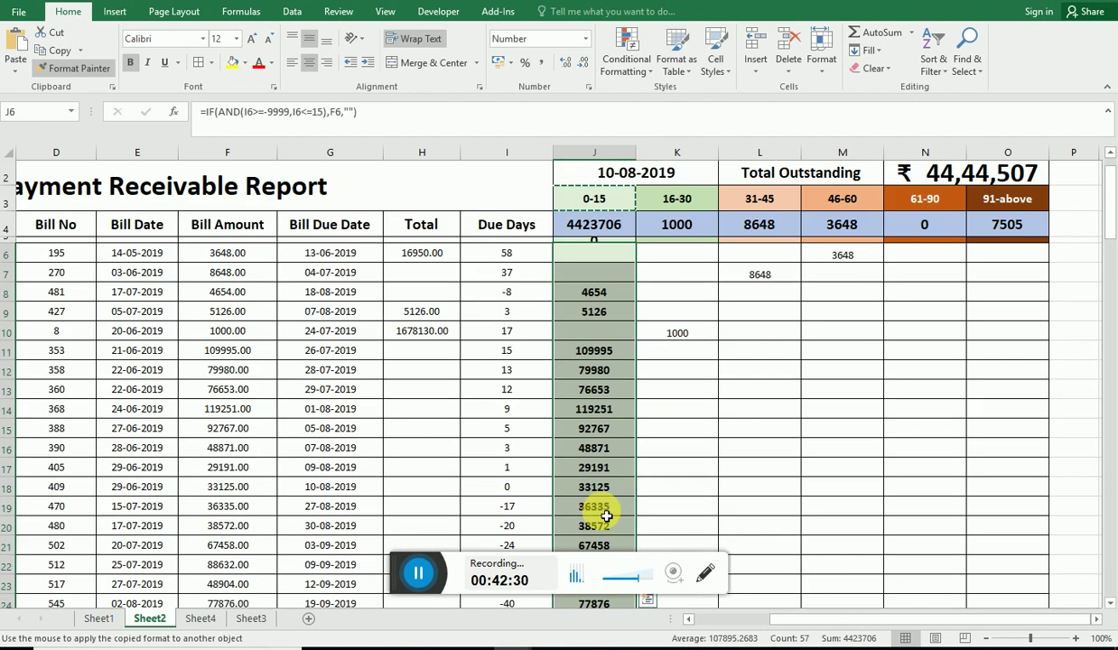
{"action": "left_click", "coordinate": [642, 207]}
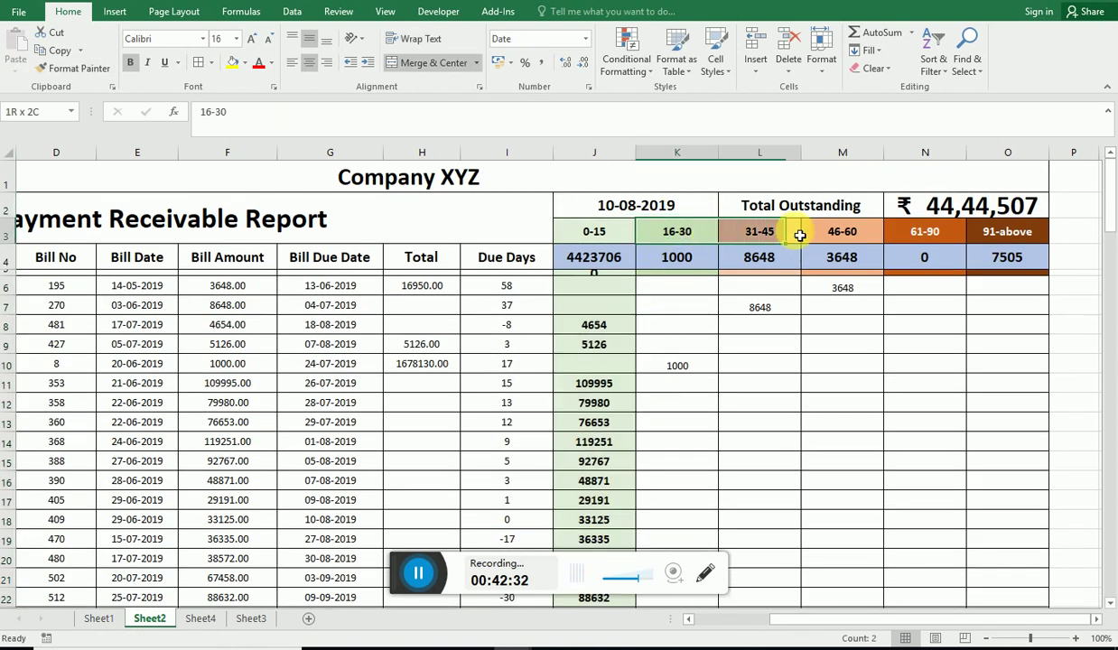
Step: Paint the 16-30 through 91-above header colours down their columns and zoom out to 80%
{"action": "left_click_drag", "start_coordinate": [702, 240], "coordinate": [1005, 232]}
{"action": "left_click", "coordinate": [65, 68]}
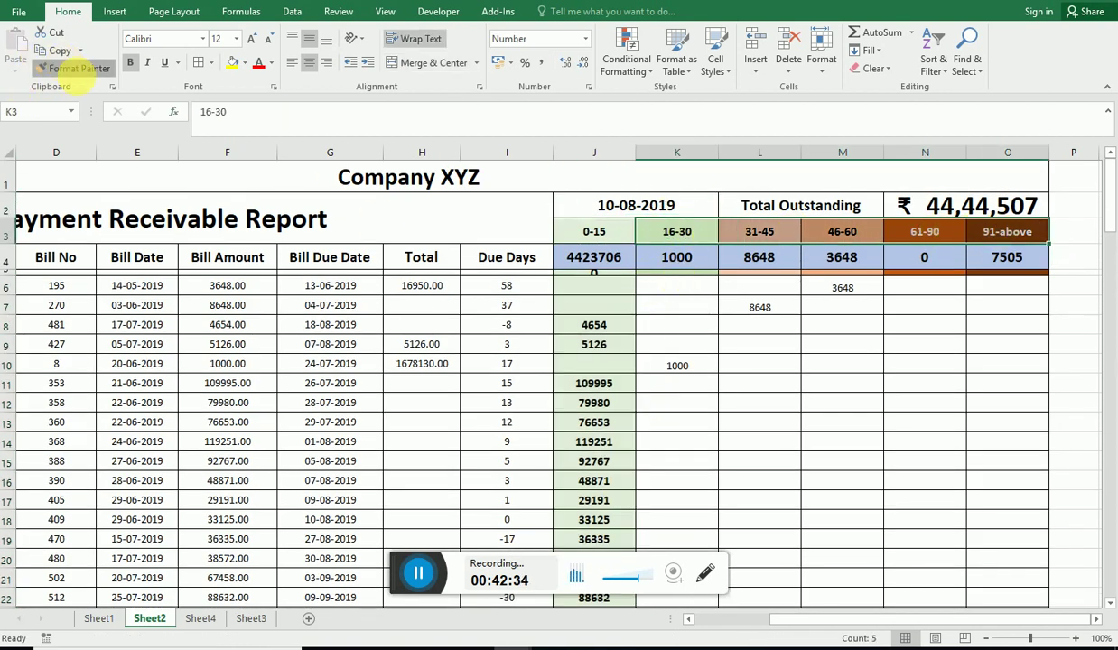
{"action": "mouse_move", "coordinate": [672, 287]}
{"action": "left_mouse_down"}
{"action": "mouse_move", "coordinate": [939, 636]}
{"action": "mouse_move", "coordinate": [1029, 417]}
{"action": "left_mouse_up"}
{"action": "scroll", "coordinate": [975, 443], "scroll_direction": "up", "scroll_amount": 15}
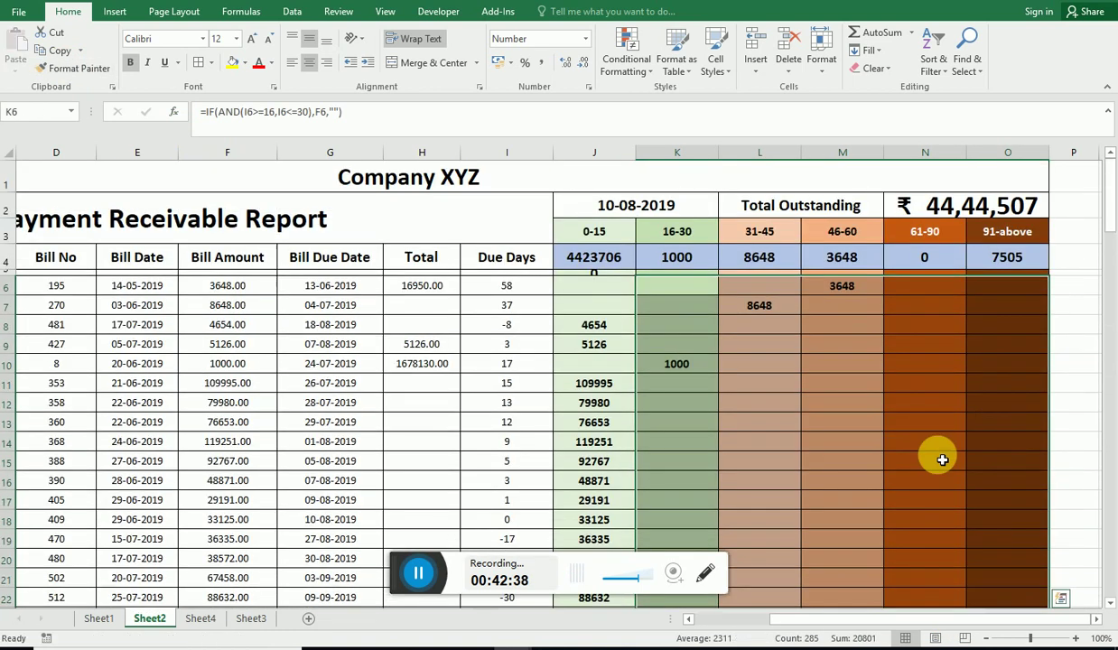
{"action": "left_click", "coordinate": [778, 385]}
{"action": "scroll", "coordinate": [706, 488], "scroll_direction": "down", "scroll_amount": 1}
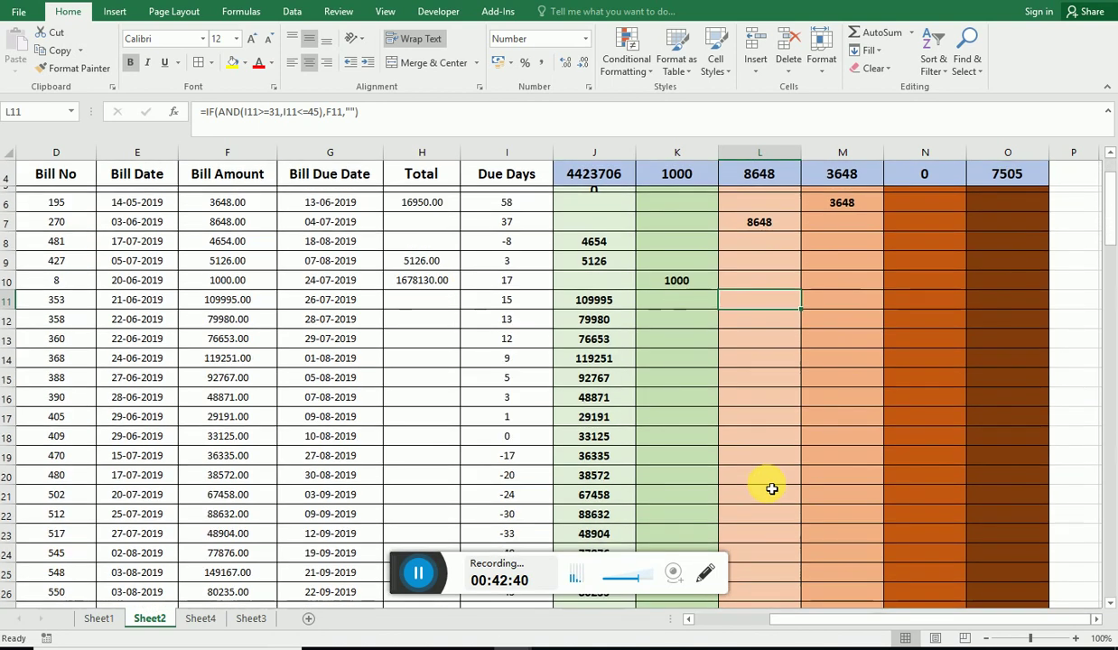
{"action": "scroll", "coordinate": [706, 489], "scroll_direction": "down", "scroll_amount": 4}
{"action": "scroll", "coordinate": [696, 505], "scroll_direction": "up", "scroll_amount": 5}
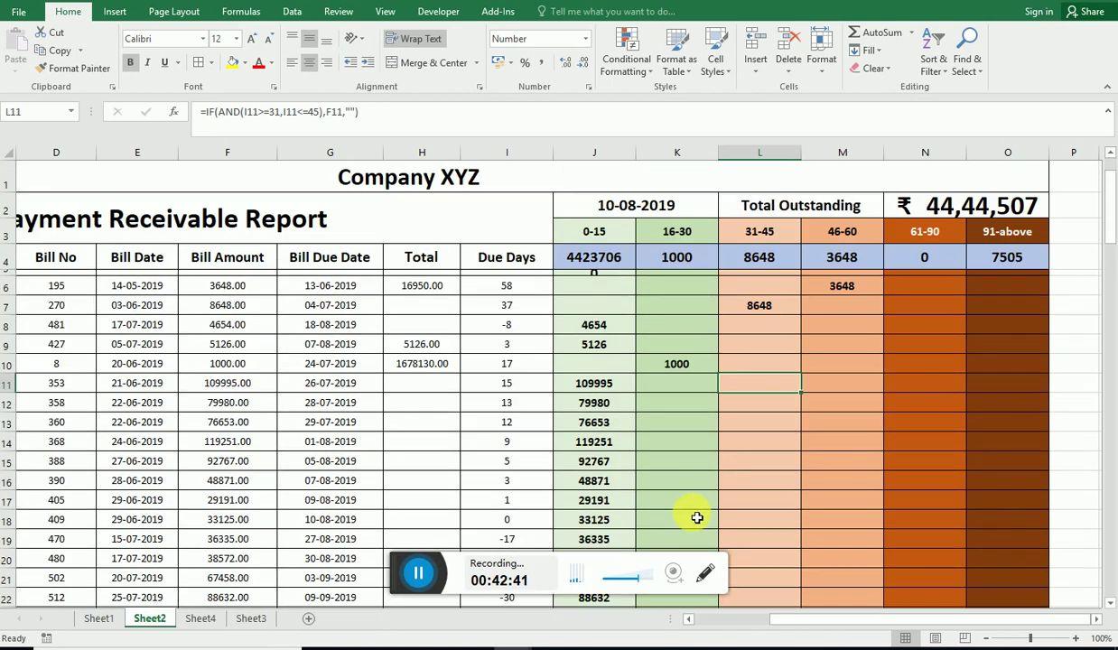
{"action": "left_click", "coordinate": [989, 639]}
{"action": "left_click", "coordinate": [600, 320]}
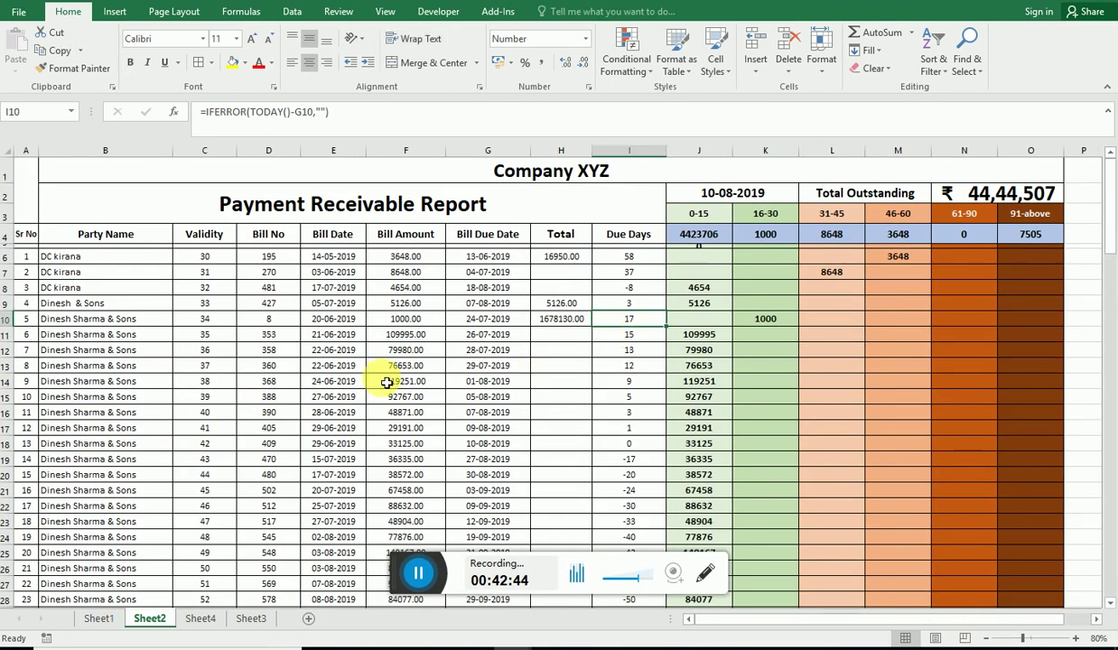
{"action": "left_click", "coordinate": [118, 338]}
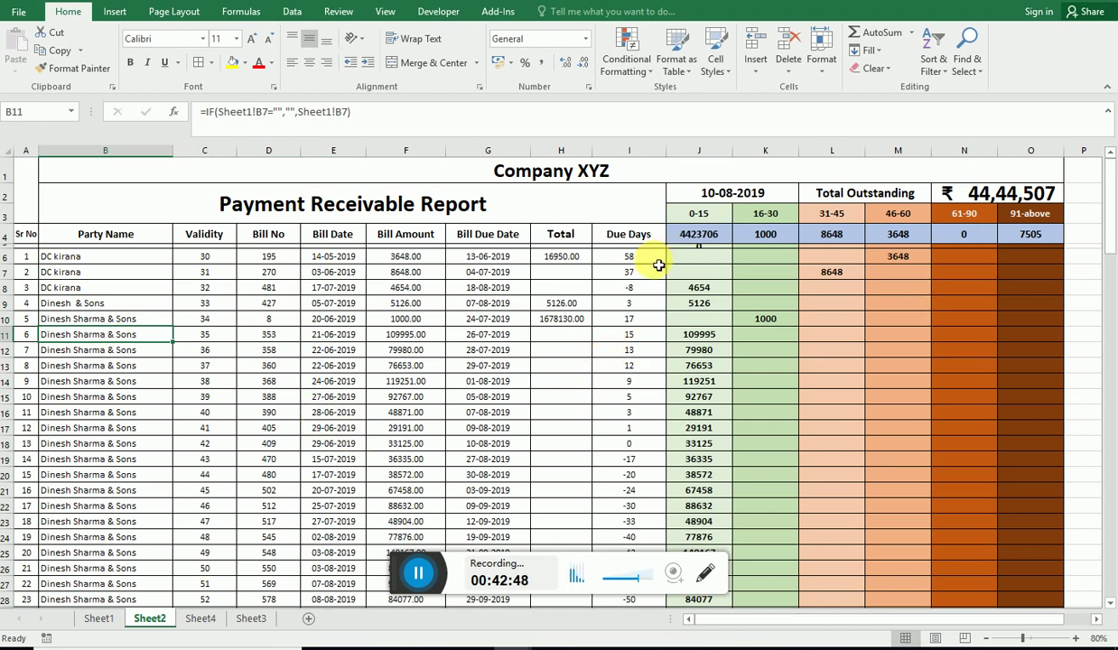
{"action": "left_click", "coordinate": [99, 619]}
{"action": "scroll", "coordinate": [187, 562], "scroll_direction": "down", "scroll_amount": 1}
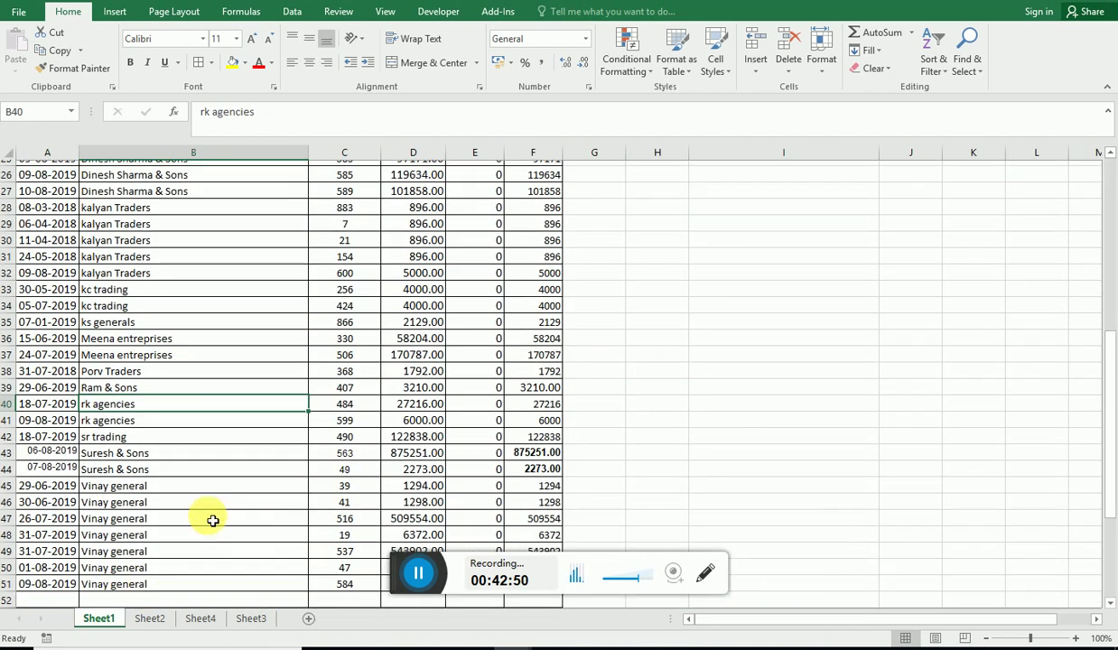
{"action": "scroll", "coordinate": [213, 520], "scroll_direction": "down", "scroll_amount": 4}
{"action": "left_click_drag", "start_coordinate": [57, 318], "coordinate": [539, 449]}
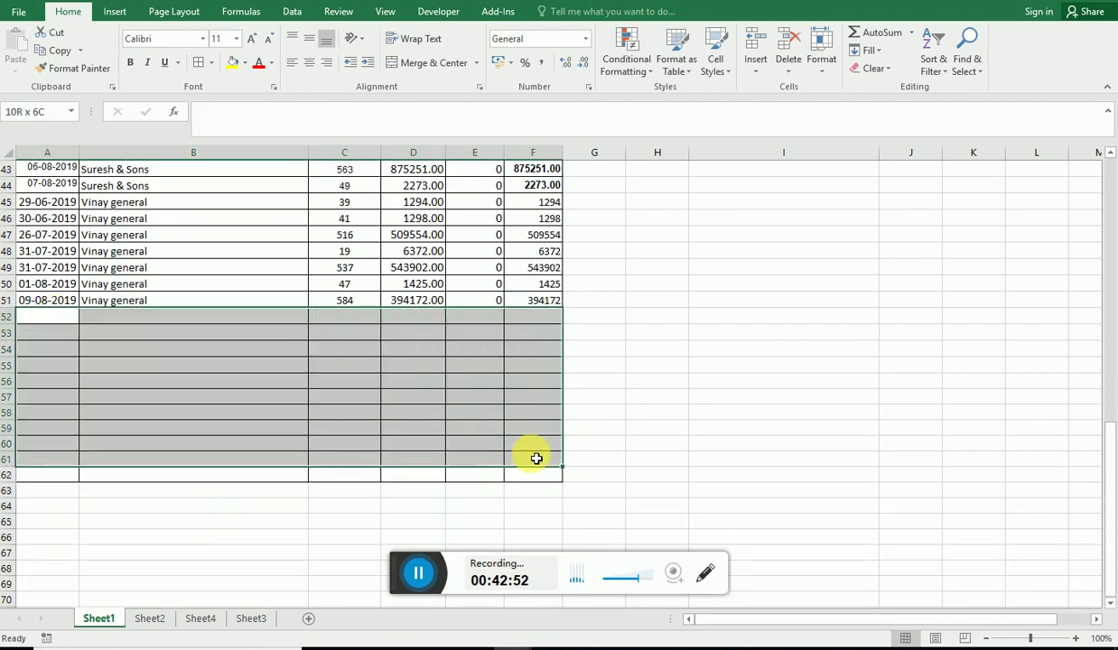
{"action": "left_click", "coordinate": [539, 448]}
{"action": "scroll", "coordinate": [609, 425], "scroll_direction": "up", "scroll_amount": 8}
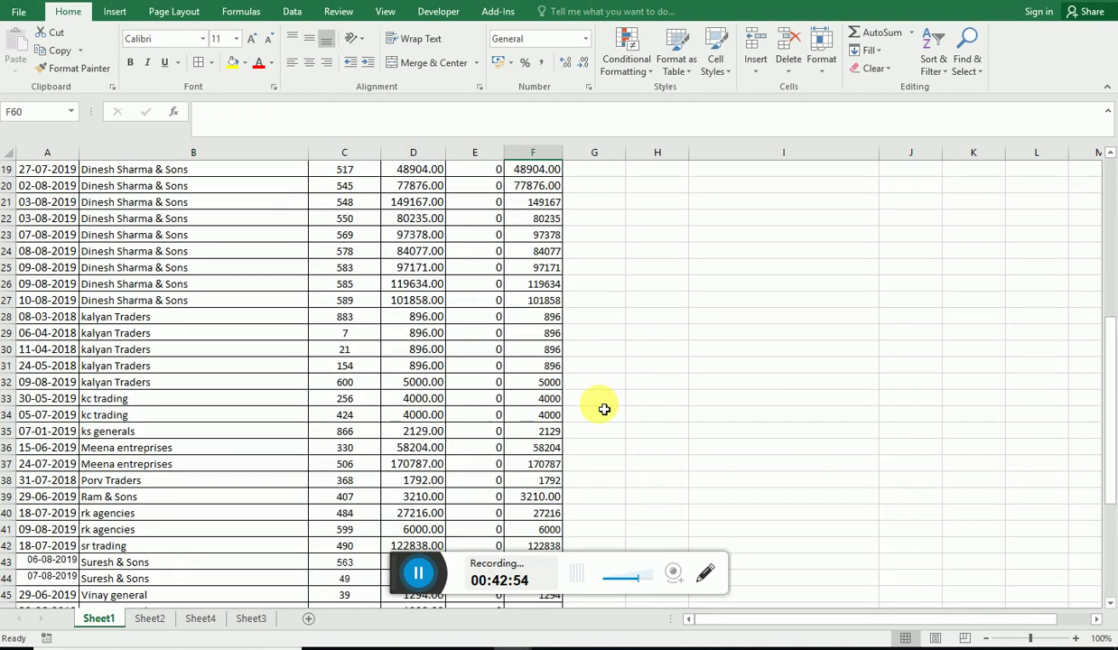
{"action": "scroll", "coordinate": [587, 414], "scroll_direction": "up", "scroll_amount": 6}
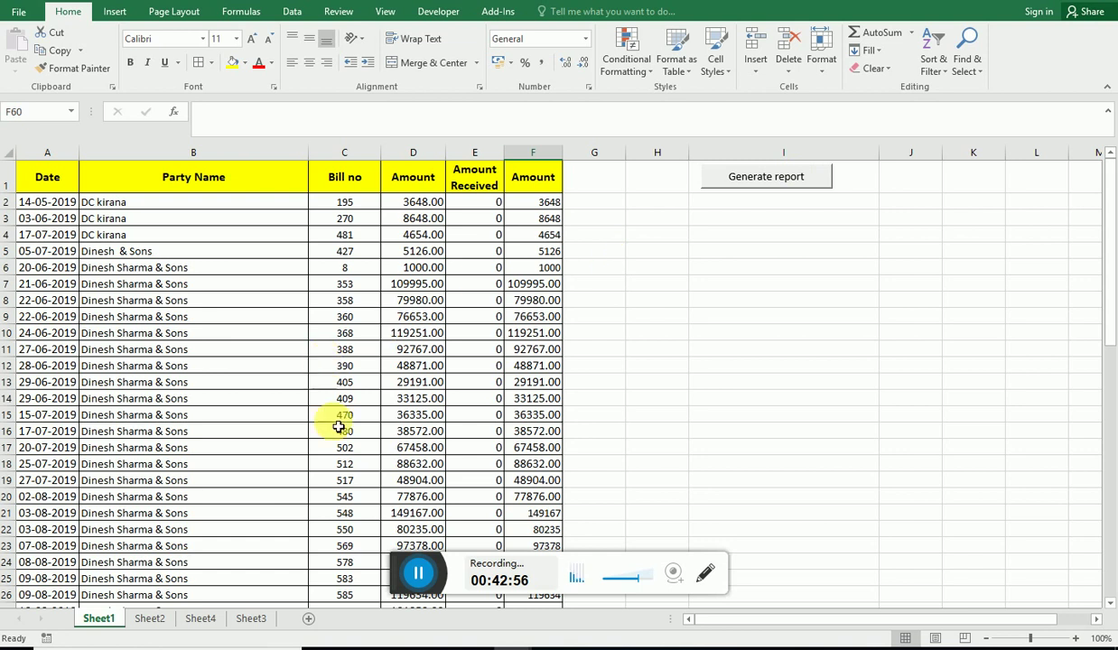
{"action": "left_click", "coordinate": [192, 621]}
{"action": "left_click", "coordinate": [150, 619]}
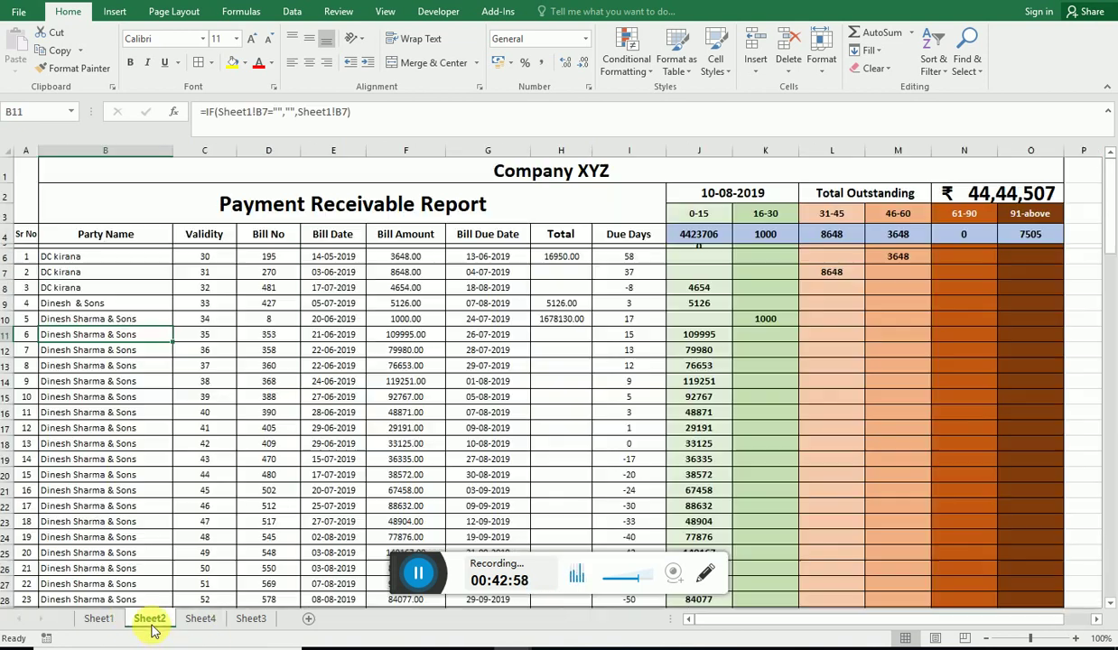
{"action": "left_click", "coordinate": [230, 332]}
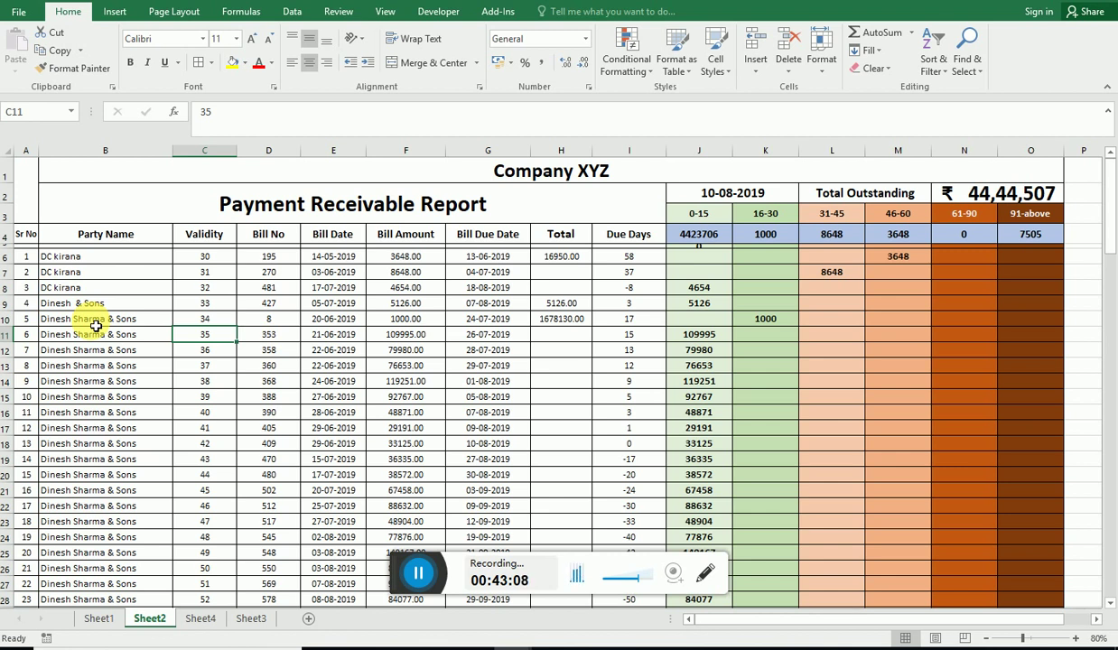
{"action": "left_click", "coordinate": [230, 257]}
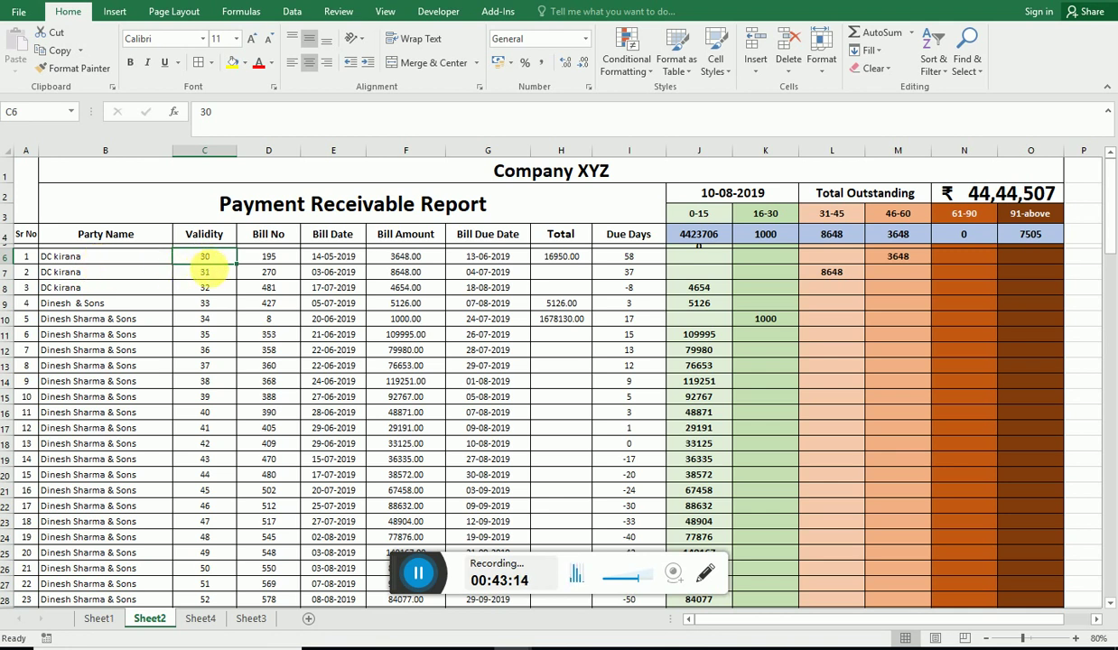
Step: Copy the Sheet2 party names in B6:B55
{"action": "left_click", "coordinate": [101, 258]}
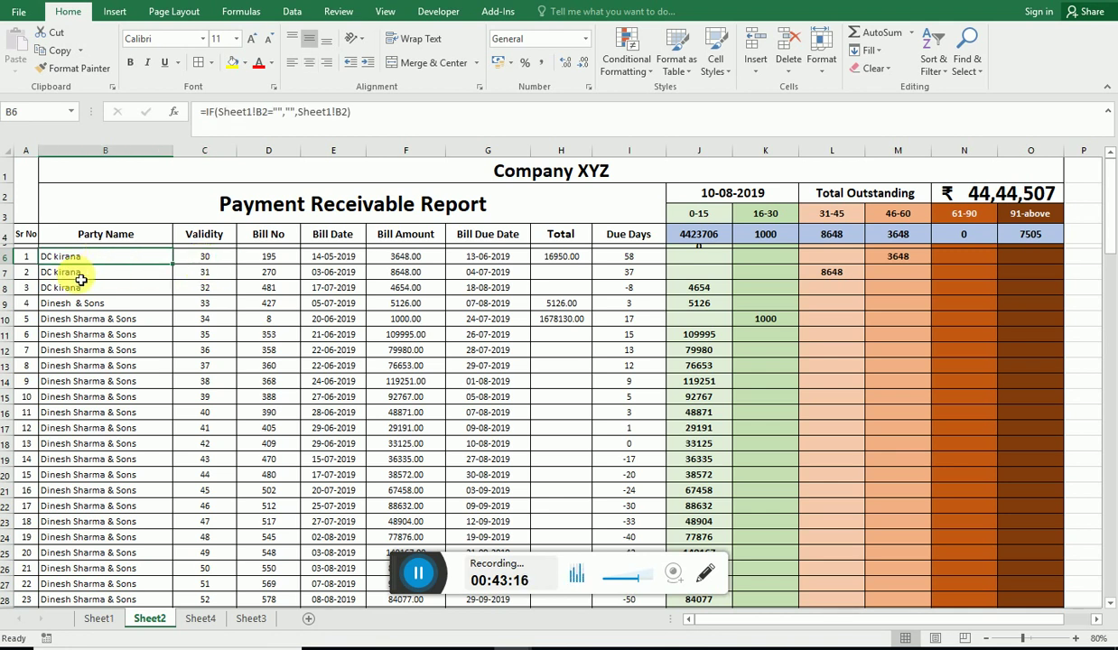
{"action": "key", "text": "ctrl+shift+Down"}
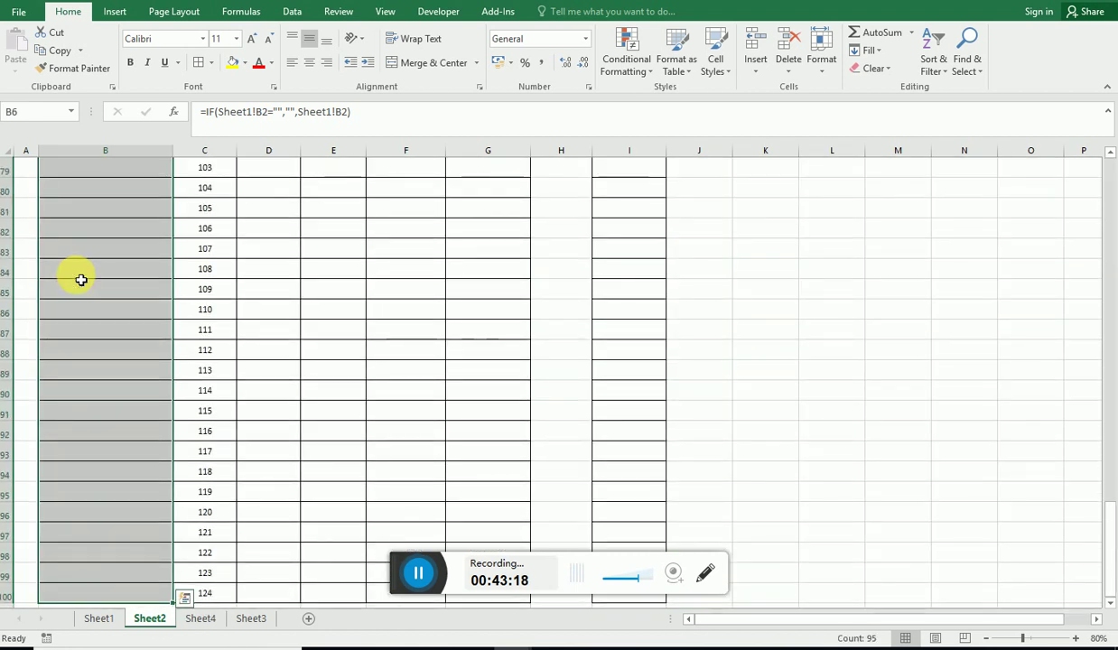
{"action": "key", "text": "shift+Up"}
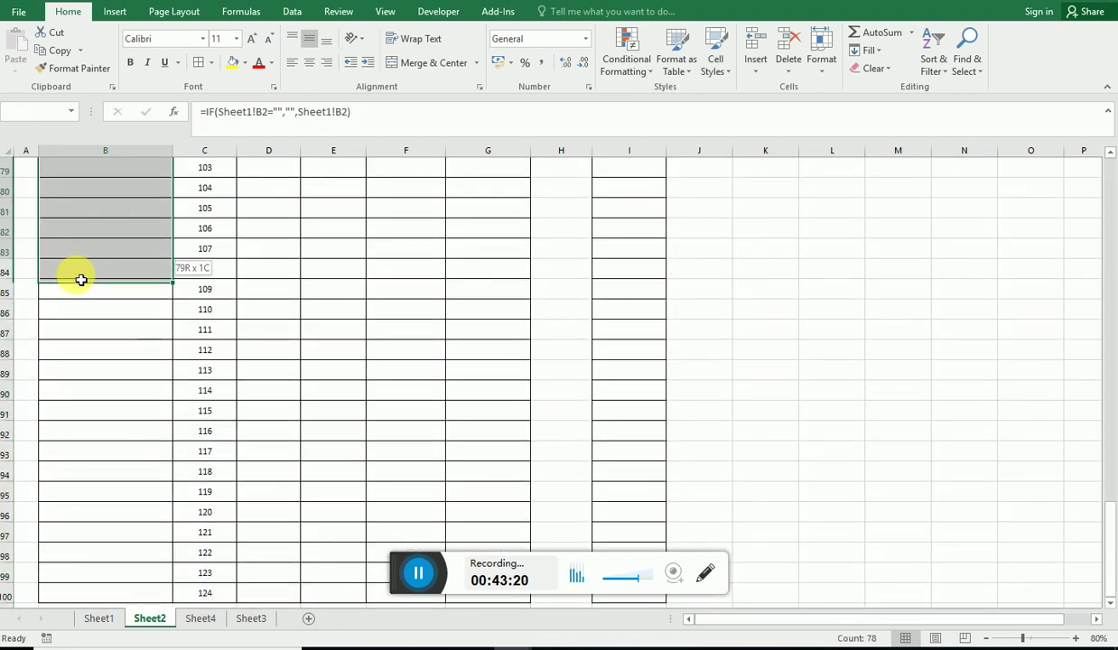
{"action": "scroll", "coordinate": [81, 280], "scroll_direction": "up", "scroll_amount": 3}
{"action": "scroll", "coordinate": [81, 280], "scroll_direction": "up", "scroll_amount": 5}
{"action": "scroll", "coordinate": [81, 280], "scroll_direction": "up", "scroll_amount": 4}
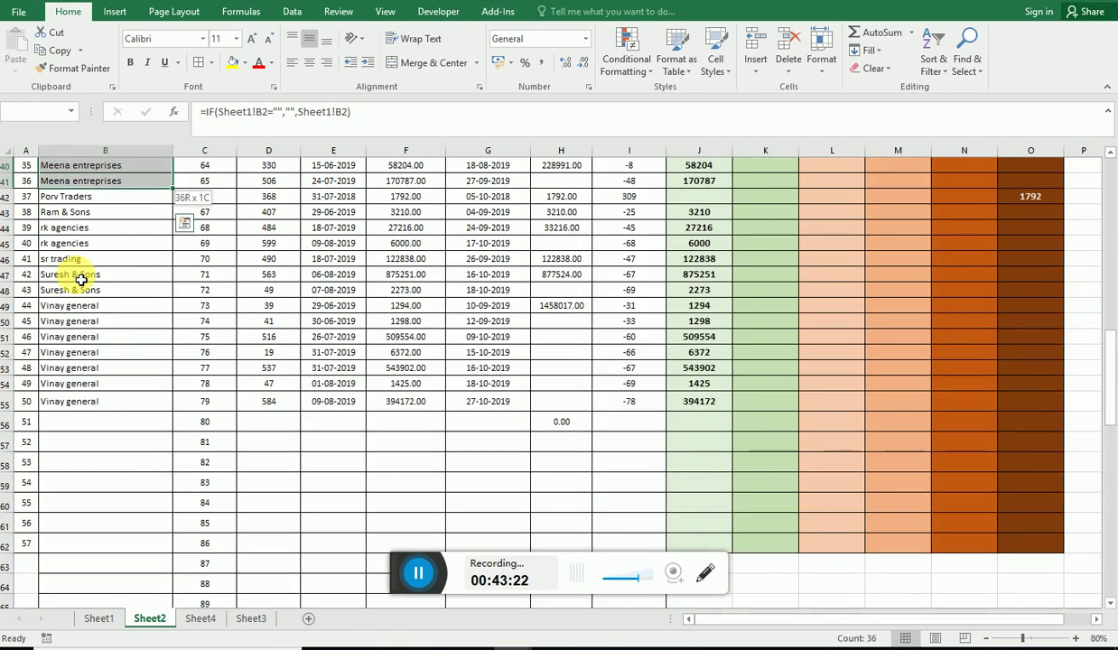
{"action": "left_click_drag", "start_coordinate": [80, 280], "coordinate": [80, 401]}
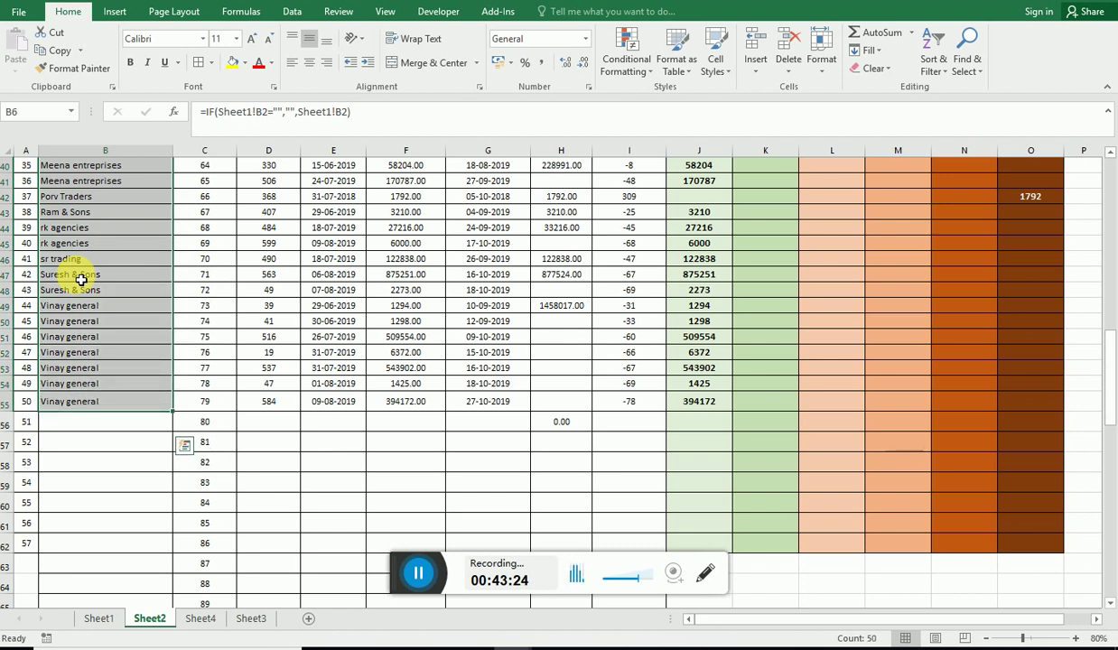
{"action": "key", "text": "ctrl+c"}
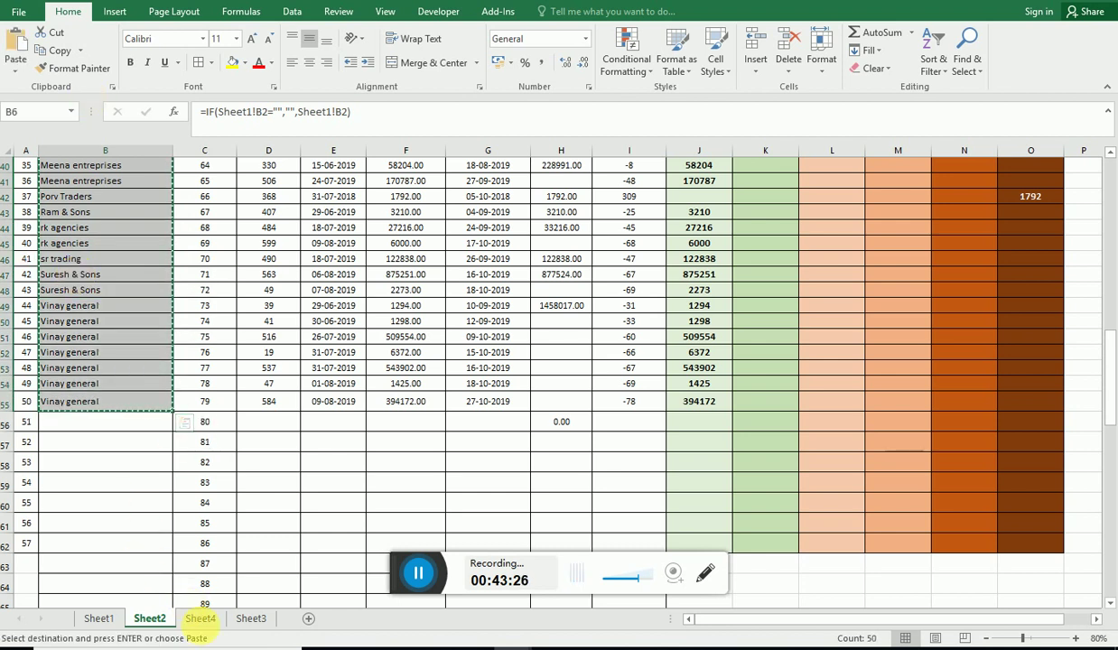
Step: Paste the names into Sheet4 column A, then undo the paste that produced #REF! errors
{"action": "left_click", "coordinate": [201, 619]}
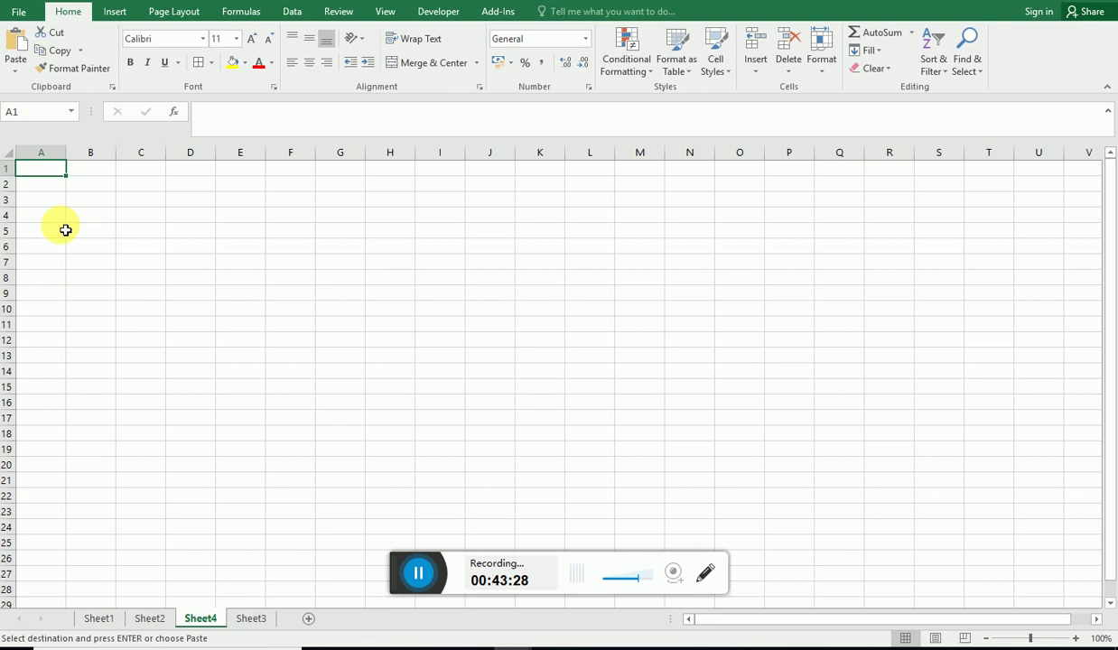
{"action": "key", "text": "ctrl+v"}
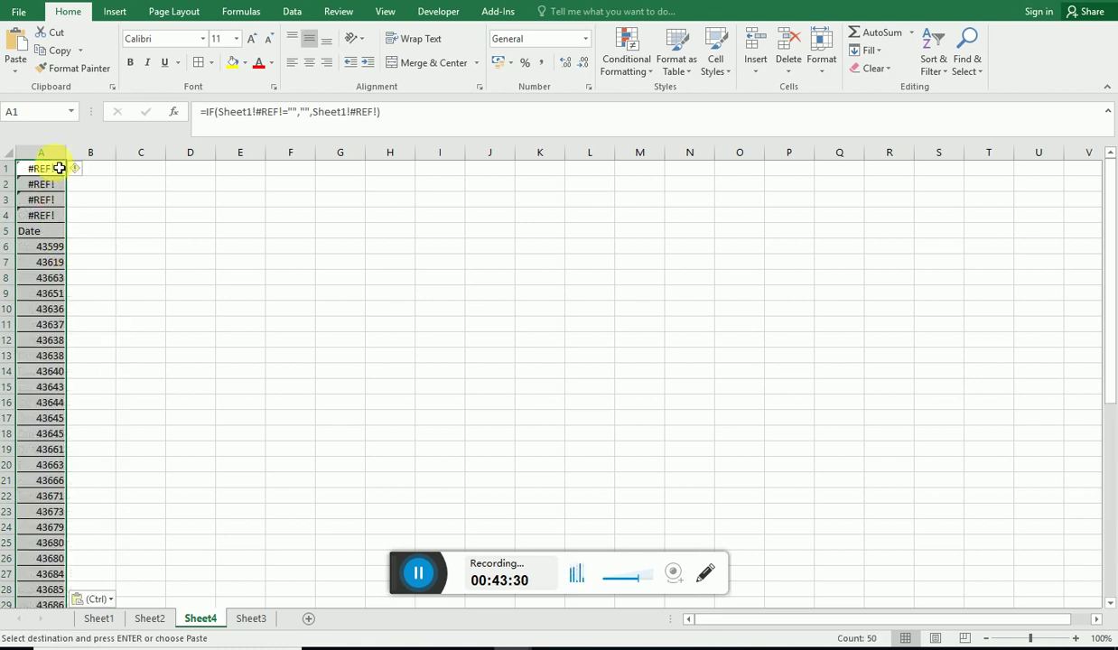
{"action": "left_click", "coordinate": [72, 156]}
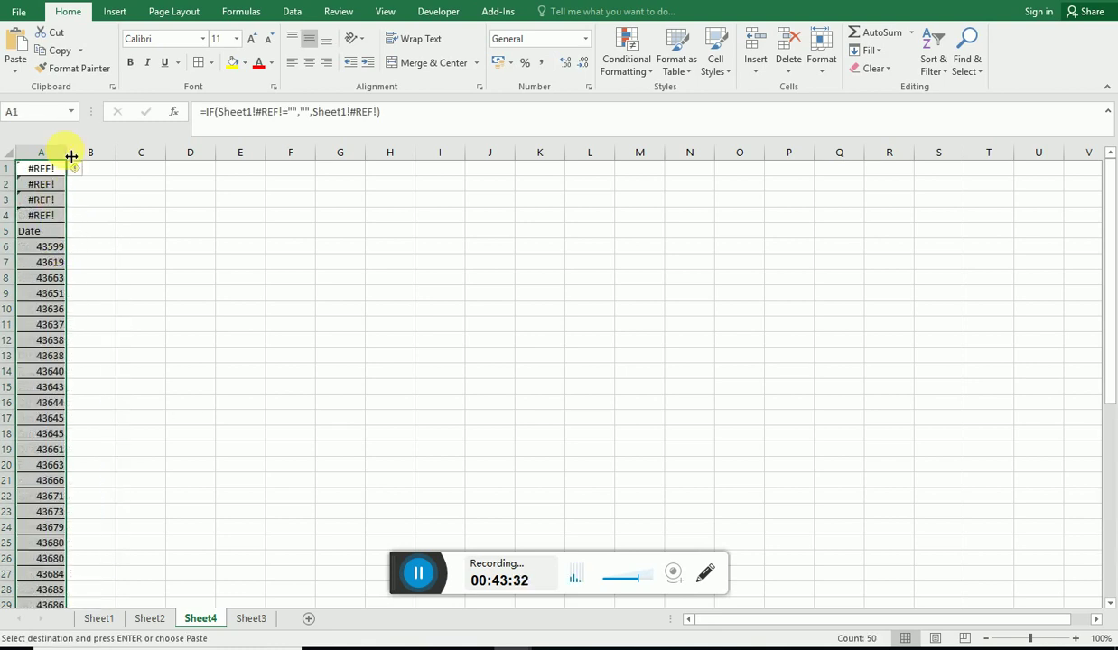
{"action": "key", "text": "ctrl+z"}
Step: Select Sheet1's party names from DC kirana down to row 51 as the new source
{"action": "left_click", "coordinate": [150, 623]}
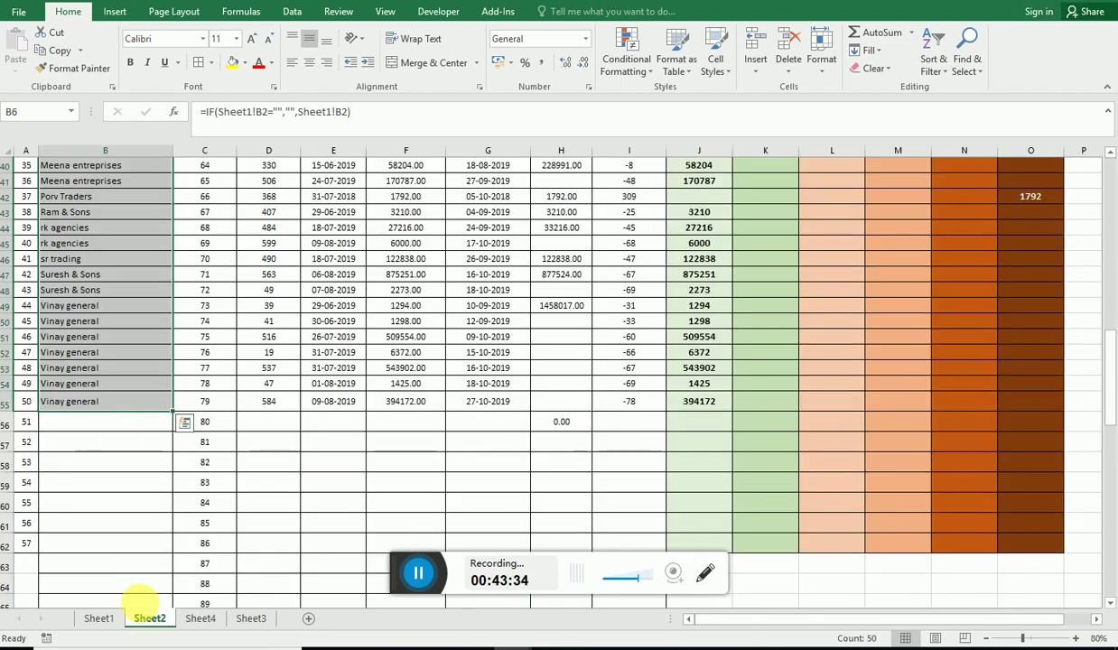
{"action": "key", "text": "ctrl+c"}
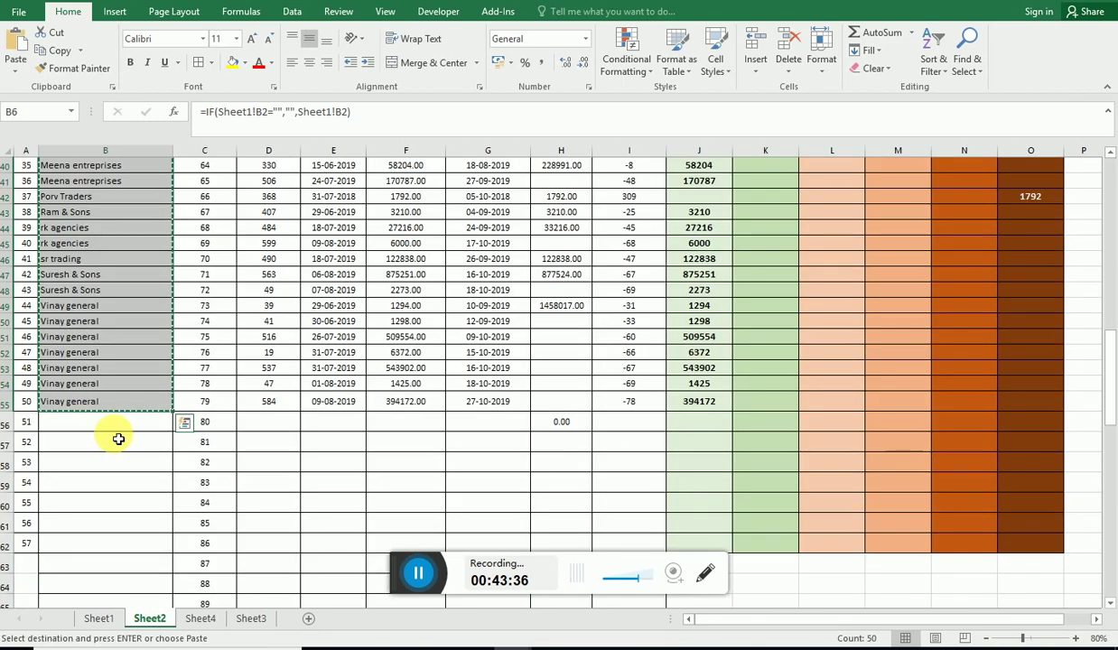
{"action": "left_click", "coordinate": [98, 621]}
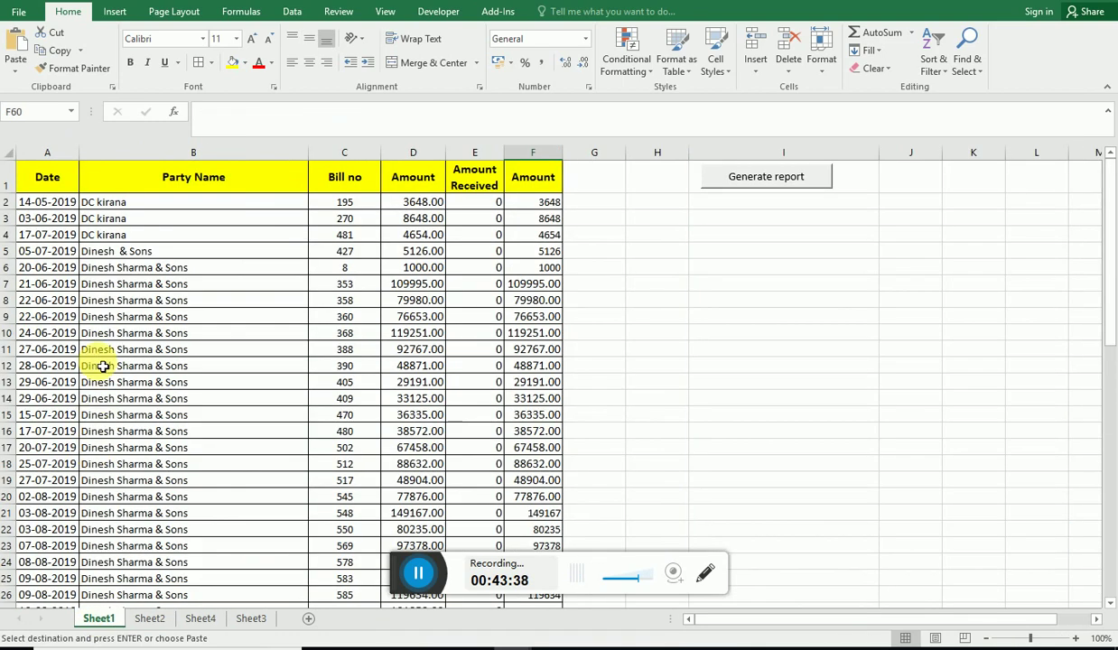
{"action": "left_click", "coordinate": [154, 202]}
{"action": "key", "text": "ctrl+shift+Down"}
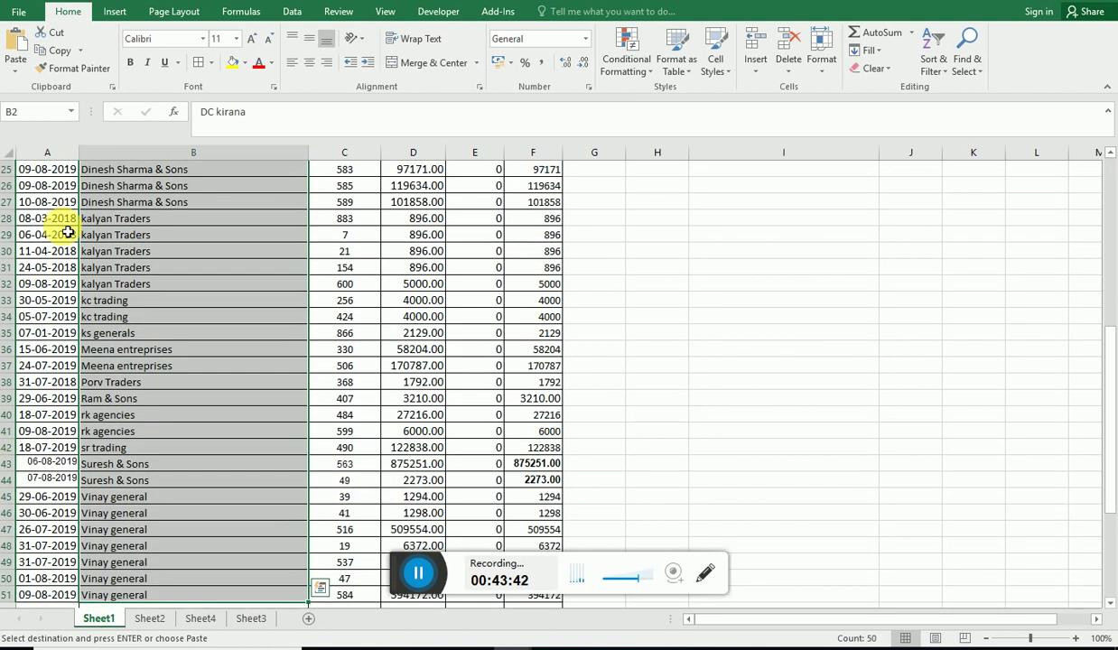
{"action": "scroll", "coordinate": [69, 233], "scroll_direction": "down", "scroll_amount": 1}
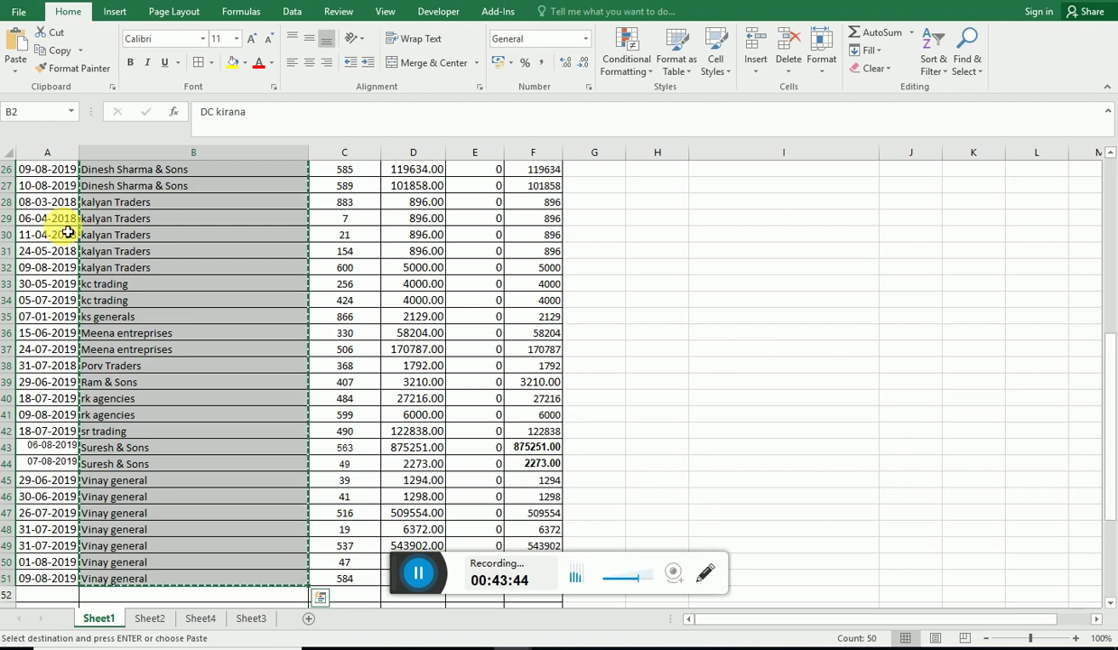
Step: Paste the party names into Sheet4 starting at A1 and autofit column A
{"action": "left_click", "coordinate": [196, 621]}
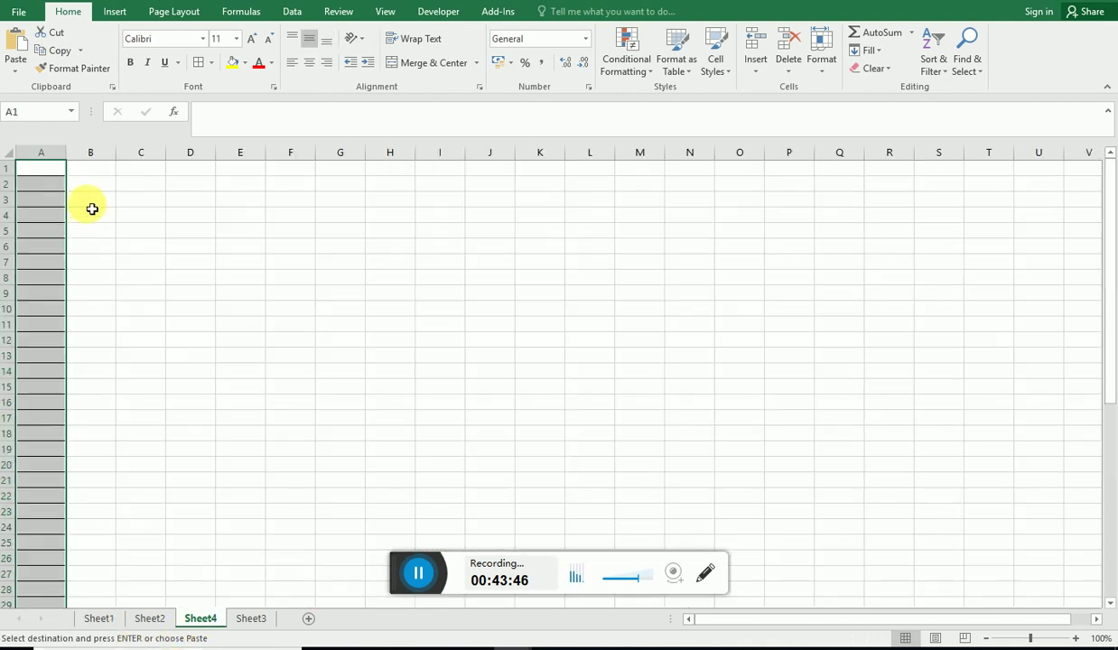
{"action": "left_click", "coordinate": [45, 171]}
{"action": "key", "text": "ctrl+v"}
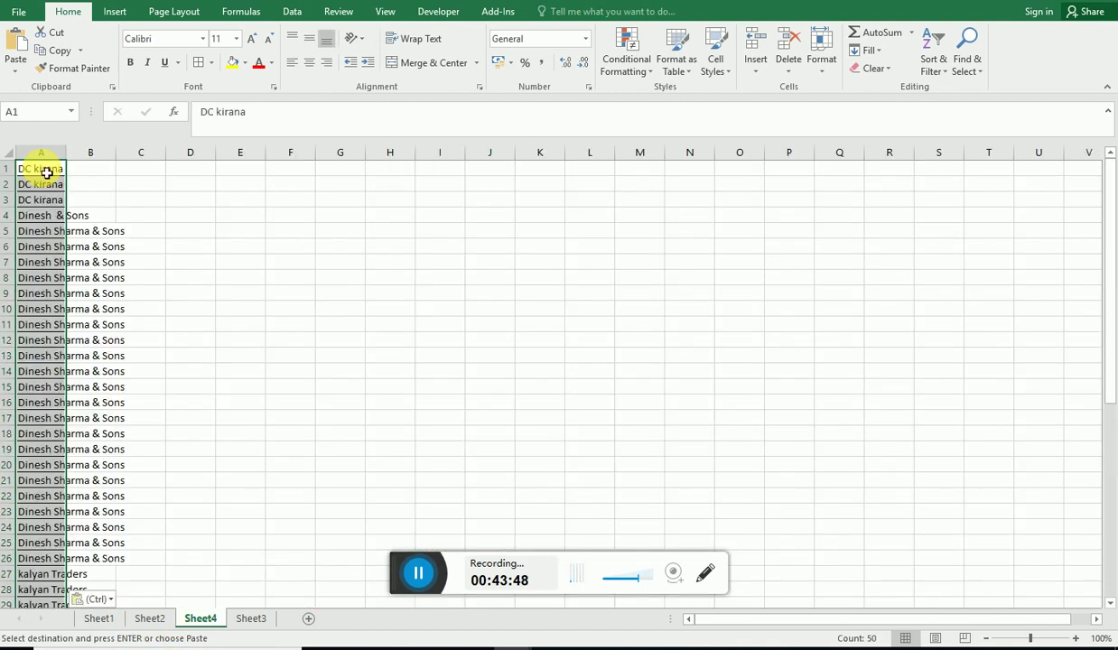
{"action": "double_click", "coordinate": [65, 152]}
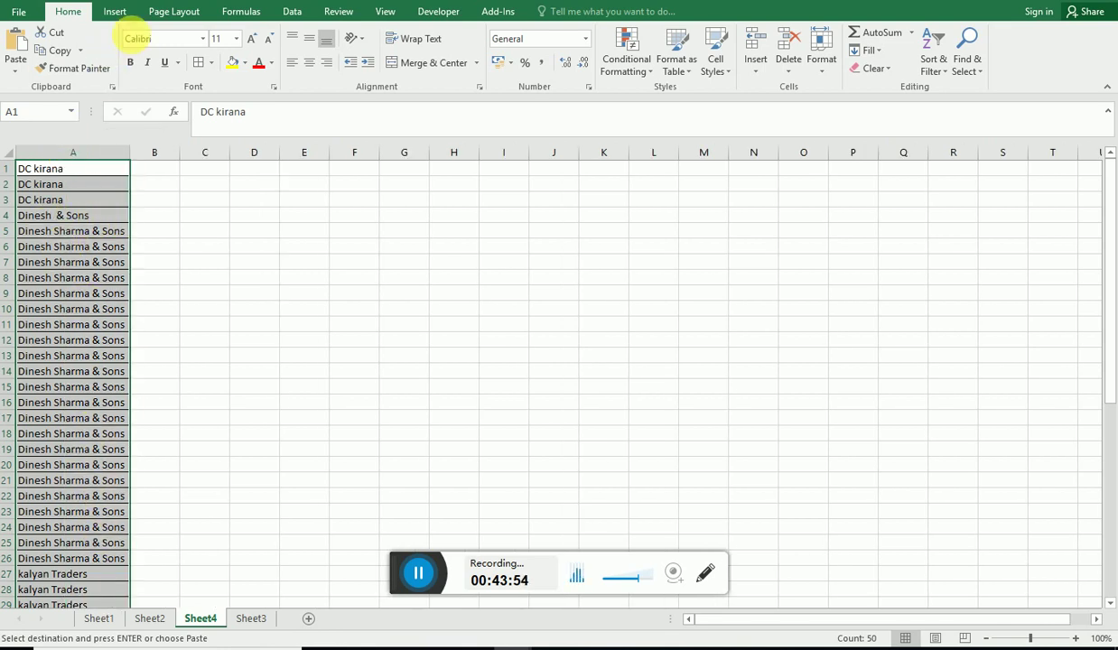
Step: Remove duplicate names from column A, leaving 13 unique parties
{"action": "left_click", "coordinate": [290, 19]}
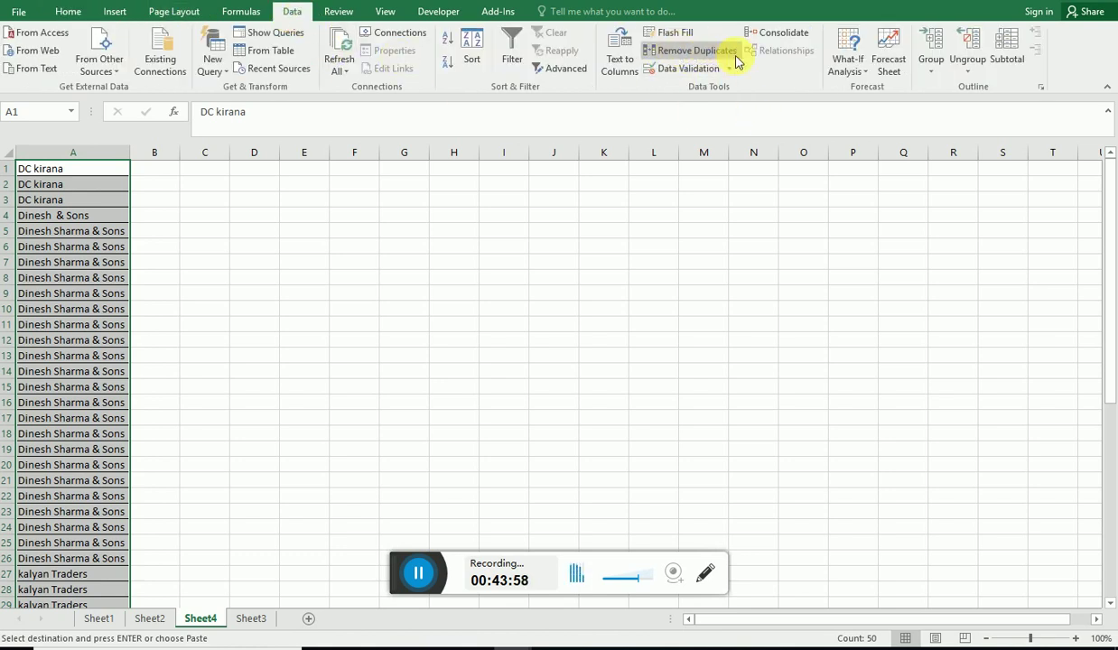
{"action": "left_click", "coordinate": [697, 53]}
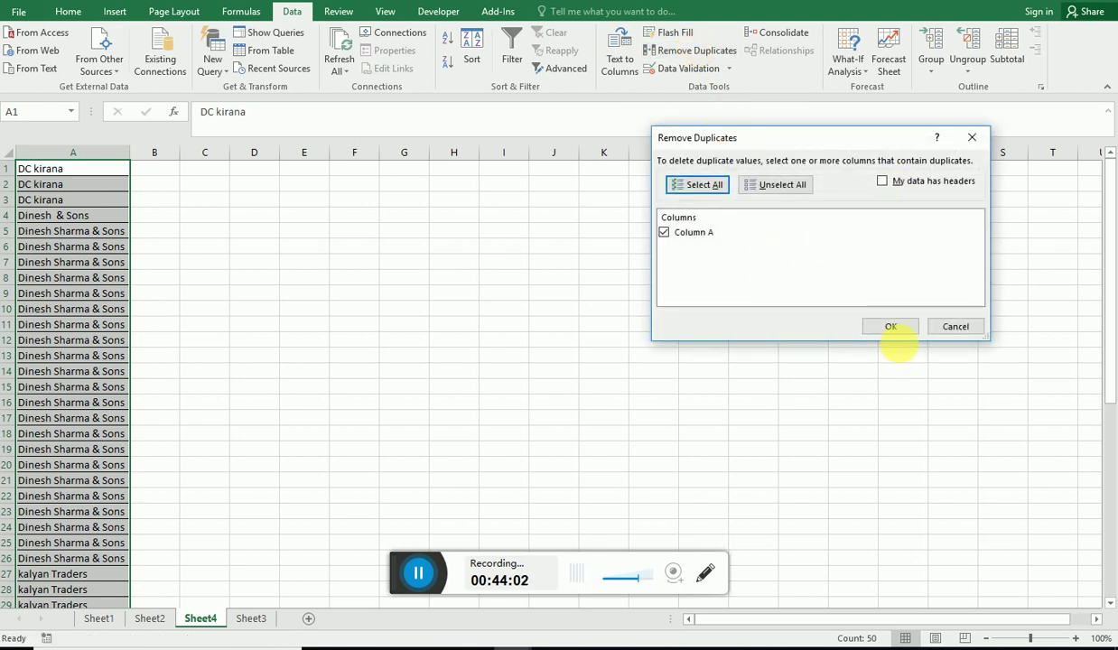
{"action": "left_click", "coordinate": [892, 330]}
{"action": "left_click", "coordinate": [578, 364]}
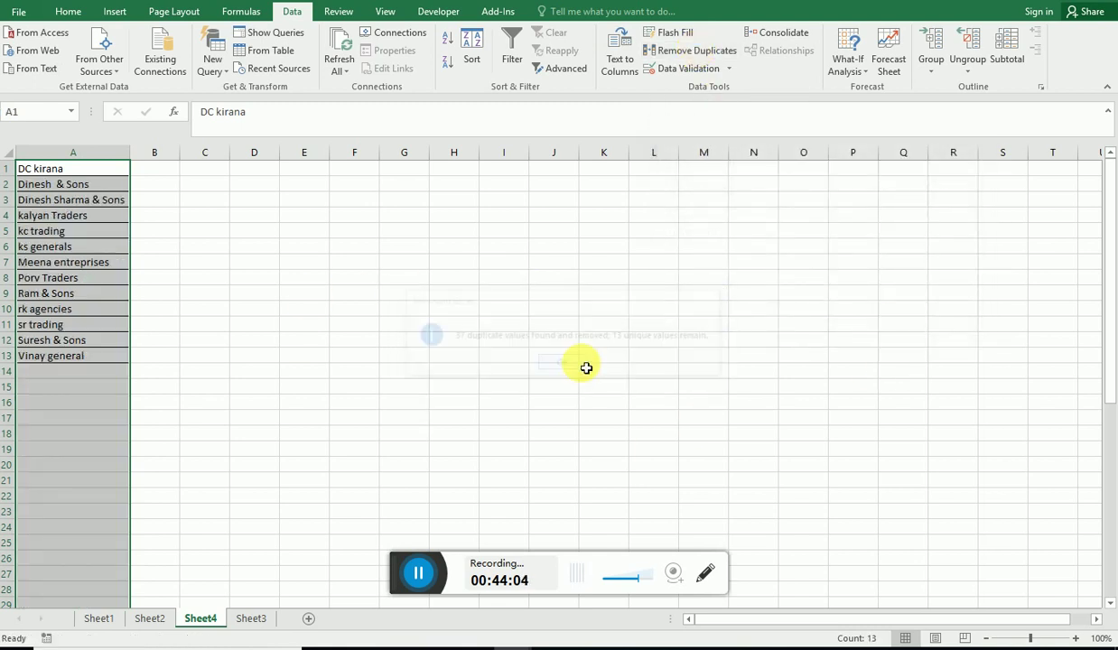
{"action": "left_click", "coordinate": [88, 341]}
{"action": "left_click", "coordinate": [99, 183]}
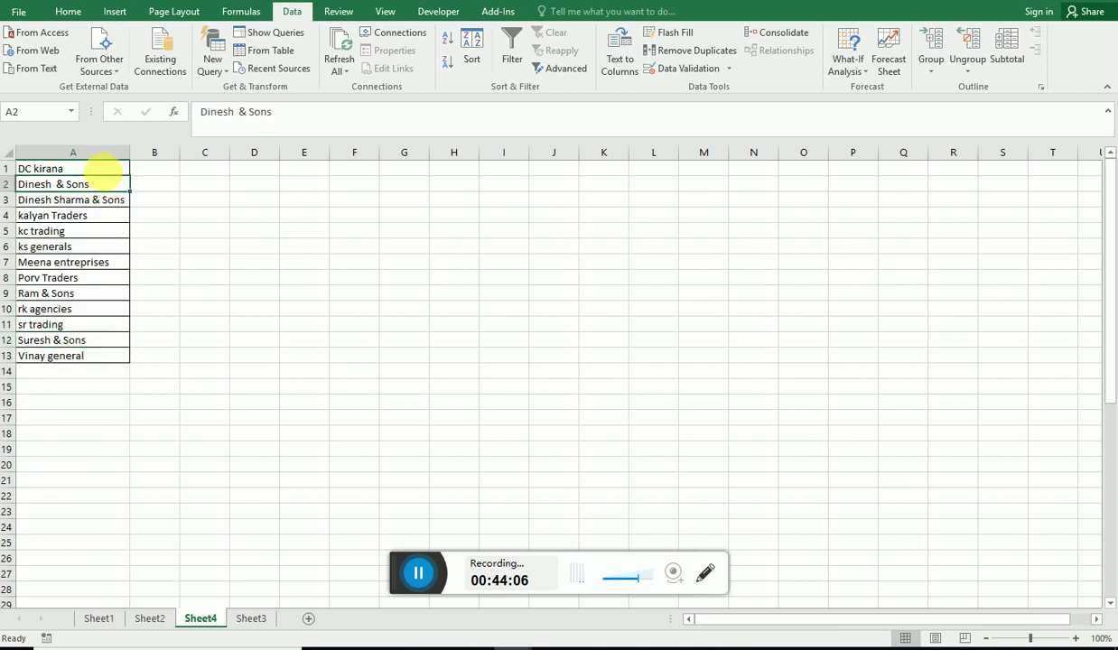
{"action": "left_click", "coordinate": [116, 171]}
Step: Enter 30 in B1 and fill it down through B13 beside all 13 party names
{"action": "left_click_drag", "start_coordinate": [103, 189], "coordinate": [95, 354]}
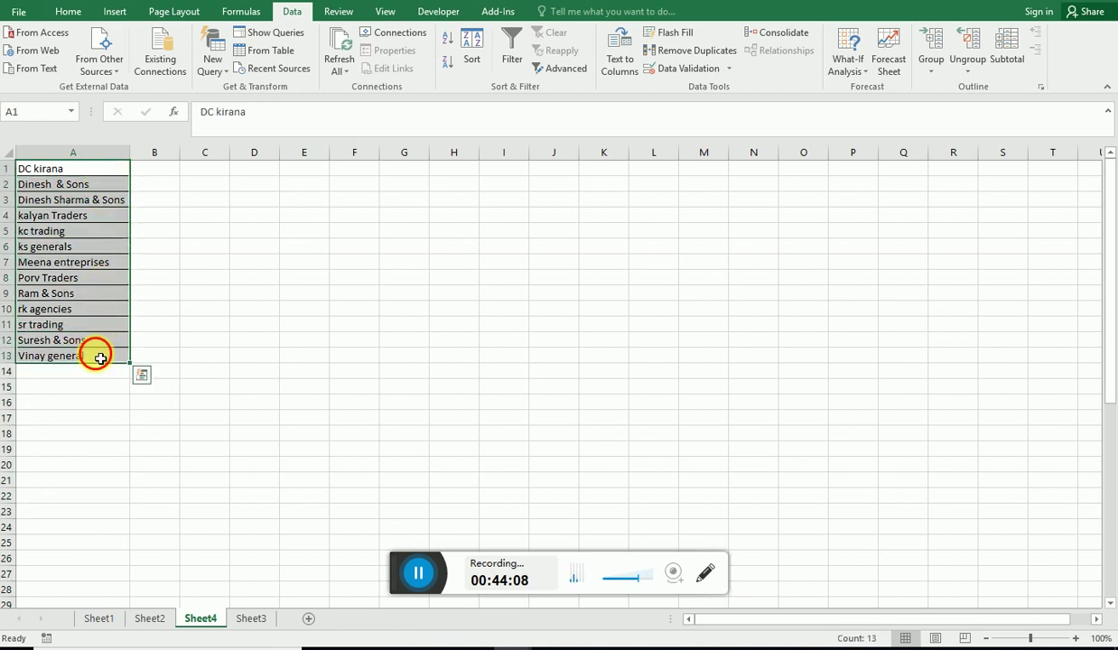
{"action": "left_click", "coordinate": [94, 354]}
{"action": "left_click", "coordinate": [163, 172]}
{"action": "type", "text": "30"}
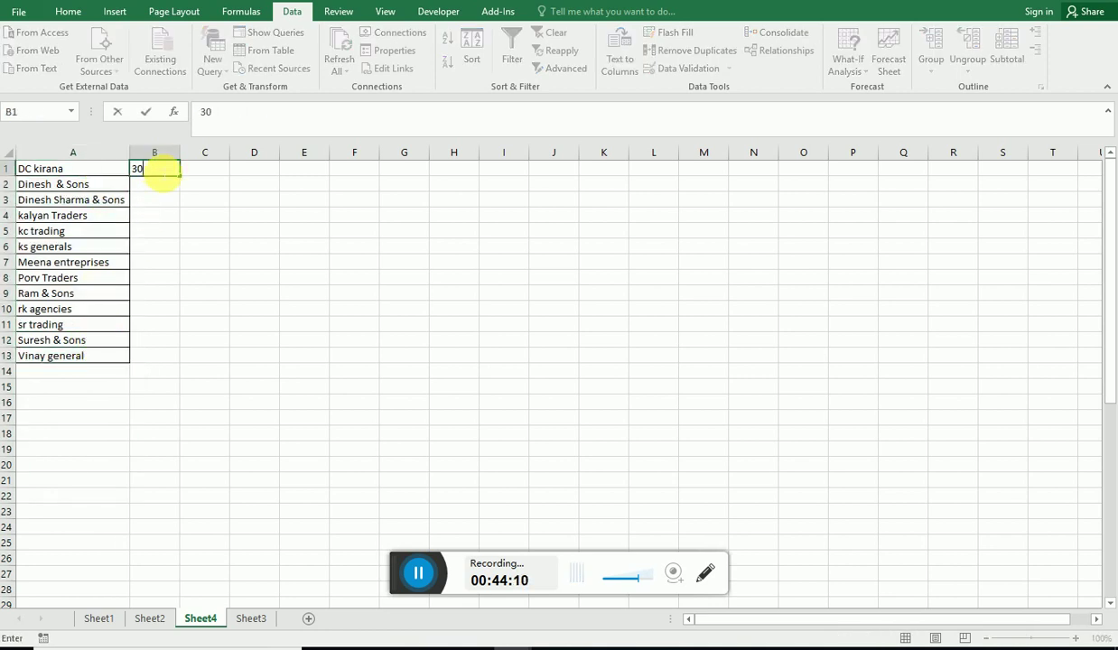
{"action": "key", "text": "Return"}
{"action": "key", "text": "Up"}
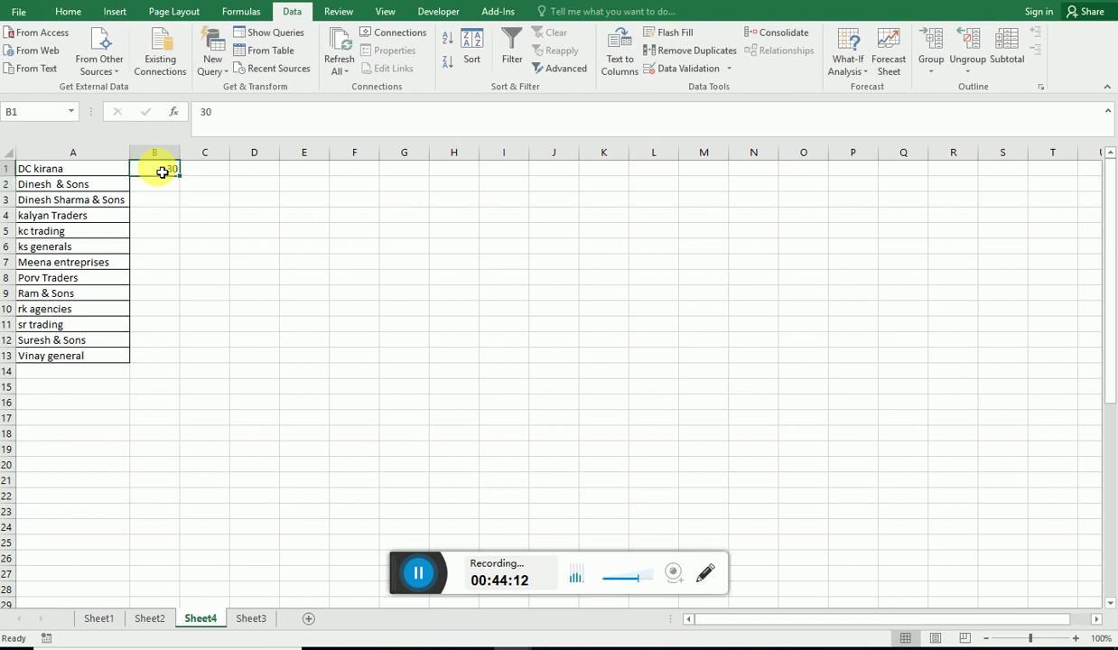
{"action": "key", "text": "Left"}
{"action": "key", "text": "ctrl+Down"}
{"action": "key", "text": "Right"}
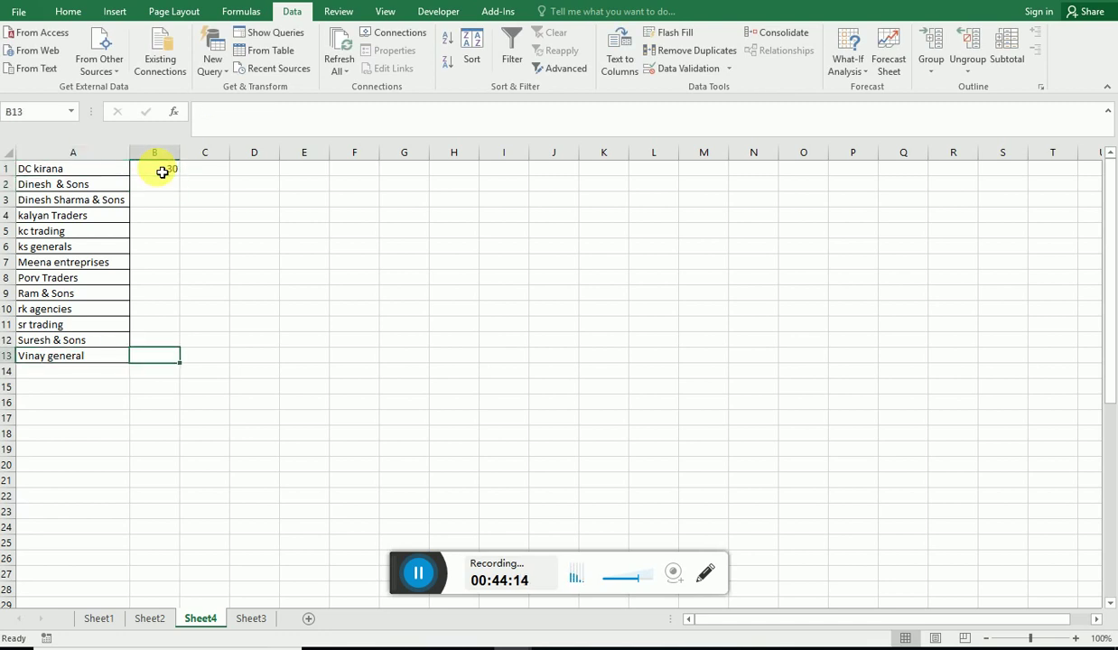
{"action": "key", "text": "ctrl+shift+Up"}
{"action": "key", "text": "ctrl+d"}
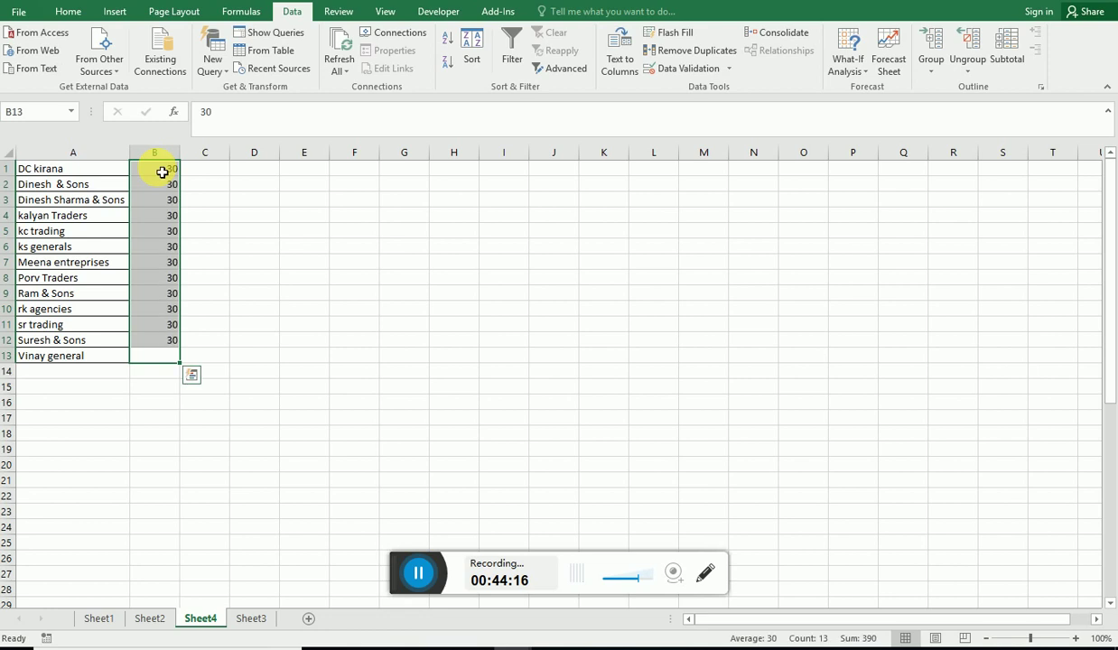
{"action": "key", "text": "Up"}
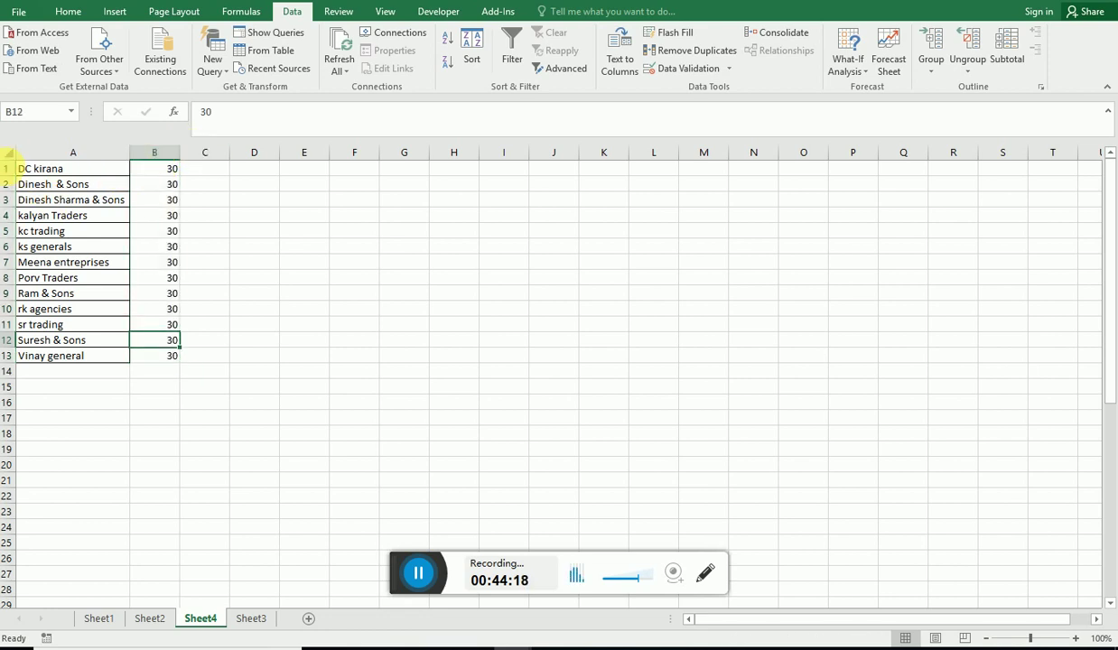
{"action": "left_click", "coordinate": [9, 167]}
{"action": "right_click", "coordinate": [9, 168]}
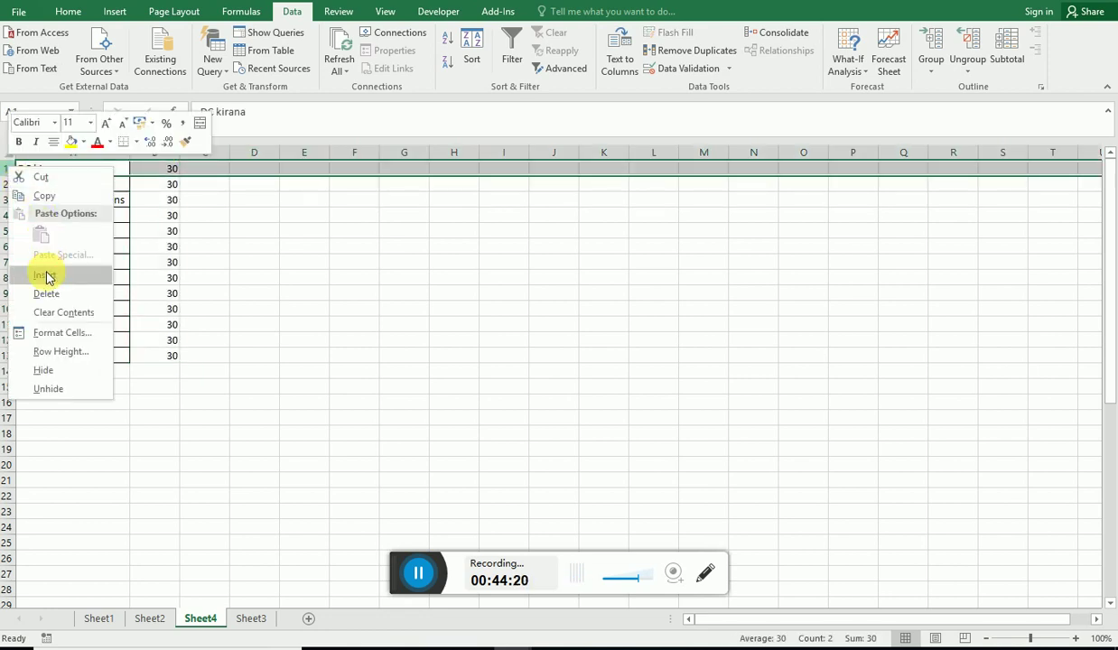
Step: Insert a row above the list and head the columns Party Name and Validity
{"action": "left_click", "coordinate": [45, 273]}
{"action": "left_click", "coordinate": [50, 169]}
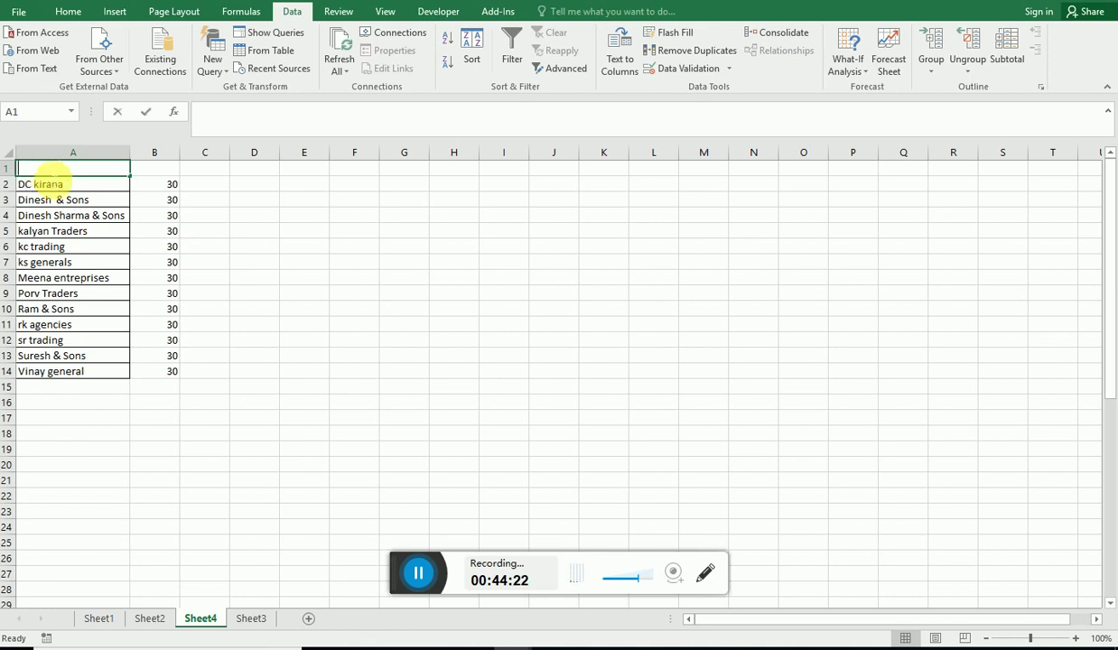
{"action": "type", "text": "Party Name"}
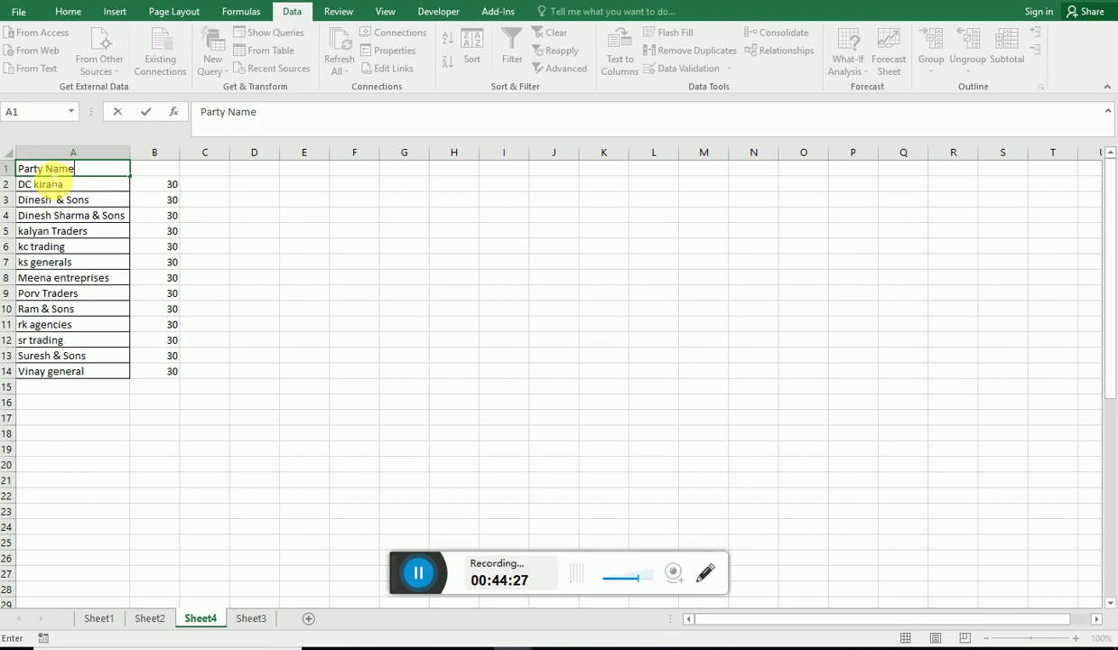
{"action": "key", "text": "Return"}
{"action": "key", "text": "Up"}
{"action": "key", "text": "Right"}
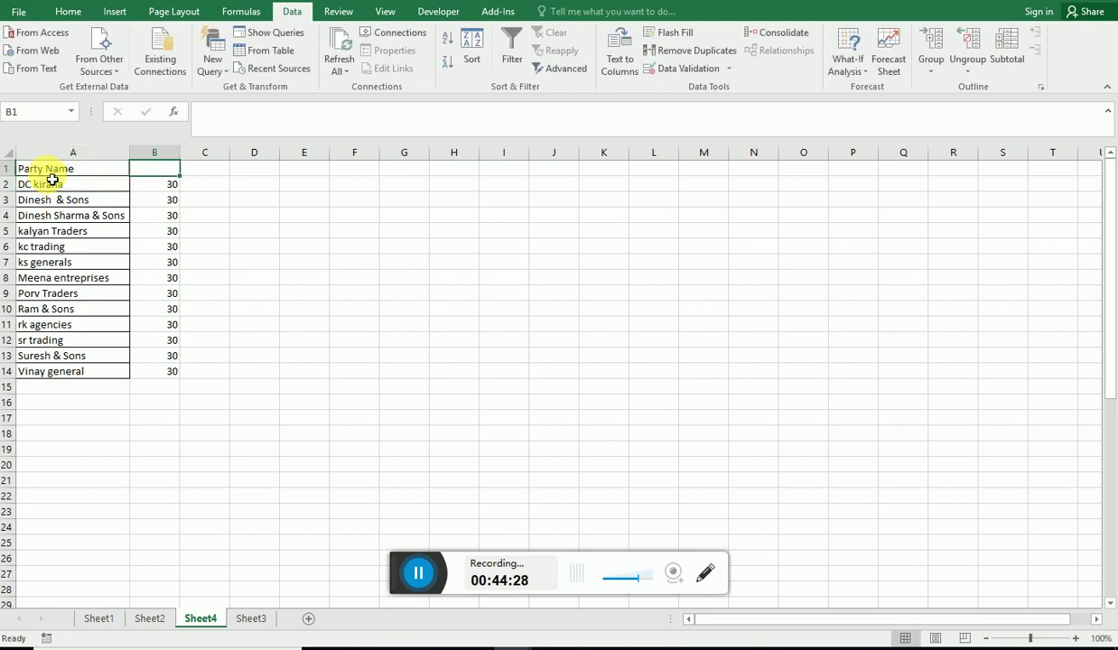
{"action": "type", "text": "Validity"}
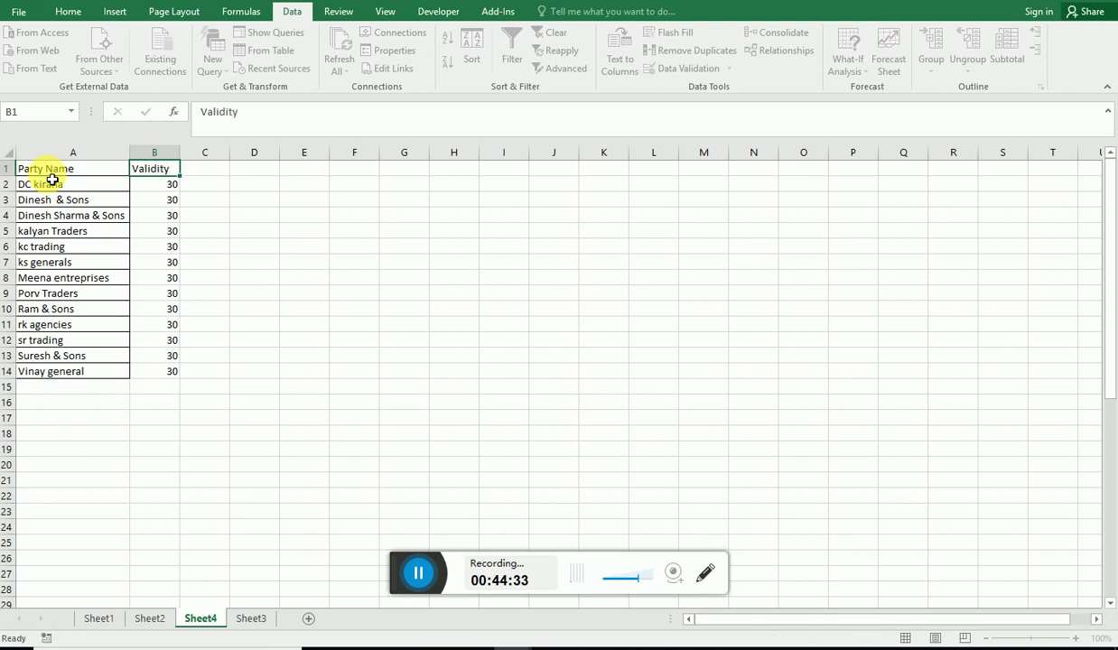
{"action": "key", "text": "Return"}
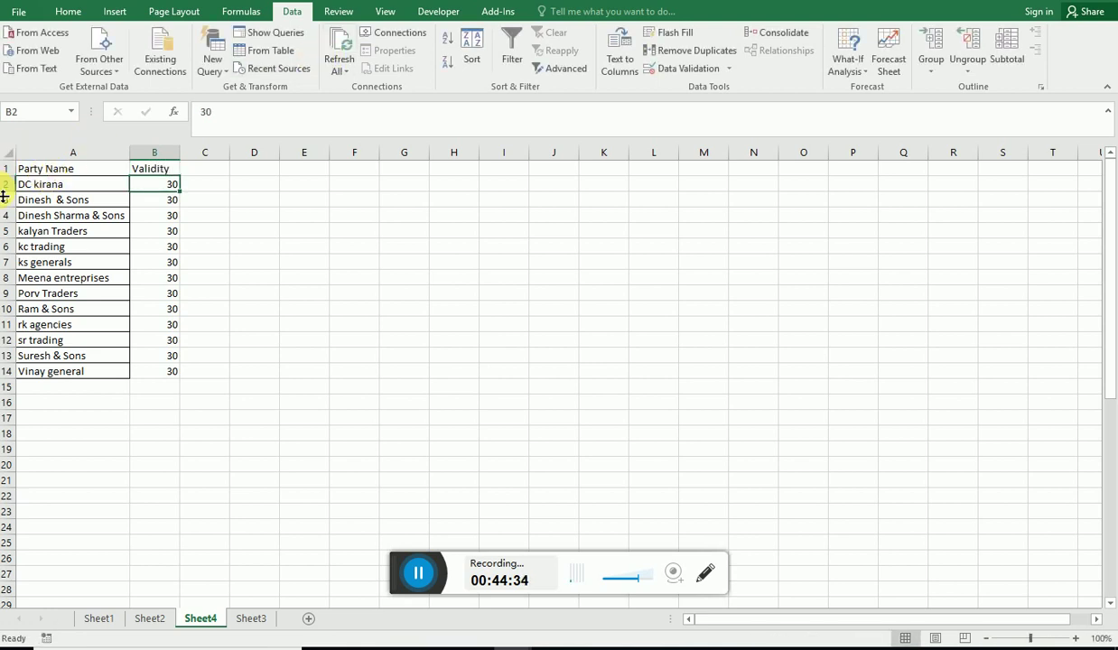
Step: Make the header row taller and its headings bold, centred and size 12
{"action": "left_click_drag", "start_coordinate": [17, 183], "coordinate": [18, 206]}
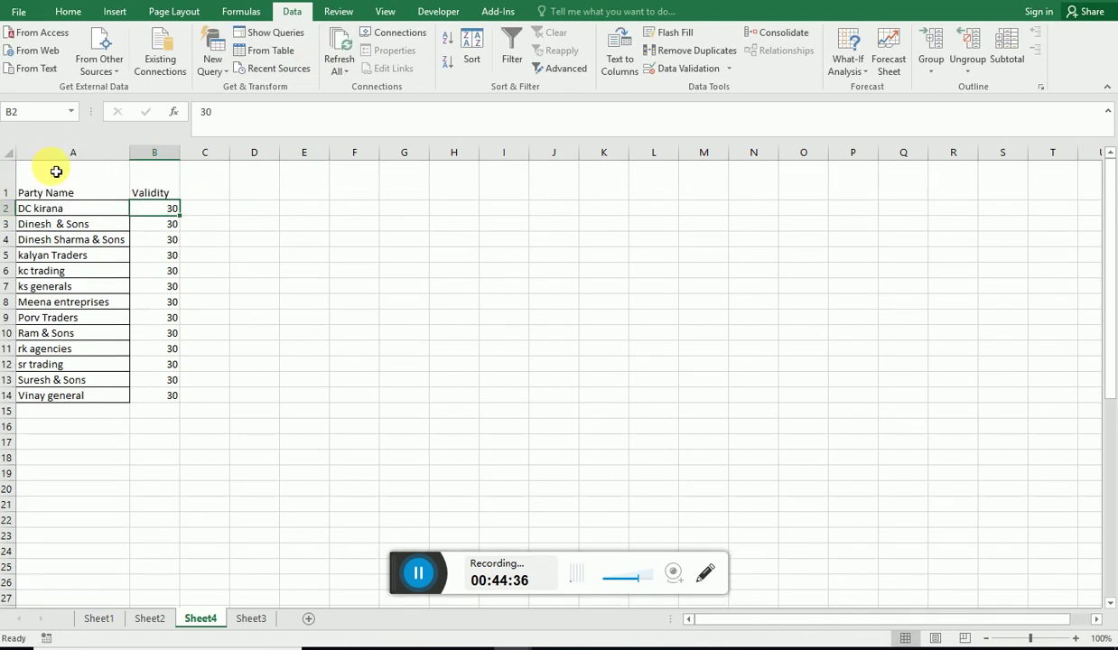
{"action": "left_click_drag", "start_coordinate": [55, 171], "coordinate": [167, 190]}
{"action": "left_click", "coordinate": [68, 11]}
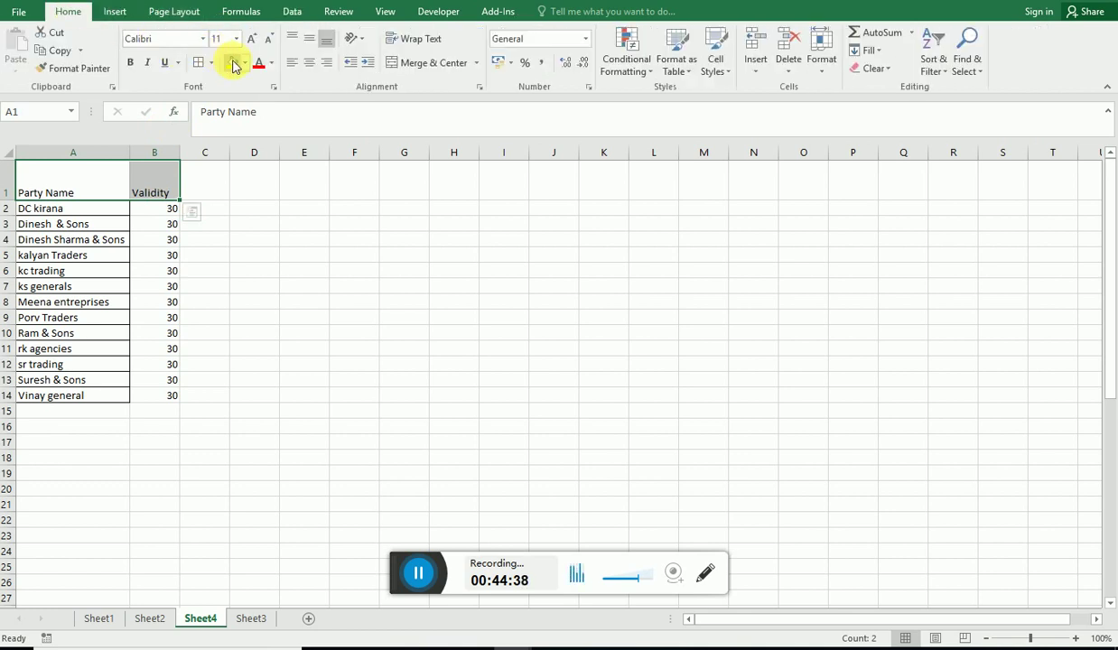
{"action": "left_click", "coordinate": [309, 41]}
{"action": "left_click", "coordinate": [309, 62]}
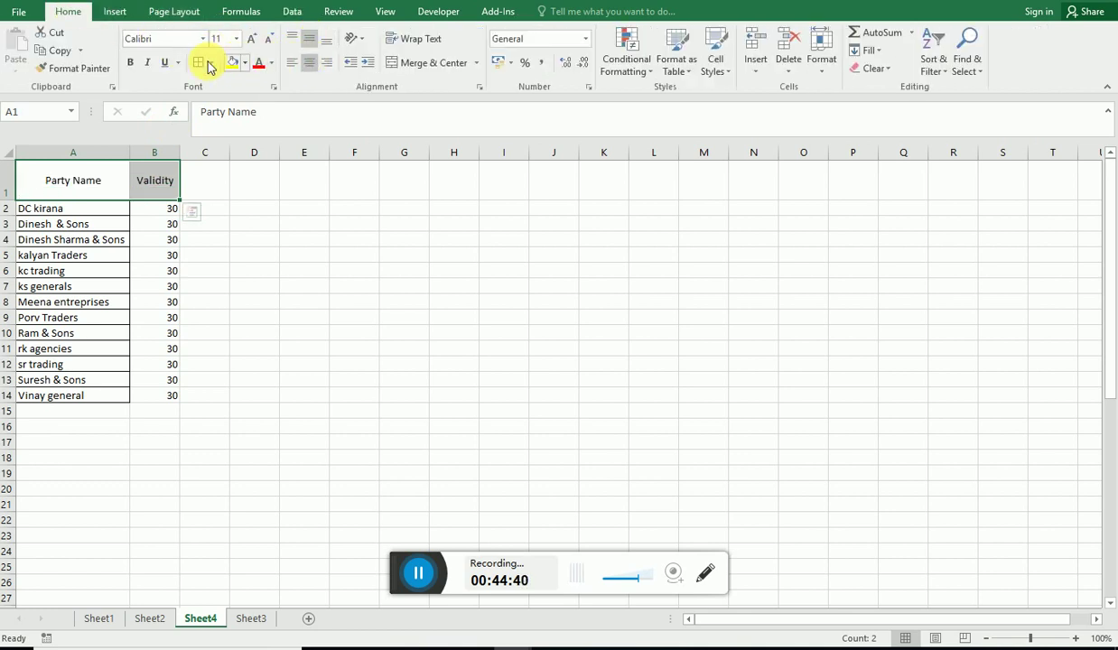
{"action": "left_click", "coordinate": [130, 61]}
{"action": "left_click", "coordinate": [254, 41]}
Step: Put all borders on the table A1:B14 and make rows 2–14 taller
{"action": "left_click_drag", "start_coordinate": [99, 185], "coordinate": [167, 397]}
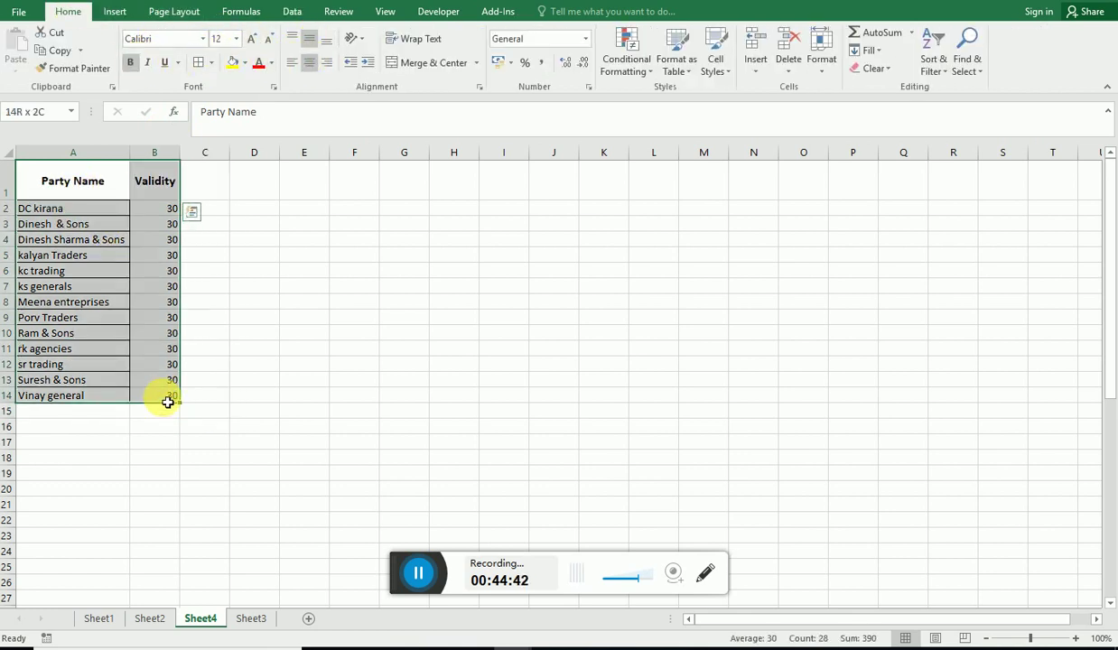
{"action": "left_click", "coordinate": [199, 65]}
{"action": "left_click", "coordinate": [304, 302]}
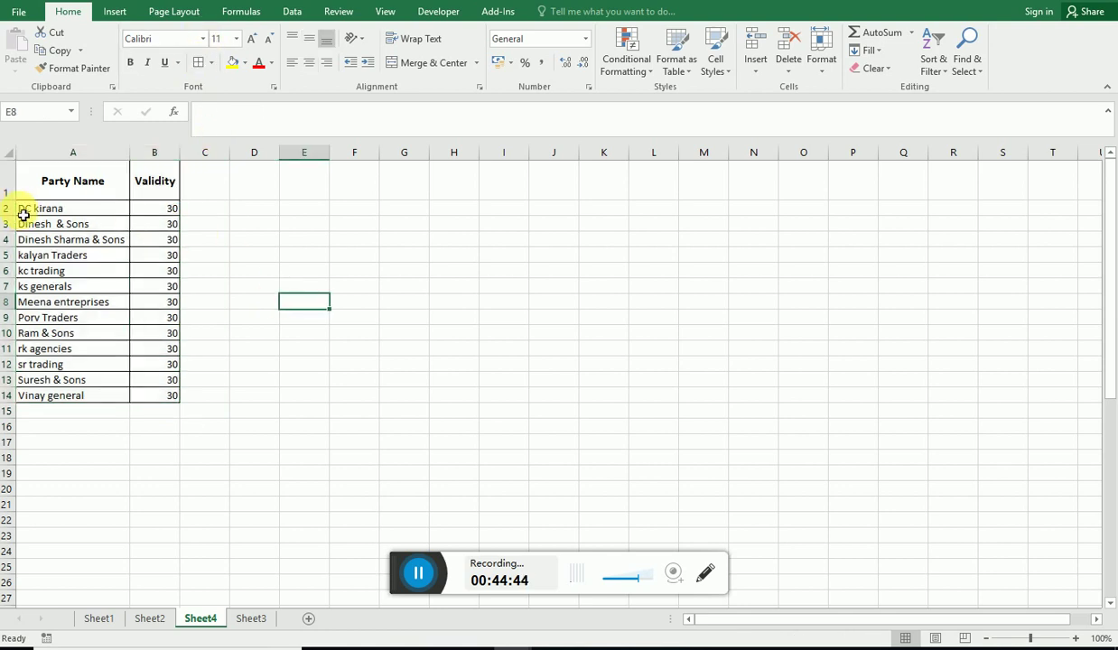
{"action": "mouse_move", "coordinate": [18, 215]}
{"action": "left_mouse_down"}
{"action": "mouse_move", "coordinate": [10, 395]}
{"action": "mouse_move", "coordinate": [15, 370]}
{"action": "left_mouse_up"}
{"action": "left_click", "coordinate": [220, 335]}
Step: Centre the validity values in B2:B14 and widen column A
{"action": "mouse_move", "coordinate": [158, 216]}
{"action": "left_mouse_down"}
{"action": "mouse_move", "coordinate": [153, 476]}
{"action": "mouse_move", "coordinate": [62, 474]}
{"action": "left_mouse_up"}
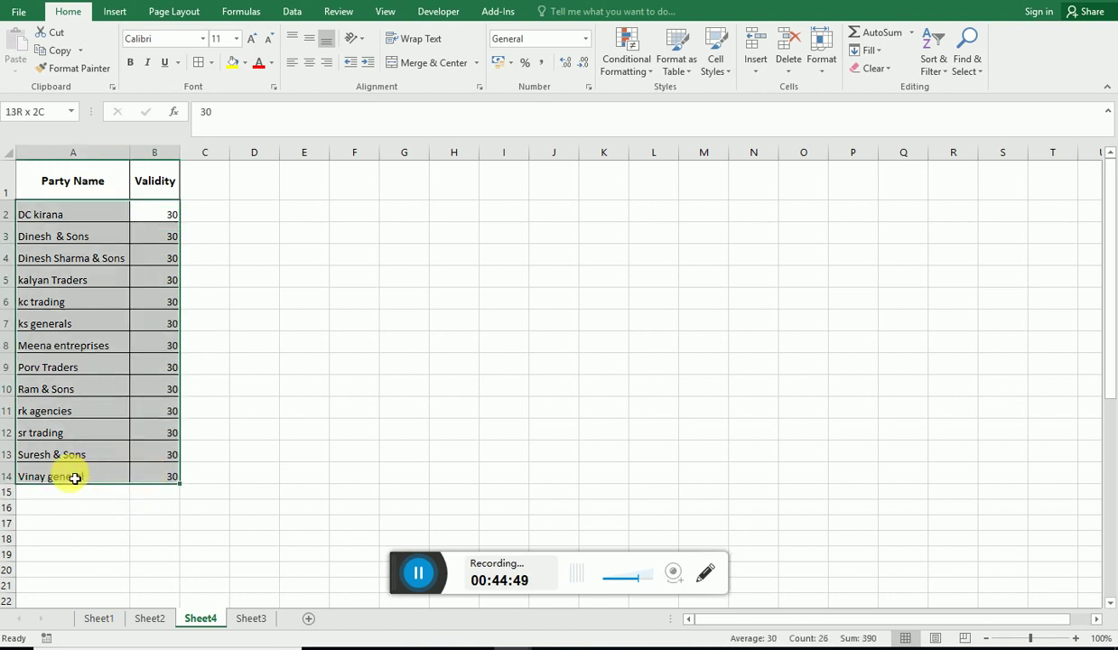
{"action": "left_click", "coordinate": [308, 38]}
{"action": "left_click_drag", "start_coordinate": [172, 213], "coordinate": [145, 477]}
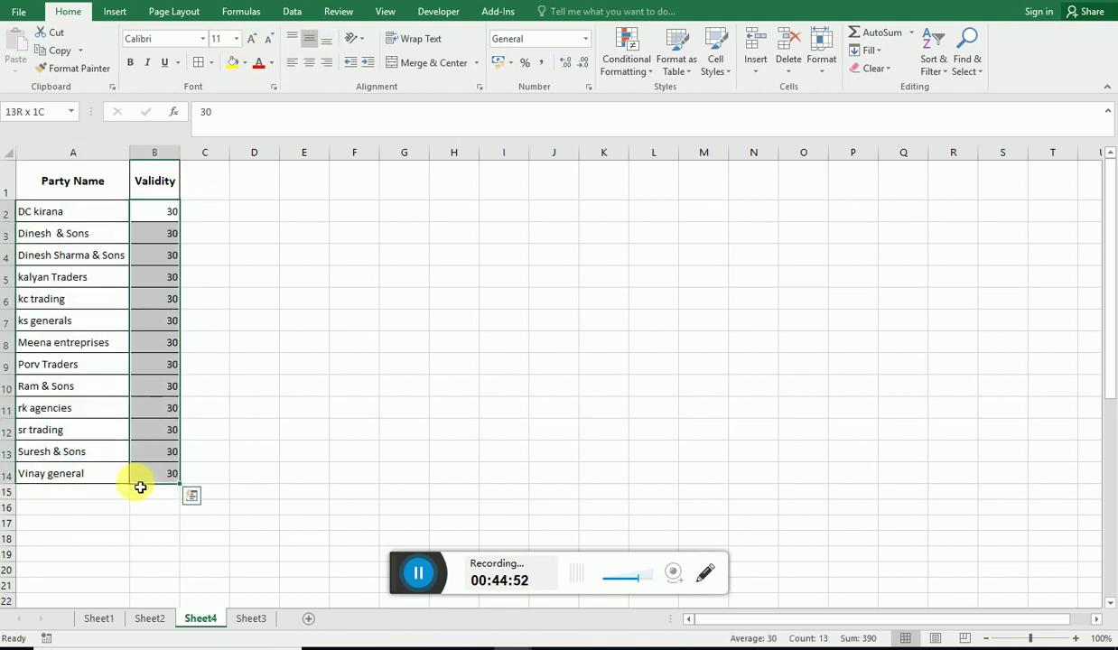
{"action": "left_click", "coordinate": [307, 65]}
{"action": "left_click", "coordinate": [297, 367]}
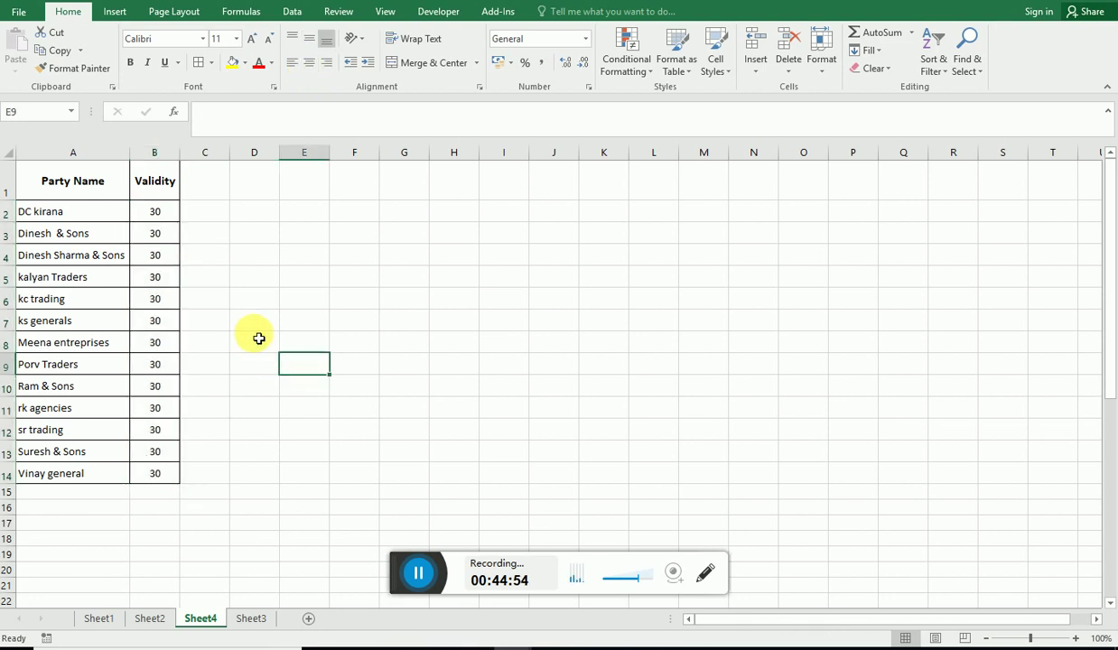
{"action": "left_click", "coordinate": [127, 173]}
{"action": "left_click_drag", "start_coordinate": [136, 169], "coordinate": [183, 169]}
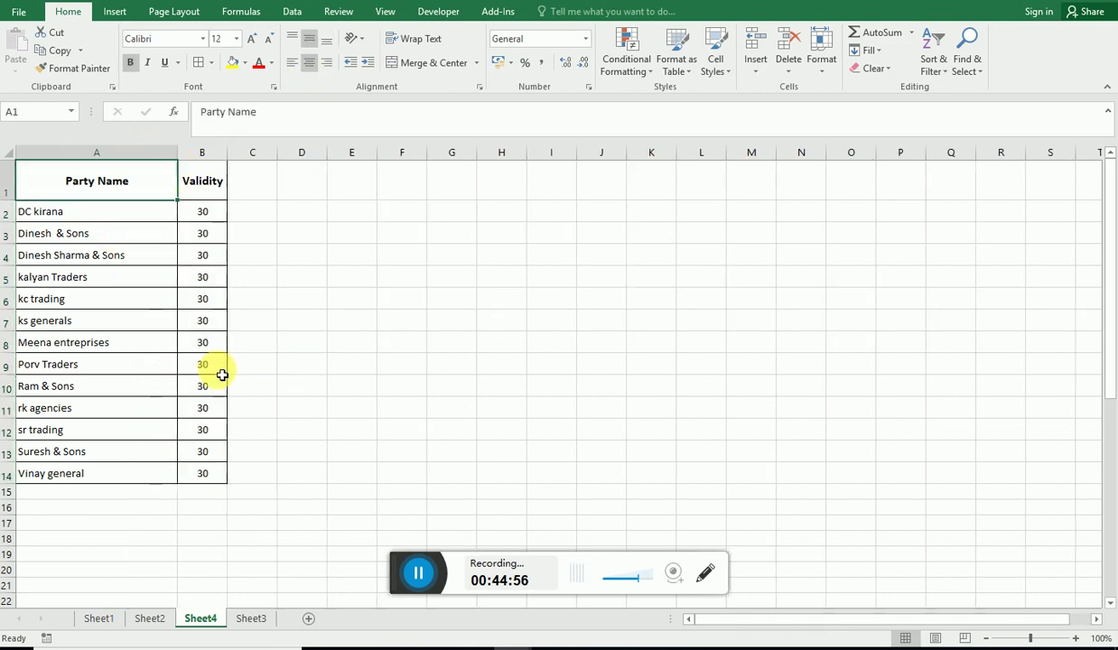
{"action": "left_click", "coordinate": [60, 212]}
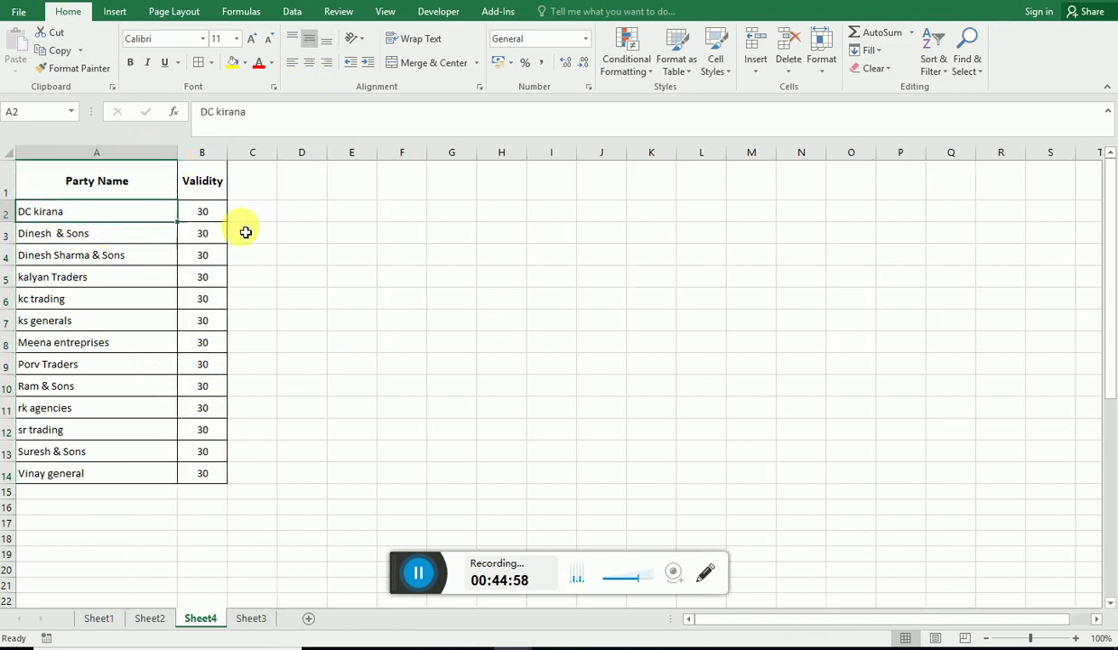
{"action": "left_click_drag", "start_coordinate": [143, 217], "coordinate": [185, 218]}
Step: On Sheet2, check the B7 party name formula and select the first Validity cell C6
{"action": "left_click", "coordinate": [150, 618]}
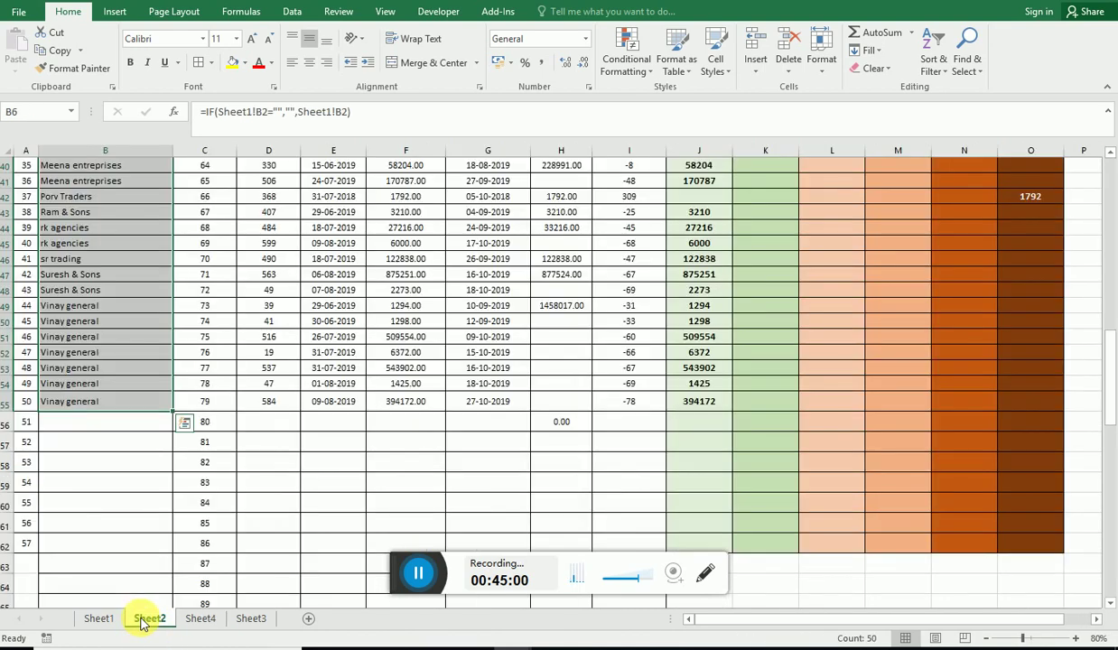
{"action": "left_click", "coordinate": [194, 297]}
{"action": "scroll", "coordinate": [261, 330], "scroll_direction": "up", "scroll_amount": 7}
{"action": "scroll", "coordinate": [261, 330], "scroll_direction": "up", "scroll_amount": 6}
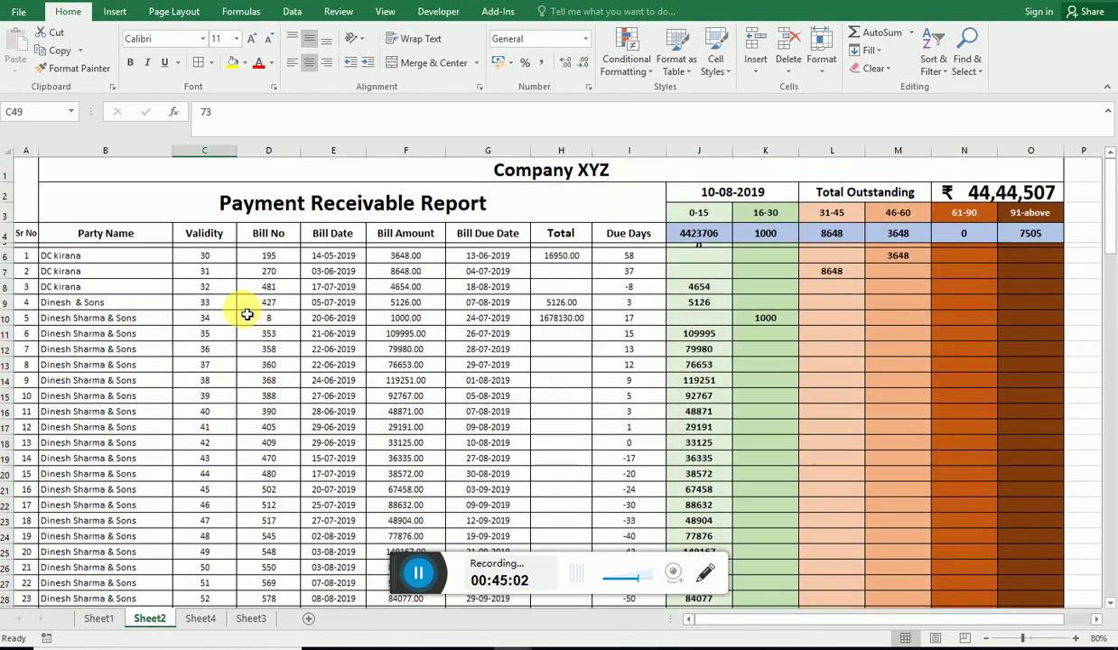
{"action": "key", "text": "ctrl+Up"}
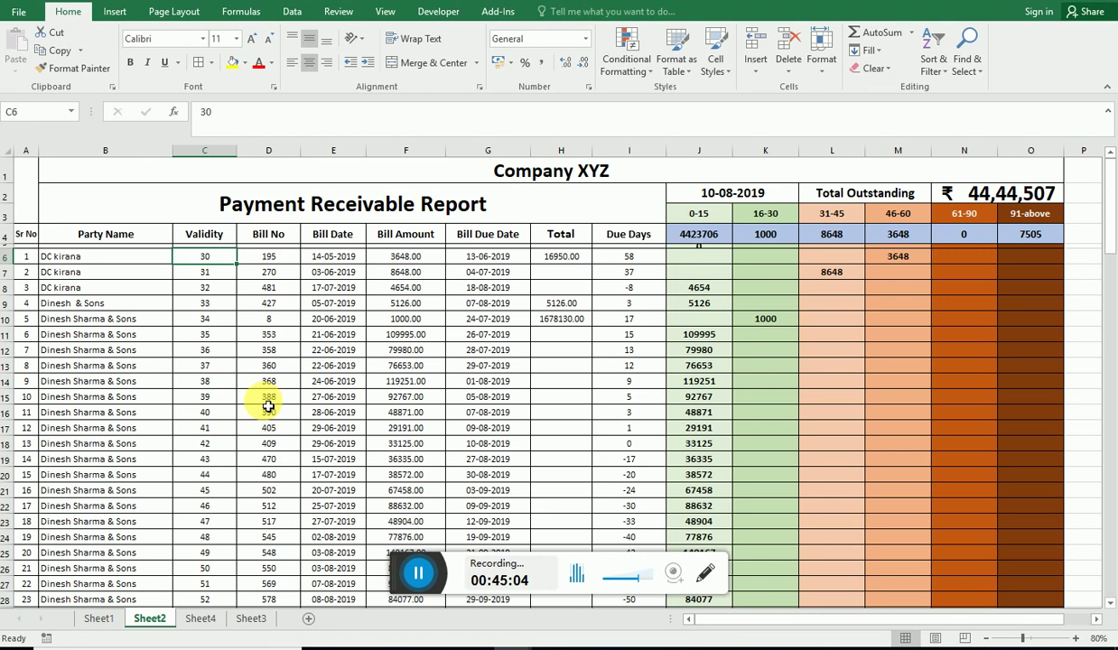
{"action": "left_click", "coordinate": [102, 274]}
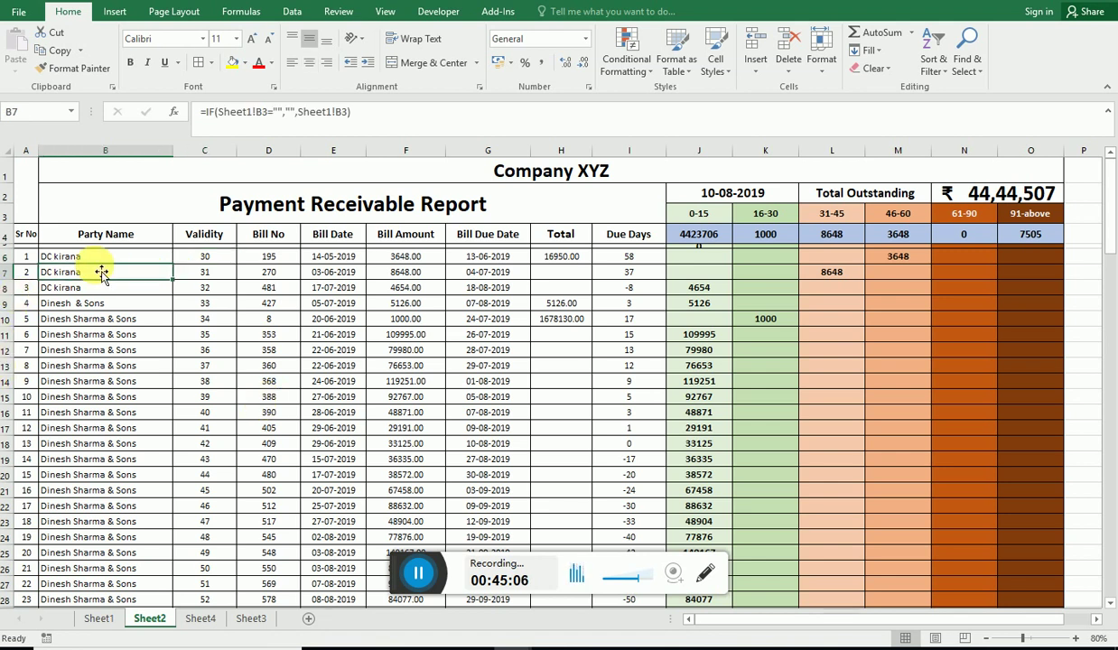
{"action": "key", "text": "Right"}
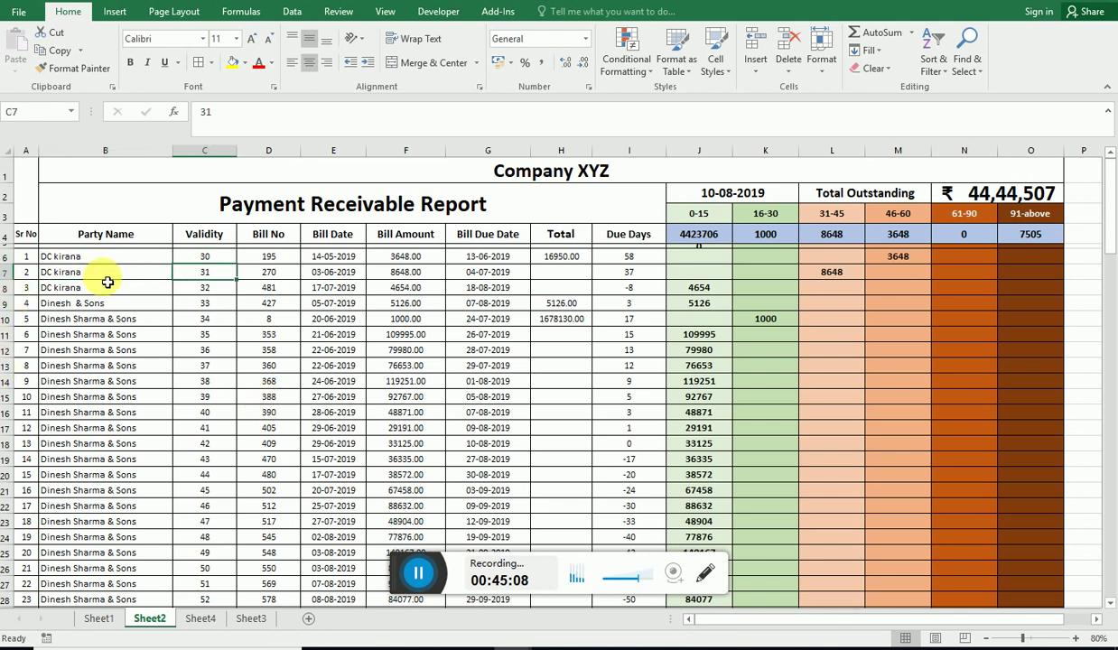
{"action": "key", "text": "Up"}
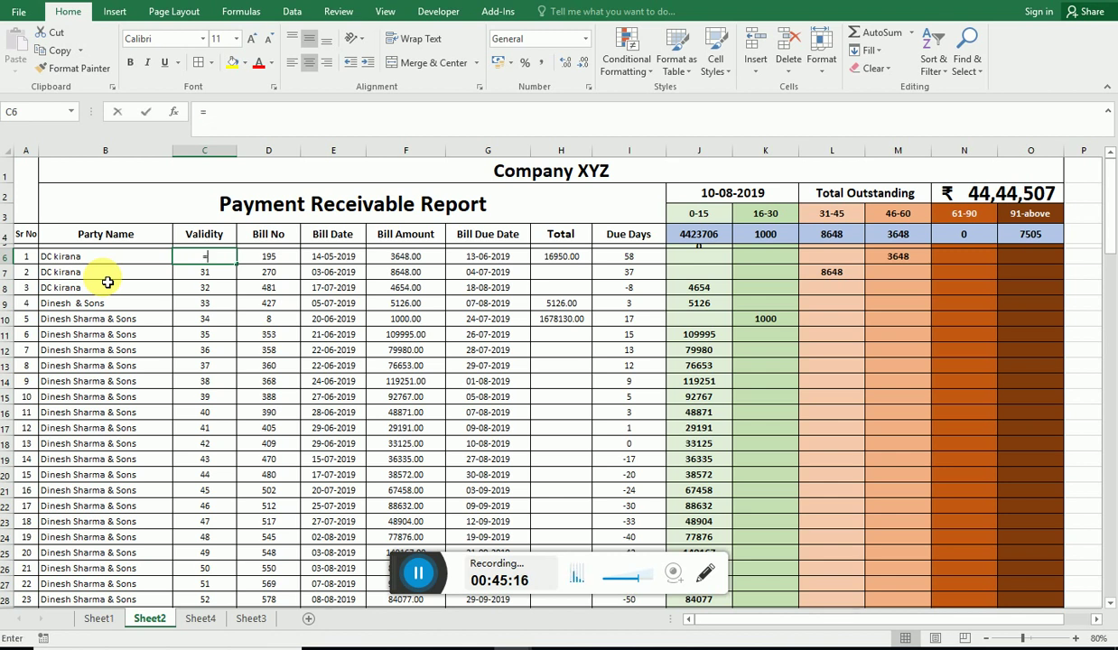
Step: Insert a VLOOKUP in C6, choosing it from the All functions category
{"action": "left_click", "coordinate": [174, 111]}
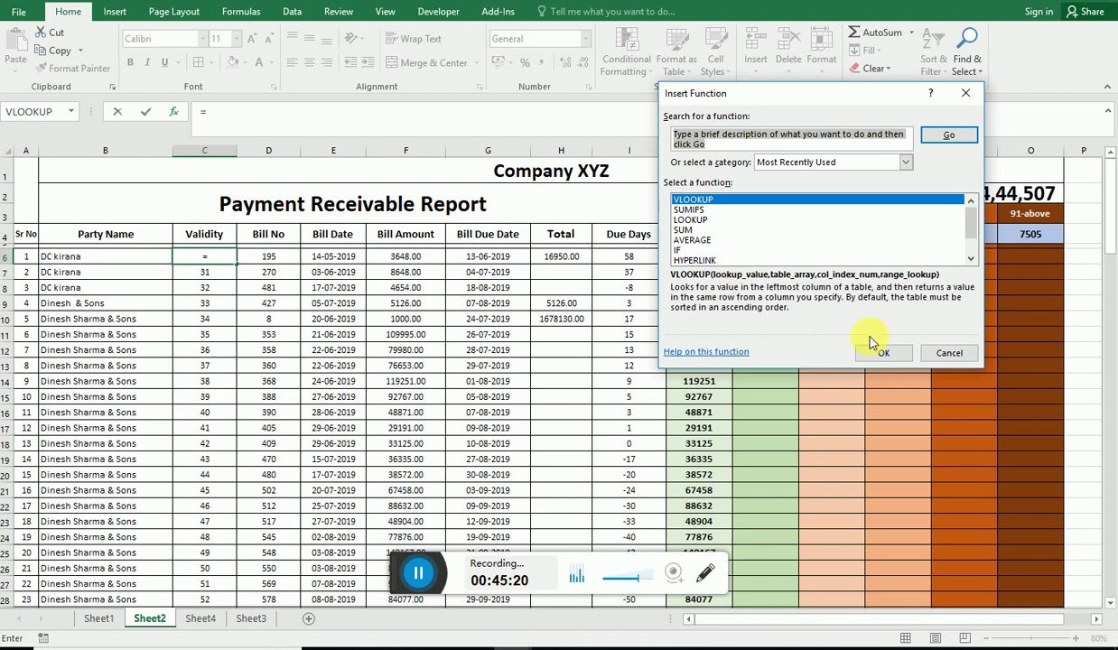
{"action": "left_click", "coordinate": [703, 203]}
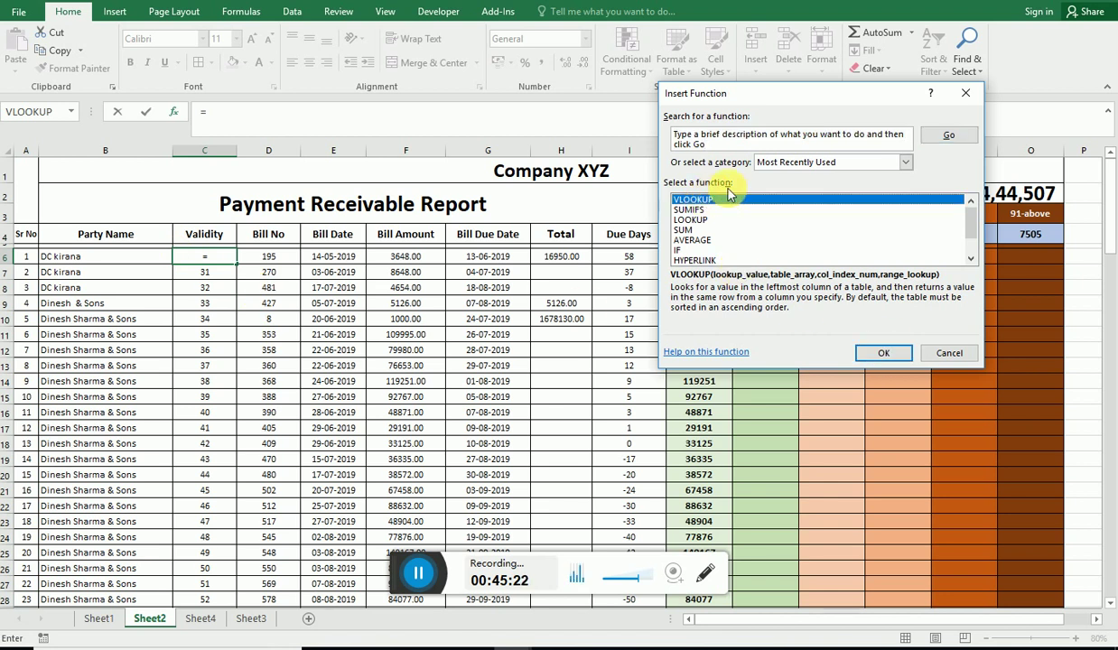
{"action": "left_click", "coordinate": [810, 163]}
{"action": "left_click", "coordinate": [794, 186]}
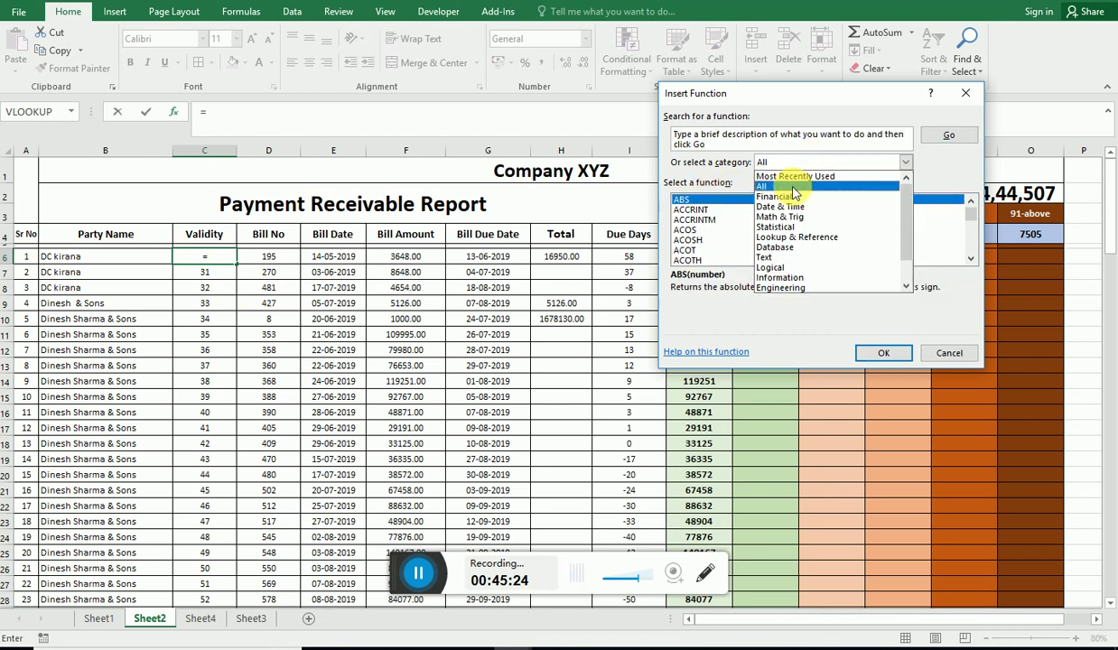
{"action": "left_click", "coordinate": [689, 240]}
{"action": "key", "text": "v"}
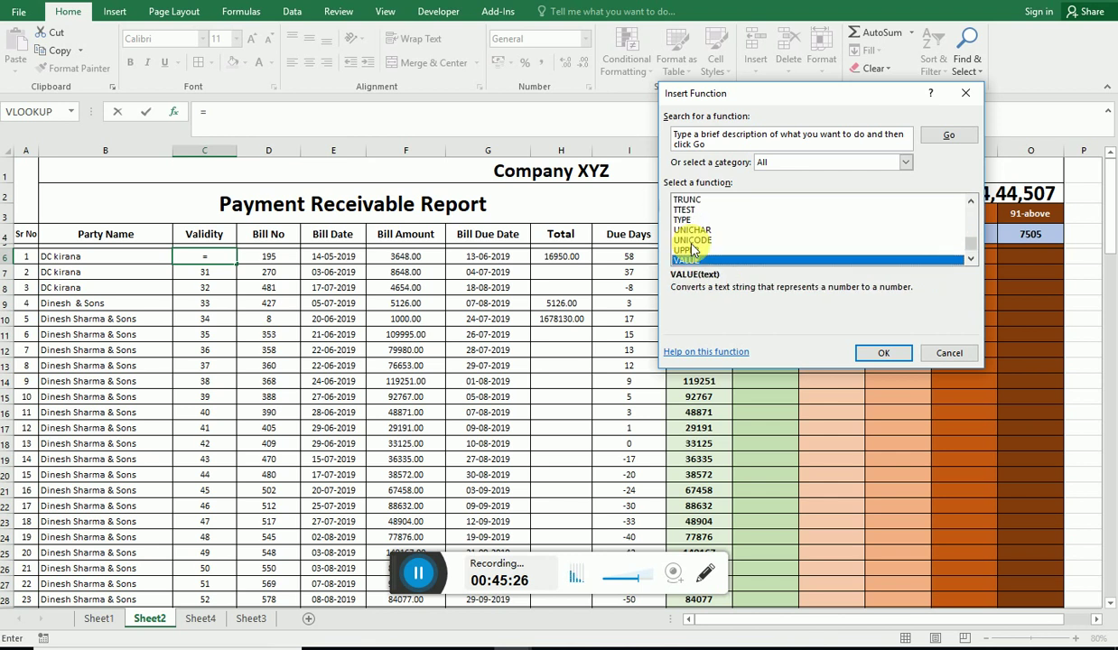
{"action": "key", "text": "Down"}
{"action": "key", "text": "Down"}
{"action": "key", "text": "Down"}
{"action": "key", "text": "Down"}
{"action": "key", "text": "Down"}
{"action": "key", "text": "Down"}
{"action": "key", "text": "Down"}
{"action": "key", "text": "Down"}
{"action": "left_click", "coordinate": [693, 240]}
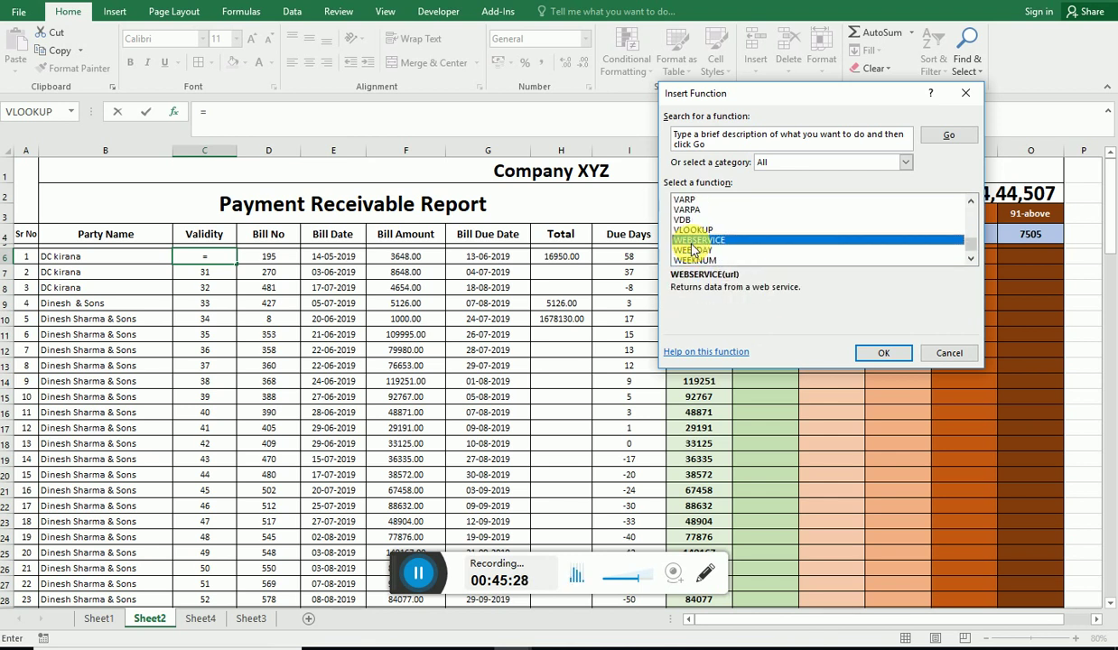
{"action": "left_click", "coordinate": [889, 352]}
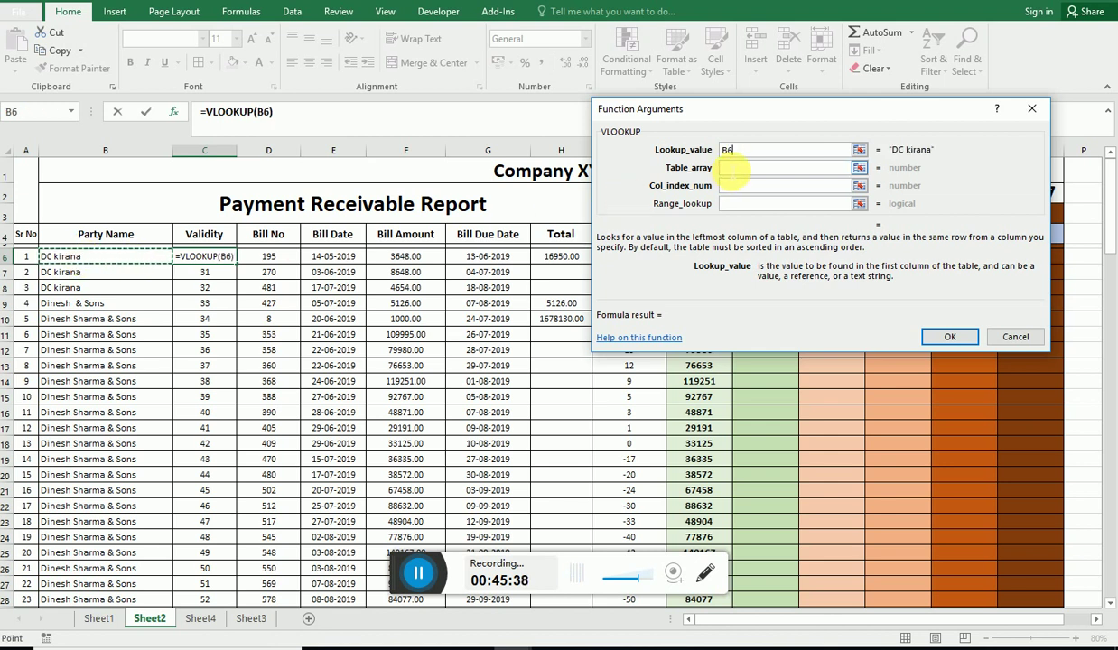
Step: Finish the lookup with table Sheet4!A2:B50, column 2 and exact match 0
{"action": "left_click", "coordinate": [713, 169]}
{"action": "left_click", "coordinate": [201, 619]}
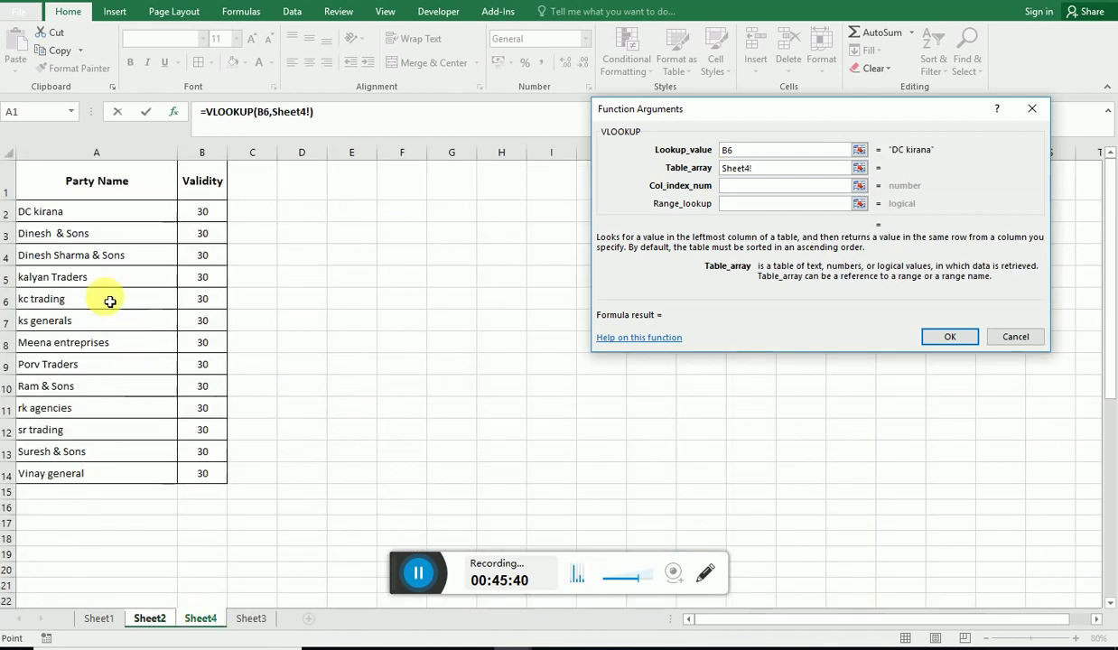
{"action": "left_click", "coordinate": [100, 213]}
{"action": "mouse_move", "coordinate": [100, 215]}
{"action": "left_mouse_down"}
{"action": "mouse_move", "coordinate": [216, 637]}
{"action": "mouse_move", "coordinate": [215, 611]}
{"action": "left_mouse_up"}
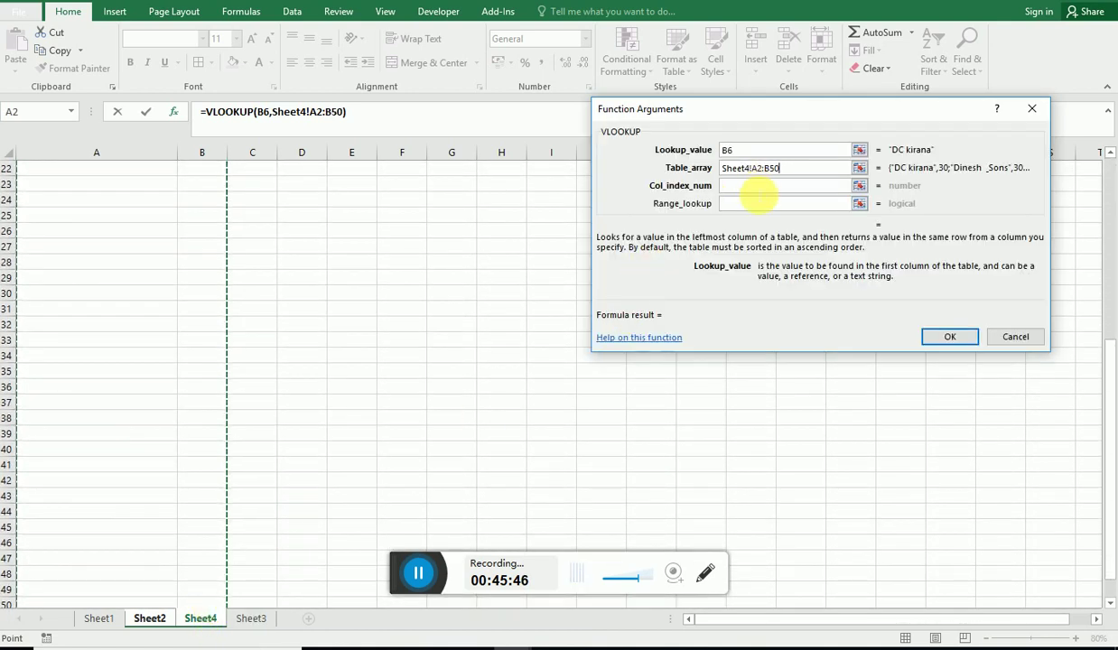
{"action": "left_click", "coordinate": [757, 188]}
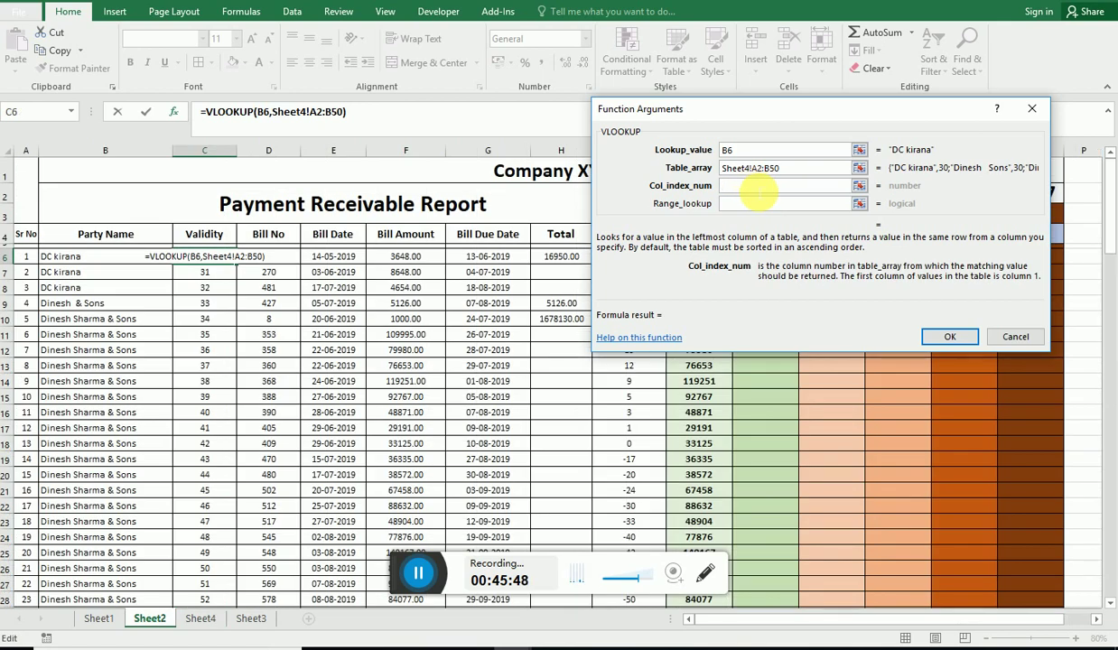
{"action": "type", "text": "2"}
{"action": "key", "text": "Tab"}
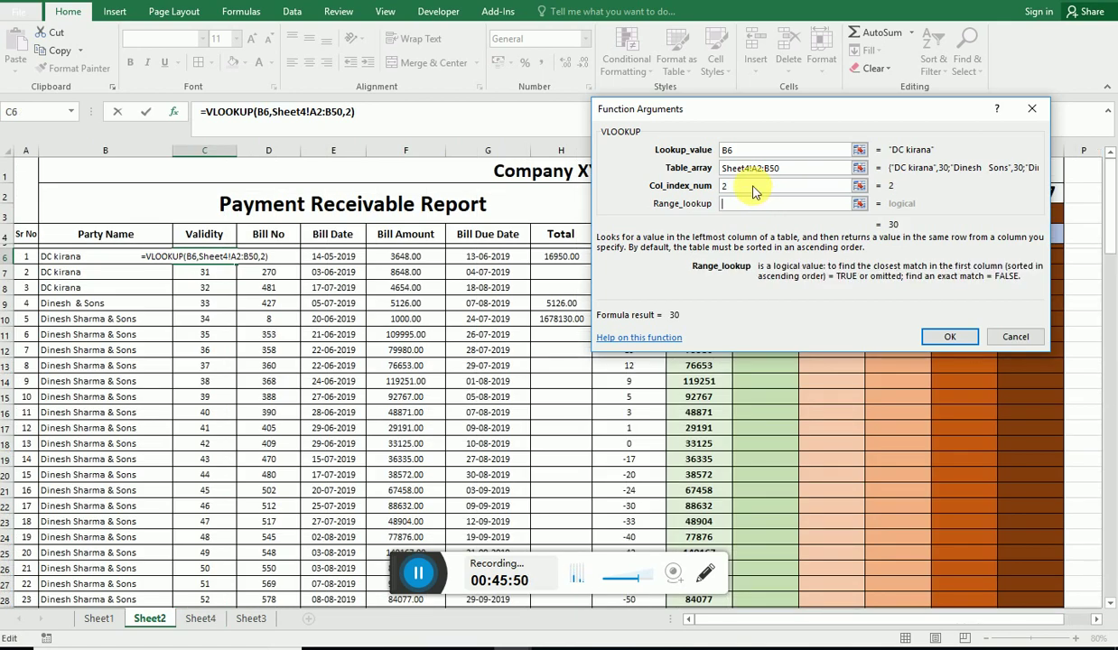
{"action": "type", "text": "0"}
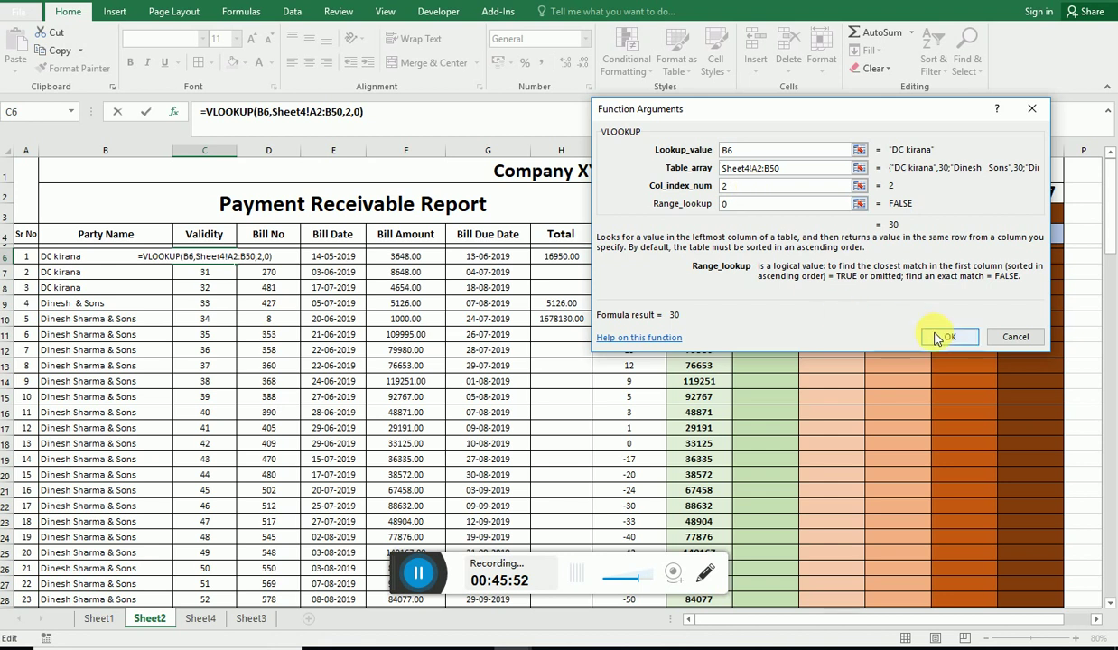
{"action": "left_click", "coordinate": [945, 336]}
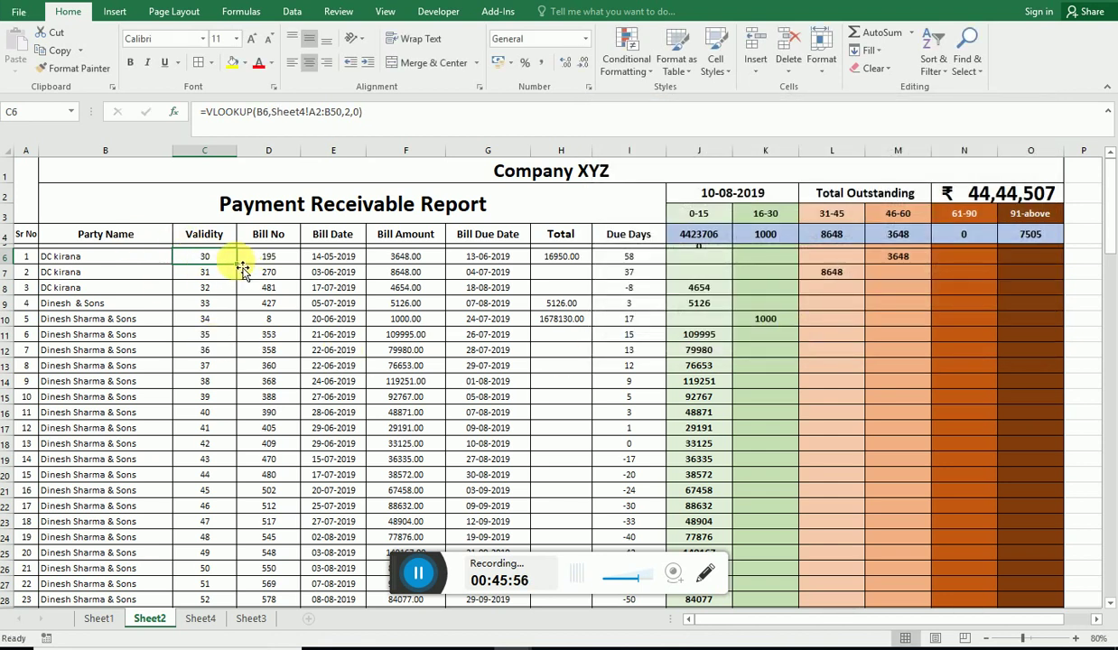
Step: Fill C6's VLOOKUP down column C to row 55
{"action": "left_click_drag", "start_coordinate": [242, 269], "coordinate": [232, 635]}
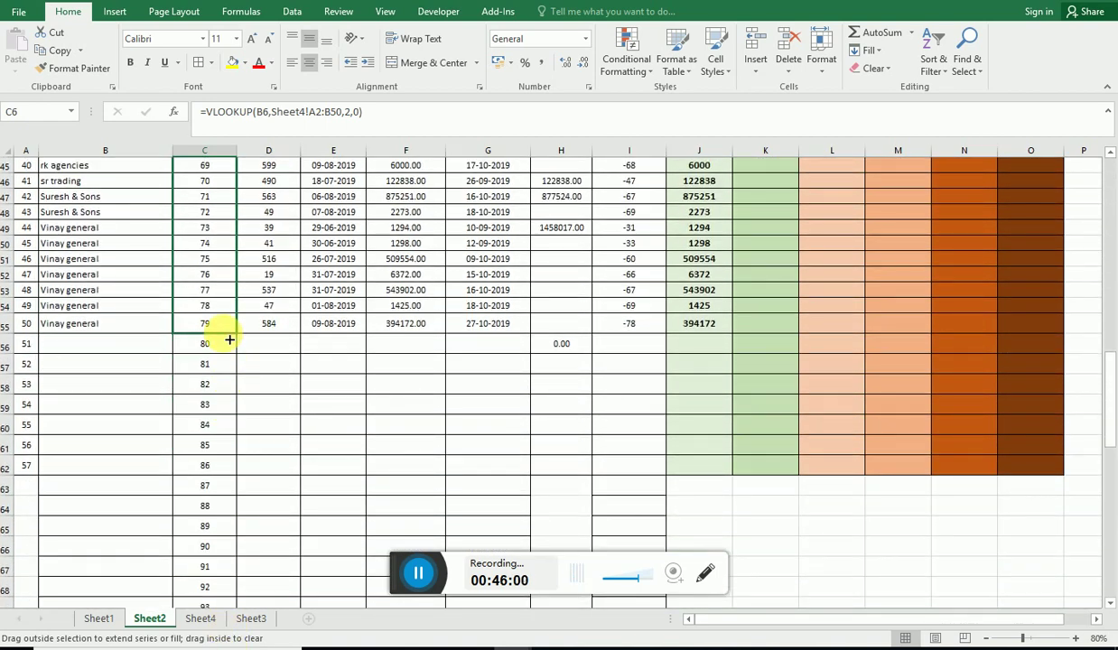
{"action": "left_click_drag", "start_coordinate": [232, 634], "coordinate": [225, 330]}
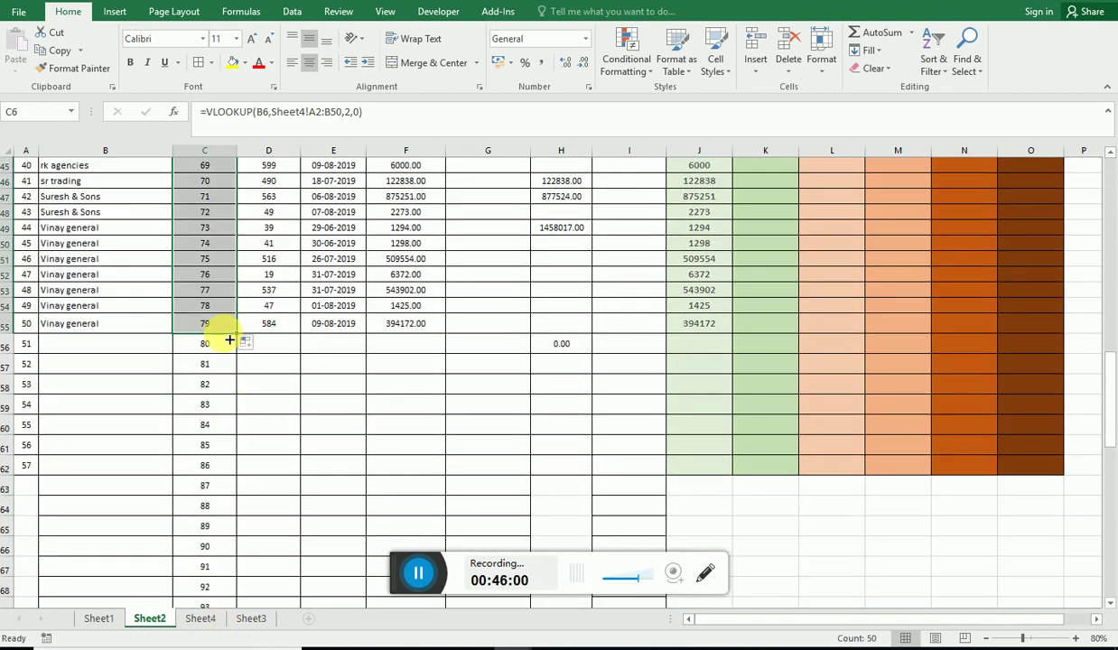
{"action": "scroll", "coordinate": [224, 352], "scroll_direction": "up", "scroll_amount": 6}
{"action": "scroll", "coordinate": [224, 355], "scroll_direction": "up", "scroll_amount": 6}
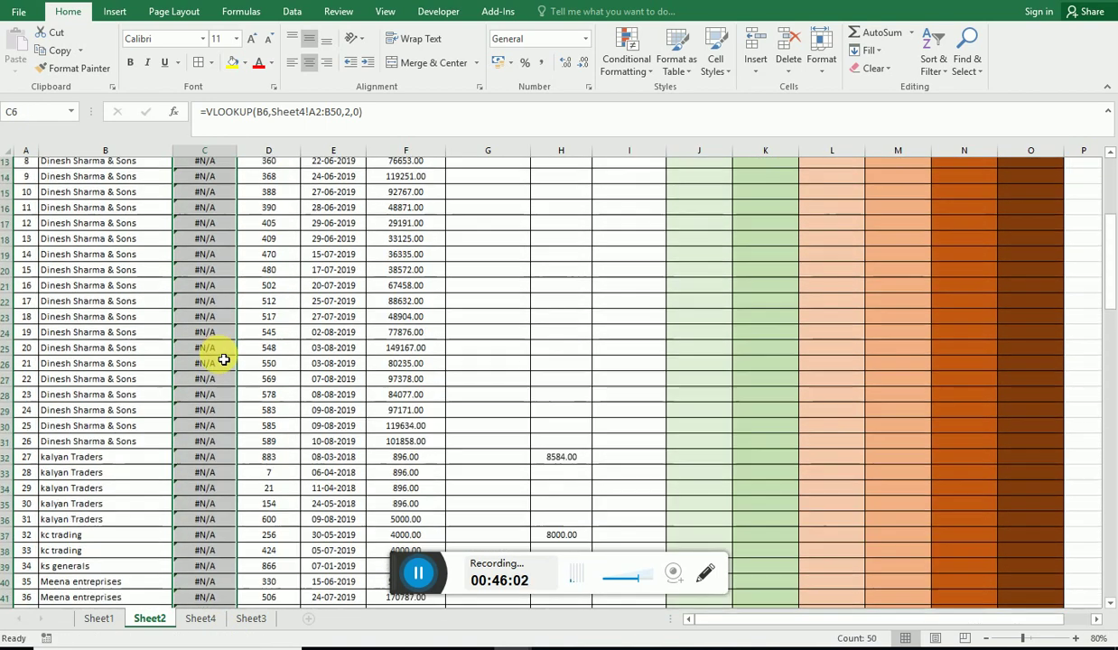
{"action": "scroll", "coordinate": [224, 358], "scroll_direction": "up", "scroll_amount": 3}
{"action": "left_click", "coordinate": [217, 264]}
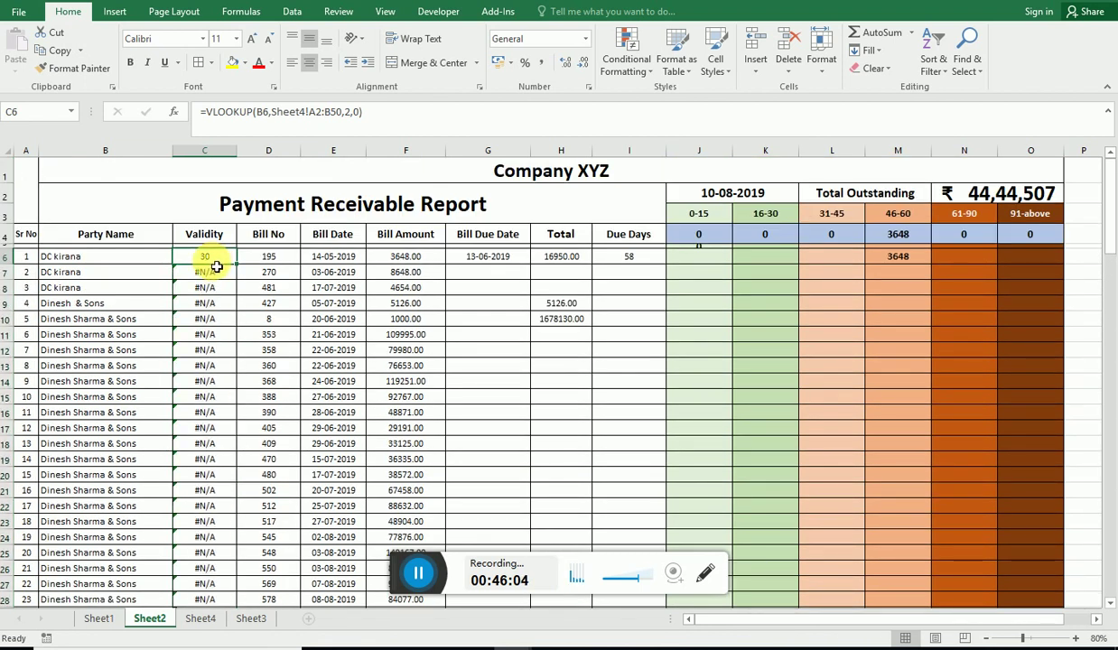
Step: Compare the copied lookups below C6, then edit the Sheet4 range in C6's formula
{"action": "left_click", "coordinate": [206, 318]}
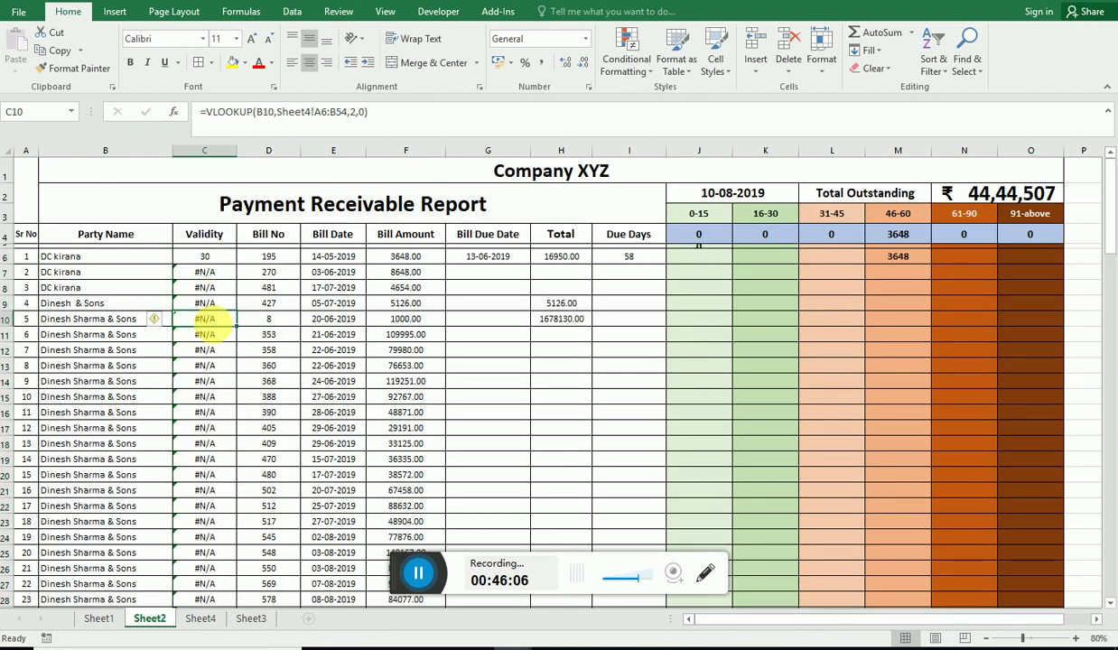
{"action": "left_click", "coordinate": [204, 352]}
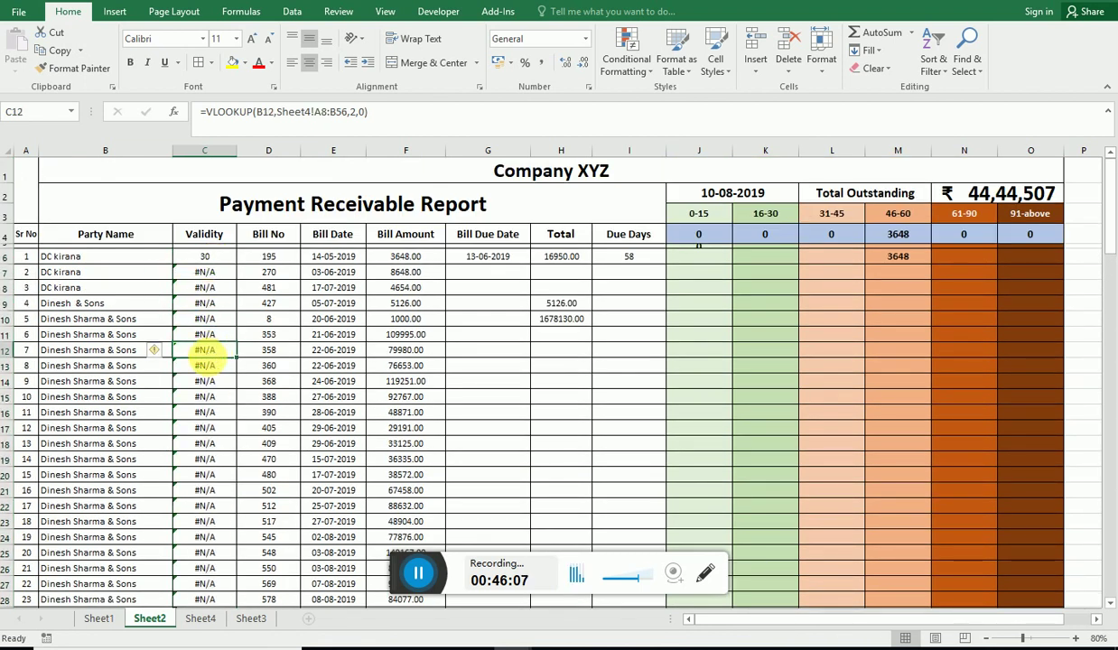
{"action": "left_click", "coordinate": [207, 256]}
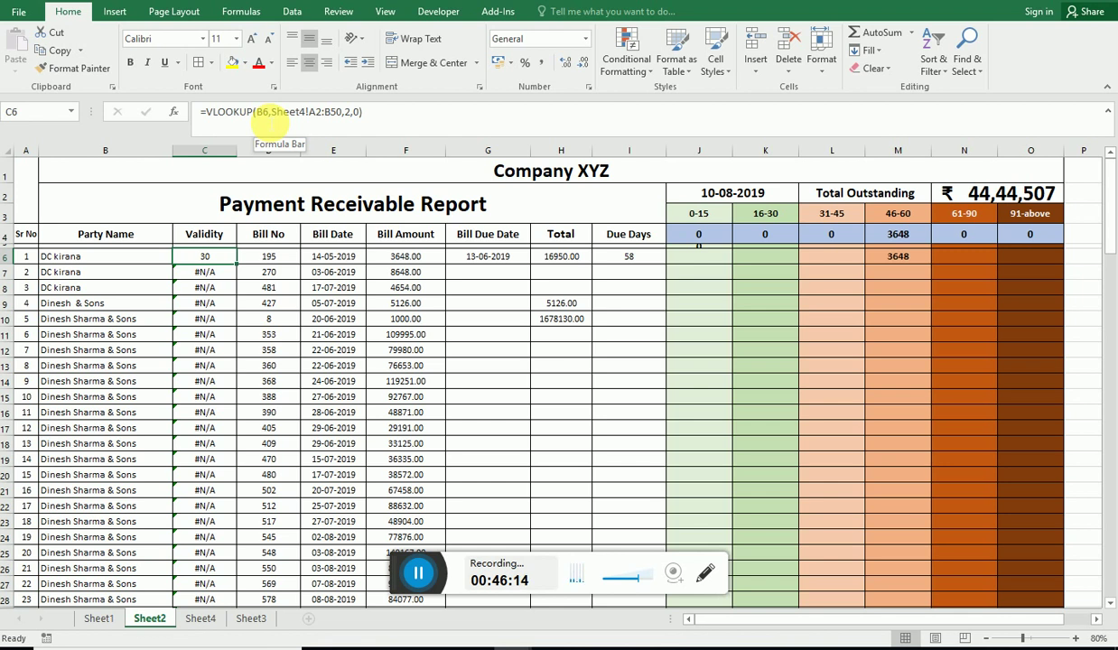
{"action": "left_click", "coordinate": [273, 116]}
{"action": "left_click", "coordinate": [296, 114]}
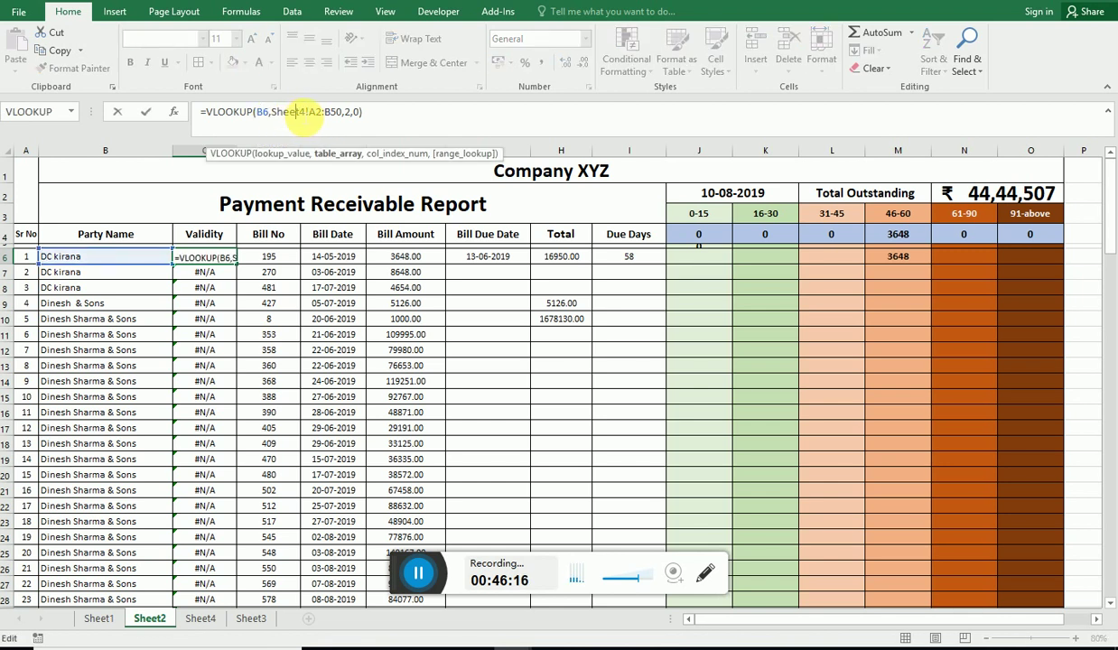
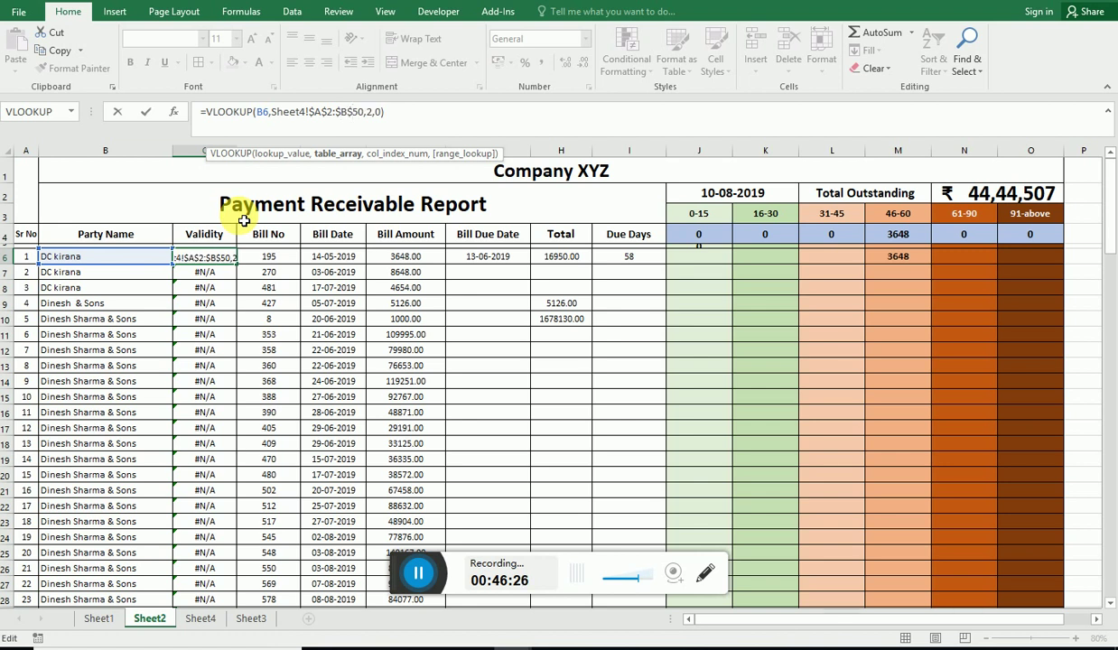
Step: Confirm the VLOOKUP in C6 and fill it down the Validity column
{"action": "key", "text": "Return"}
{"action": "left_click", "coordinate": [232, 257]}
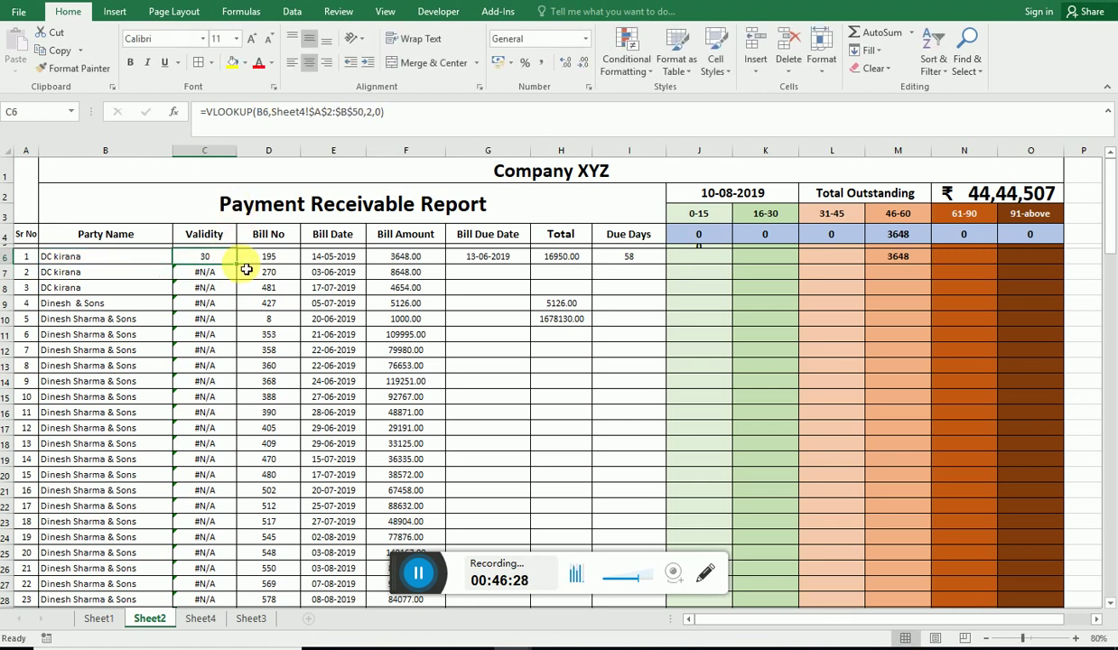
{"action": "double_click", "coordinate": [238, 263]}
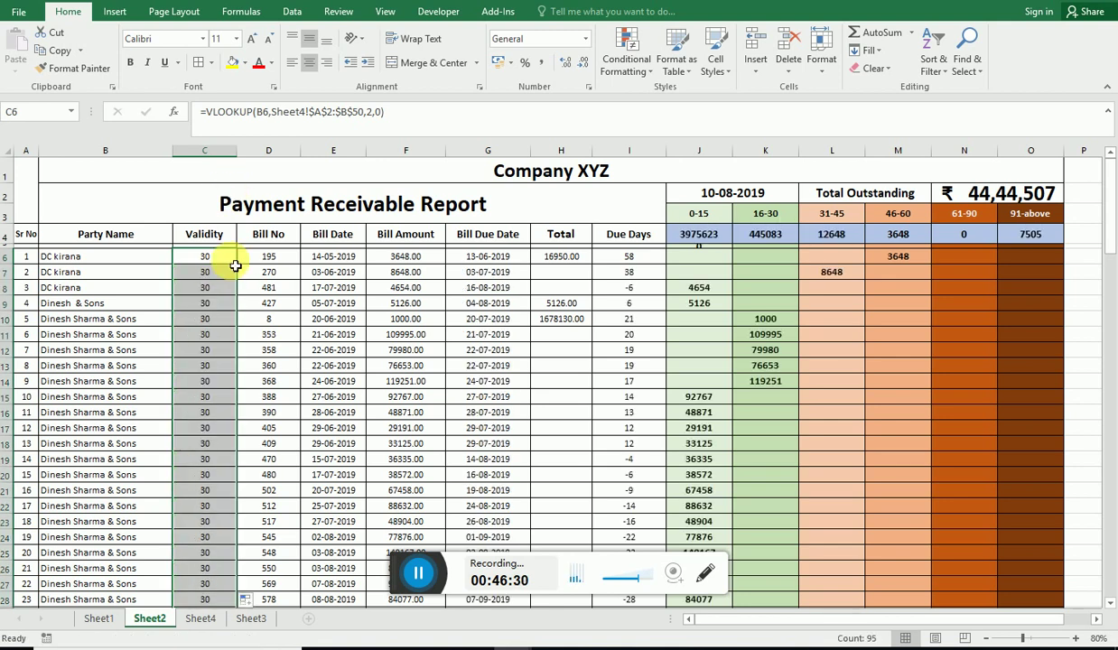
{"action": "scroll", "coordinate": [233, 425], "scroll_direction": "down", "scroll_amount": 3}
{"action": "scroll", "coordinate": [233, 425], "scroll_direction": "down", "scroll_amount": 2}
{"action": "scroll", "coordinate": [225, 439], "scroll_direction": "down", "scroll_amount": 5}
{"action": "scroll", "coordinate": [225, 439], "scroll_direction": "down", "scroll_amount": 2}
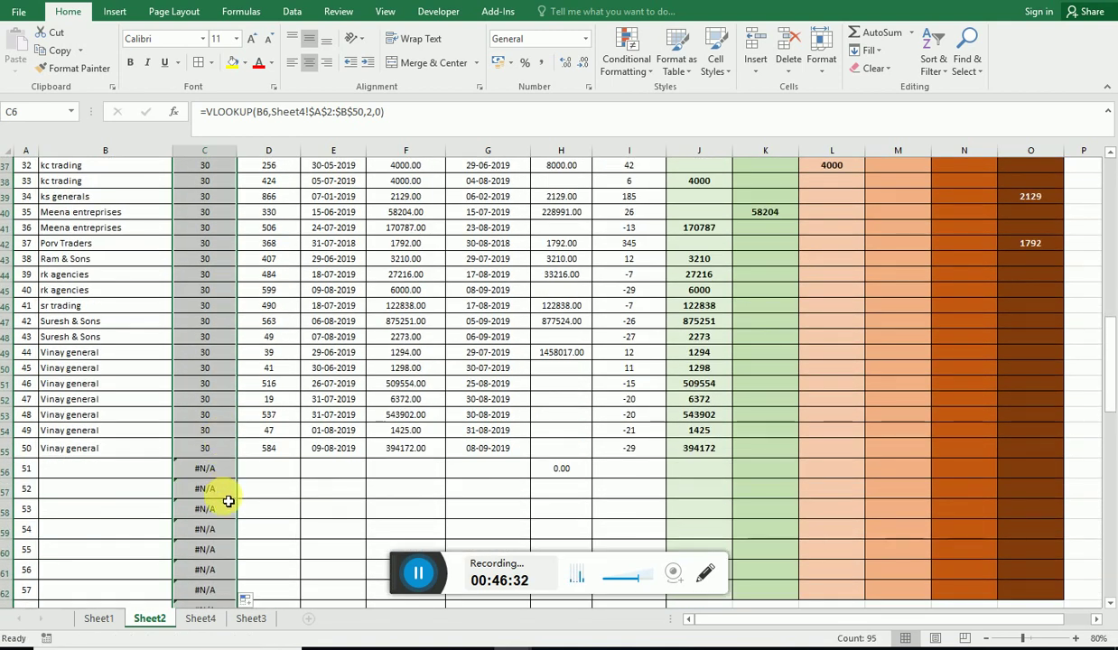
Step: Inspect the #N/A validity and the bill date, due date and amount formulas in row 56
{"action": "left_click", "coordinate": [221, 471]}
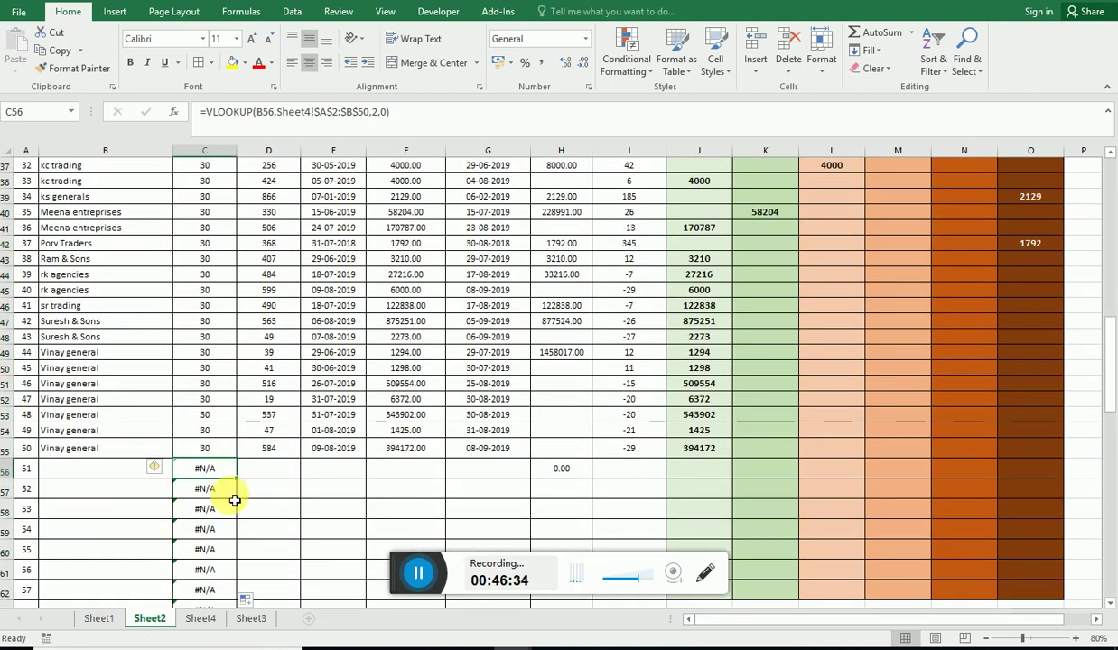
{"action": "left_click", "coordinate": [355, 465]}
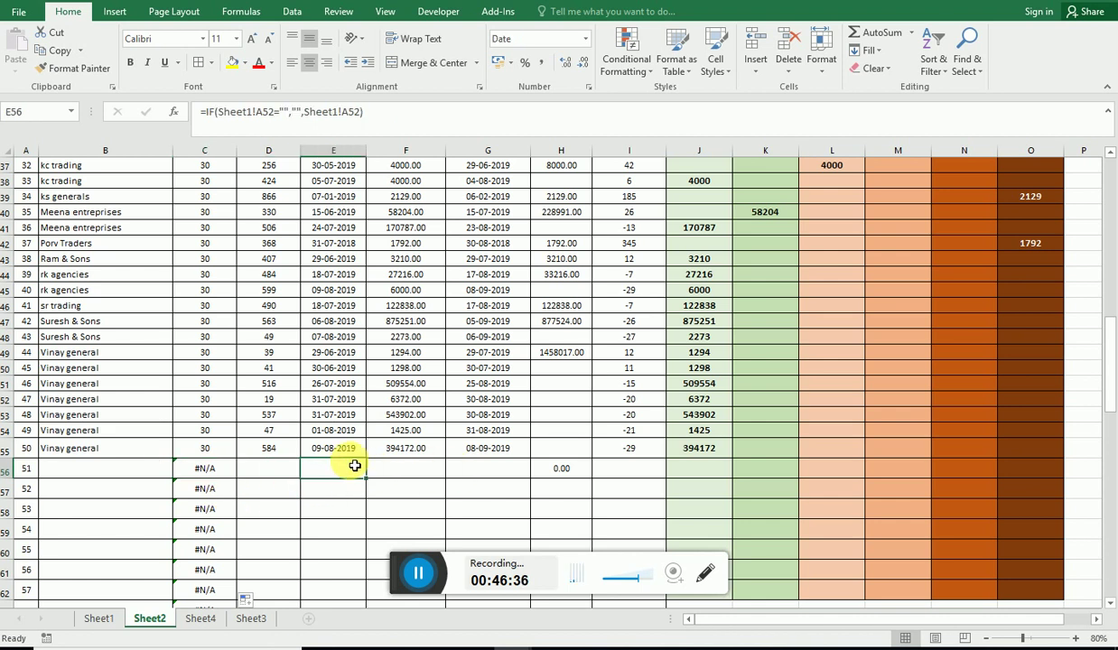
{"action": "left_click", "coordinate": [458, 474]}
{"action": "left_click", "coordinate": [413, 469]}
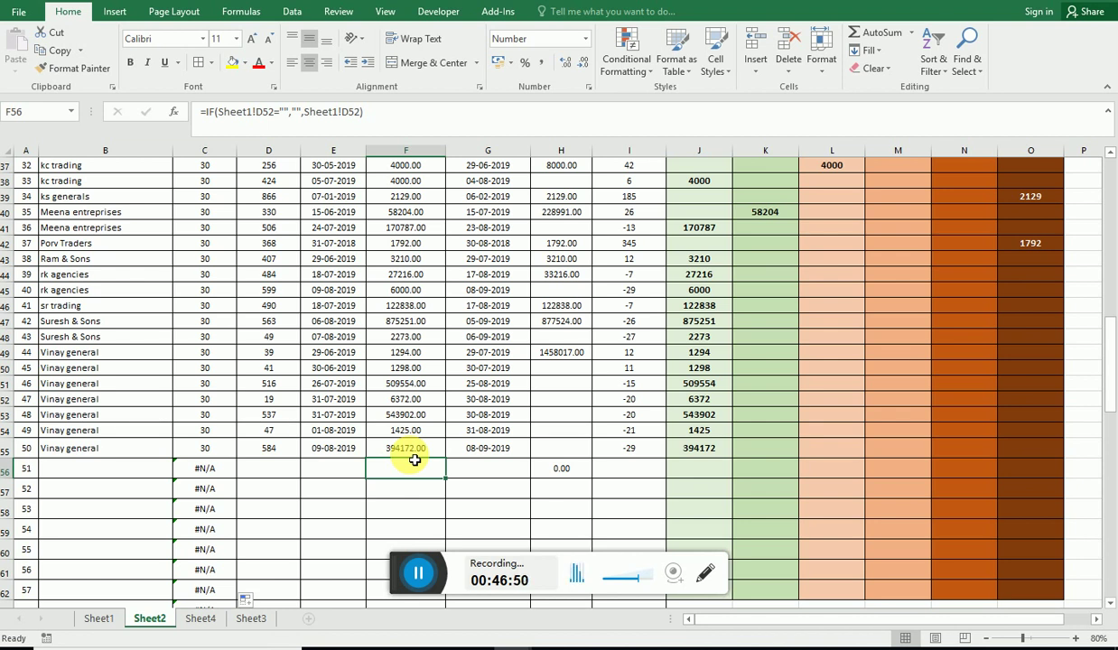
{"action": "key", "text": "Right"}
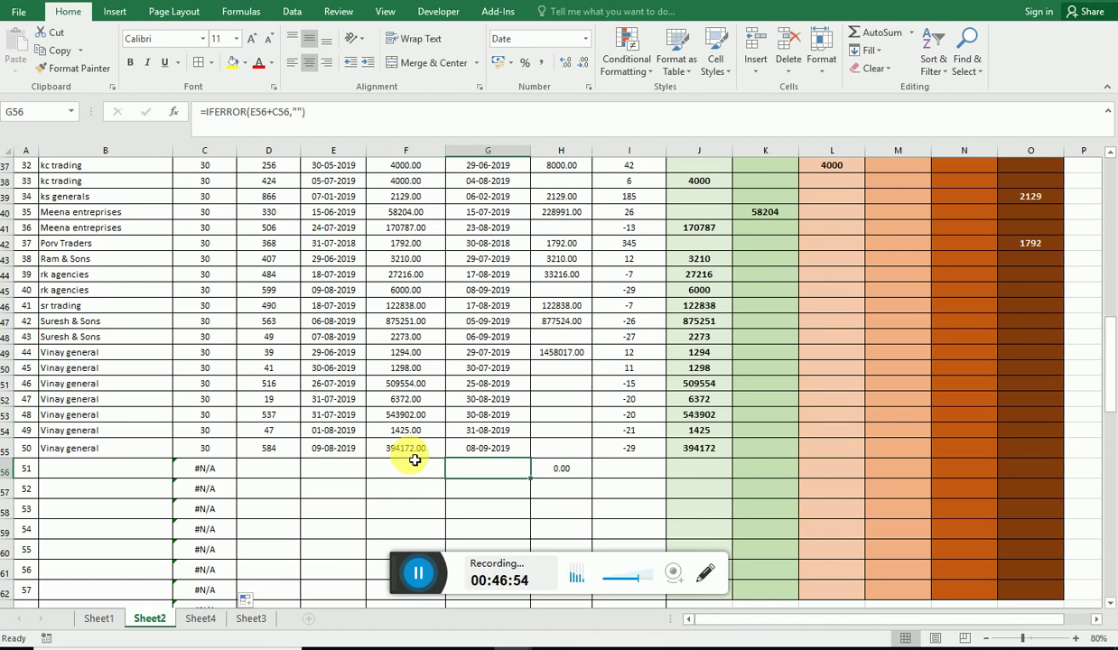
{"action": "key", "text": "Left"}
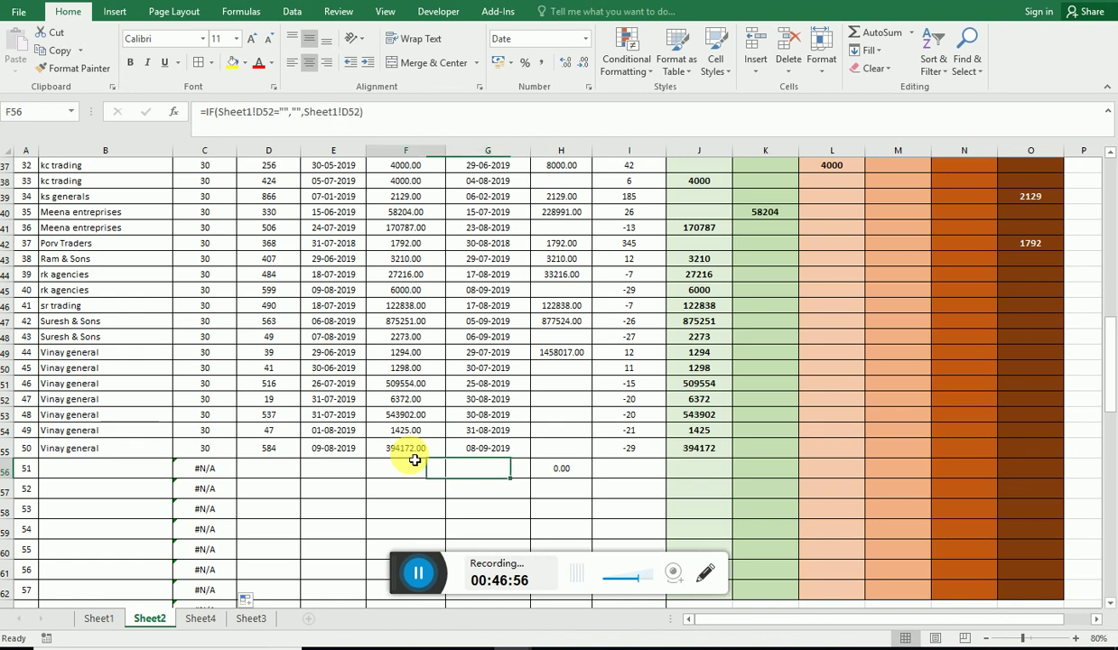
{"action": "key", "text": "Left"}
{"action": "key", "text": "Left"}
{"action": "key", "text": "Left"}
{"action": "key", "text": "ctrl+Up"}
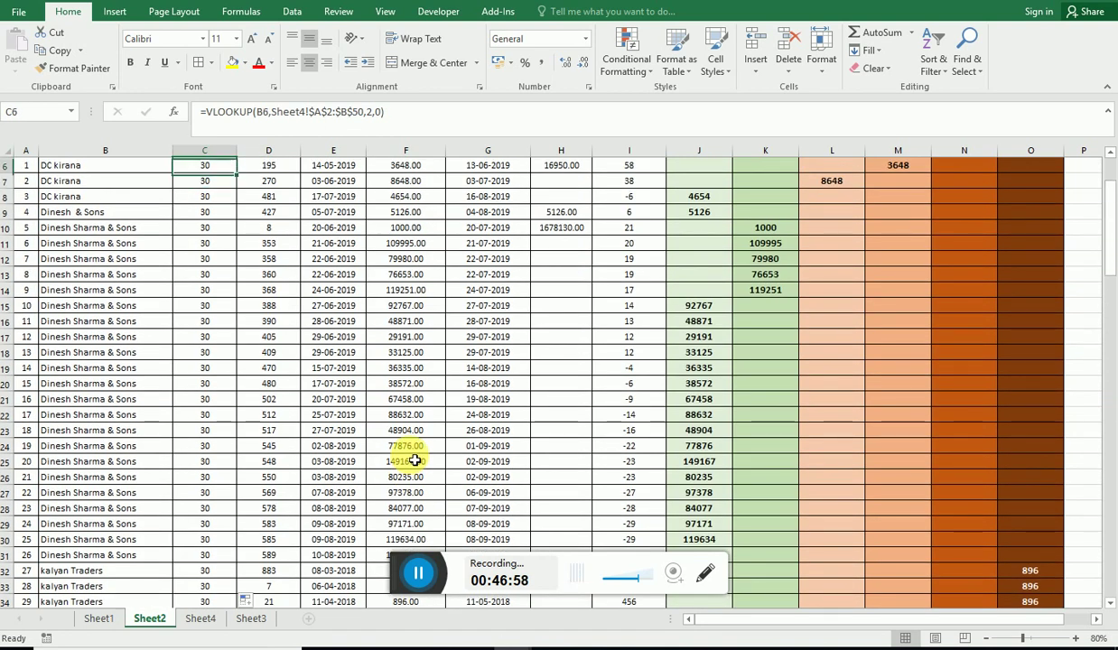
Step: Wrap the C6 VLOOKUP in IFERROR with a blank "" fallback
{"action": "key", "text": "F2"}
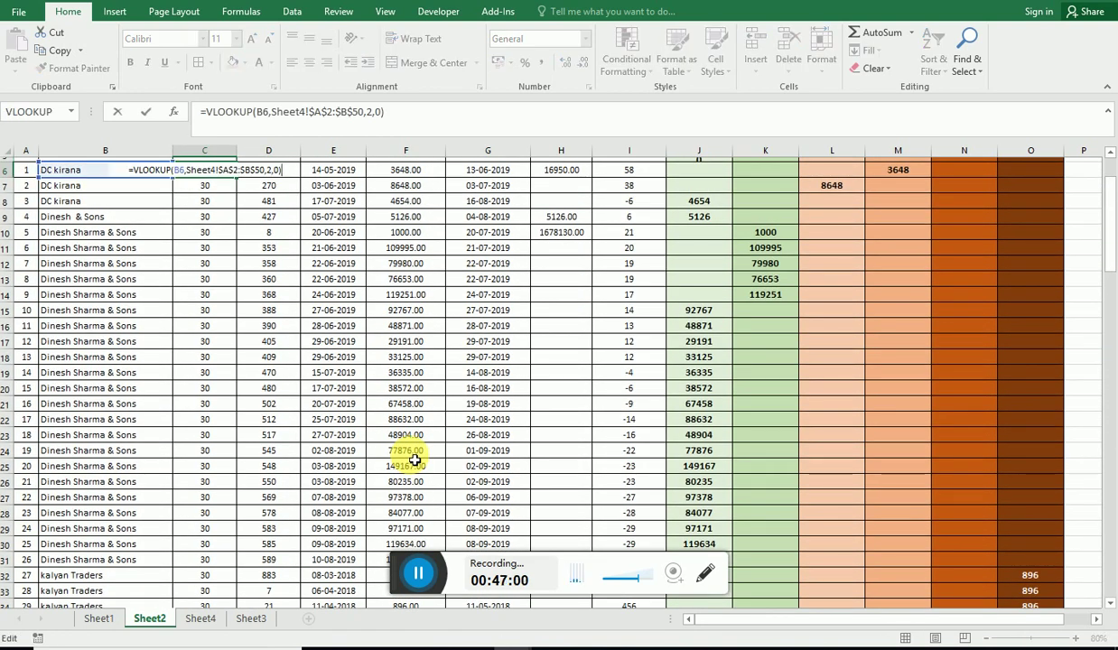
{"action": "key", "text": "Home"}
{"action": "key", "text": "Right"}
{"action": "type", "text": "if"}
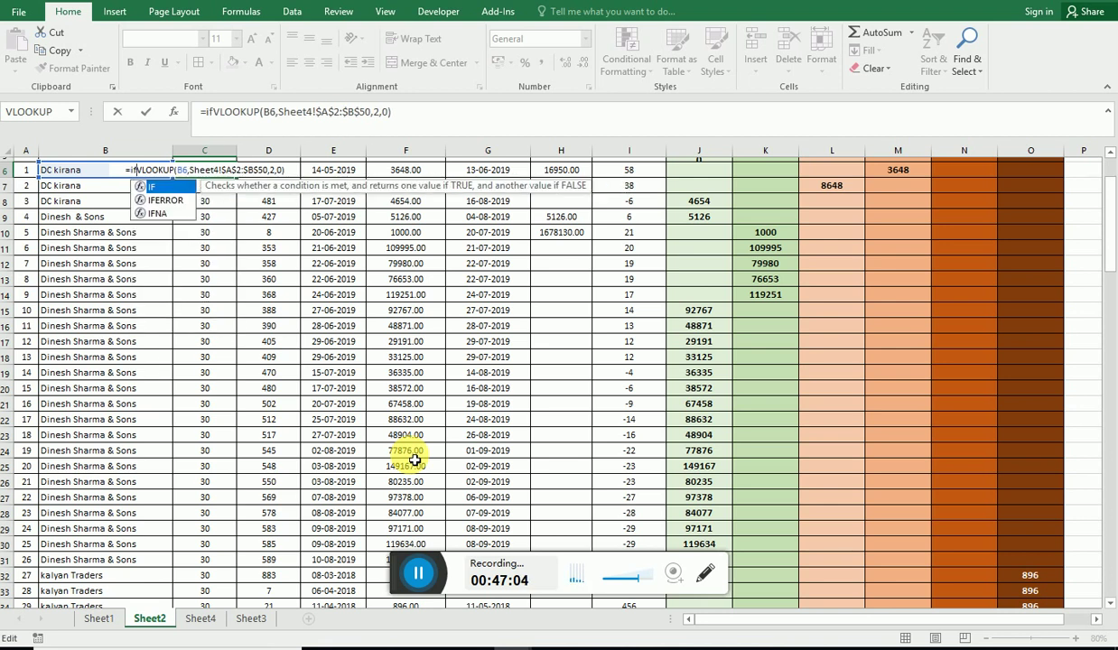
{"action": "type", "text": "e"}
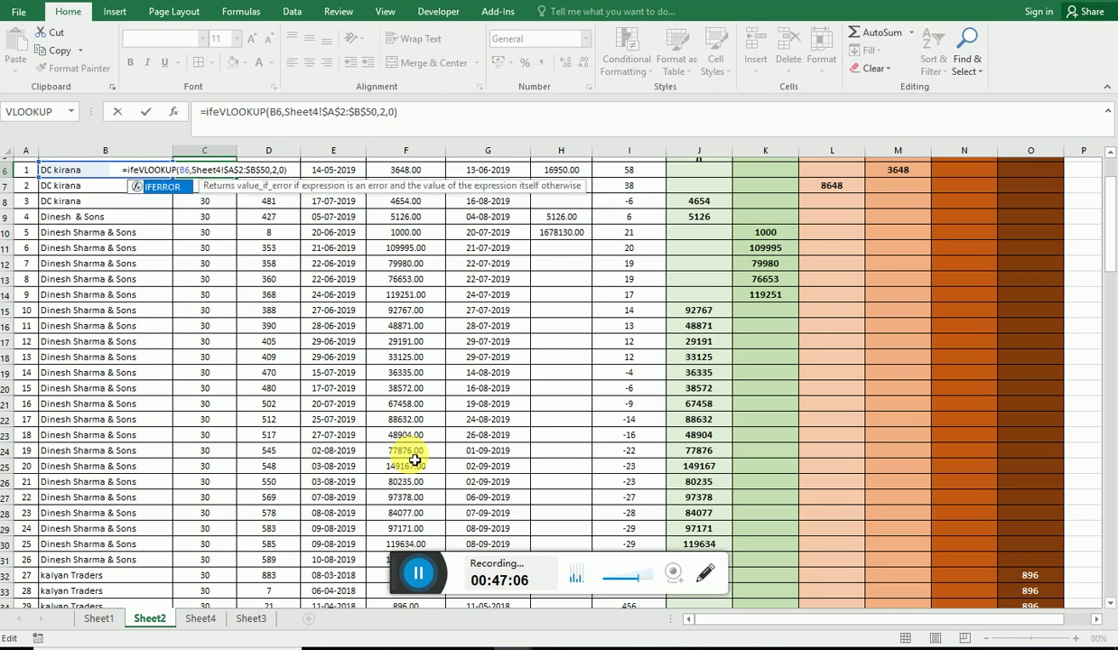
{"action": "type", "text": "rror"}
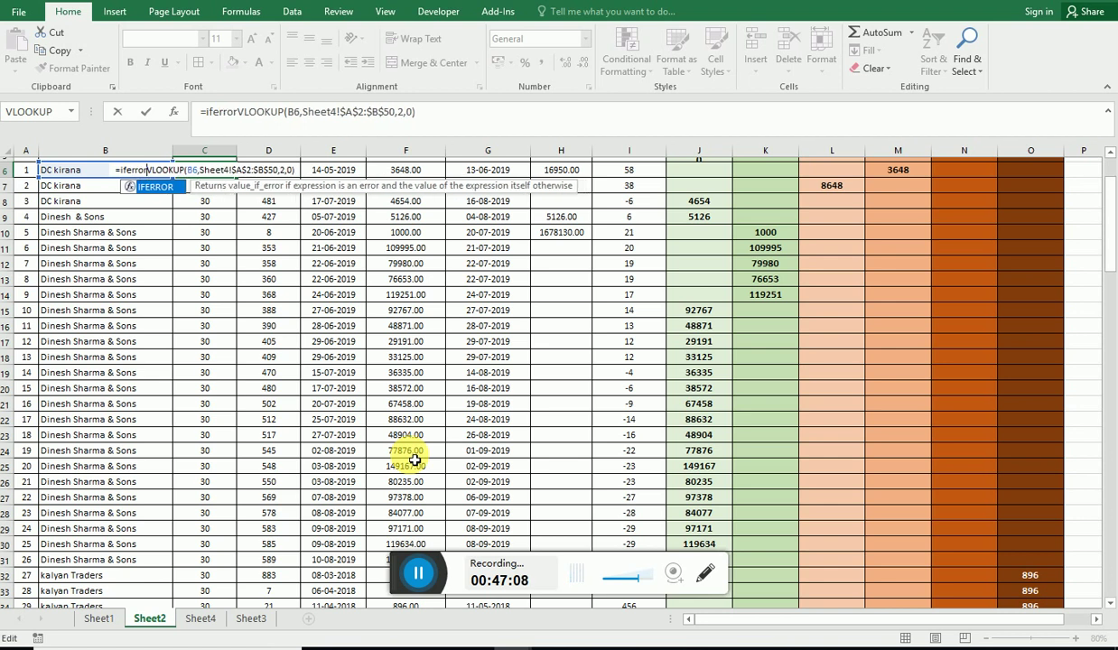
{"action": "type", "text": "("}
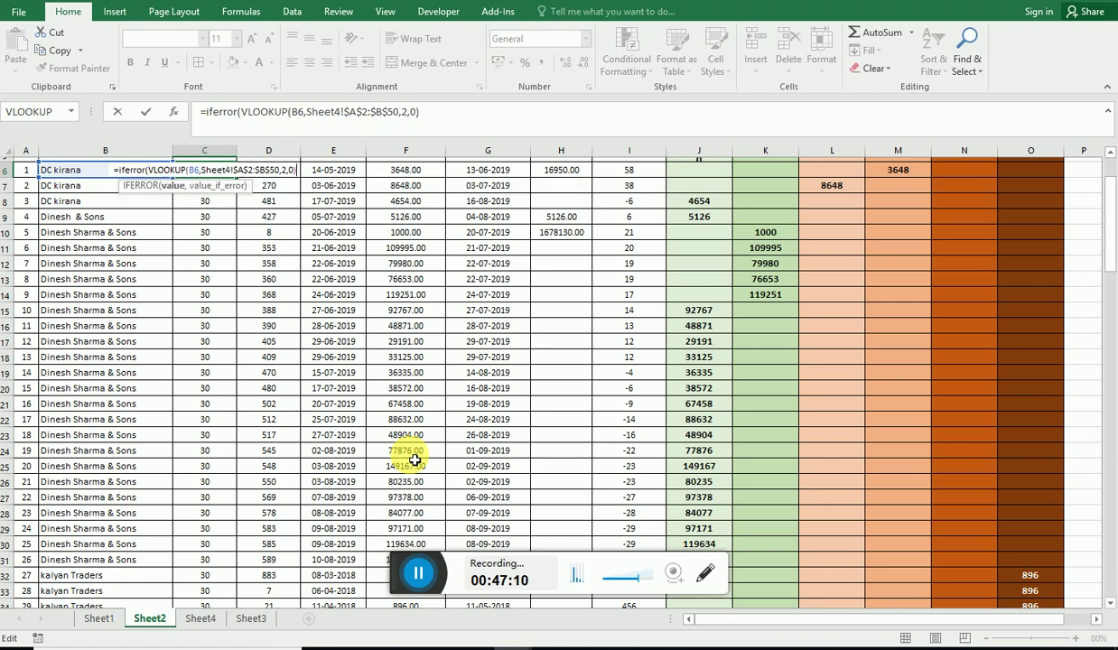
{"action": "type", "text": ",\"\""}
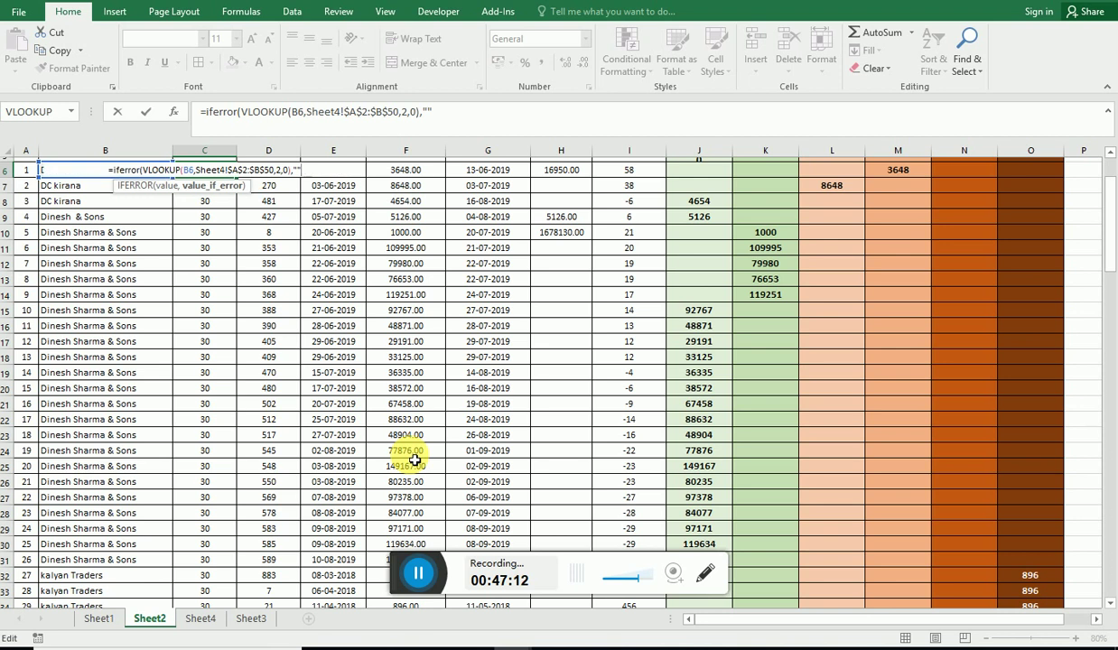
{"action": "type", "text": ")"}
{"action": "key", "text": "ctrl+Return"}
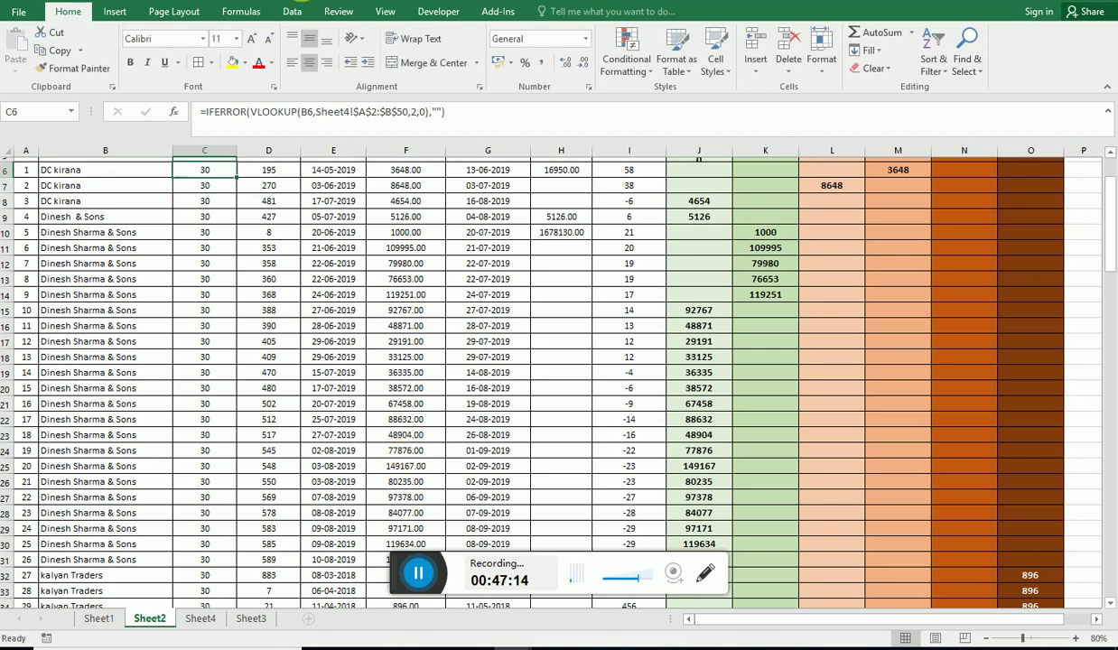
Step: Fill the IFERROR formula down column C and confirm that empty rows stay blank
{"action": "double_click", "coordinate": [242, 185]}
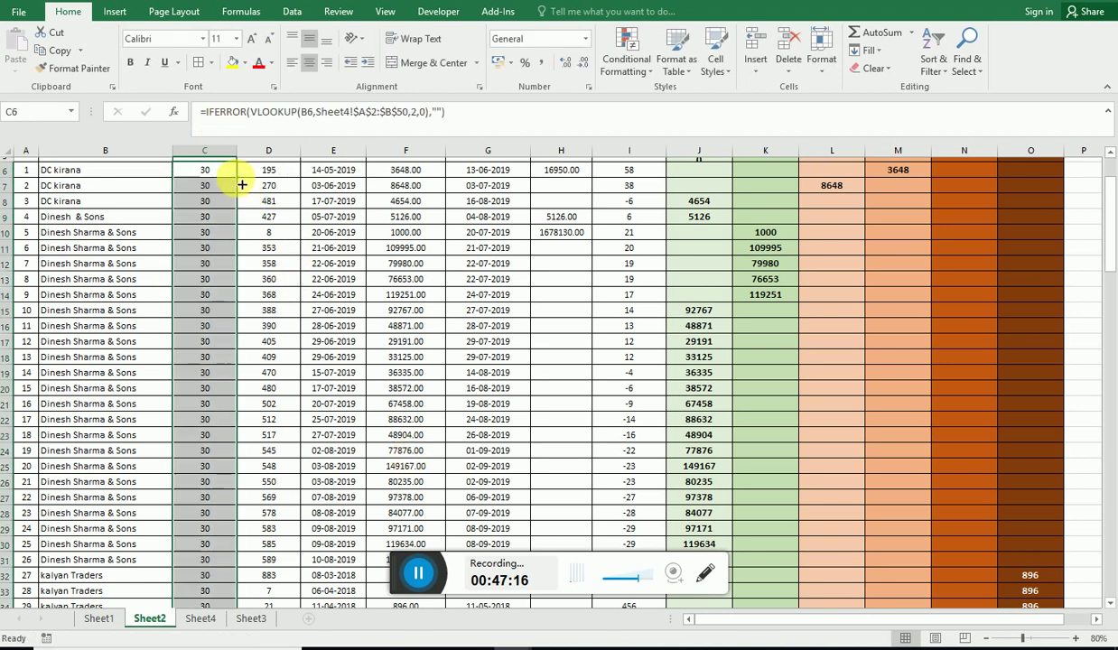
{"action": "scroll", "coordinate": [224, 457], "scroll_direction": "down", "scroll_amount": 5}
{"action": "scroll", "coordinate": [225, 462], "scroll_direction": "down", "scroll_amount": 9}
{"action": "scroll", "coordinate": [227, 406], "scroll_direction": "down", "scroll_amount": 2}
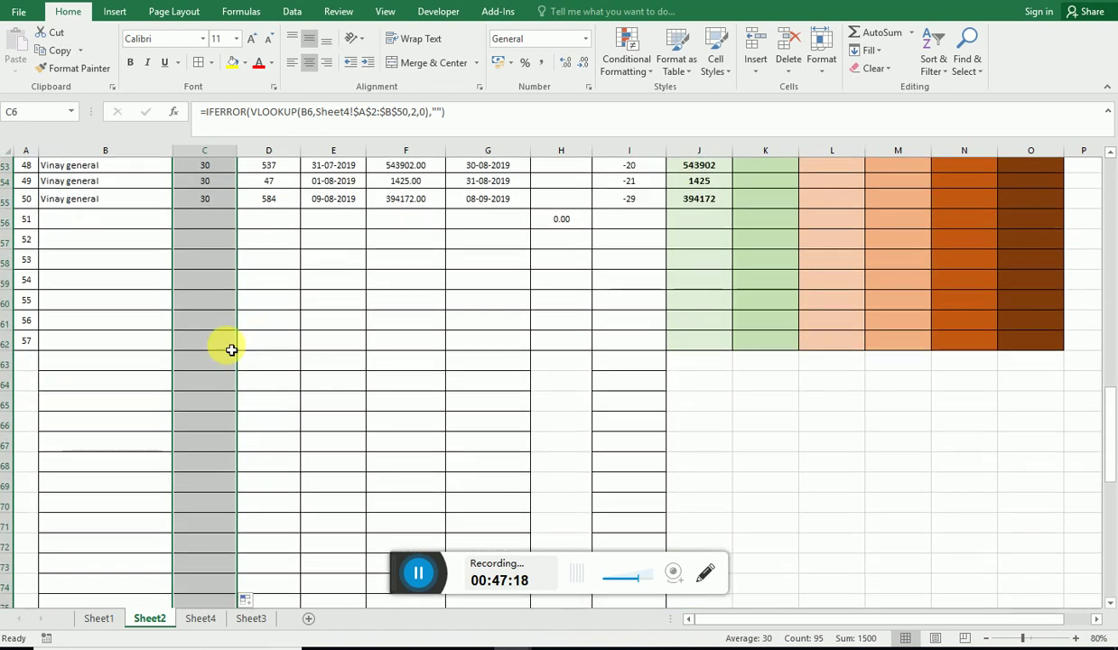
{"action": "scroll", "coordinate": [229, 349], "scroll_direction": "down", "scroll_amount": 3}
{"action": "scroll", "coordinate": [235, 349], "scroll_direction": "down", "scroll_amount": 2}
{"action": "scroll", "coordinate": [223, 320], "scroll_direction": "up", "scroll_amount": 3}
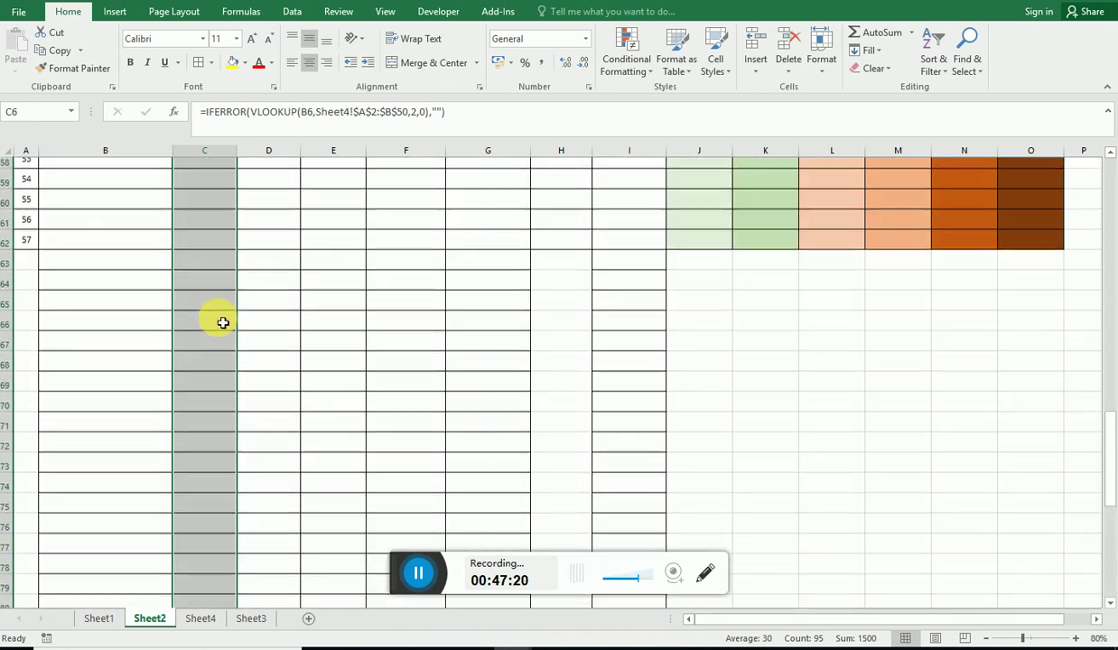
{"action": "scroll", "coordinate": [222, 320], "scroll_direction": "up", "scroll_amount": 15}
{"action": "scroll", "coordinate": [222, 320], "scroll_direction": "up", "scroll_amount": 3}
{"action": "left_click", "coordinate": [218, 273]}
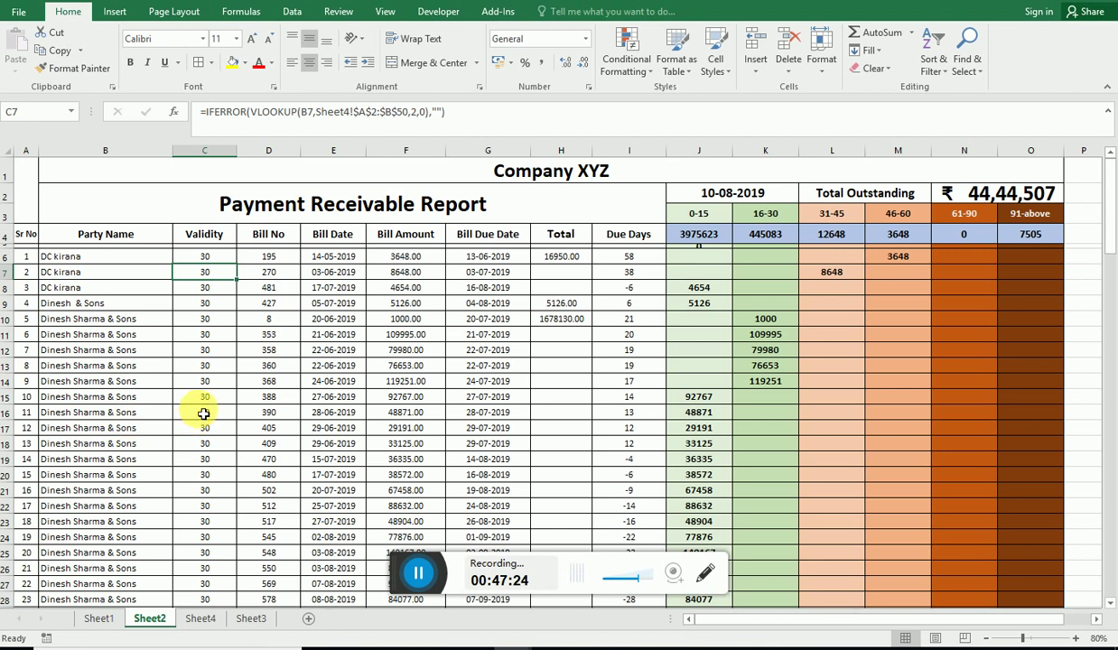
Step: On Sheet4, set the first five parties' validity to 15, 45, 60, 0 and 10 days
{"action": "left_click", "coordinate": [201, 618]}
{"action": "scroll", "coordinate": [126, 298], "scroll_direction": "up", "scroll_amount": 7}
{"action": "left_click", "coordinate": [202, 236]}
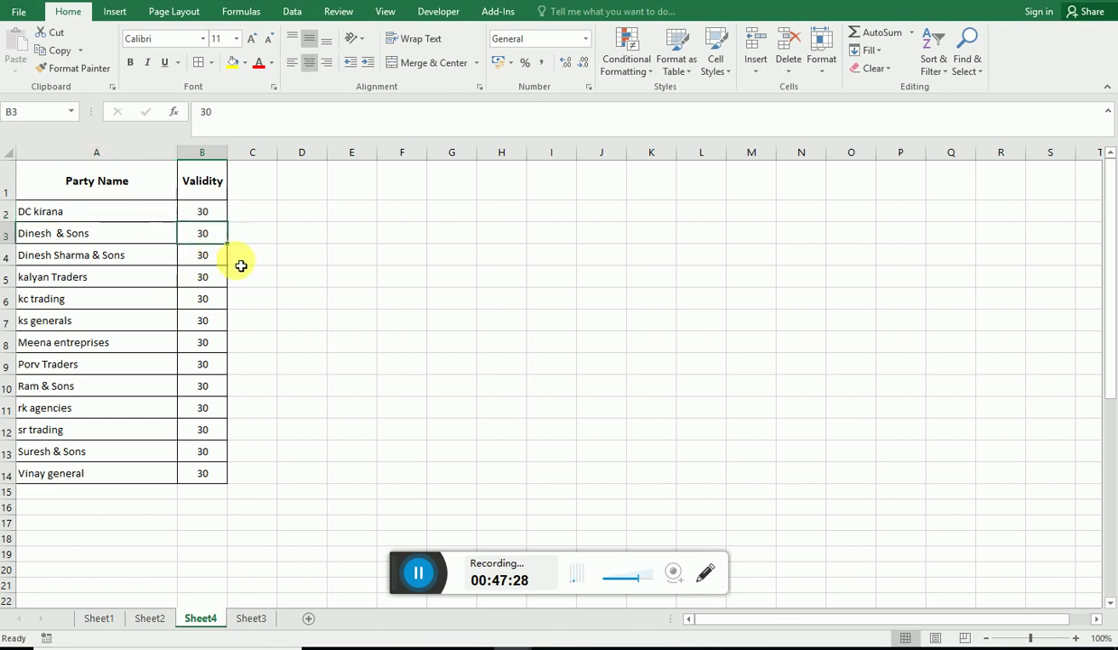
{"action": "type", "text": "15"}
{"action": "key", "text": "Return"}
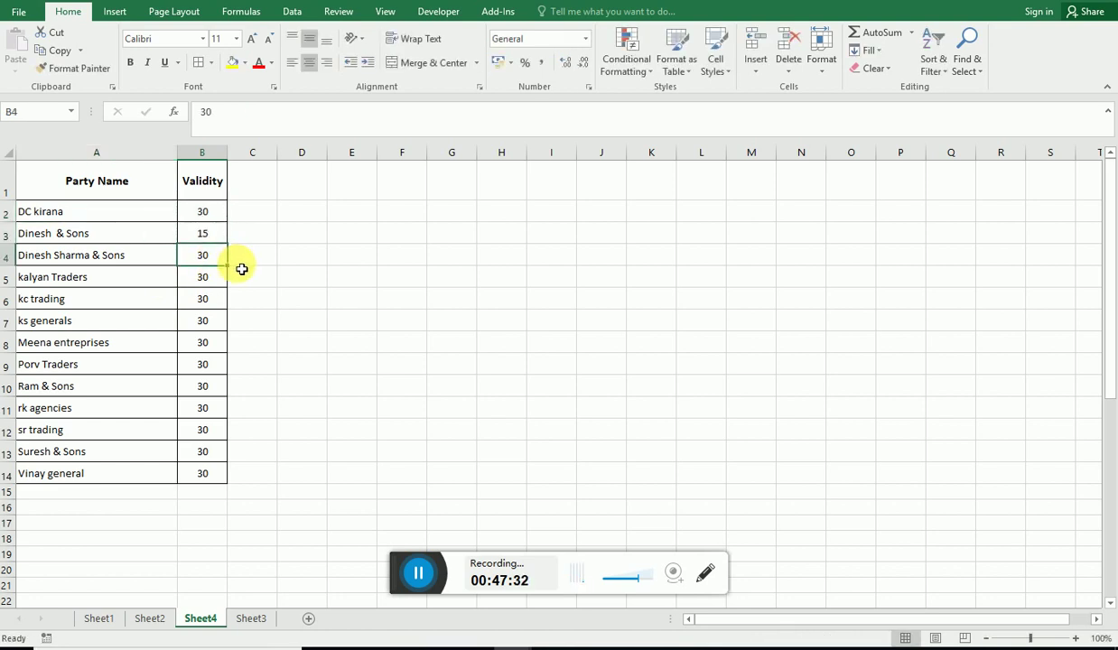
{"action": "type", "text": "45"}
{"action": "key", "text": "Return"}
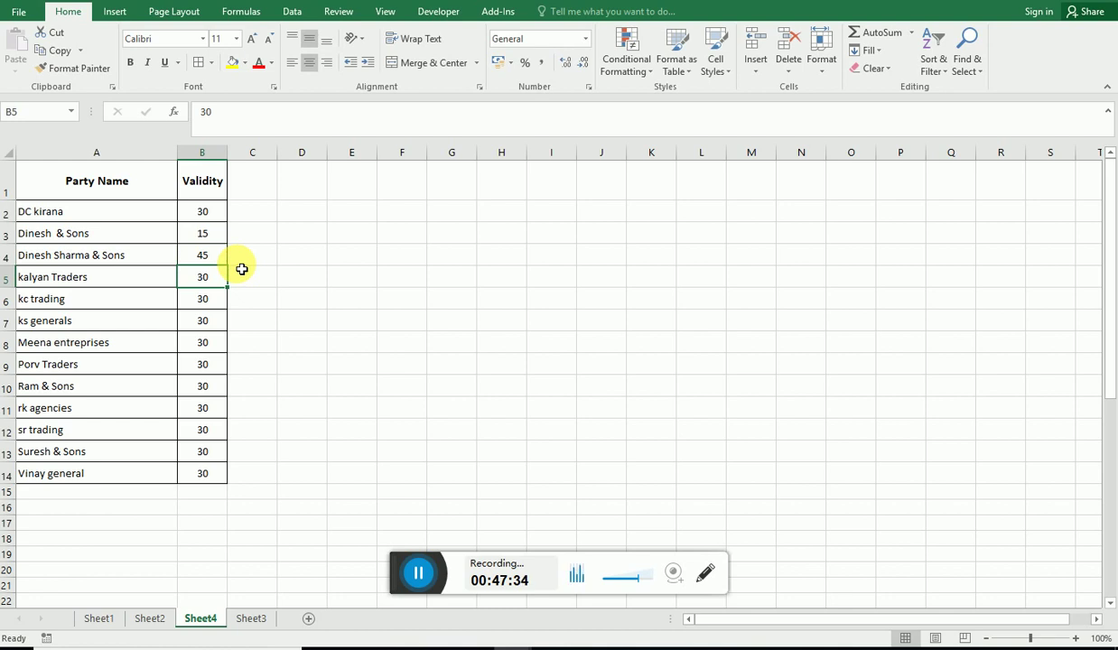
{"action": "type", "text": "60"}
{"action": "key", "text": "Return"}
{"action": "type", "text": "0"}
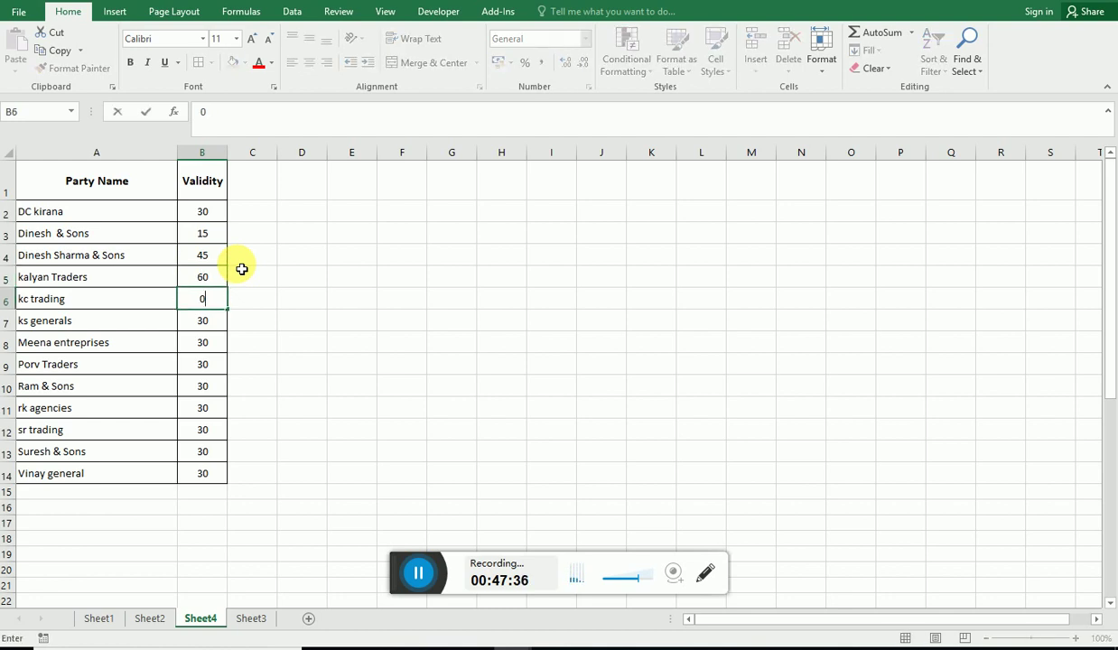
{"action": "key", "text": "Return"}
{"action": "type", "text": "10"}
{"action": "key", "text": "Return"}
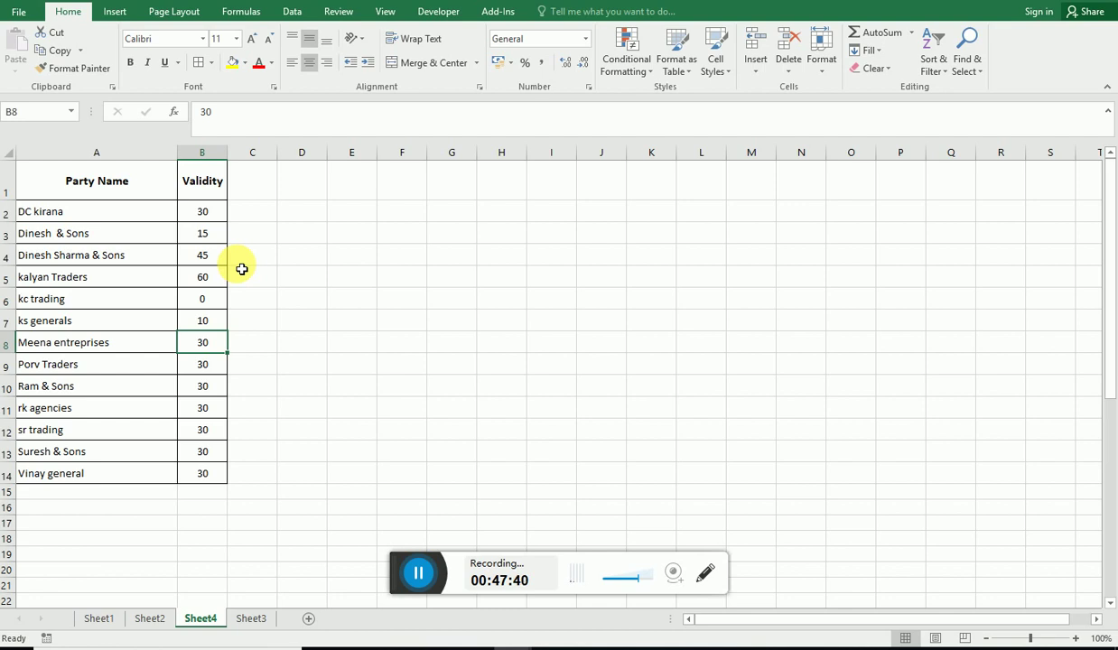
Step: Set three more parties' validity to 30, 0 and 15 days, then show Sheet1
{"action": "type", "text": "5"}
{"action": "key", "text": "BackSpace"}
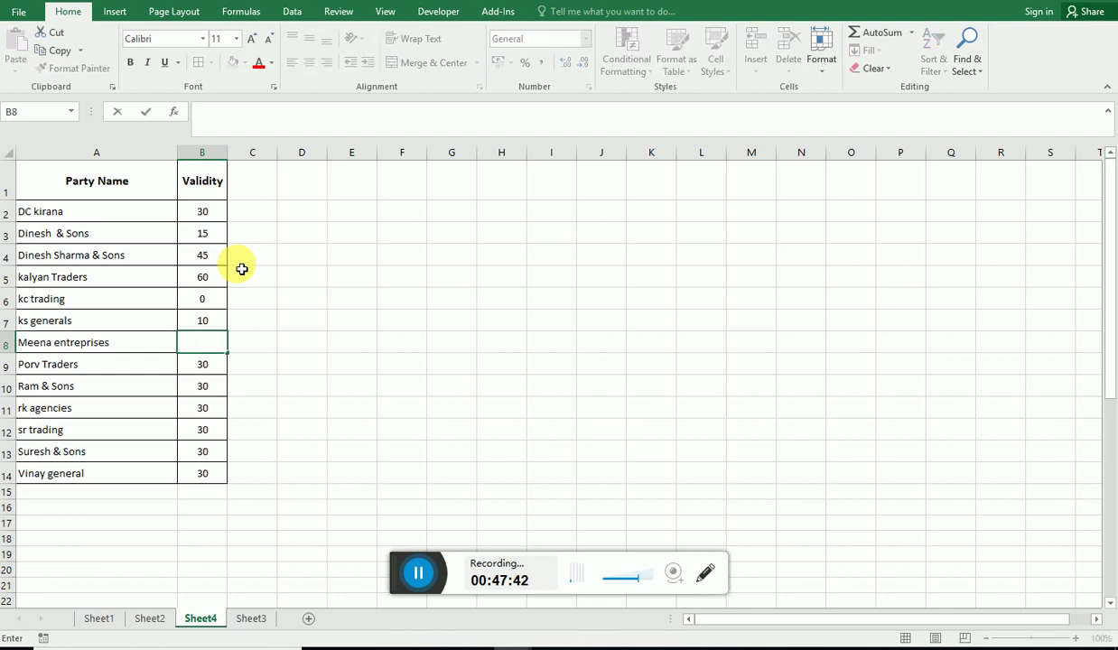
{"action": "type", "text": "2"}
{"action": "key", "text": "BackSpace"}
{"action": "type", "text": "30"}
{"action": "key", "text": "Return"}
{"action": "key", "text": "Down"}
{"action": "key", "text": "Down"}
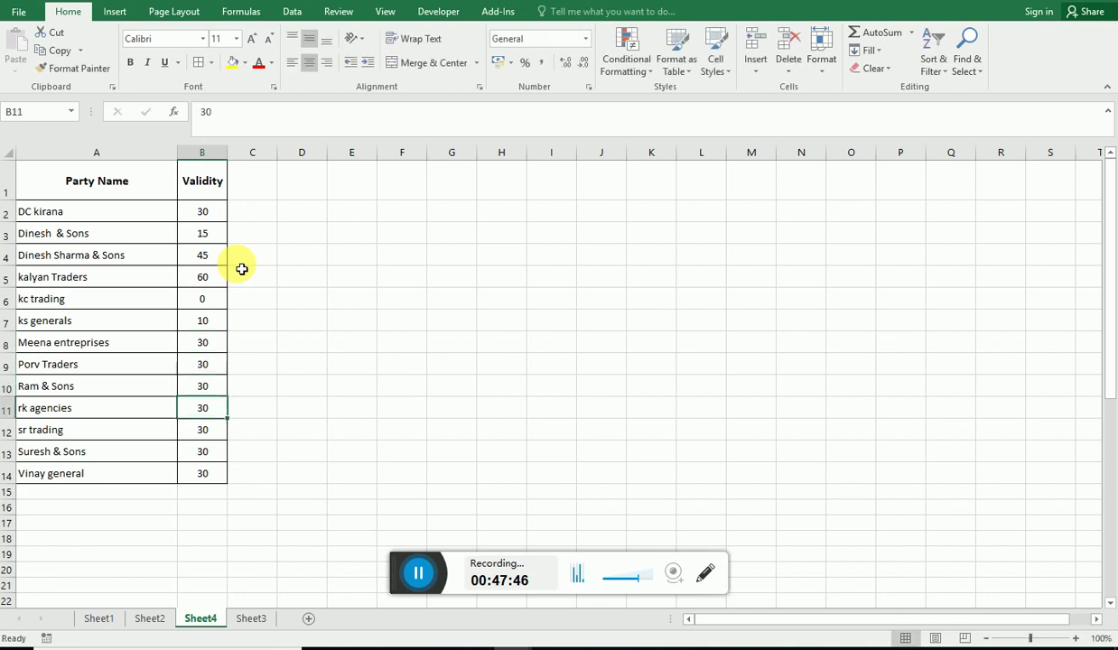
{"action": "type", "text": "0"}
{"action": "key", "text": "Return"}
{"action": "key", "text": "Down"}
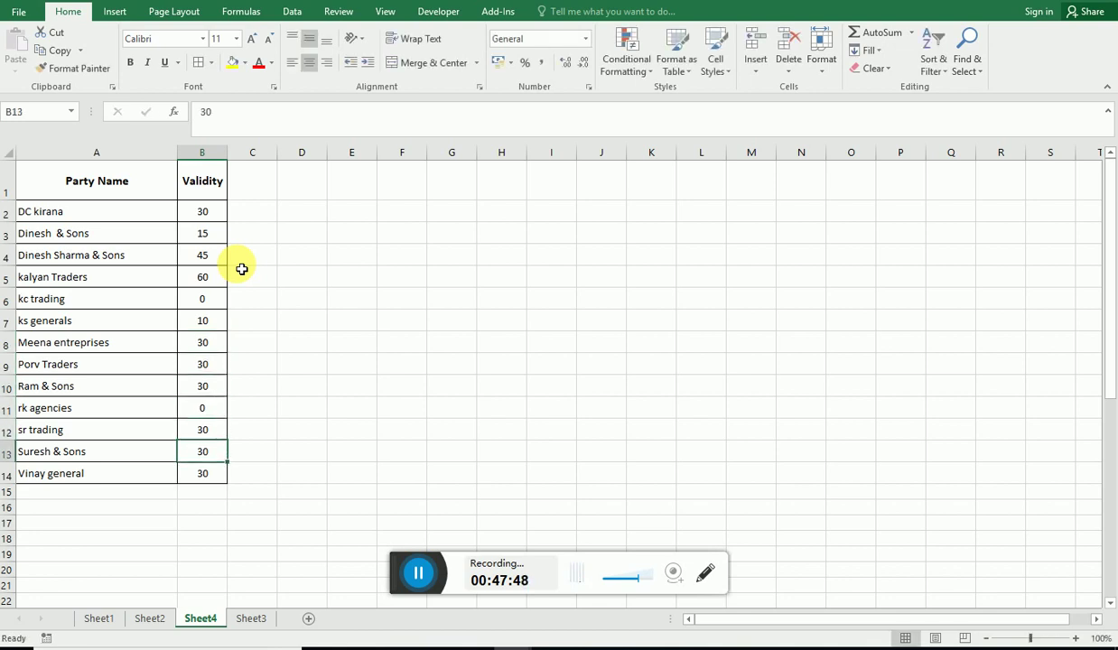
{"action": "type", "text": "15"}
{"action": "key", "text": "Return"}
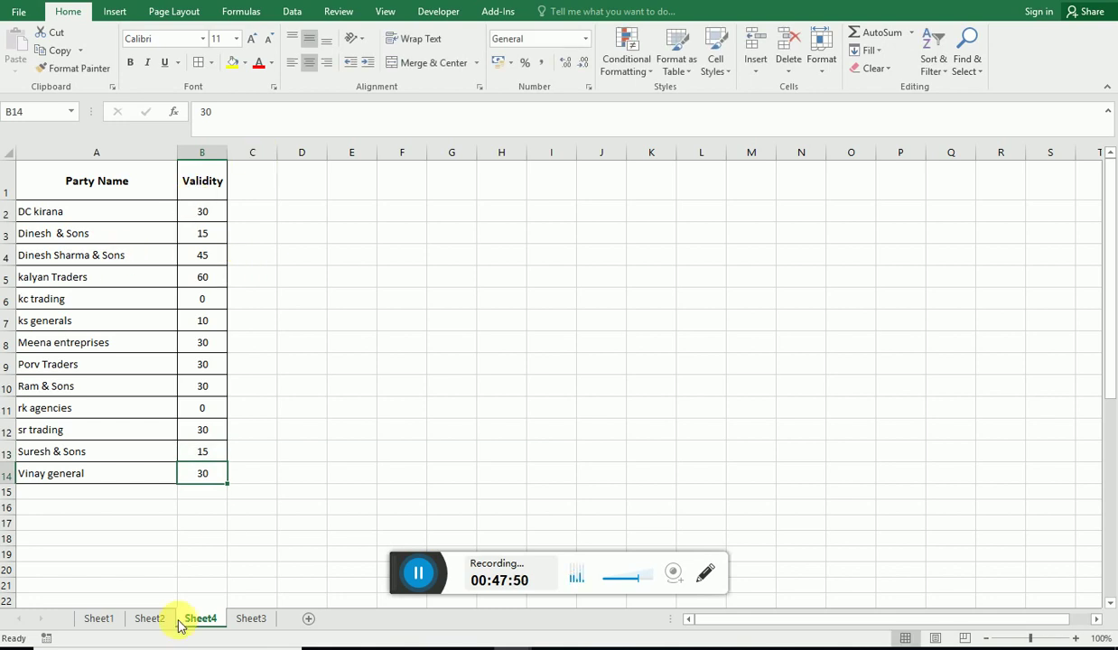
{"action": "left_click", "coordinate": [99, 618]}
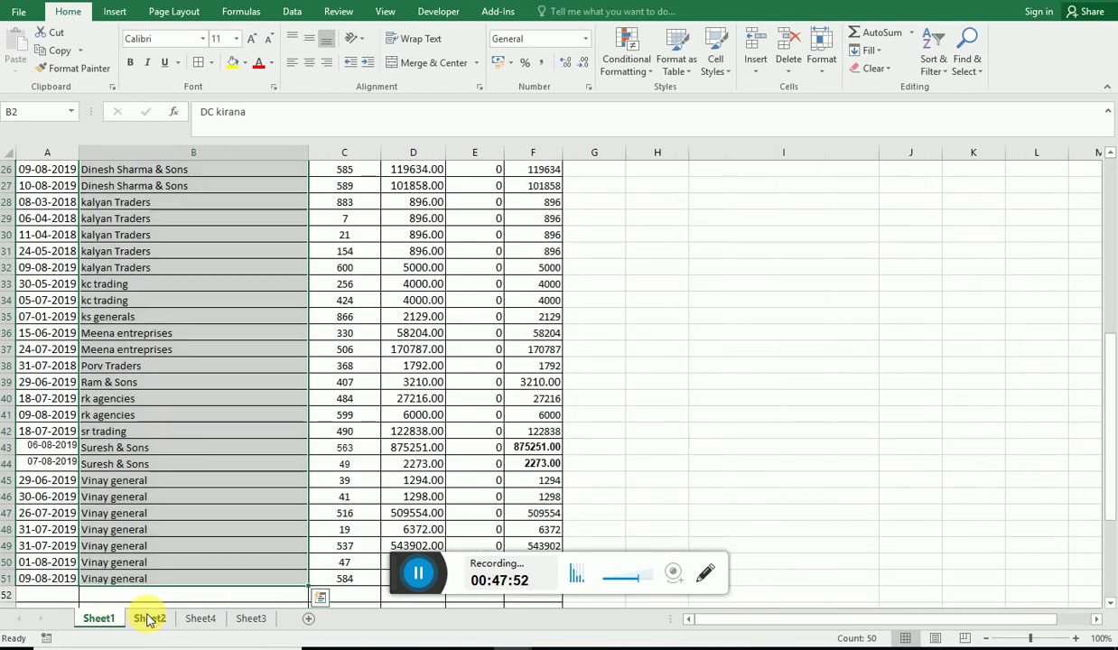
Step: On Sheet2, check the C19 validity lookup, the due days, and the 0-15 and 16-30 bucket formulas
{"action": "left_click", "coordinate": [149, 618]}
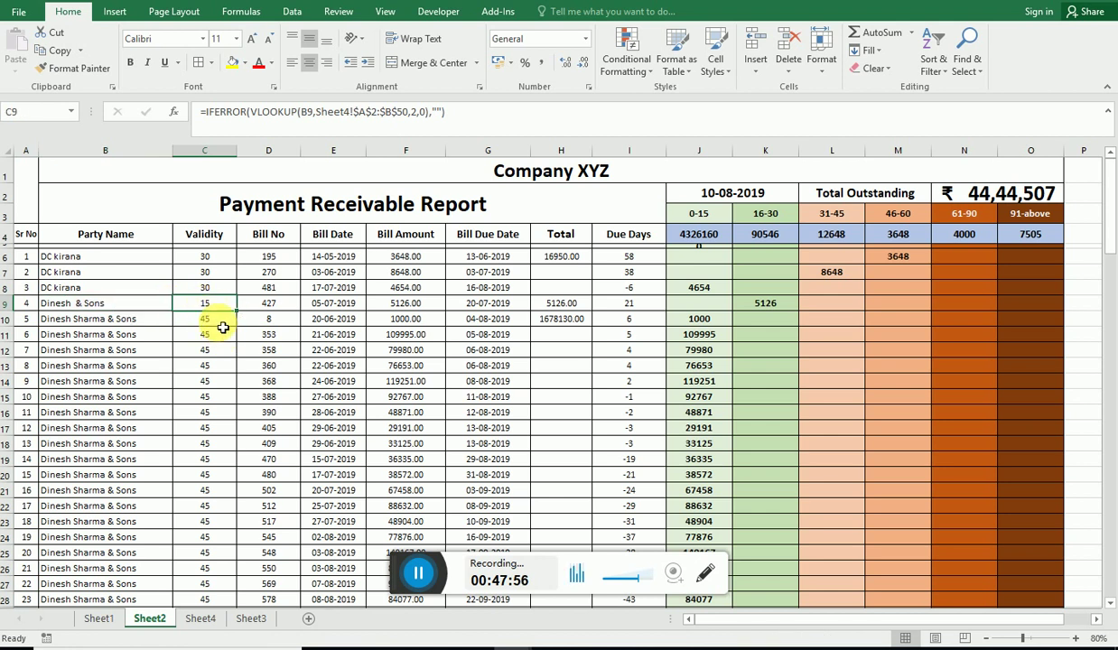
{"action": "left_click_drag", "start_coordinate": [222, 328], "coordinate": [216, 459]}
{"action": "left_click", "coordinate": [217, 458]}
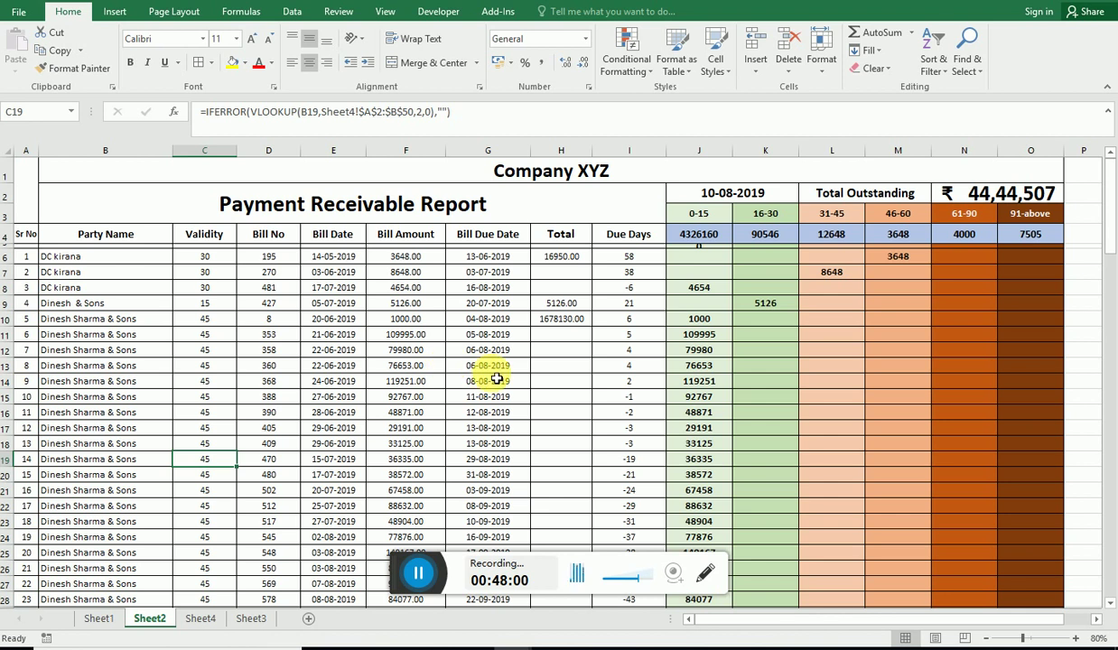
{"action": "left_click_drag", "start_coordinate": [629, 257], "coordinate": [637, 440]}
{"action": "mouse_move", "coordinate": [712, 245]}
{"action": "left_mouse_down"}
{"action": "mouse_move", "coordinate": [954, 496]}
{"action": "mouse_move", "coordinate": [1019, 581]}
{"action": "mouse_move", "coordinate": [706, 361]}
{"action": "mouse_move", "coordinate": [649, 252]}
{"action": "left_mouse_up"}
{"action": "left_click", "coordinate": [1021, 588]}
{"action": "left_click", "coordinate": [716, 307]}
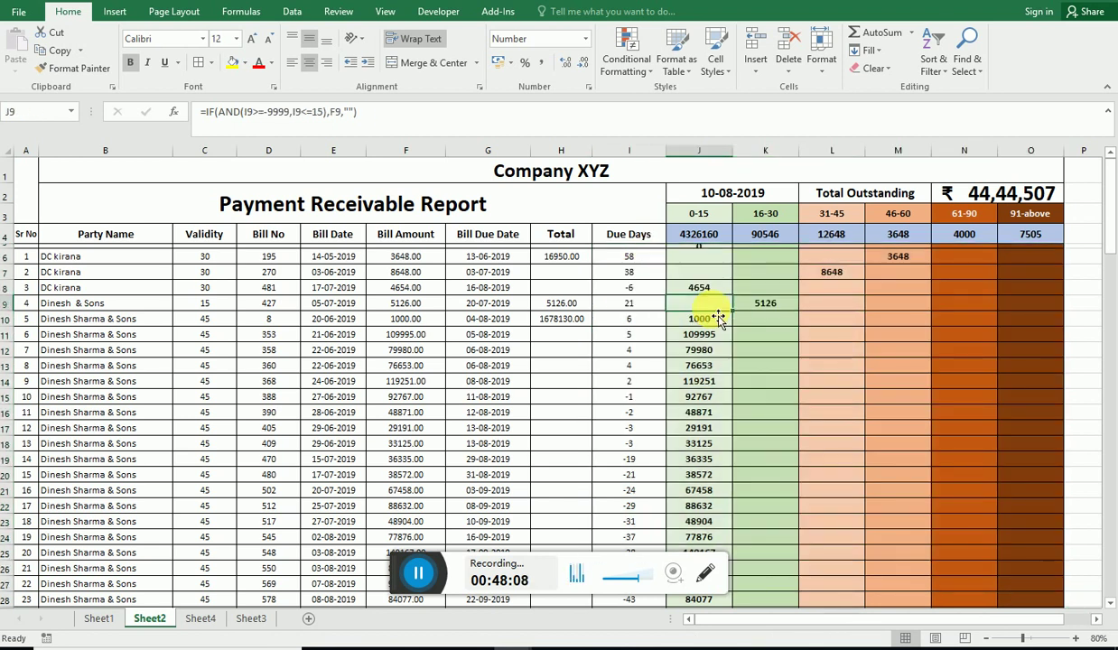
{"action": "left_click", "coordinate": [712, 236]}
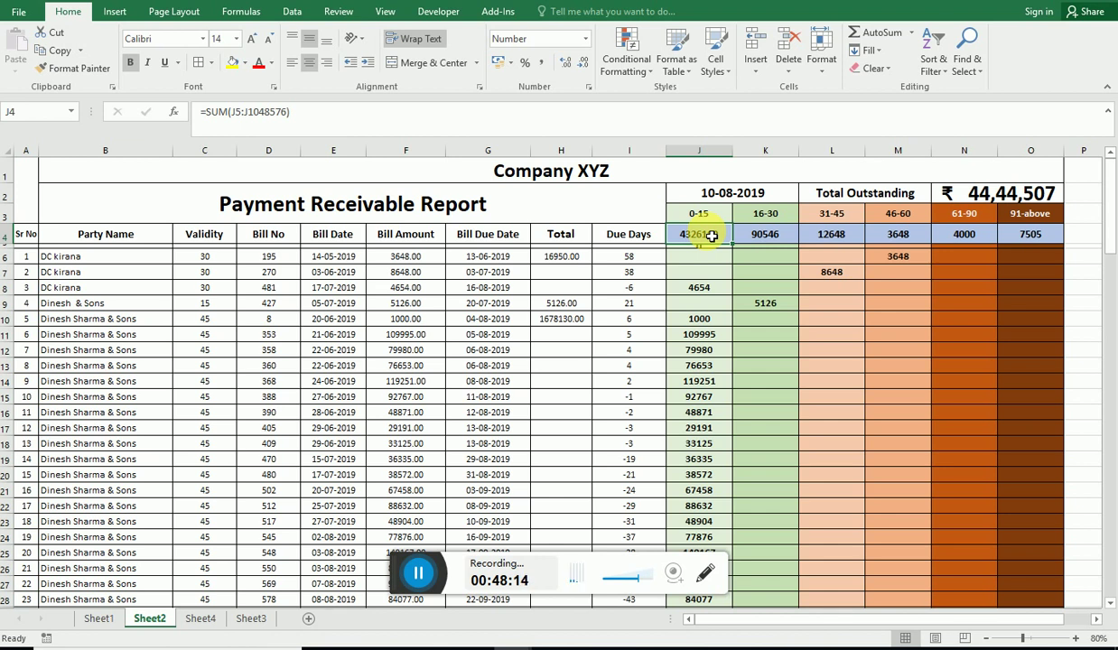
{"action": "left_click_drag", "start_coordinate": [763, 213], "coordinate": [787, 278]}
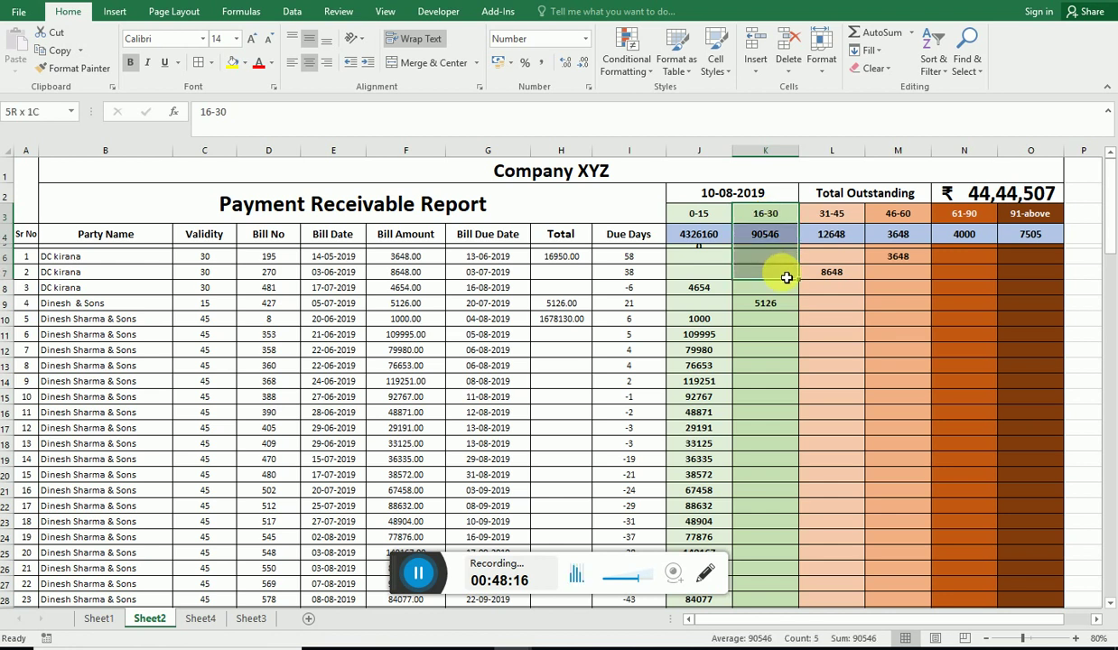
{"action": "left_click", "coordinate": [781, 302]}
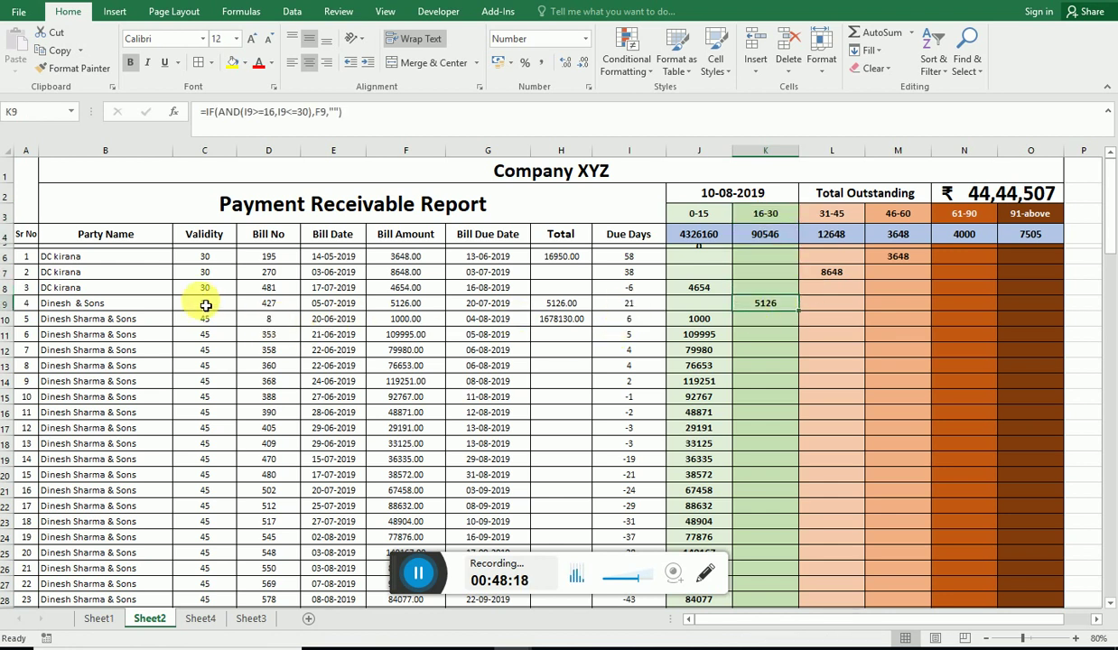
Step: Check the C18 validity, I10 due days and J10 bucket formulas, then scroll through the report
{"action": "left_click_drag", "start_coordinate": [206, 305], "coordinate": [219, 445]}
{"action": "left_click", "coordinate": [220, 445]}
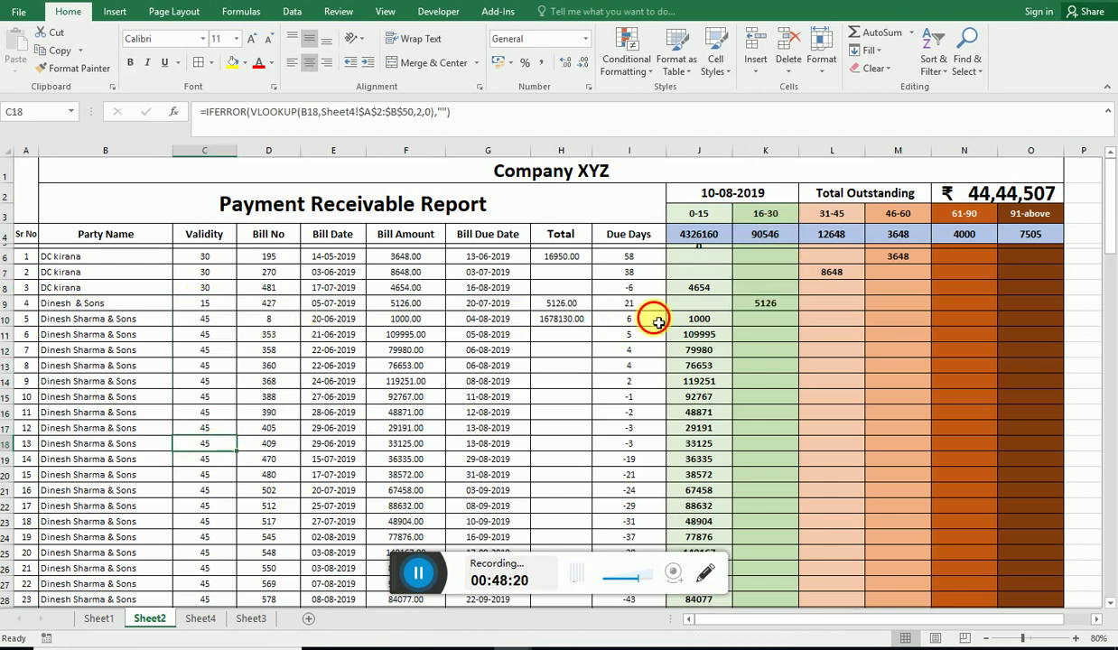
{"action": "left_click_drag", "start_coordinate": [218, 319], "coordinate": [641, 318]}
{"action": "left_click", "coordinate": [641, 318]}
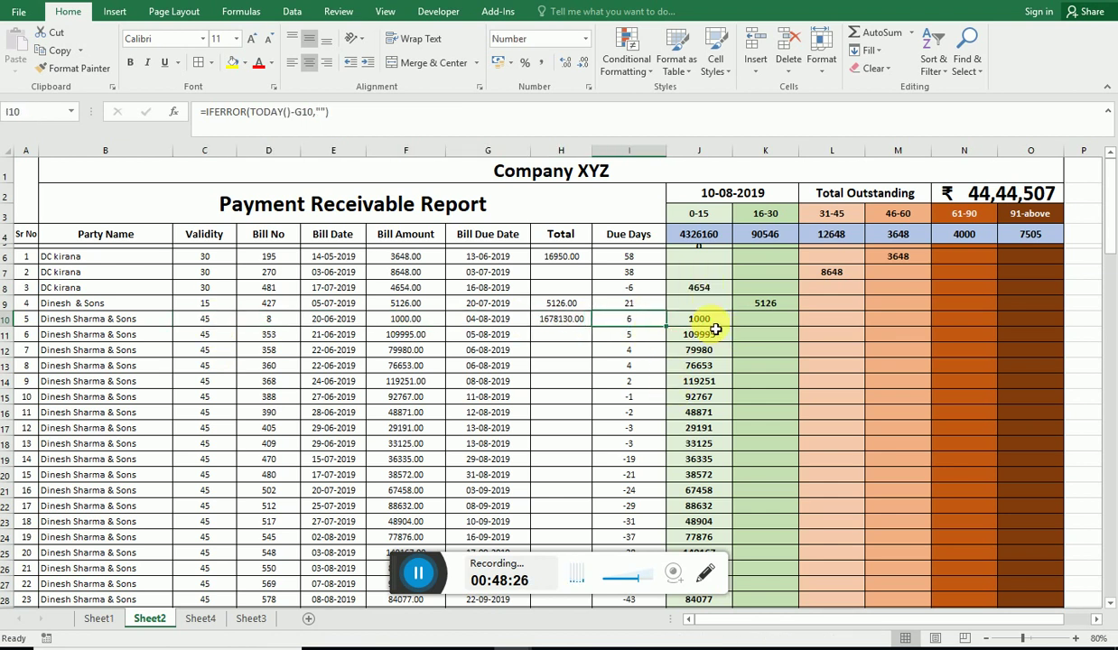
{"action": "left_click", "coordinate": [705, 321]}
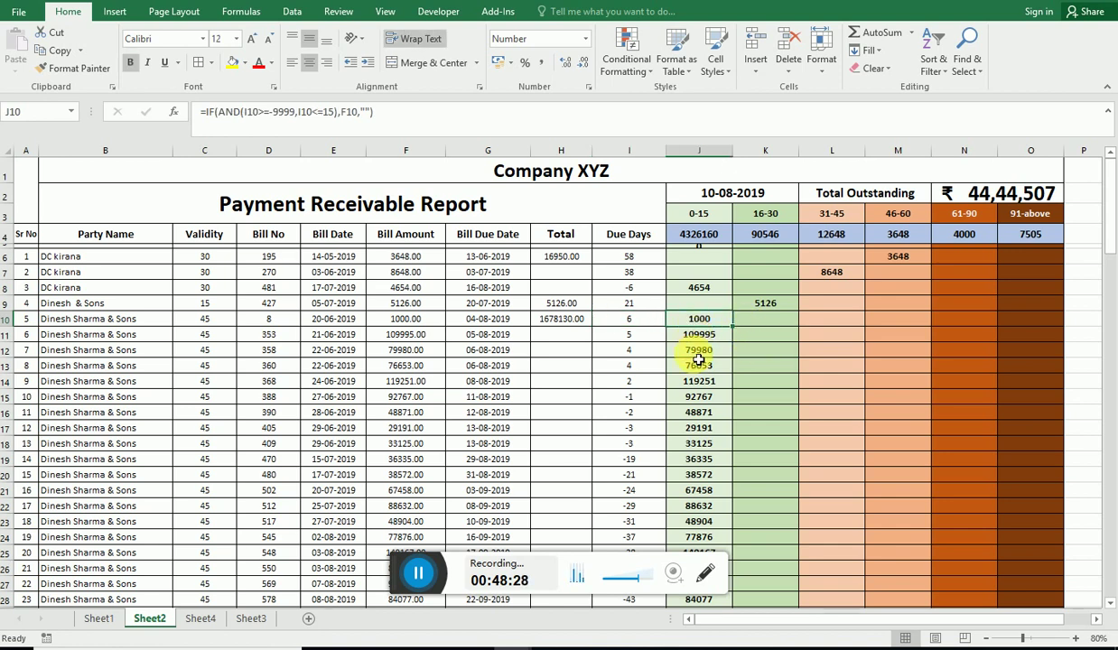
{"action": "scroll", "coordinate": [693, 351], "scroll_direction": "down", "scroll_amount": 2}
{"action": "scroll", "coordinate": [699, 379], "scroll_direction": "down", "scroll_amount": 2}
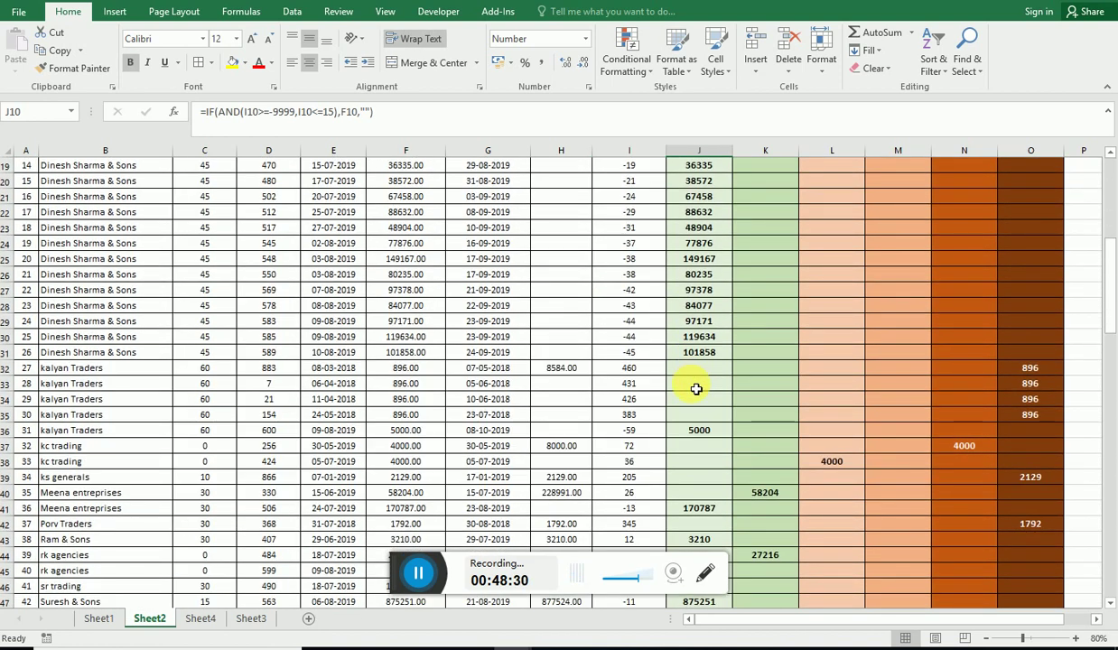
{"action": "scroll", "coordinate": [696, 388], "scroll_direction": "down", "scroll_amount": 1}
{"action": "scroll", "coordinate": [696, 387], "scroll_direction": "down", "scroll_amount": 2}
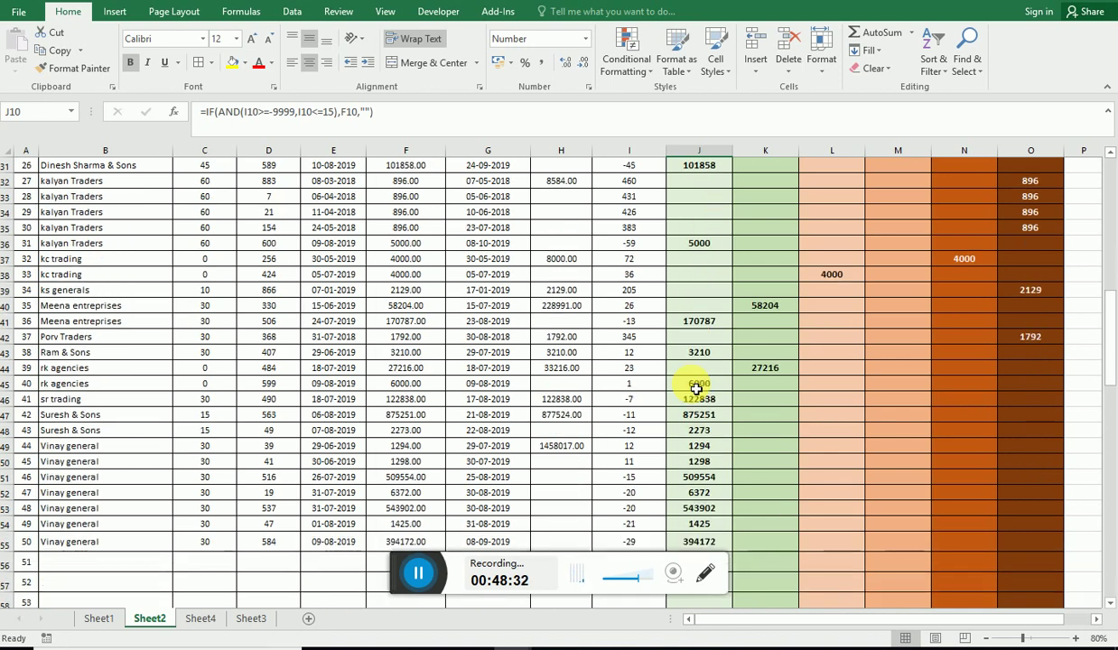
{"action": "scroll", "coordinate": [694, 386], "scroll_direction": "down", "scroll_amount": 4}
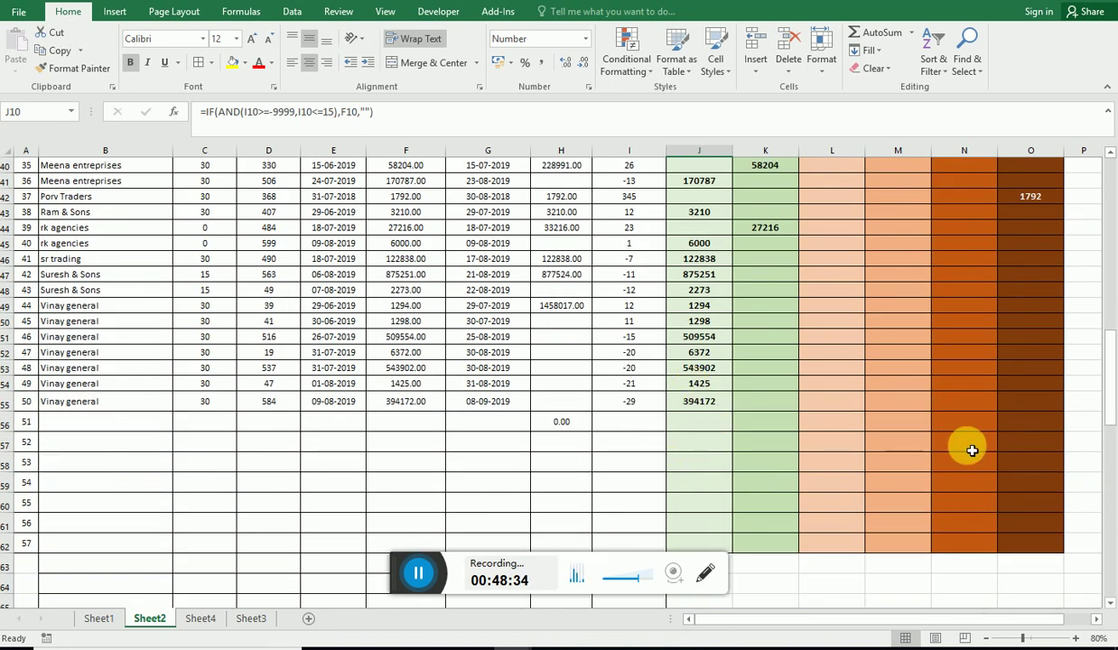
{"action": "scroll", "coordinate": [949, 451], "scroll_direction": "up", "scroll_amount": 9}
{"action": "scroll", "coordinate": [962, 449], "scroll_direction": "up", "scroll_amount": 3}
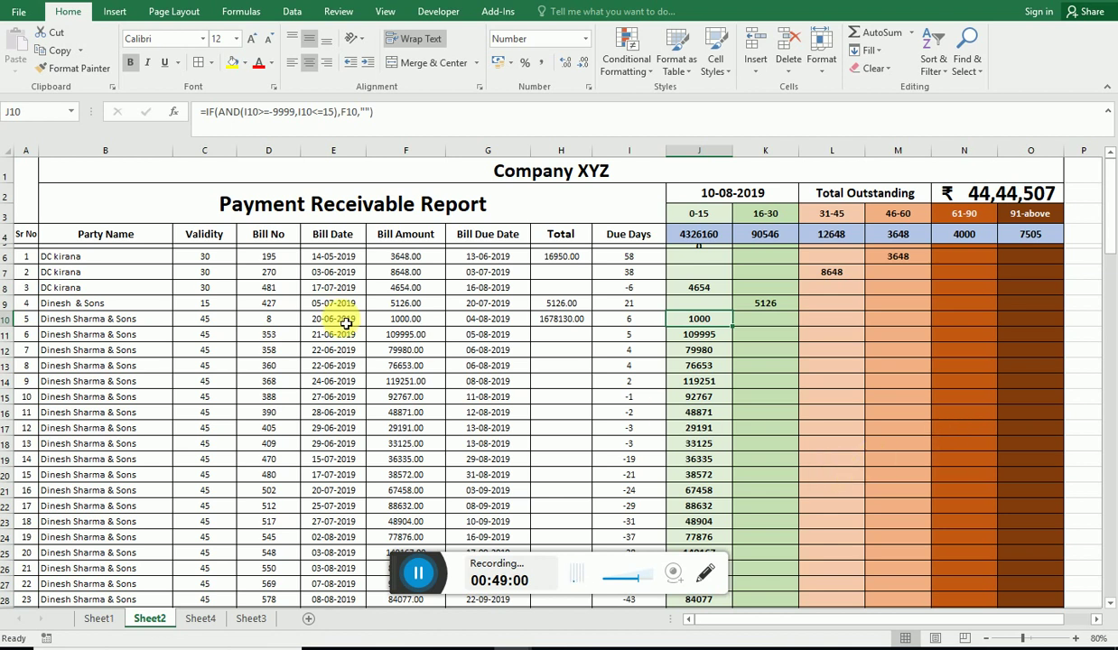
{"action": "left_click", "coordinate": [321, 307]}
{"action": "left_click", "coordinate": [107, 209]}
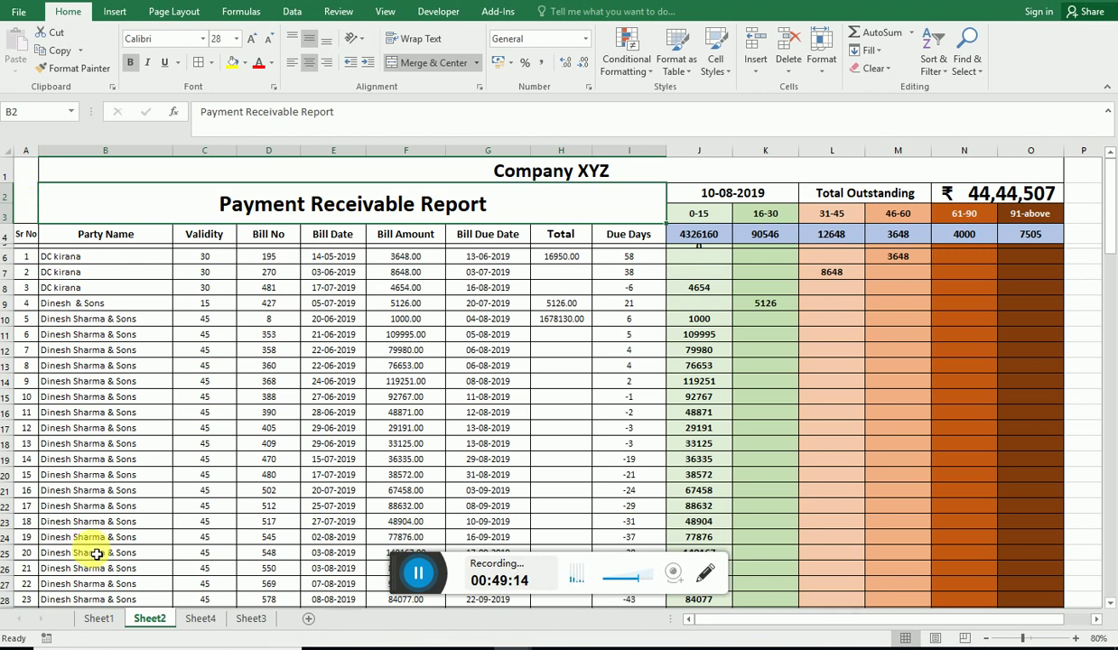
{"action": "left_click", "coordinate": [37, 203]}
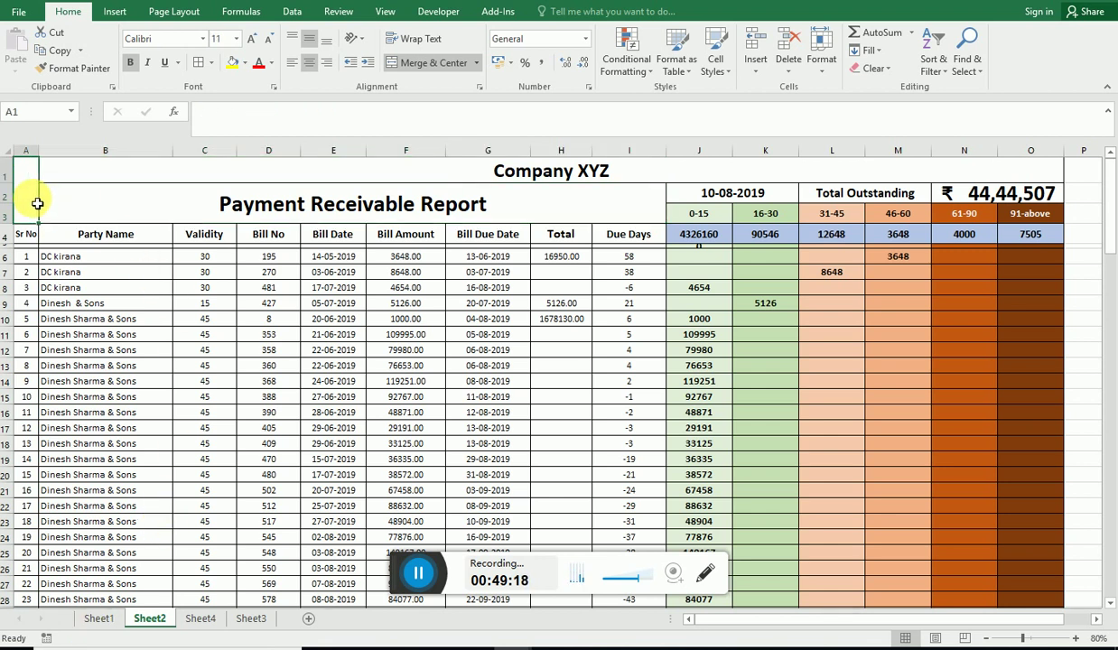